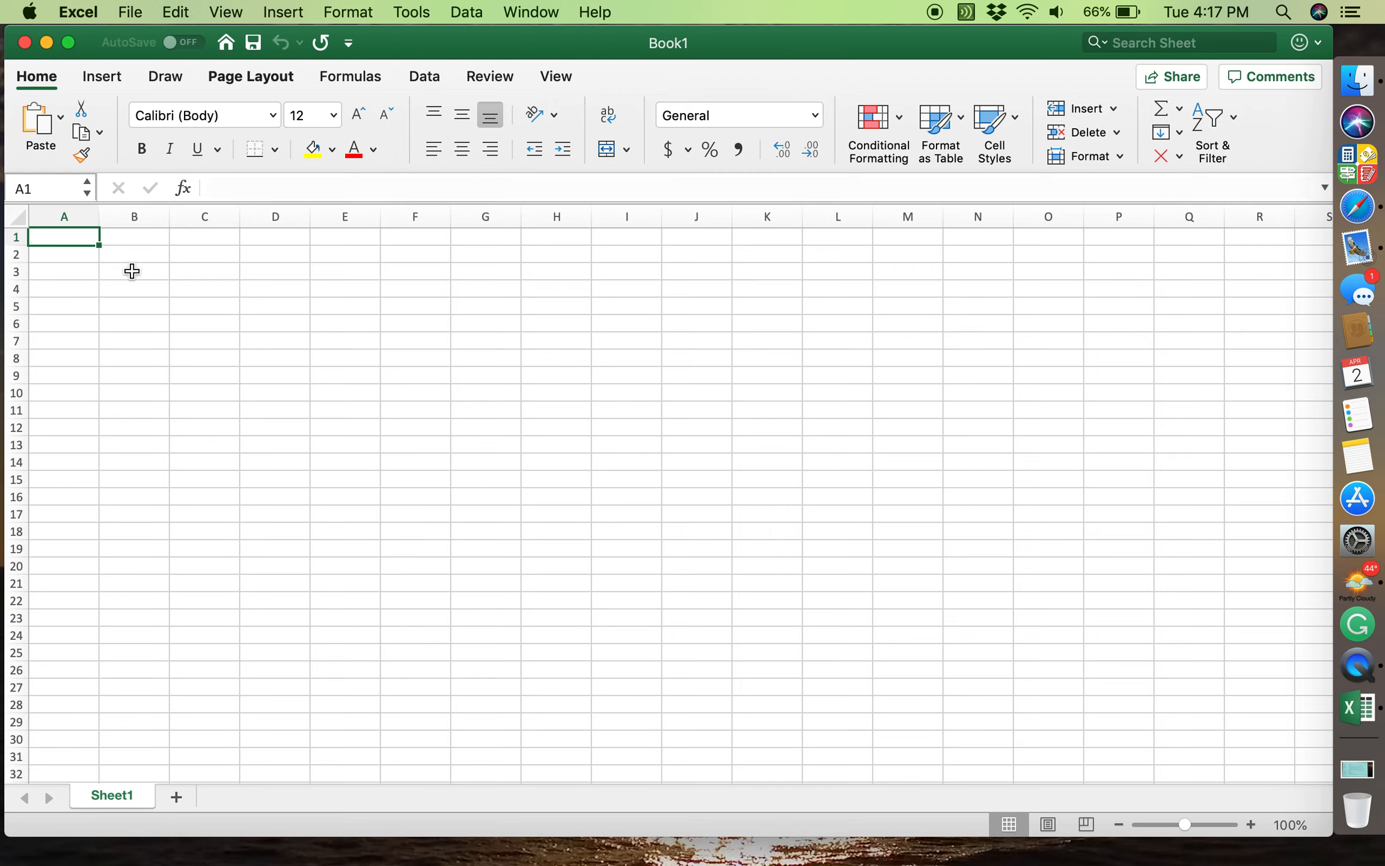
# Enter the heading "Sleep" in cell A1.
pyautogui.write('Sleep')
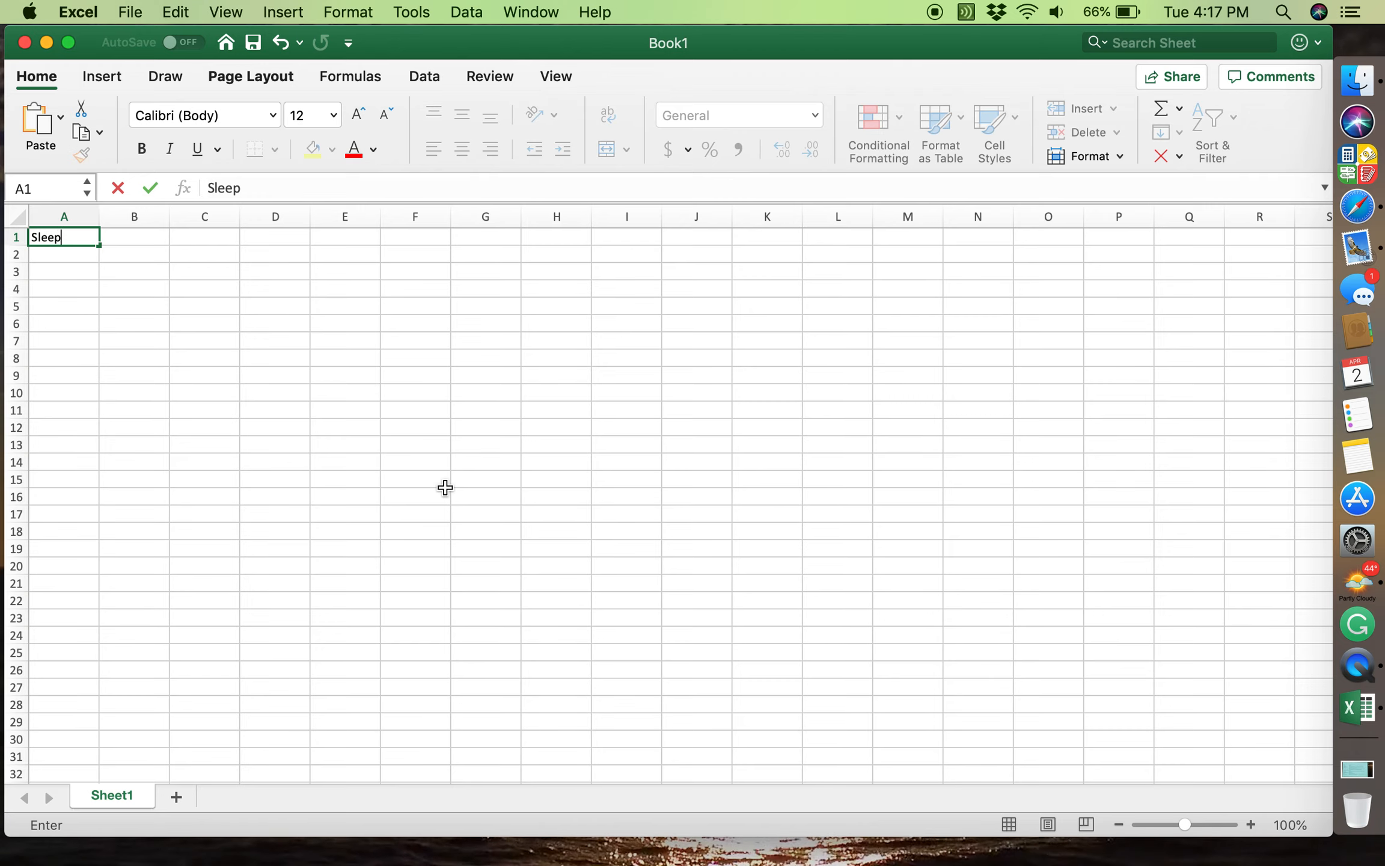
pyautogui.press('Return')
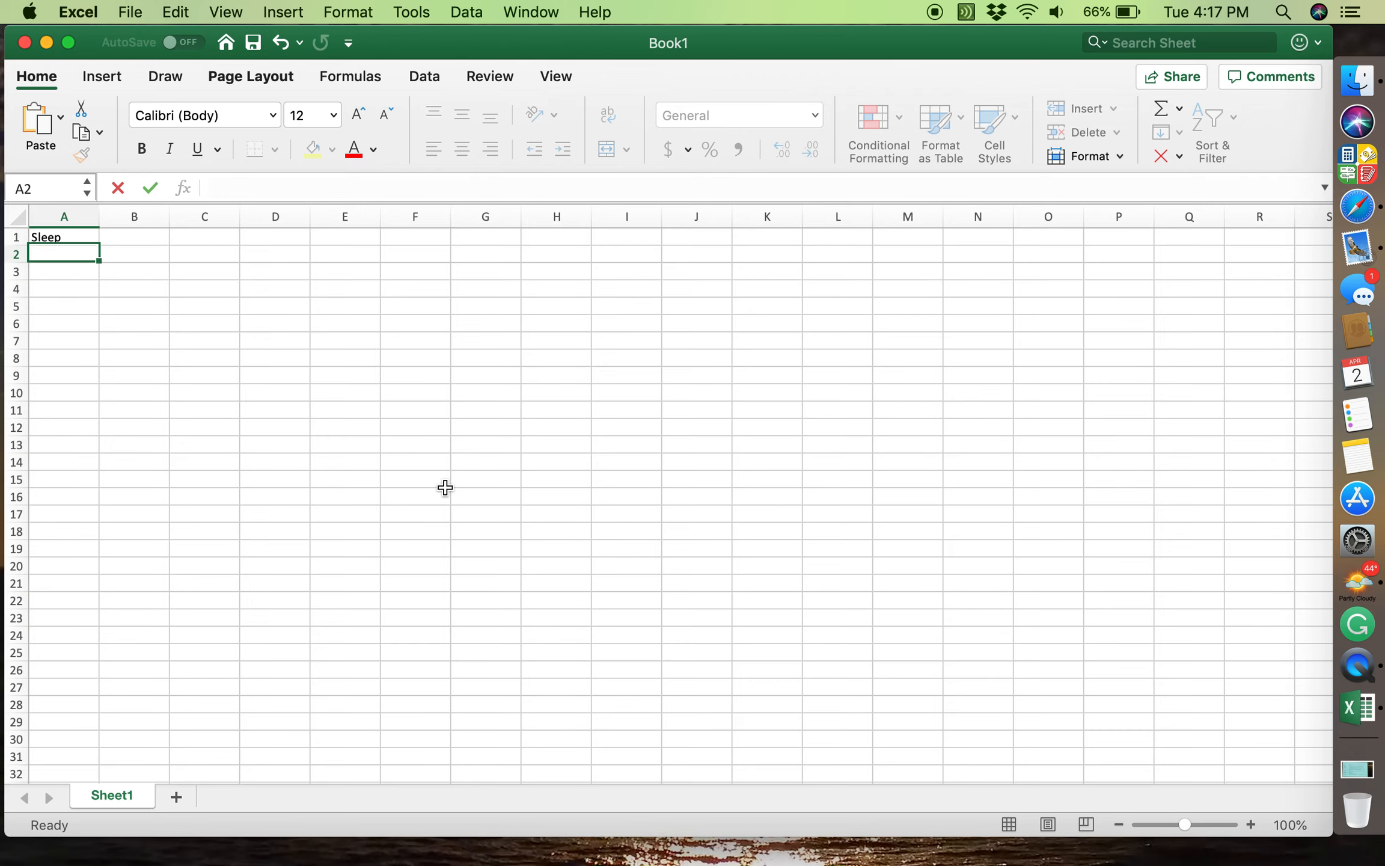
pyautogui.press('Down')
pyautogui.press('Down')
pyautogui.press('Down')
pyautogui.press('Down')
pyautogui.press('Down')
pyautogui.press('Up')
pyautogui.press('Up')
pyautogui.press('Up')
pyautogui.press('Up')
pyautogui.press('Up')
pyautogui.press('Up')
pyautogui.press('Down')
pyautogui.press('Down')
pyautogui.press('Down')
pyautogui.press('Down')
pyautogui.press('Down')
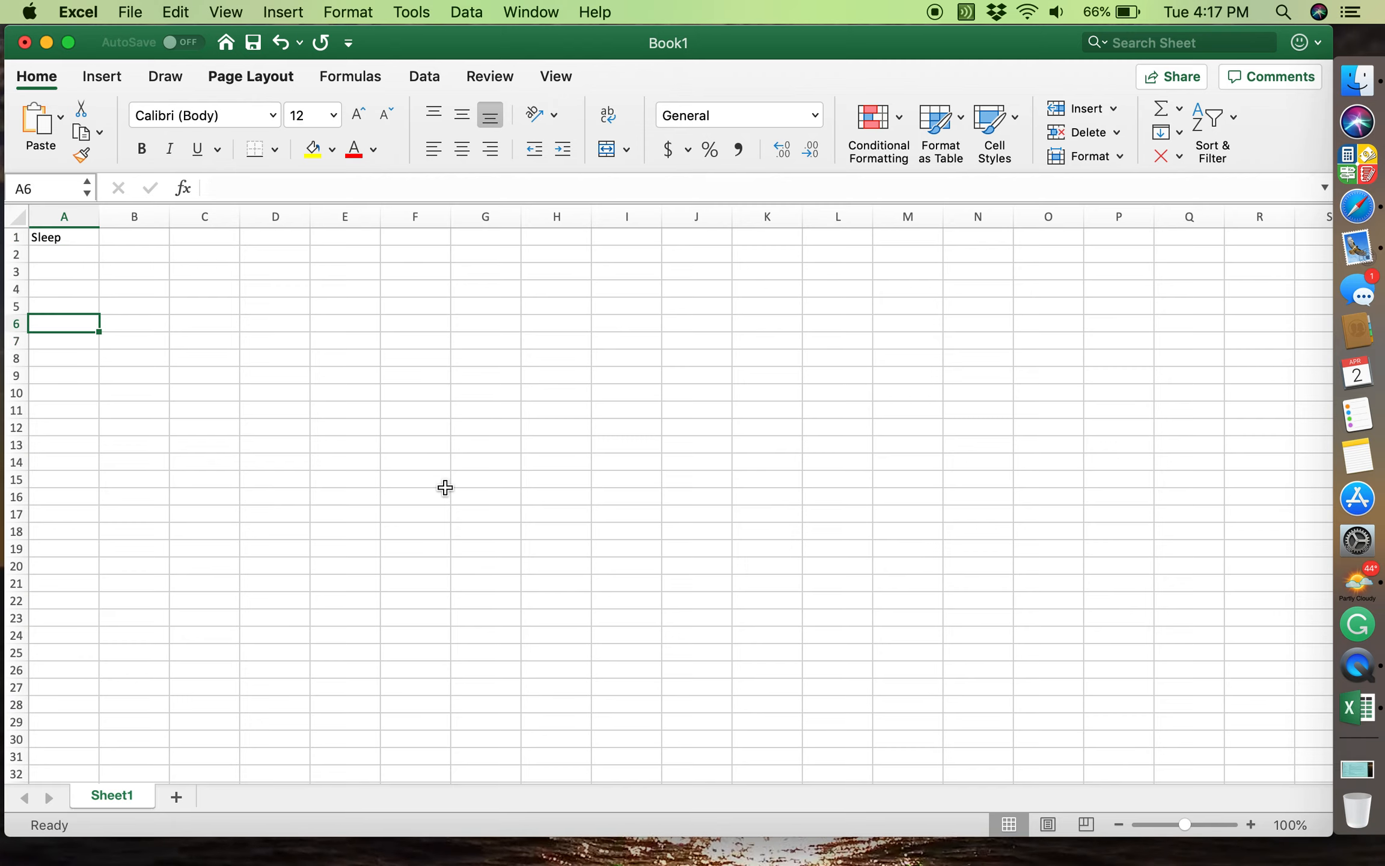
pyautogui.press('Up')
pyautogui.press('Up')
pyautogui.press('Up')
pyautogui.press('Up')
pyautogui.press('Up')
pyautogui.press('Down')
pyautogui.press('Down')
pyautogui.press('Down')
pyautogui.press('Down')
pyautogui.press('Down')
pyautogui.press('Down')
pyautogui.press('Up')
pyautogui.press('Up')
pyautogui.press('Up')
pyautogui.press('Up')
pyautogui.press('Up')
pyautogui.press('Up')
pyautogui.press('Down')
pyautogui.press('Down')
pyautogui.press('Down')
pyautogui.press('Down')
pyautogui.press('Down')
pyautogui.press('Down')
pyautogui.press('Up')
pyautogui.press('Up')
pyautogui.press('Up')
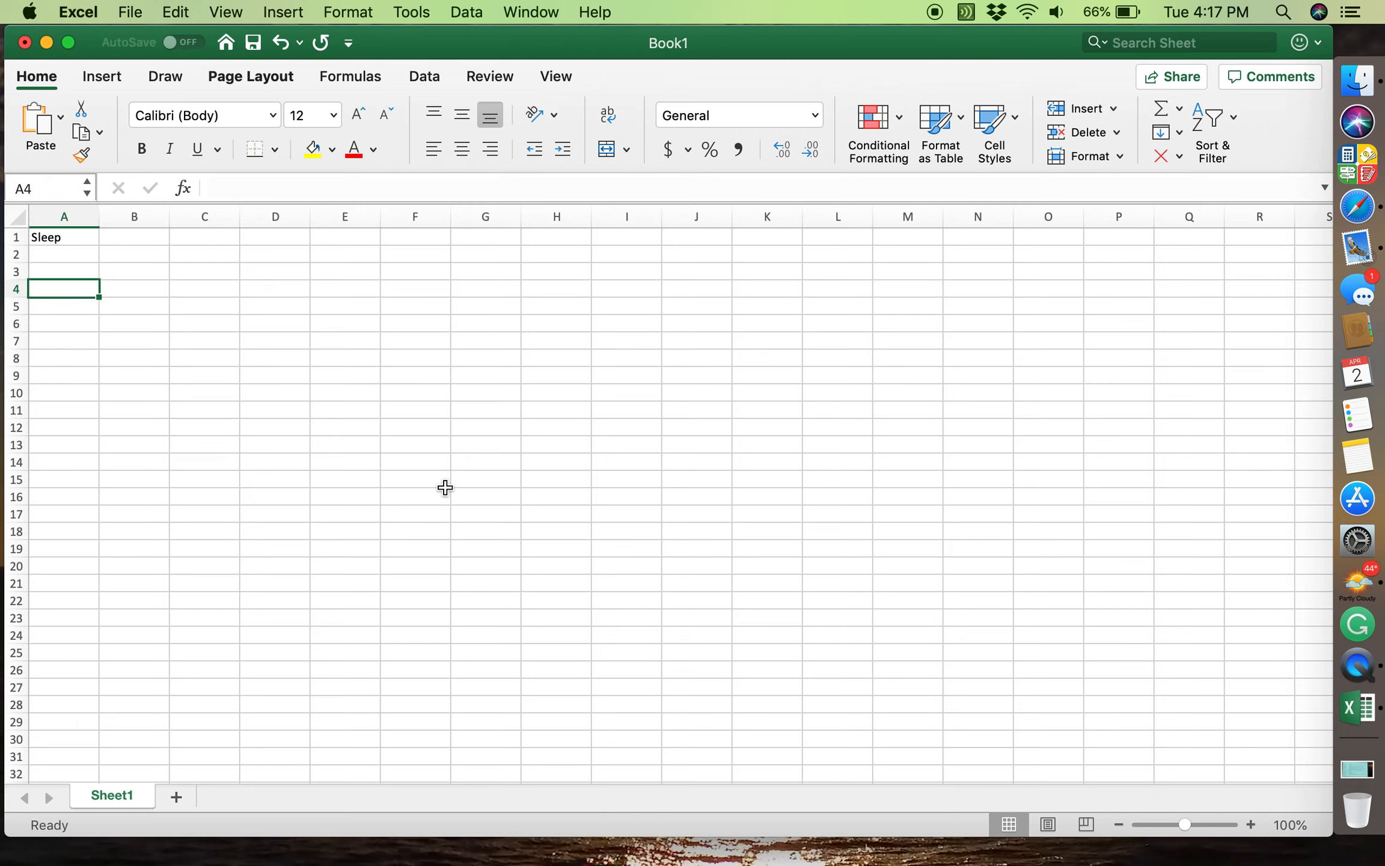
pyautogui.press('Up')
pyautogui.press('Up')
pyautogui.press('Up')
pyautogui.press('Down')
pyautogui.press('Down')
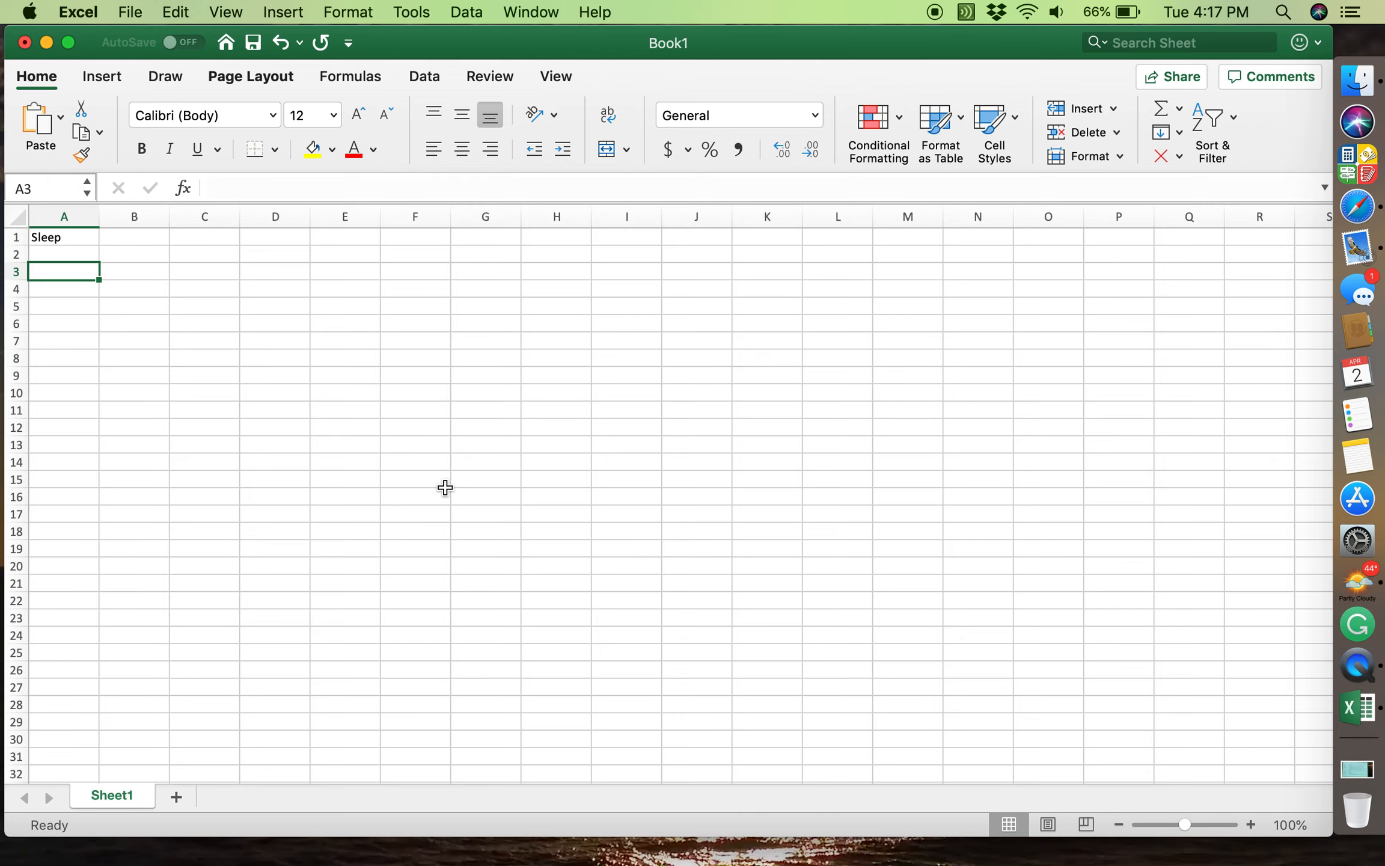
pyautogui.press('Down')
pyautogui.press('Down')
pyautogui.press('Down')
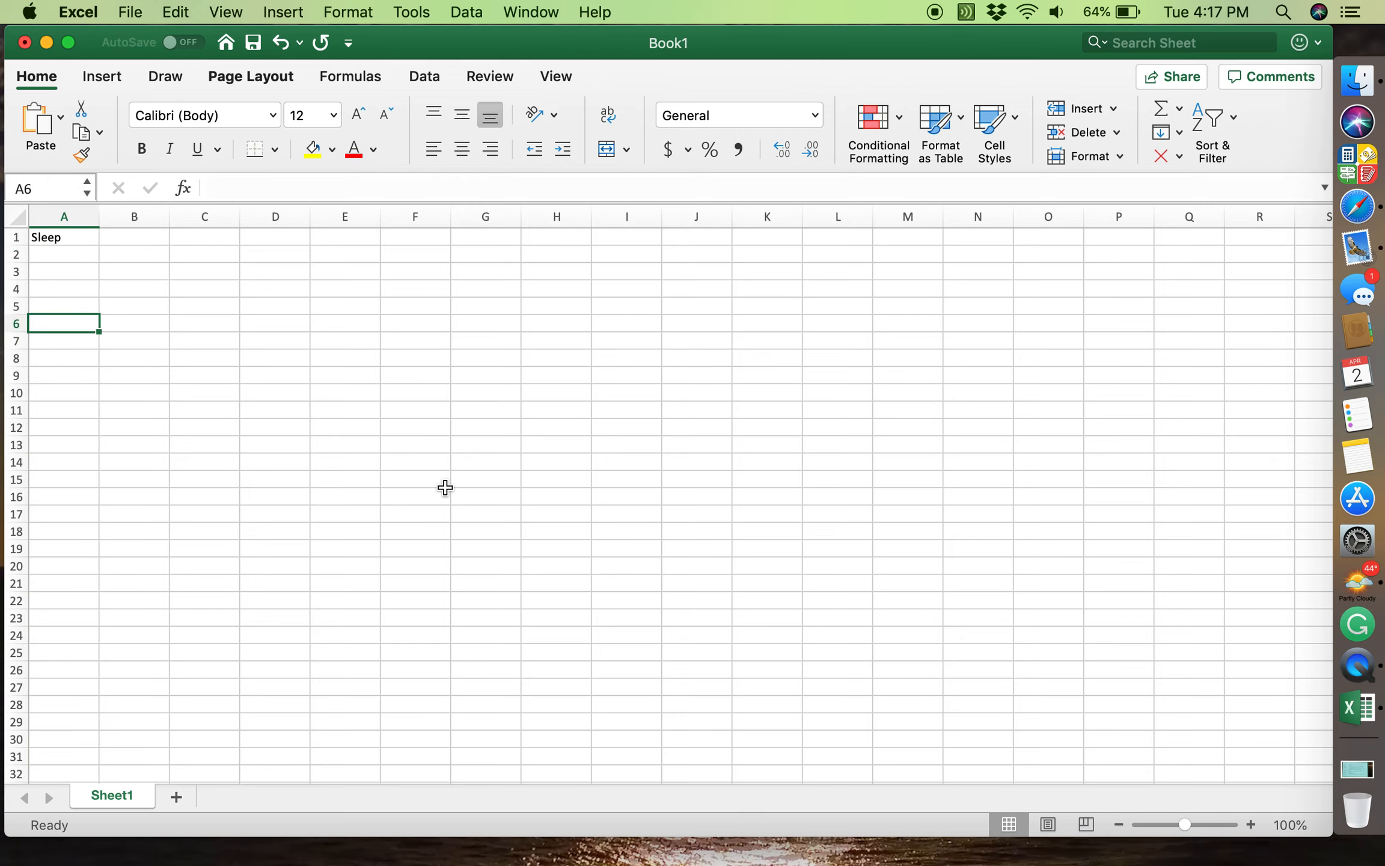
pyautogui.press('Down')
pyautogui.press('Down')
pyautogui.press('Down')
pyautogui.press('Down')
pyautogui.press('Down')
pyautogui.press('Down')
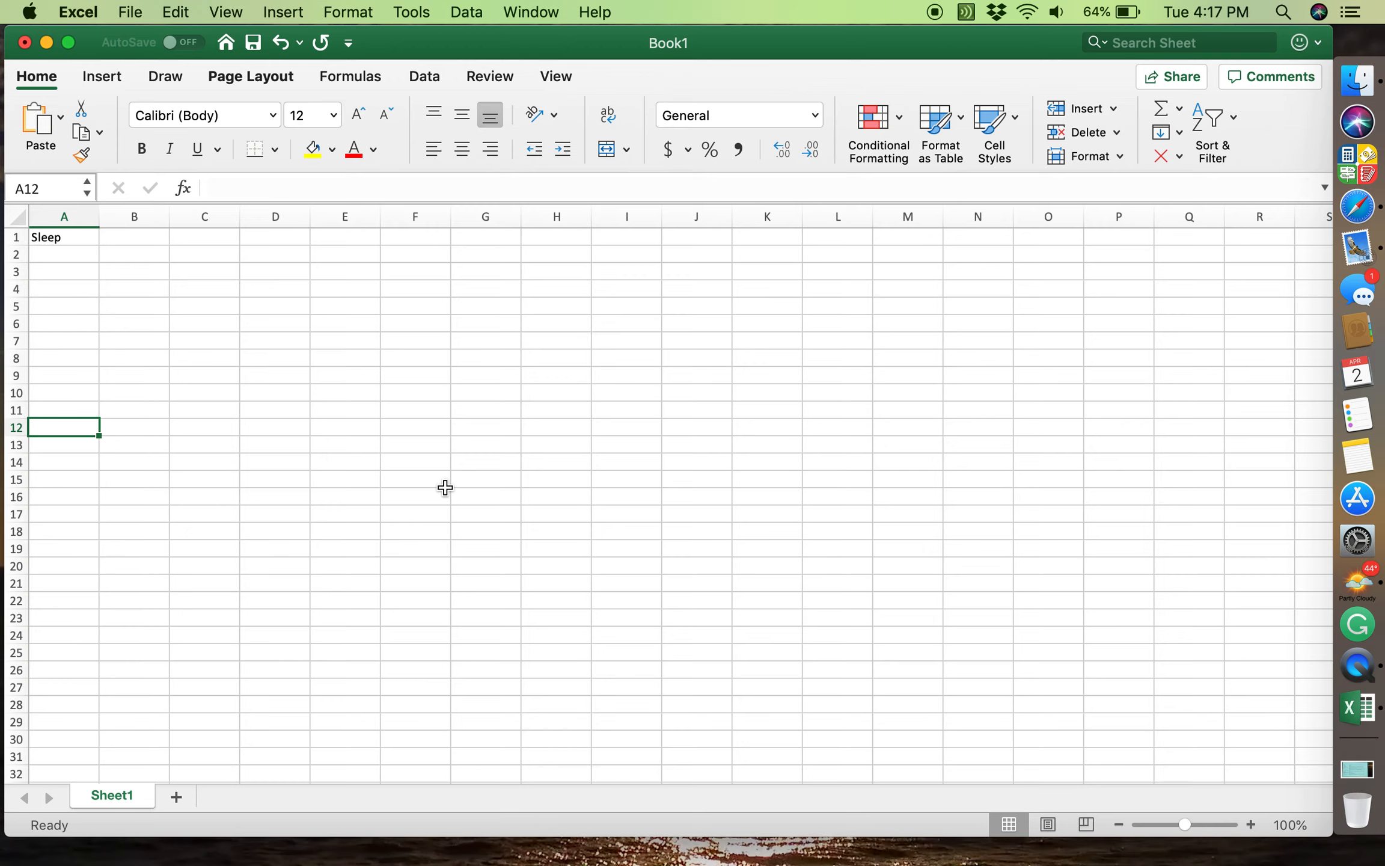
pyautogui.press('Down')
pyautogui.press('Down')
pyautogui.press('Down')
pyautogui.press('Down')
pyautogui.press('Down')
pyautogui.press('Down')
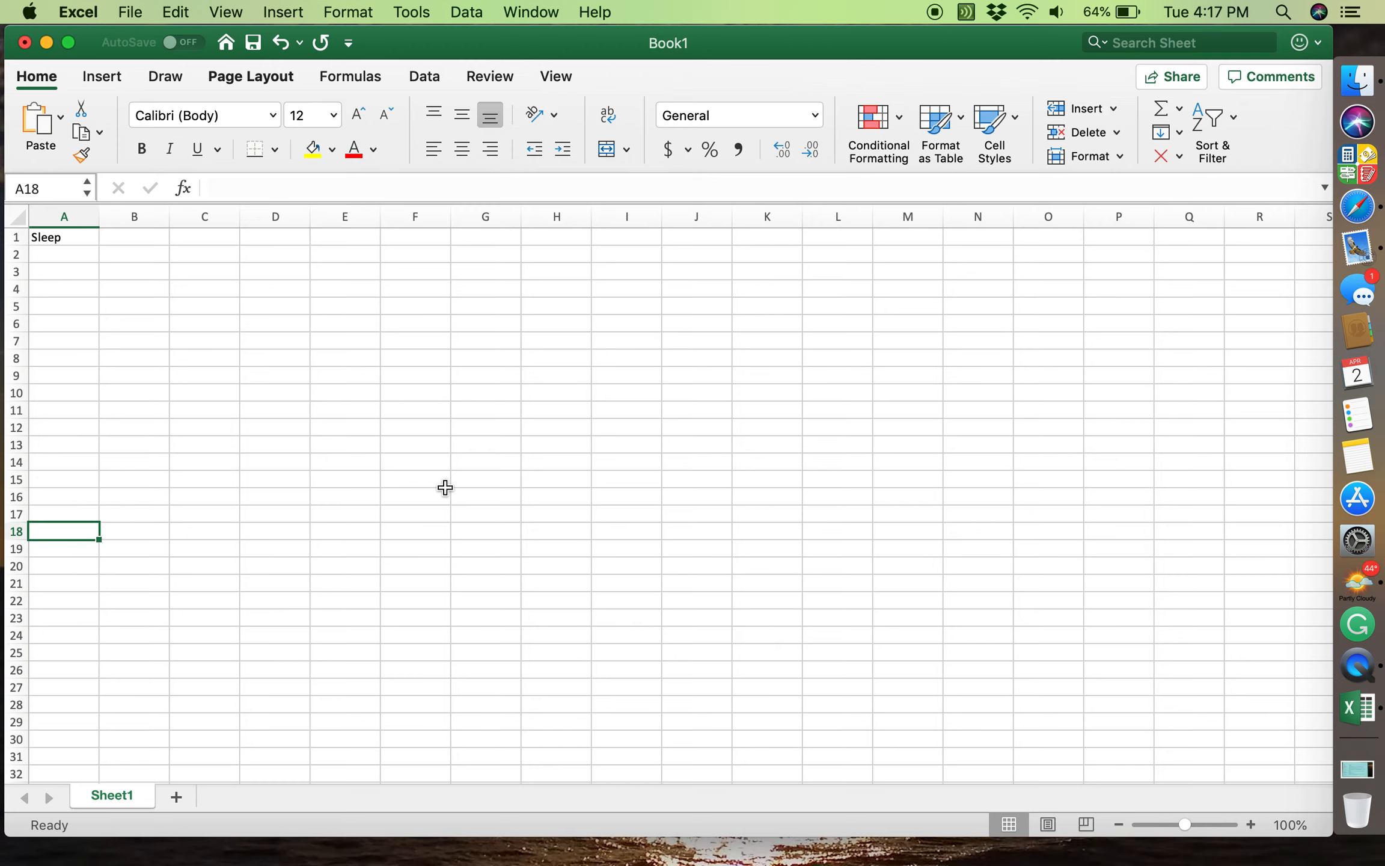
# Enter the first group of sleep values 6, 6, 7, 5 and 4 in cells A2 through A6.
pyautogui.press('Up')
pyautogui.press('Up')
pyautogui.press('Up')
pyautogui.press('Up')
pyautogui.press('Up')
pyautogui.press('Up')
pyautogui.press('Up')
pyautogui.press('Up')
pyautogui.press('Up')
pyautogui.press('Up')
pyautogui.press('Up')
pyautogui.press('Up')
pyautogui.press('Up')
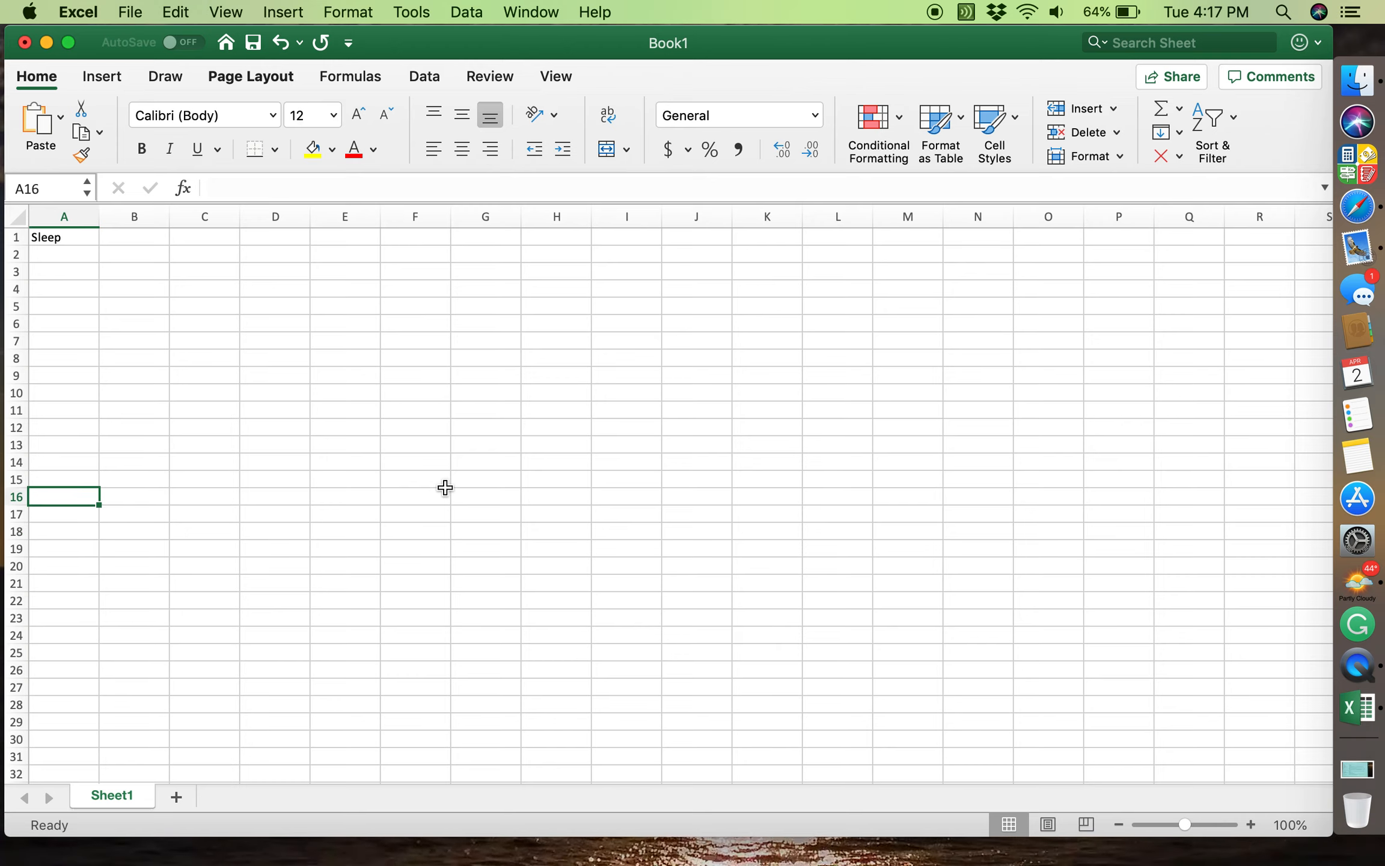
pyautogui.press('Up')
pyautogui.press('Up')
pyautogui.press('Up')
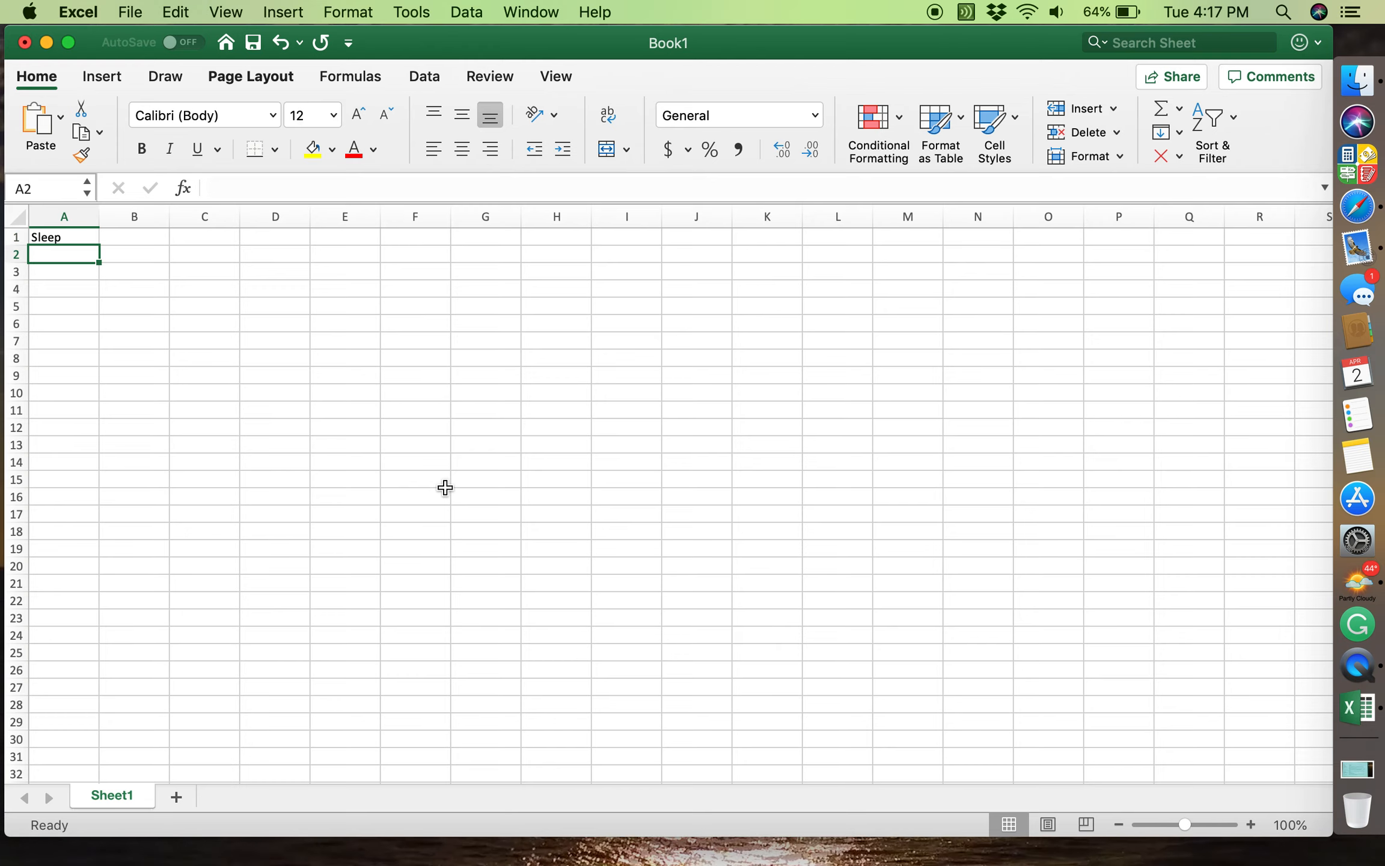
pyautogui.write('6')
pyautogui.press('Return')
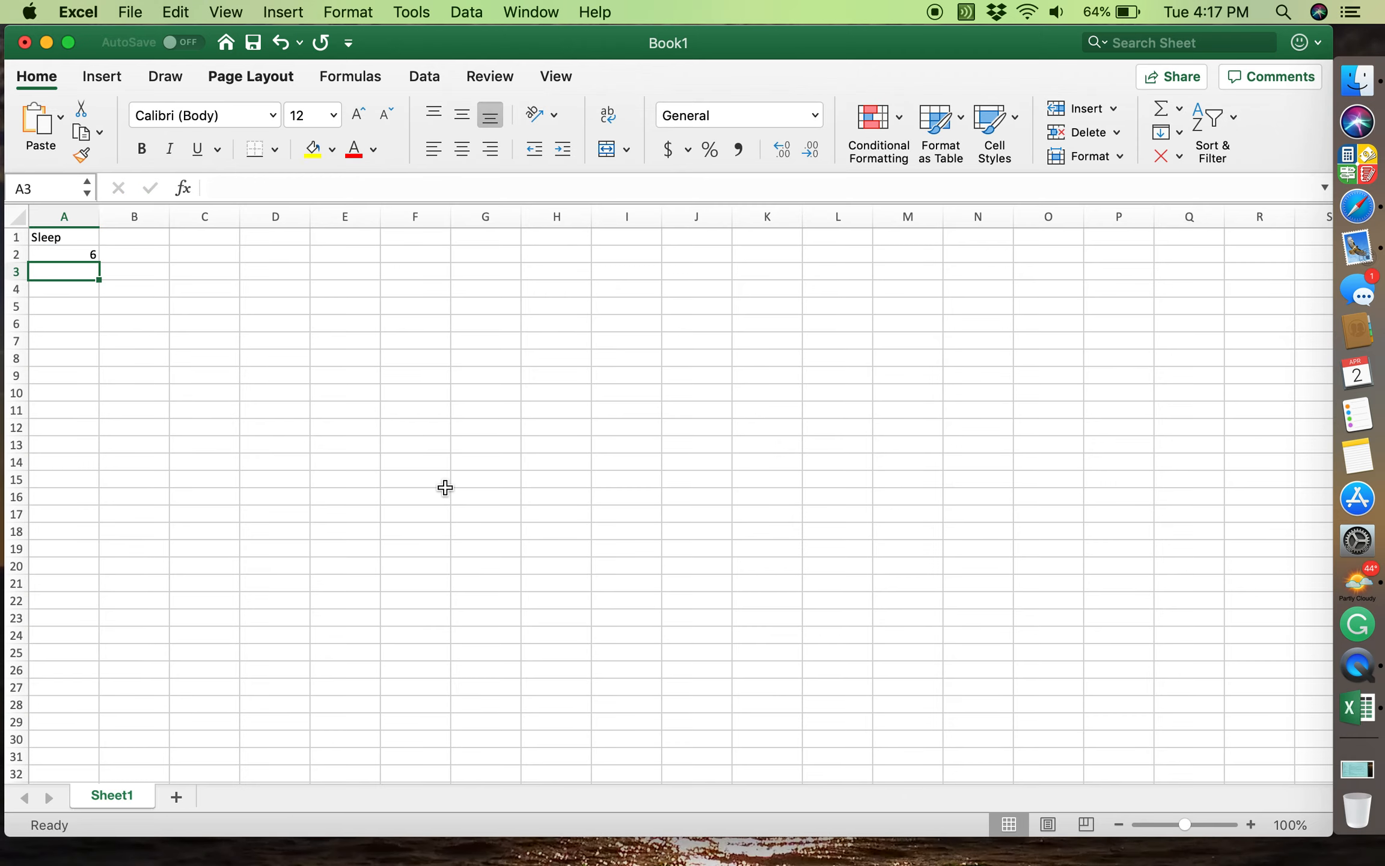
pyautogui.write('6')
pyautogui.press('Return')
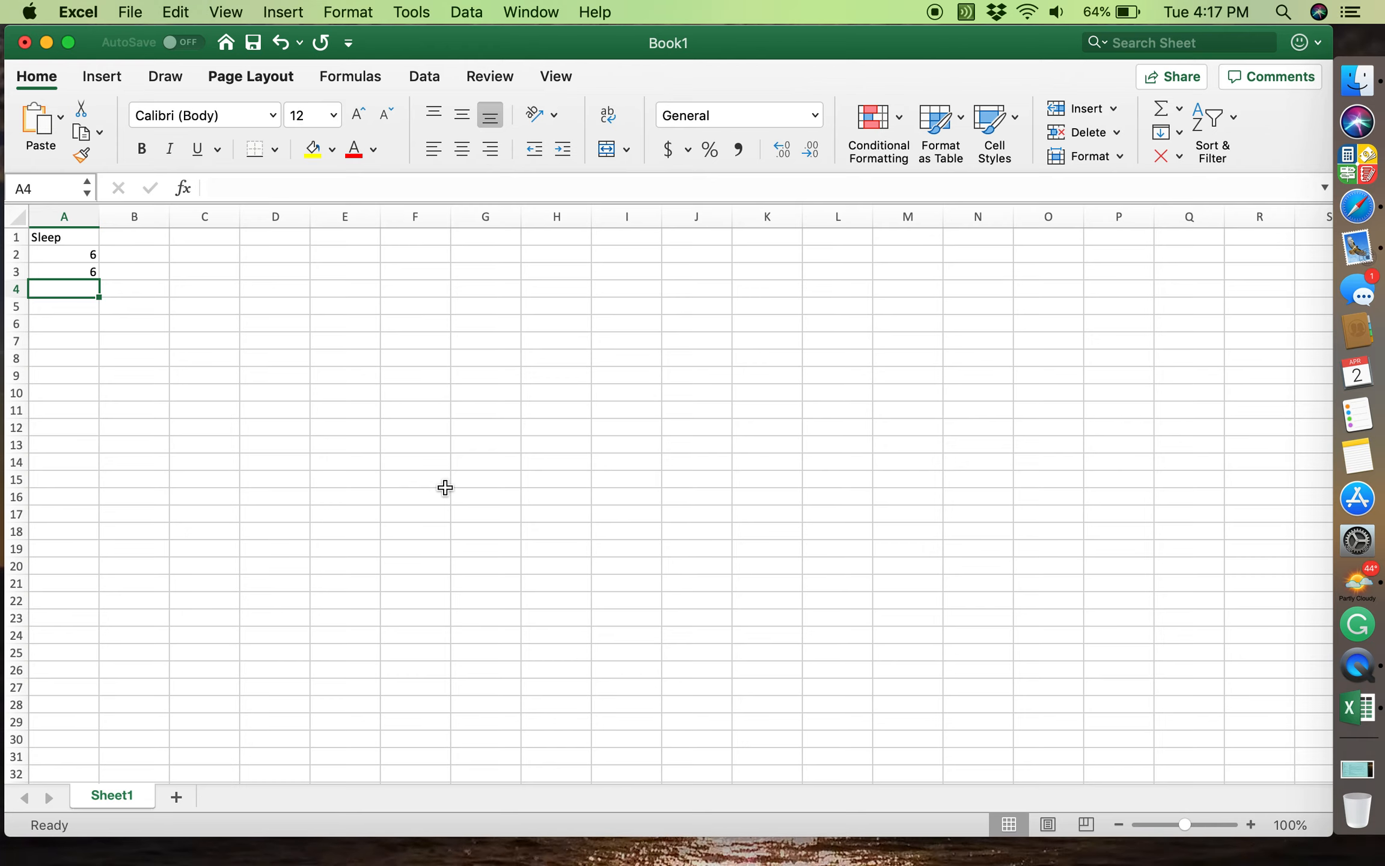
pyautogui.write('7')
pyautogui.press('Return')
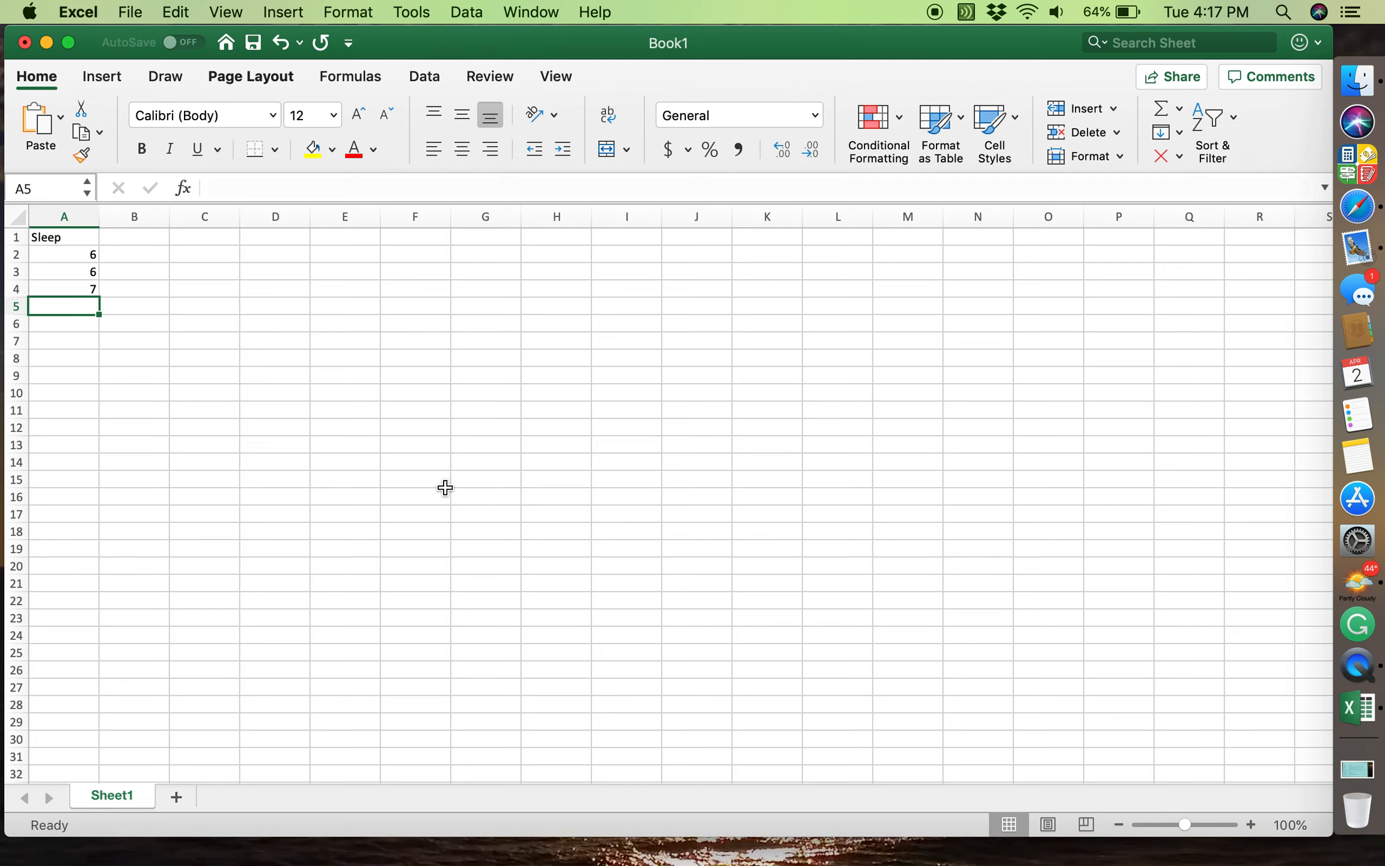
pyautogui.write('5')
pyautogui.press('Return')
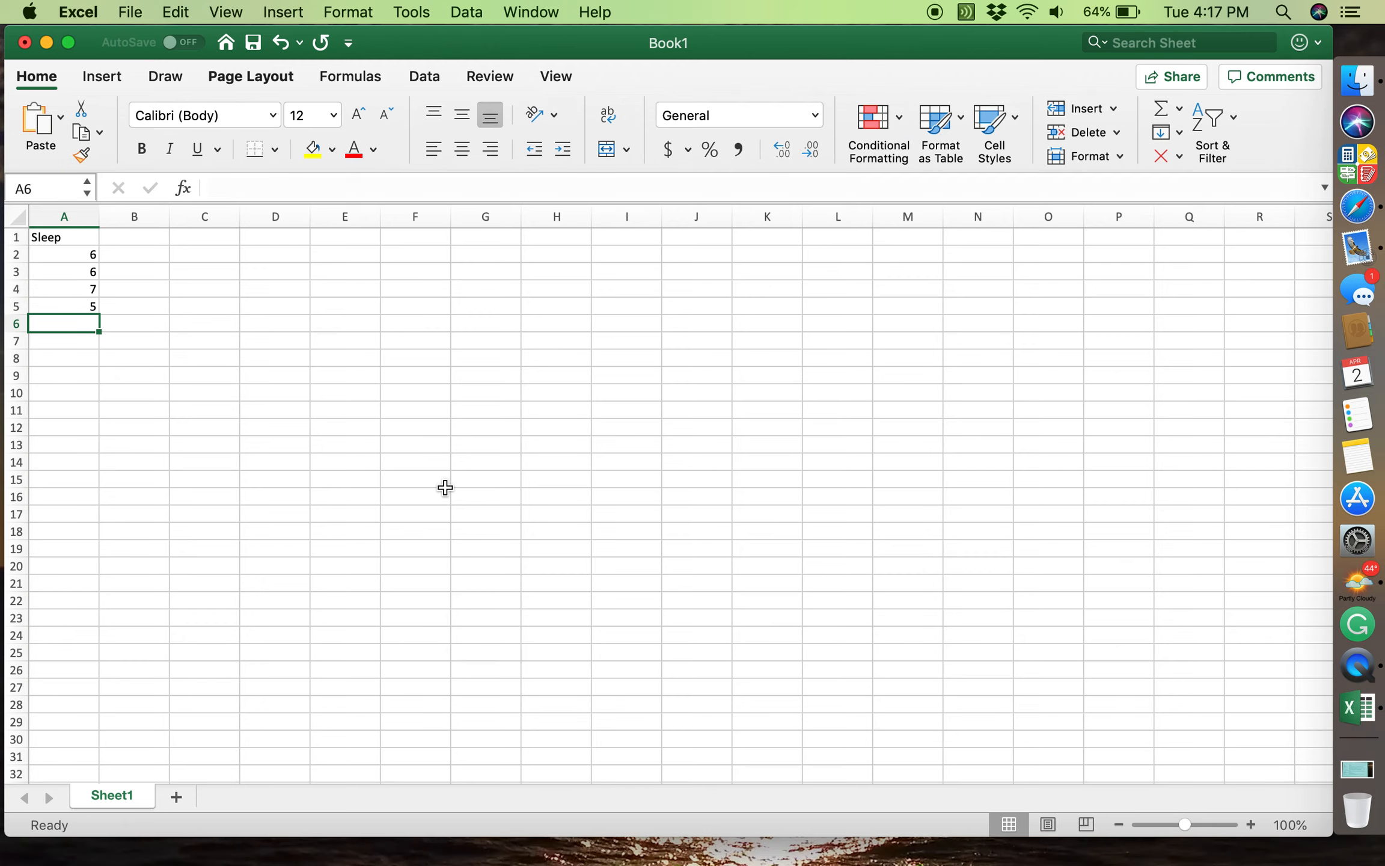
pyautogui.write('4')
pyautogui.press('Return')
pyautogui.press('Up')
pyautogui.press('Up')
pyautogui.press('Up')
pyautogui.press('Up')
pyautogui.press('Up')
pyautogui.press('Up')
pyautogui.press('Down')
pyautogui.press('Down')
pyautogui.press('Down')
pyautogui.press('Down')
pyautogui.press('Down')
pyautogui.press('Down')
pyautogui.press('Up')
pyautogui.press('Up')
pyautogui.press('Up')
pyautogui.press('Up')
pyautogui.press('Up')
pyautogui.press('Up')
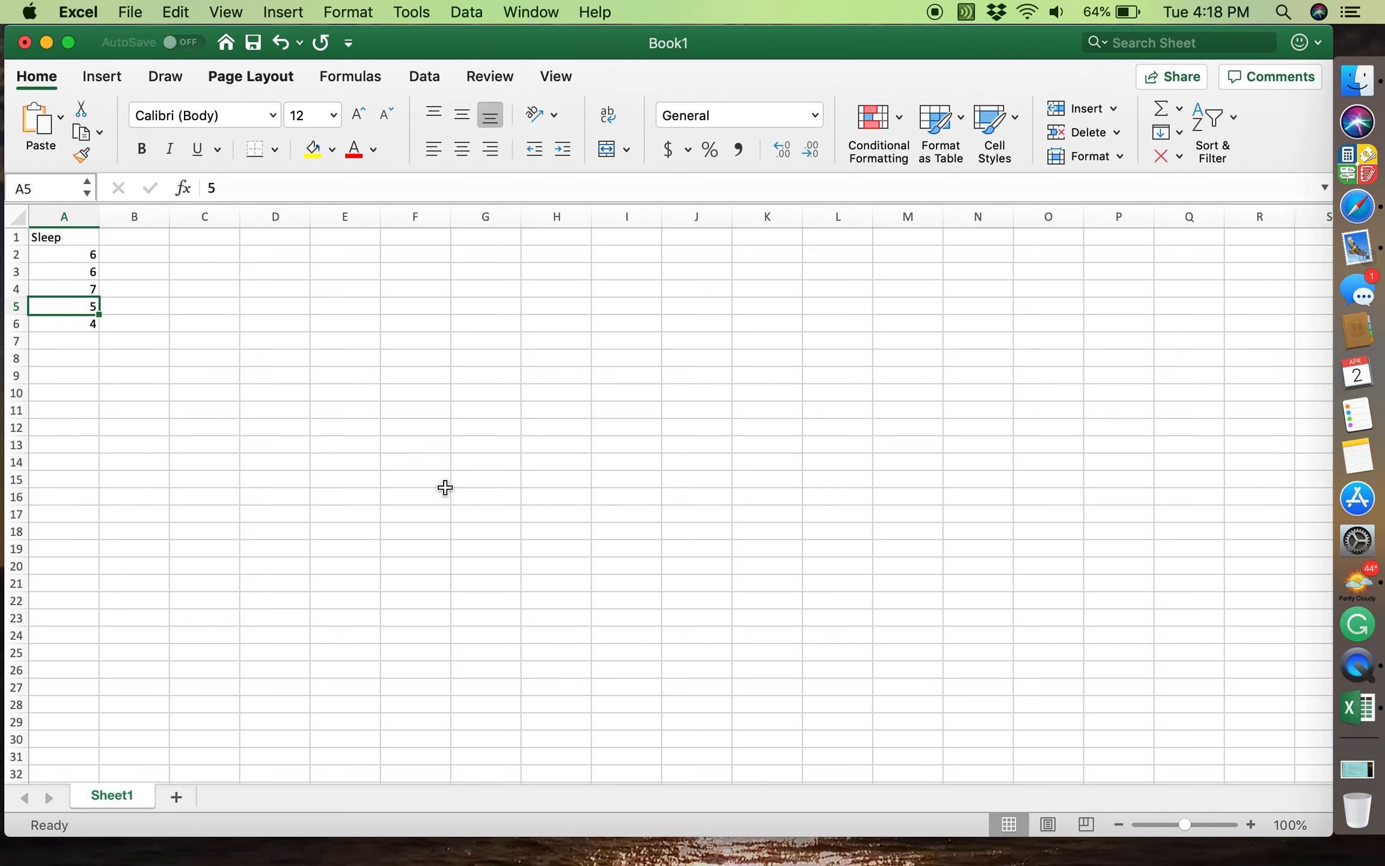
pyautogui.press('Down')
pyautogui.press('Down')
pyautogui.press('Down')
pyautogui.press('Down')
pyautogui.press('Down')
pyautogui.press('Down')
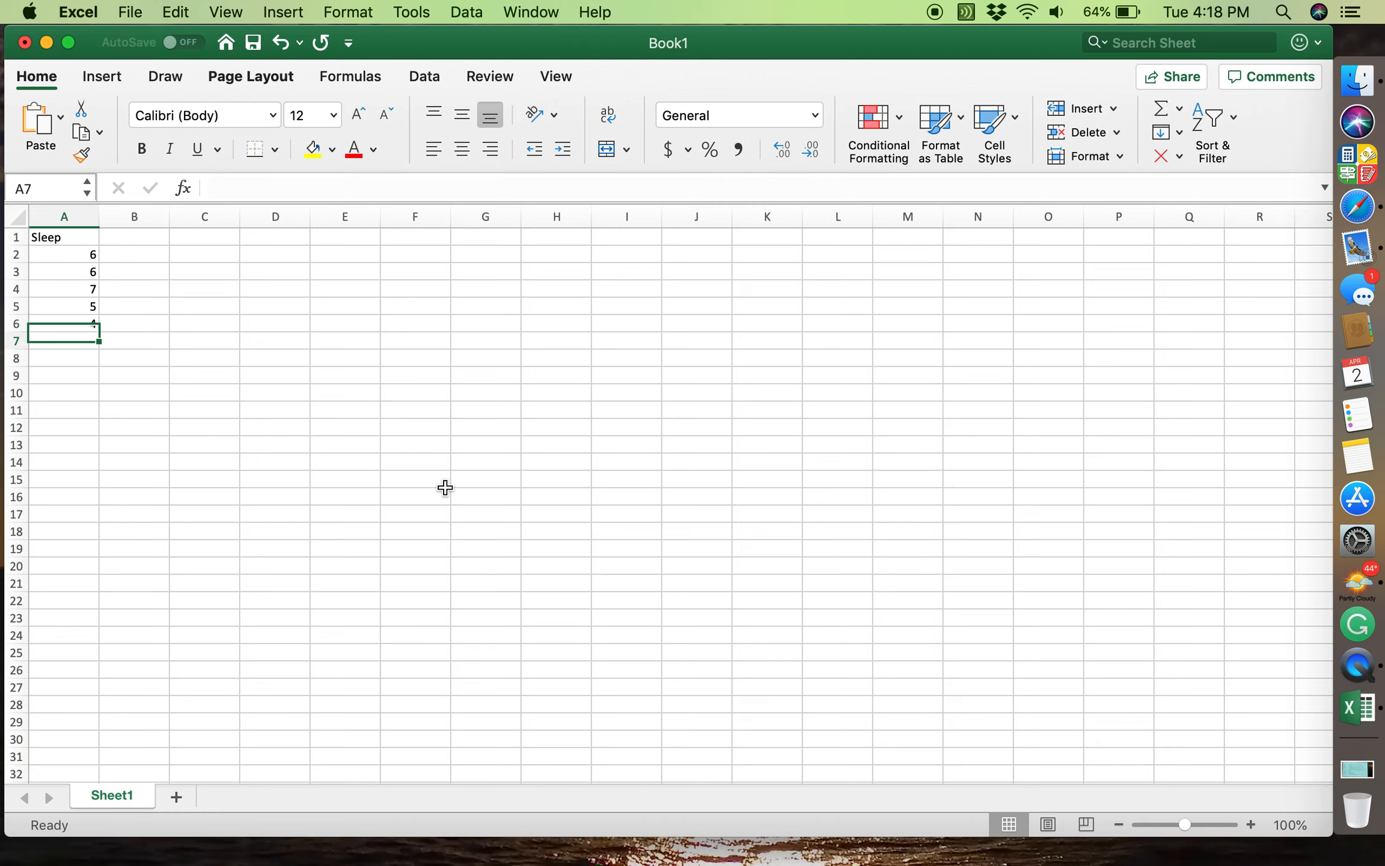
pyautogui.press('Up')
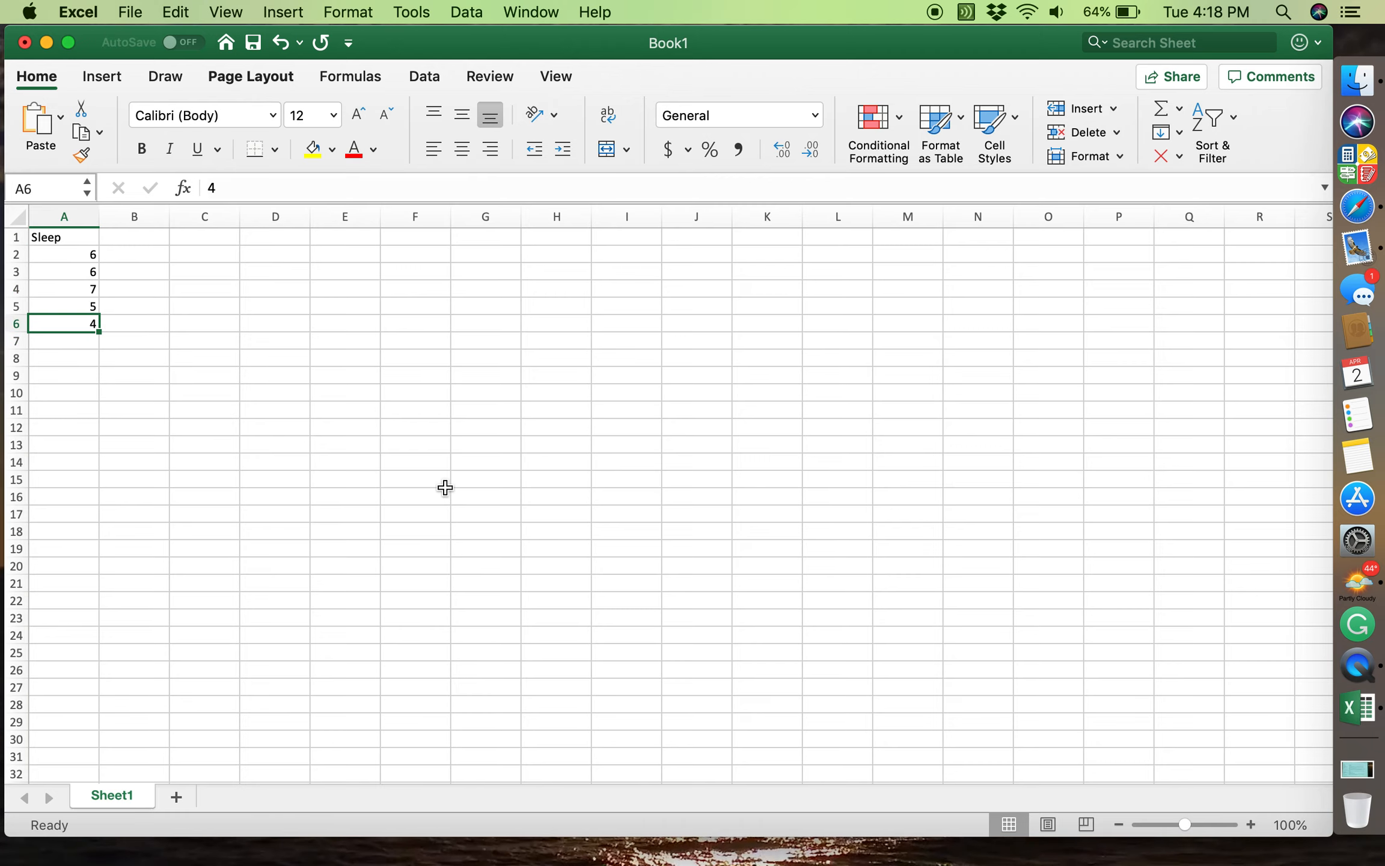
pyautogui.press('Down')
pyautogui.press('Up')
pyautogui.press('Down')
pyautogui.press('Down')
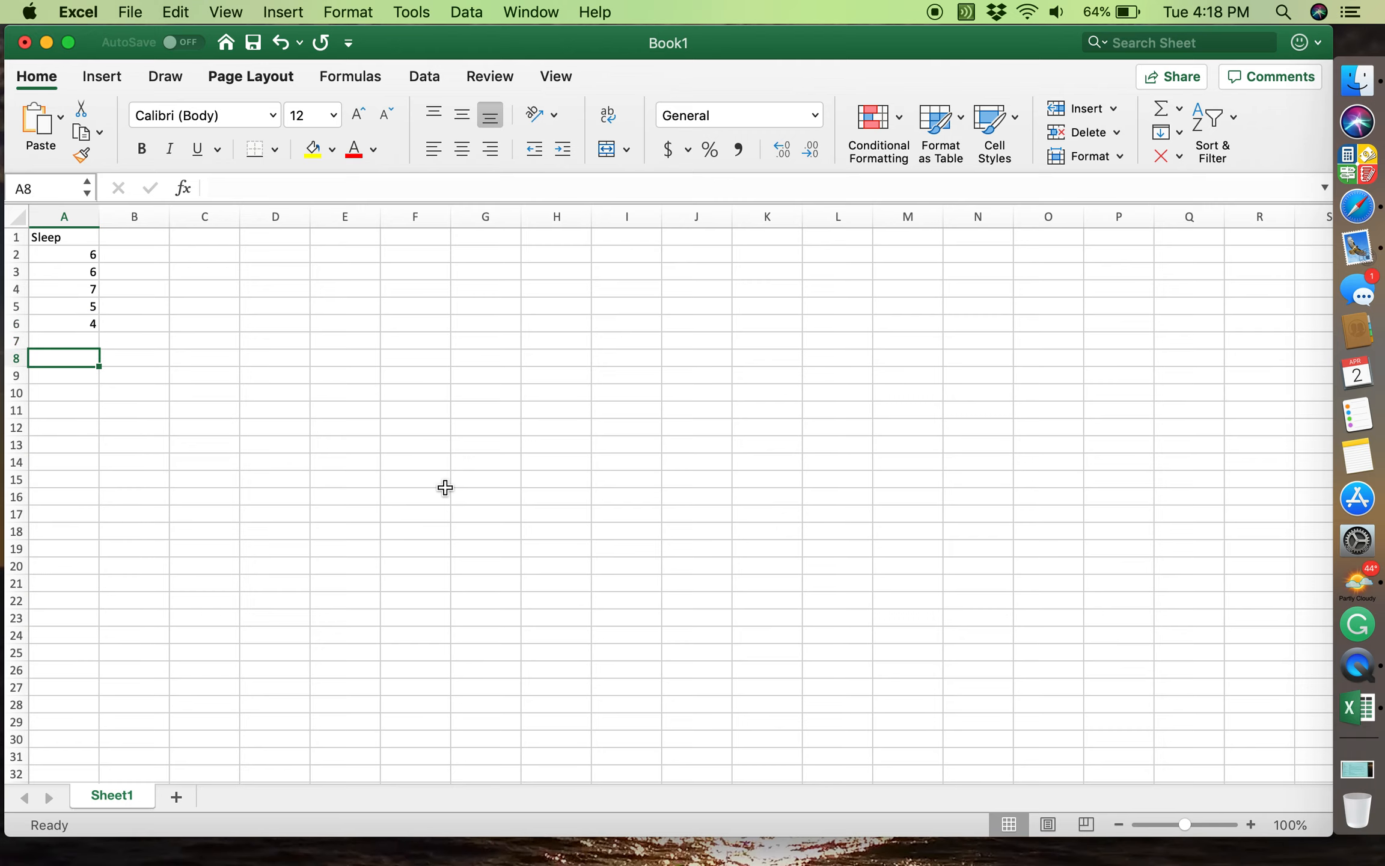
pyautogui.press('Up')
pyautogui.press('Down')
pyautogui.press('Up')
pyautogui.press('Down')
pyautogui.press('Up')
pyautogui.press('Down')
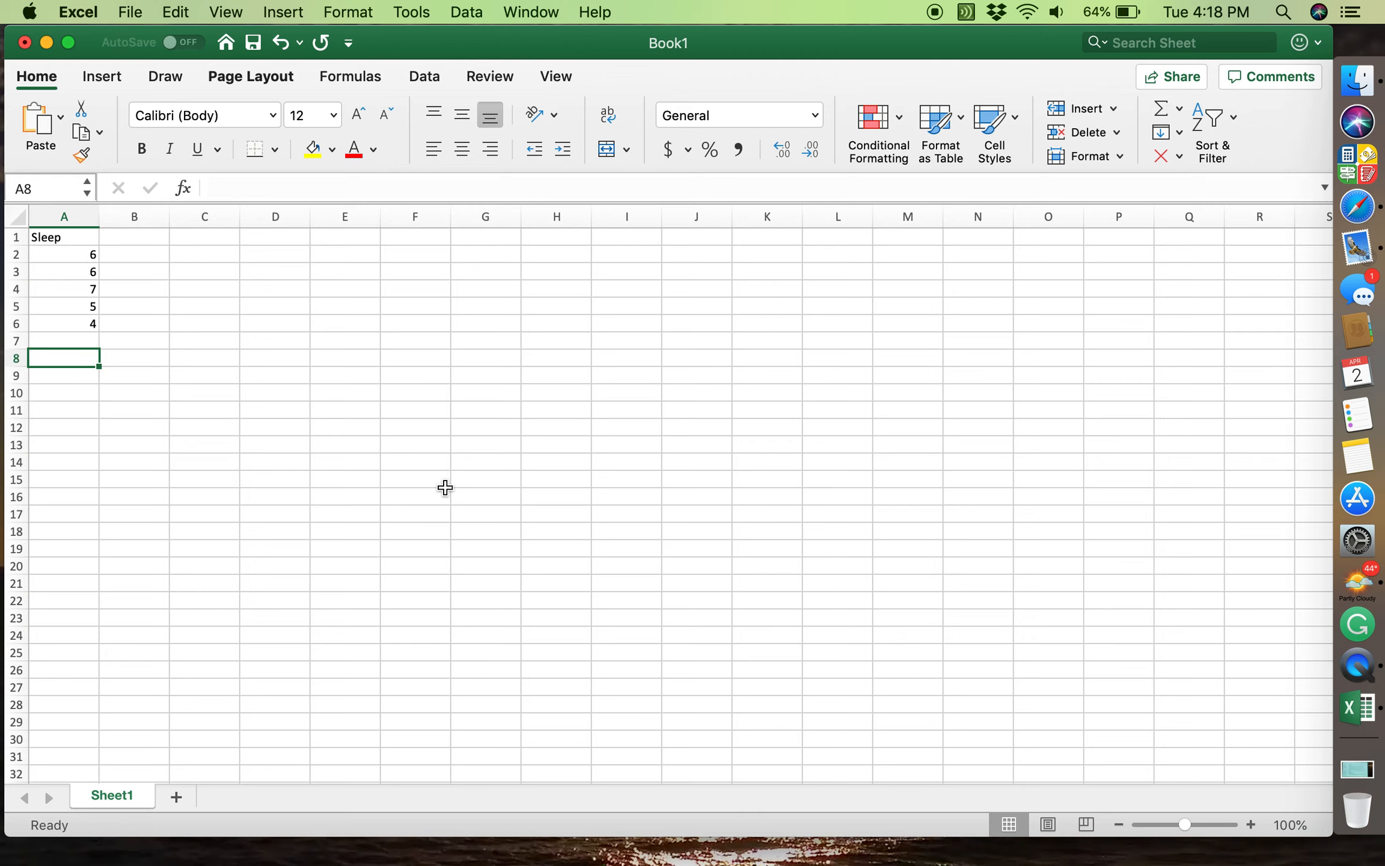
pyautogui.press('Up')
pyautogui.press('Down')
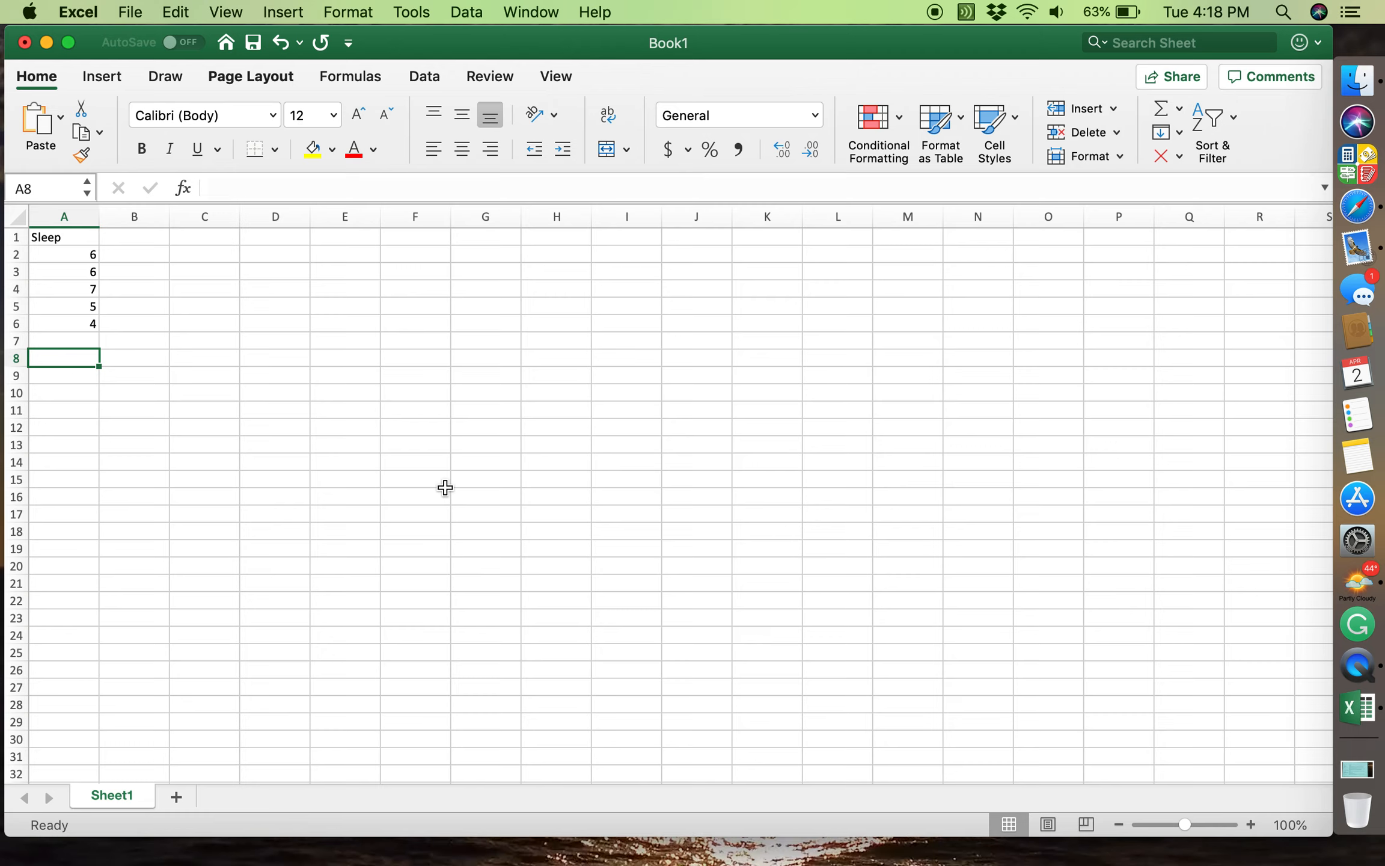
pyautogui.press('Up')
pyautogui.press('Down')
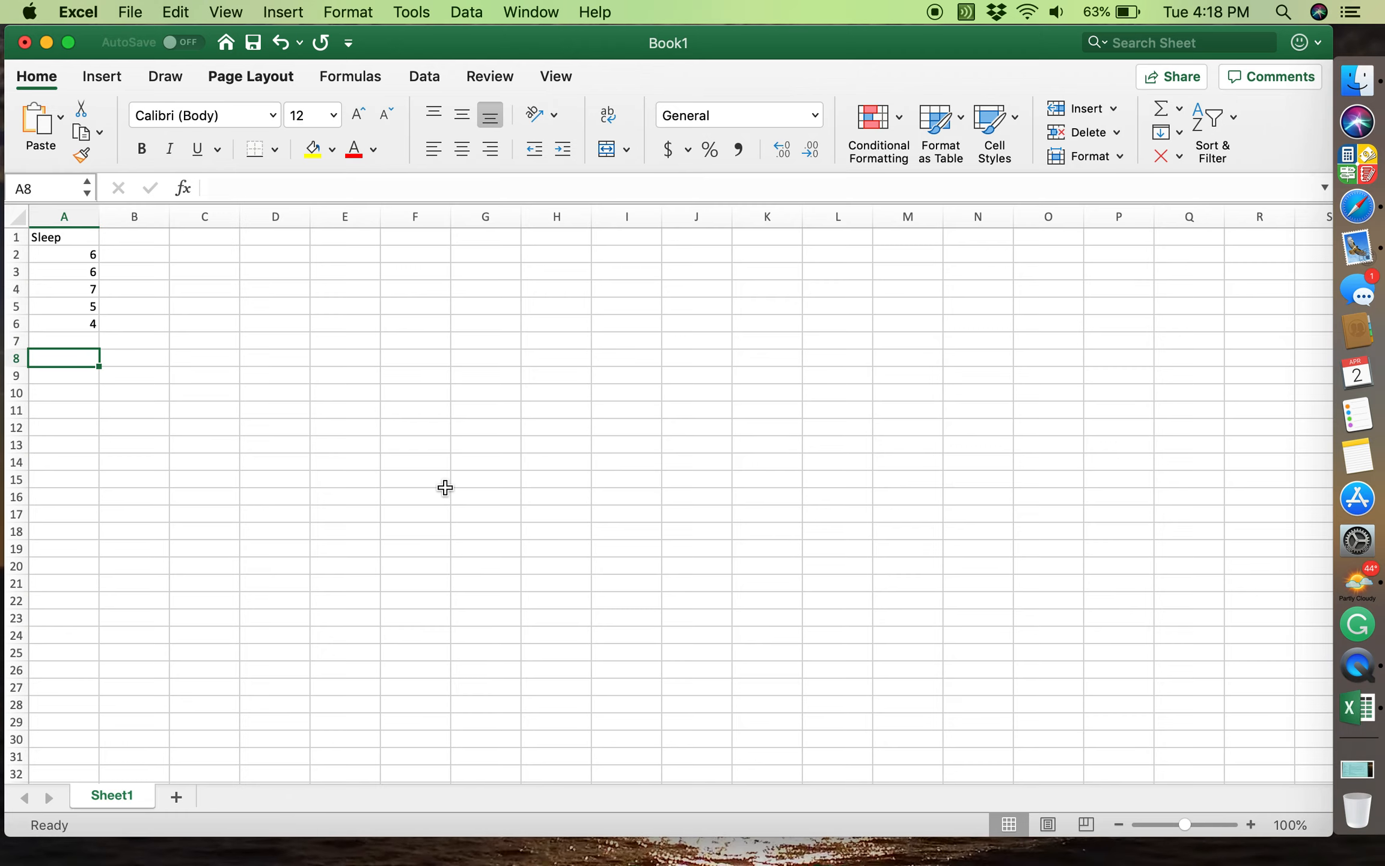
pyautogui.press('Down')
pyautogui.press('Down')
pyautogui.press('Down')
pyautogui.press('Down')
pyautogui.press('Up')
pyautogui.press('Up')
pyautogui.press('Up')
pyautogui.press('Up')
pyautogui.press('Up')
pyautogui.press('Down')
pyautogui.press('Down')
pyautogui.press('Down')
pyautogui.press('Down')
pyautogui.press('Down')
pyautogui.press('Down')
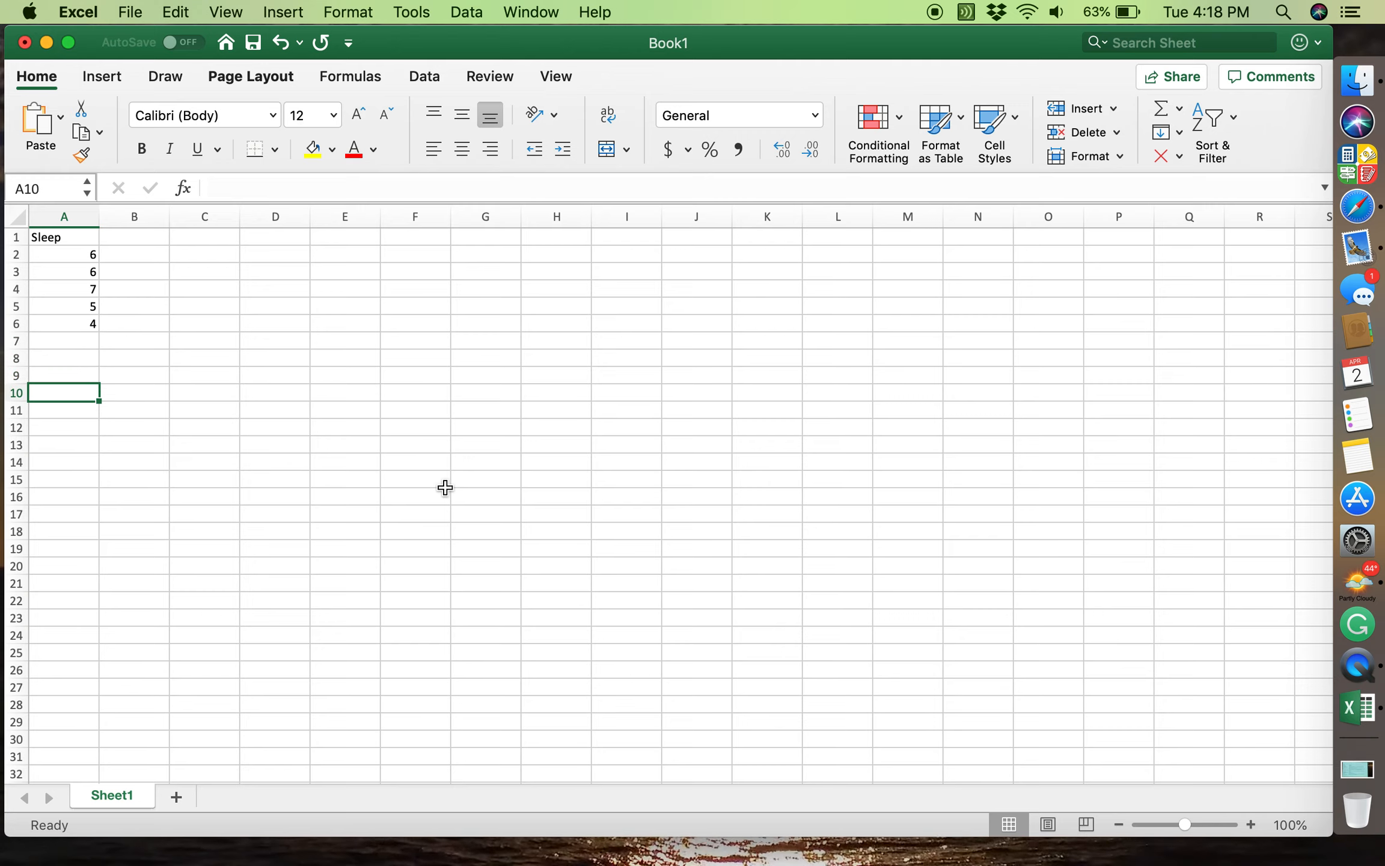
# Leave A7 blank and enter the values 8, 7 and 8 in cells A8 through A10.
pyautogui.press('Up')
pyautogui.press('Up')
pyautogui.press('Up')
pyautogui.press('Up')
pyautogui.press('Up')
pyautogui.press('Up')
pyautogui.press('Down')
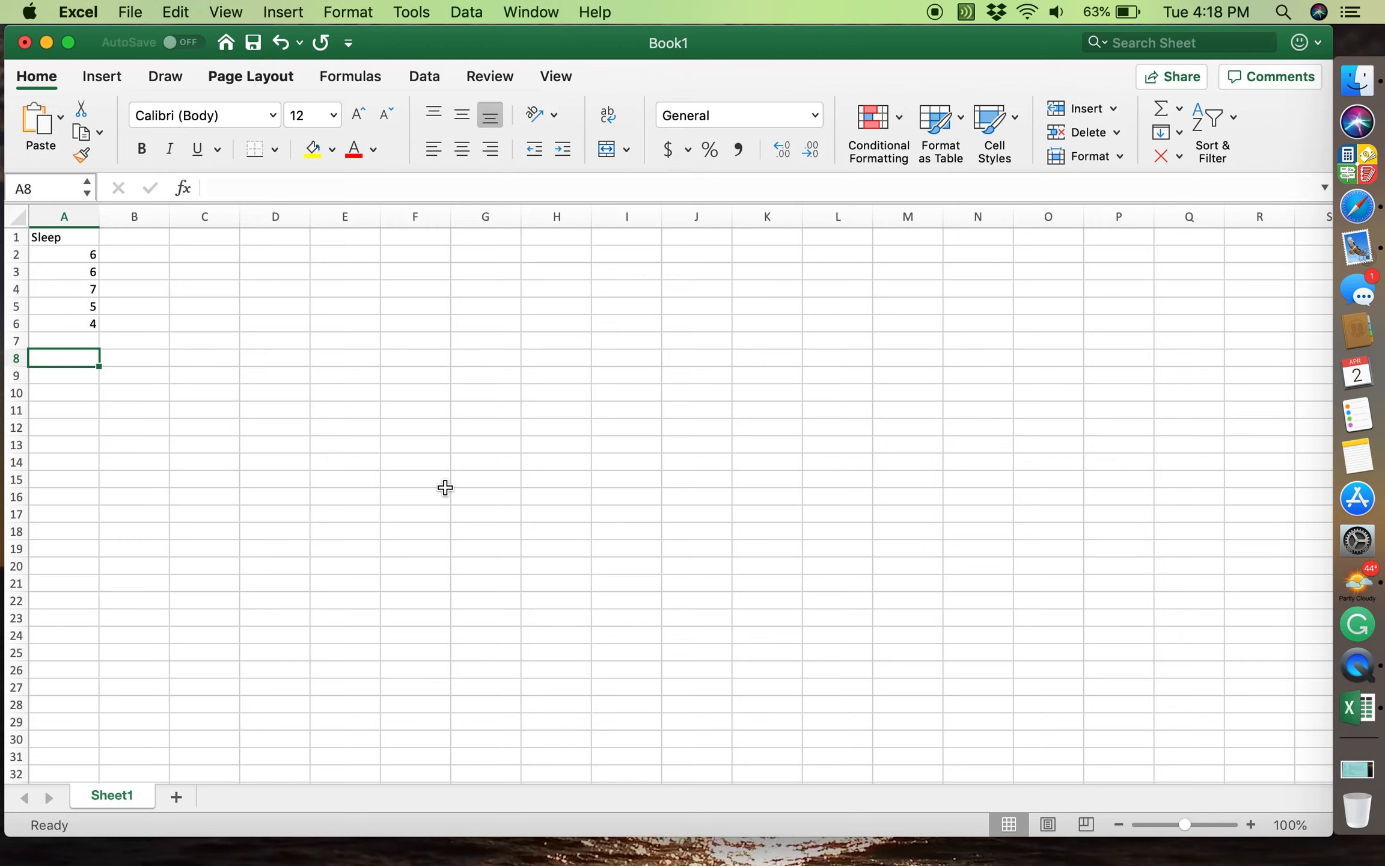
pyautogui.write('8')
pyautogui.press('Return')
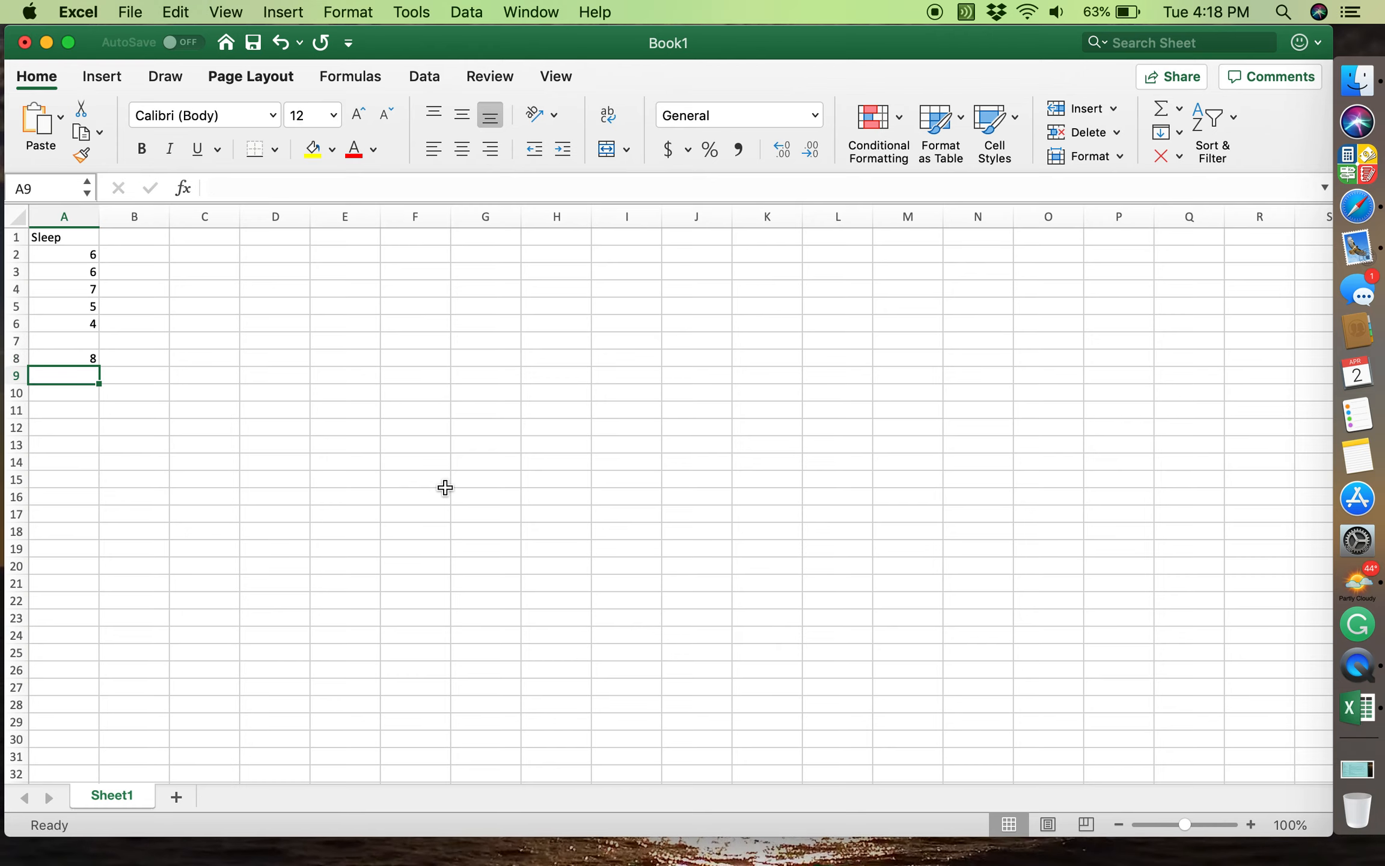
pyautogui.write('7')
pyautogui.press('Return')
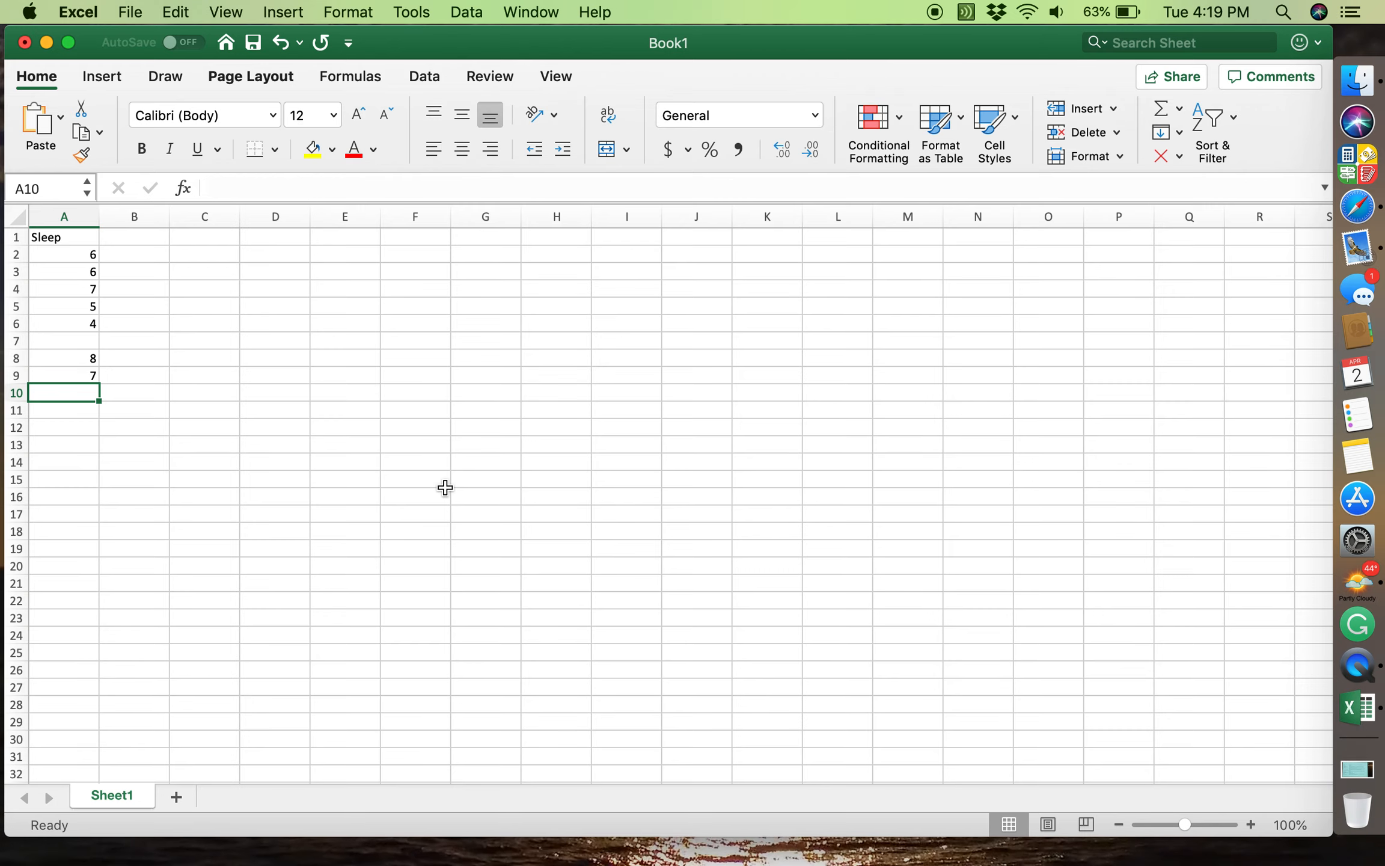
pyautogui.write('8')
pyautogui.press('Return')
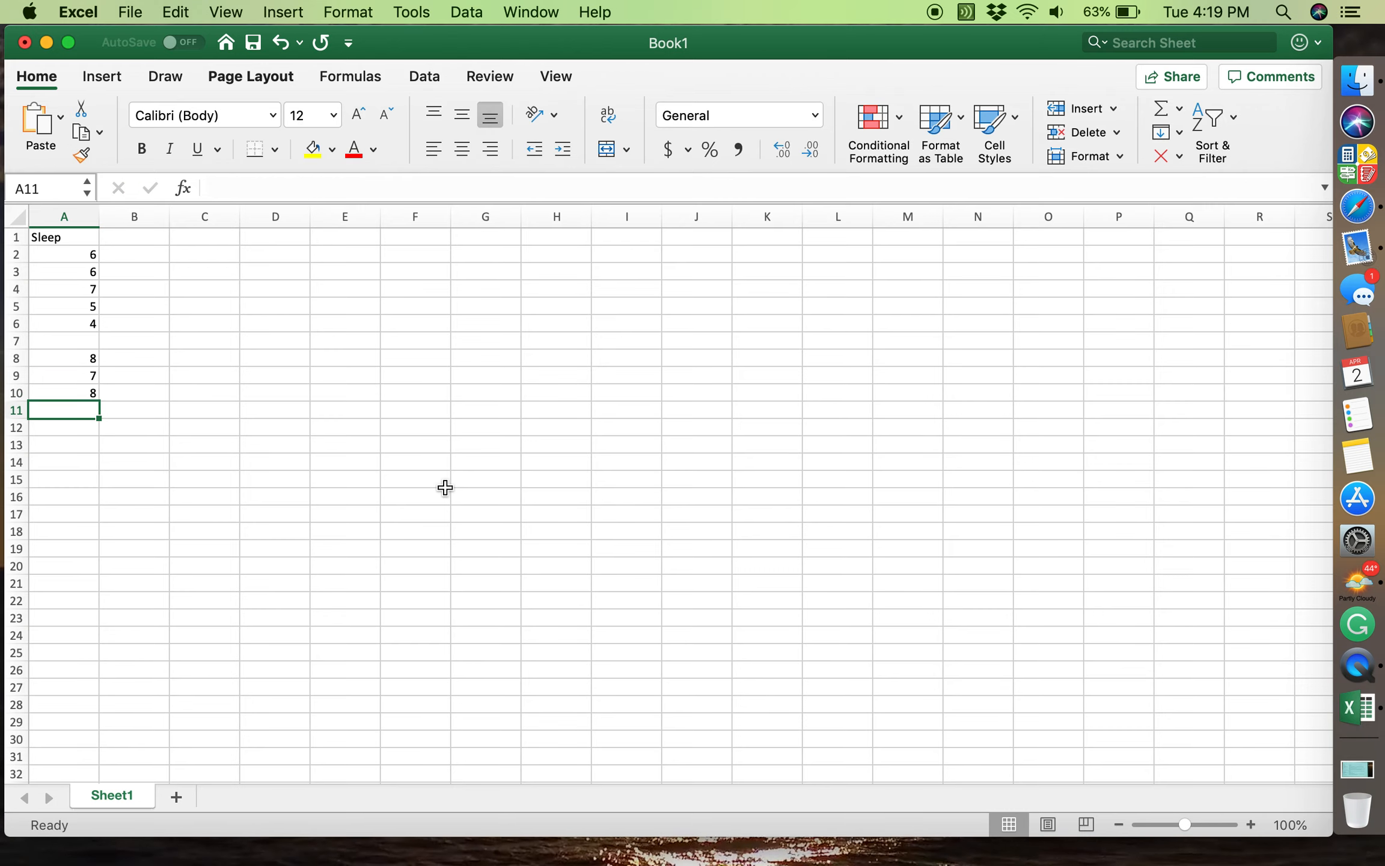
# Enter the values 6 and 9 in cells A11 and A12 to complete the second group.
pyautogui.write('6')
pyautogui.press('Return')
pyautogui.write('9')
pyautogui.press('Return')
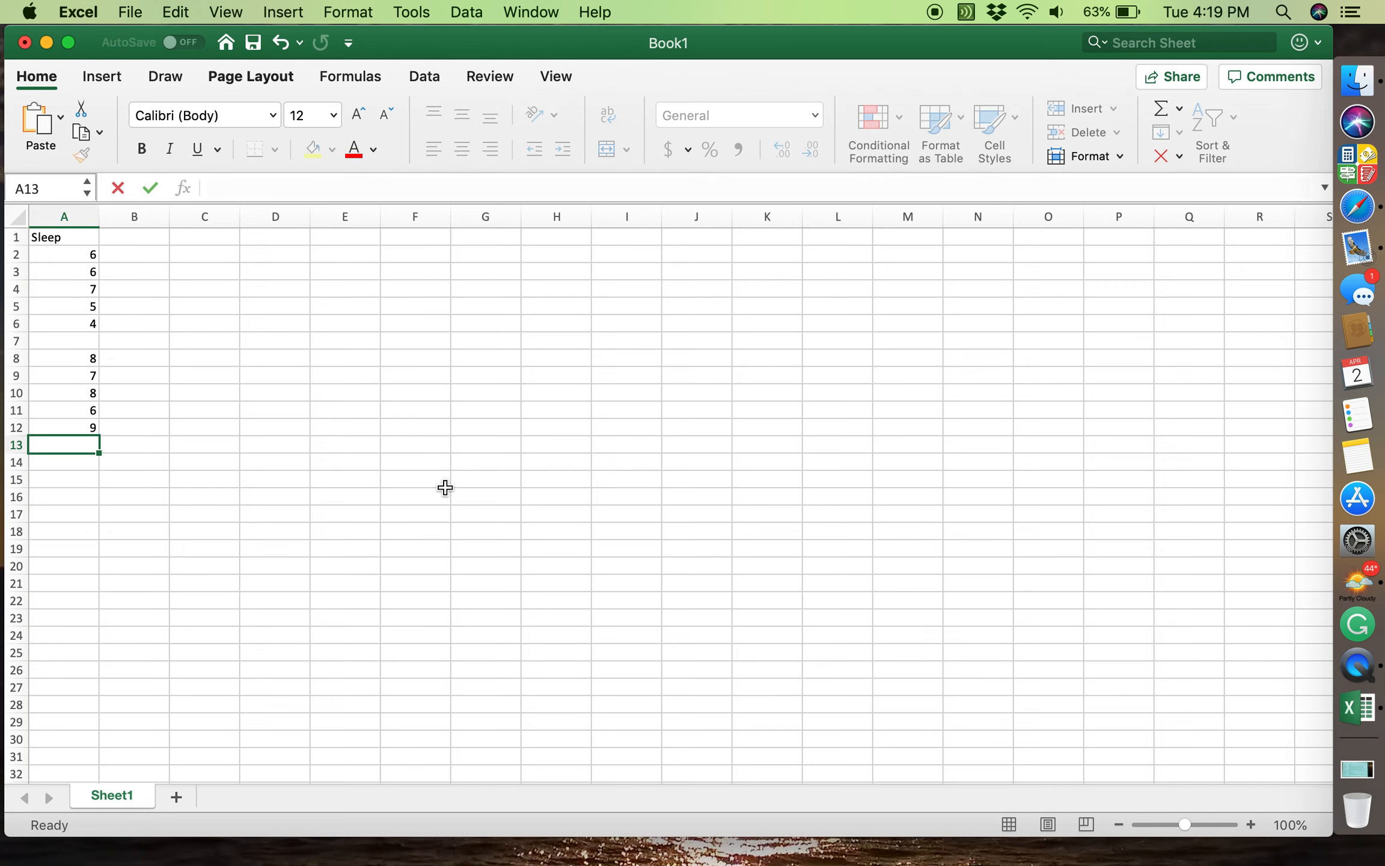
# Go through the second group of sleep values in cells A8 through A12.
pyautogui.press('Up')
pyautogui.press('Up')
pyautogui.press('Up')
pyautogui.press('Up')
pyautogui.press('Up')
pyautogui.press('Up')
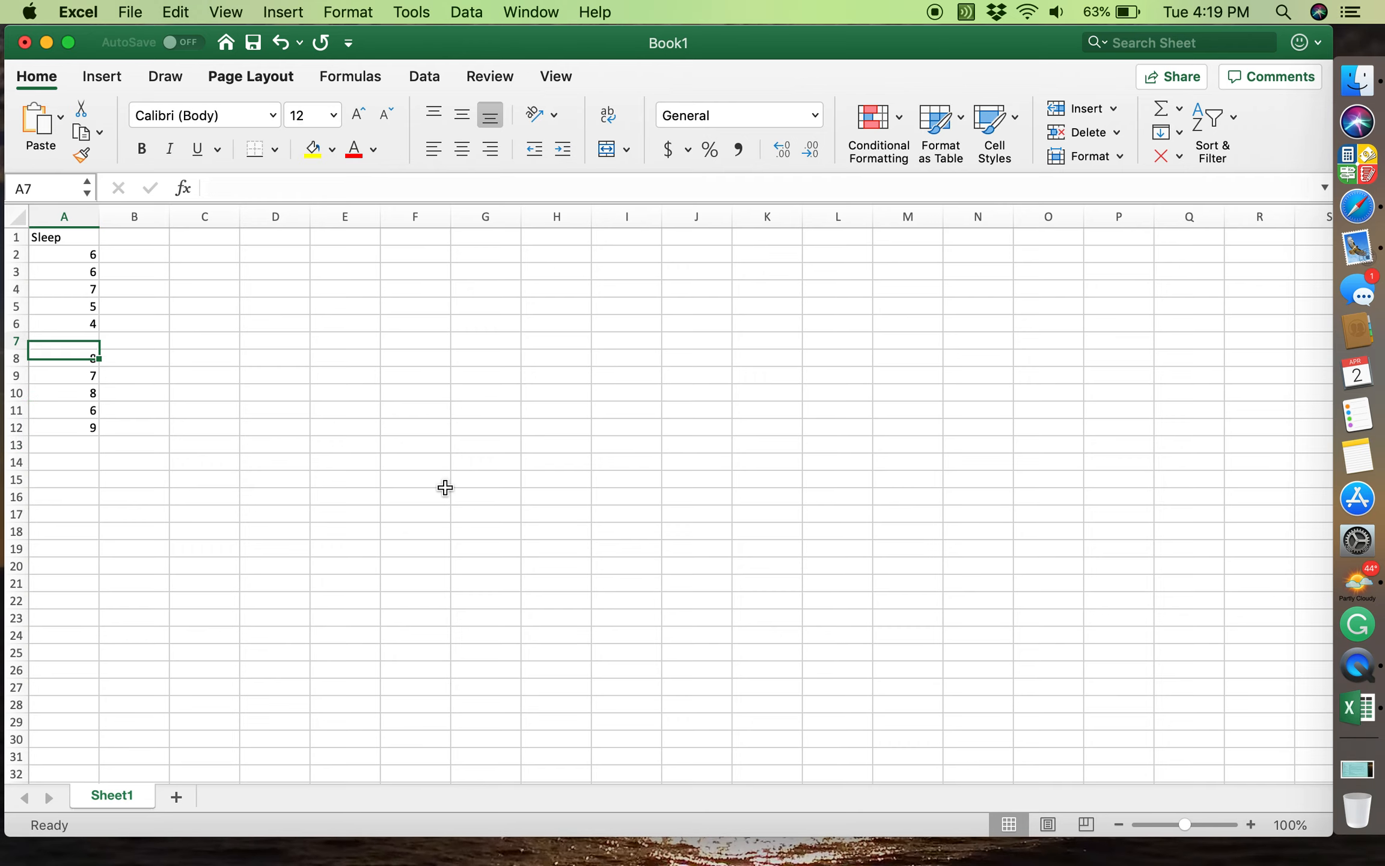
pyautogui.press('Down')
pyautogui.press('Down')
pyautogui.press('Down')
pyautogui.press('Down')
pyautogui.press('Down')
pyautogui.press('Up')
pyautogui.press('Up')
pyautogui.press('Up')
pyautogui.press('Up')
pyautogui.press('Up')
pyautogui.press('Down')
pyautogui.press('Down')
pyautogui.press('Down')
pyautogui.press('Down')
pyautogui.press('Down')
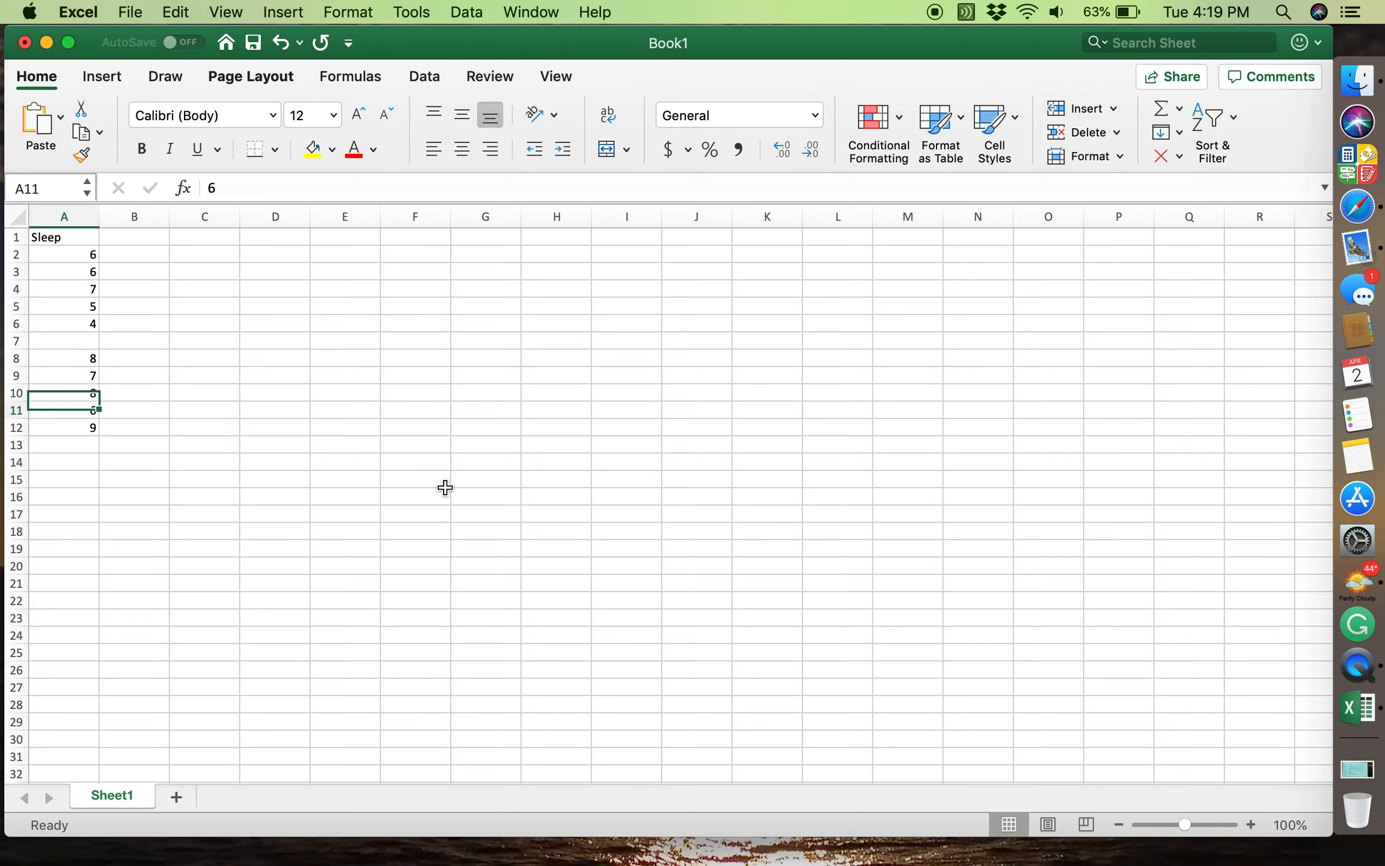
# Go through the first group of sleep values in cells A2 through A6.
pyautogui.press('Up')
pyautogui.press('Up')
pyautogui.press('Up')
pyautogui.press('Up')
pyautogui.press('Up')
pyautogui.press('Up')
pyautogui.press('Up')
pyautogui.press('Up')
pyautogui.press('Up')
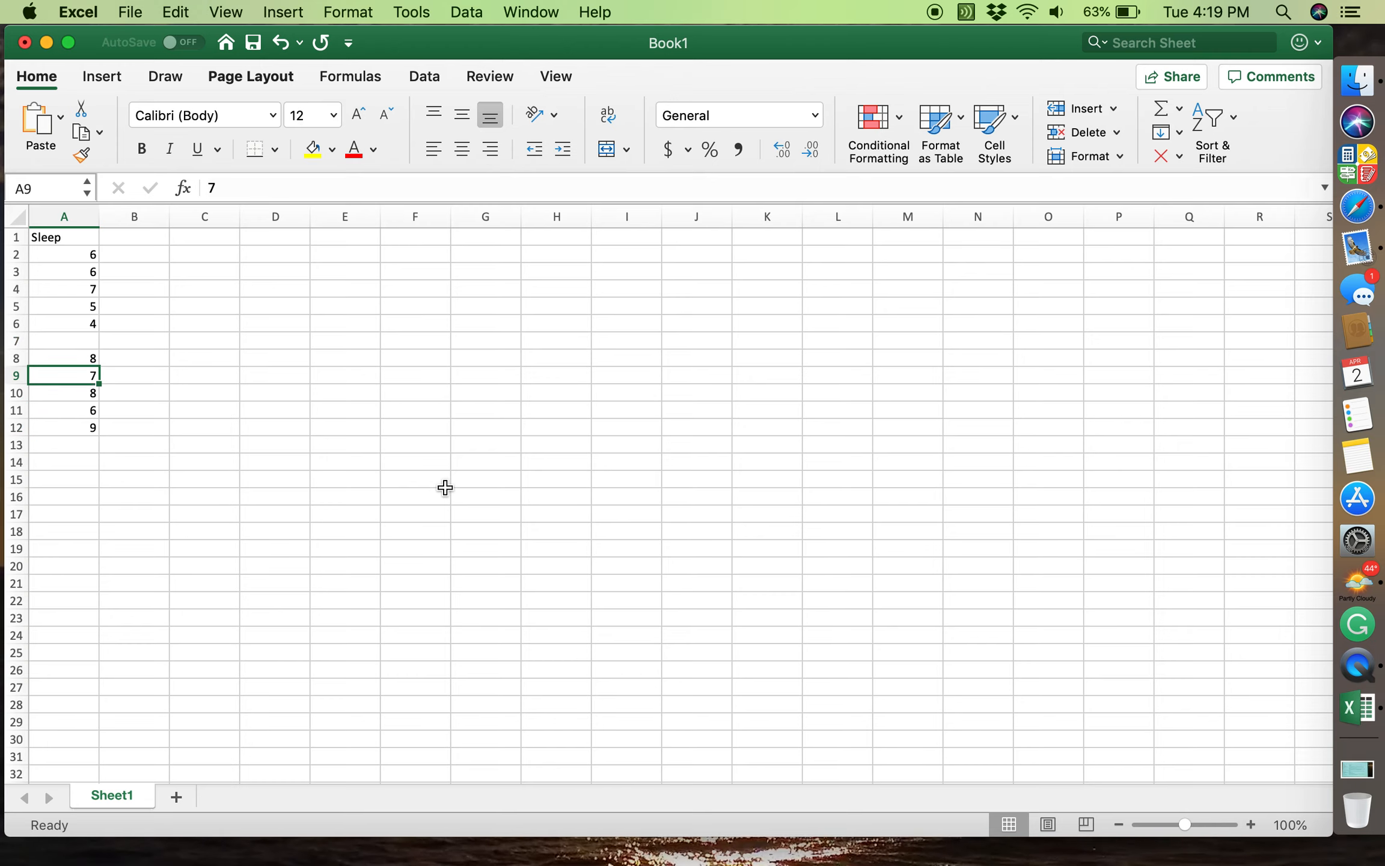
pyautogui.press('Up')
pyautogui.press('Up')
pyautogui.press('Down')
pyautogui.press('Down')
pyautogui.press('Down')
pyautogui.press('Down')
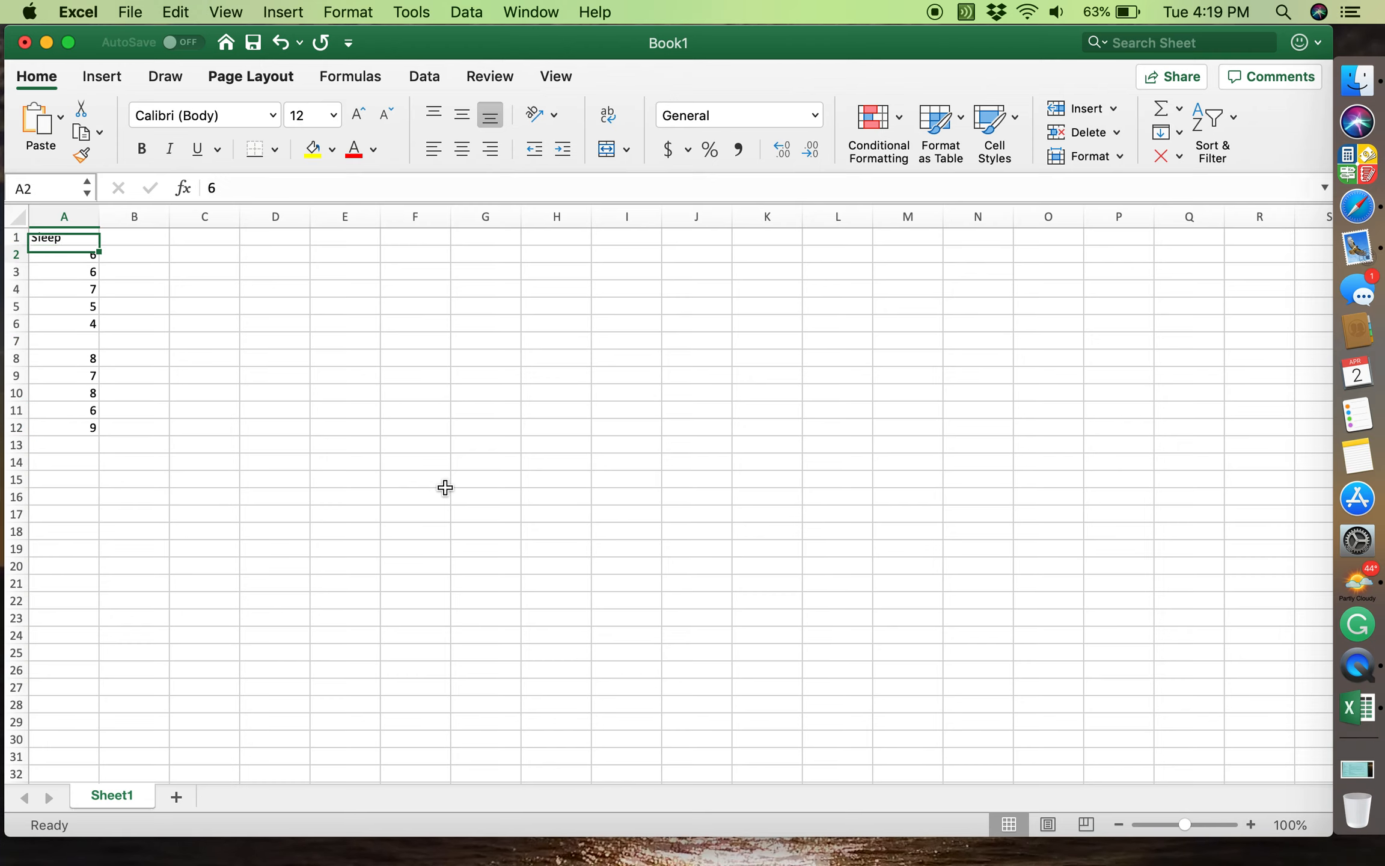
pyautogui.press('Down')
pyautogui.press('Down')
pyautogui.press('Down')
pyautogui.press('Up')
pyautogui.press('Up')
pyautogui.press('Up')
pyautogui.press('Up')
pyautogui.press('Up')
pyautogui.press('Up')
pyautogui.press('Up')
pyautogui.press('Down')
pyautogui.press('Down')
pyautogui.press('Down')
pyautogui.press('Down')
pyautogui.press('Up')
pyautogui.press('Up')
pyautogui.press('Up')
pyautogui.press('Up')
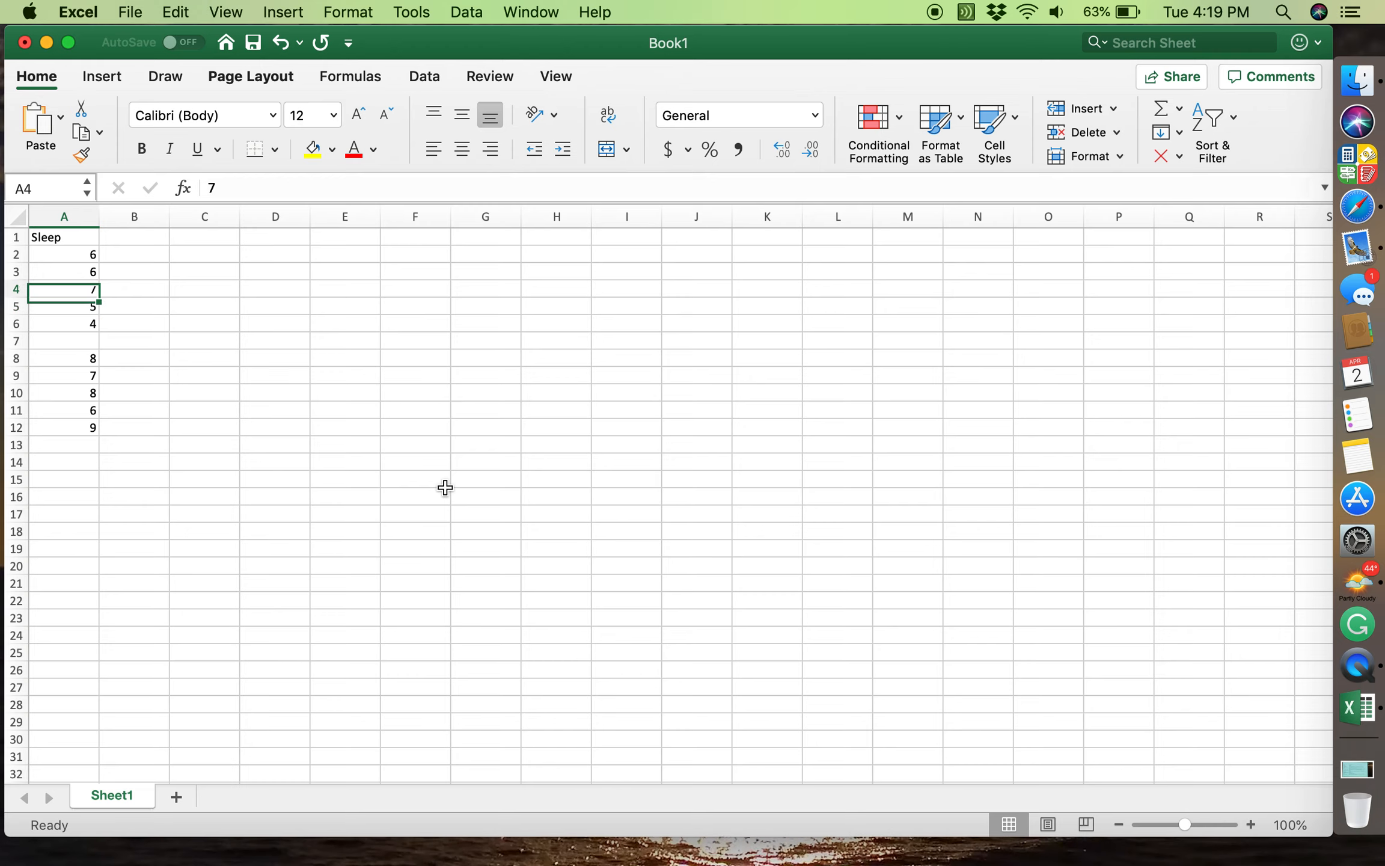
# Select the first group of sleep values, cells A2 through A6.
pyautogui.press('Down')
pyautogui.hotkey('shift', 'Down')
pyautogui.hotkey('shift', 'Down')
pyautogui.hotkey('shift', 'Down')
pyautogui.hotkey('shift', 'Down')
pyautogui.hotkey('shift', 'Down')
pyautogui.hotkey('shift', 'Up')
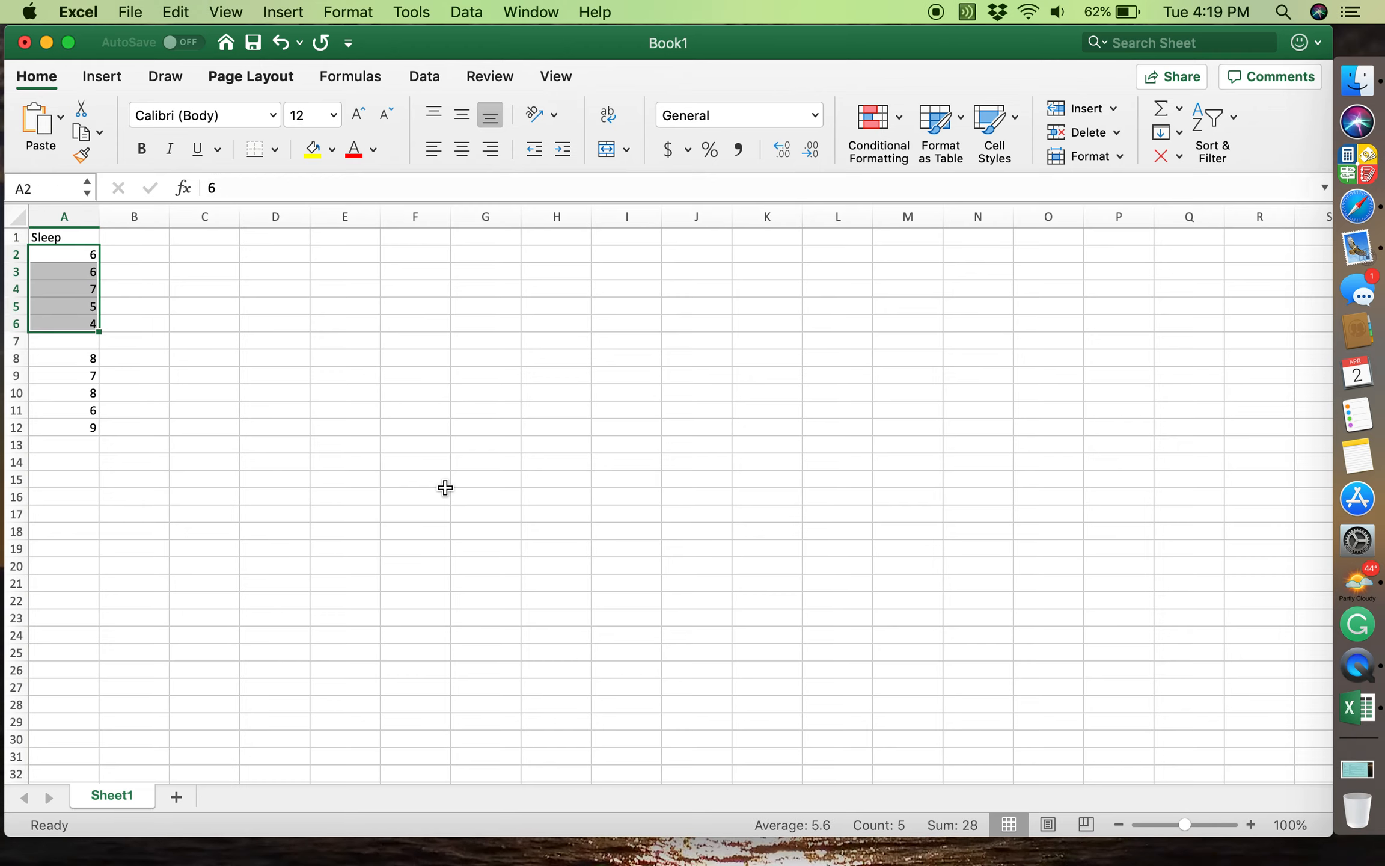
# Select the second group of sleep values, cells A8 through A12.
pyautogui.press('Down')
pyautogui.press('Down')
pyautogui.press('Down')
pyautogui.press('Down')
pyautogui.press('Down')
pyautogui.press('Down')
pyautogui.hotkey('shift', 'Down')
pyautogui.hotkey('shift', 'Down')
pyautogui.hotkey('shift', 'Down')
pyautogui.hotkey('shift', 'Down')
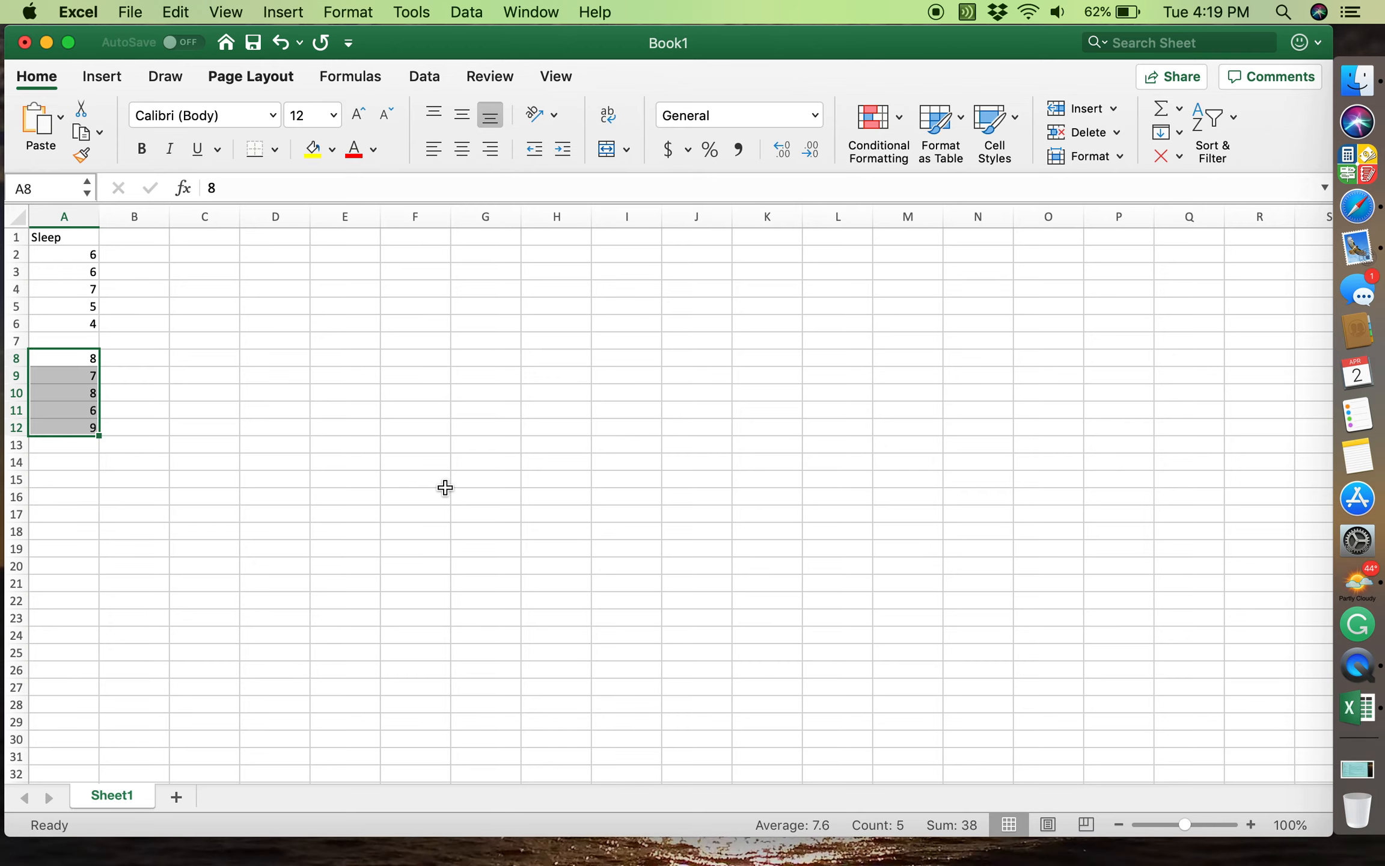
# Clear the range selection and review the second group's values one by one, ending at the empty cell A13.
pyautogui.press('shift+super+Up')
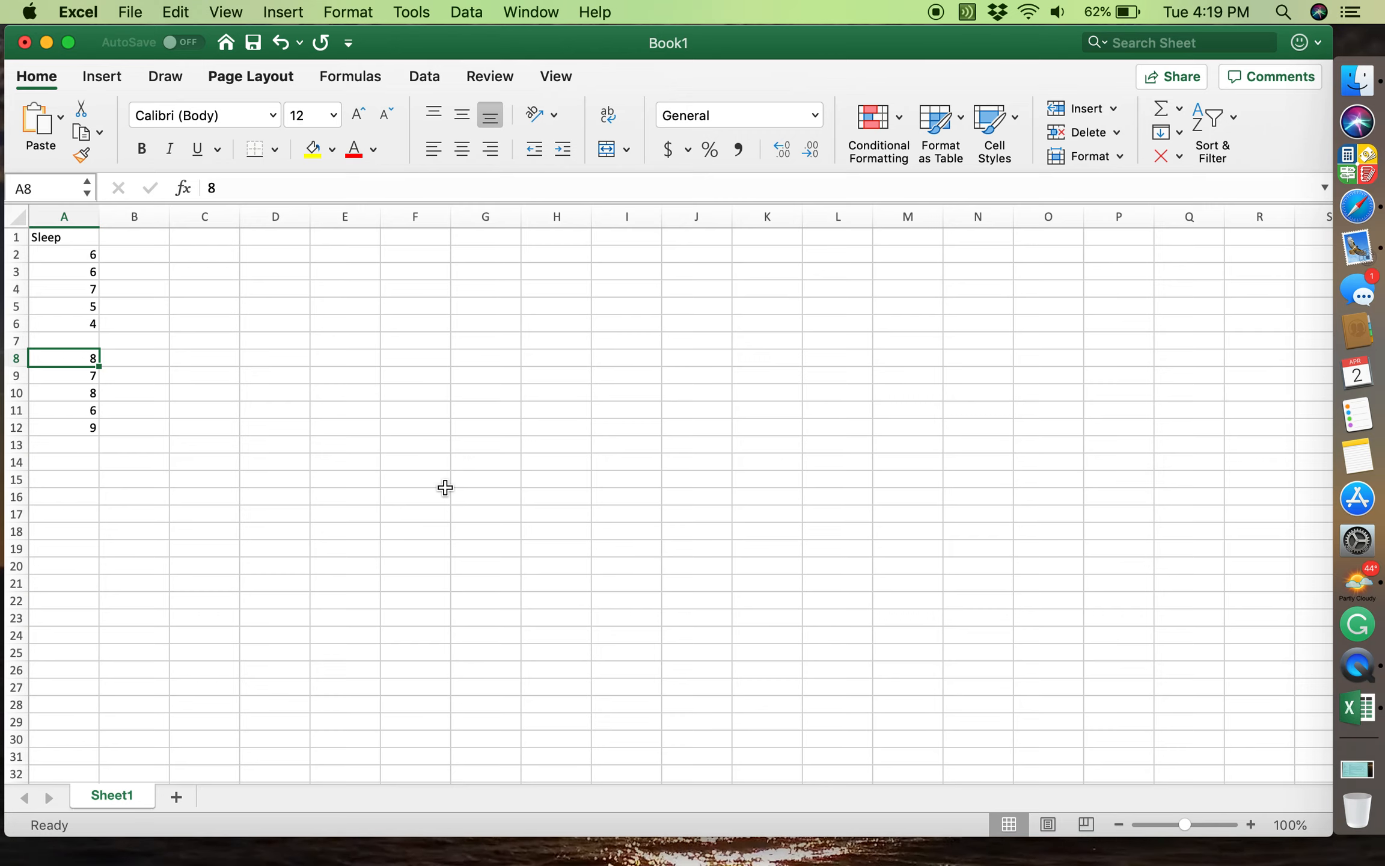
pyautogui.press('Down')
pyautogui.press('Down')
pyautogui.press('Down')
pyautogui.press('Up')
pyautogui.press('Up')
pyautogui.press('Up')
pyautogui.press('Down')
pyautogui.press('Down')
pyautogui.press('Down')
pyautogui.press('Down')
pyautogui.press('Up')
pyautogui.press('Up')
pyautogui.press('Up')
pyautogui.press('Up')
pyautogui.press('Up')
pyautogui.press('Down')
pyautogui.press('Down')
pyautogui.press('Down')
pyautogui.press('Down')
pyautogui.press('Down')
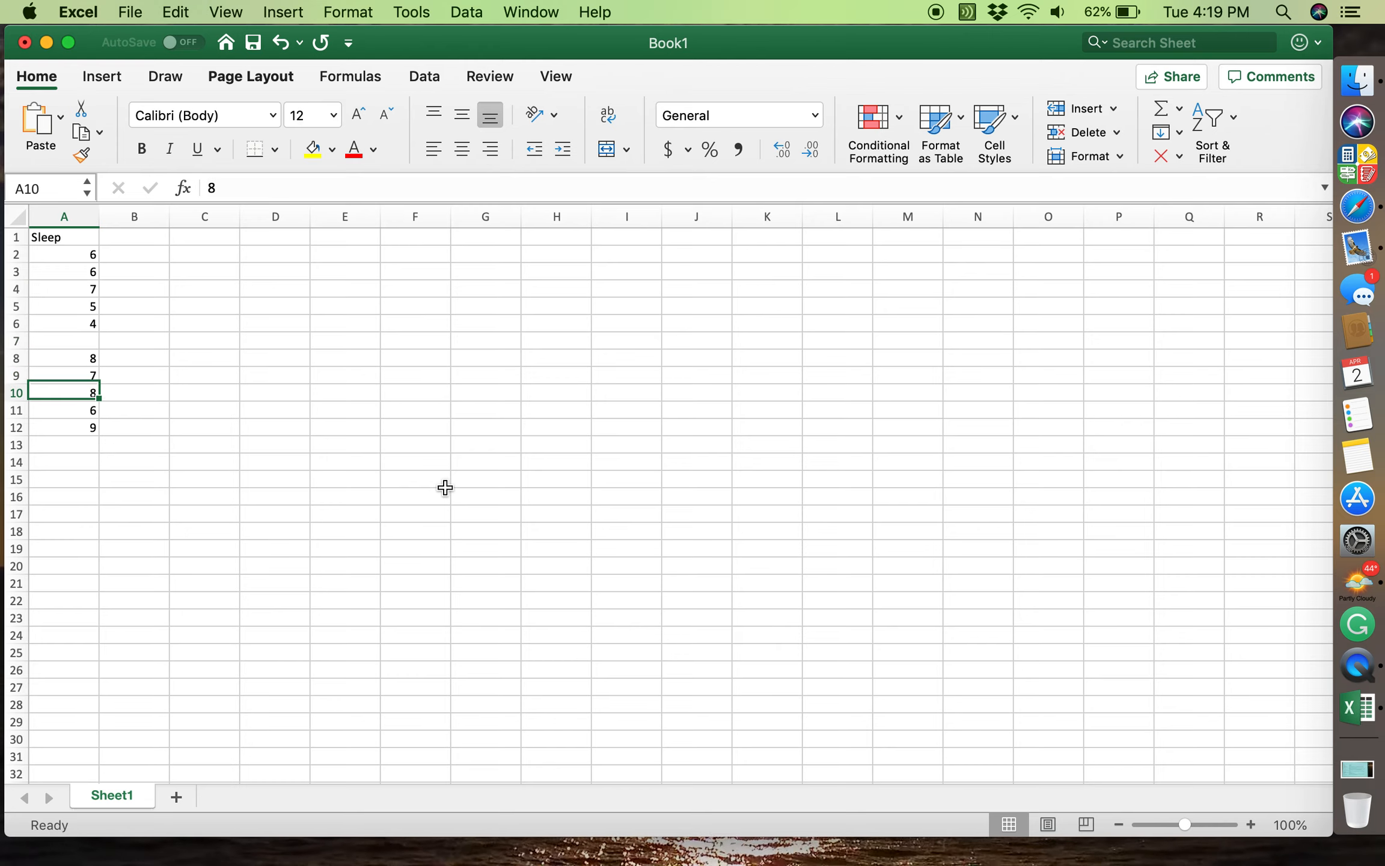
pyautogui.press('Up')
pyautogui.press('Up')
pyautogui.press('Up')
pyautogui.press('Up')
pyautogui.press('Down')
pyautogui.press('Down')
pyautogui.press('Down')
pyautogui.press('Down')
pyautogui.press('Down')
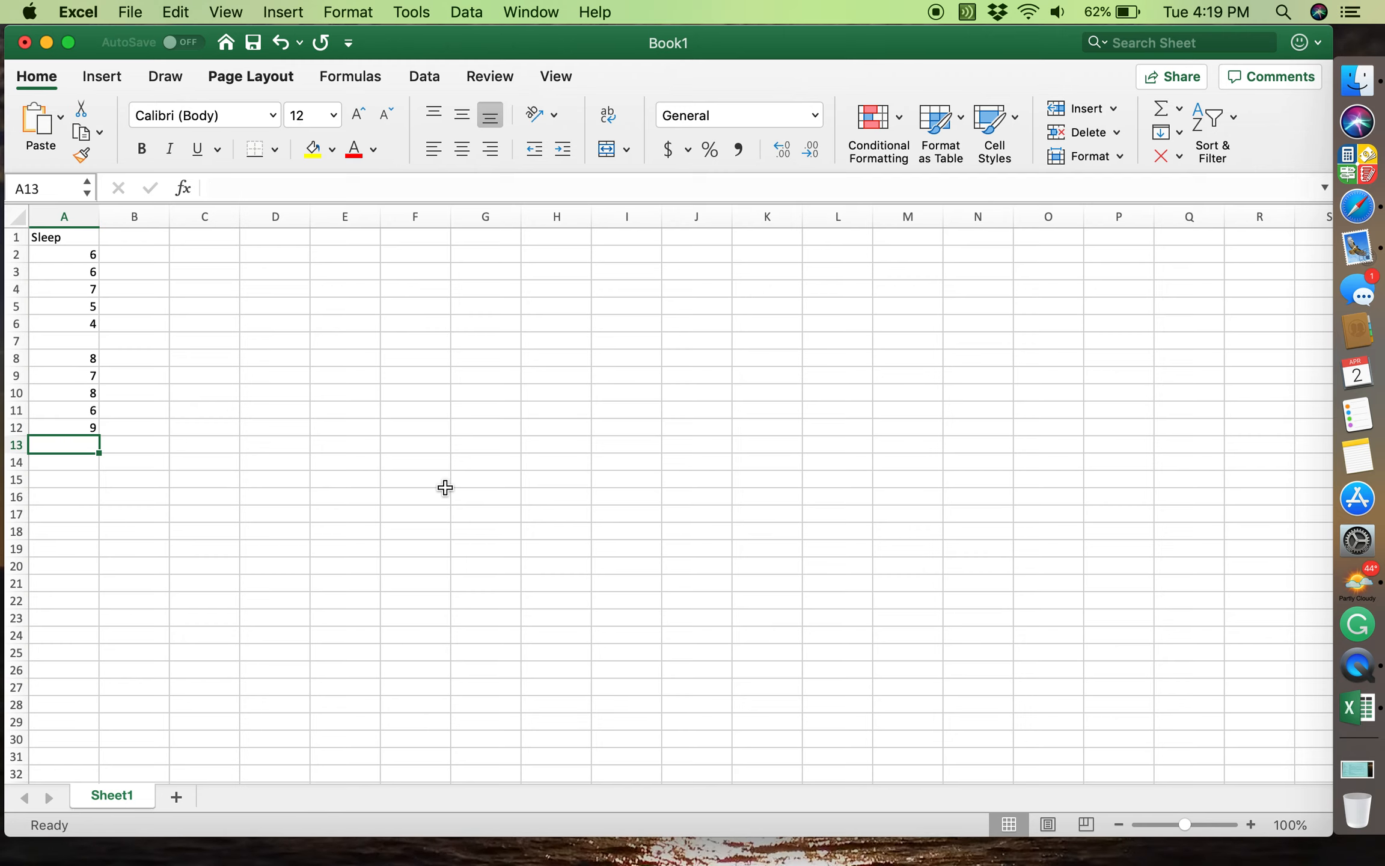
# Review the whole Sleep column from the heading in A1 down to the empty cell A14.
pyautogui.press('Return')
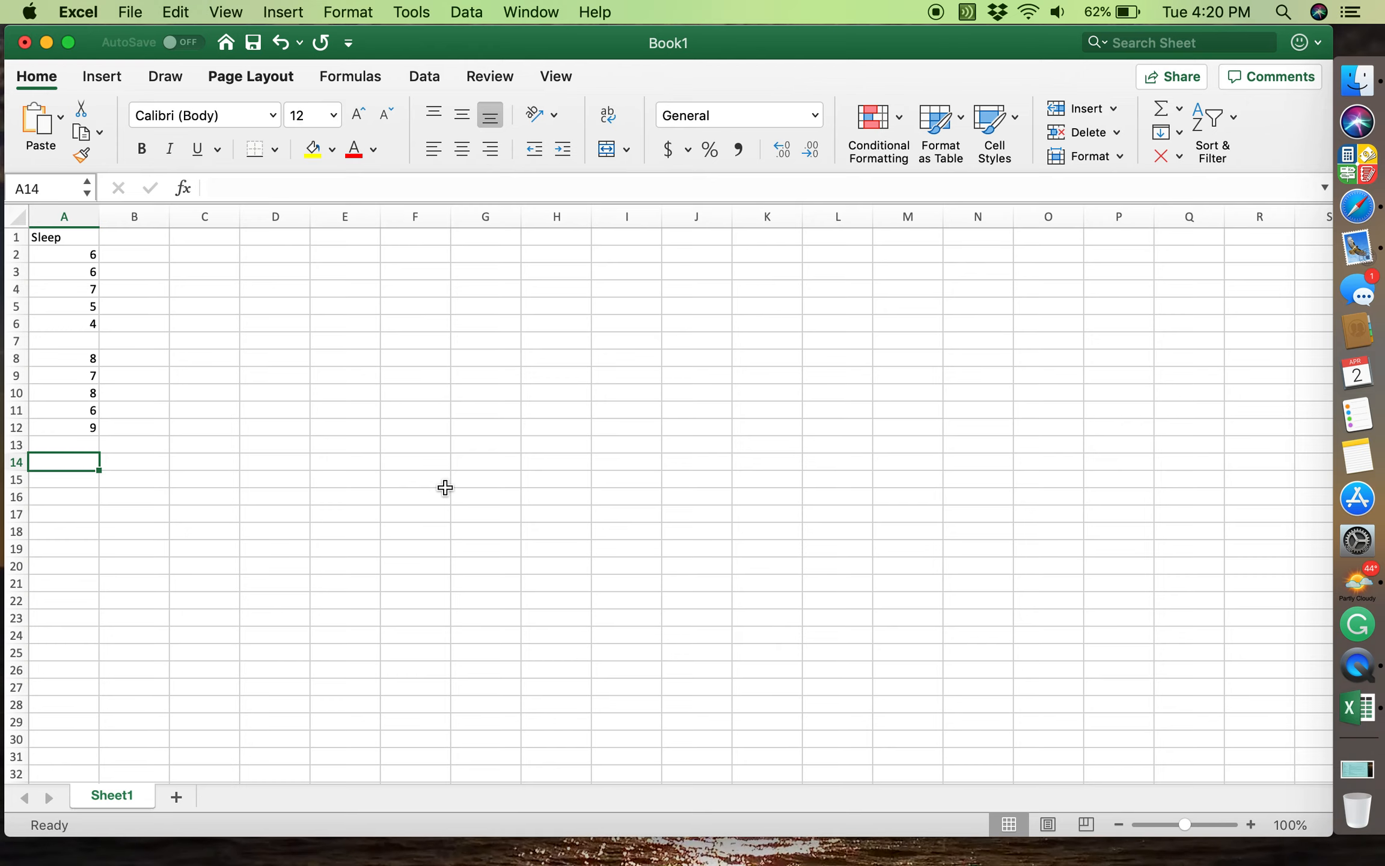
pyautogui.press('Up')
pyautogui.press('Up')
pyautogui.press('Up')
pyautogui.press('Up')
pyautogui.press('Up')
pyautogui.press('Up')
pyautogui.press('Up')
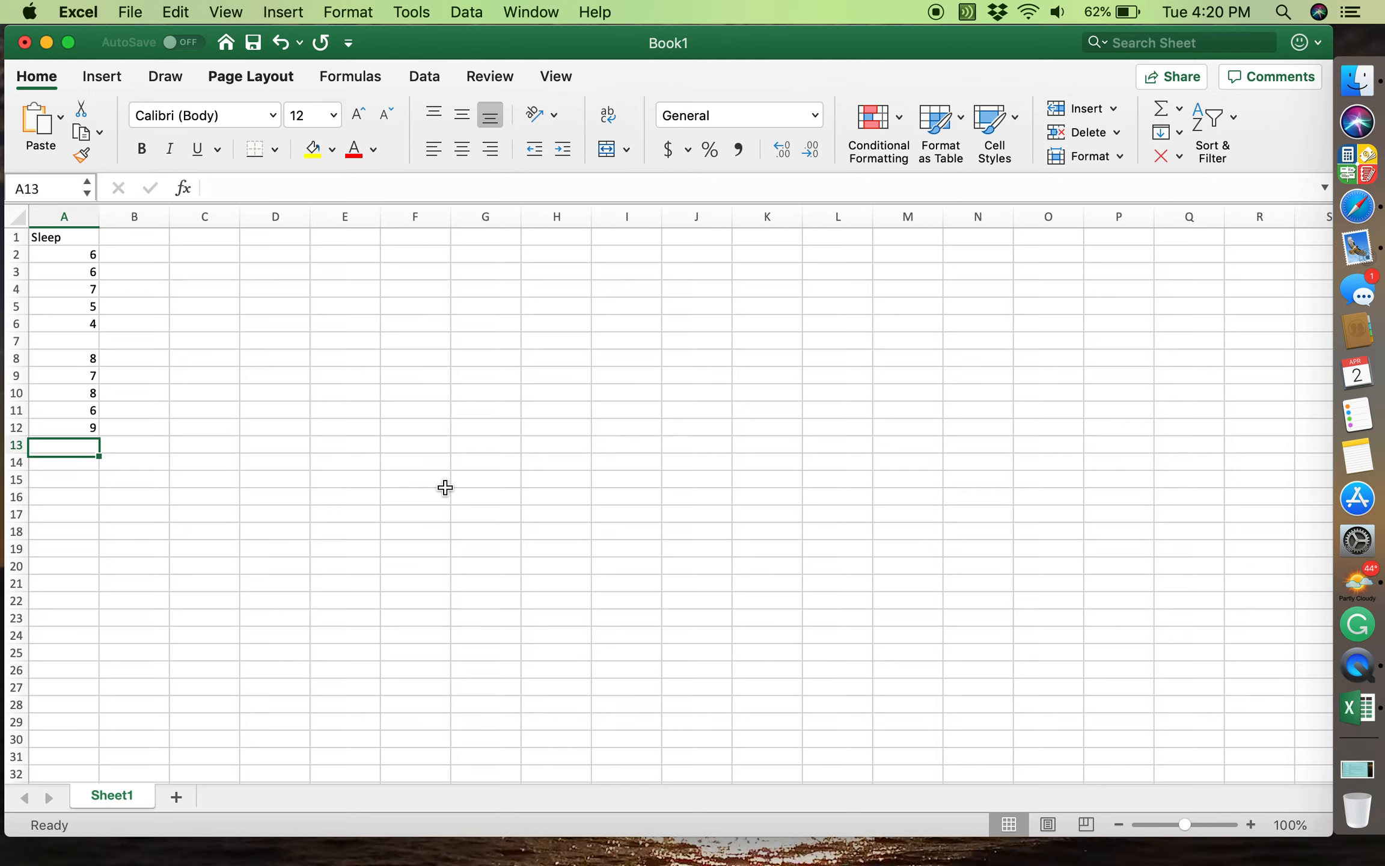
pyautogui.press('Up')
pyautogui.press('Up')
pyautogui.press('Up')
pyautogui.press('Up')
pyautogui.press('Up')
pyautogui.press('Down')
pyautogui.press('Down')
pyautogui.press('Down')
pyautogui.press('Down')
pyautogui.press('Down')
pyautogui.press('Down')
pyautogui.press('Down')
pyautogui.press('Down')
pyautogui.press('Down')
pyautogui.press('Down')
pyautogui.press('Down')
pyautogui.press('Down')
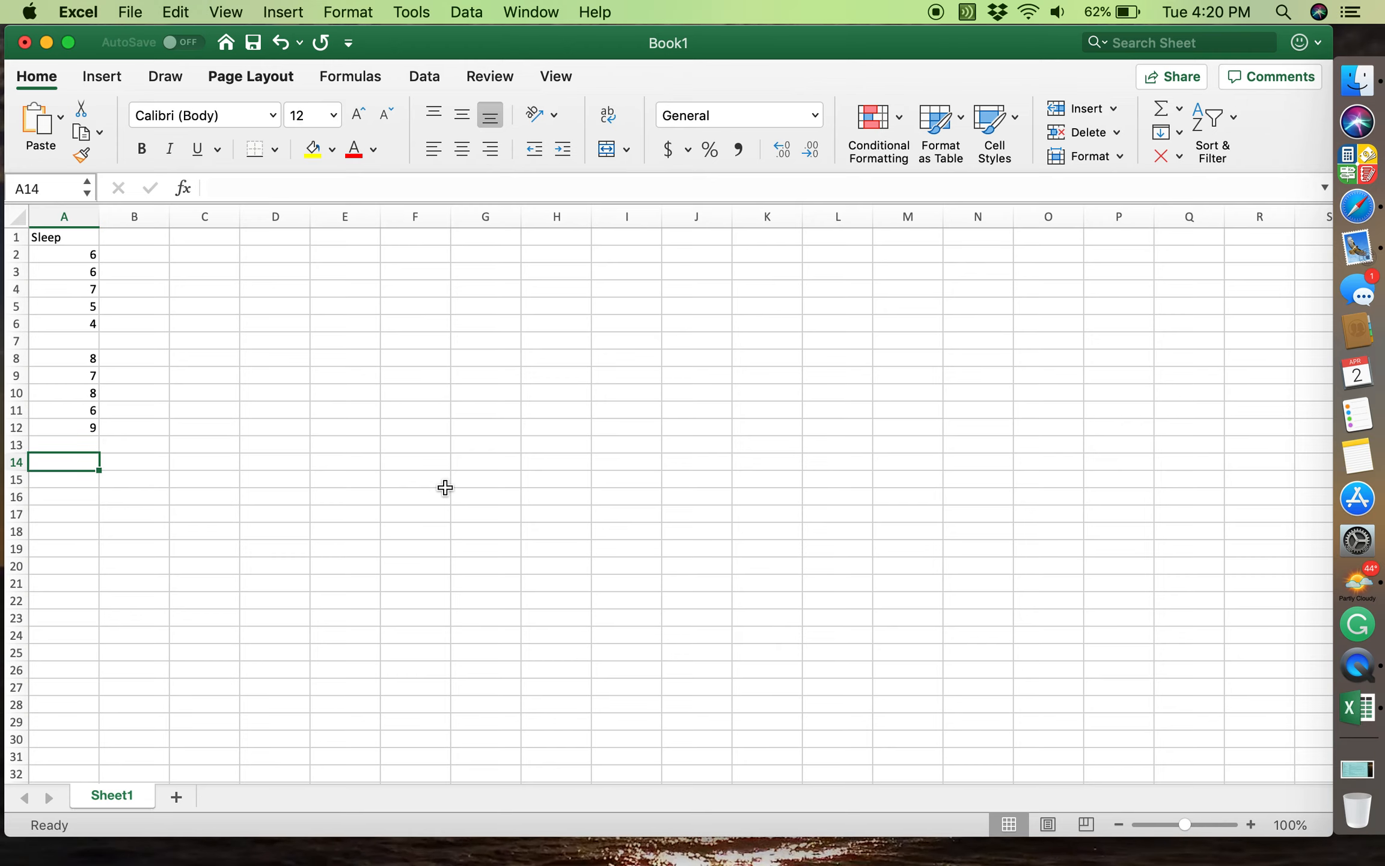
pyautogui.press('Up')
pyautogui.press('Up')
pyautogui.press('Up')
pyautogui.press('Up')
pyautogui.press('Up')
pyautogui.press('Up')
pyautogui.press('Up')
pyautogui.press('Up')
pyautogui.press('Up')
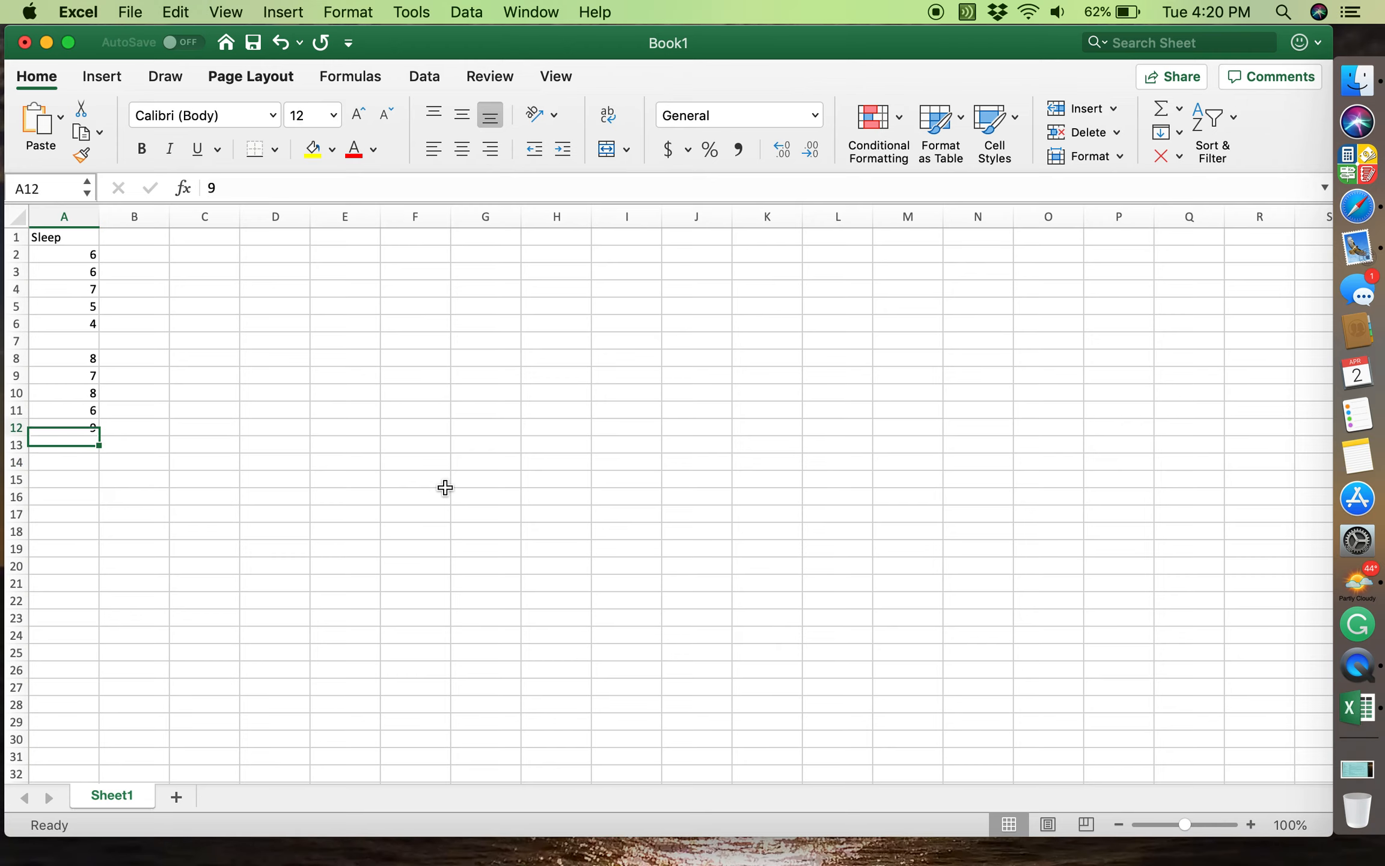
pyautogui.press('Up')
pyautogui.press('Up')
pyautogui.press('Up')
pyautogui.press('Up')
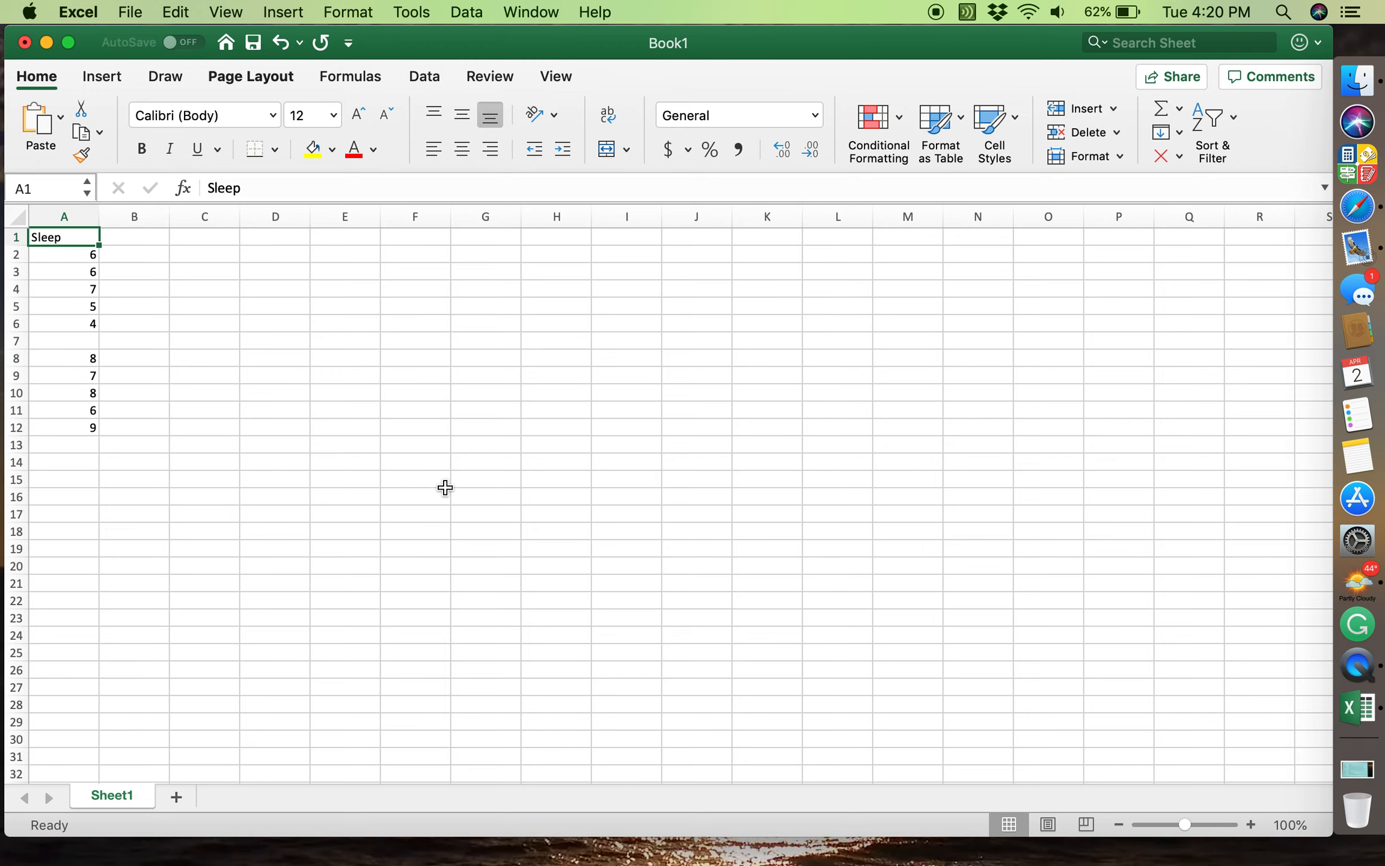
pyautogui.press('Down')
pyautogui.press('Down')
pyautogui.press('Down')
pyautogui.press('Down')
pyautogui.press('Down')
pyautogui.press('Down')
pyautogui.press('Down')
pyautogui.press('Down')
pyautogui.press('Down')
pyautogui.press('Down')
pyautogui.press('Down')
pyautogui.press('Down')
pyautogui.press('Down')
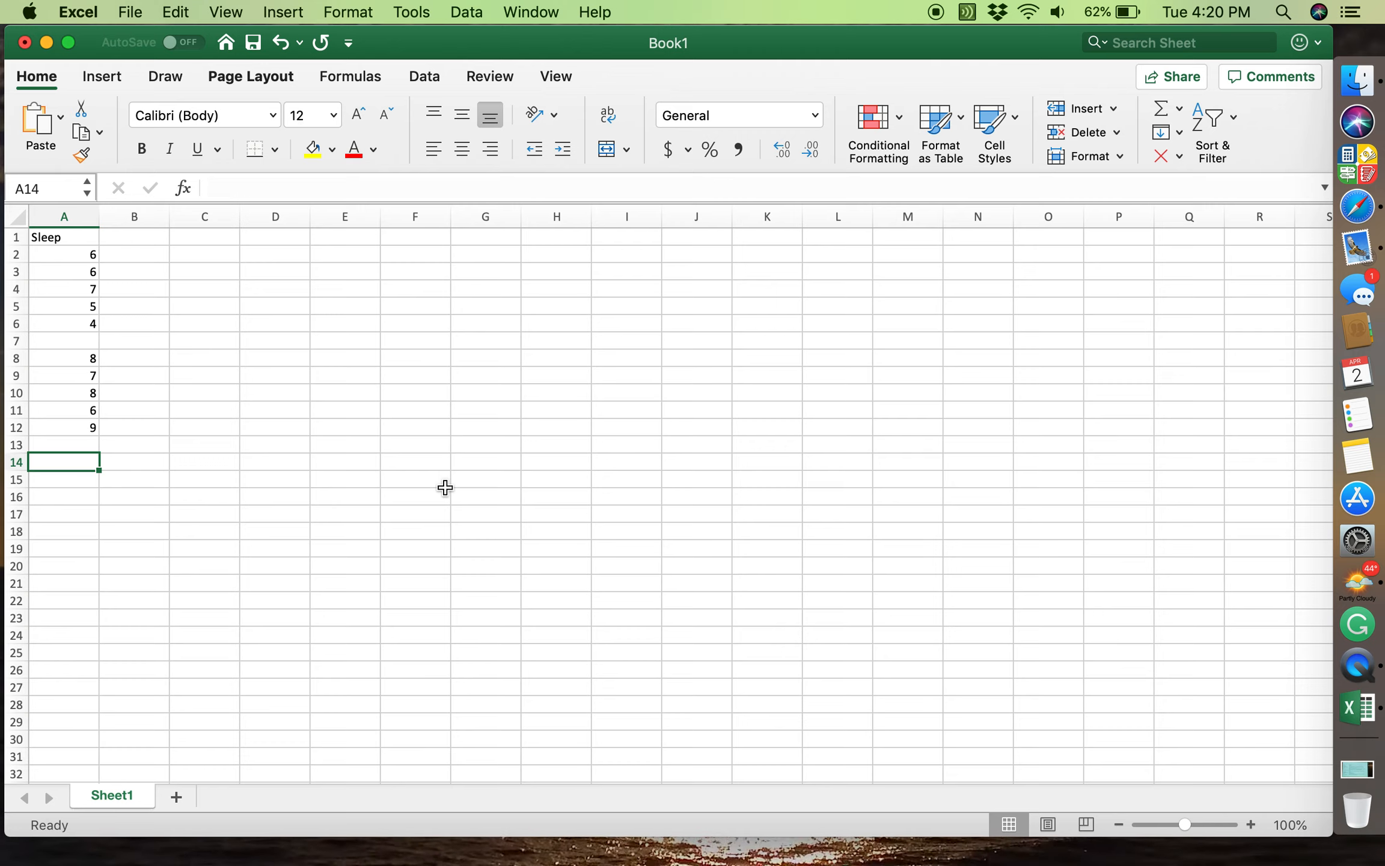
pyautogui.press('Down')
pyautogui.press('Up')
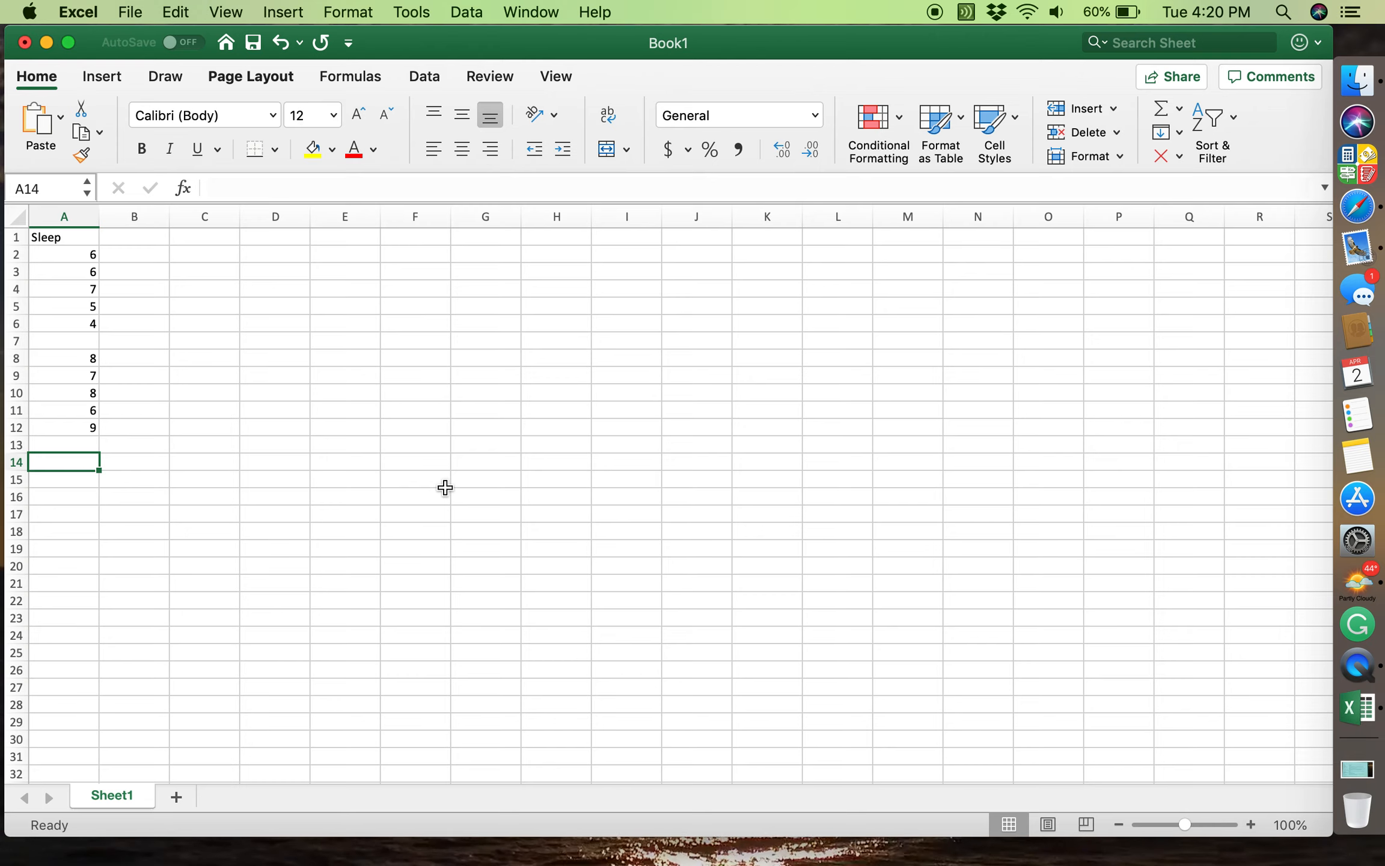
pyautogui.press('Up')
pyautogui.press('Down')
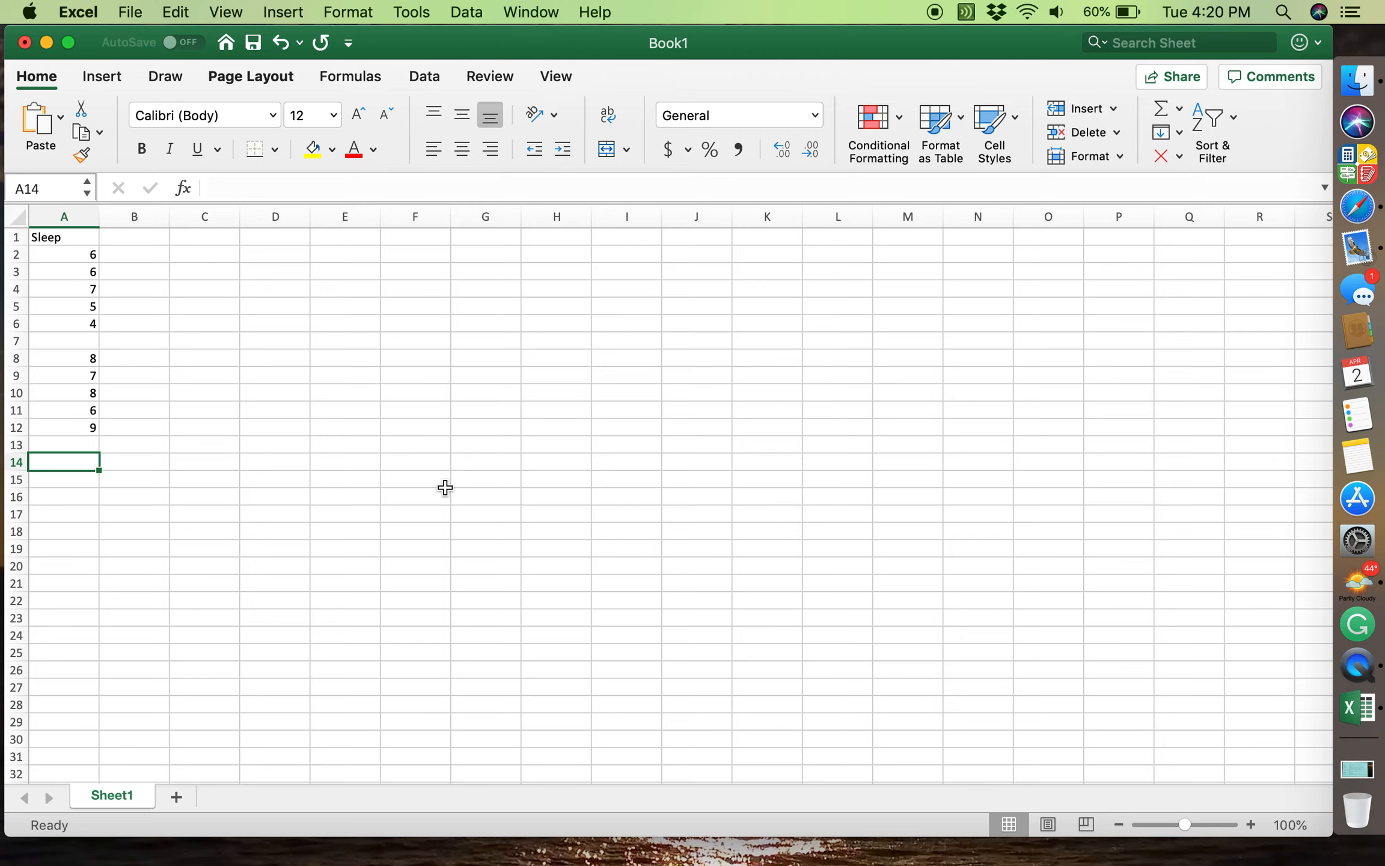
# Enter a third group of sleep values, 7, 5, 6, 5 and 6, in cells A14 through A18.
pyautogui.write('7')
pyautogui.press('Return')
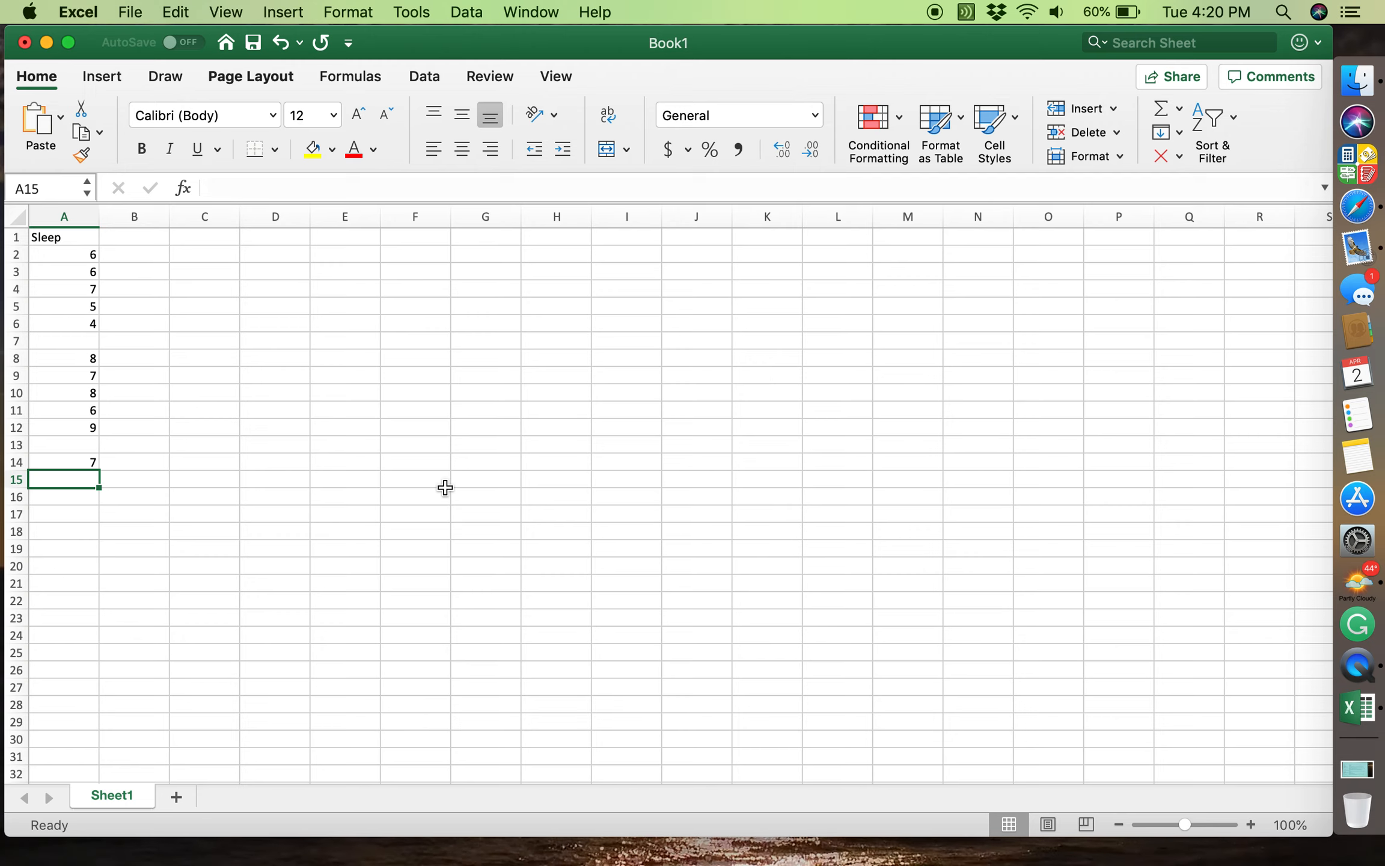
pyautogui.write('5')
pyautogui.press('Return')
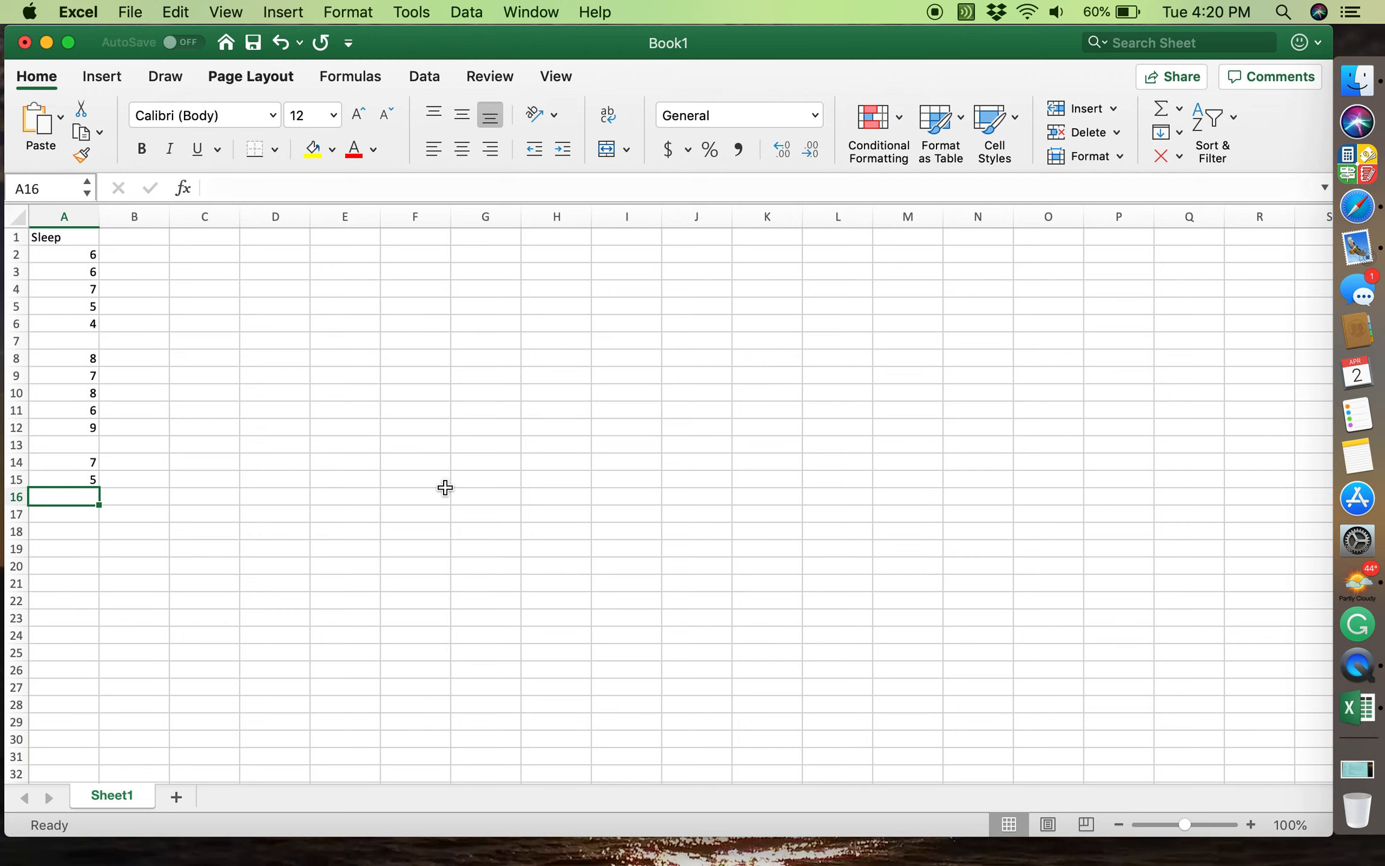
pyautogui.write('6')
pyautogui.press('Return')
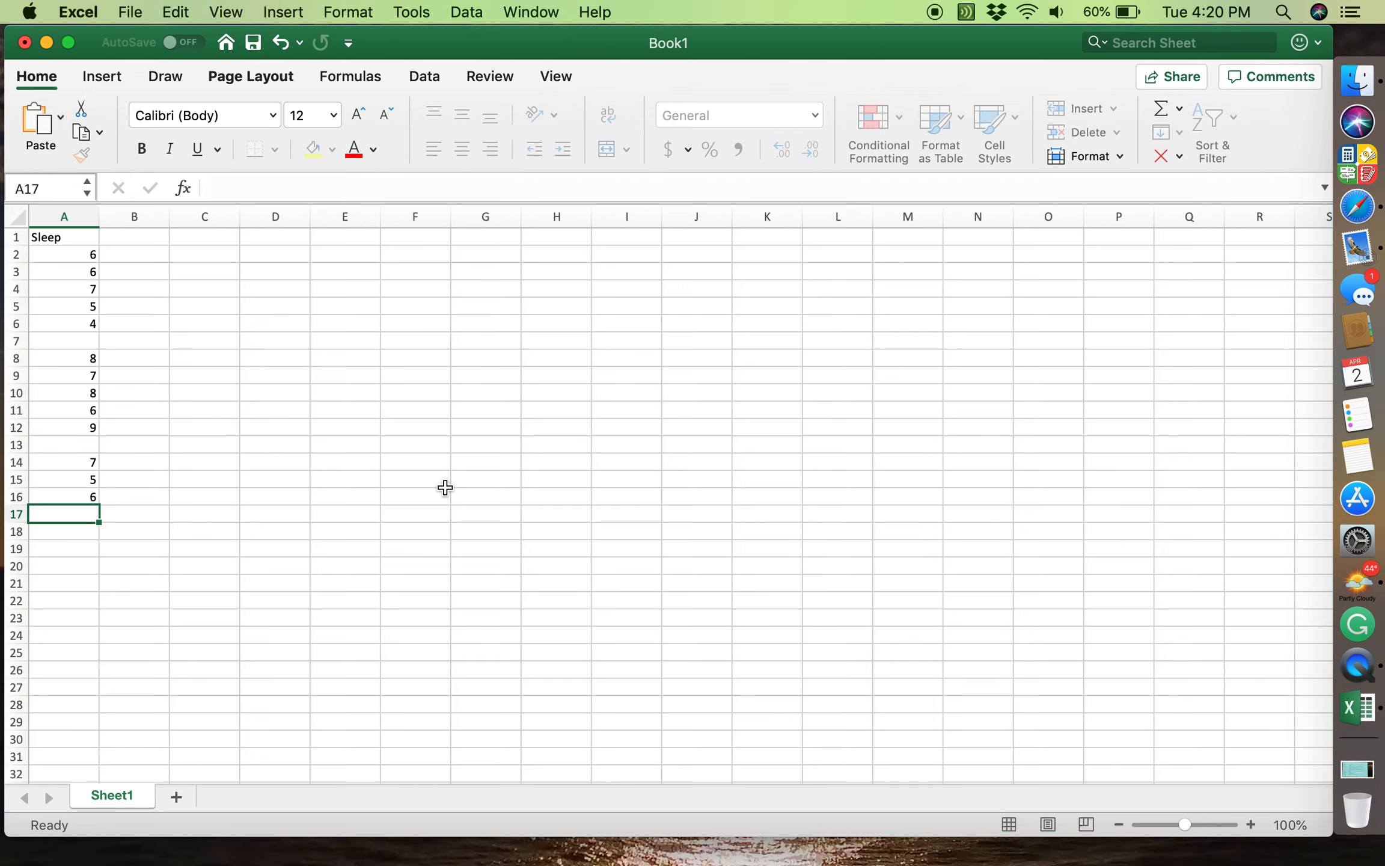
pyautogui.write('5')
pyautogui.press('Return')
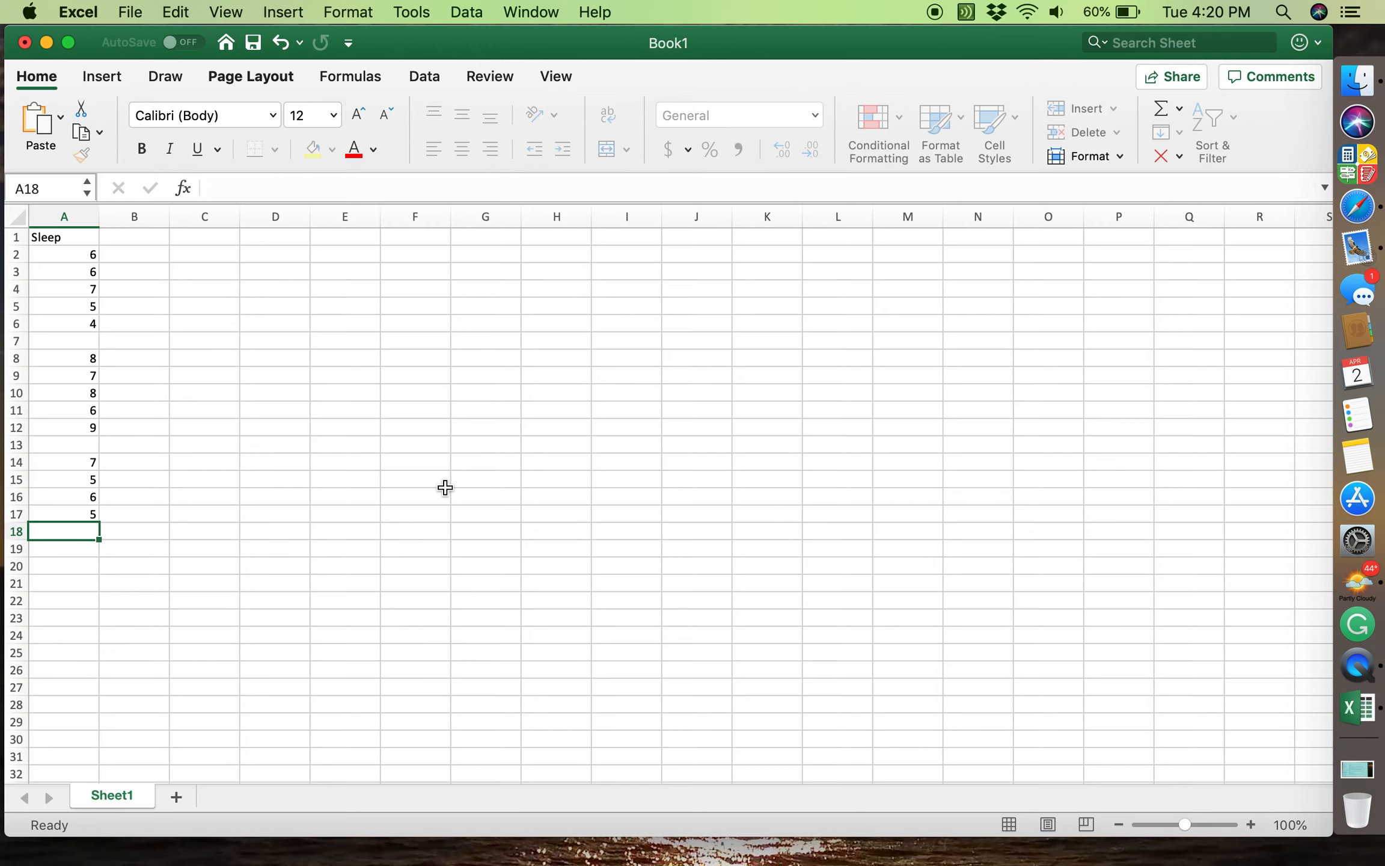
pyautogui.write('6')
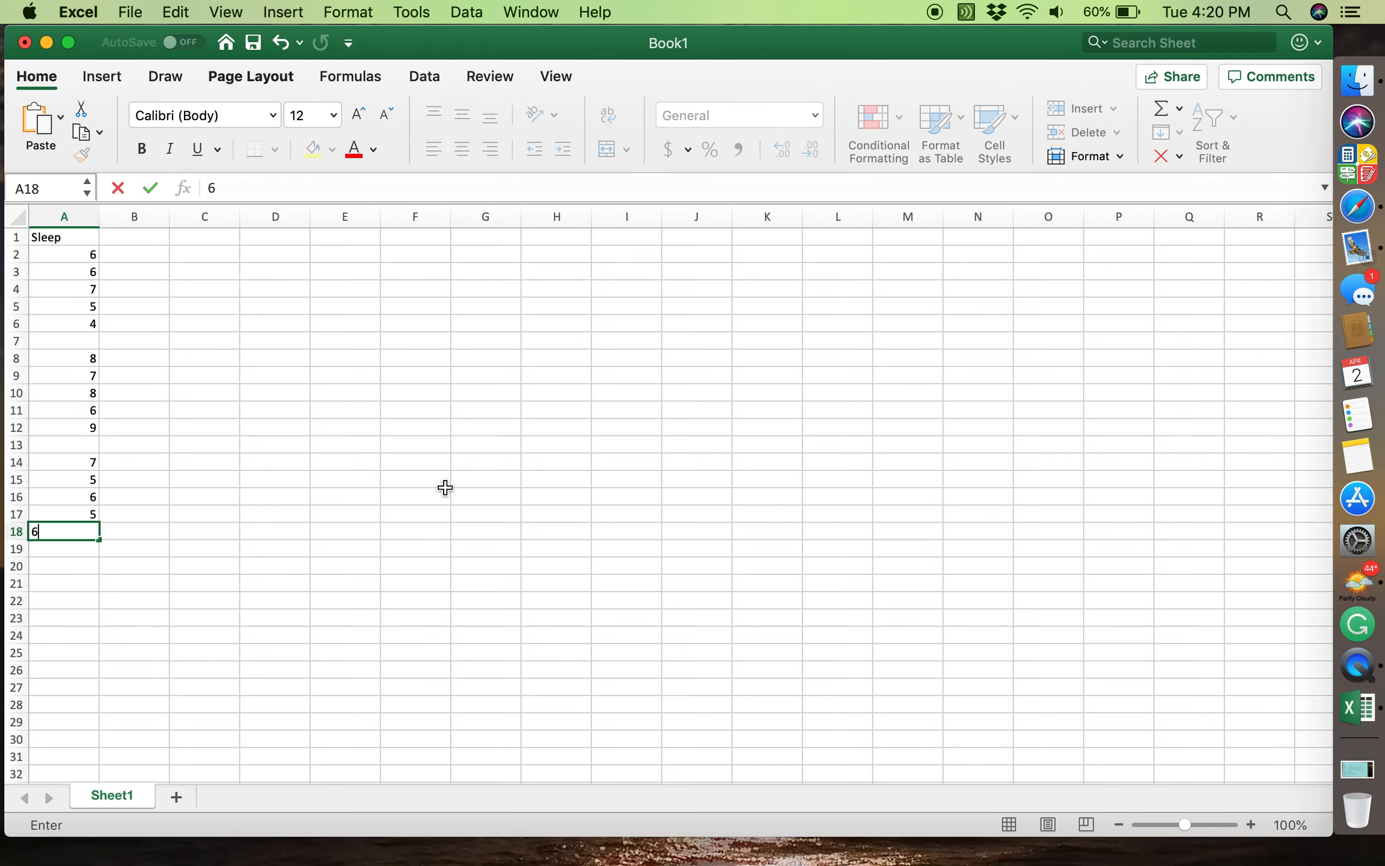
pyautogui.press('Return')
# Review the third group's values in cells A14 through A18, going up the group and back down.
pyautogui.press('Up')
pyautogui.press('Up')
pyautogui.press('Up')
pyautogui.press('Up')
pyautogui.press('Up')
pyautogui.press('Up')
pyautogui.press('Down')
pyautogui.press('Down')
pyautogui.press('Down')
pyautogui.press('Down')
pyautogui.press('Down')
# Review the Sleep column upward from the third group to the heading in A1.
pyautogui.press('Up')
pyautogui.press('Up')
pyautogui.press('Up')
pyautogui.press('Up')
pyautogui.press('Up')
pyautogui.press('Up')
pyautogui.press('Up')
pyautogui.press('Up')
pyautogui.press('Up')
pyautogui.press('Up')
pyautogui.press('Up')
pyautogui.press('Up')
pyautogui.press('Up')
pyautogui.press('Up')
pyautogui.press('Up')
pyautogui.press('Up')
pyautogui.press('Up')
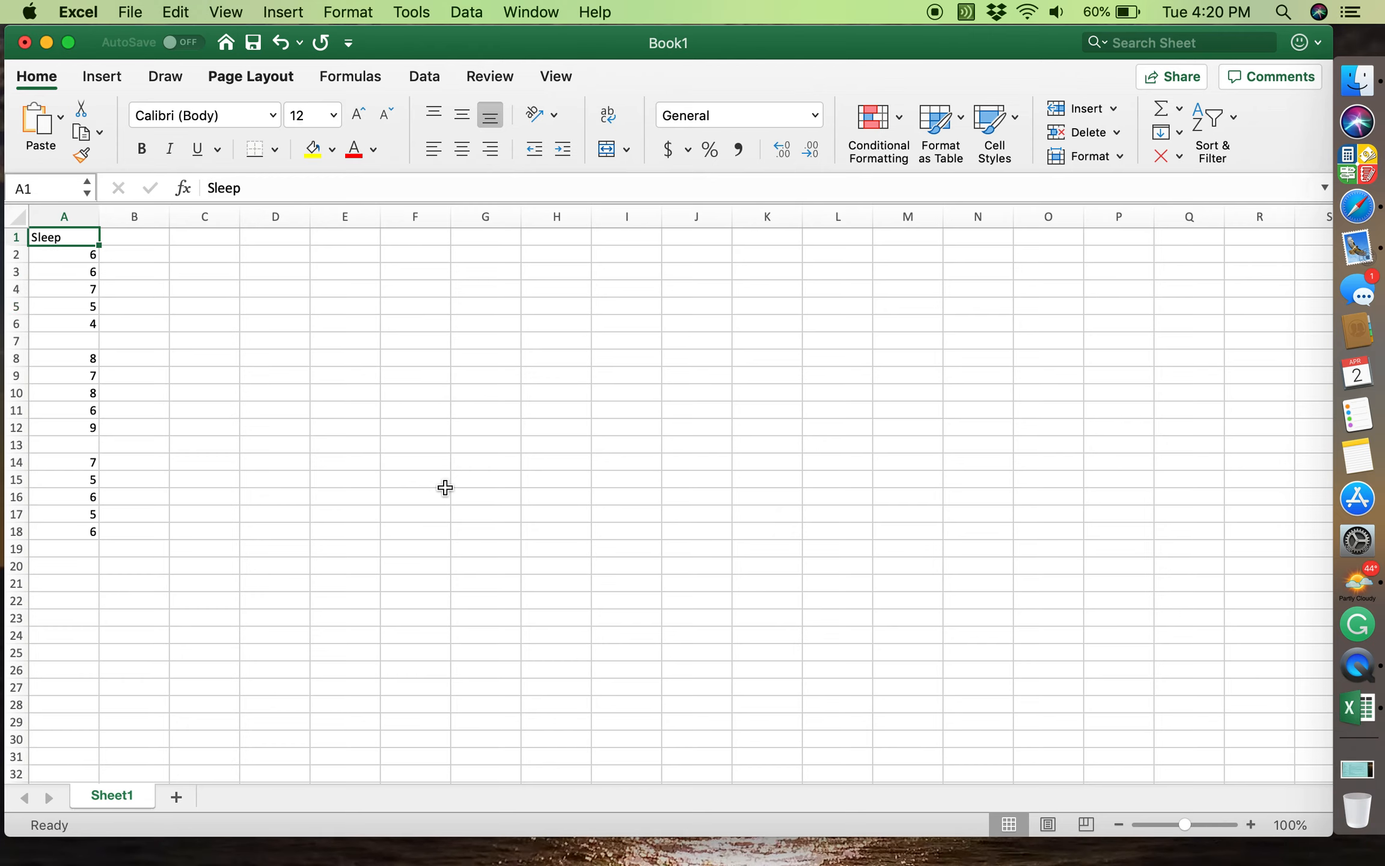
# Review the first group's values below the Sleep heading, ending at the blank separator cell A7.
pyautogui.press('Down')
pyautogui.press('Down')
pyautogui.press('Down')
pyautogui.press('Down')
pyautogui.press('Down')
pyautogui.press('Up')
pyautogui.press('Up')
pyautogui.press('Up')
pyautogui.press('Up')
pyautogui.press('Up')
pyautogui.press('Down')
pyautogui.press('Down')
pyautogui.press('Down')
pyautogui.press('Down')
pyautogui.press('Down')
pyautogui.press('Down')
pyautogui.press('Down')
pyautogui.press('Down')
pyautogui.press('Down')
pyautogui.press('Down')
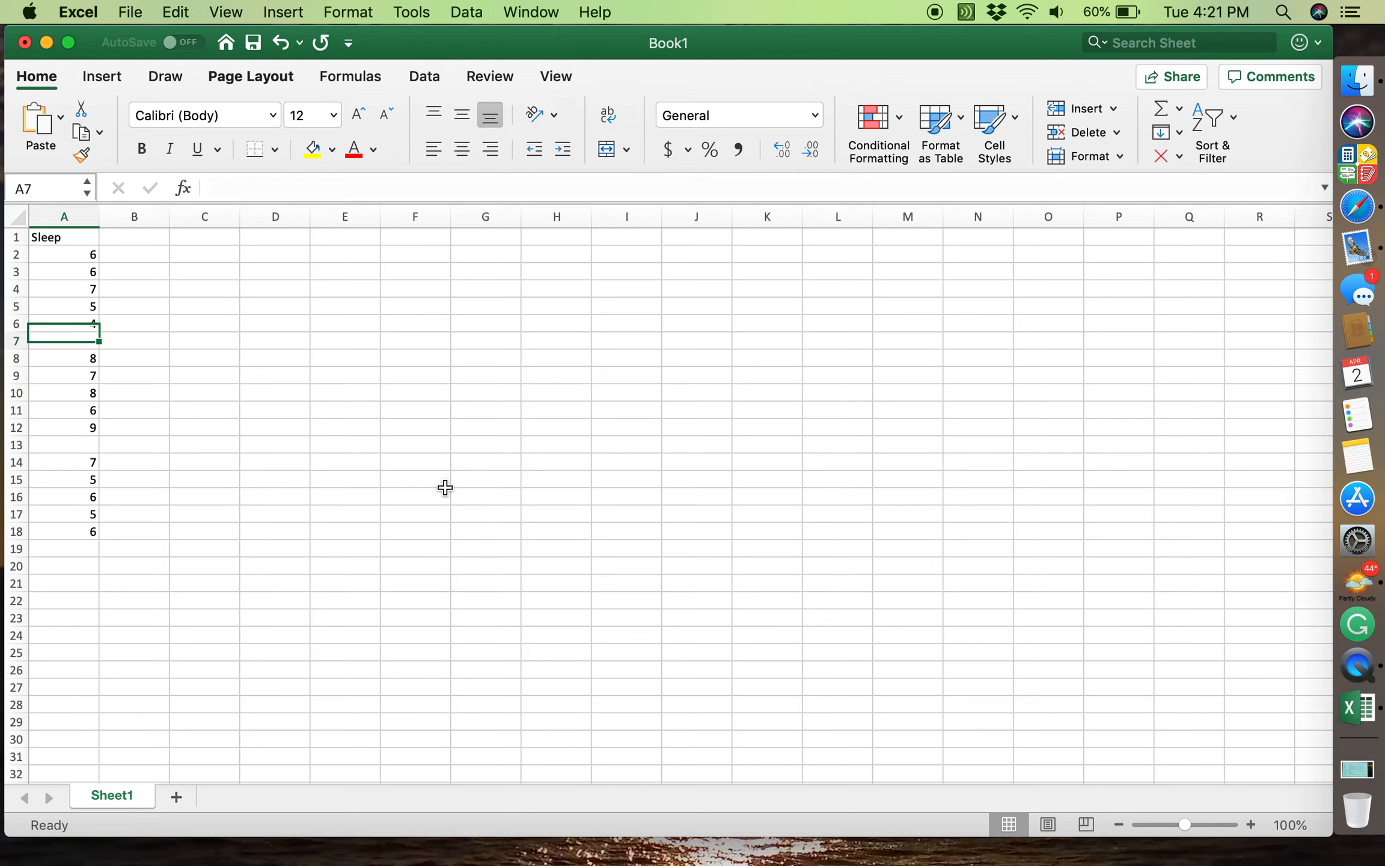
# Review the second and third groups from the blank cell A7 down to the last value in A18.
pyautogui.press('Down')
pyautogui.press('Down')
pyautogui.press('Down')
pyautogui.press('Down')
pyautogui.press('Down')
pyautogui.press('Down')
pyautogui.press('Down')
pyautogui.press('Down')
pyautogui.press('Up')
pyautogui.press('Up')
pyautogui.press('Up')
pyautogui.press('Up')
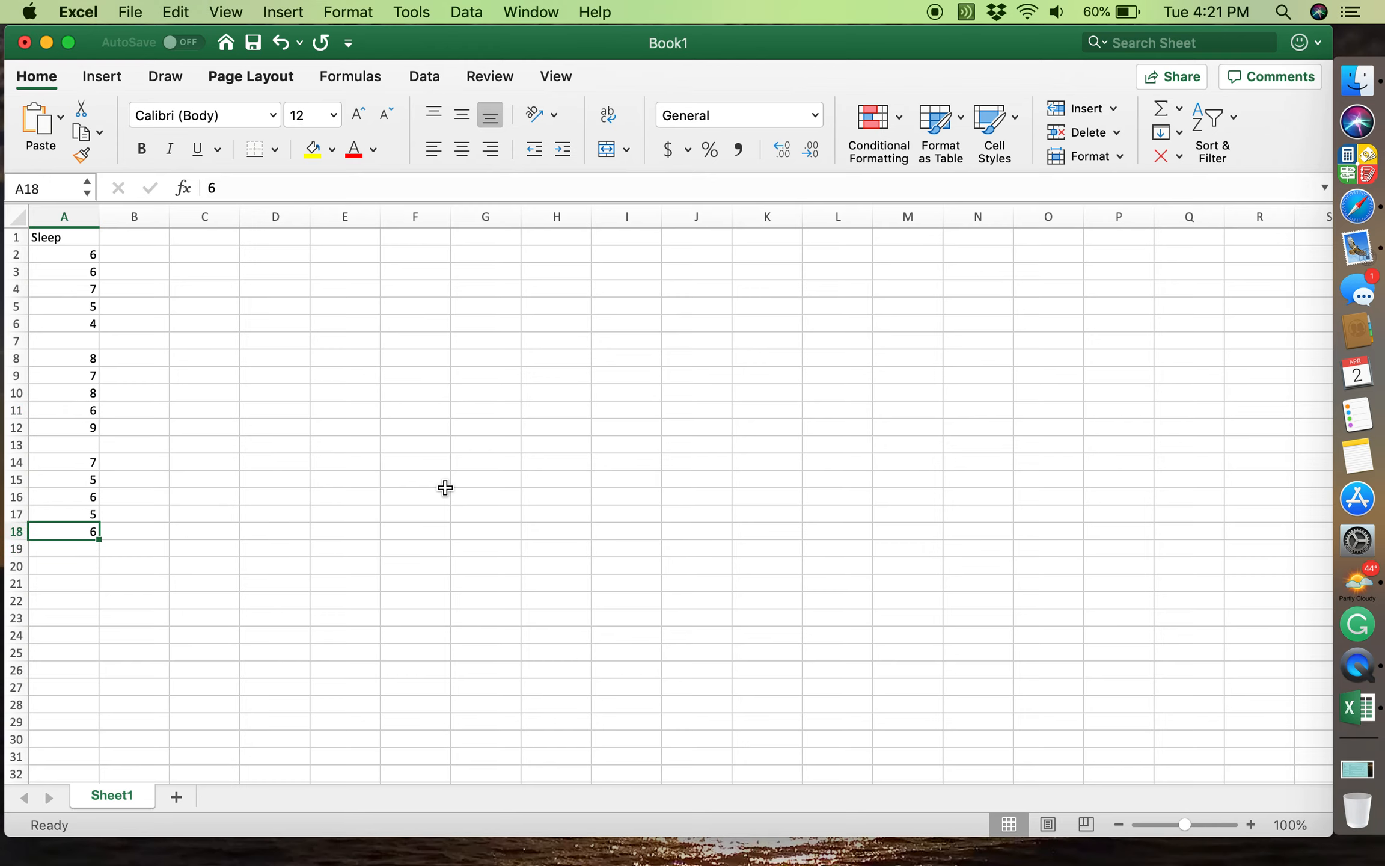
# Return to the top of the Sleep column and select the first group, cells A2 through A6.
pyautogui.press('Up')
pyautogui.press('Up')
pyautogui.press('Up')
pyautogui.press('Up')
pyautogui.press('Up')
pyautogui.press('Up')
pyautogui.press('Up')
pyautogui.press('Up')
pyautogui.press('Up')
pyautogui.press('Up')
pyautogui.press('Up')
pyautogui.press('Up')
pyautogui.press('Up')
pyautogui.press('Up')
pyautogui.press('Down')
pyautogui.hotkey('shift', 'Down')
pyautogui.hotkey('shift', 'Down')
pyautogui.hotkey('shift', 'Down')
pyautogui.hotkey('shift', 'Down')
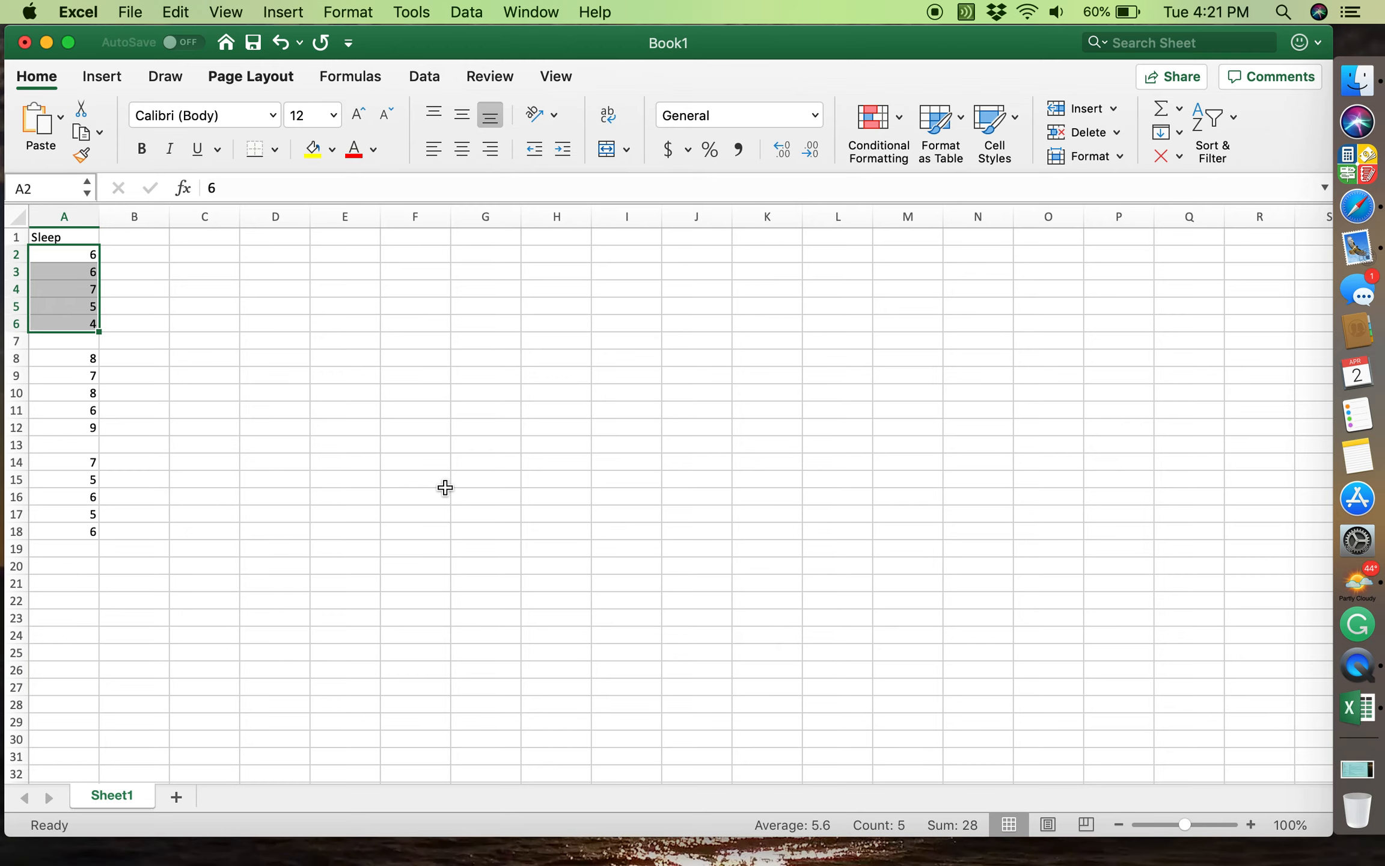
# Select the second group of sleep values, cells A8 through A12.
pyautogui.press('Down')
pyautogui.press('Down')
pyautogui.press('Down')
pyautogui.press('Down')
pyautogui.press('Down')
pyautogui.press('Down')
pyautogui.press('Down')
pyautogui.press('Up')
pyautogui.hotkey('shift', 'Down')
pyautogui.hotkey('shift', 'Down')
pyautogui.hotkey('shift', 'Down')
pyautogui.hotkey('shift', 'Down')
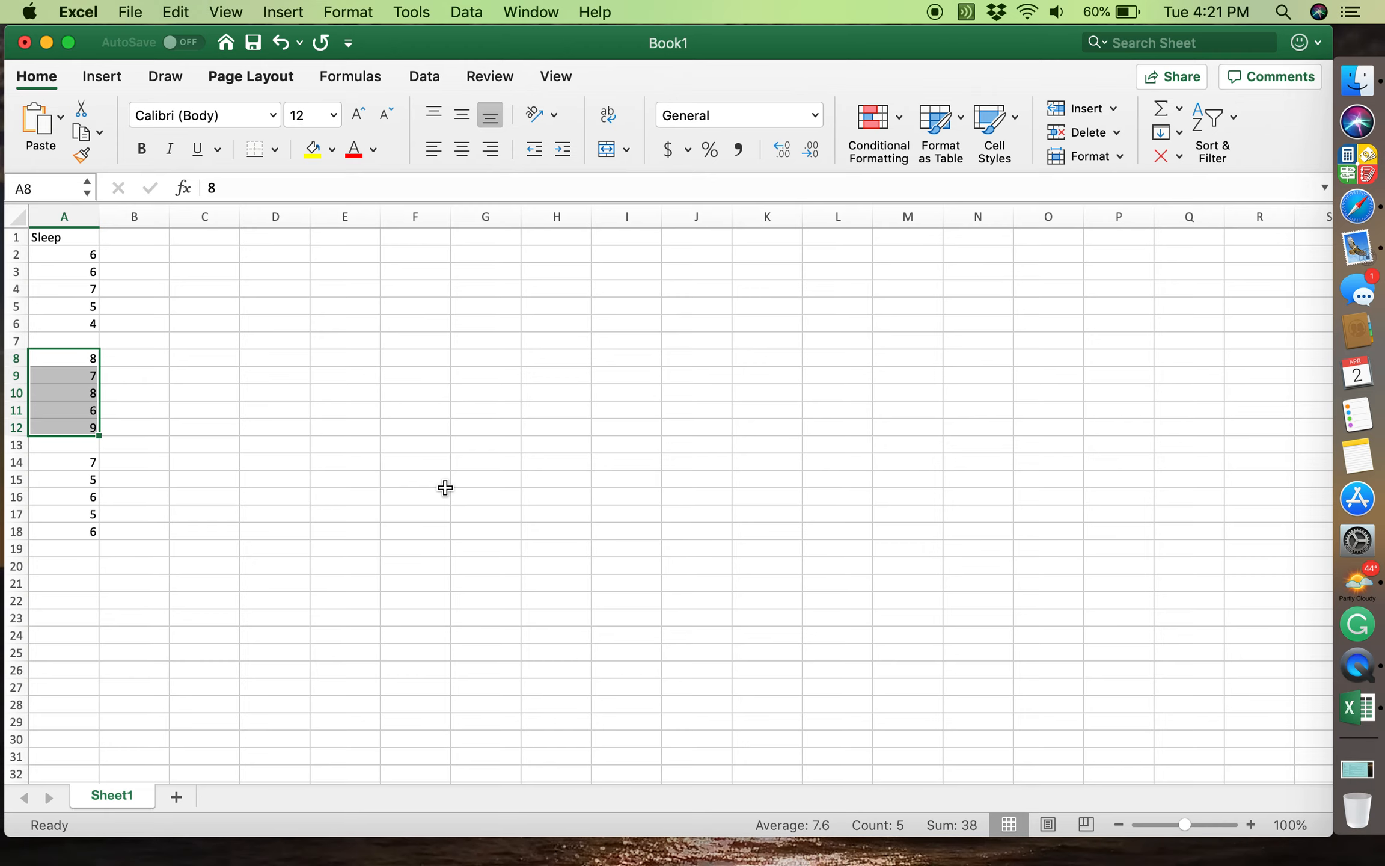
# Select the third group of sleep values, cells A14 through A18.
pyautogui.press('Down')
pyautogui.press('Down')
pyautogui.press('Down')
pyautogui.press('Down')
pyautogui.press('Down')
pyautogui.press('Down')
pyautogui.hotkey('shift', 'Down')
pyautogui.hotkey('shift', 'Down')
pyautogui.hotkey('shift', 'Down')
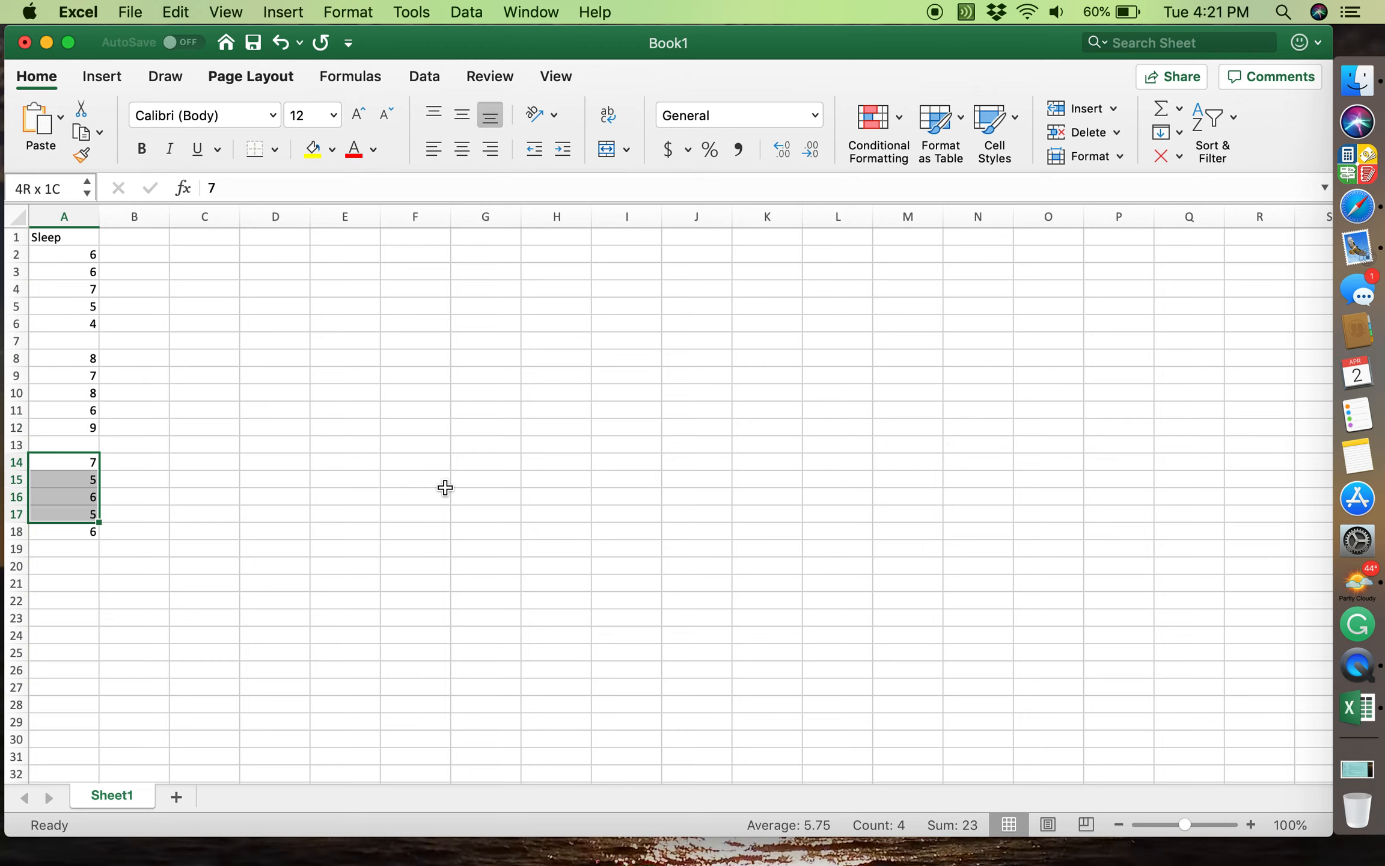
pyautogui.hotkey('shift', 'Down')
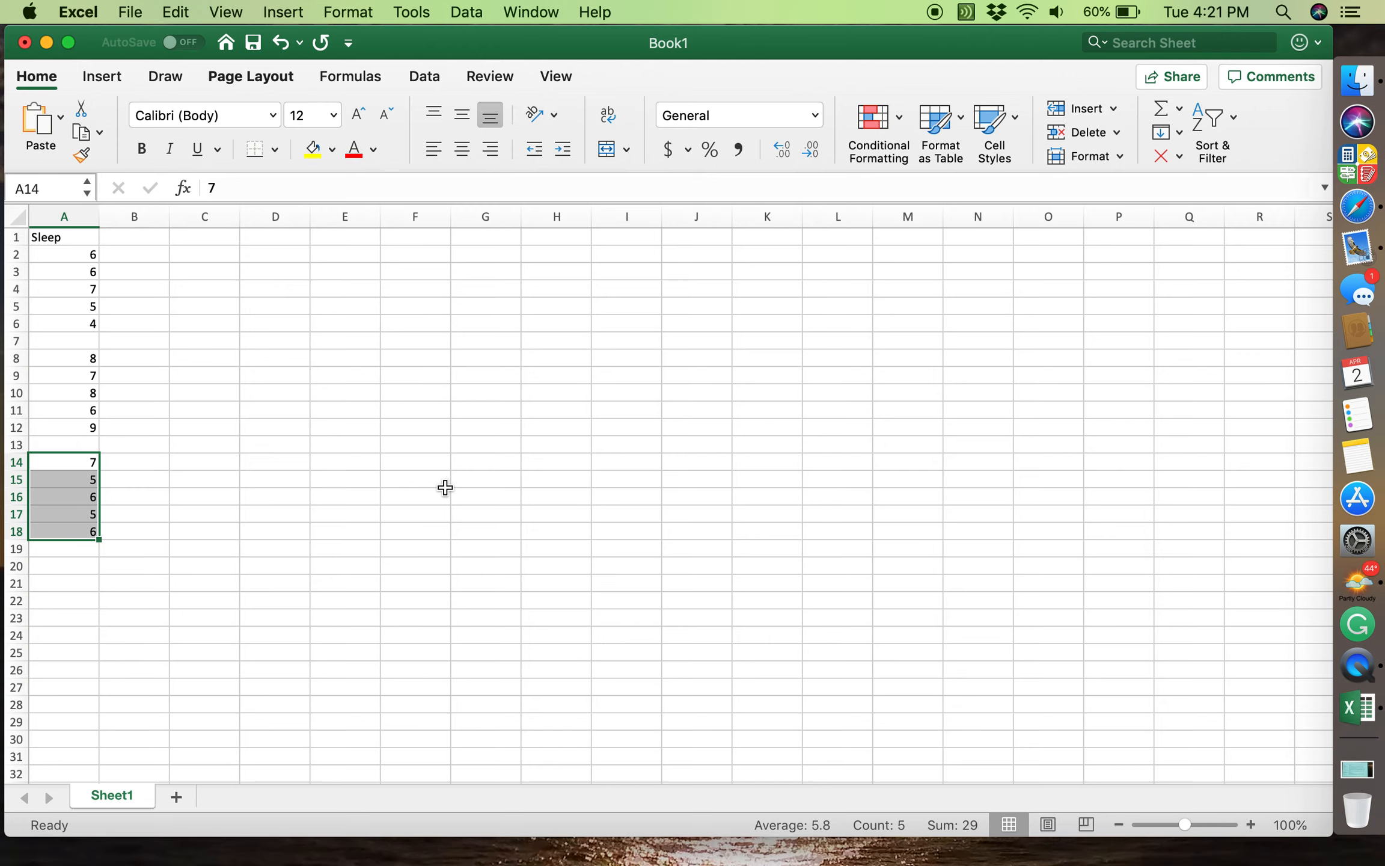
# Clear the range selection and review the column back up toward the Sleep heading, checking the empty cells beside it.
pyautogui.press('Up')
pyautogui.press('Up')
pyautogui.press('Up')
pyautogui.press('Up')
pyautogui.press('Up')
pyautogui.press('Up')
pyautogui.press('Up')
pyautogui.press('Right')
pyautogui.press('Right')
pyautogui.press('Left')
pyautogui.press('Left')
pyautogui.press('Up')
pyautogui.press('Up')
pyautogui.press('Up')
pyautogui.press('Up')
pyautogui.press('Up')
pyautogui.press('Up')
pyautogui.press('Right')
pyautogui.press('Down')
pyautogui.press('Left')
pyautogui.press('Down')
pyautogui.press('Up')
pyautogui.press('Up')
# Review the three groups down the Sleep column through the blank separator rows, ending at cell A16.
pyautogui.press('Down')
pyautogui.press('Down')
pyautogui.press('Down')
pyautogui.press('Down')
pyautogui.press('Down')
pyautogui.press('Down')
pyautogui.press('Down')
pyautogui.press('Down')
pyautogui.press('Down')
pyautogui.press('Down')
pyautogui.press('Down')
pyautogui.press('Down')
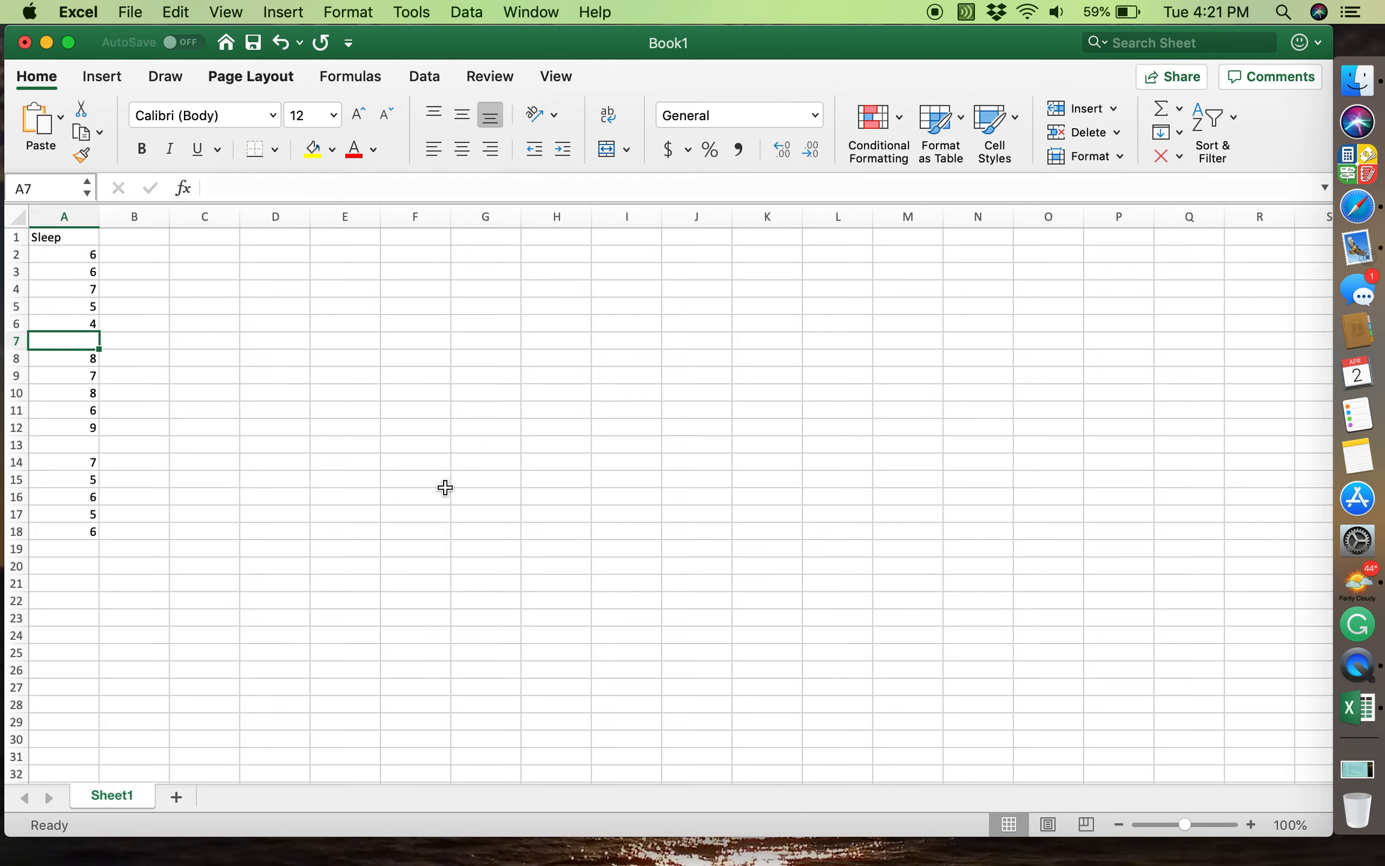
pyautogui.press('Down')
pyautogui.press('Down')
pyautogui.press('Down')
pyautogui.press('Down')
pyautogui.press('Down')
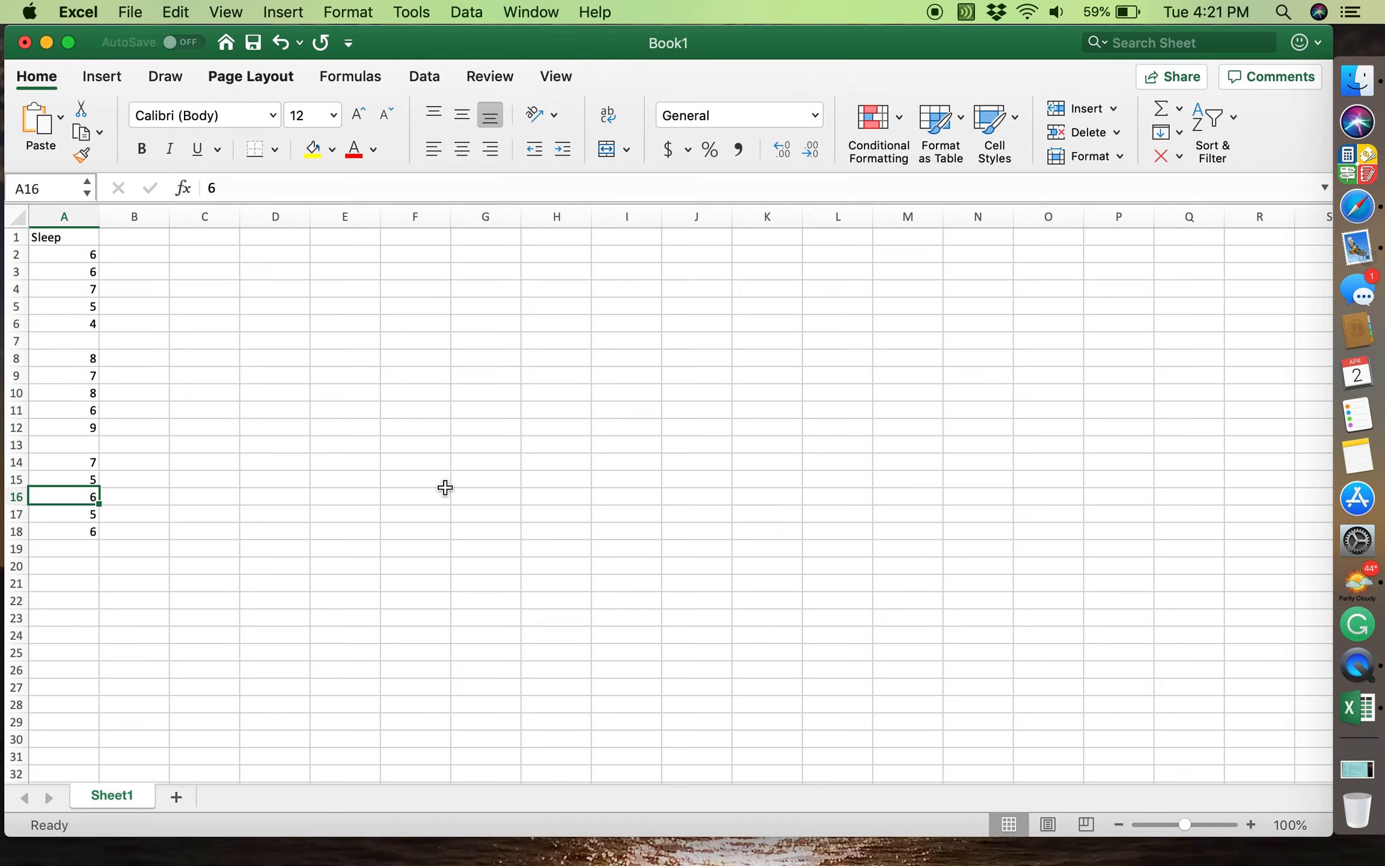
# Review the Sleep column from cell A16 back up toward the heading, checking the first group and the blank row below it.
pyautogui.press('Up')
pyautogui.press('Up')
pyautogui.press('Up')
pyautogui.press('Up')
pyautogui.press('Up')
pyautogui.press('Up')
pyautogui.press('Up')
pyautogui.press('Up')
pyautogui.press('Up')
pyautogui.press('Up')
pyautogui.press('Up')
pyautogui.press('Up')
pyautogui.press('Up')
pyautogui.press('Up')
pyautogui.press('Up')
pyautogui.press('Up')
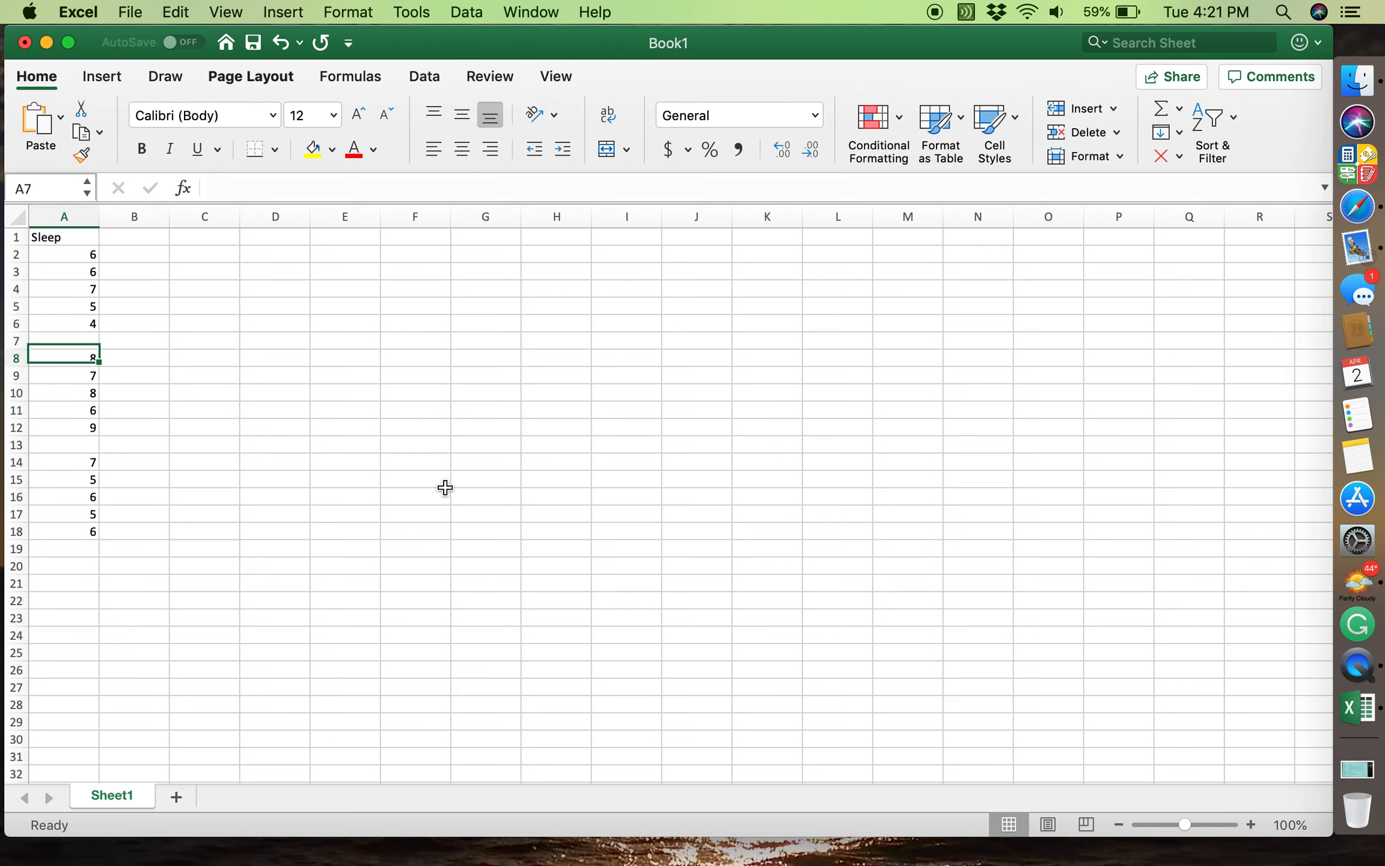
pyautogui.press('Down')
pyautogui.press('Down')
pyautogui.press('Down')
pyautogui.press('Down')
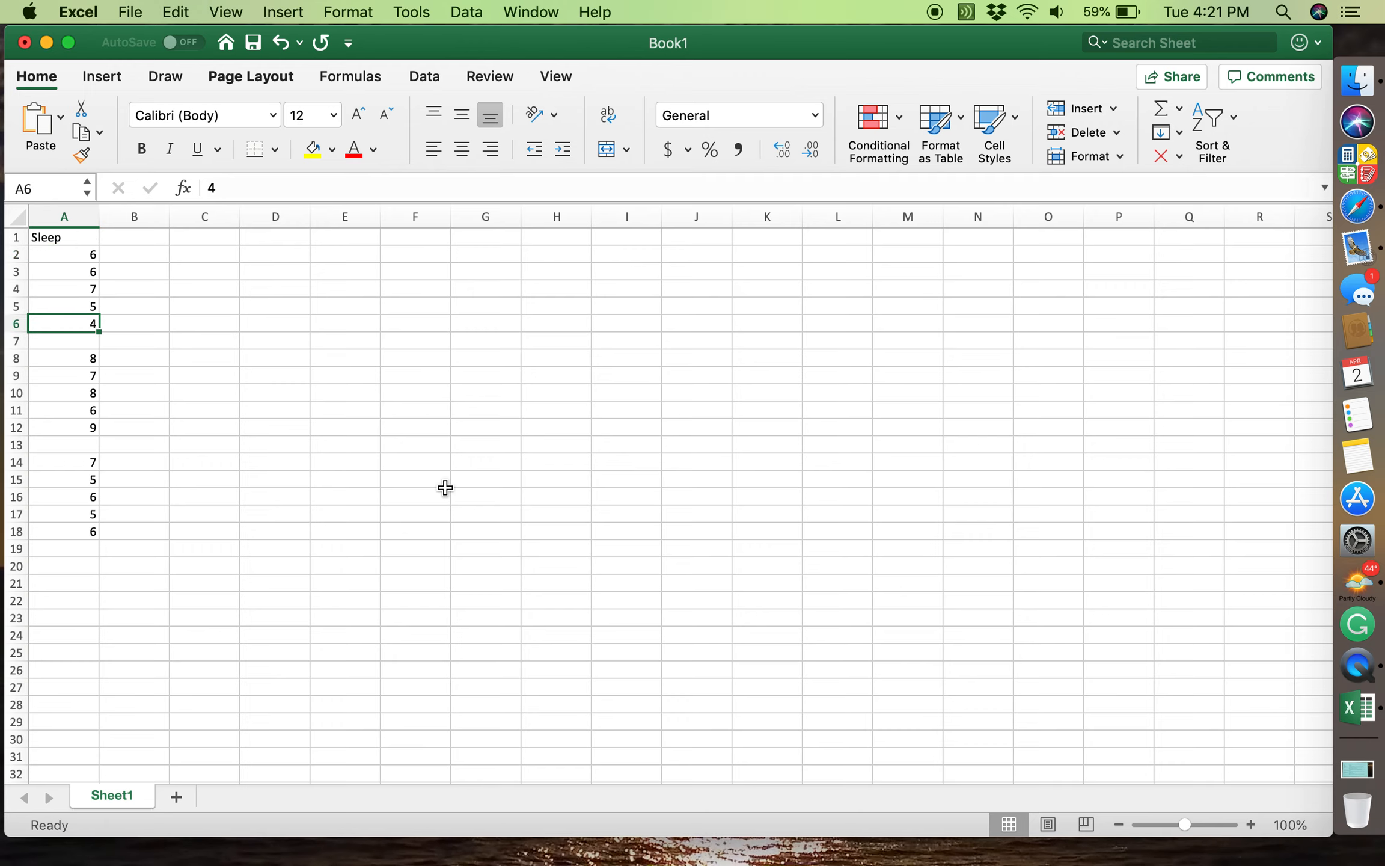
# Enter the heading "Baseline (A)" in cell C1, leaving column B empty beside the Sleep data.
pyautogui.press('Up')
pyautogui.press('Up')
pyautogui.press('Up')
pyautogui.press('Up')
pyautogui.press('Up')
pyautogui.press('Right')
pyautogui.press('Right')
pyautogui.press('Left')
pyautogui.press('Right')
pyautogui.press('Down')
pyautogui.press('Up')
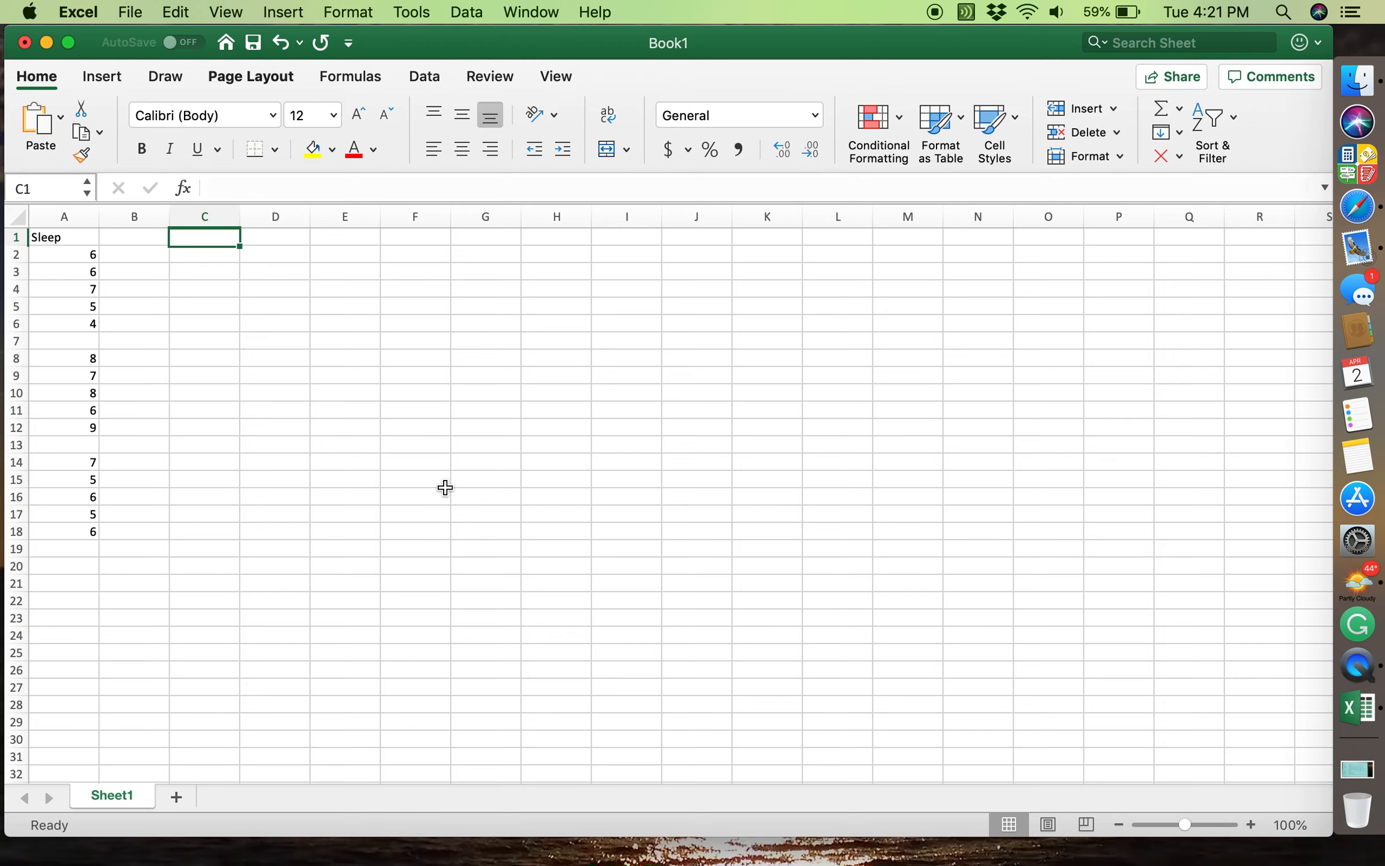
pyautogui.write('Baseline (A)')
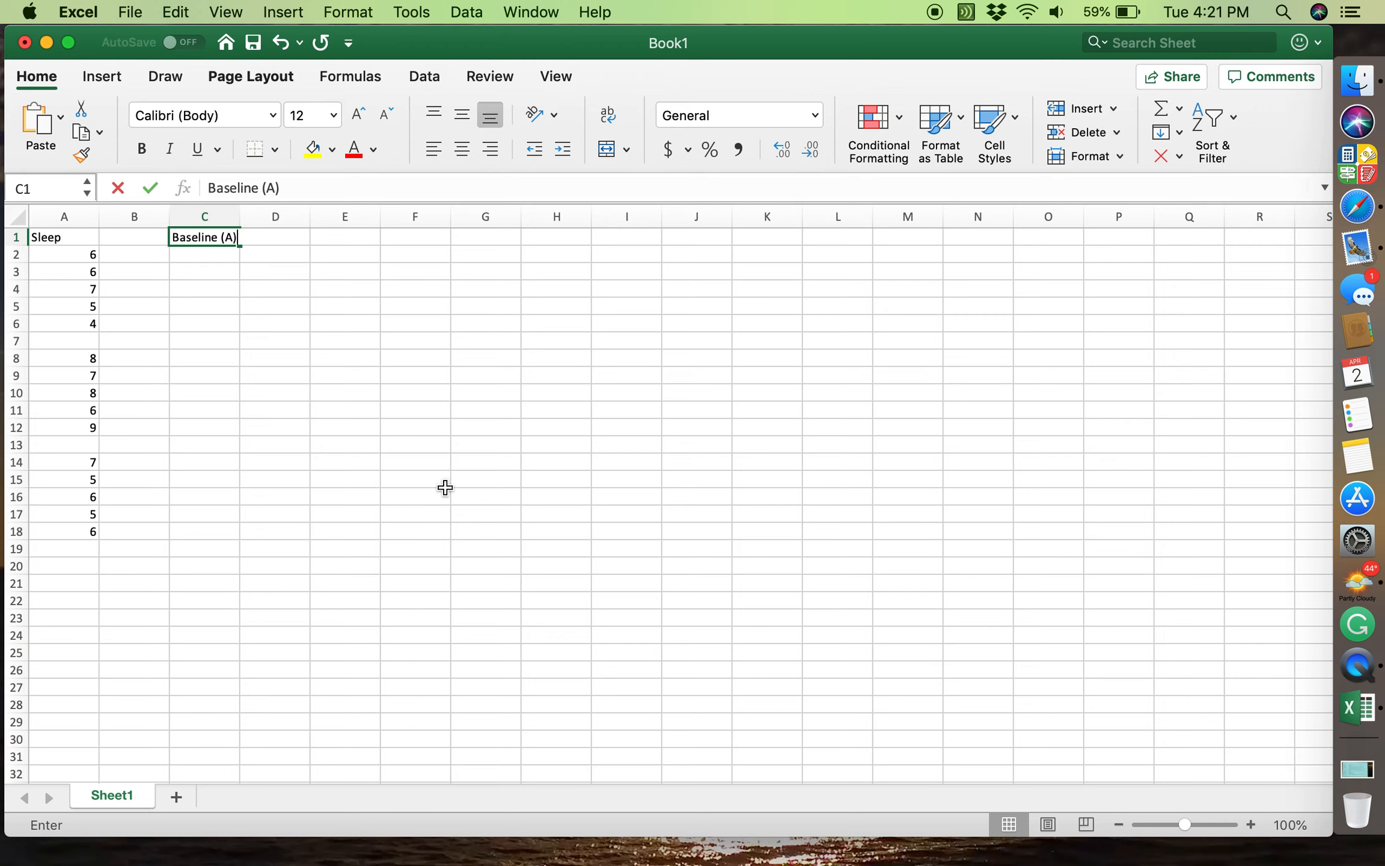
pyautogui.press('Return')
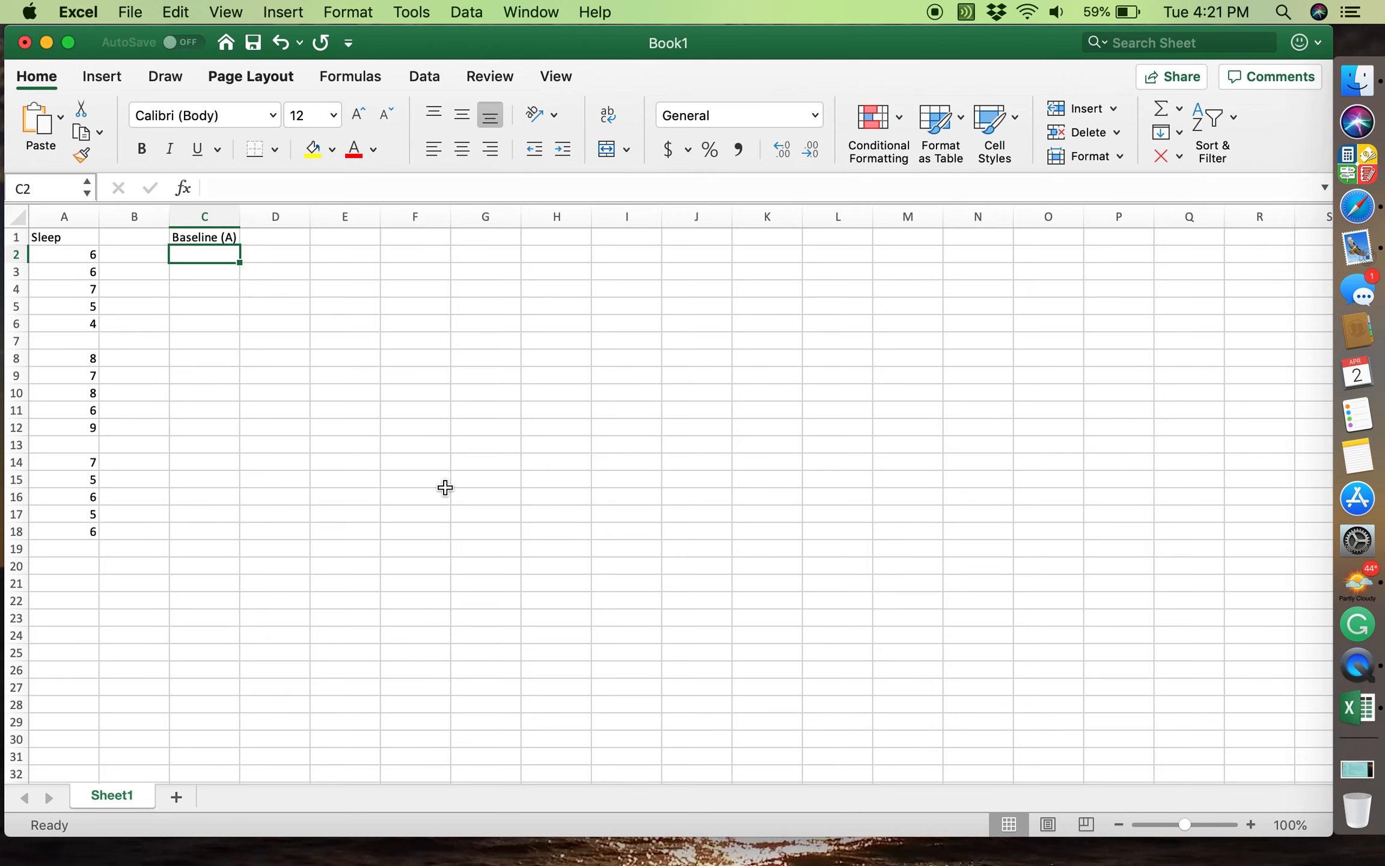
# List the labels Mean, Median and Mode in cells C2 through C4 under the Baseline (A) heading.
pyautogui.write('Mean')
pyautogui.press('Return')
pyautogui.write('M')
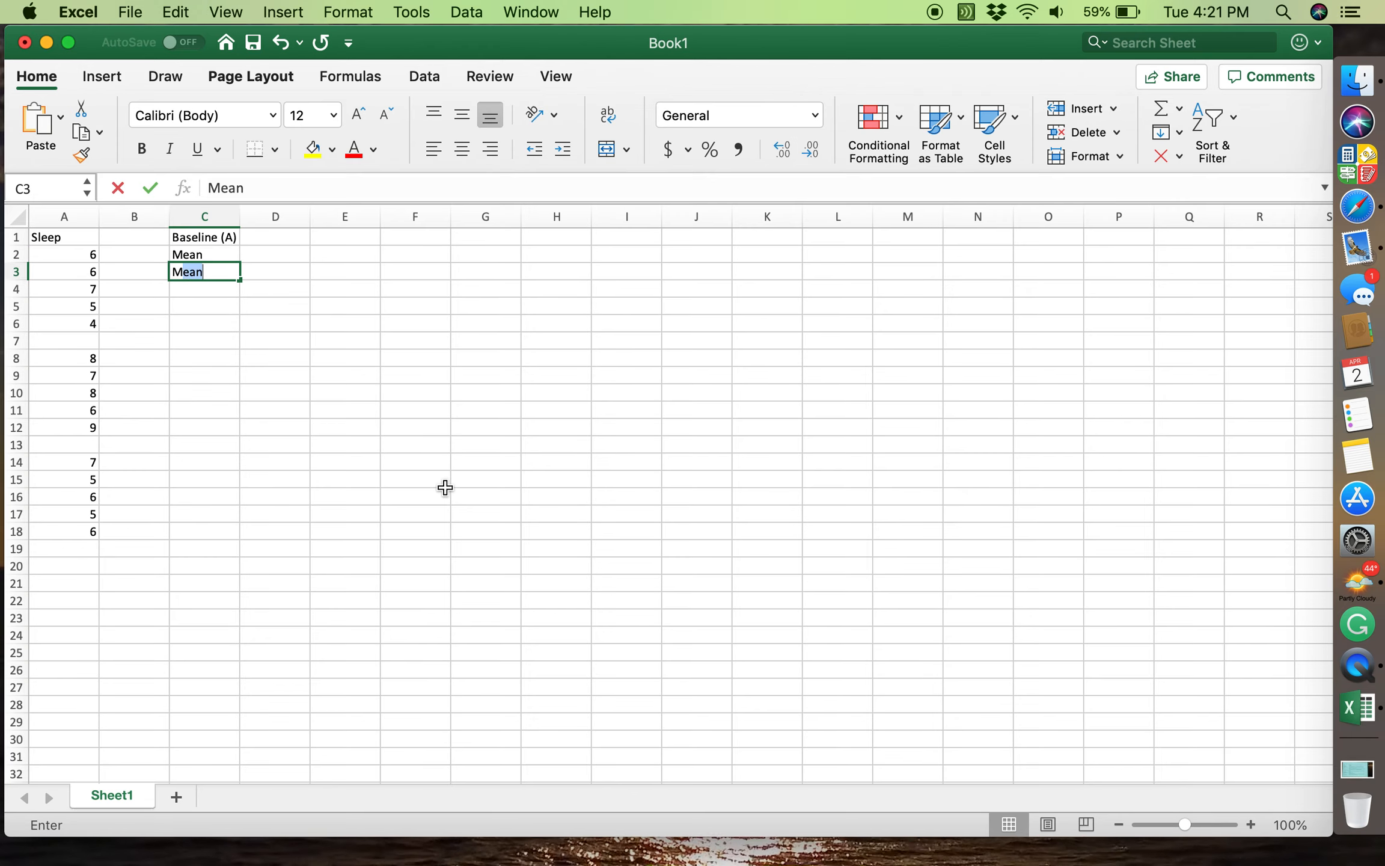
pyautogui.write('edian')
pyautogui.press('Return')
pyautogui.write('Mode')
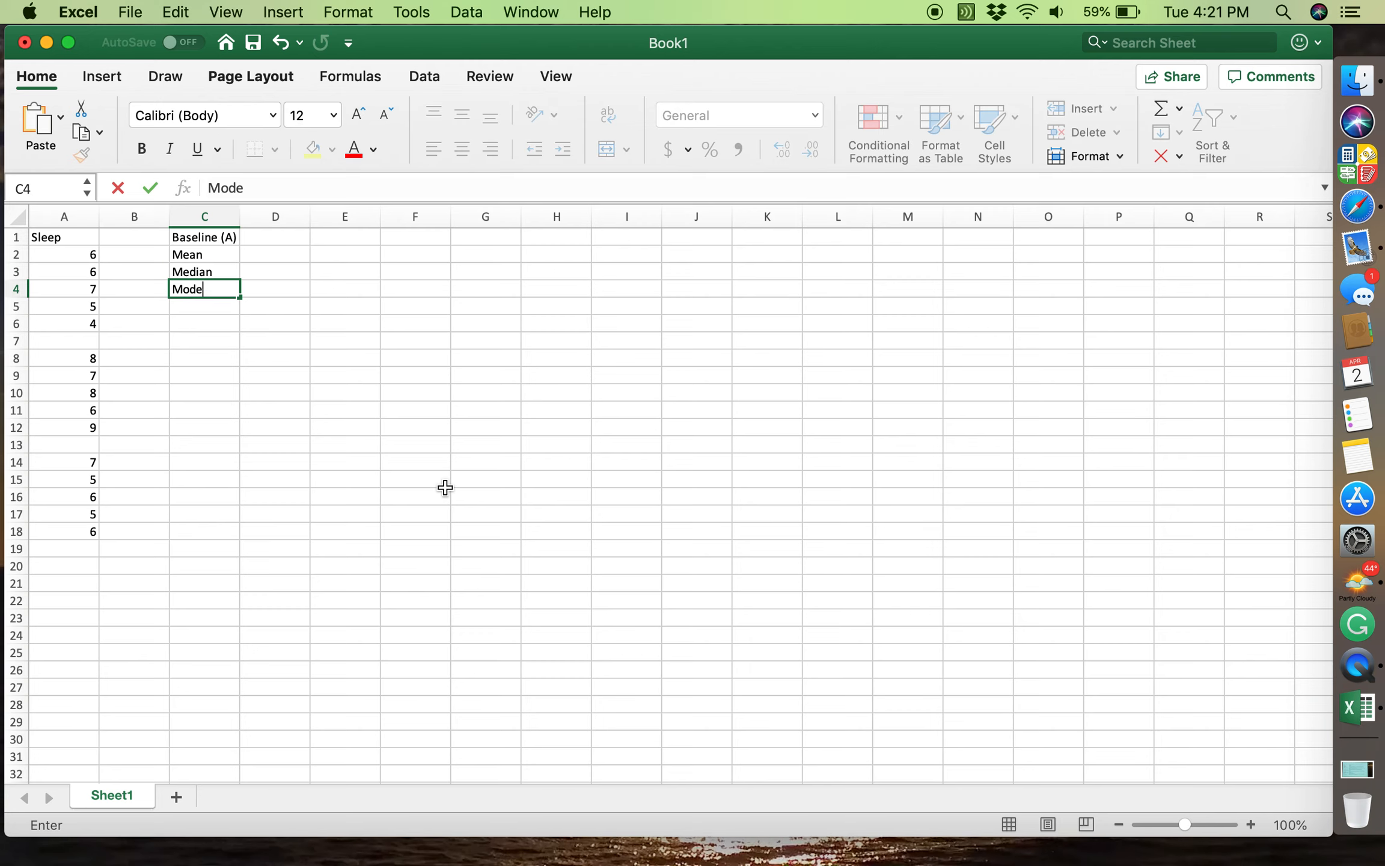
pyautogui.press('Return')
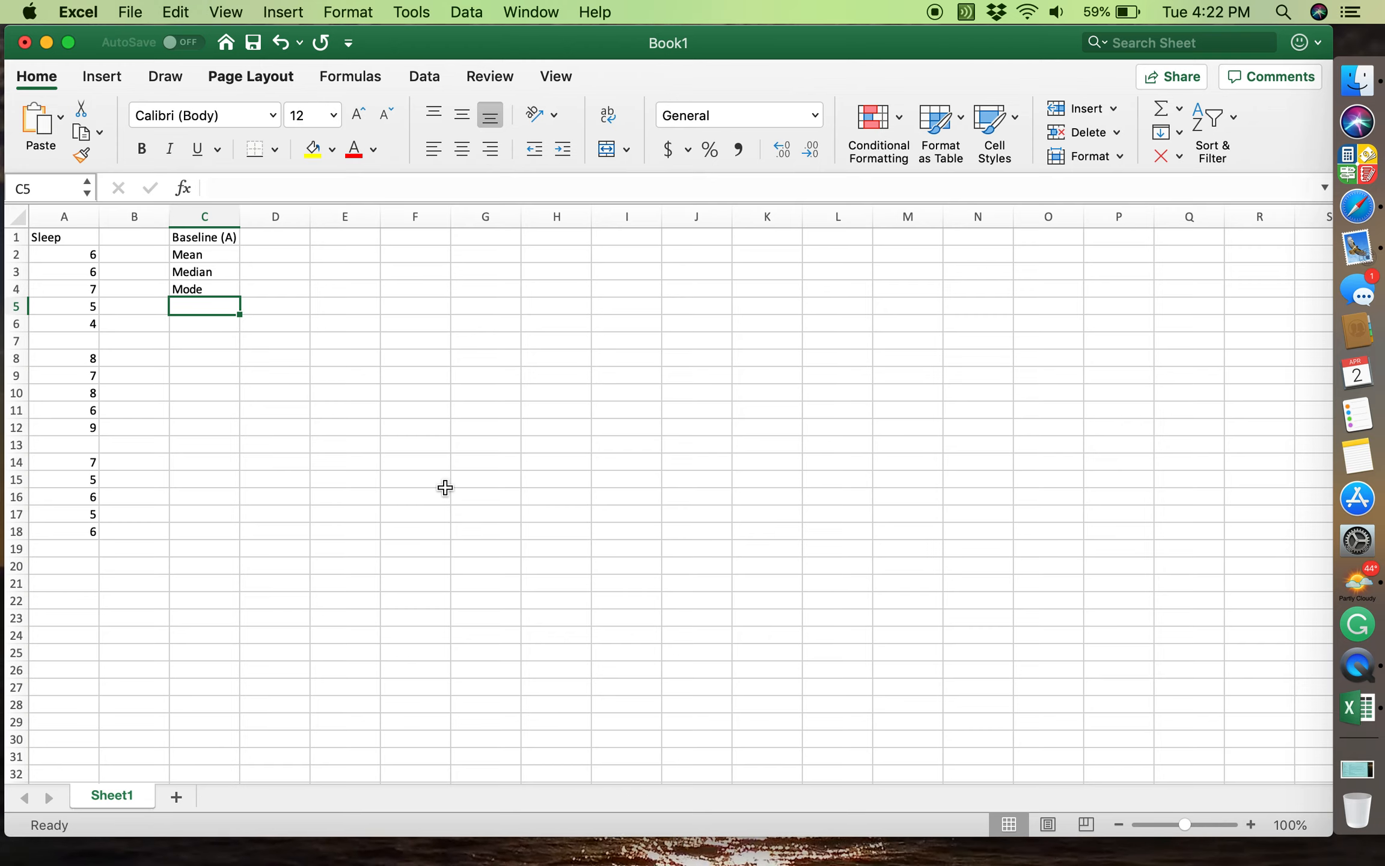
# Add the labels Range, Variance and Standard Deviation in cells C5 through C7.
pyautogui.write('Range')
pyautogui.press('Return')
pyautogui.write('Variance')
pyautogui.press('Return')
pyautogui.write('Statnda')
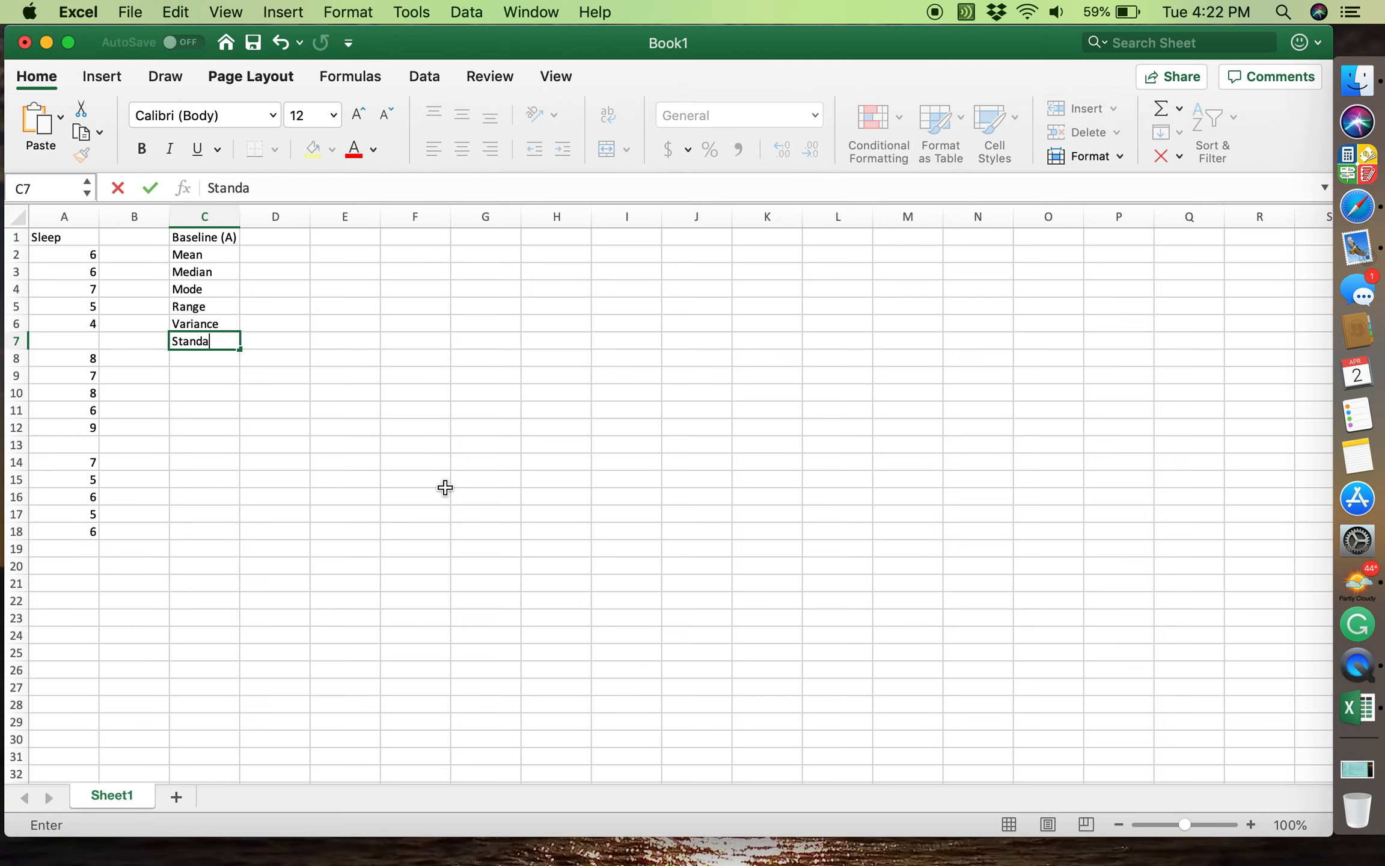
pyautogui.write('rd Deviation')
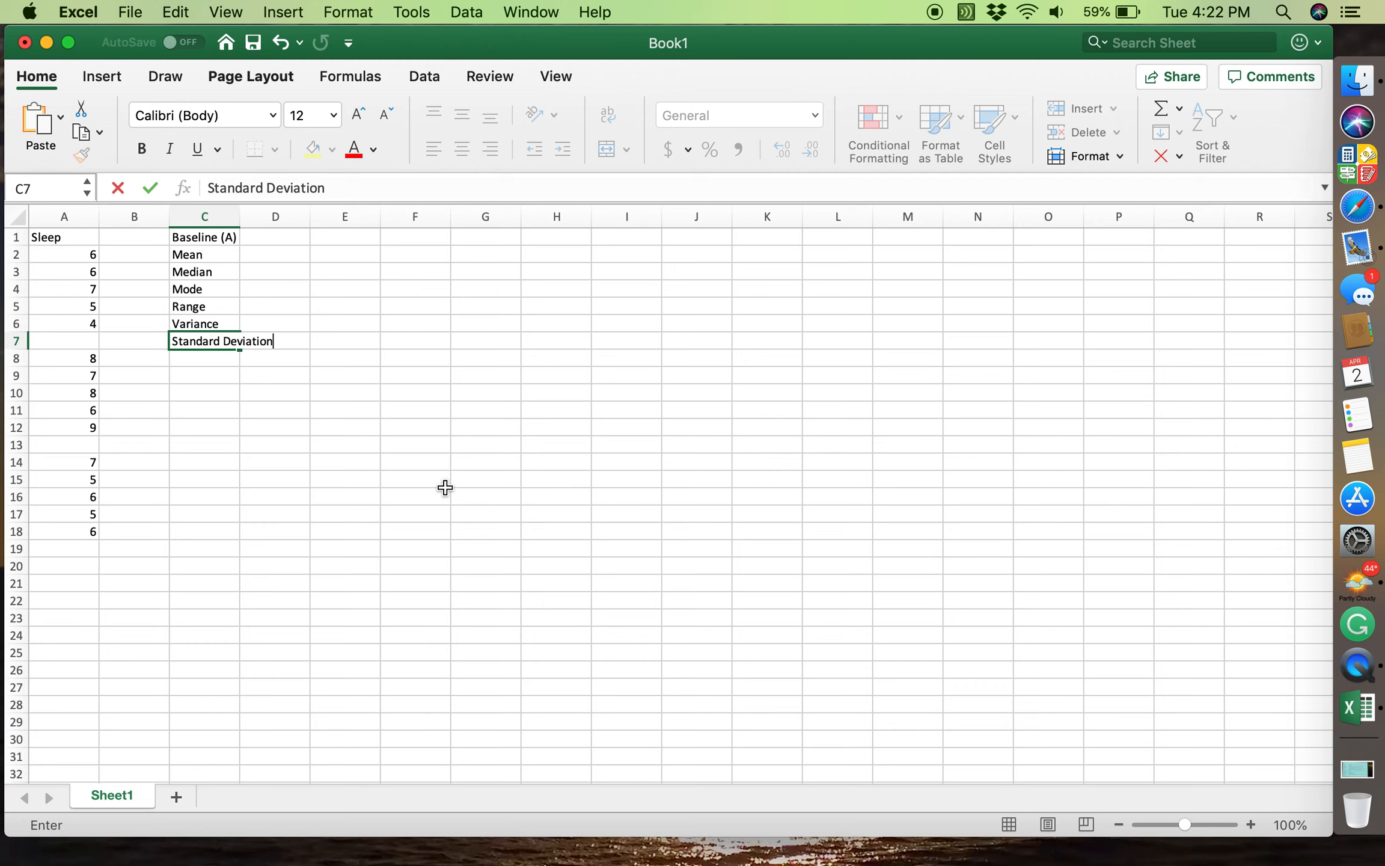
pyautogui.press('Return')
# Select the Mean, Median and Mode labels in cells C2 through C4.
pyautogui.press('Up')
pyautogui.press('Up')
pyautogui.press('Up')
pyautogui.press('Up')
pyautogui.press('Up')
pyautogui.press('Up')
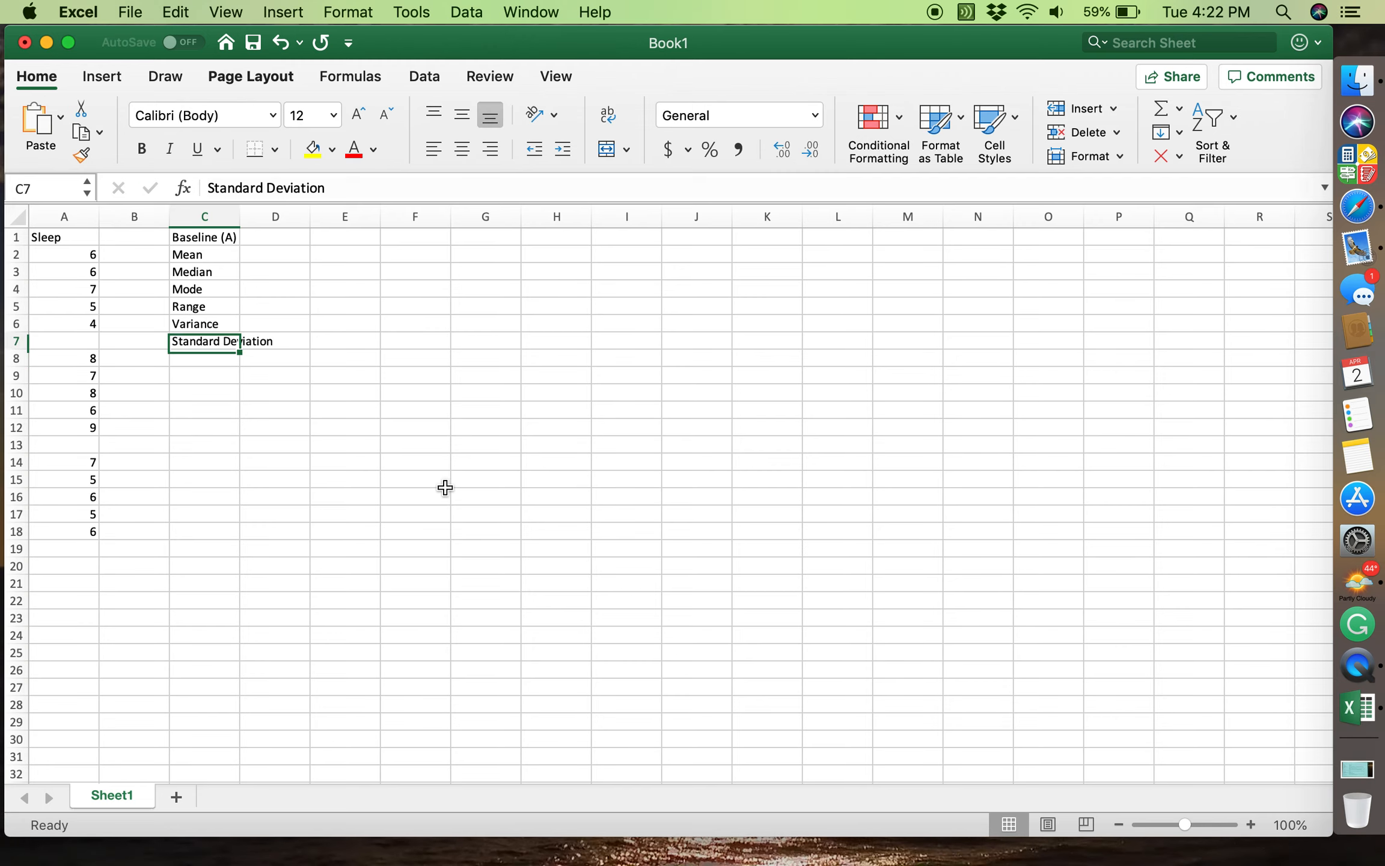
pyautogui.hotkey('shift', 'Down')
pyautogui.hotkey('shift', 'Down')
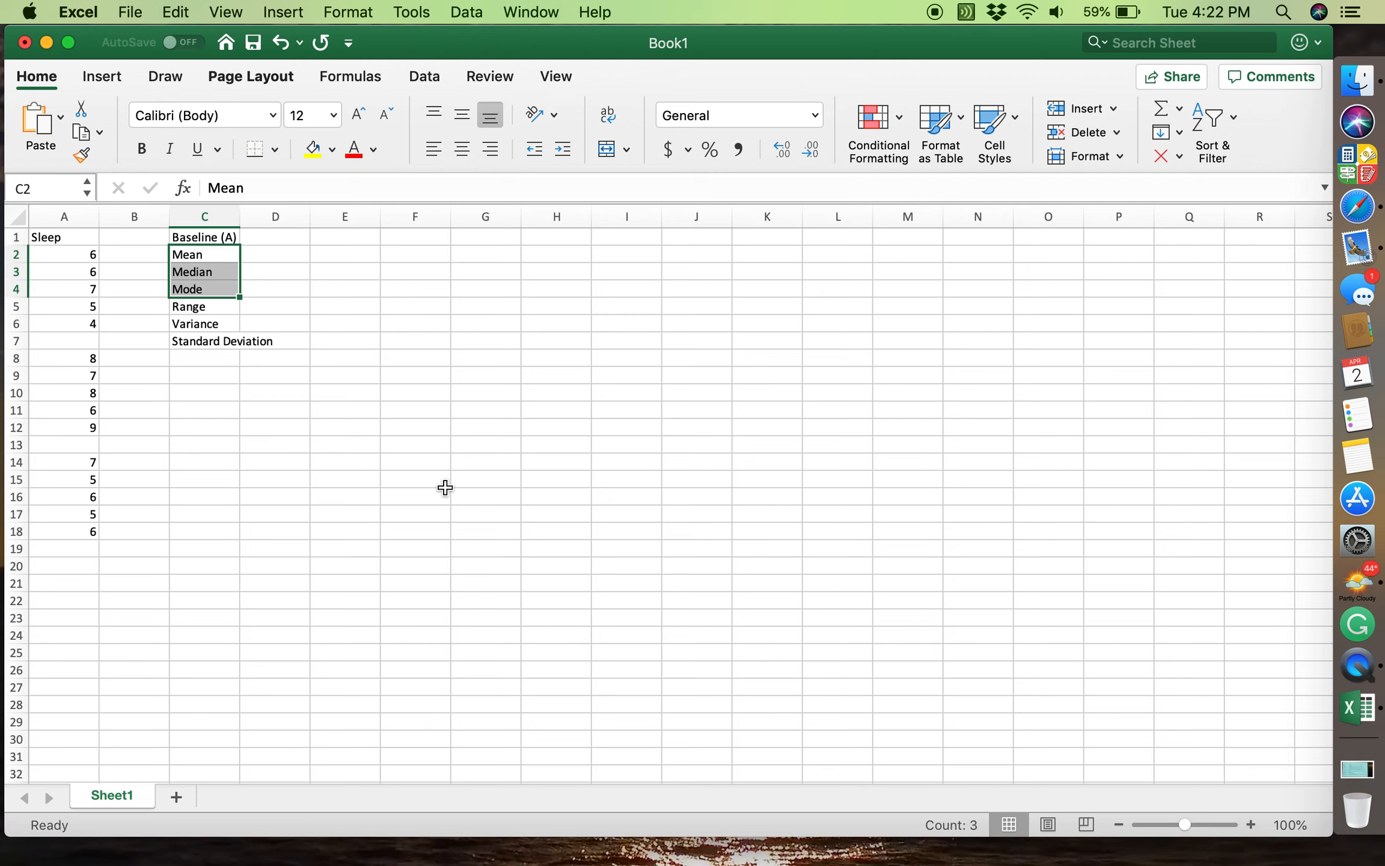
# Select the Range, Variance and Standard Deviation labels in cells C5 through C7.
pyautogui.press('Down')
pyautogui.press('Down')
pyautogui.press('Down')
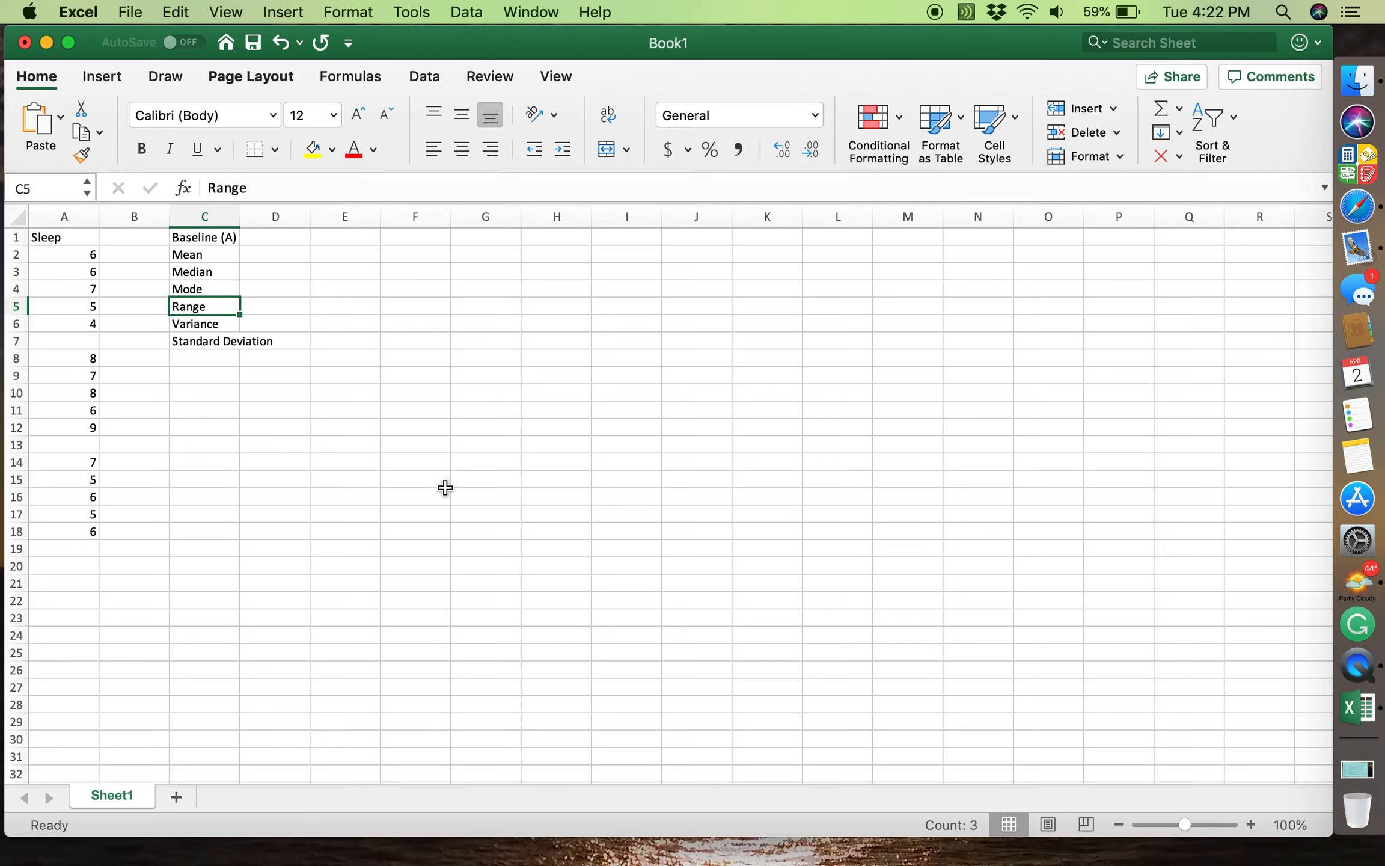
pyautogui.hotkey('shift', 'Down')
pyautogui.hotkey('shift', 'Down')
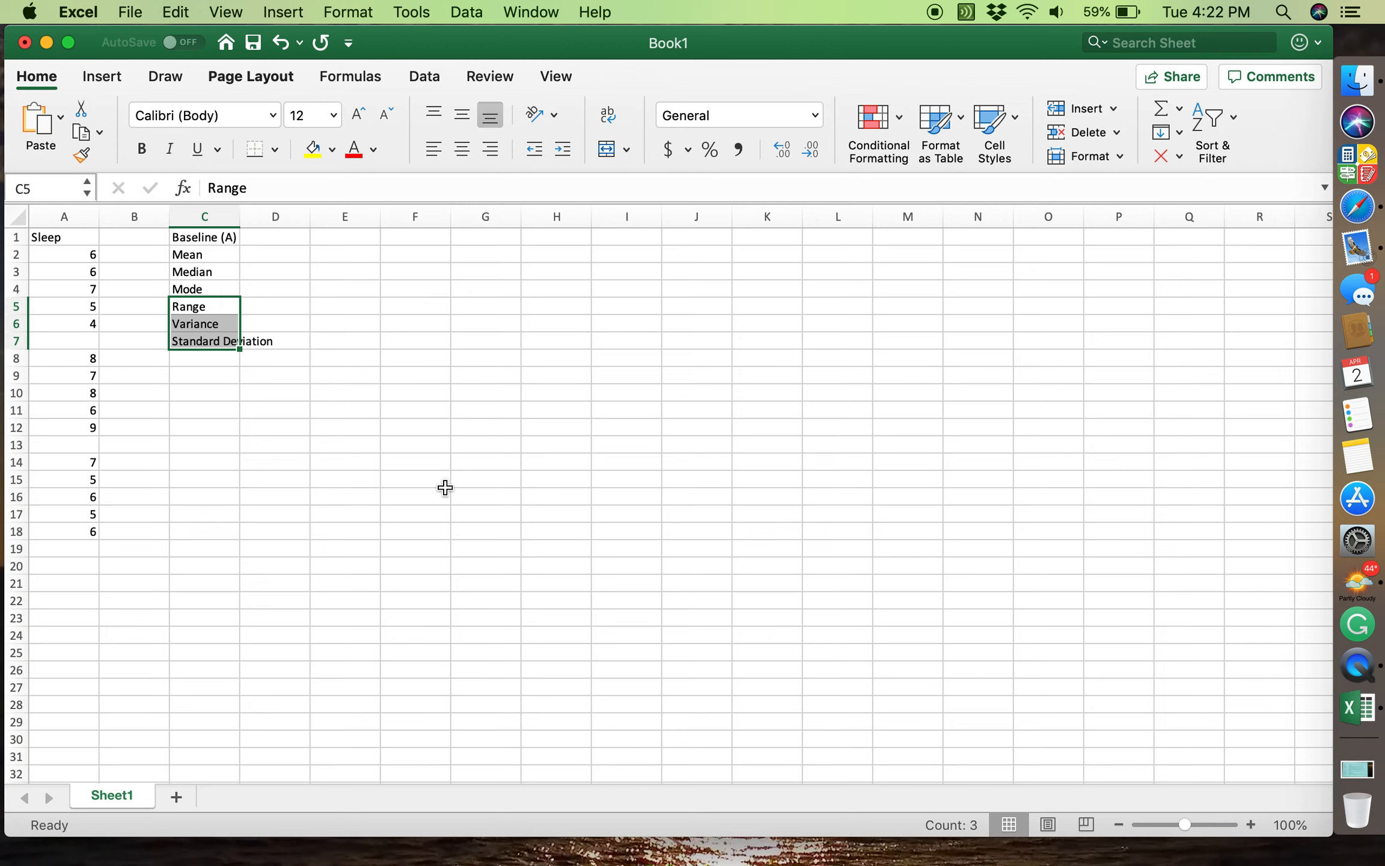
# Make the Baseline (A) heading in C1 bold and widen column C to fit the Standard Deviation label.
pyautogui.press('Up')
pyautogui.press('Up')
pyautogui.press('Up')
pyautogui.press('Up')
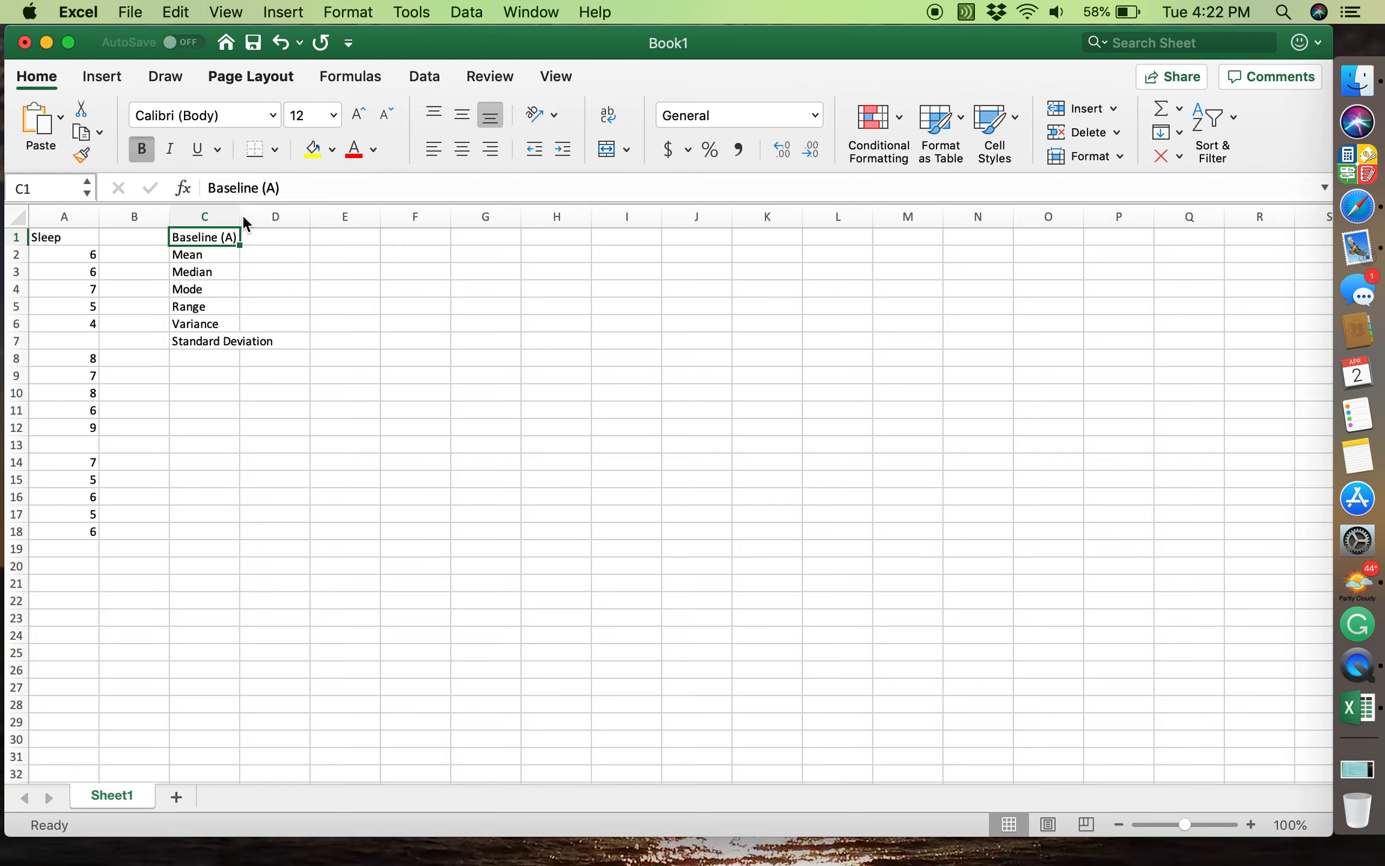
pyautogui.press('super+b')
pyautogui.moveTo(240, 219); pyautogui.dragTo(287, 218)
# Enter the heading "Intervention (B)" in cell C9, one blank row below the baseline labels, and make it bold.
pyautogui.click(225, 378)
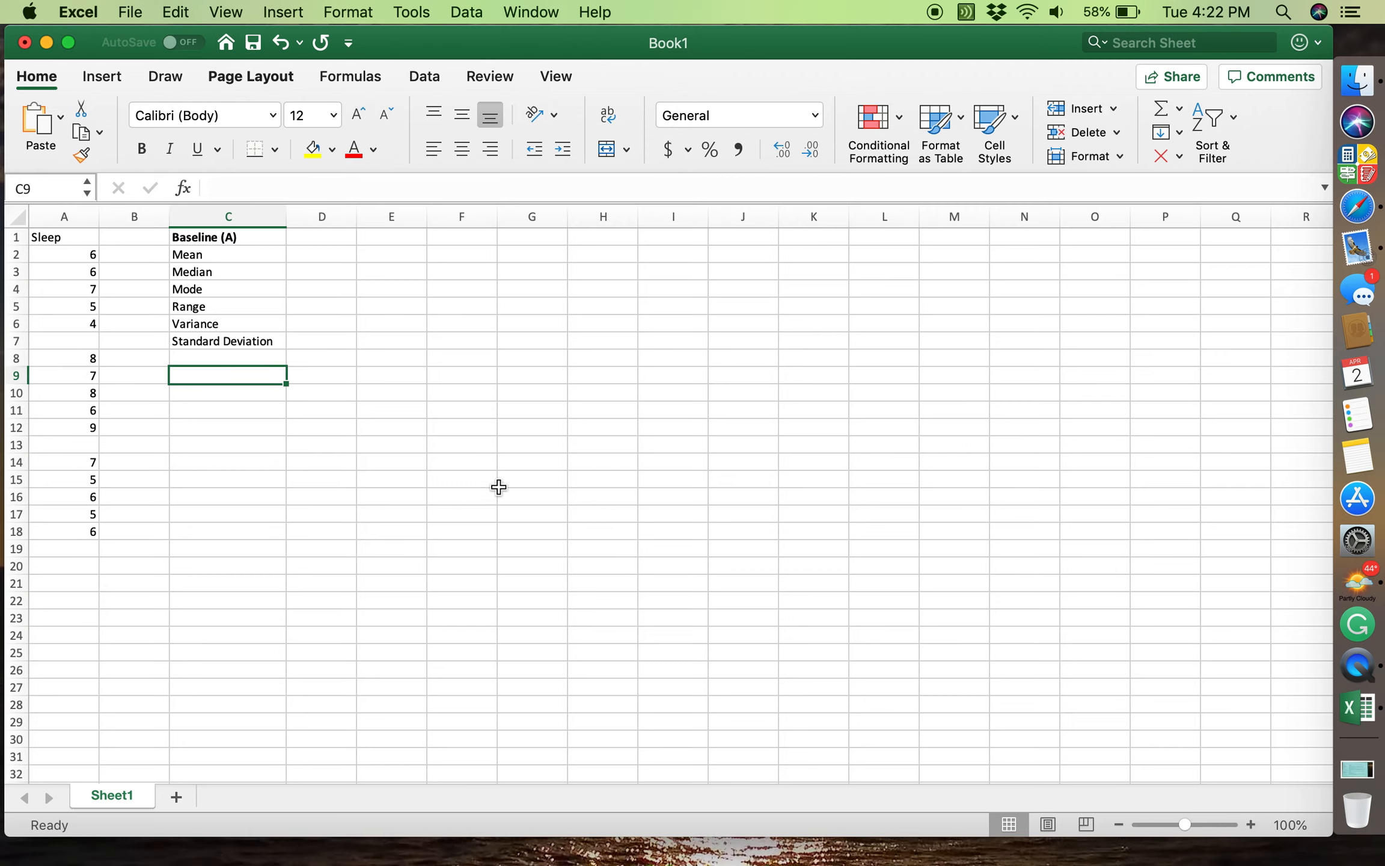
pyautogui.press('Up')
pyautogui.press('Down')
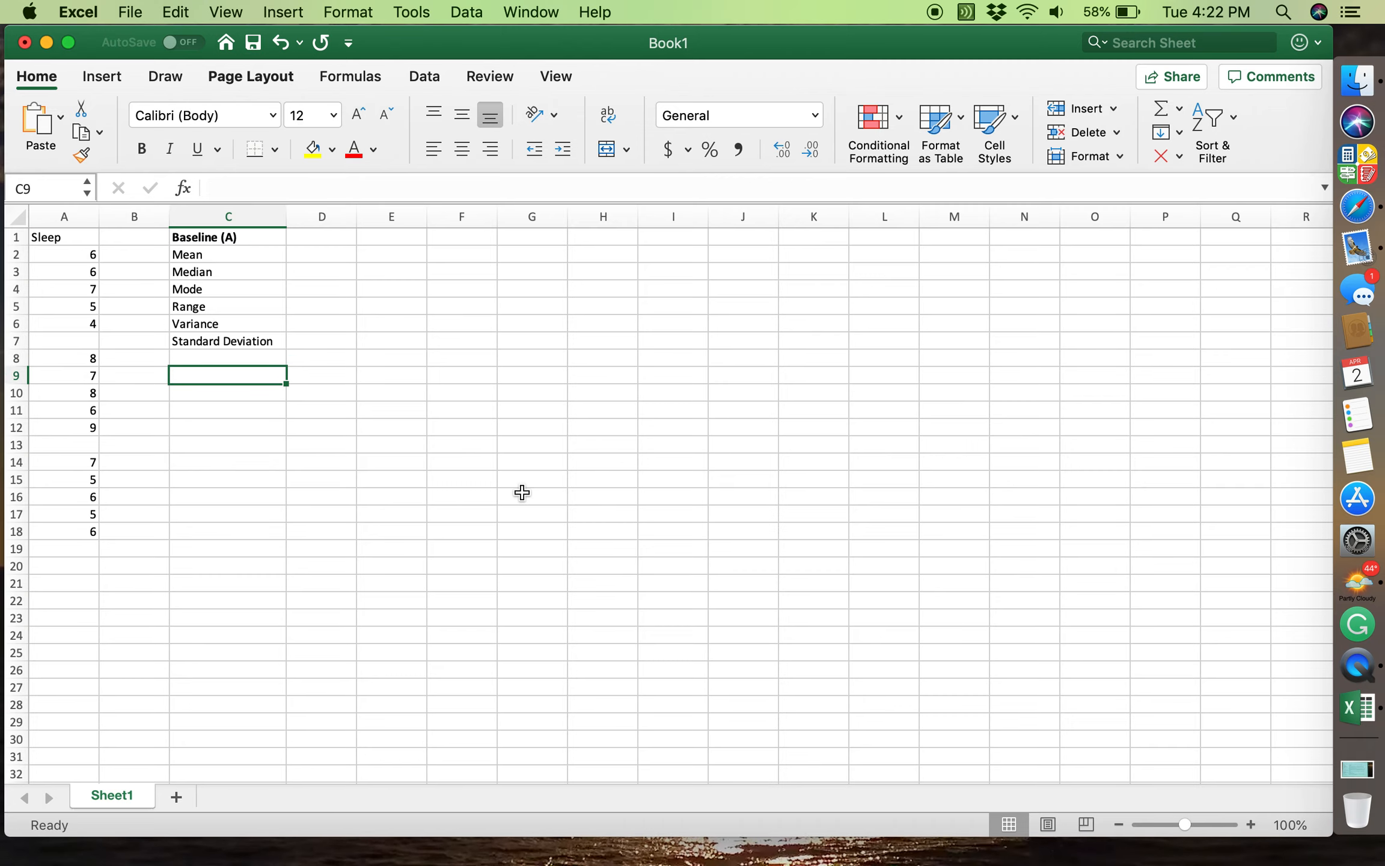
pyautogui.write('Interve')
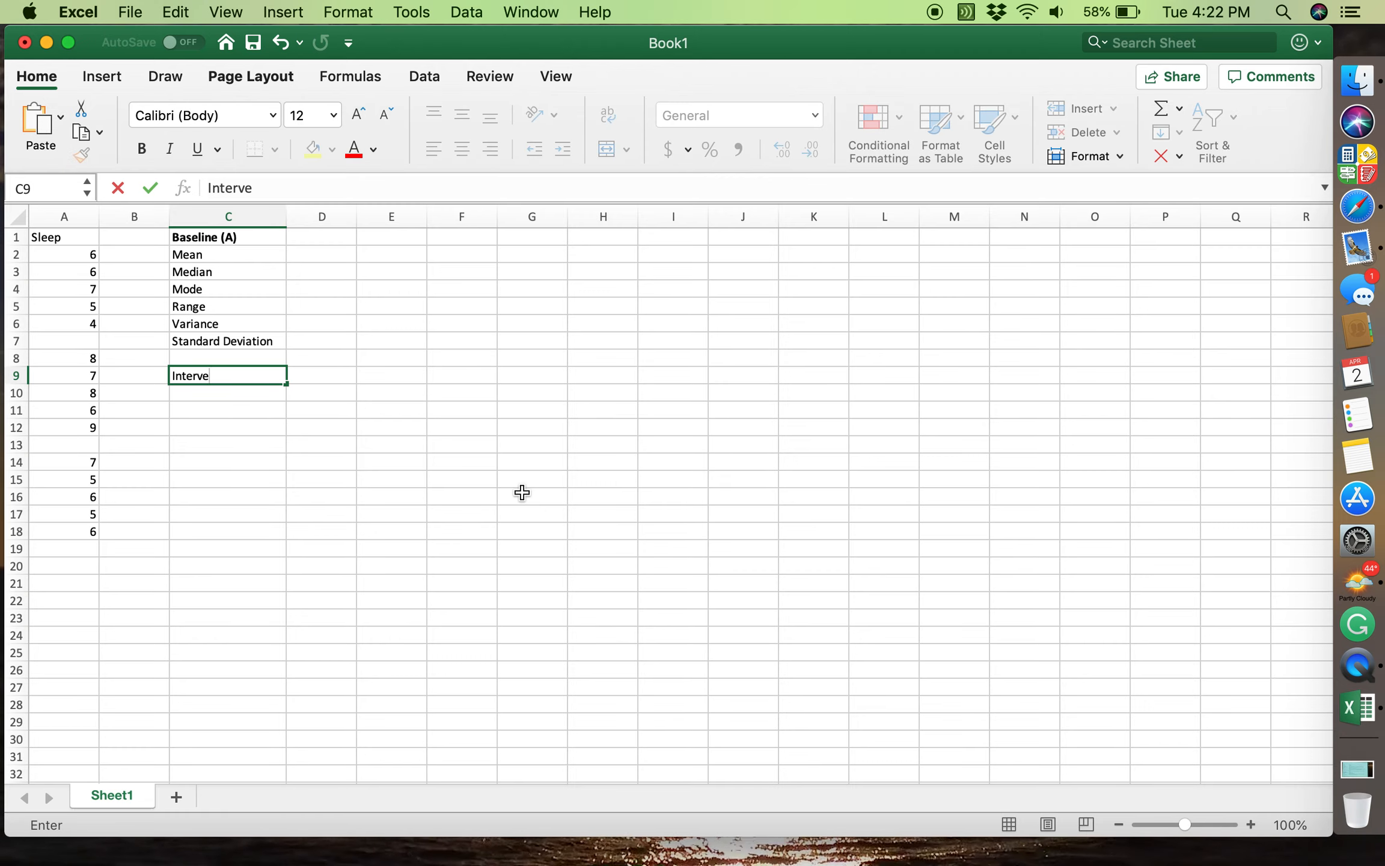
pyautogui.write('ntion (B)')
pyautogui.press('Return')
pyautogui.press('Up')
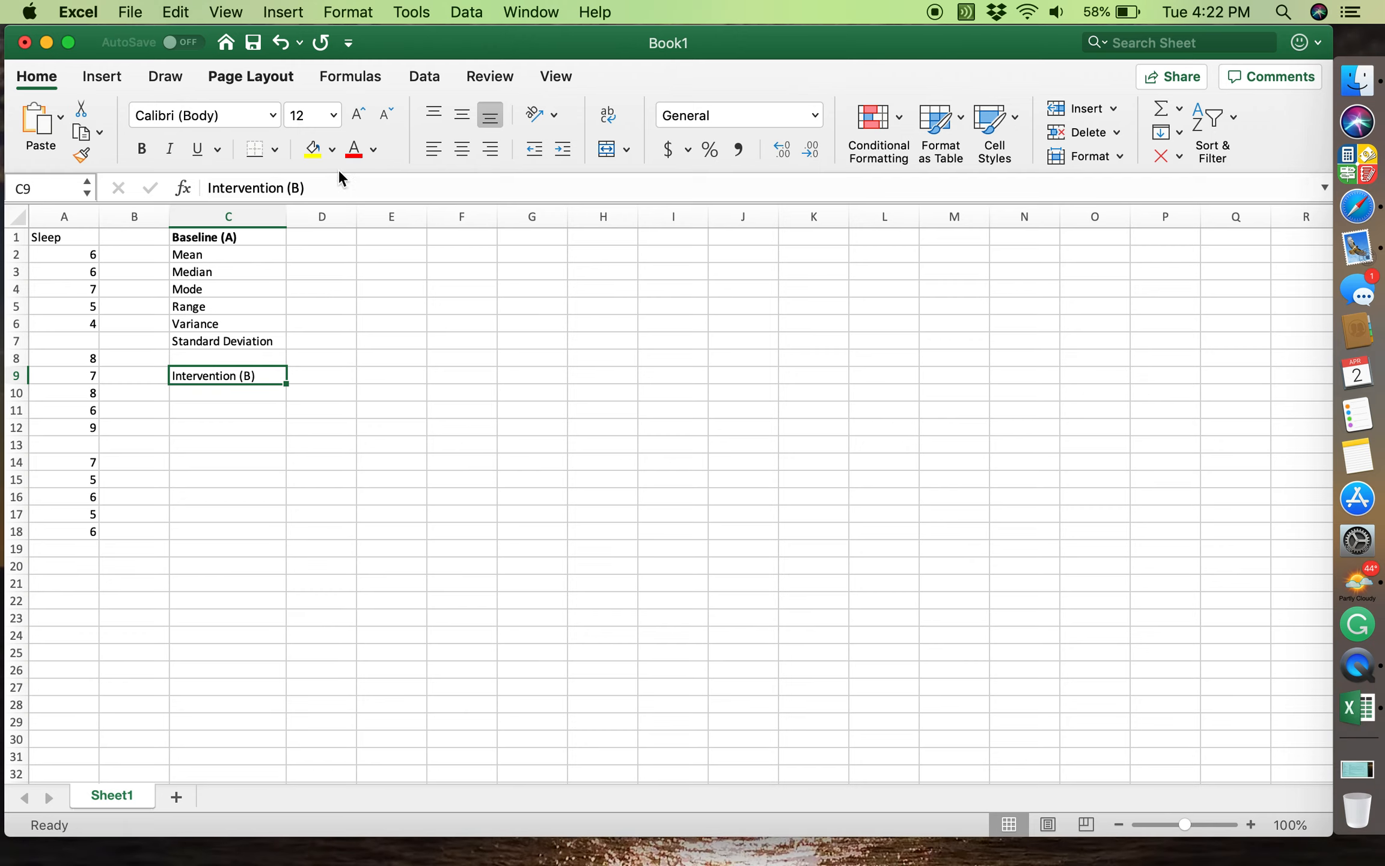
pyautogui.click(145, 151)
# List the labels Mean, Median and Mode in cells C10 through C12 under the Intervention (B) heading.
pyautogui.click(195, 392)
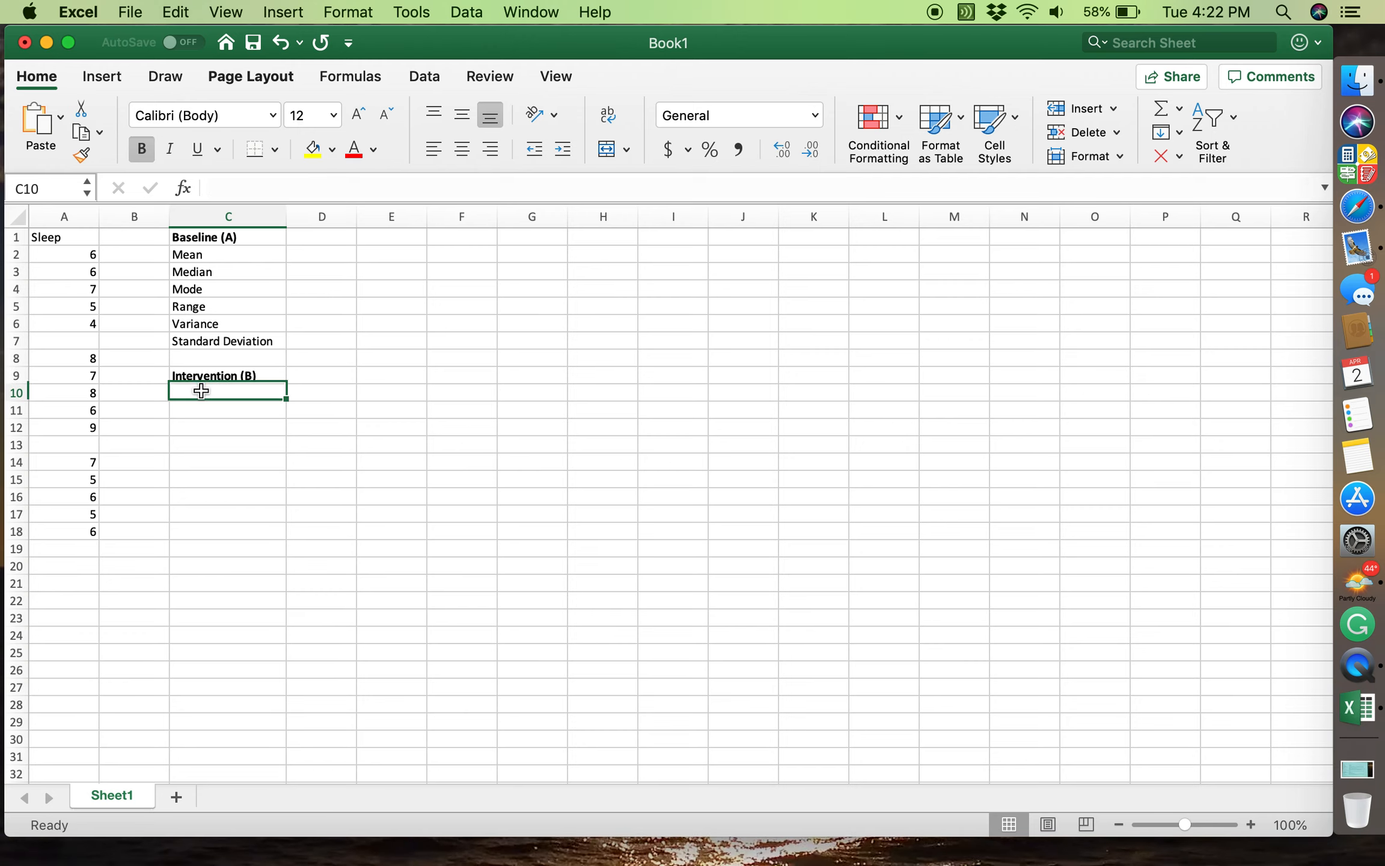
pyautogui.write('Mean')
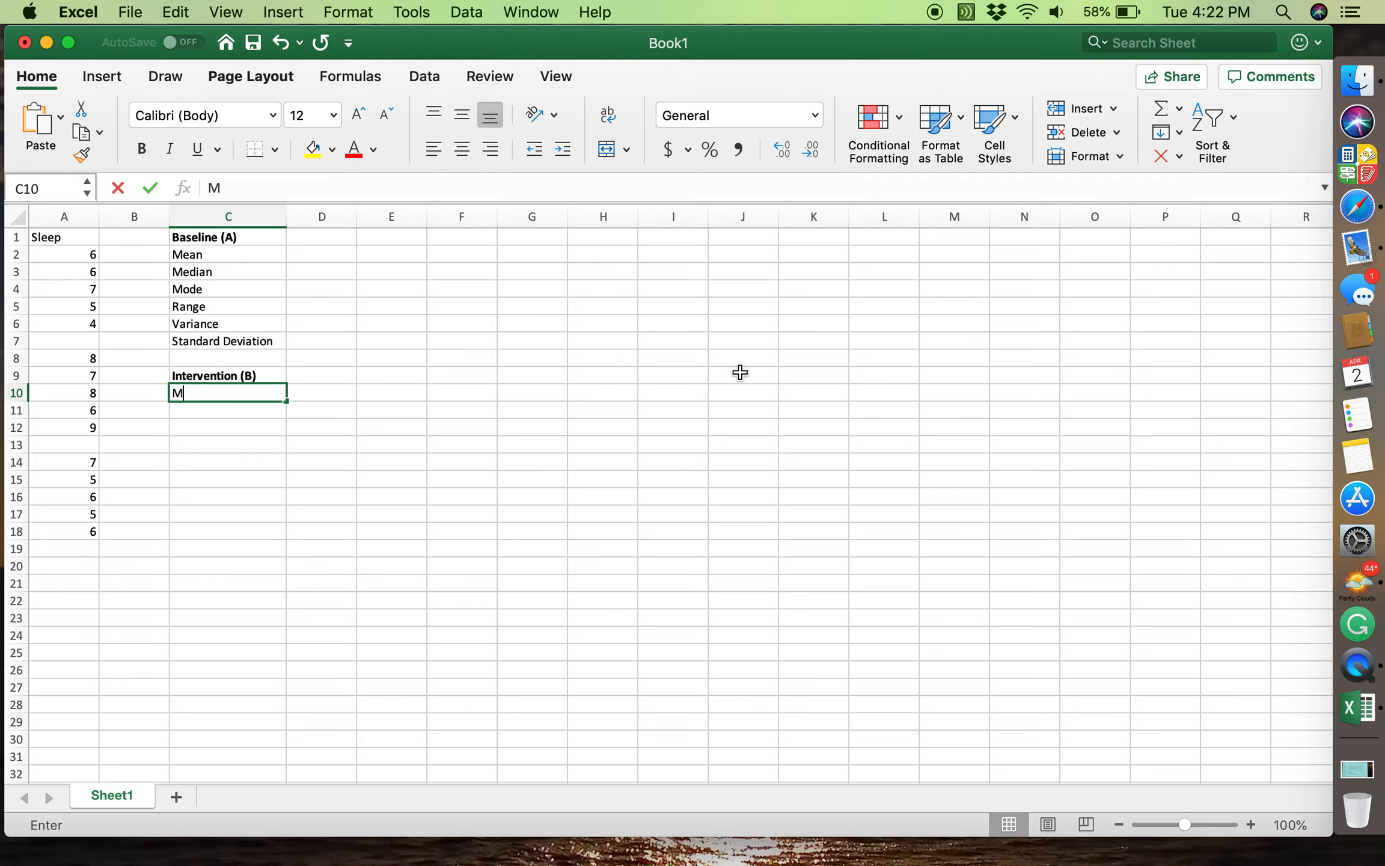
pyautogui.press('Return')
pyautogui.write('Median')
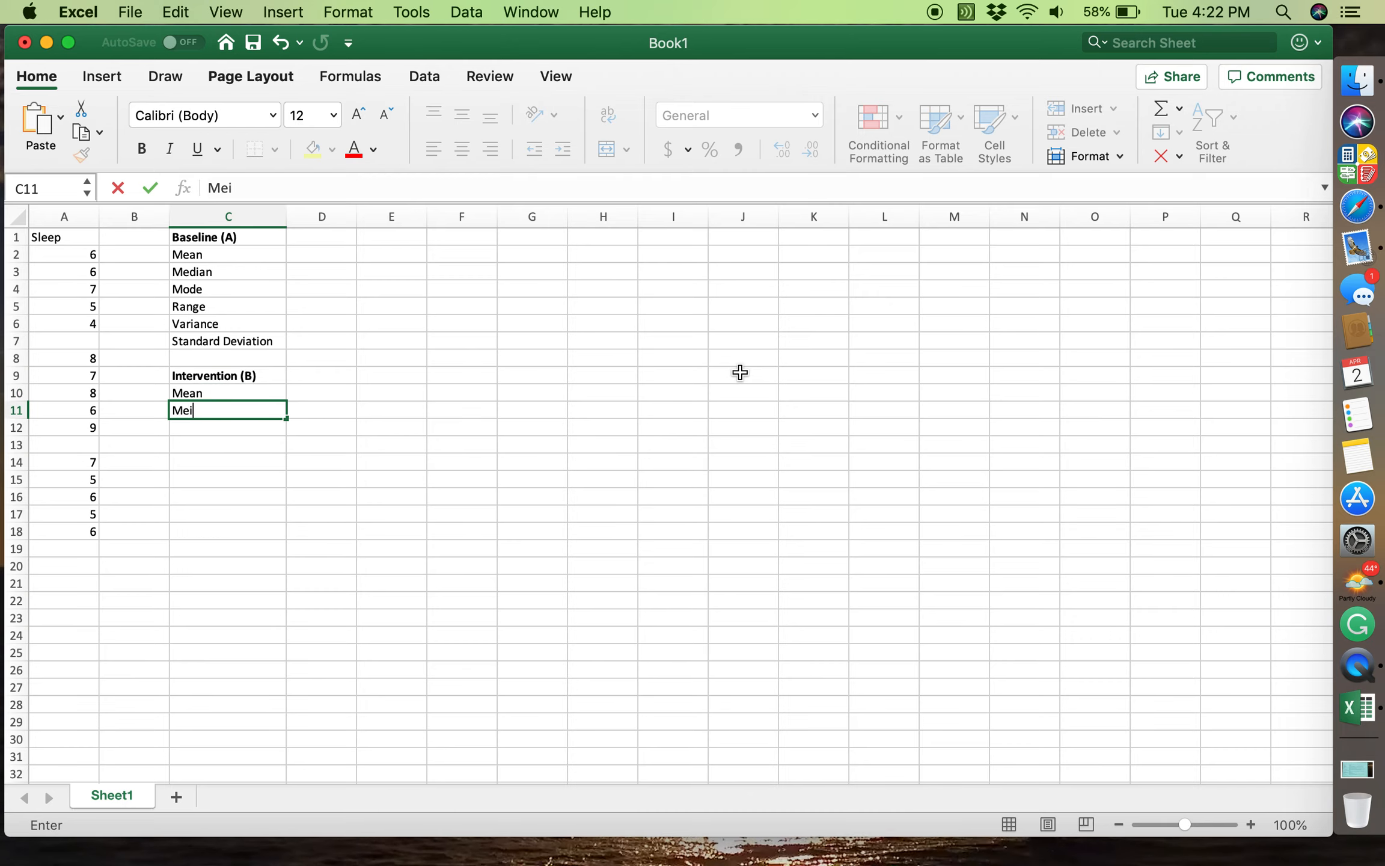
pyautogui.press('Return')
pyautogui.write('Mode')
pyautogui.press('Return')
pyautogui.press('Up')
pyautogui.press('Up')
pyautogui.press('Up')
pyautogui.press('Down')
pyautogui.press('Down')
pyautogui.press('Down')
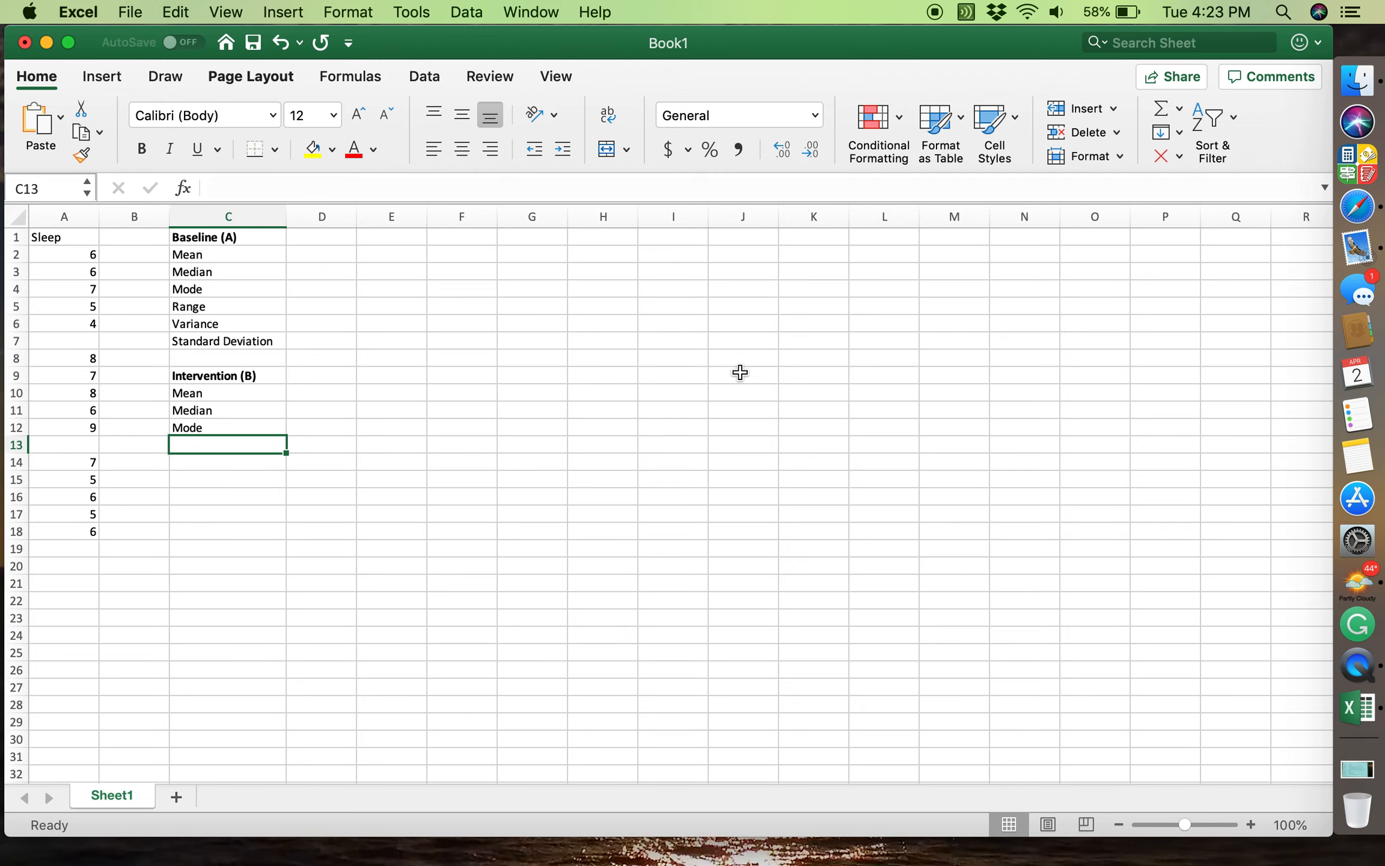
# Add the labels Range, Variance and Standard Deviation in cells C13 through C15 and check them over.
pyautogui.write('Range')
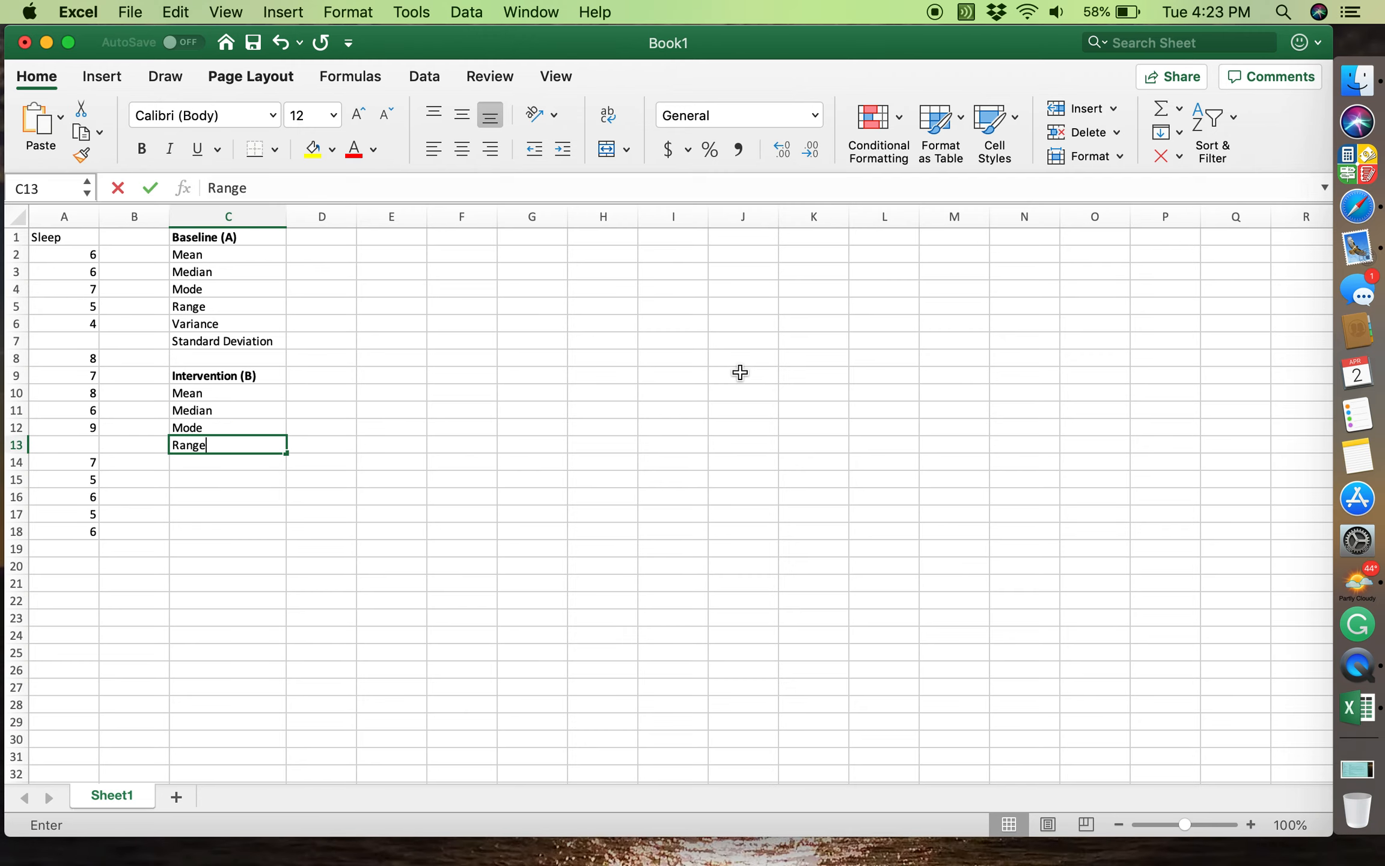
pyautogui.press('Return')
pyautogui.write('Variance')
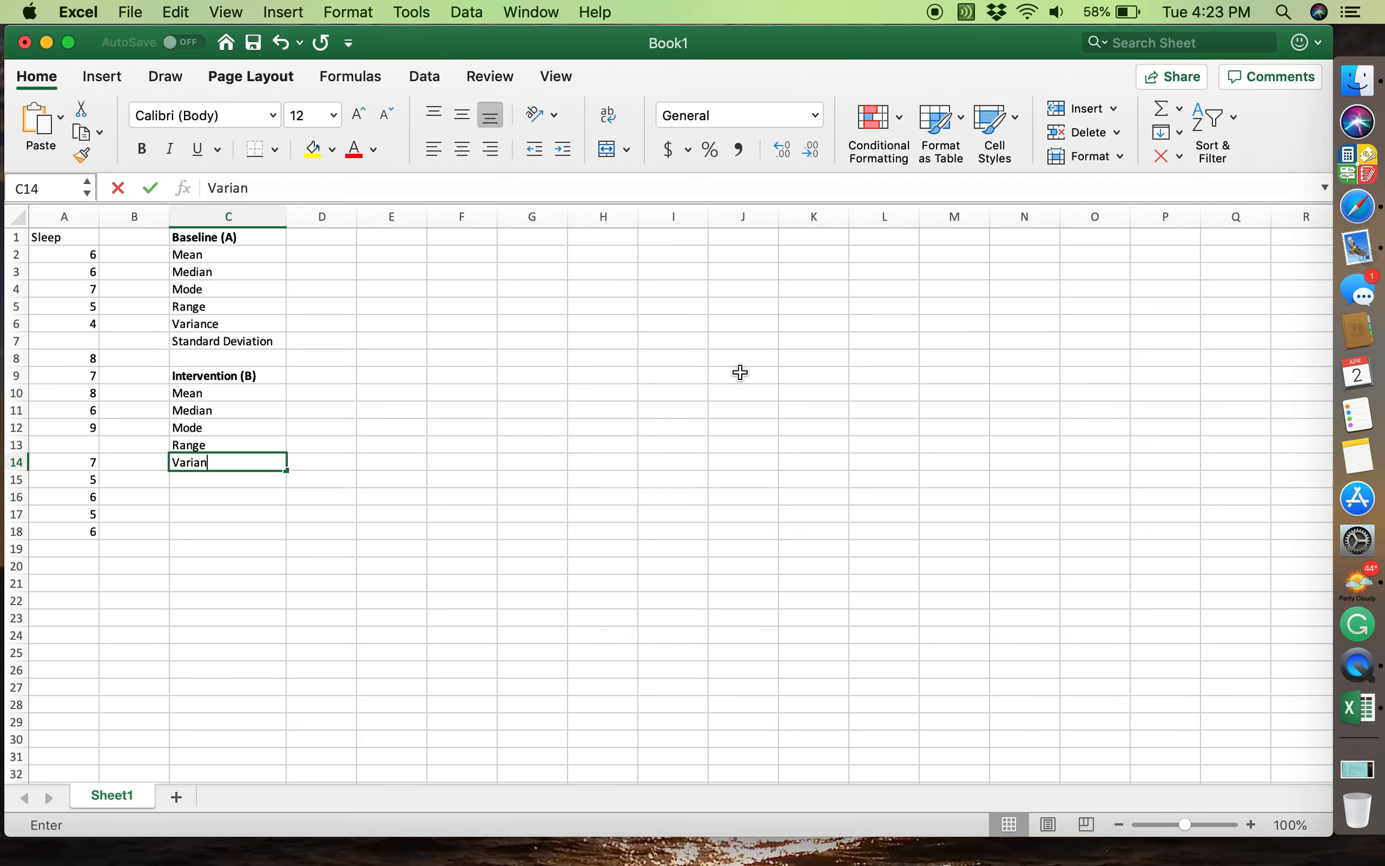
pyautogui.press('Return')
pyautogui.write('Stan')
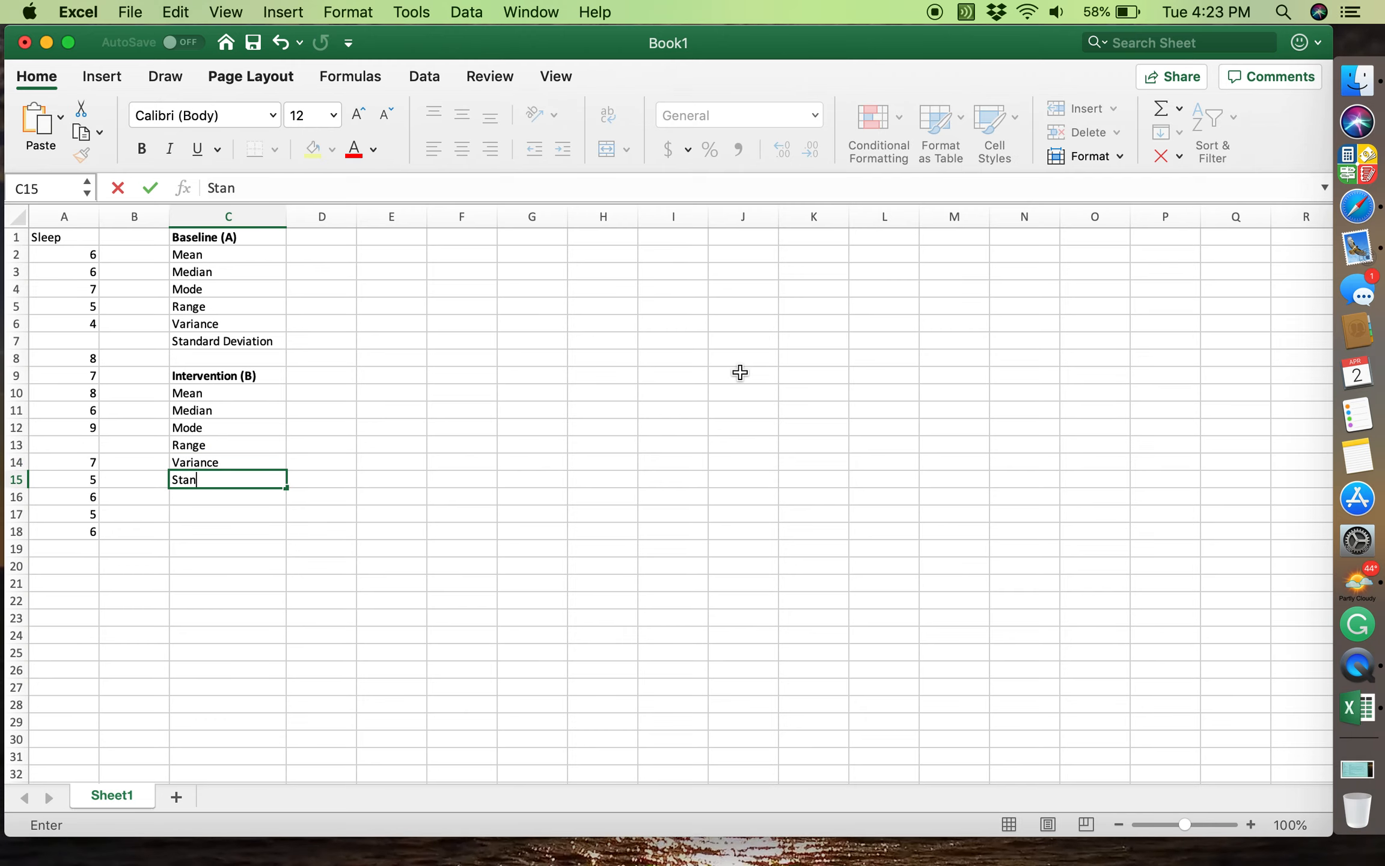
pyautogui.write('dard Deviation')
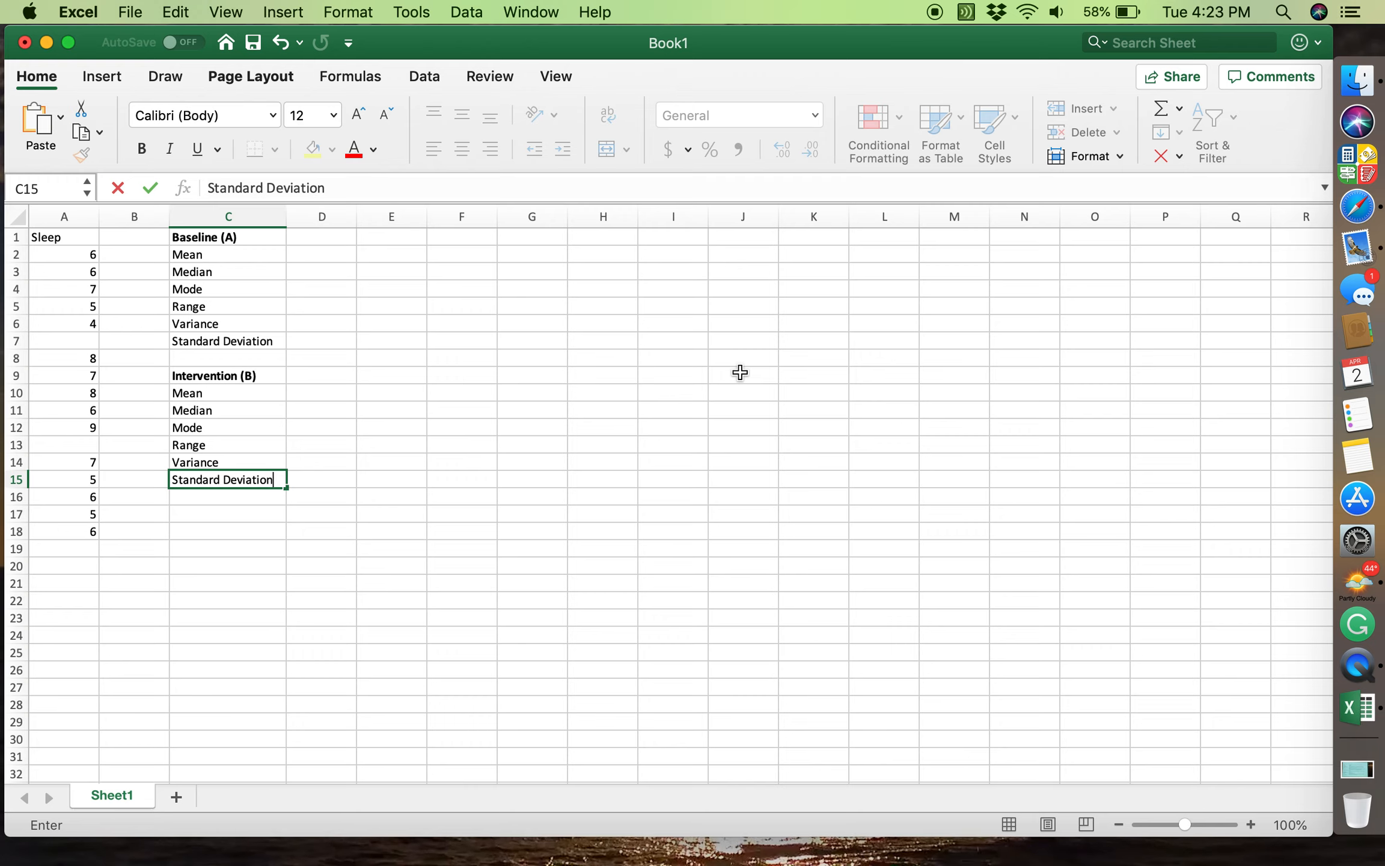
pyautogui.press('Return')
pyautogui.press('Up')
pyautogui.press('Up')
pyautogui.press('Up')
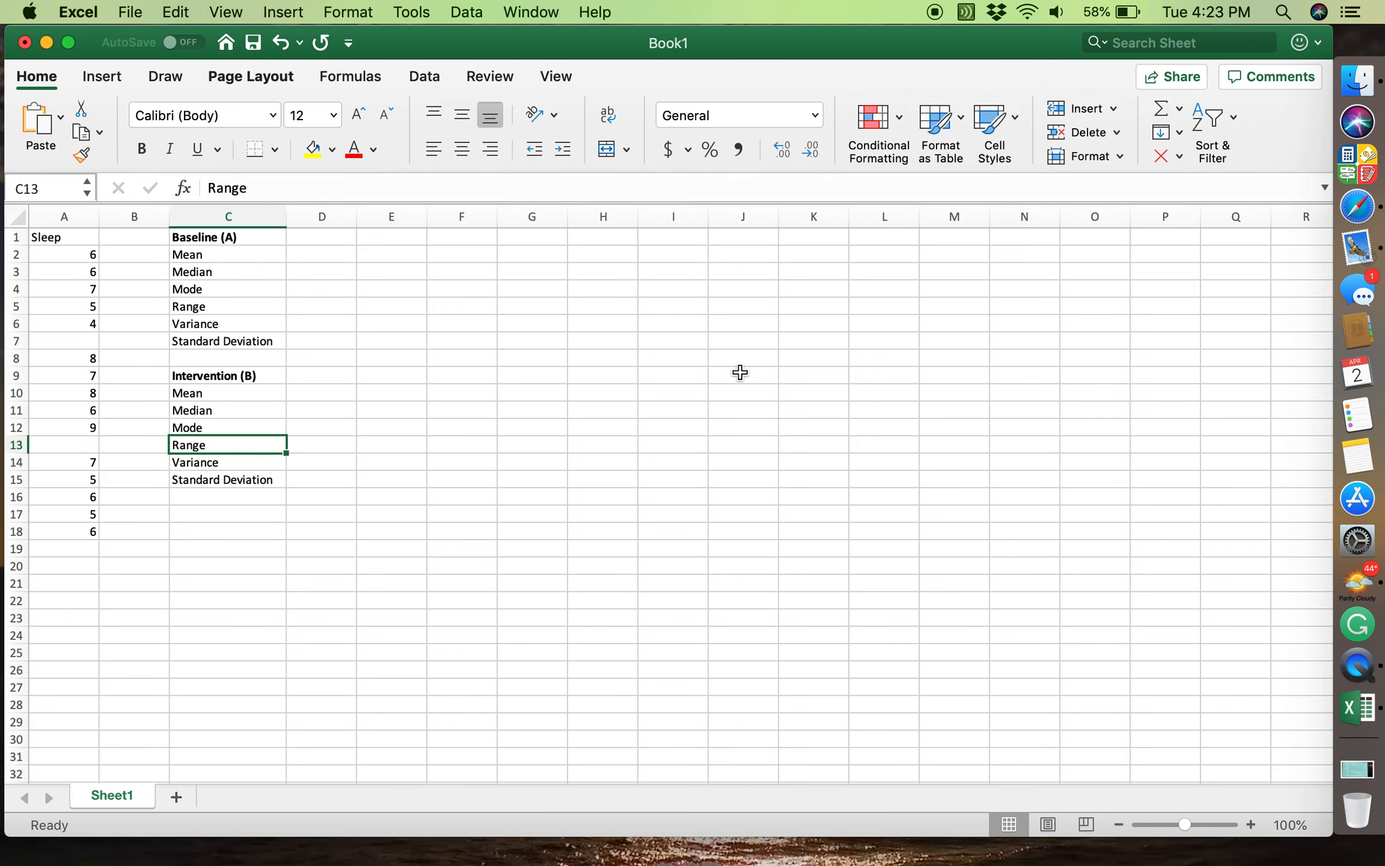
pyautogui.press('Down')
pyautogui.press('Down')
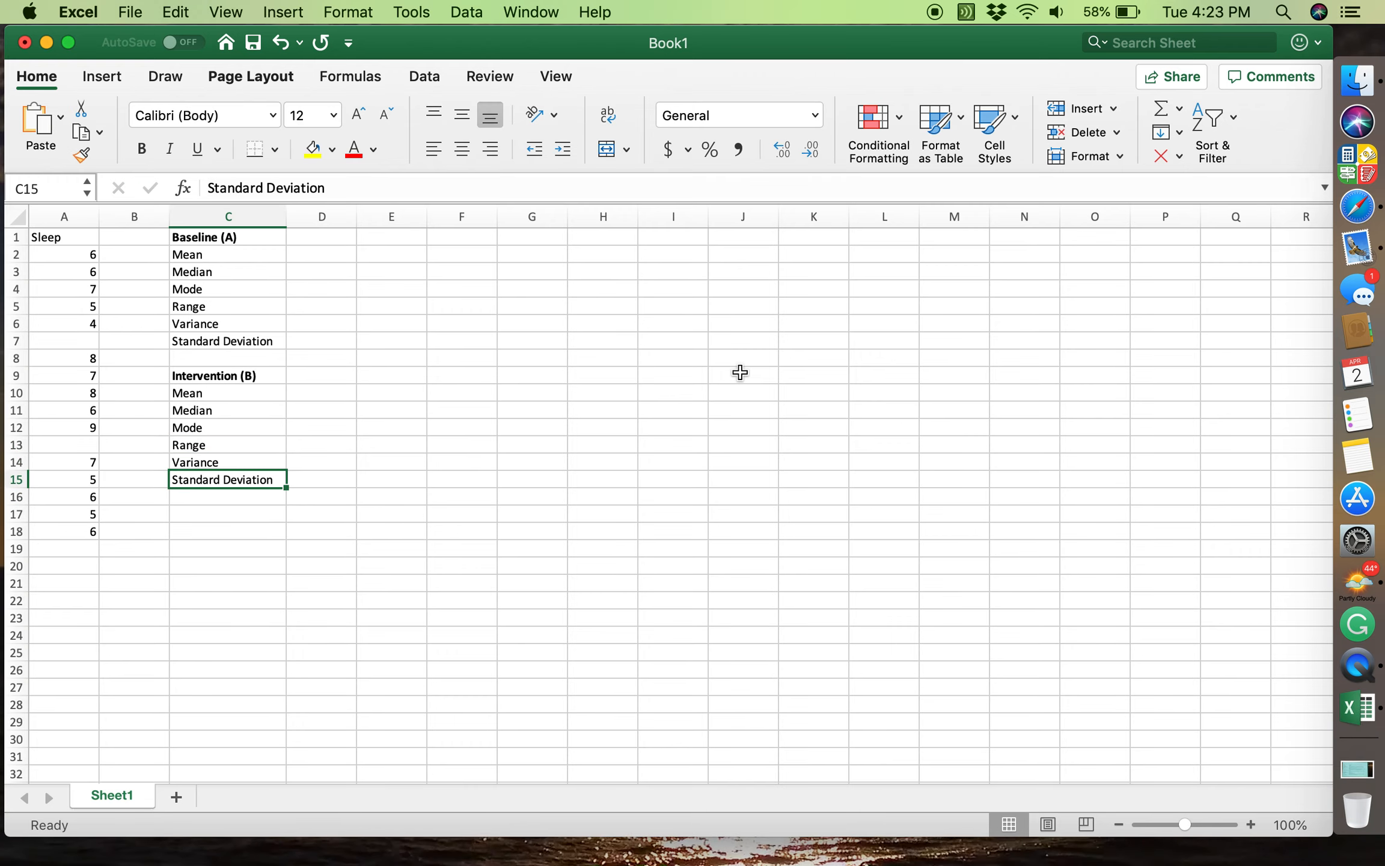
# Enter the heading "Follow-Up (A)" in cell C17, one blank row below the intervention labels, and make it bold.
pyautogui.press('Down')
pyautogui.press('Down')
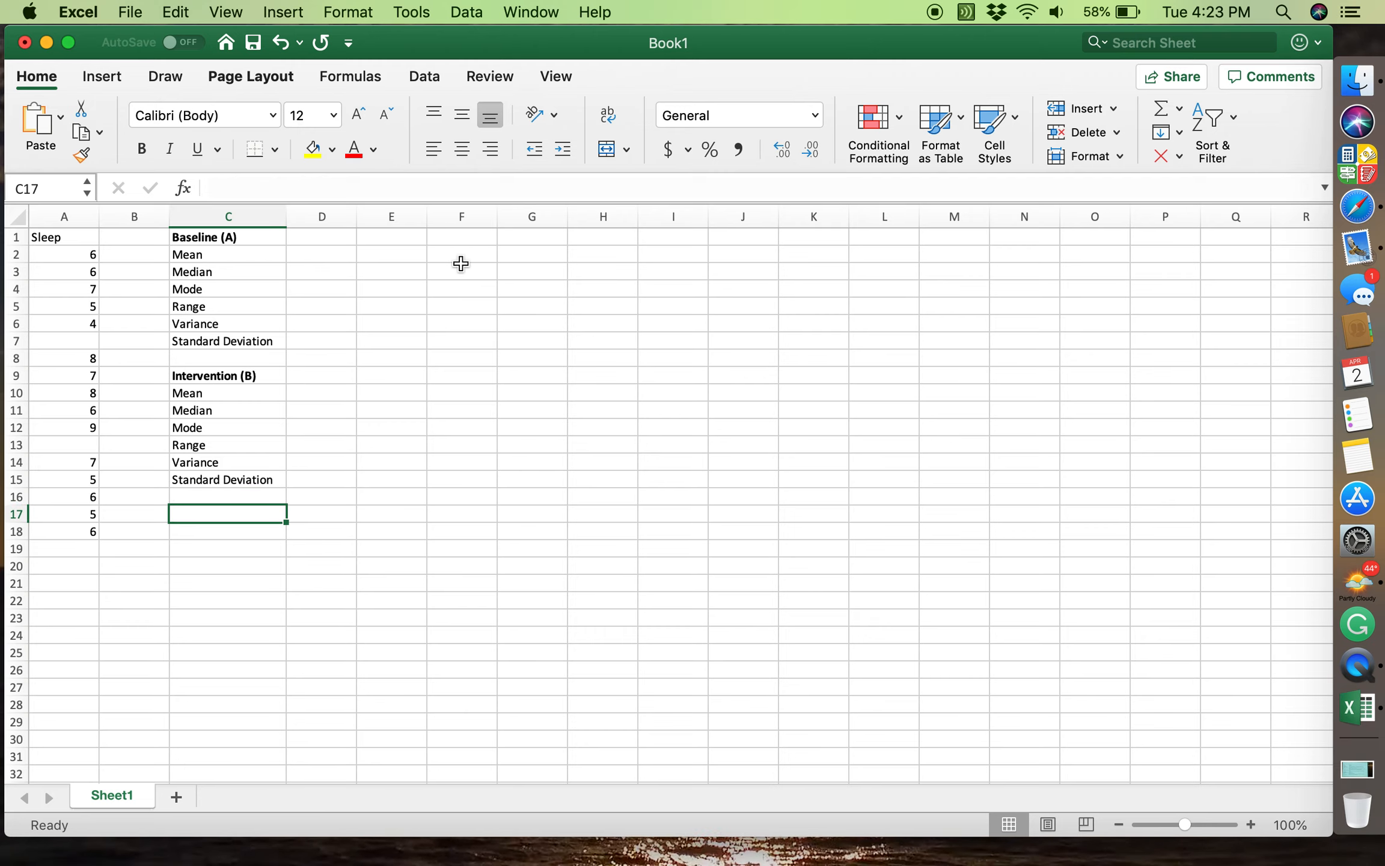
pyautogui.write('Follow')
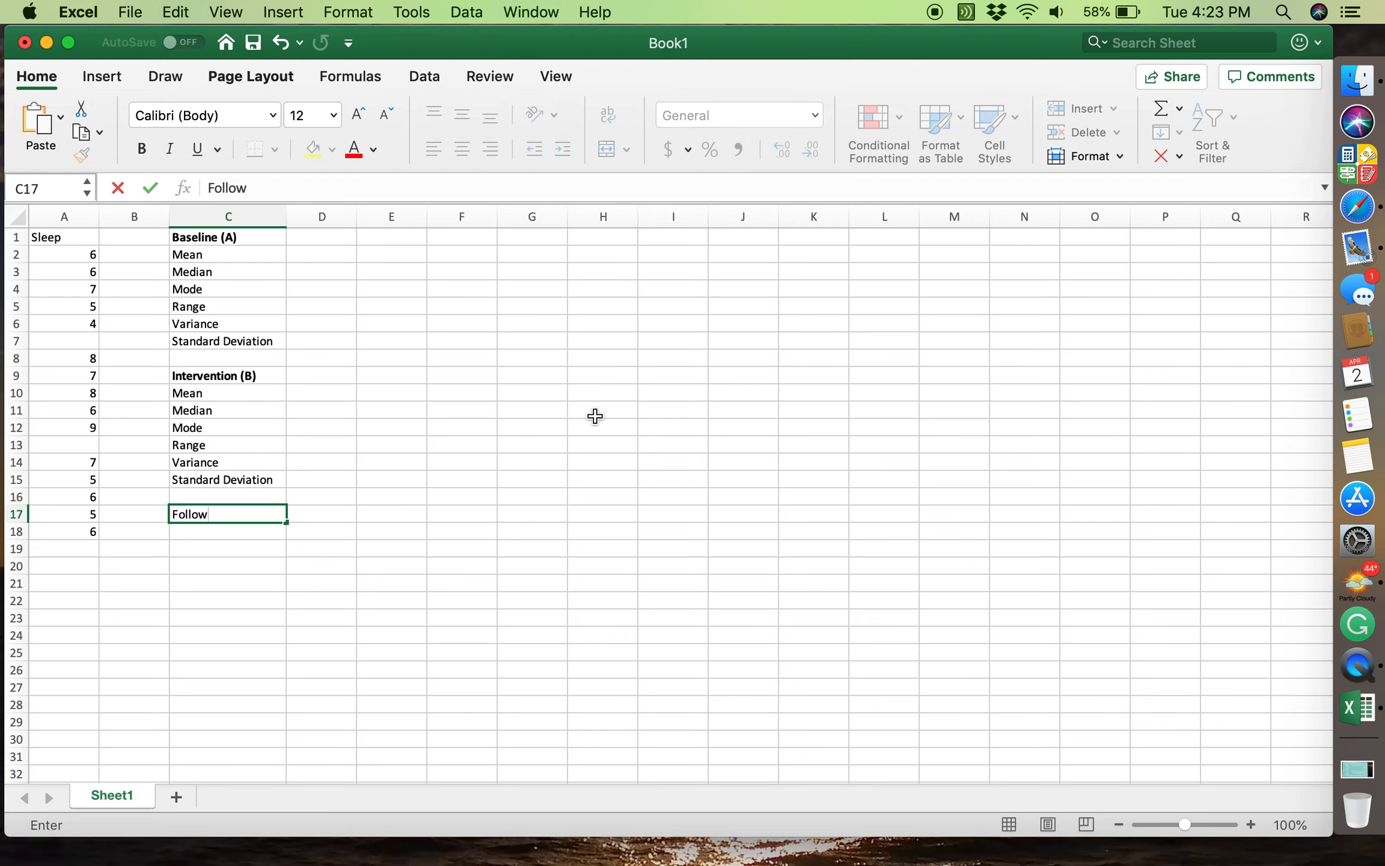
pyautogui.write('-UP')
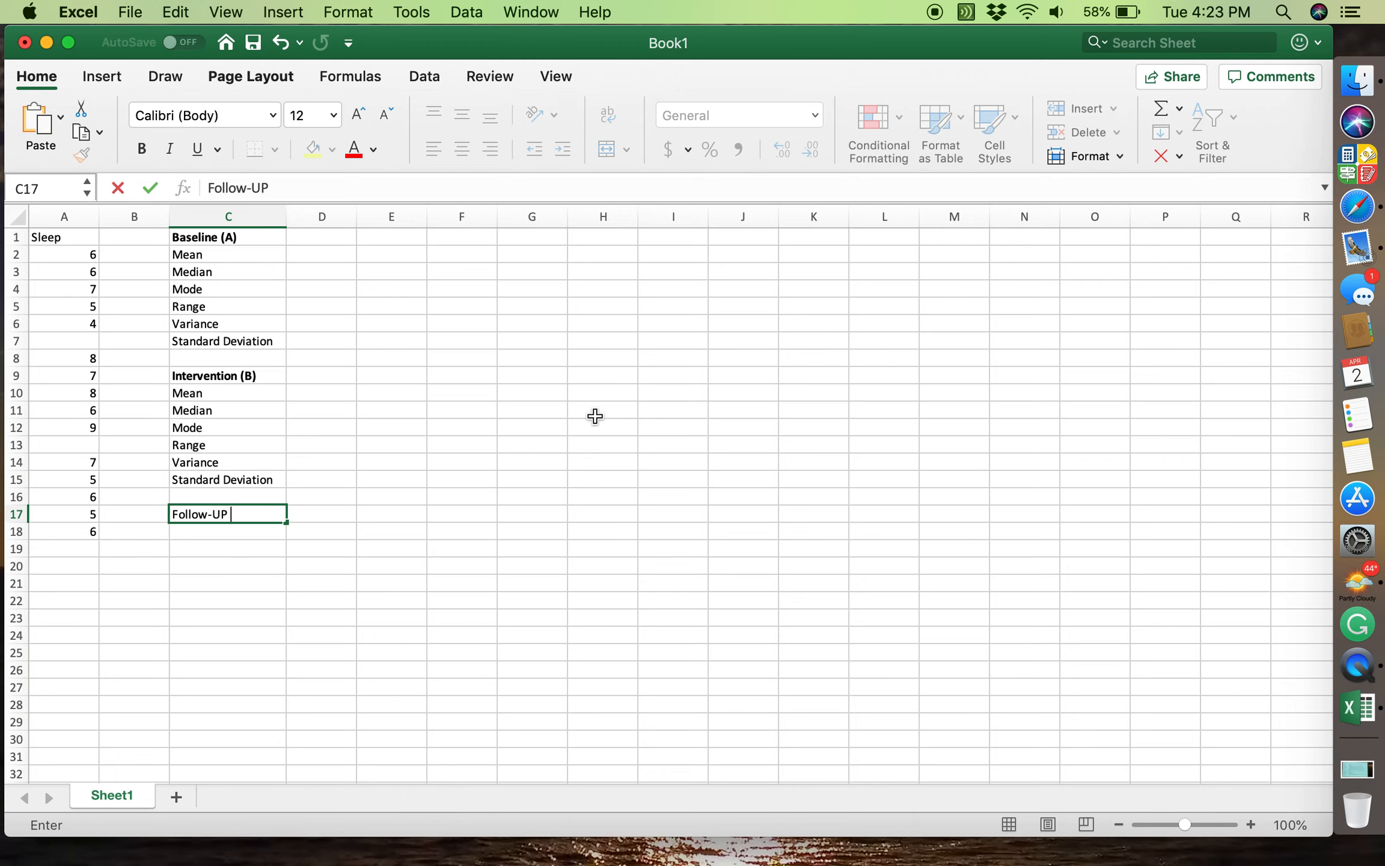
pyautogui.press('BackSpace')
pyautogui.press('BackSpace')
pyautogui.write('p (A)')
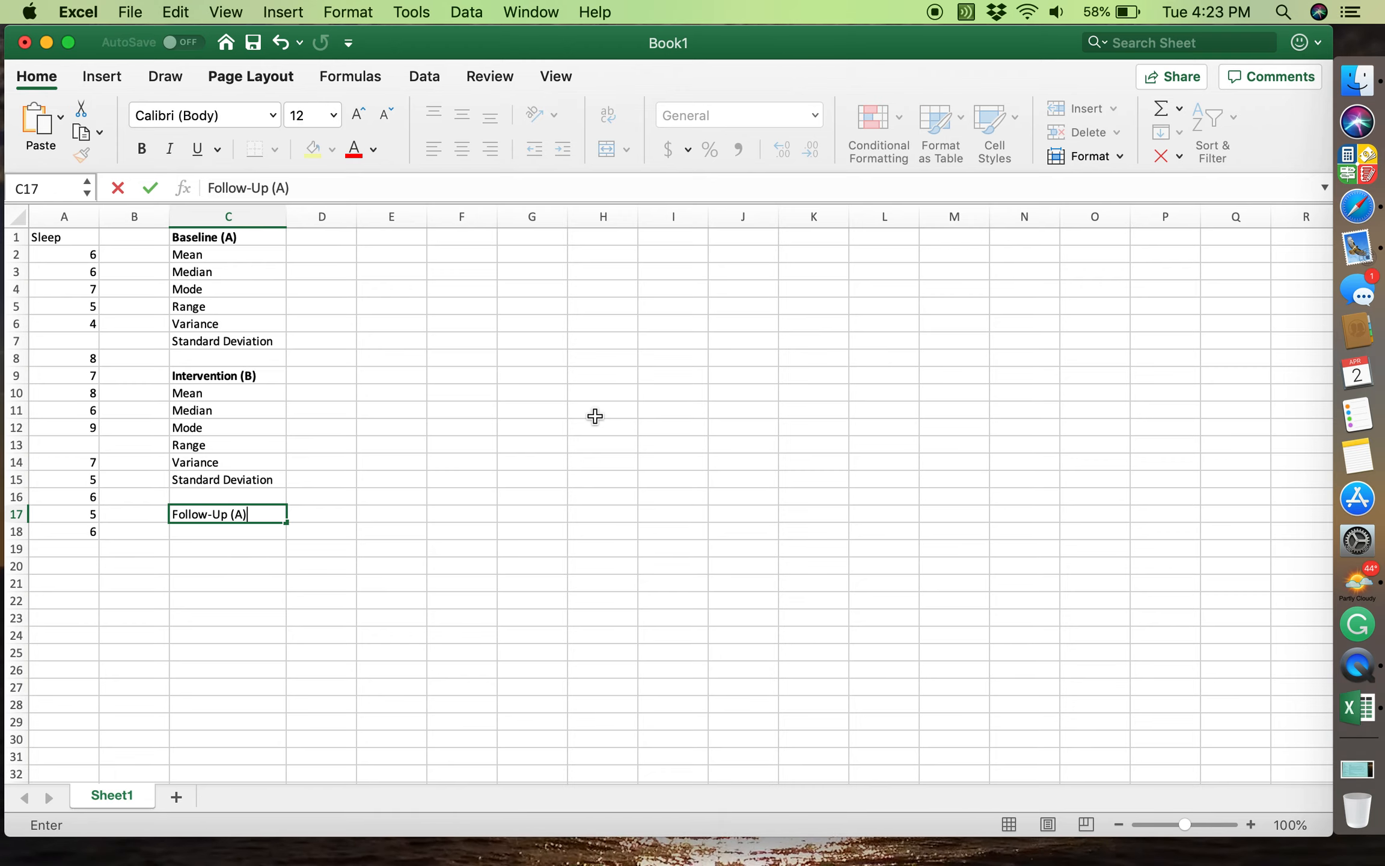
pyautogui.press('Return')
pyautogui.press('Up')
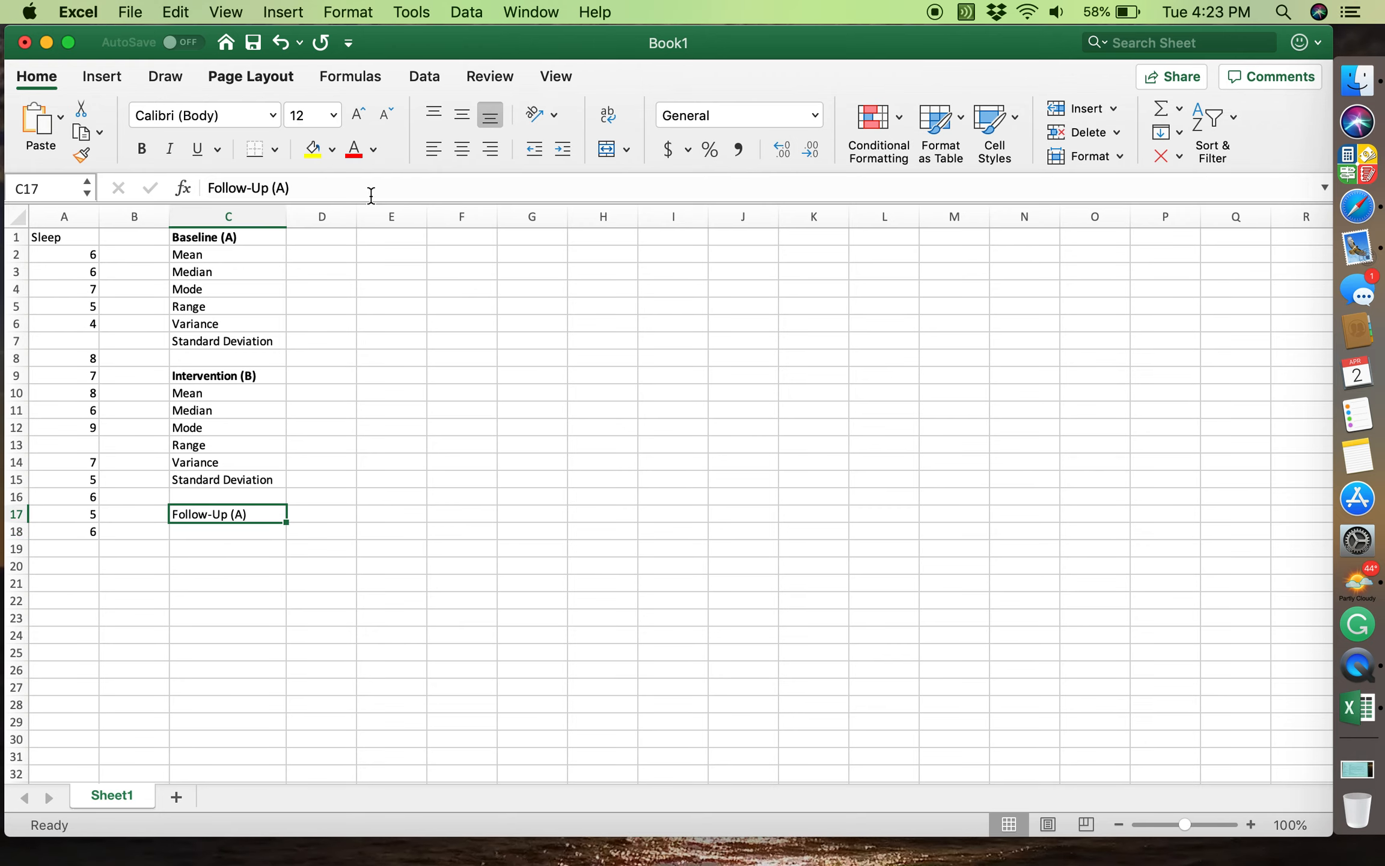
pyautogui.click(140, 147)
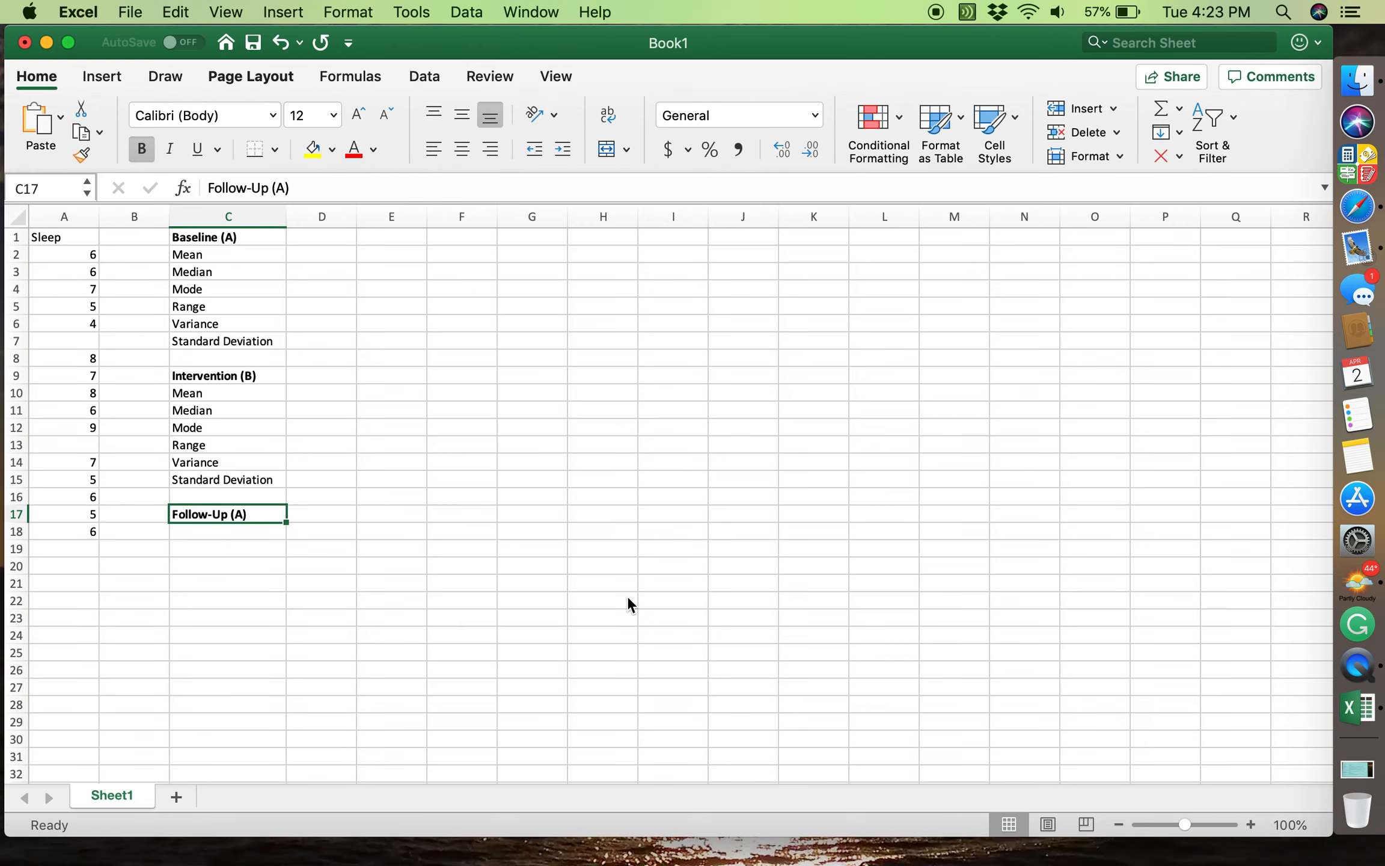
# List the labels Mean, Median and Mode in cells C18 through C20 under the Follow-Up (A) heading.
pyautogui.press('Down')
pyautogui.write('Mean')
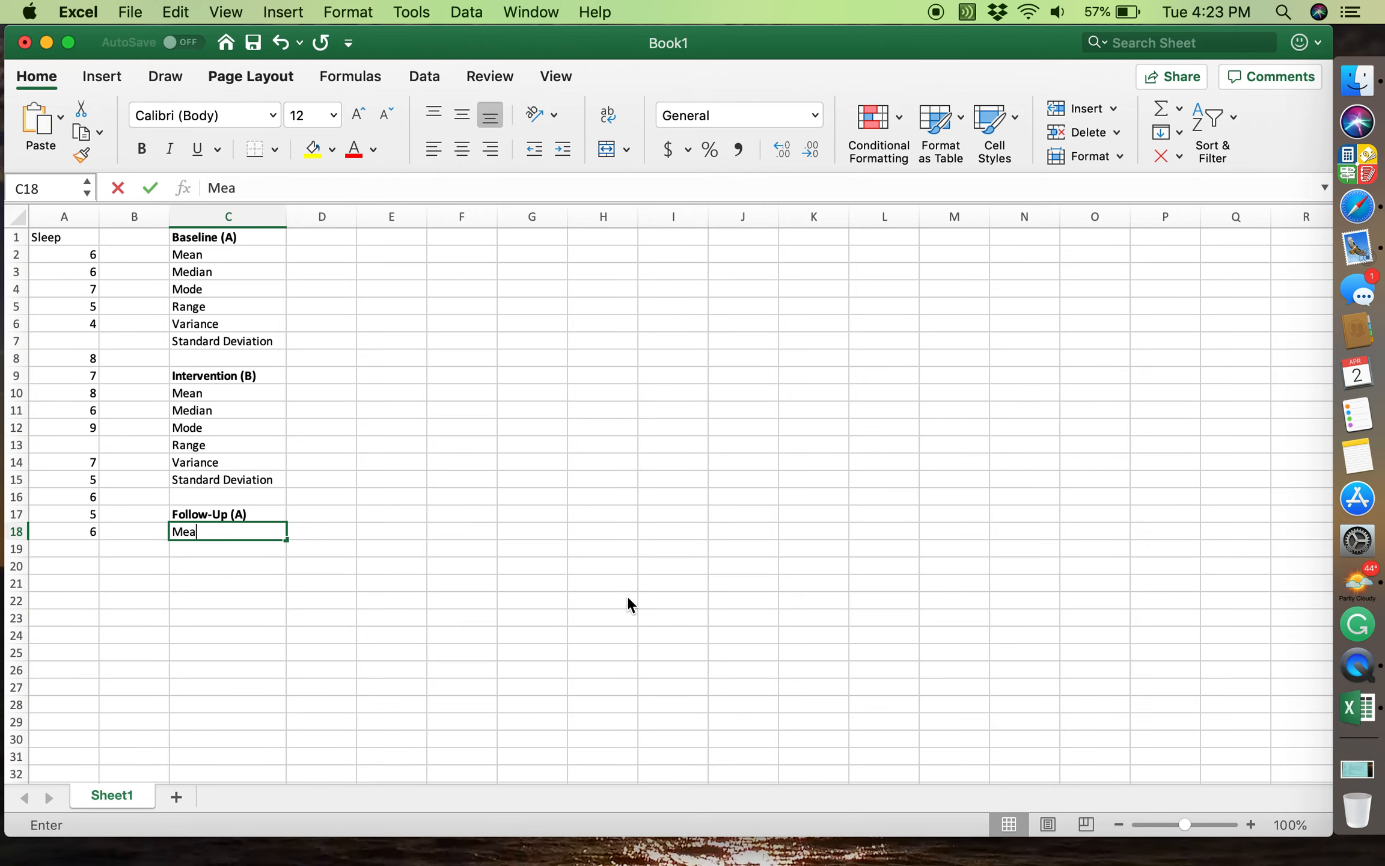
pyautogui.press('Return')
pyautogui.write('Median')
pyautogui.press('Return')
pyautogui.write('Mode')
pyautogui.press('Return')
pyautogui.press('Return')
pyautogui.press('Up')
# Add the labels Range, Variance and Standard Deviation in cells C21 through C23.
pyautogui.write('Range')
pyautogui.press('Return')
pyautogui.write('Variance')
pyautogui.press('Return')
pyautogui.write('Sta')
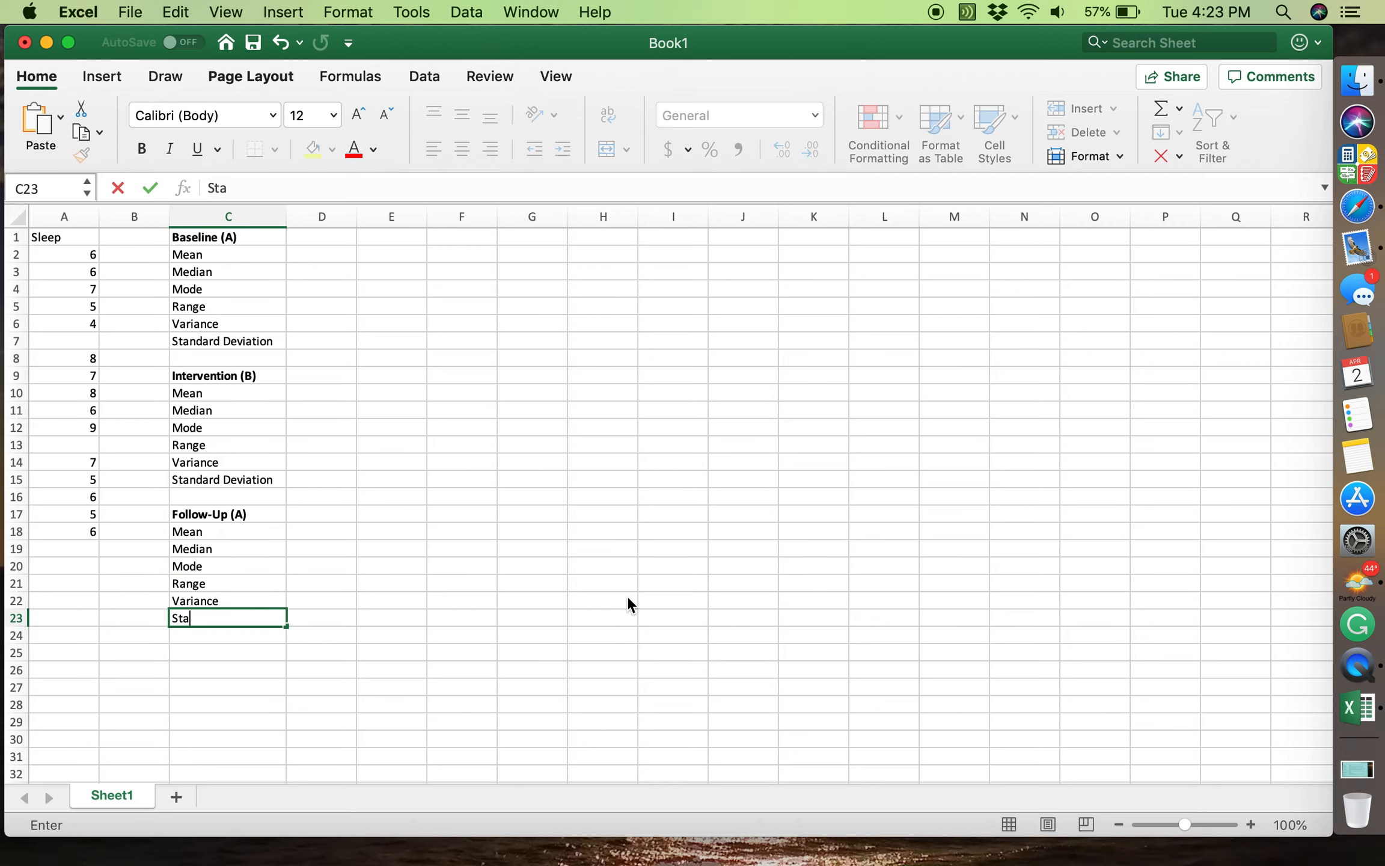
pyautogui.write('ndard Deviation')
pyautogui.press('Return')
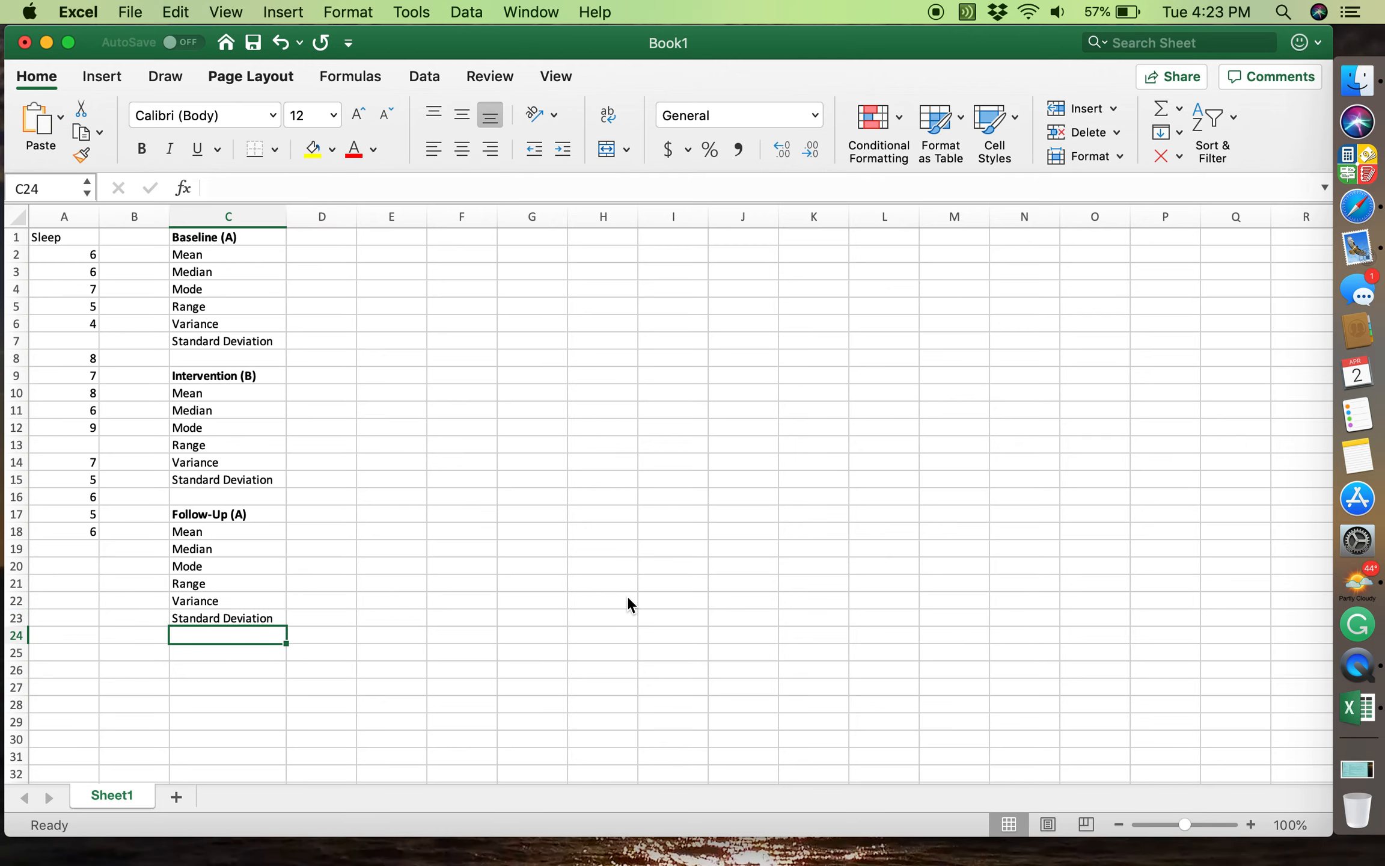
# Review the three blocks of labels and the baseline sleep values, finishing at cell D2 beside the baseline Mean label.
pyautogui.press('Up')
pyautogui.press('Up')
pyautogui.press('Up')
pyautogui.press('Up')
pyautogui.press('Up')
pyautogui.press('Up')
pyautogui.press('Up')
pyautogui.press('Up')
pyautogui.press('Up')
pyautogui.press('Up')
pyautogui.press('Up')
pyautogui.press('Up')
pyautogui.press('Up')
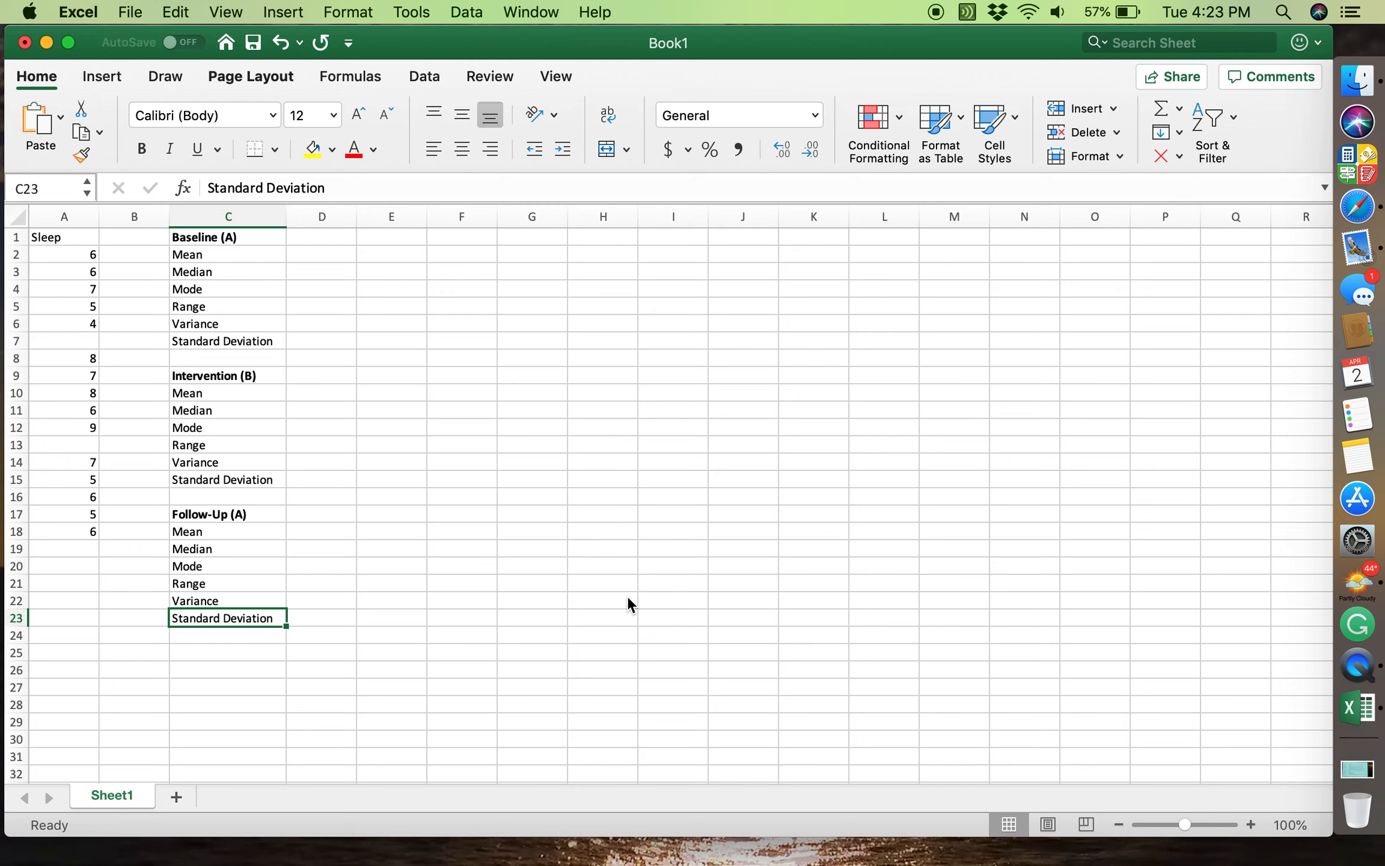
pyautogui.press('Up')
pyautogui.press('Up')
pyautogui.press('Up')
pyautogui.press('Up')
pyautogui.press('Up')
pyautogui.press('Up')
pyautogui.press('Up')
pyautogui.press('Up')
pyautogui.press('Up')
pyautogui.press('Up')
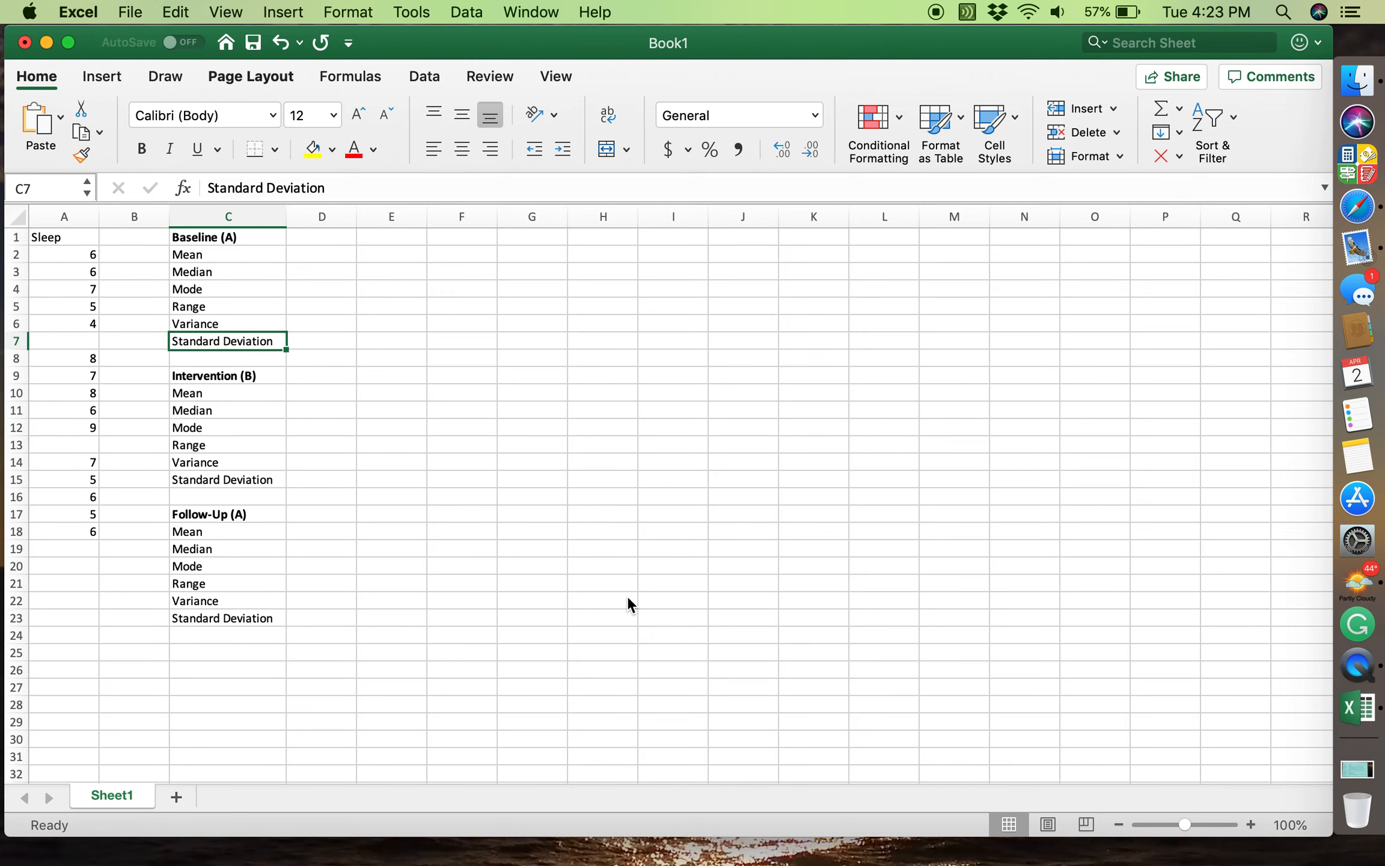
pyautogui.press('Right')
pyautogui.press('Down')
pyautogui.press('Down')
pyautogui.press('Down')
pyautogui.press('Down')
pyautogui.press('Down')
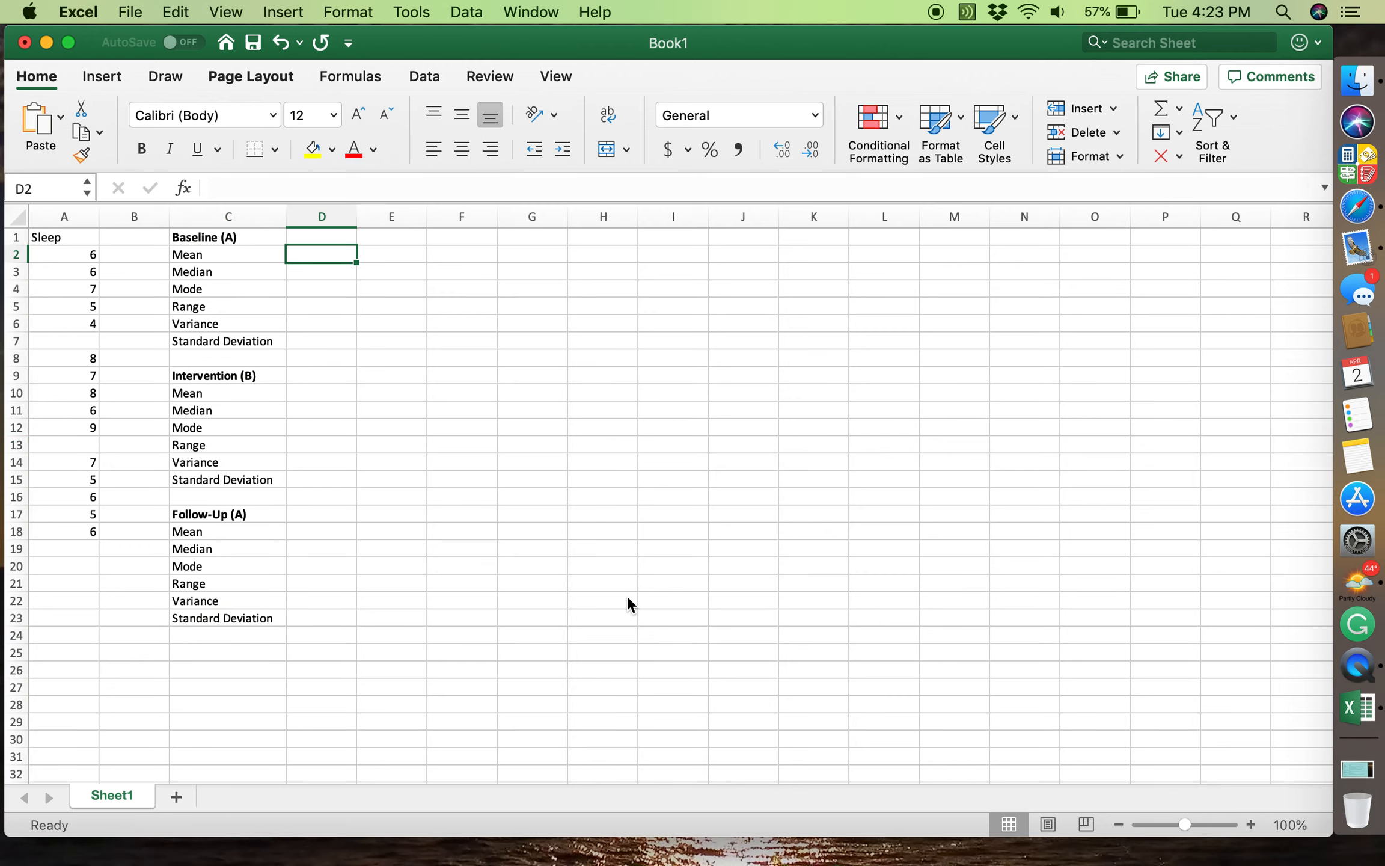
pyautogui.press('Up')
pyautogui.press('Up')
pyautogui.press('Up')
pyautogui.press('Up')
pyautogui.press('Up')
pyautogui.press('Left')
pyautogui.press('Down')
pyautogui.press('Down')
pyautogui.press('Down')
pyautogui.press('Down')
pyautogui.press('Down')
pyautogui.press('Down')
pyautogui.press('Up')
pyautogui.press('Up')
pyautogui.press('Left')
pyautogui.press('Left')
pyautogui.press('Up')
pyautogui.press('Up')
pyautogui.press('Up')
pyautogui.press('Up')
pyautogui.press('Down')
pyautogui.press('Right')
pyautogui.press('Right')
pyautogui.press('Right')
pyautogui.press('Left')
pyautogui.press('Right')
pyautogui.press('Left')
pyautogui.press('Left')
pyautogui.press('Left')
pyautogui.press('Right')
pyautogui.press('Right')
pyautogui.press('Right')
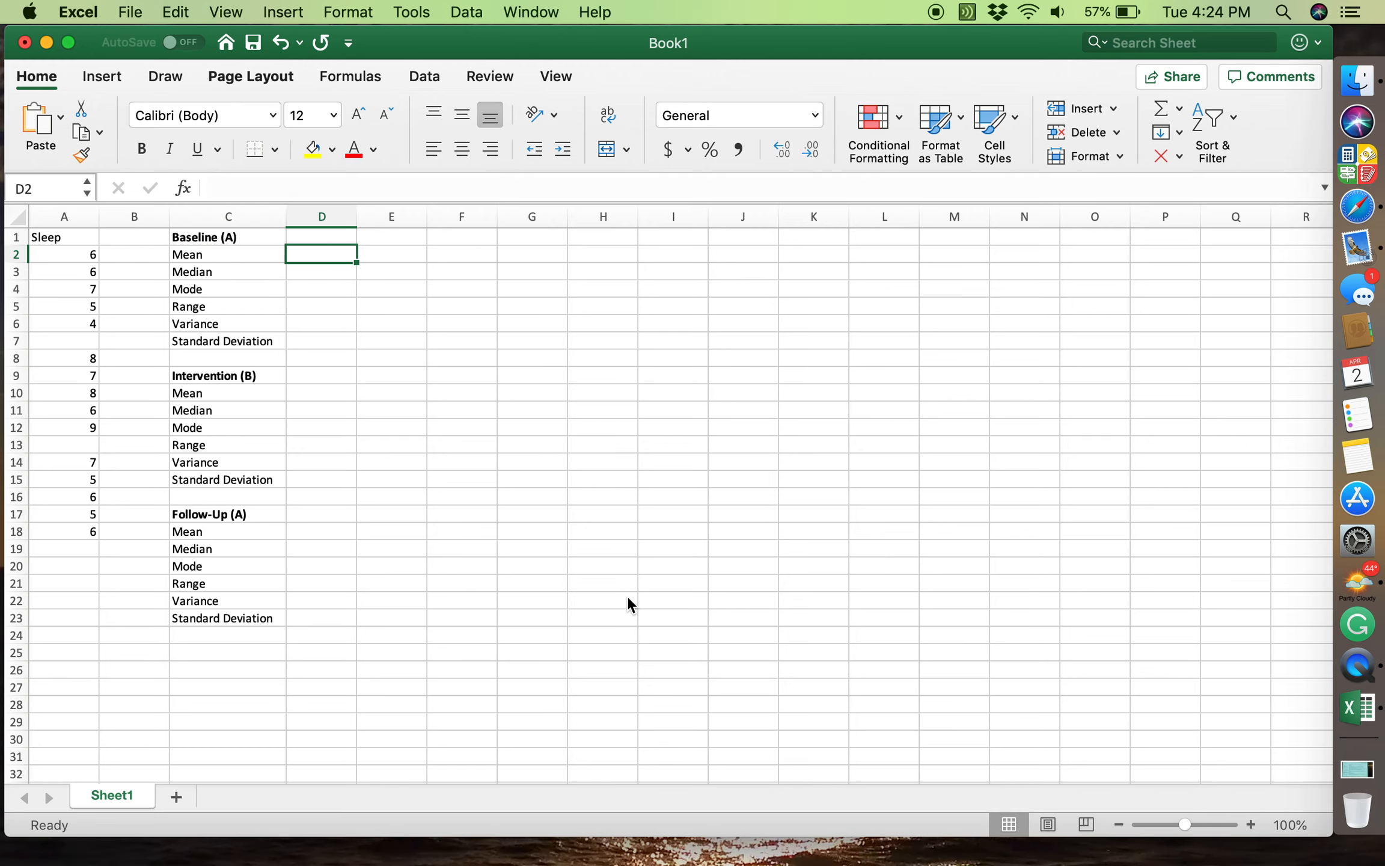
# Try averaging the whole sleep column with =average(A2:A18) in cell D2, and undo the entry.
pyautogui.write('=av')
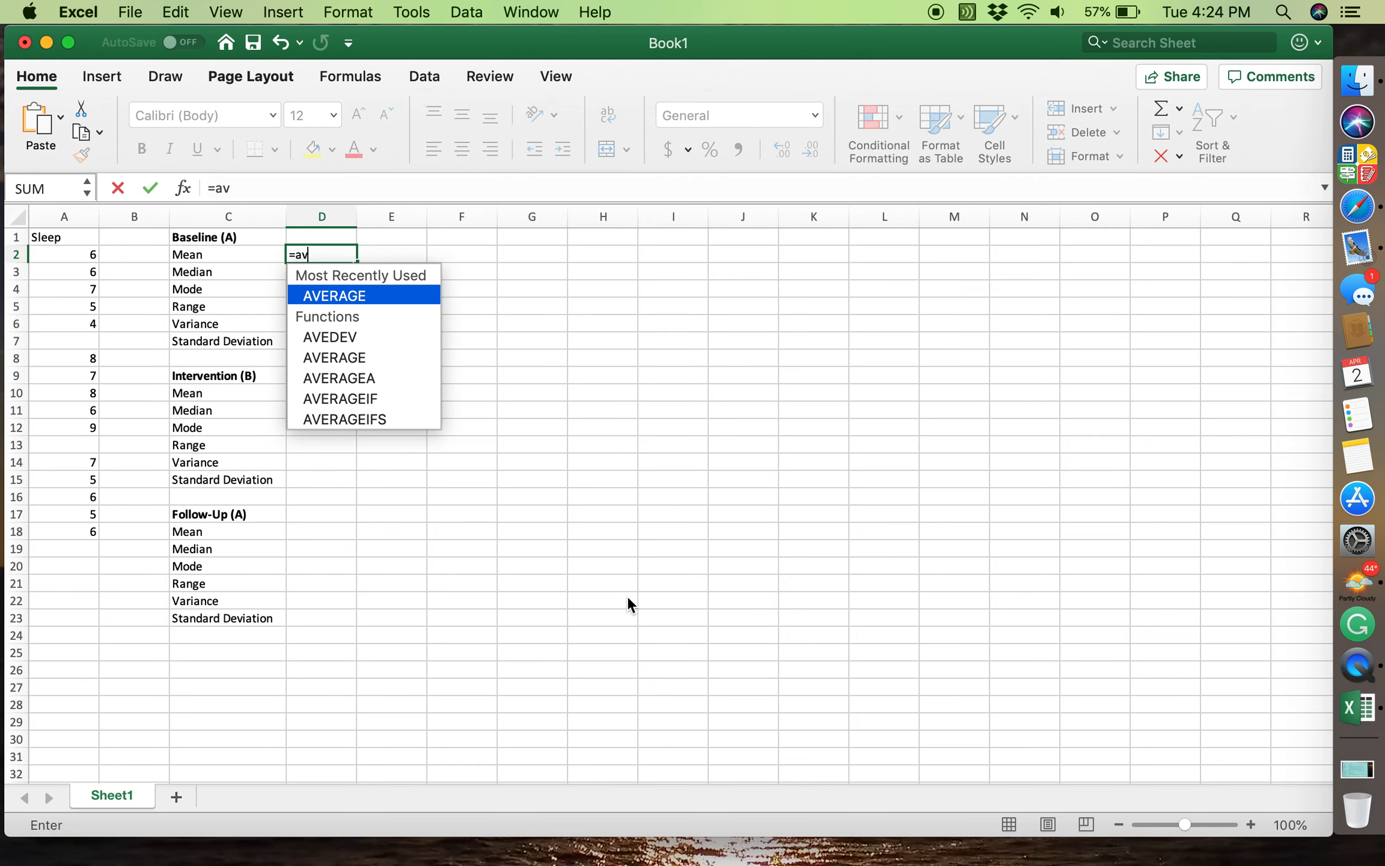
pyautogui.write('erage')
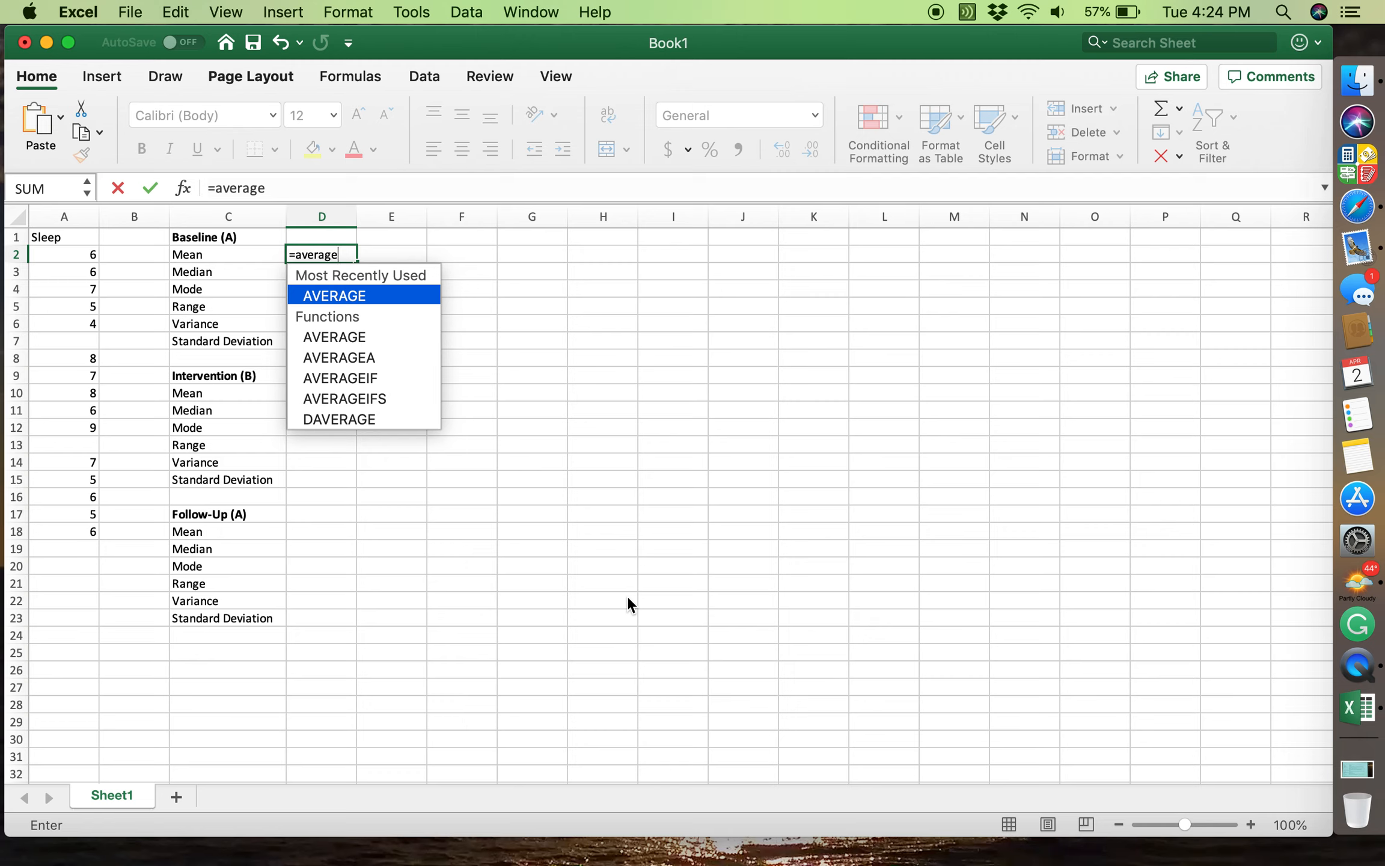
pyautogui.write('(')
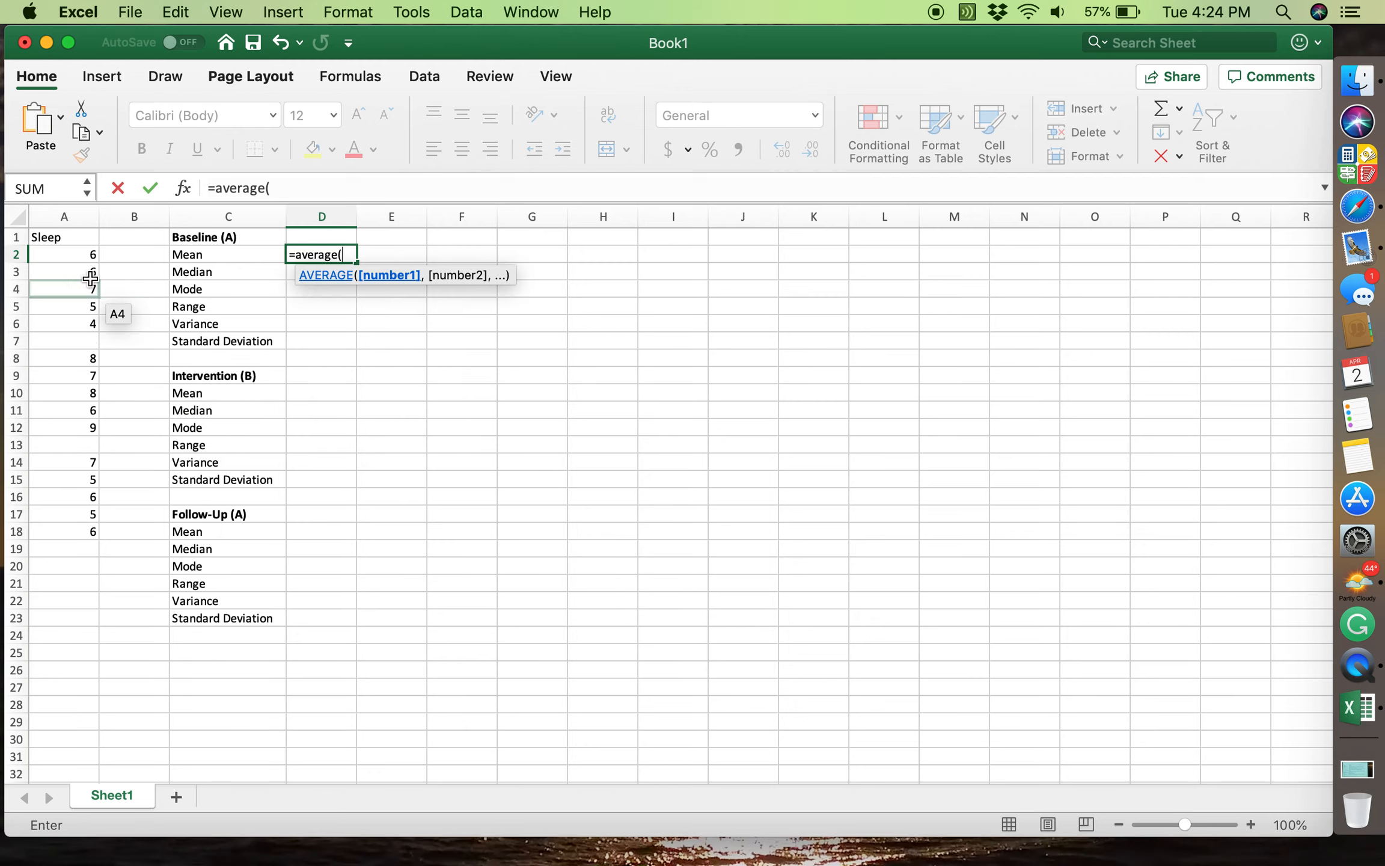
pyautogui.moveTo(80, 259); pyautogui.dragTo(87, 530)
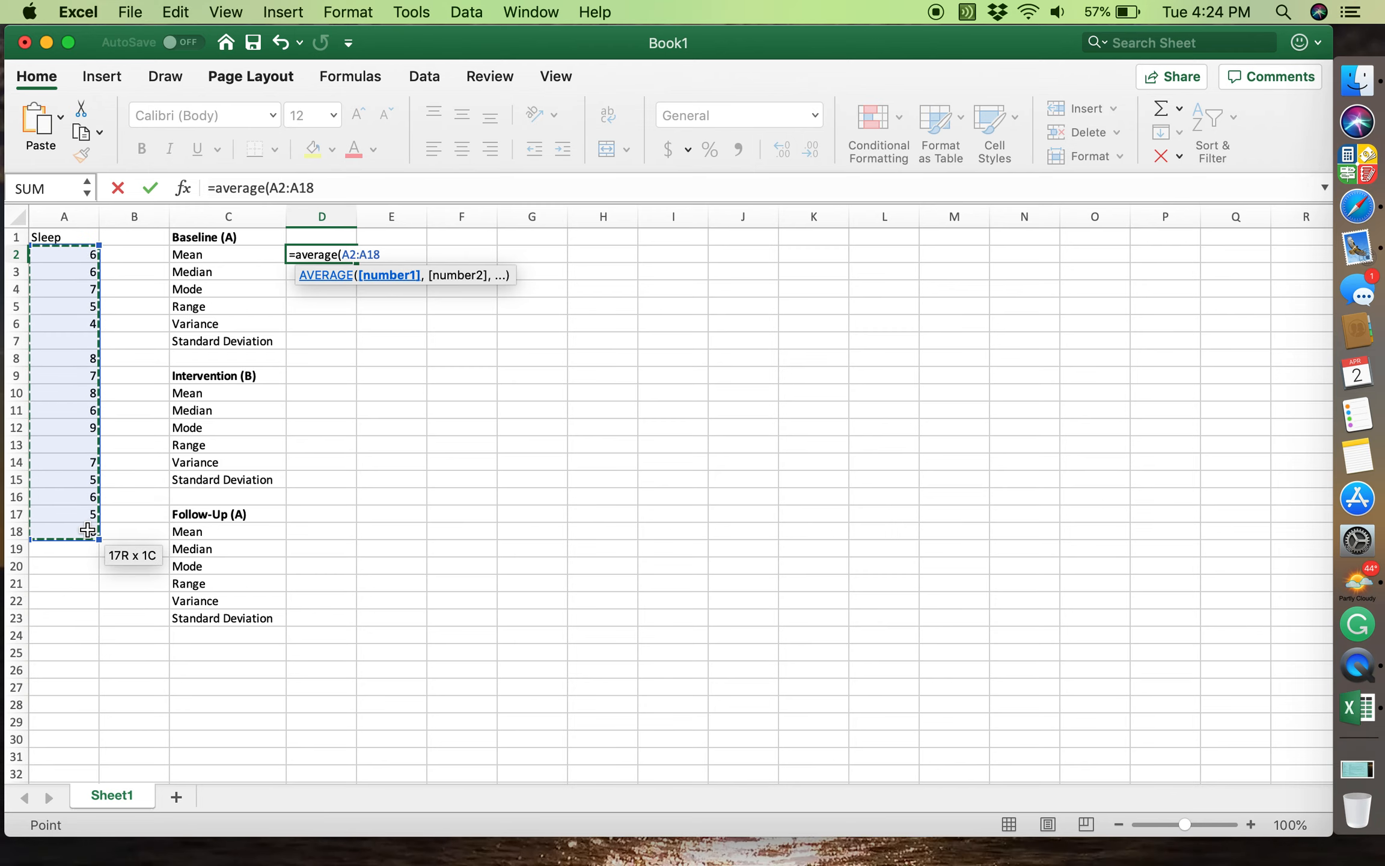
pyautogui.write(')')
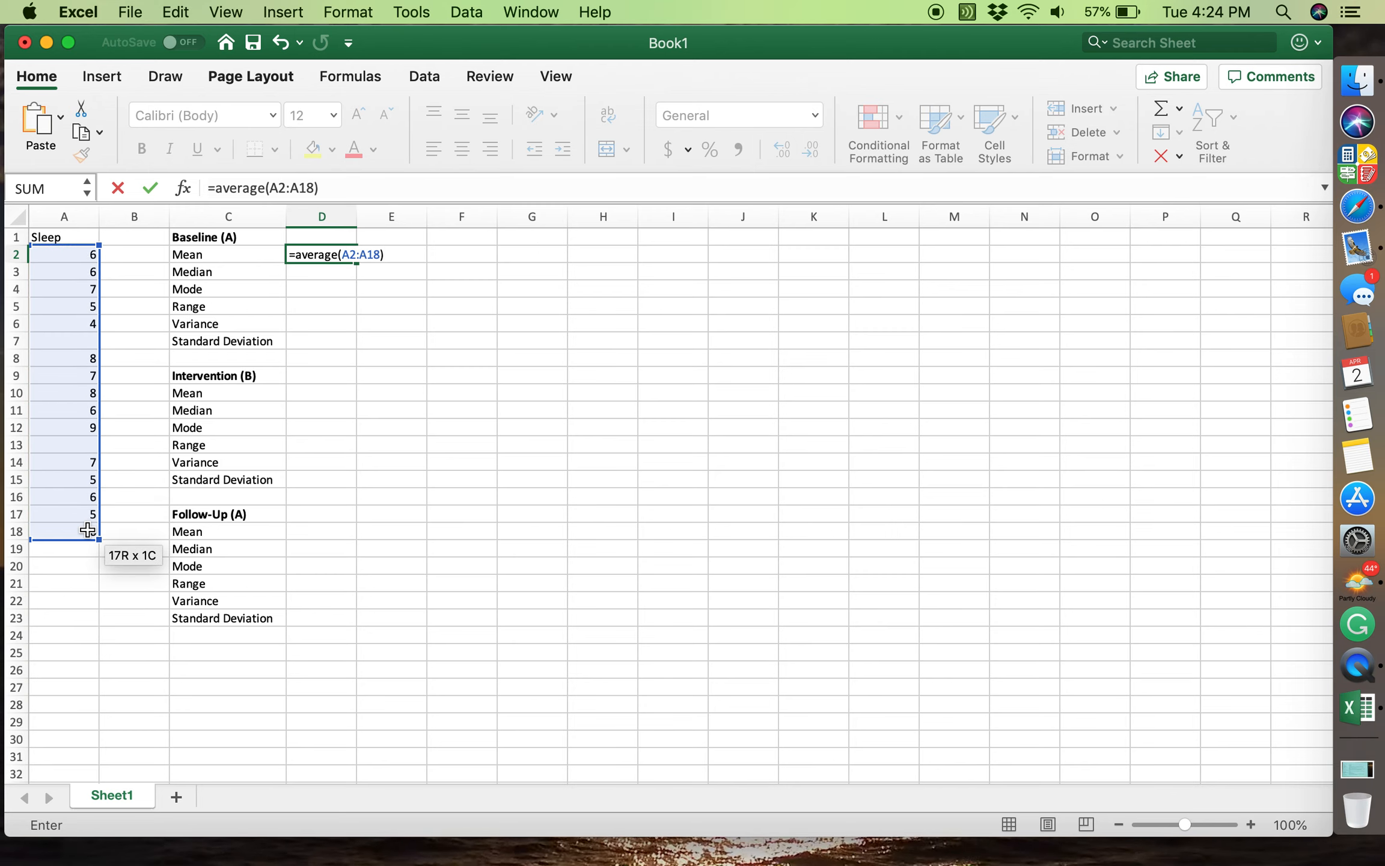
pyautogui.press('Return')
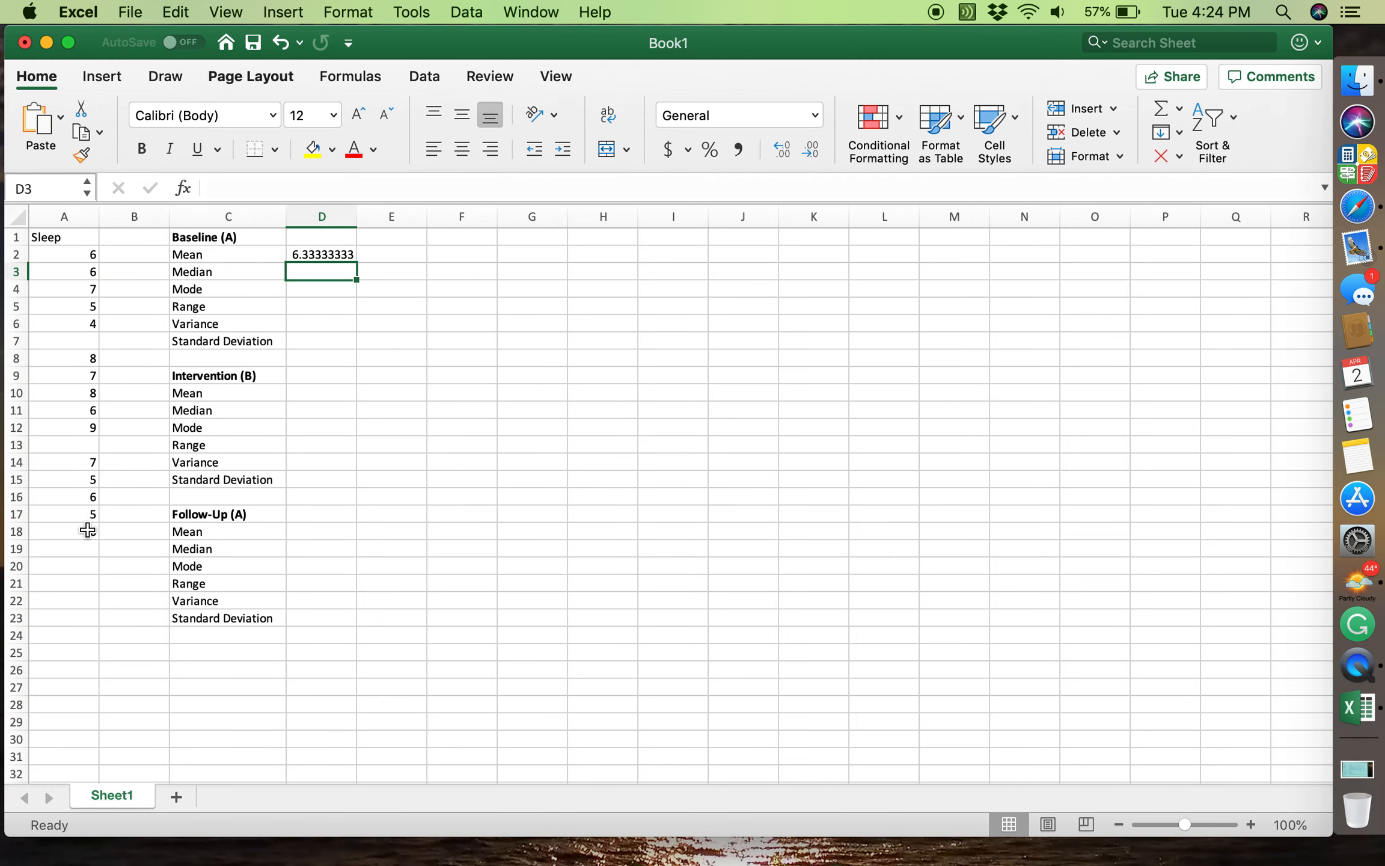
pyautogui.press('Up')
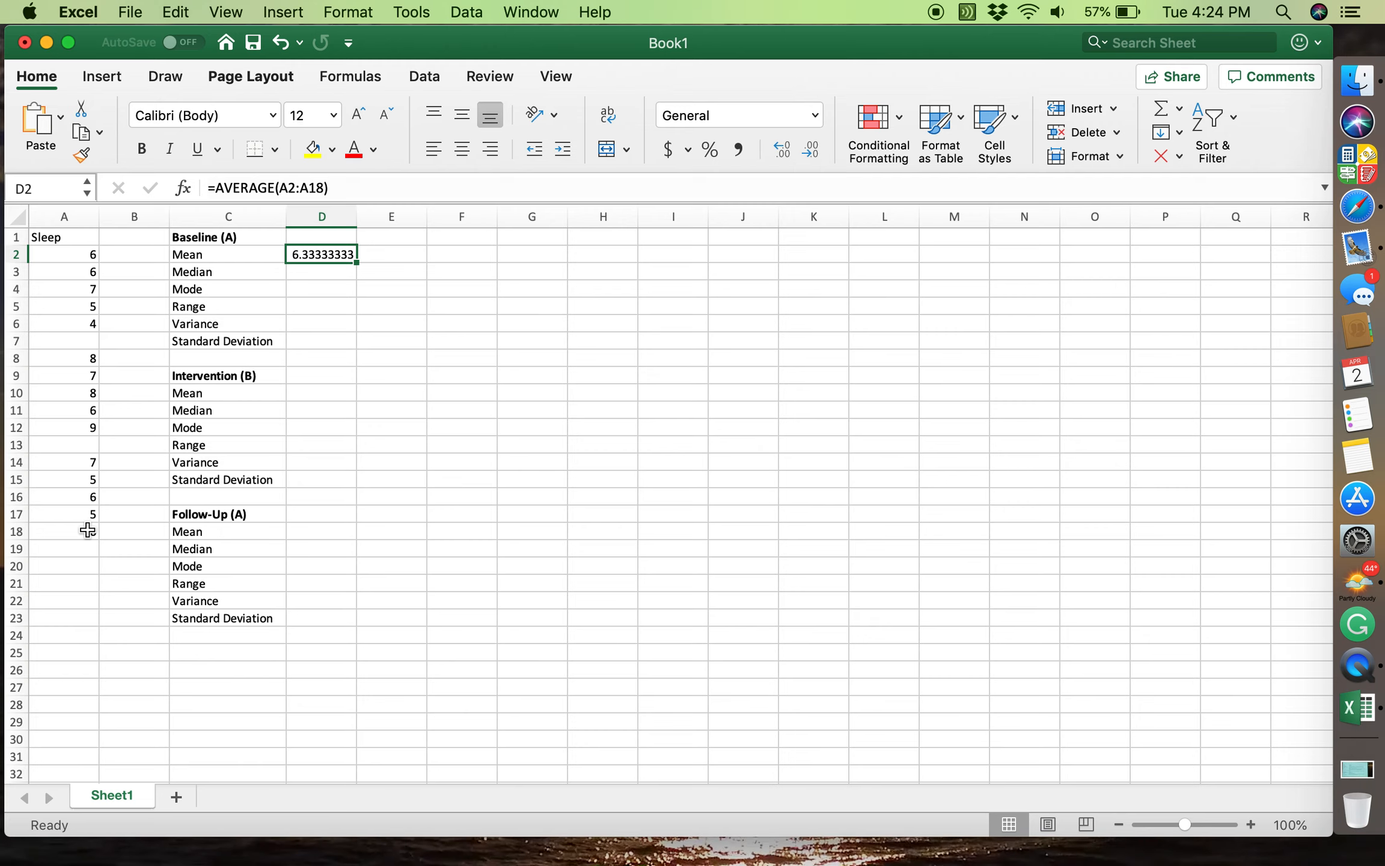
pyautogui.press('super+z')
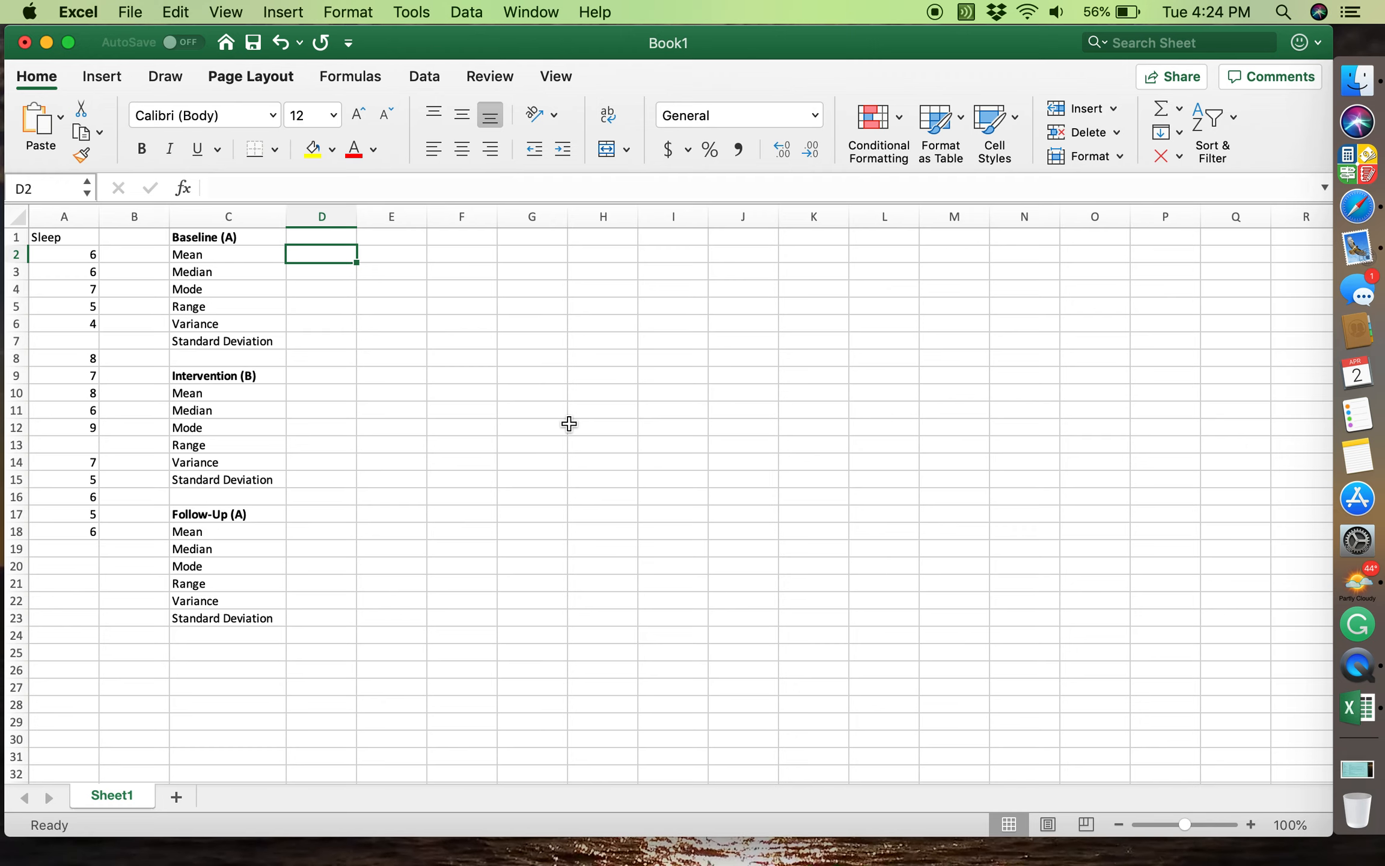
# Calculate the baseline mean in cell D2 with =average(A2:A6), using only the first group of sleep values.
pyautogui.write('=')
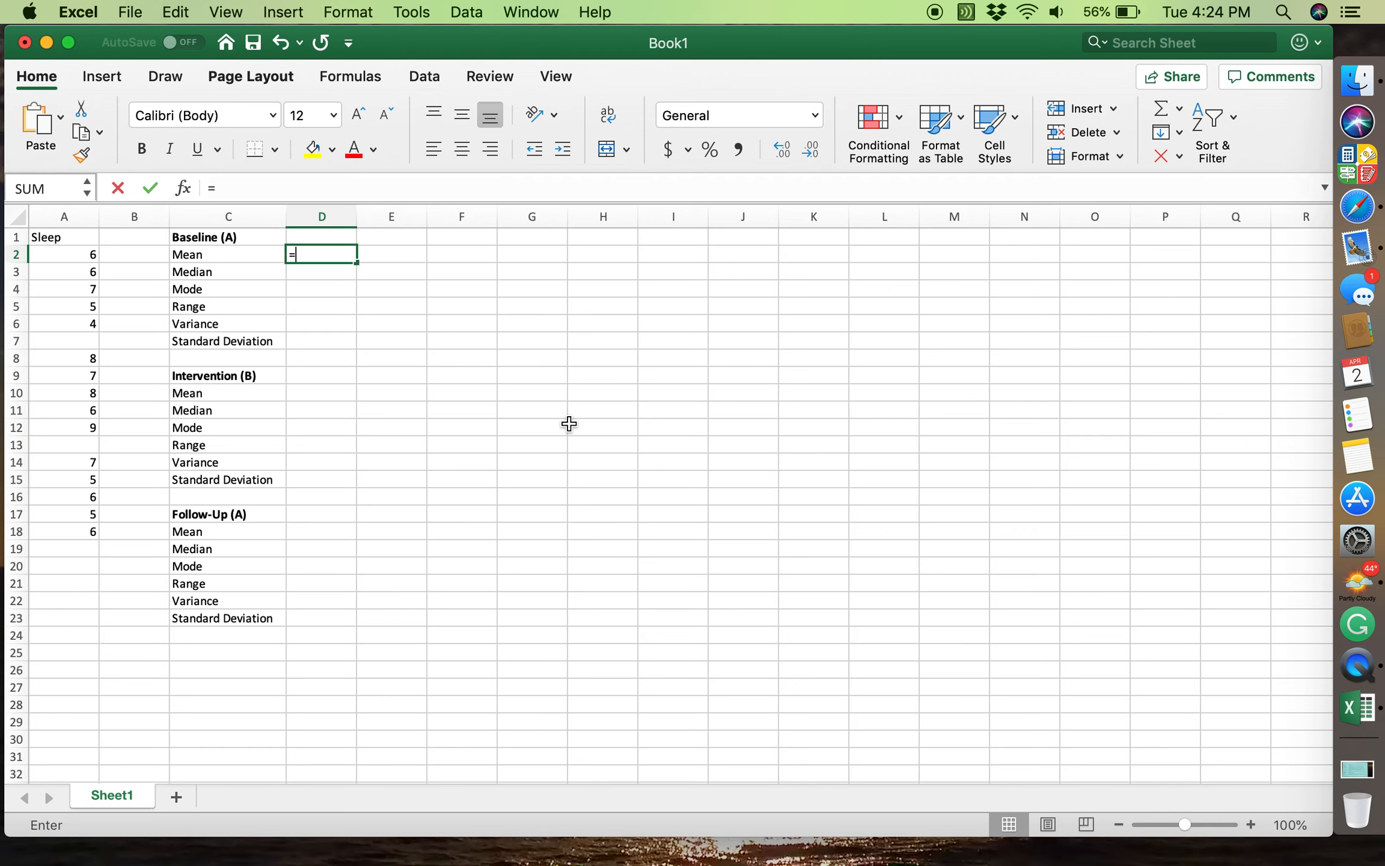
pyautogui.write('avera')
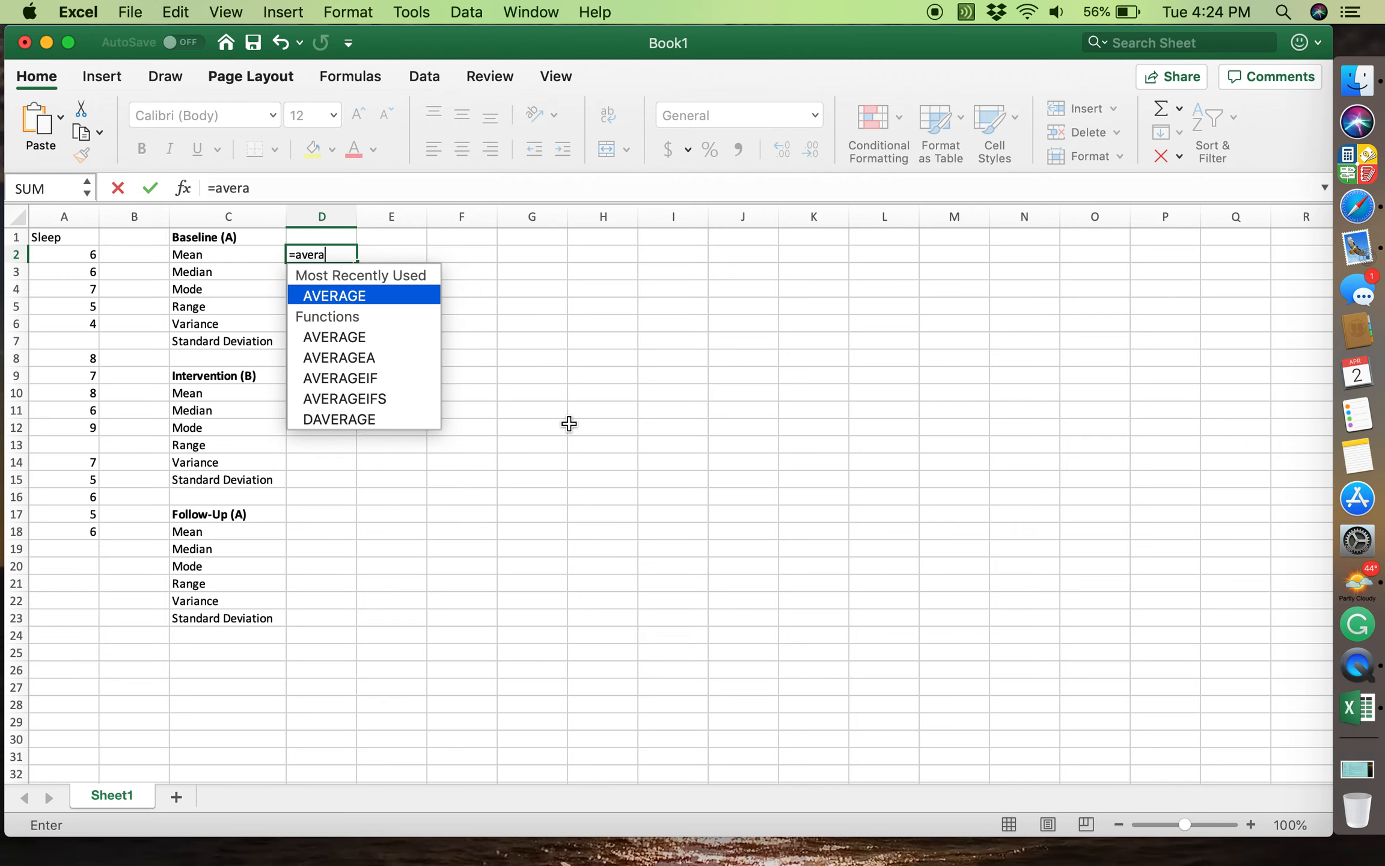
pyautogui.write('ge(')
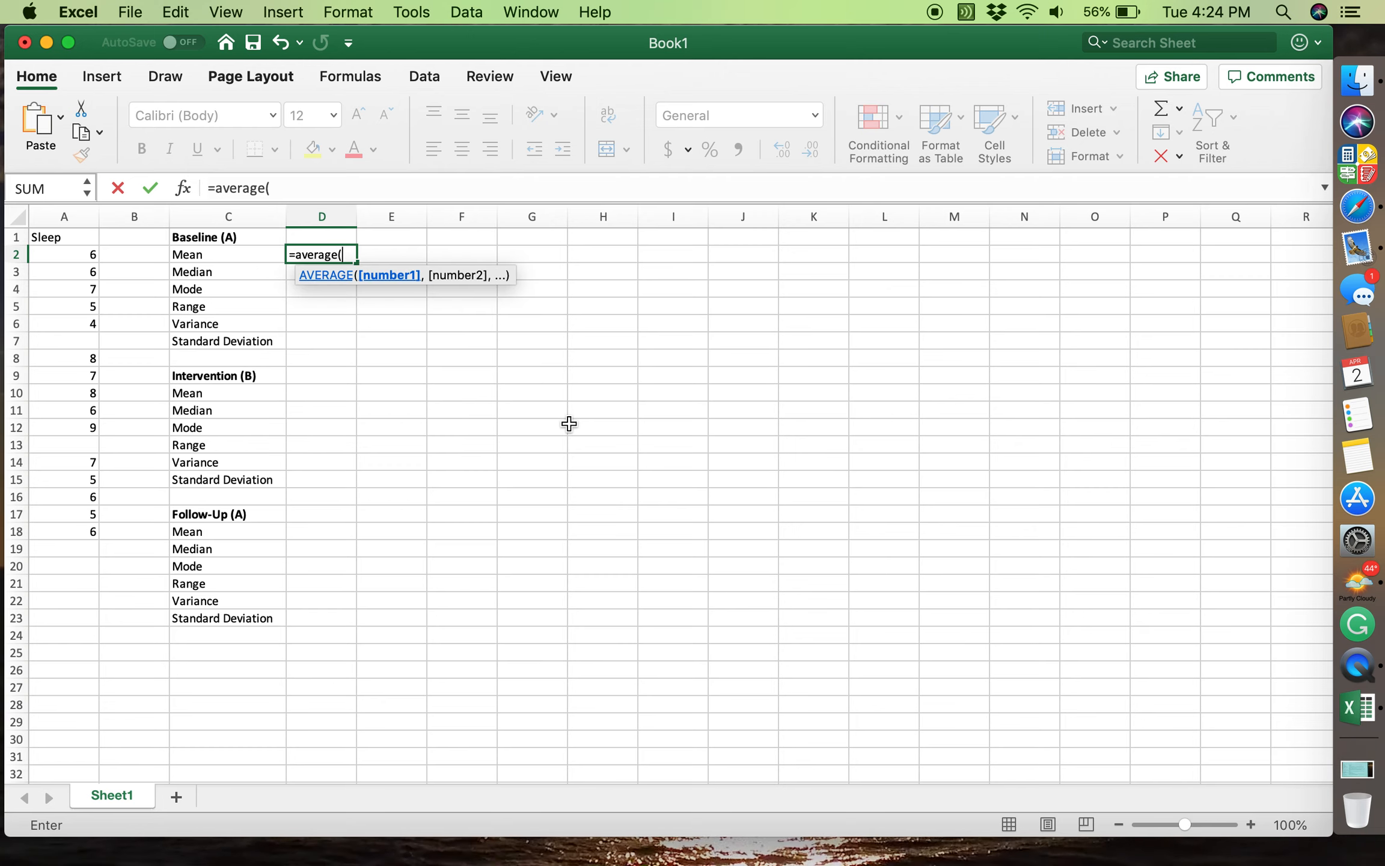
pyautogui.click(88, 255)
pyautogui.moveTo(87, 255); pyautogui.dragTo(88, 320)
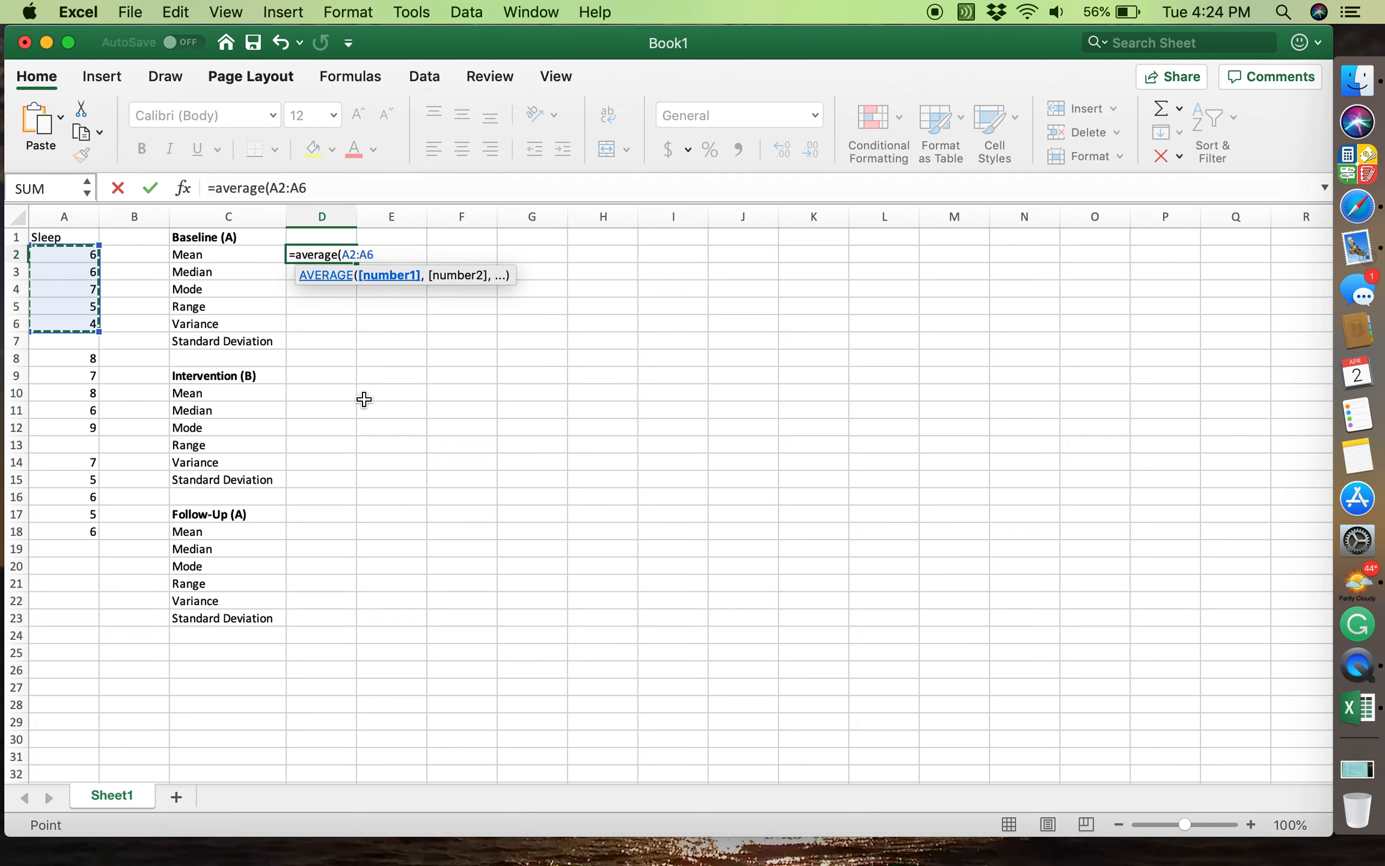
pyautogui.write(')')
pyautogui.press('Return')
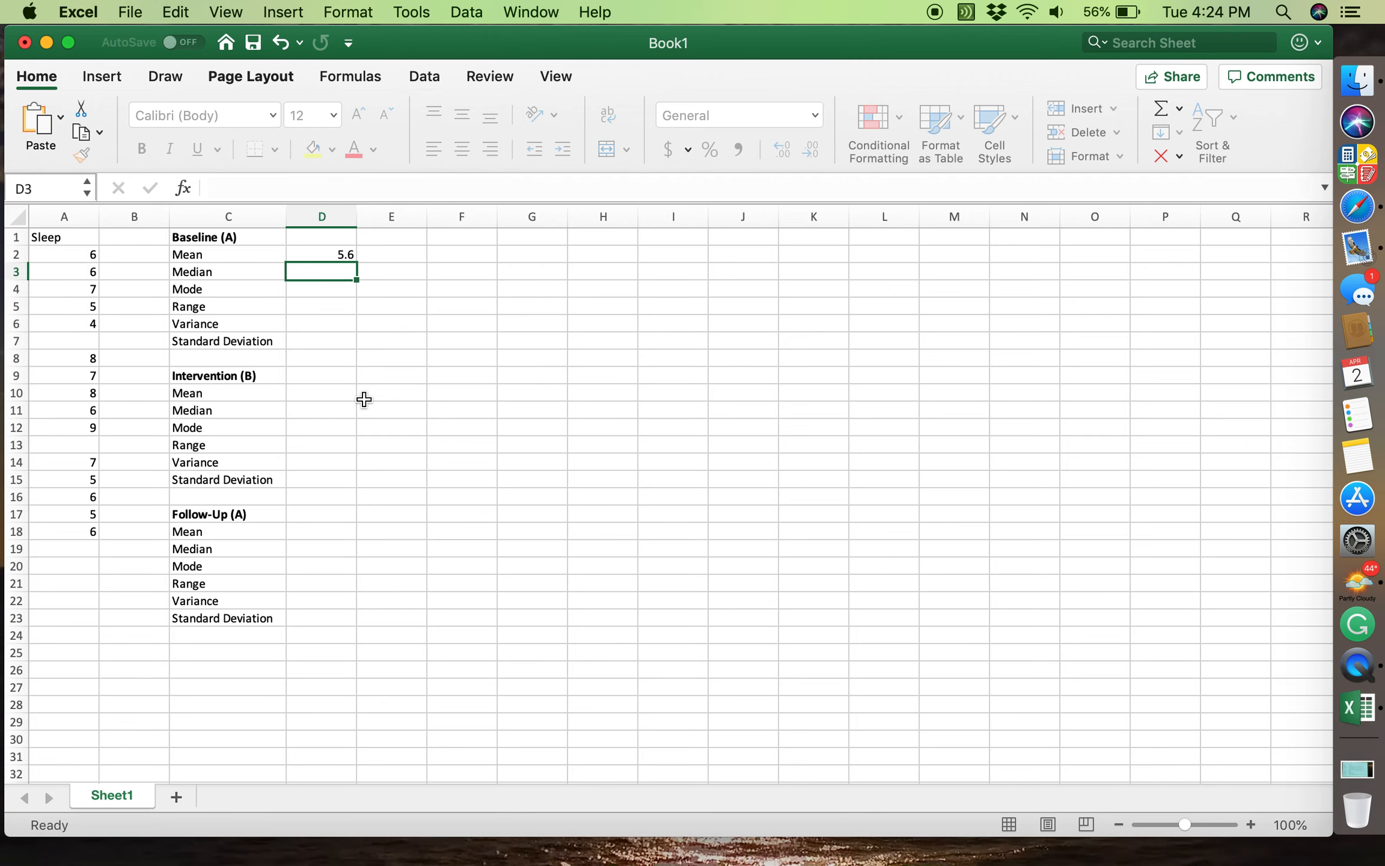
pyautogui.press('Up')
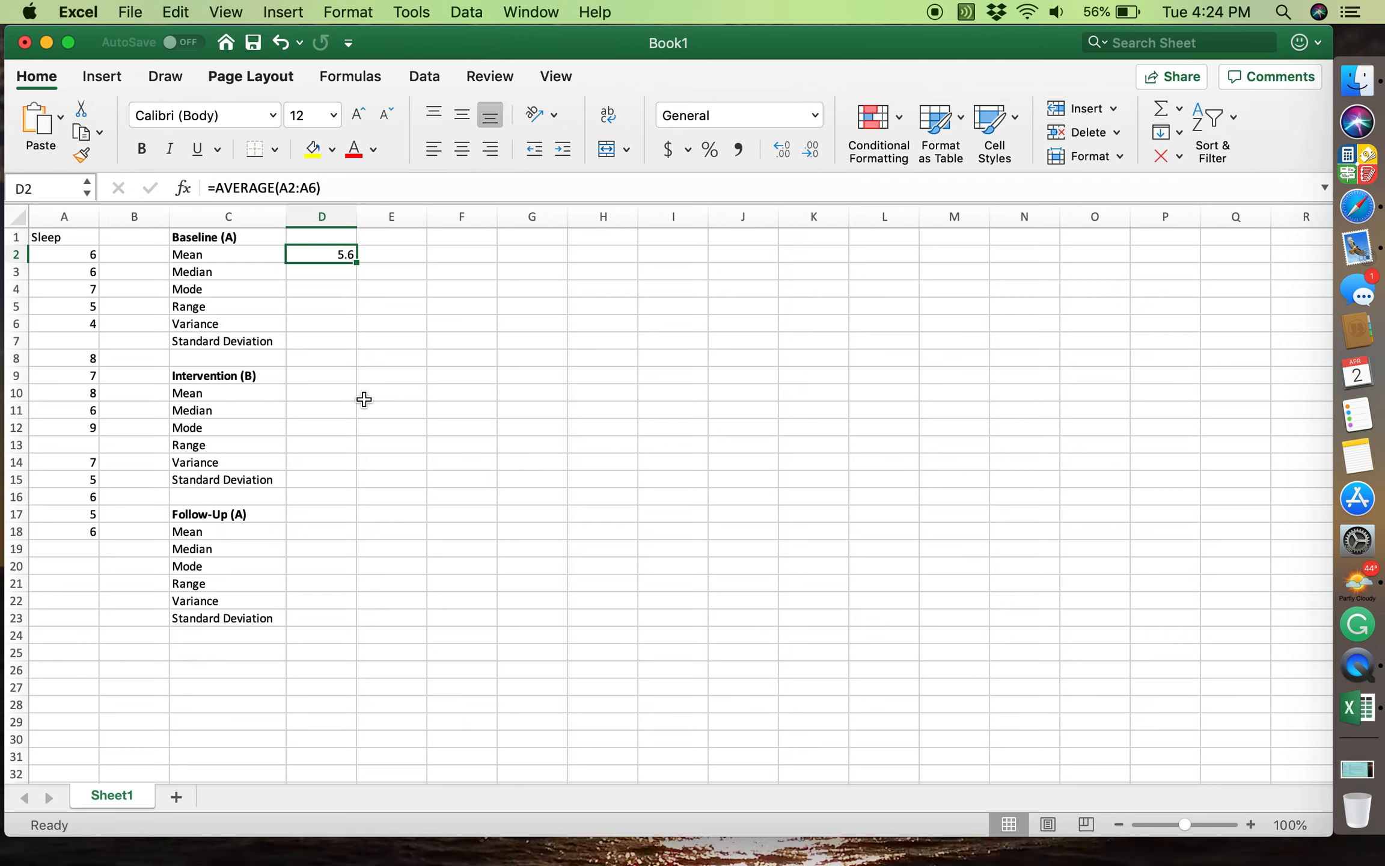
# Check the baseline range A2:A6 that the mean is based on by highlighting those sleep values.
pyautogui.press('Left')
pyautogui.press('Left')
pyautogui.press('Left')
pyautogui.press('Right')
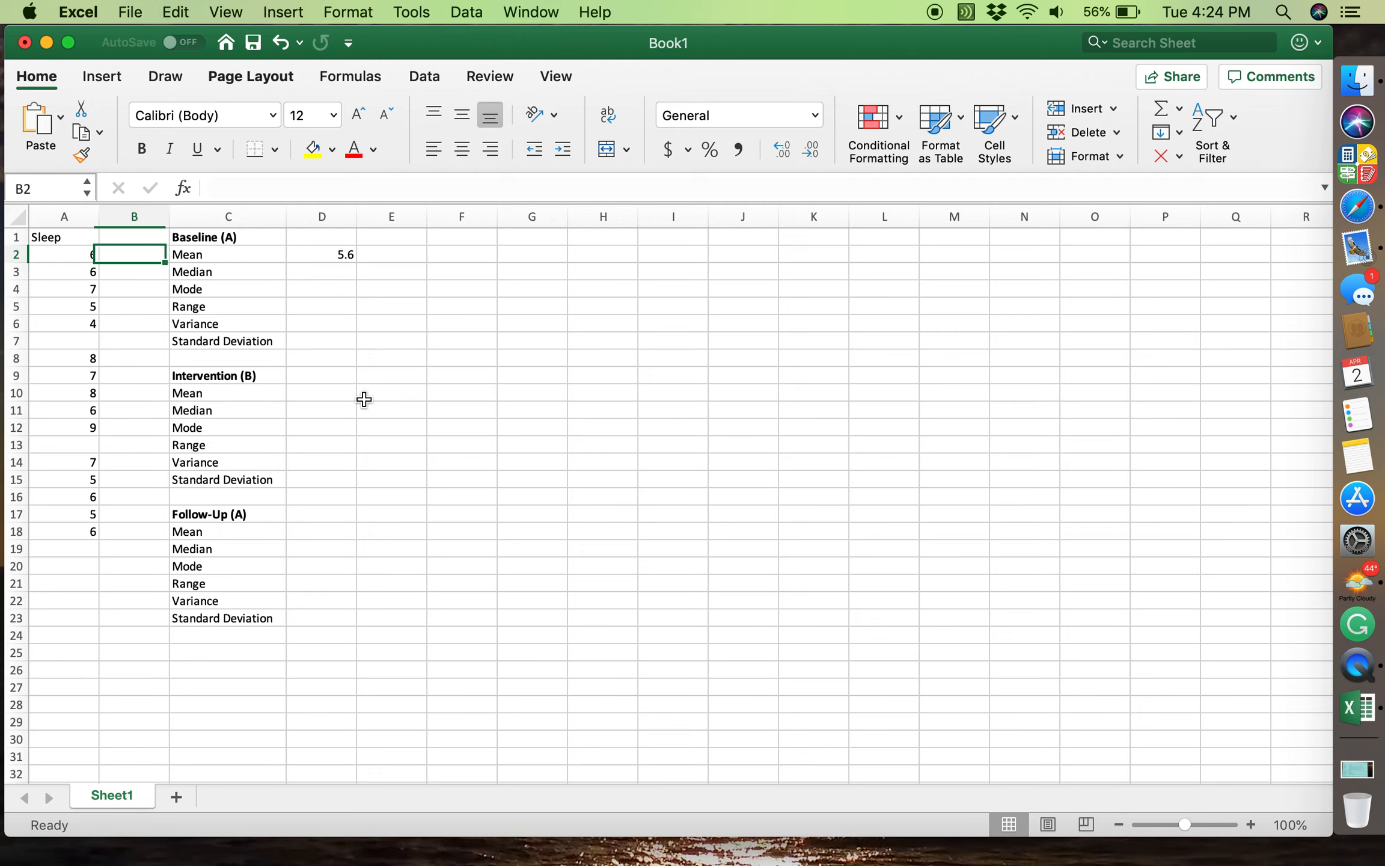
pyautogui.press('Left')
pyautogui.hotkey('shift', 'Down')
pyautogui.hotkey('shift', 'Down')
pyautogui.hotkey('shift', 'Down')
pyautogui.hotkey('shift', 'Down')
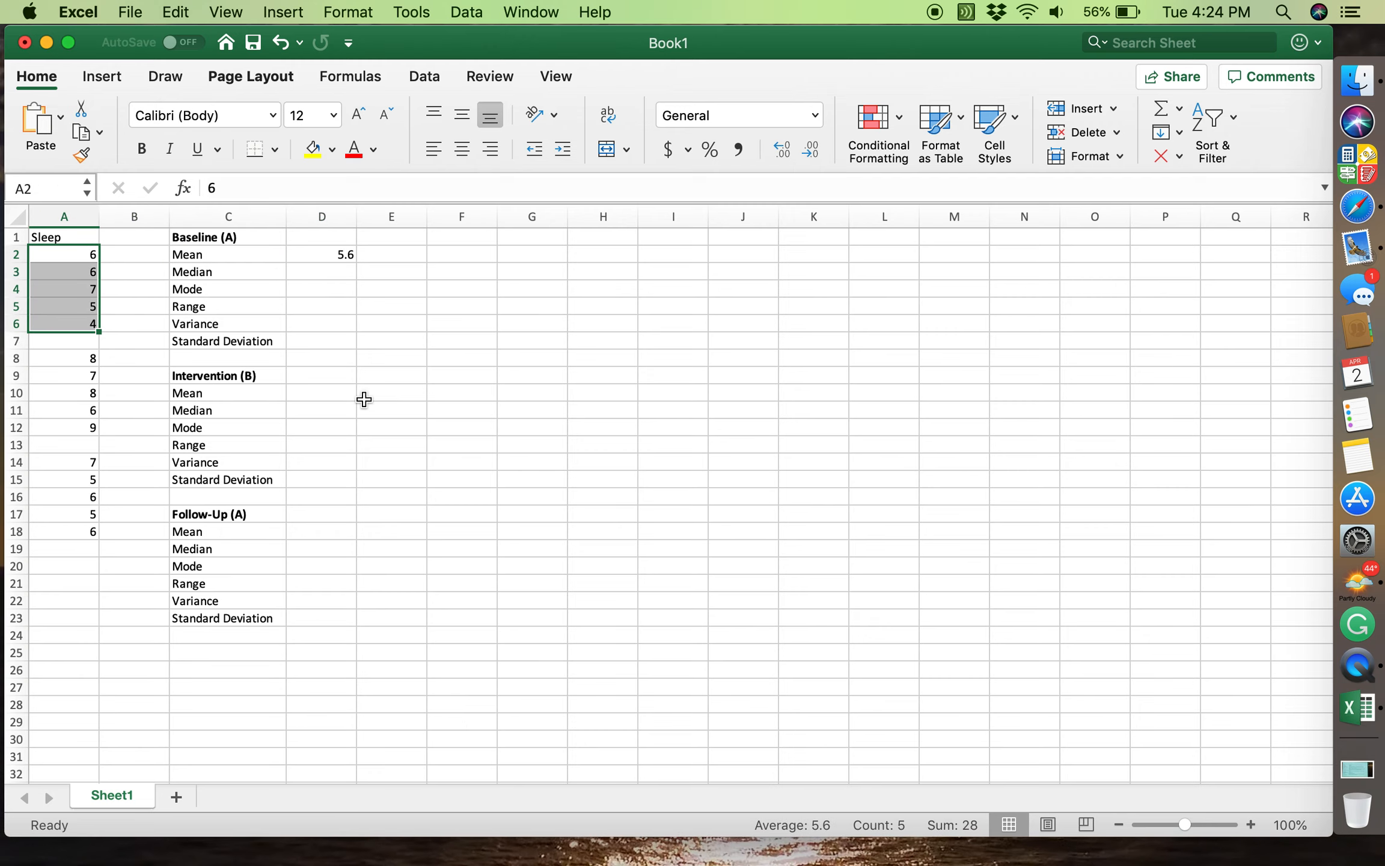
# Calculate the baseline median in cell D3 with =median(A2:A6) and check the finished formula.
pyautogui.press('Right')
pyautogui.press('Right')
pyautogui.press('Right')
pyautogui.press('Down')
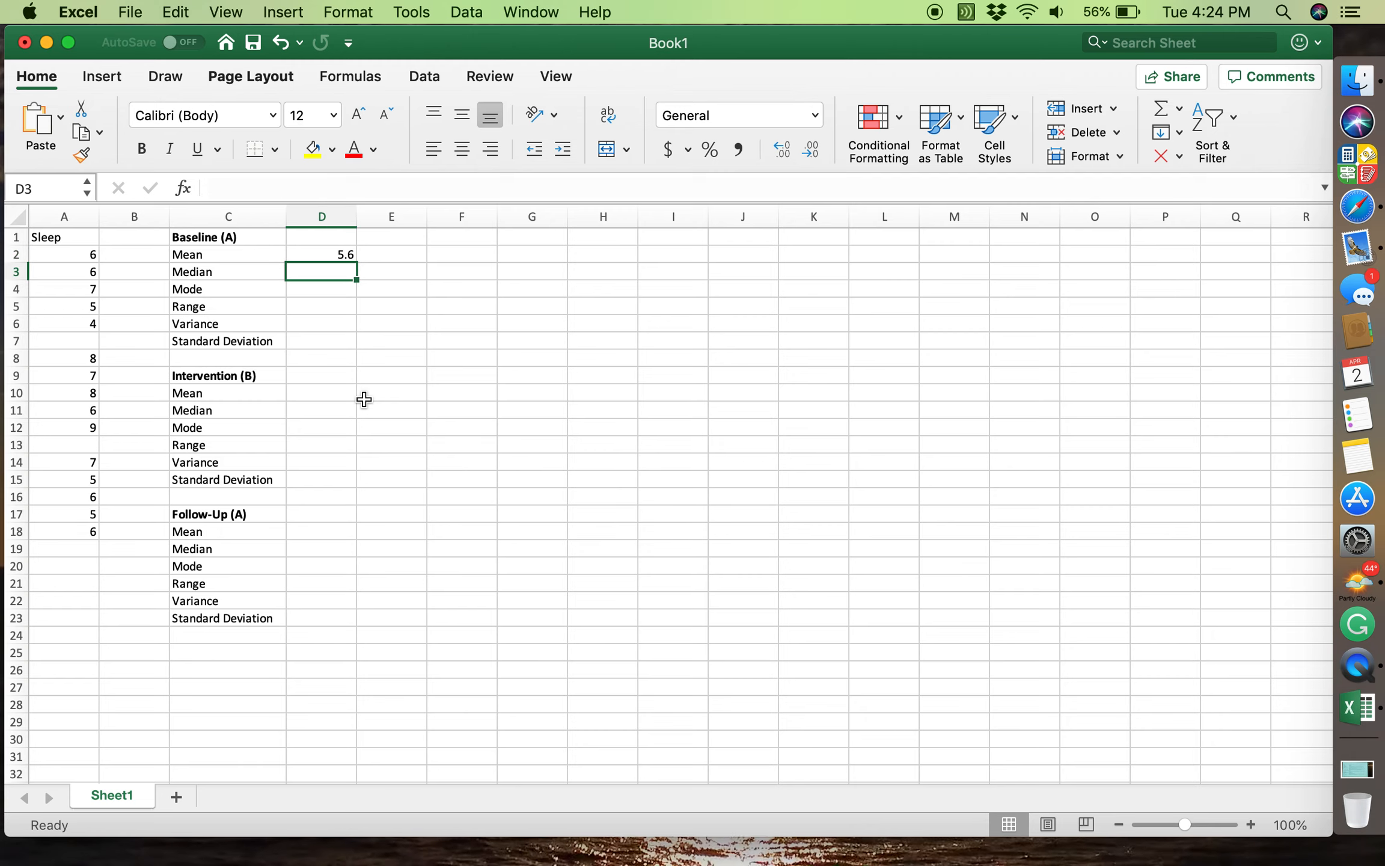
pyautogui.write('=')
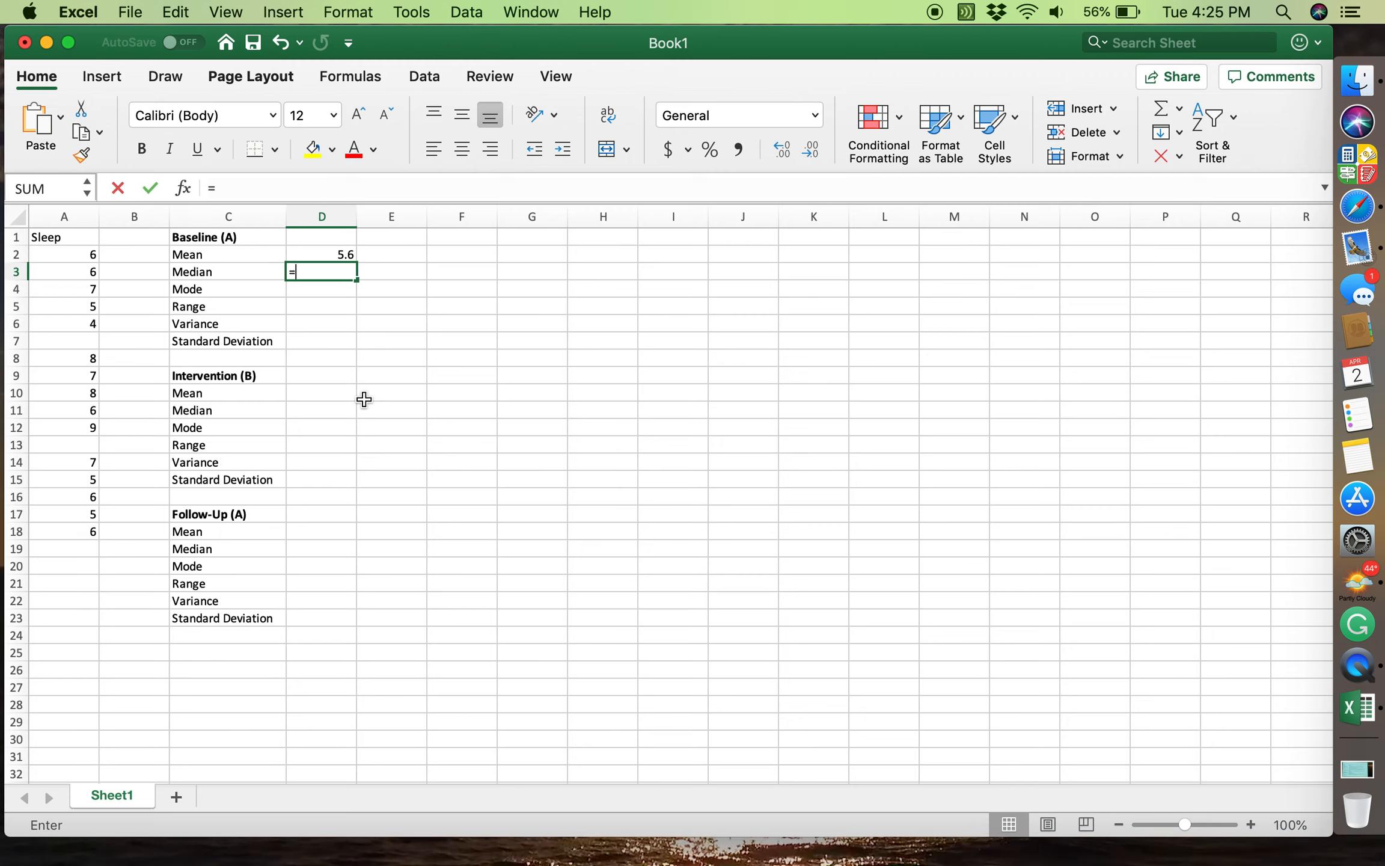
pyautogui.write('medi')
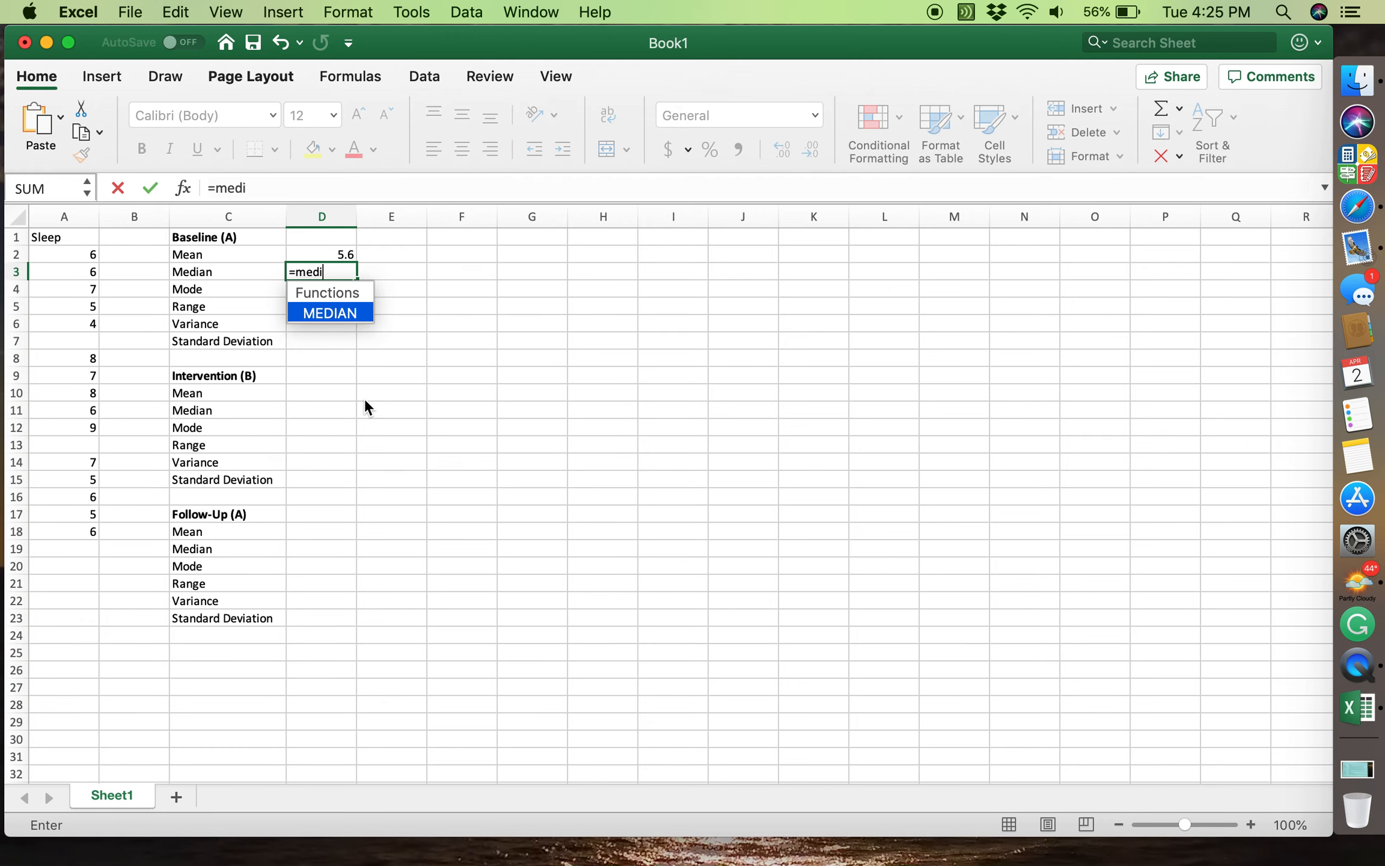
pyautogui.write('an(')
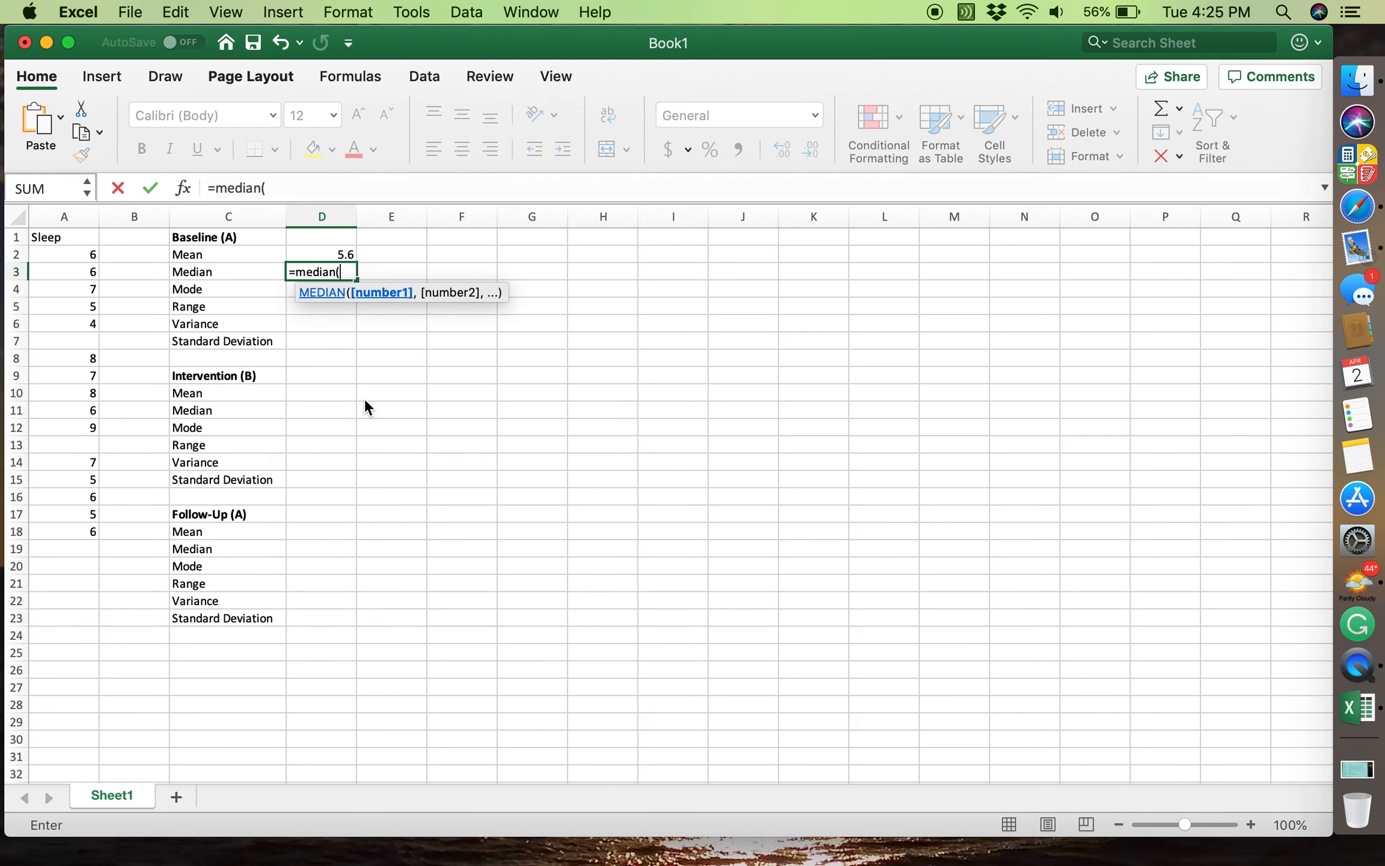
pyautogui.moveTo(82, 257); pyautogui.dragTo(81, 323)
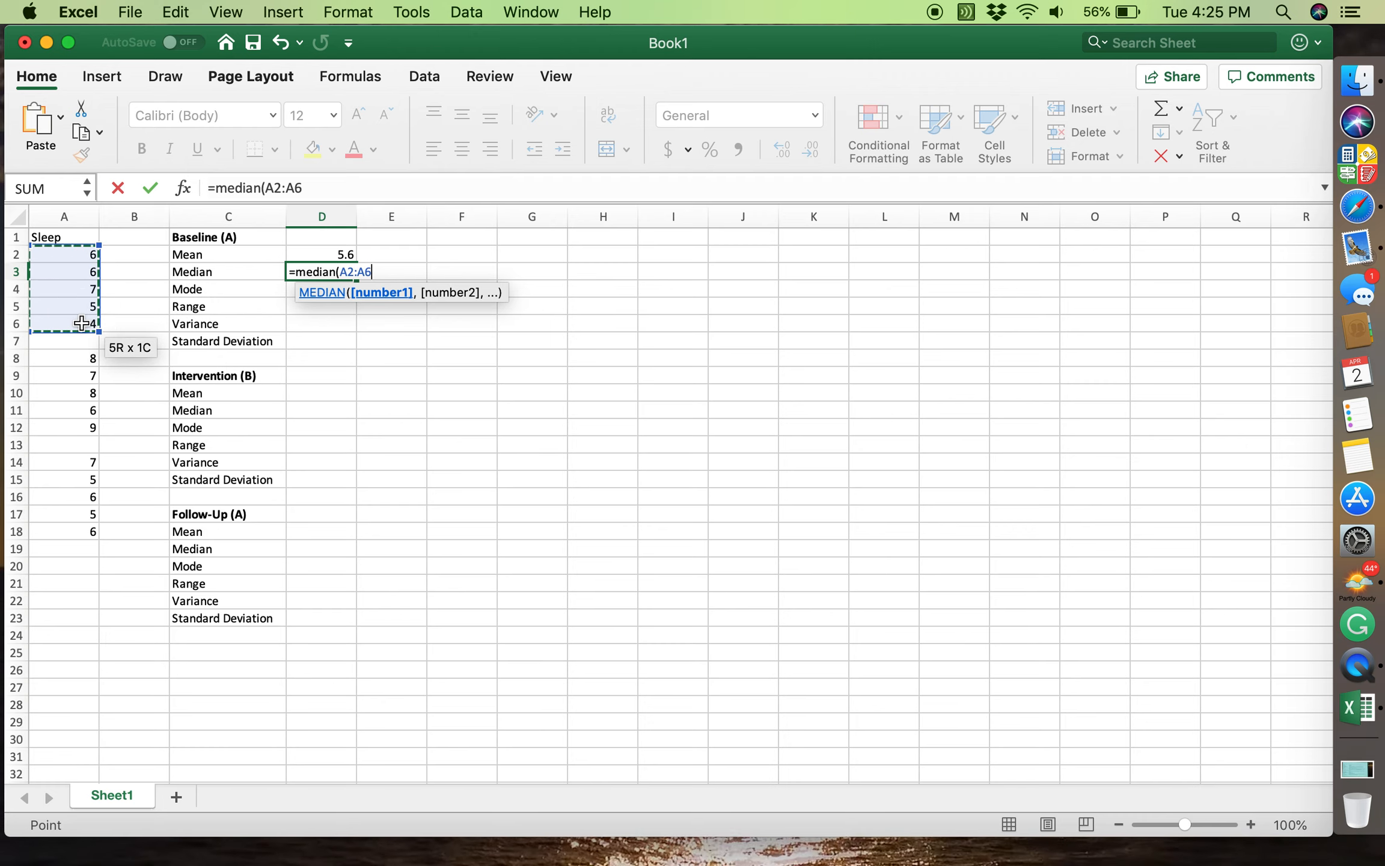
pyautogui.write(')')
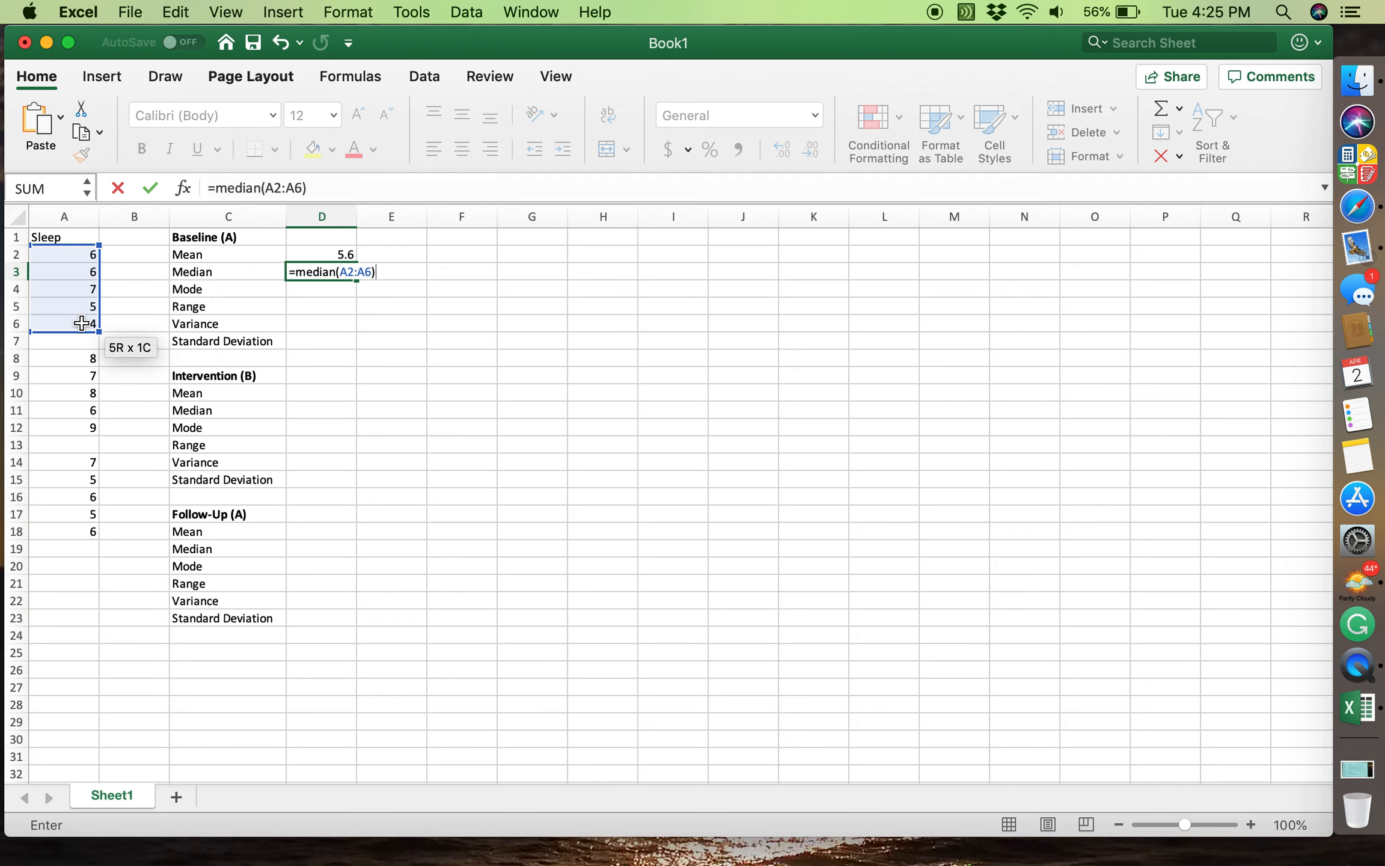
pyautogui.press('Return')
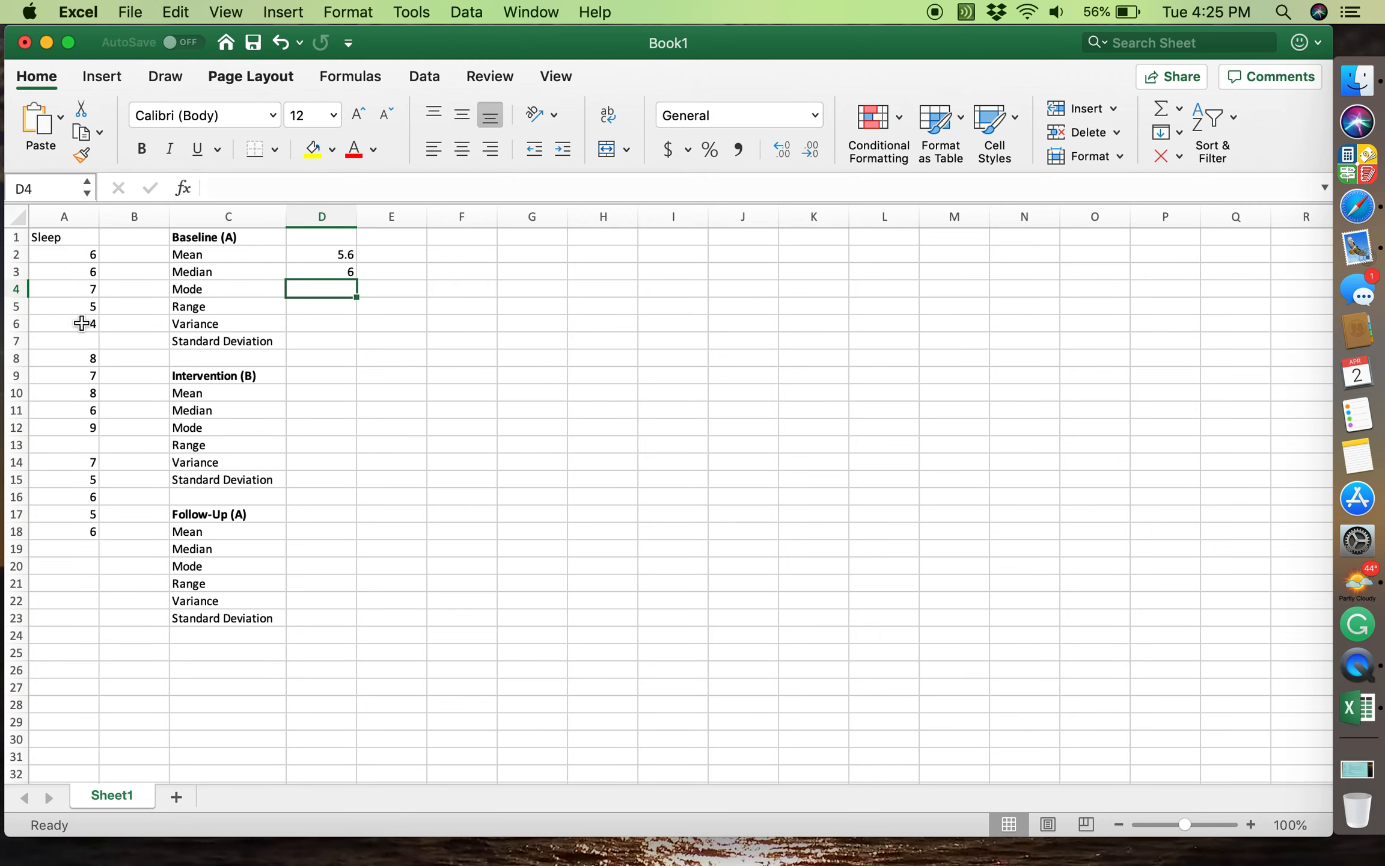
pyautogui.press('Up')
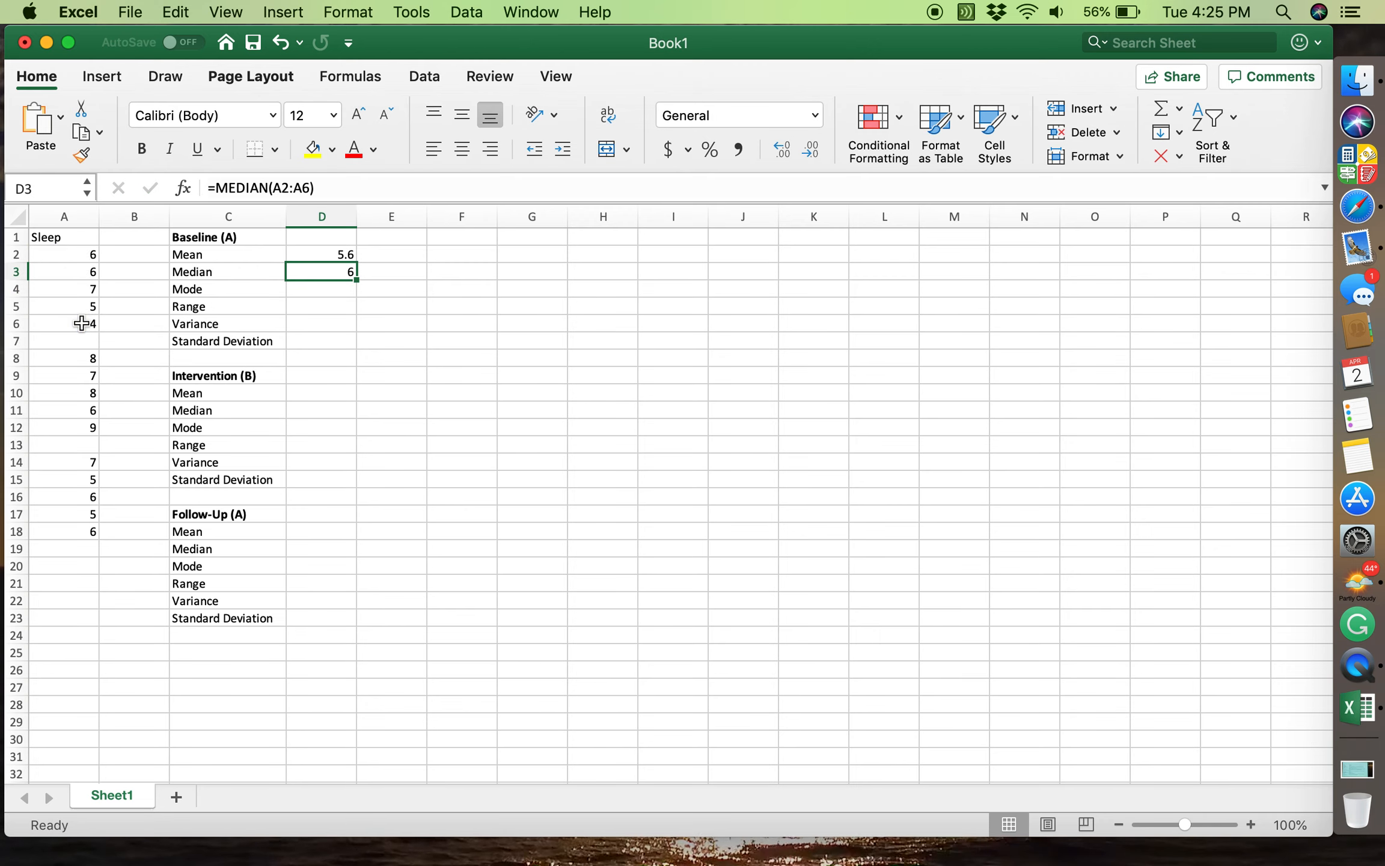
pyautogui.press('Down')
pyautogui.press('Up')
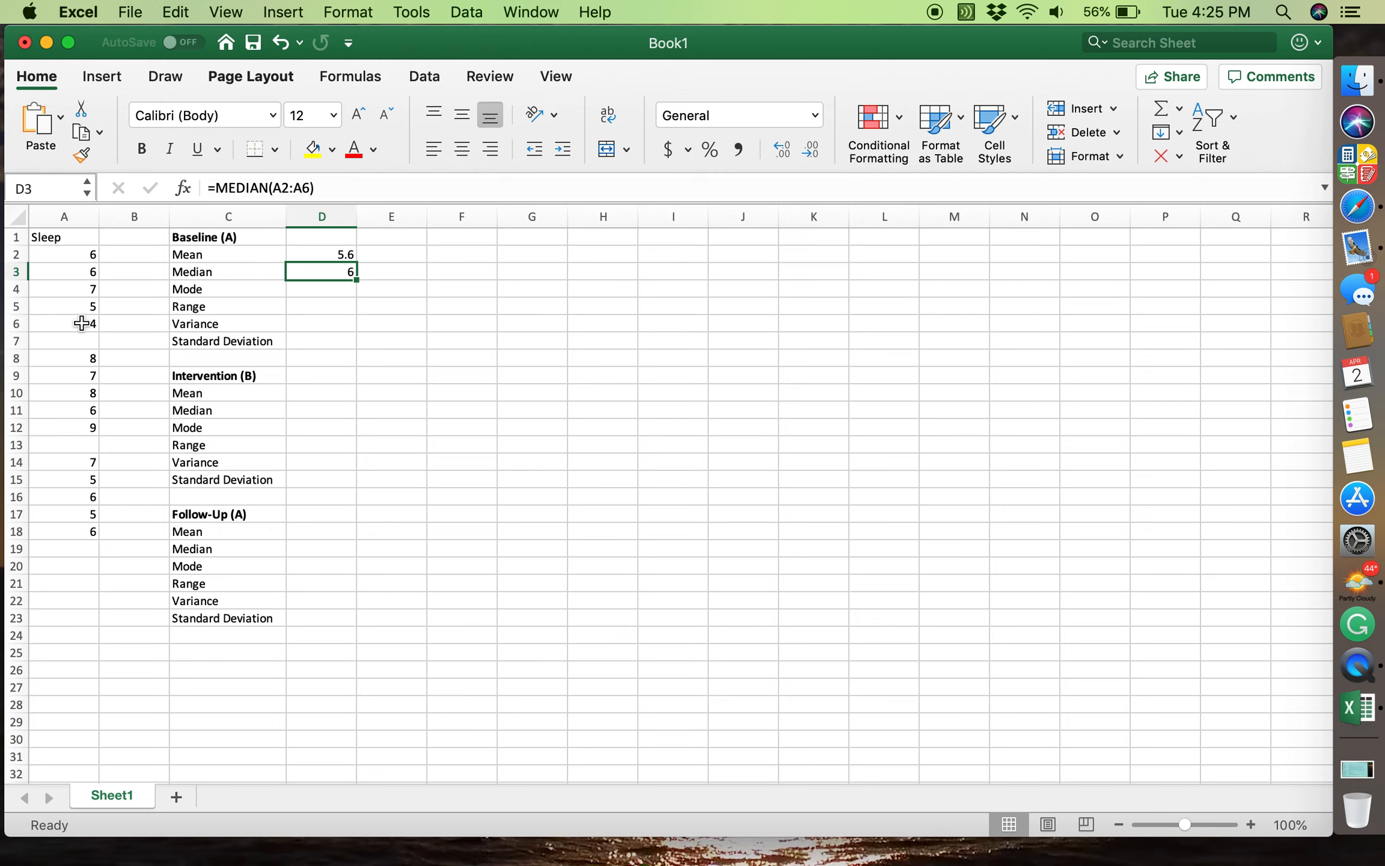
# Calculate the baseline mode in cell D4 with =mode(A2:A6).
pyautogui.press('Down')
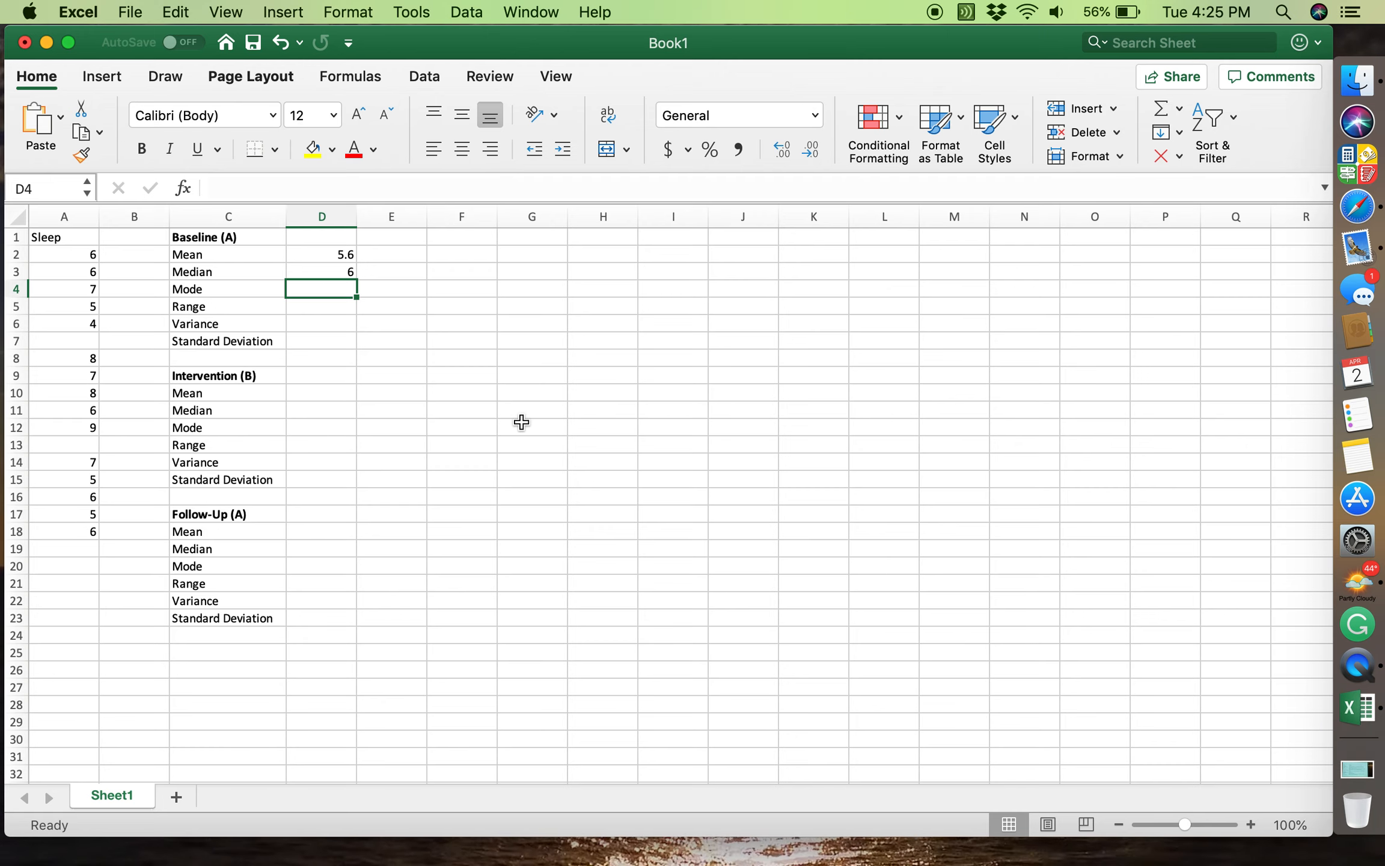
pyautogui.write('=mode')
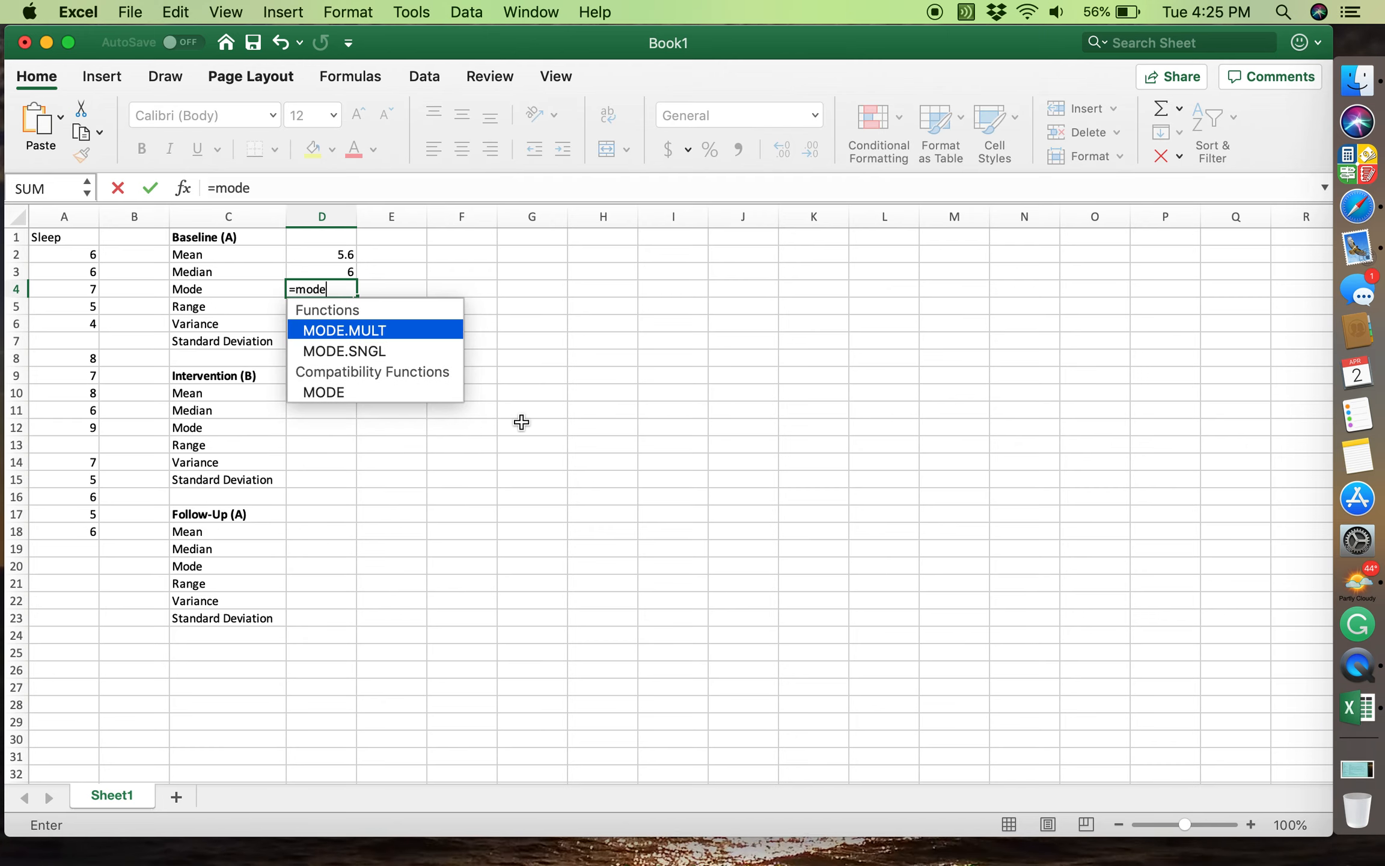
pyautogui.write('(')
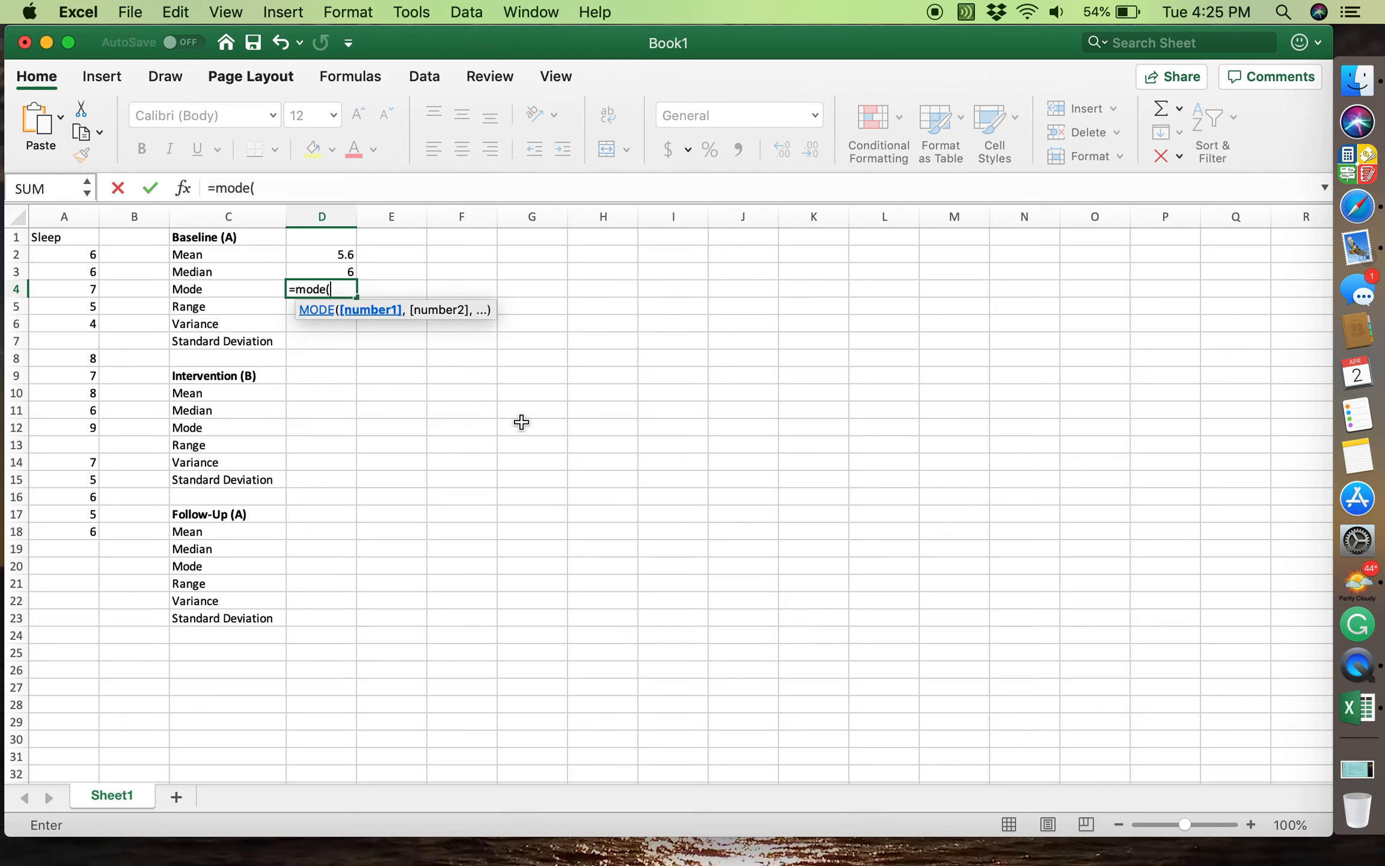
pyautogui.moveTo(89, 253); pyautogui.dragTo(83, 330)
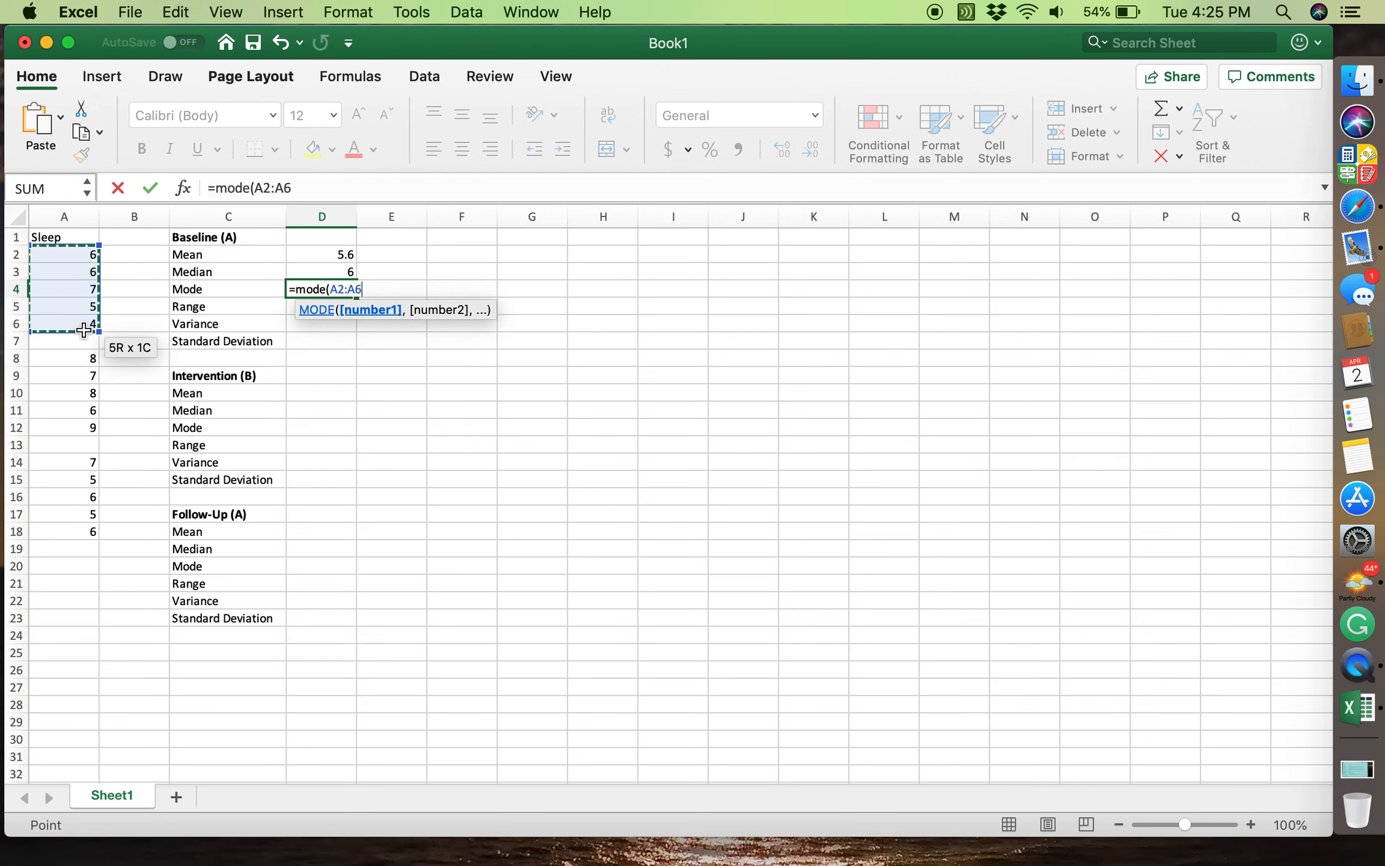
pyautogui.write(')')
pyautogui.press('Return')
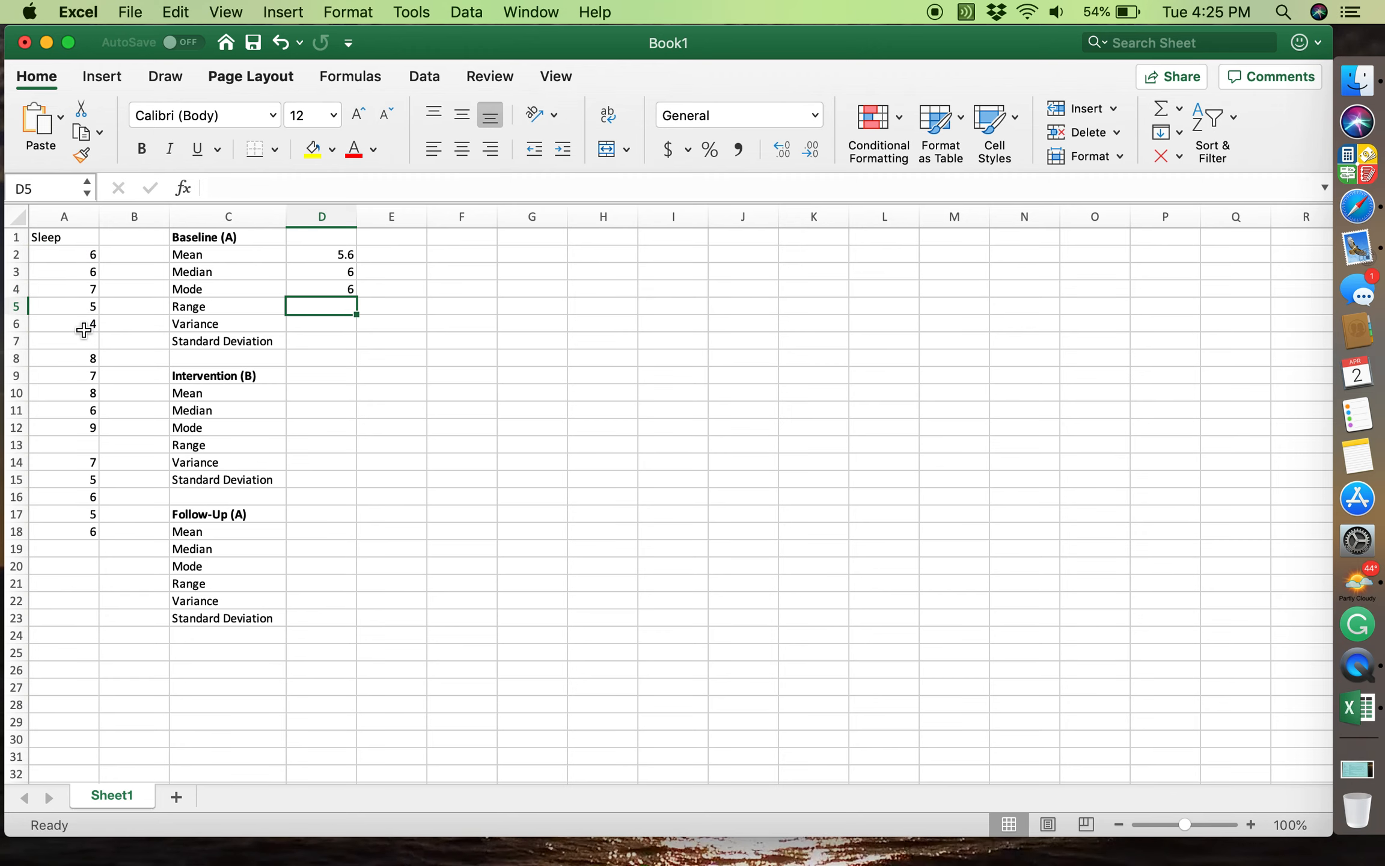
# Review the baseline mean, median and mode formulas in cells D2 to D4 and compare their results.
pyautogui.press('Up')
pyautogui.press('Up')
pyautogui.press('Up')
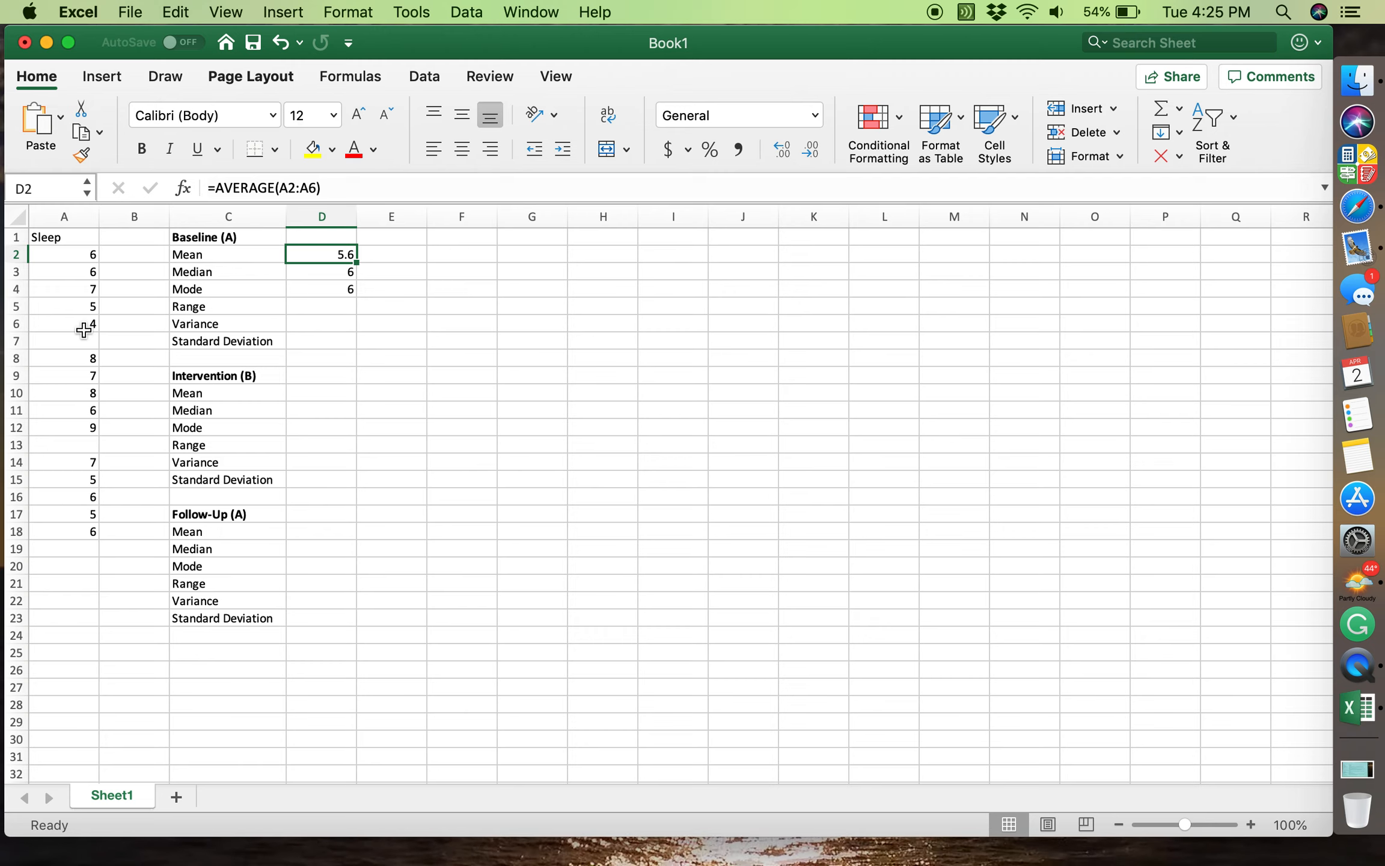
pyautogui.press('Down')
pyautogui.press('Down')
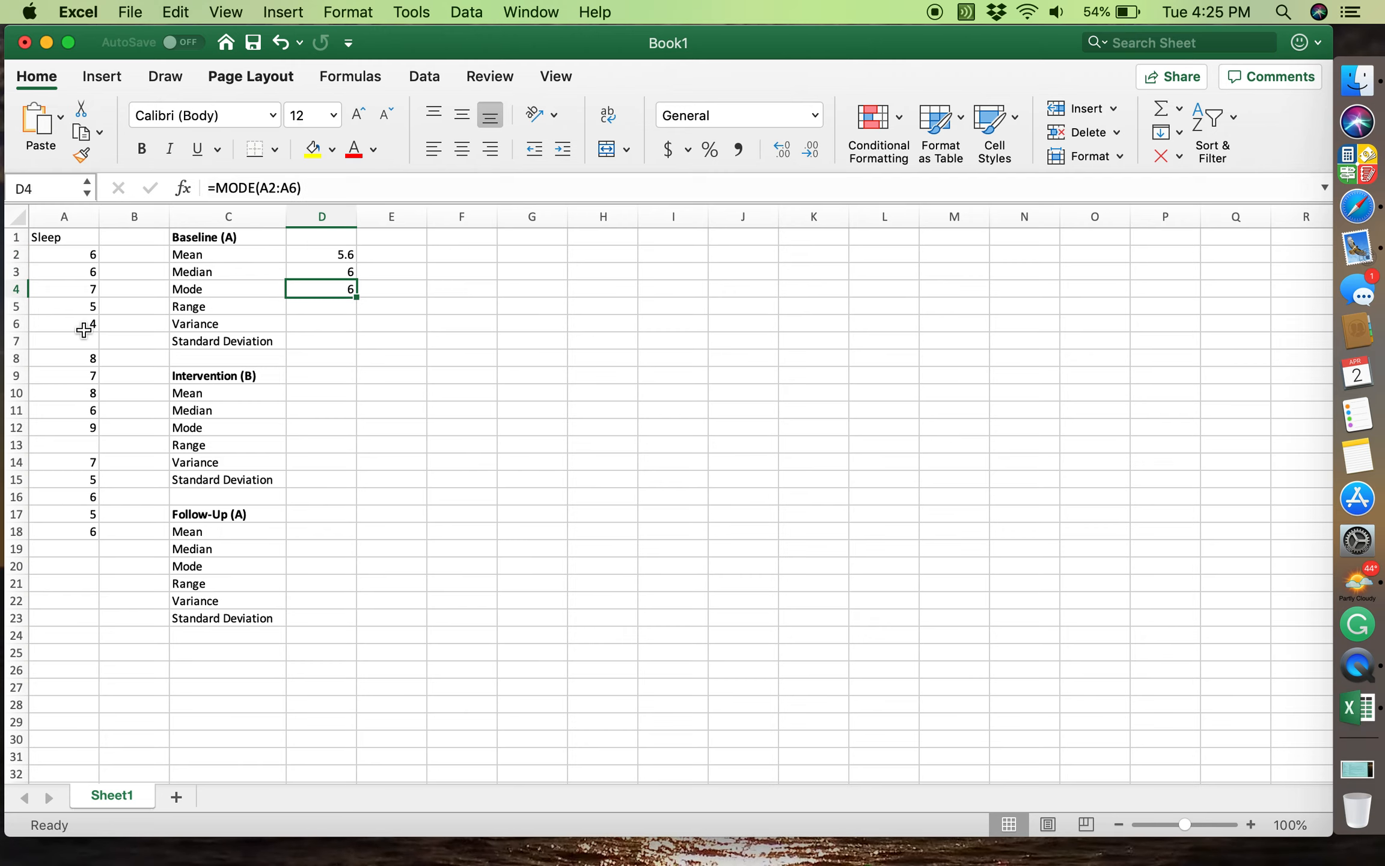
pyautogui.press('Up')
pyautogui.press('Up')
pyautogui.press('Down')
pyautogui.press('Down')
pyautogui.press('Up')
pyautogui.press('Up')
pyautogui.press('Down')
pyautogui.press('Down')
# Calculate the baseline range in cell D5 with =MAX(A2:A6)-MIN(A2:A6).
pyautogui.press('Down')
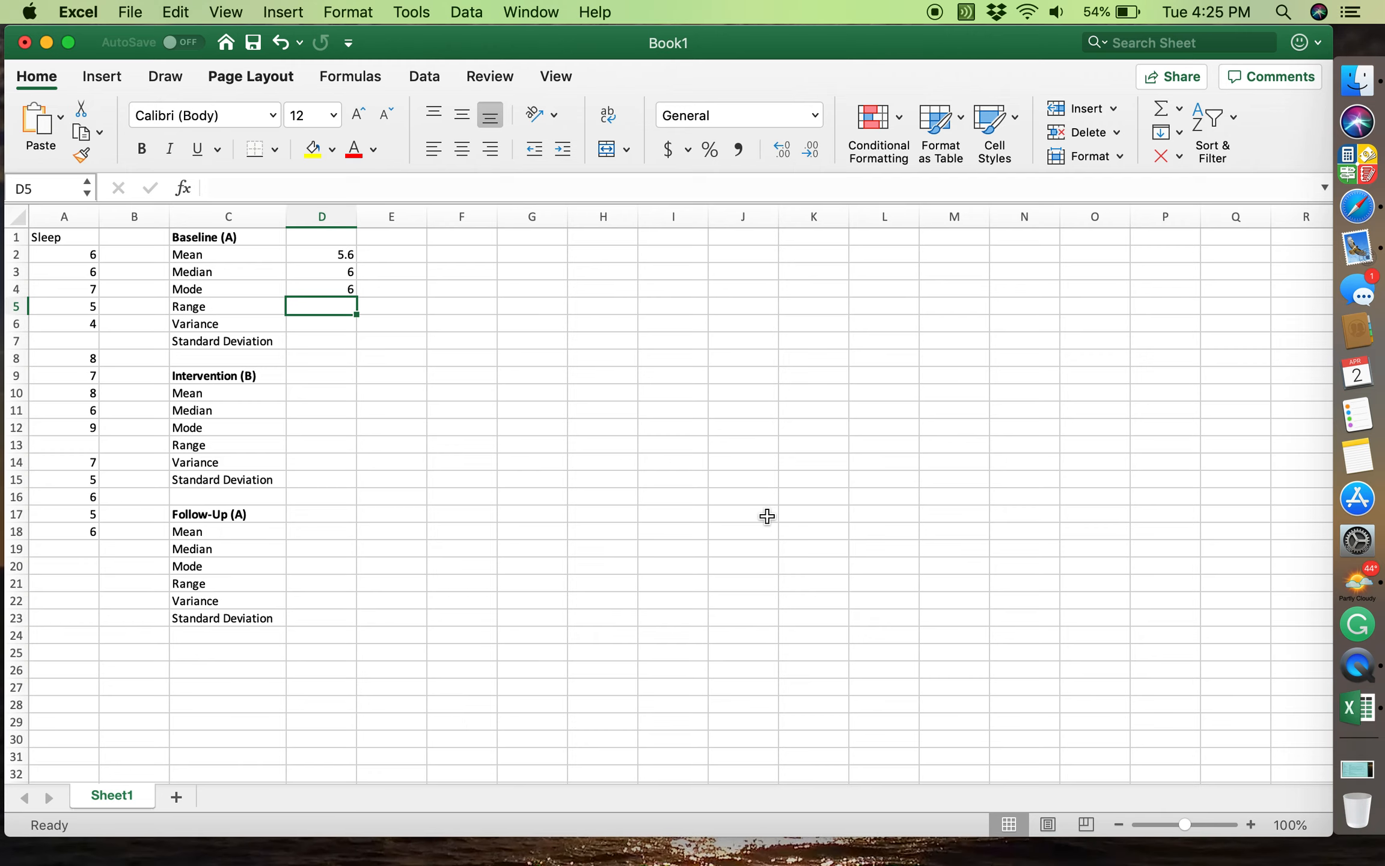
pyautogui.write('=')
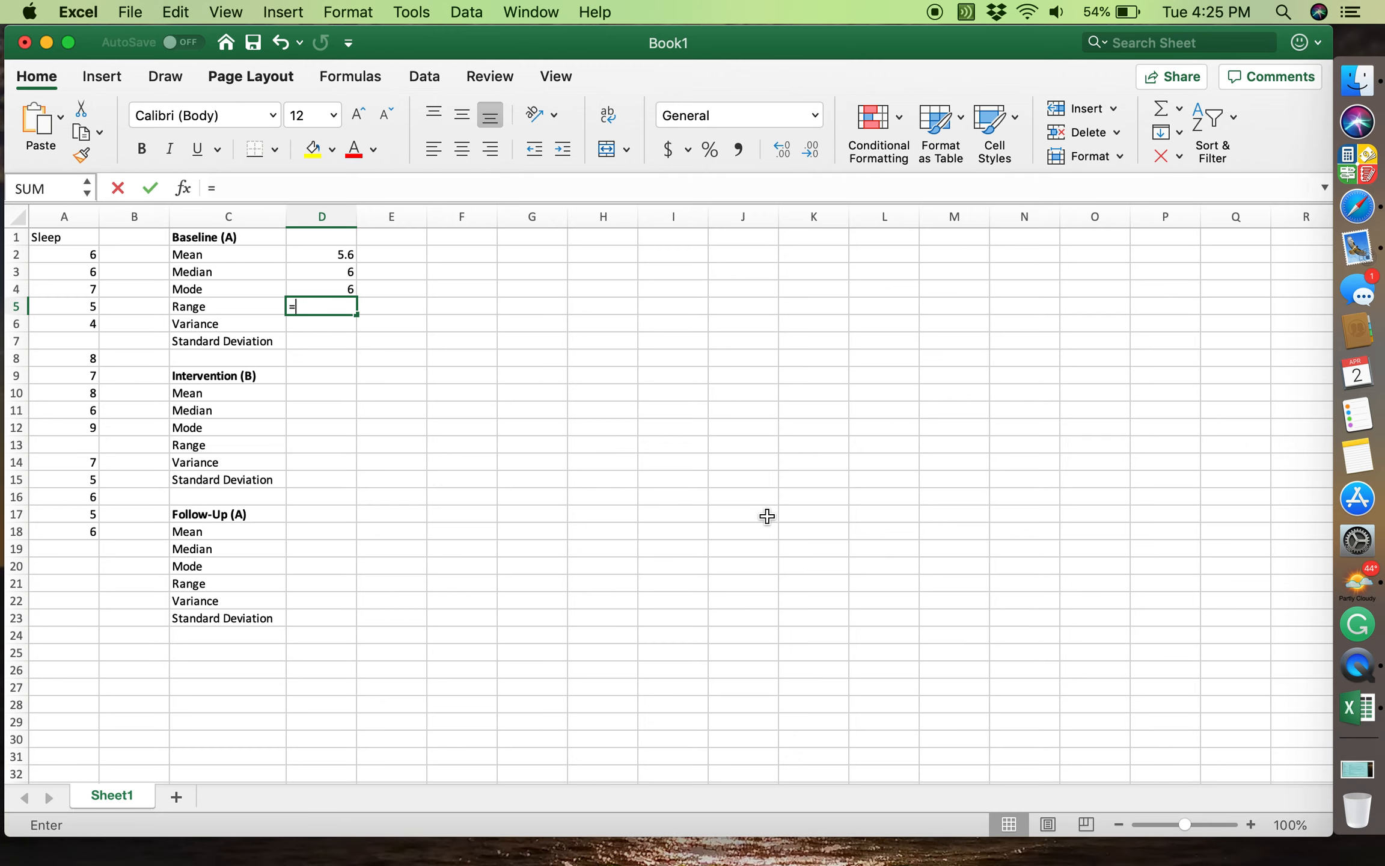
pyautogui.write('MAX(')
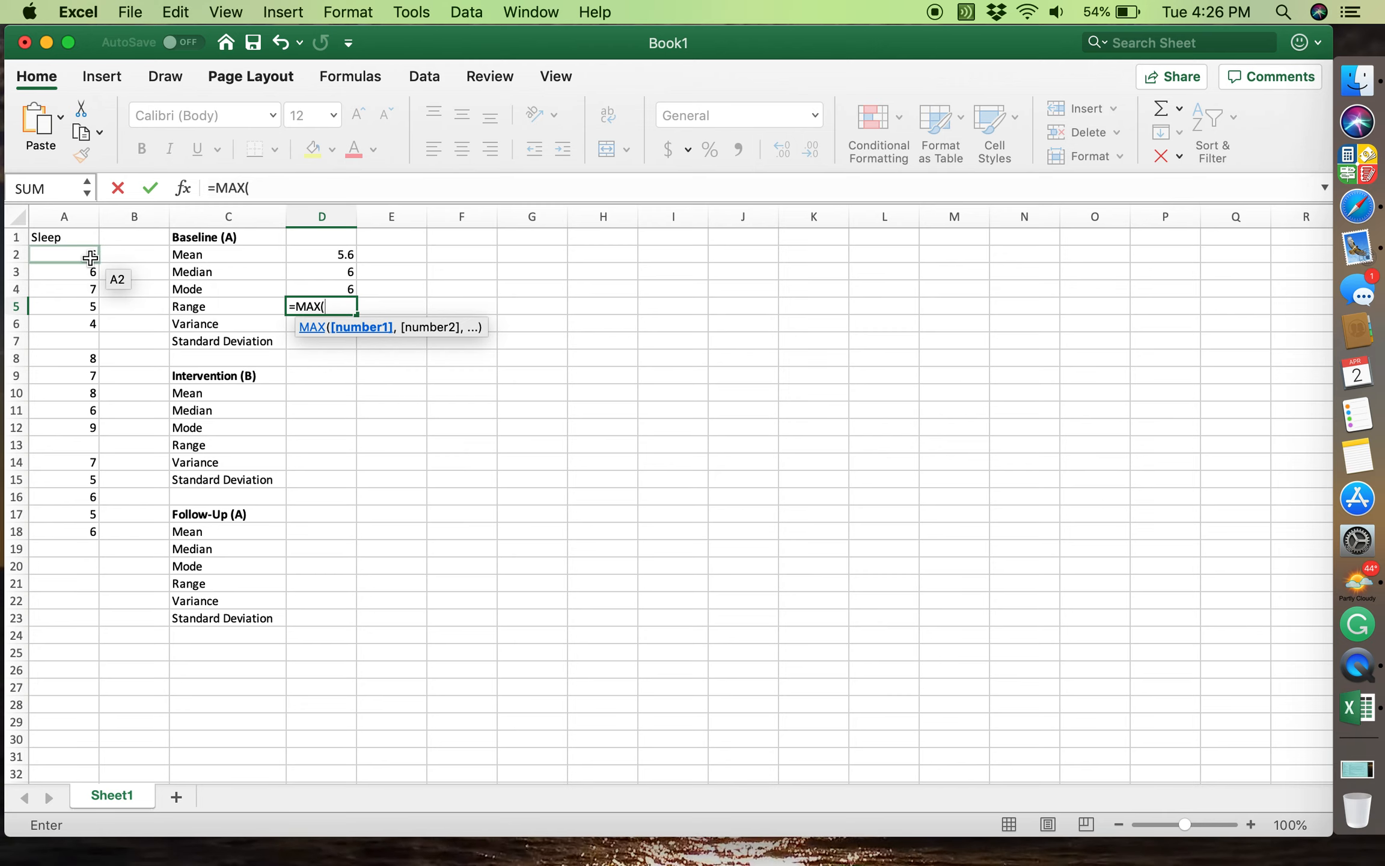
pyautogui.moveTo(90, 254); pyautogui.dragTo(80, 327)
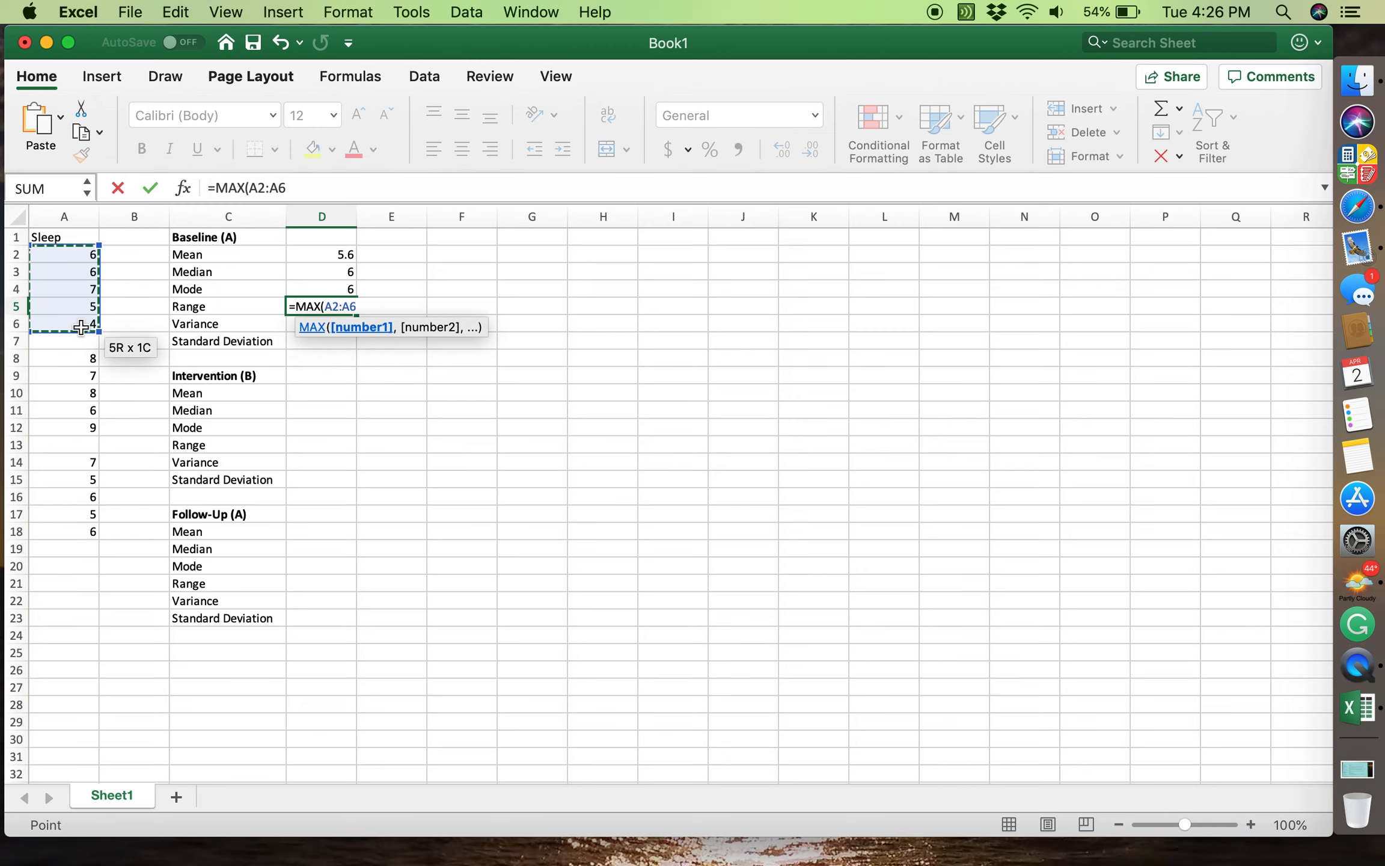
pyautogui.write(')')
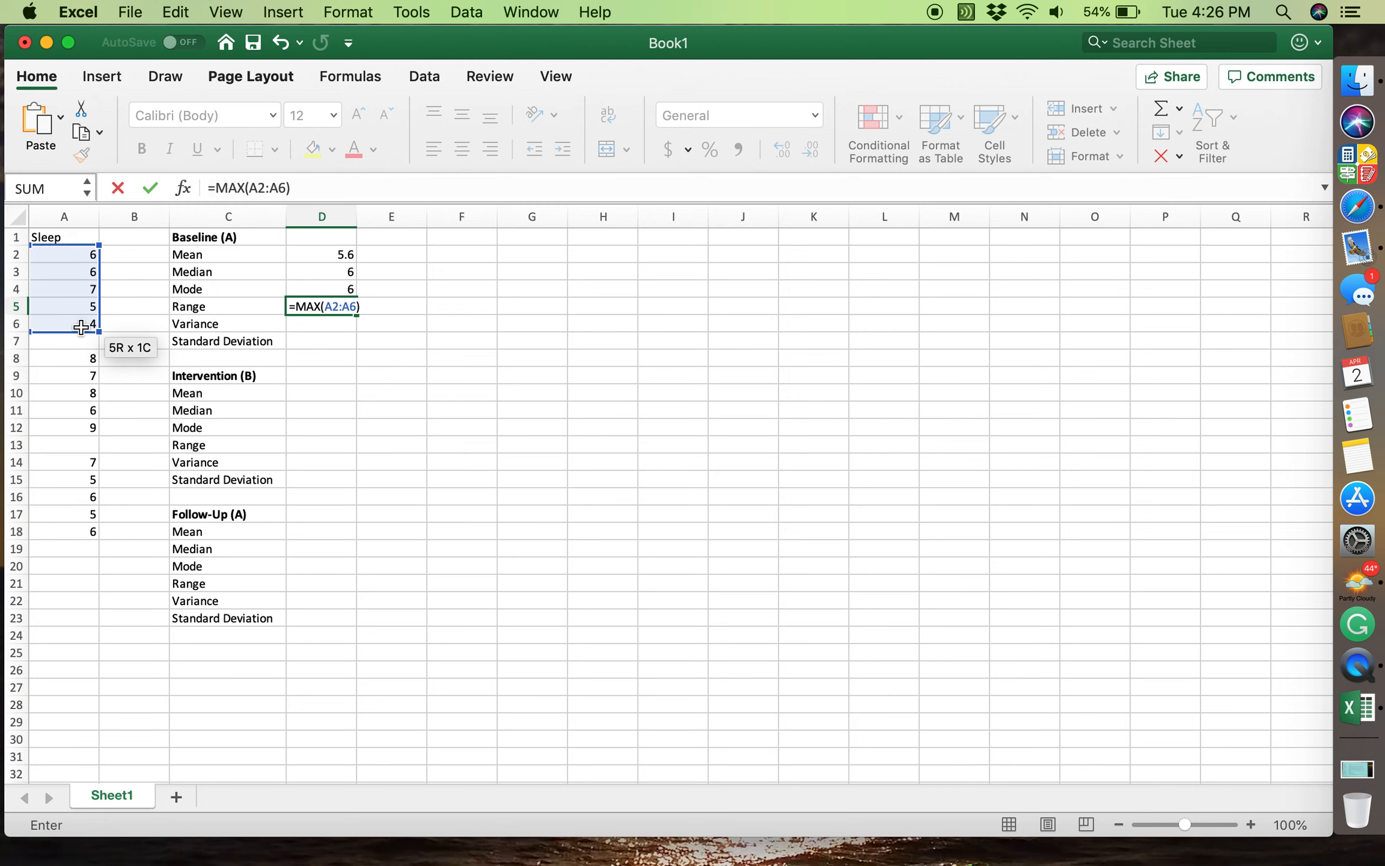
pyautogui.write('-MIN(')
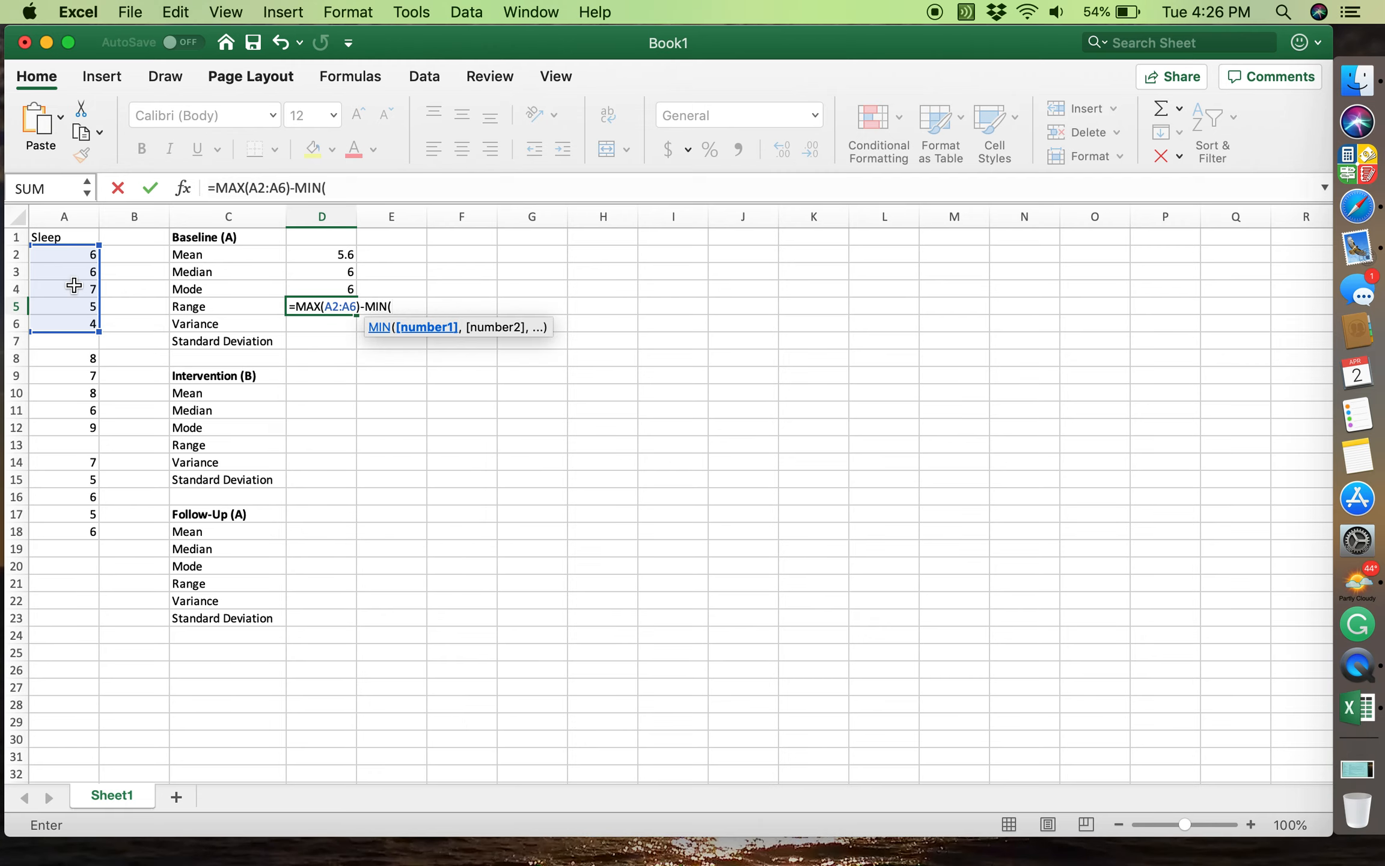
pyautogui.click(77, 255)
pyautogui.moveTo(77, 275); pyautogui.dragTo(77, 329)
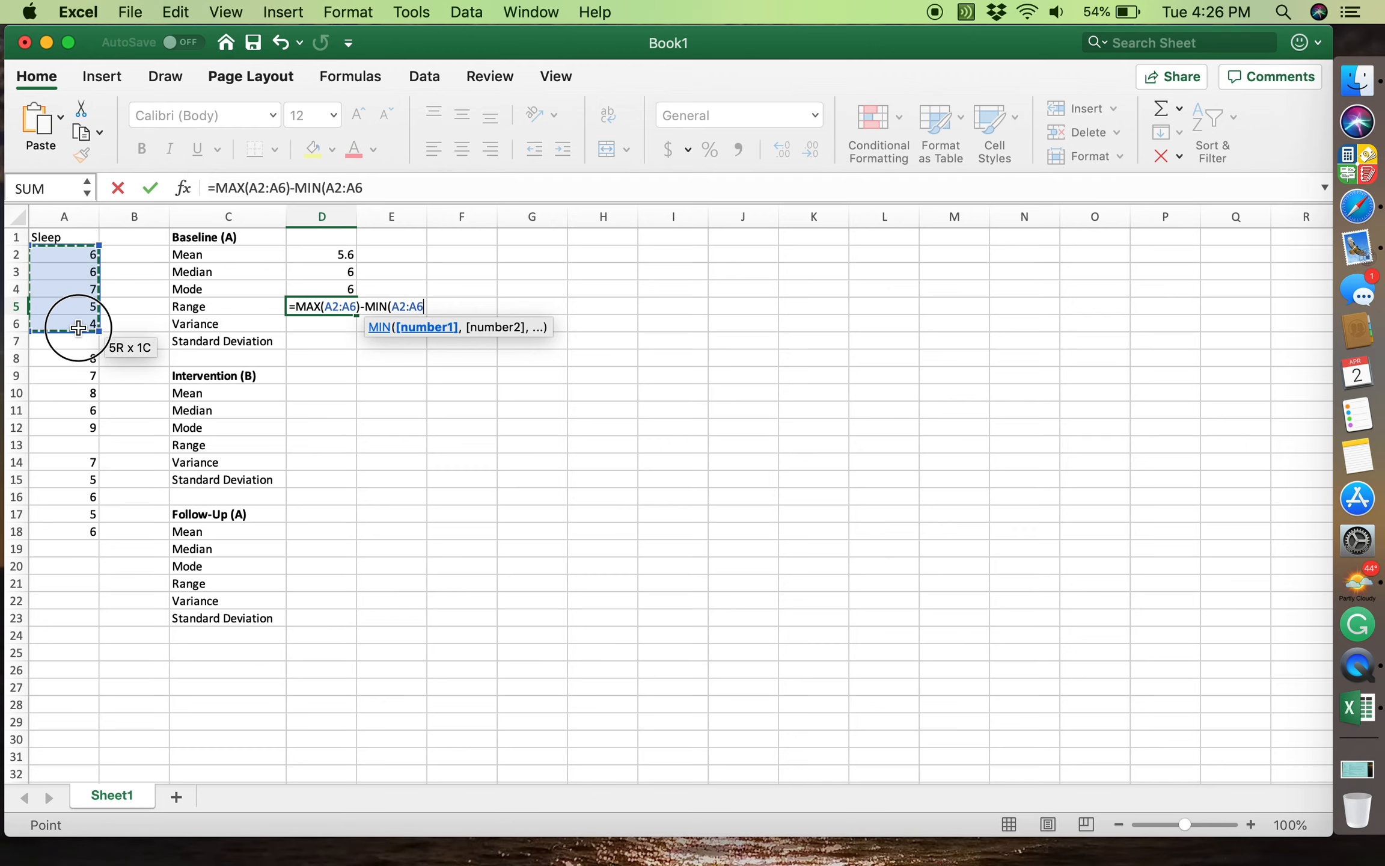
pyautogui.write(')')
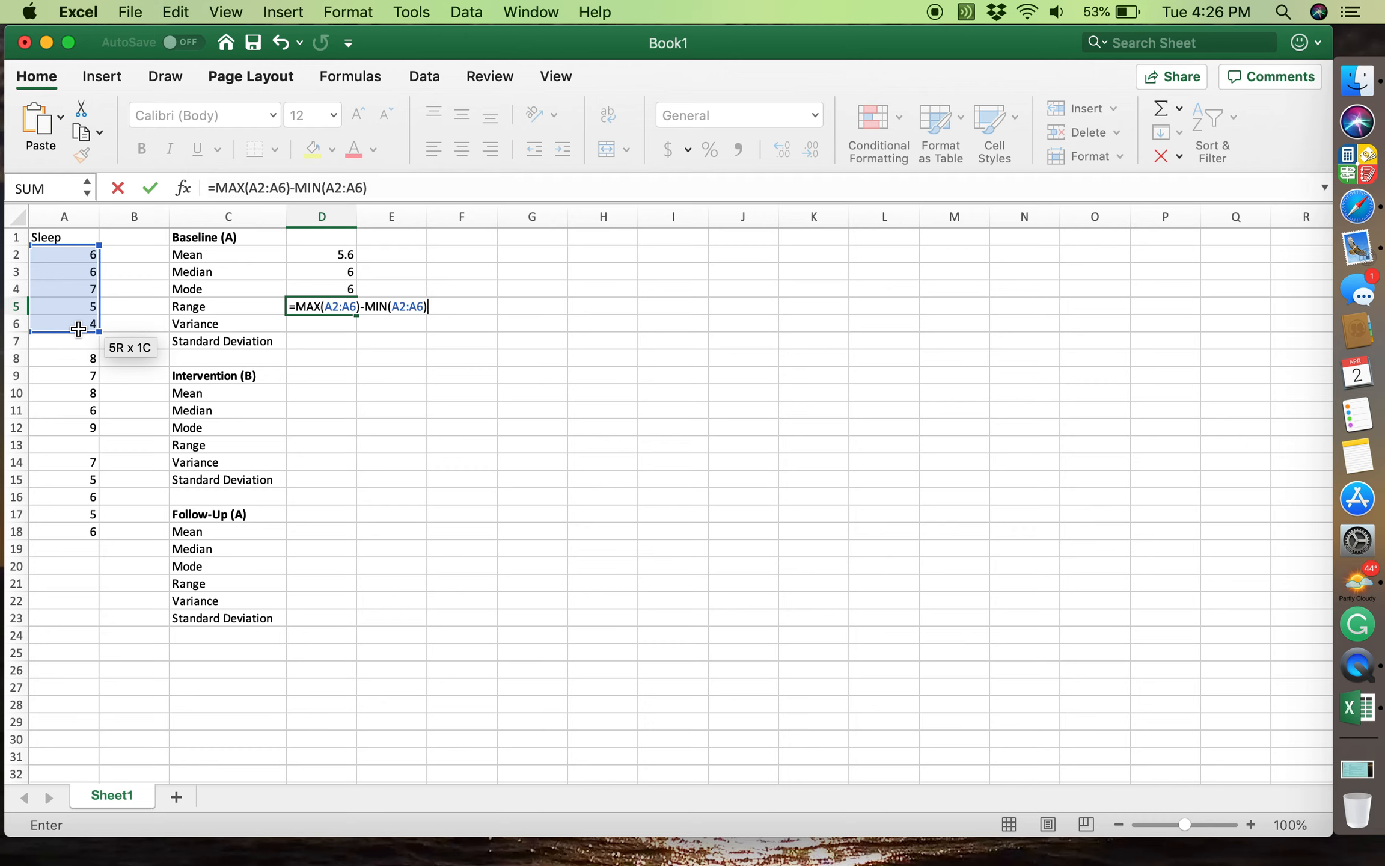
pyautogui.press('Return')
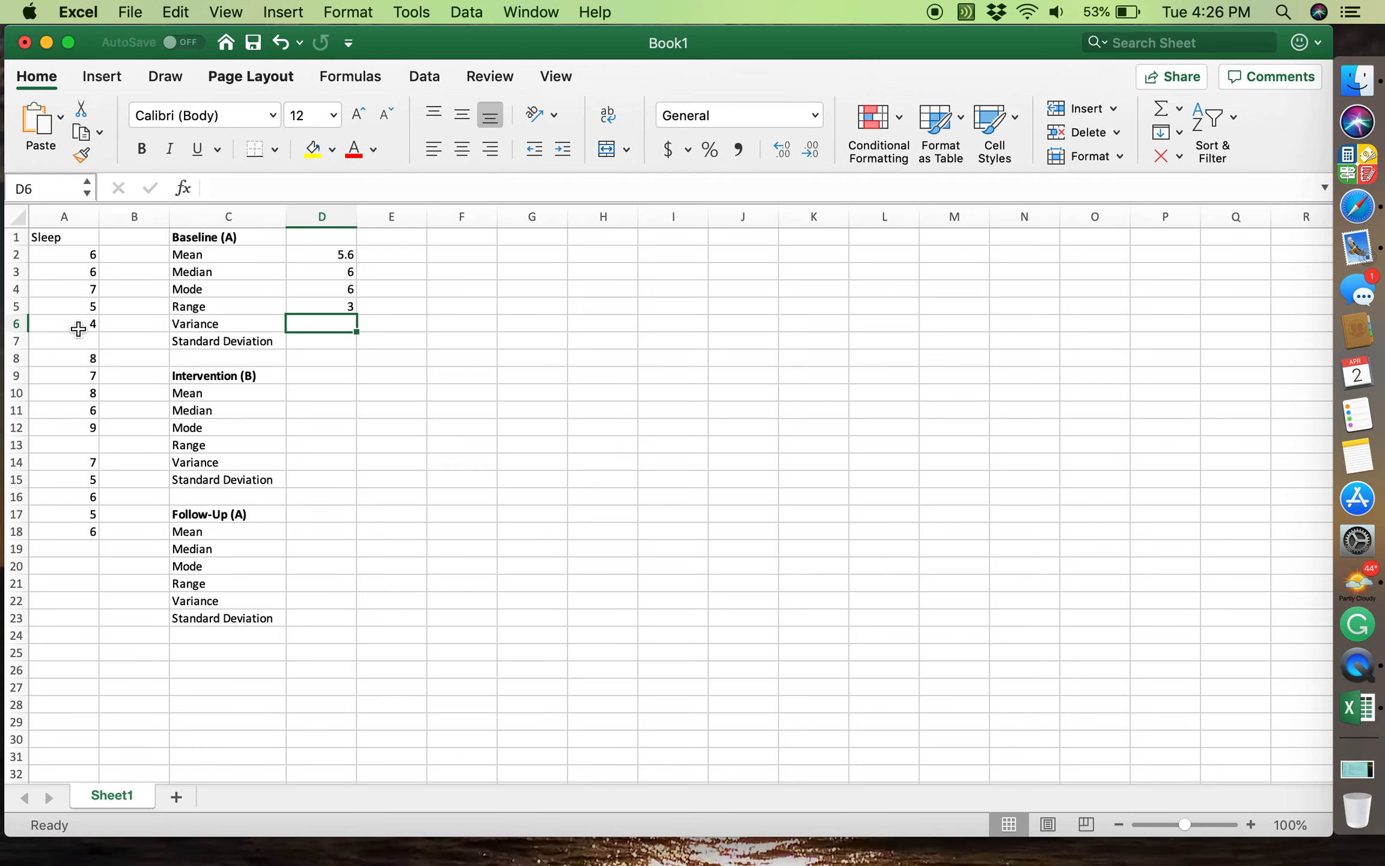
# Check the range formula in D5 against the highest and lowest baseline sleep values in cells A4 and A6.
pyautogui.press('Up')
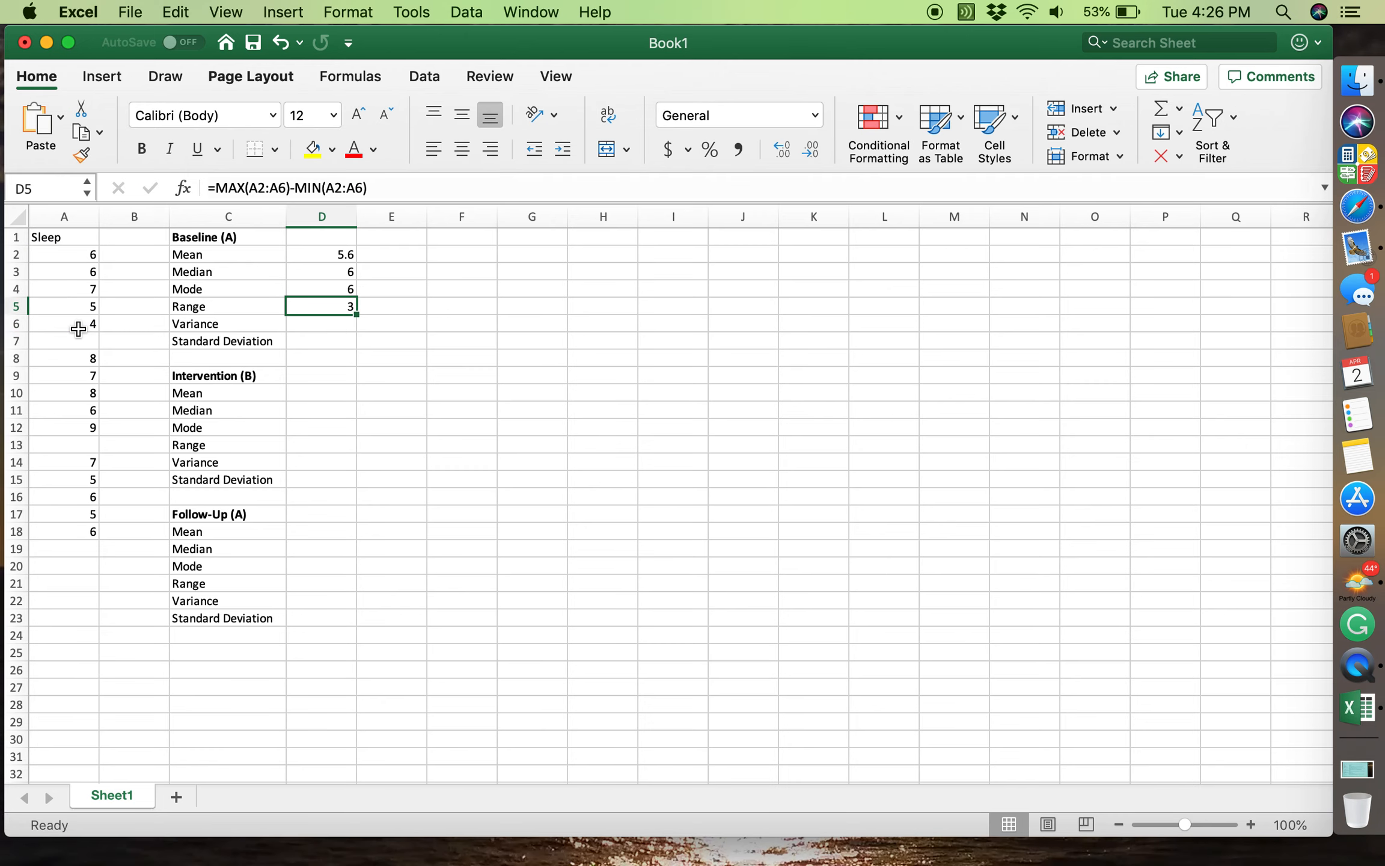
pyautogui.press('Left')
pyautogui.press('Left')
pyautogui.press('Left')
pyautogui.press('Up')
pyautogui.press('Down')
pyautogui.press('Down')
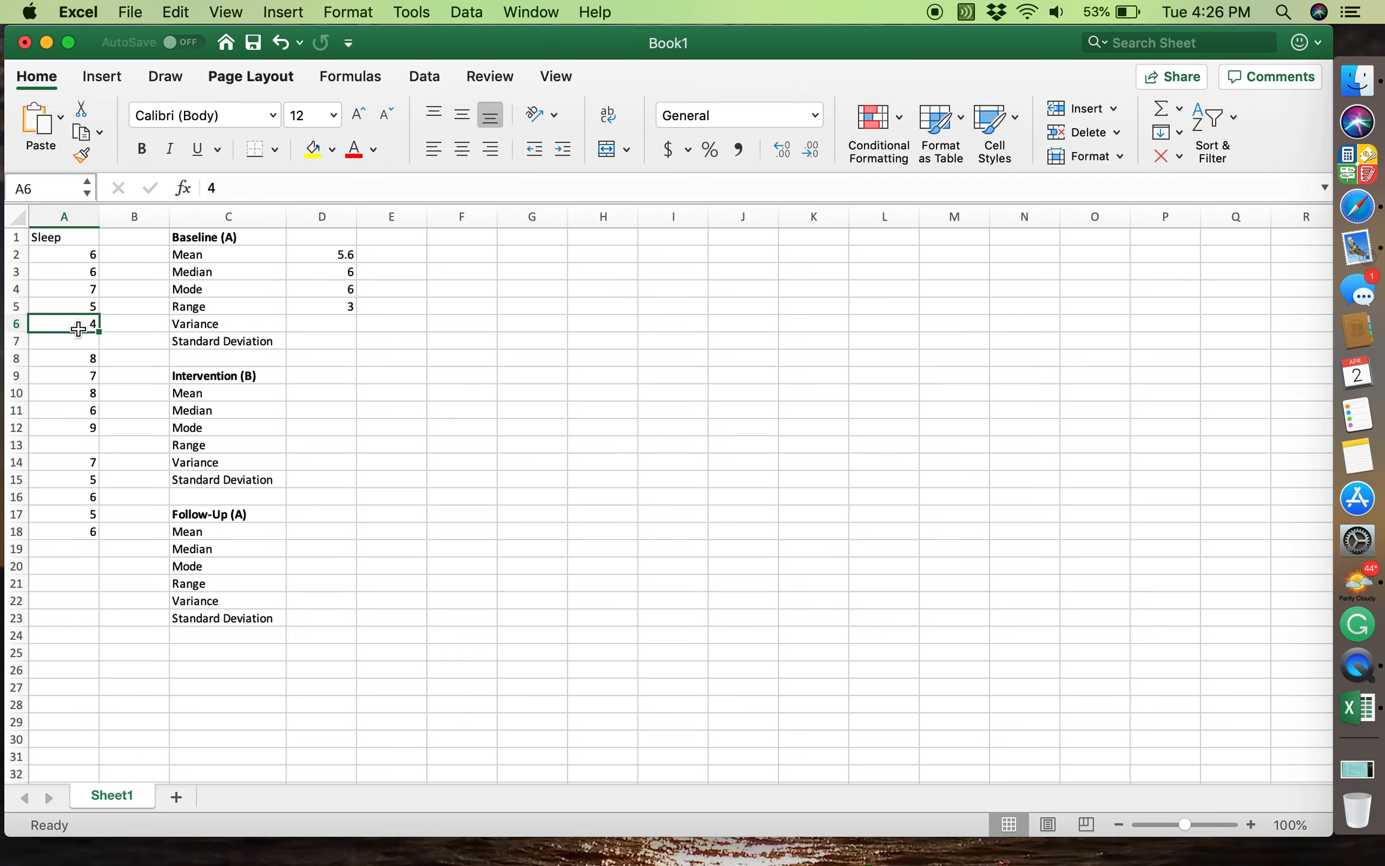
pyautogui.press('Up')
pyautogui.press('Up')
pyautogui.press('Down')
pyautogui.press('Down')
# Calculate the baseline sample variance in cell D6 with =VAR.S(A2:A6).
pyautogui.press('Right')
pyautogui.press('Right')
pyautogui.press('Right')
pyautogui.press('Left')
pyautogui.press('Right')
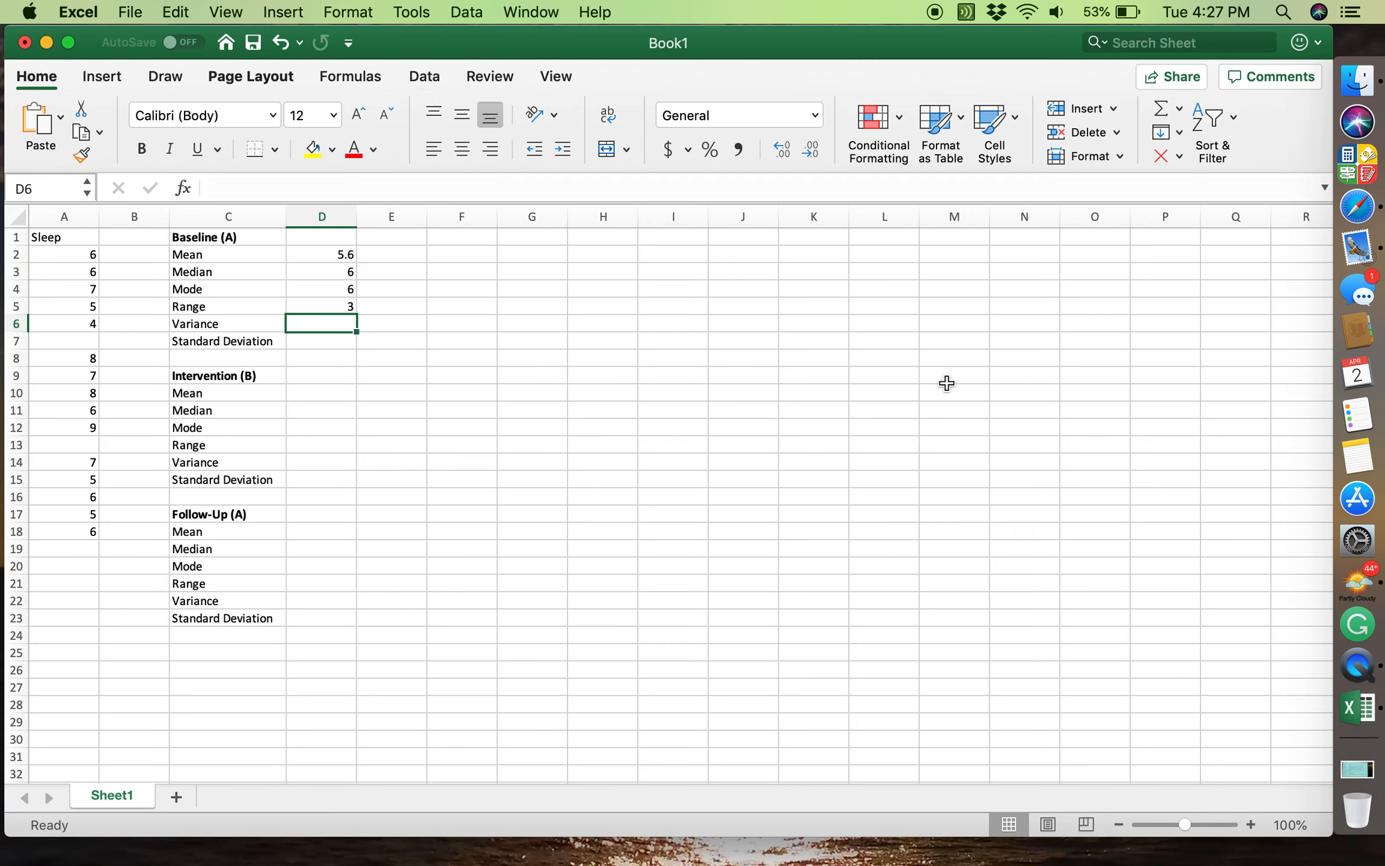
pyautogui.write('=var')
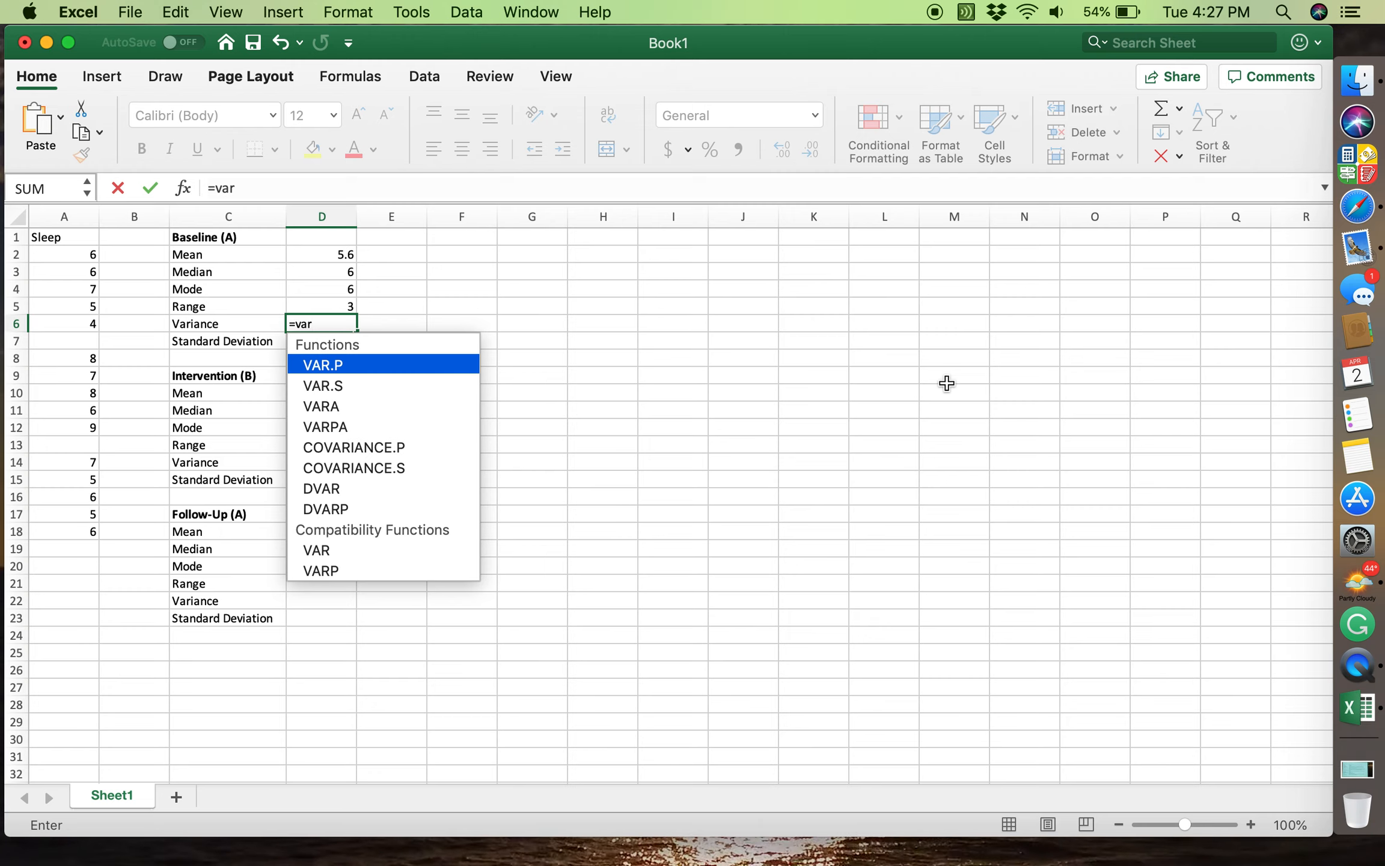
pyautogui.press('Down')
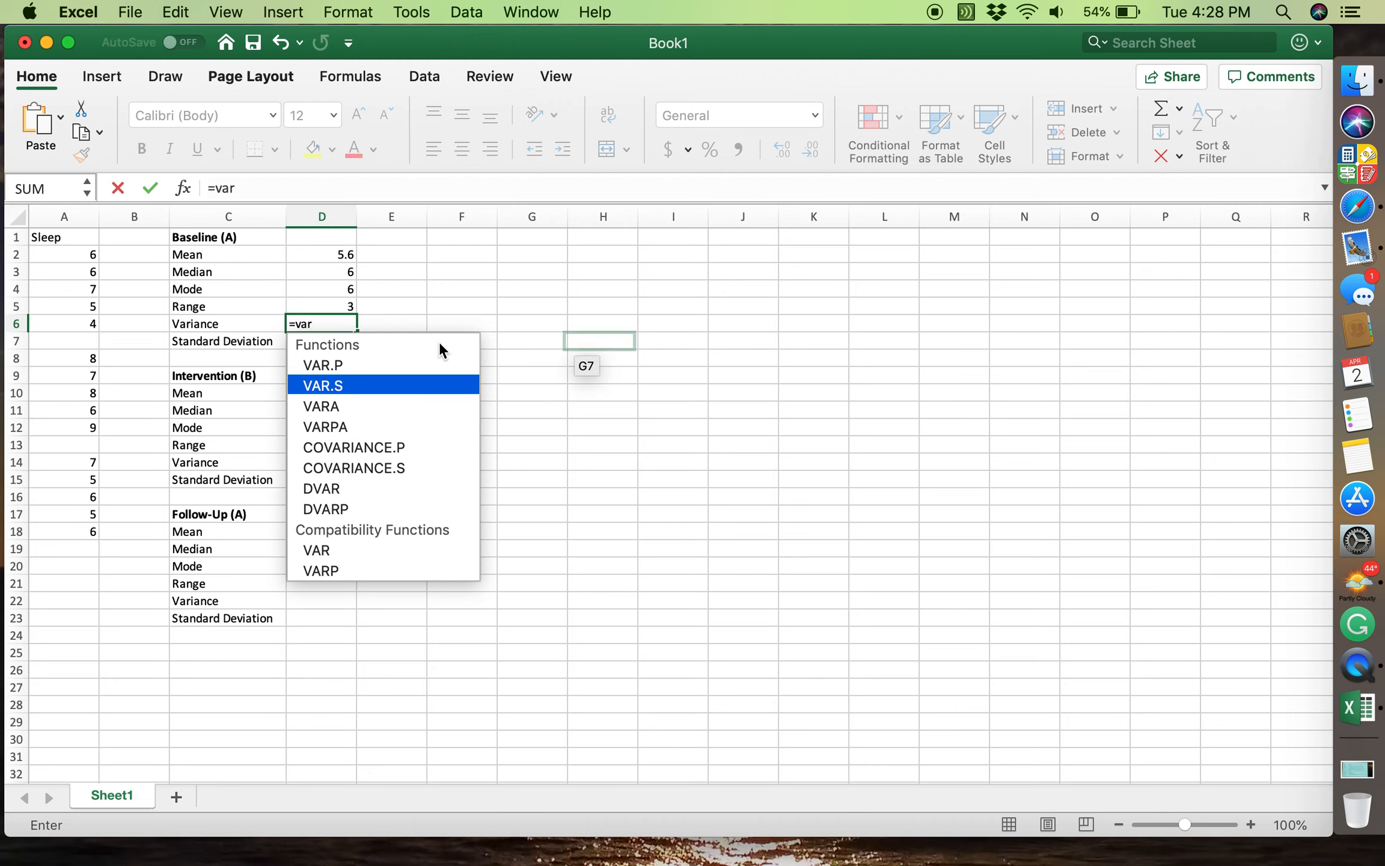
pyautogui.doubleClick(357, 386)
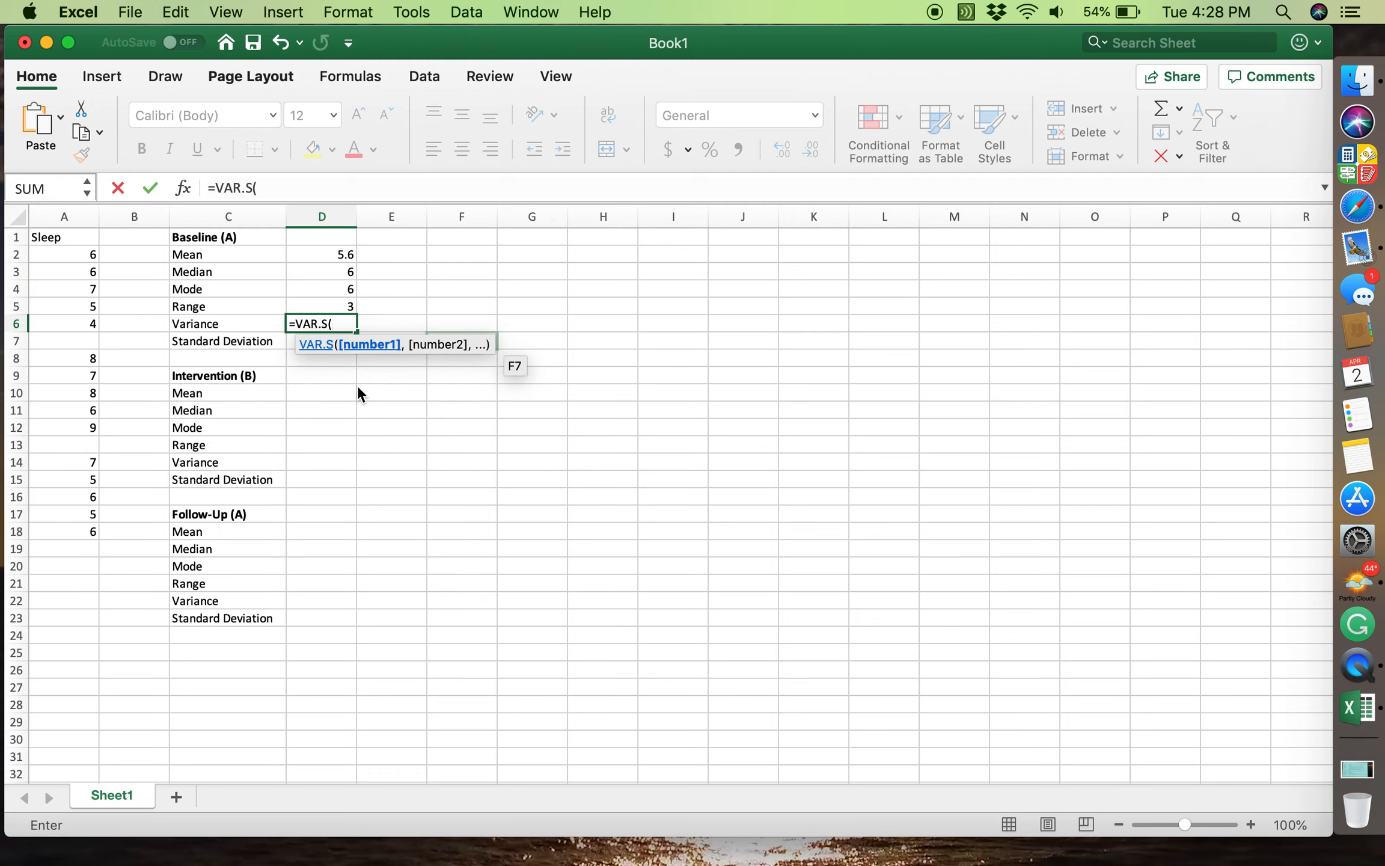
pyautogui.moveTo(86, 256); pyautogui.dragTo(83, 325)
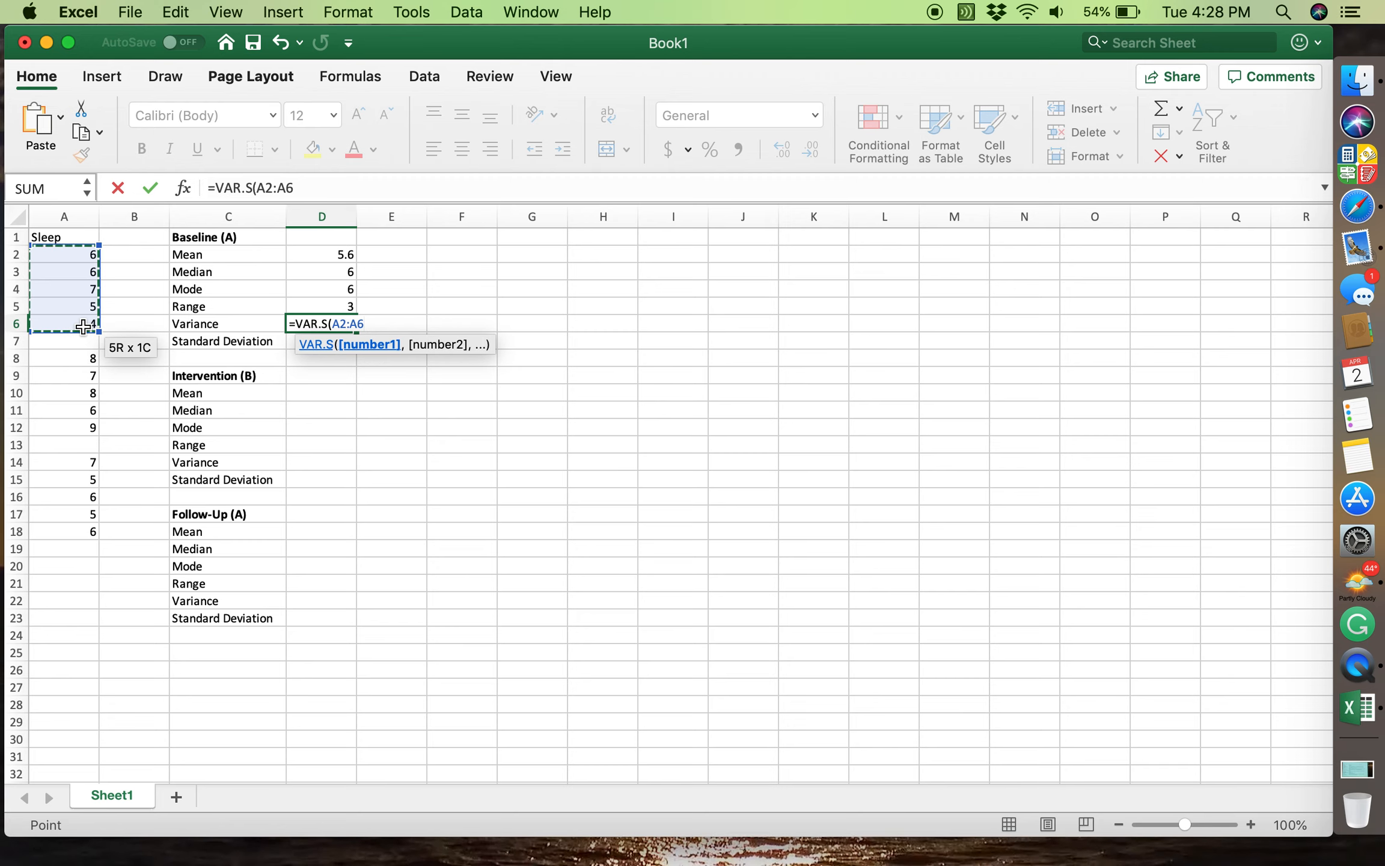
pyautogui.write(')')
pyautogui.press('Return')
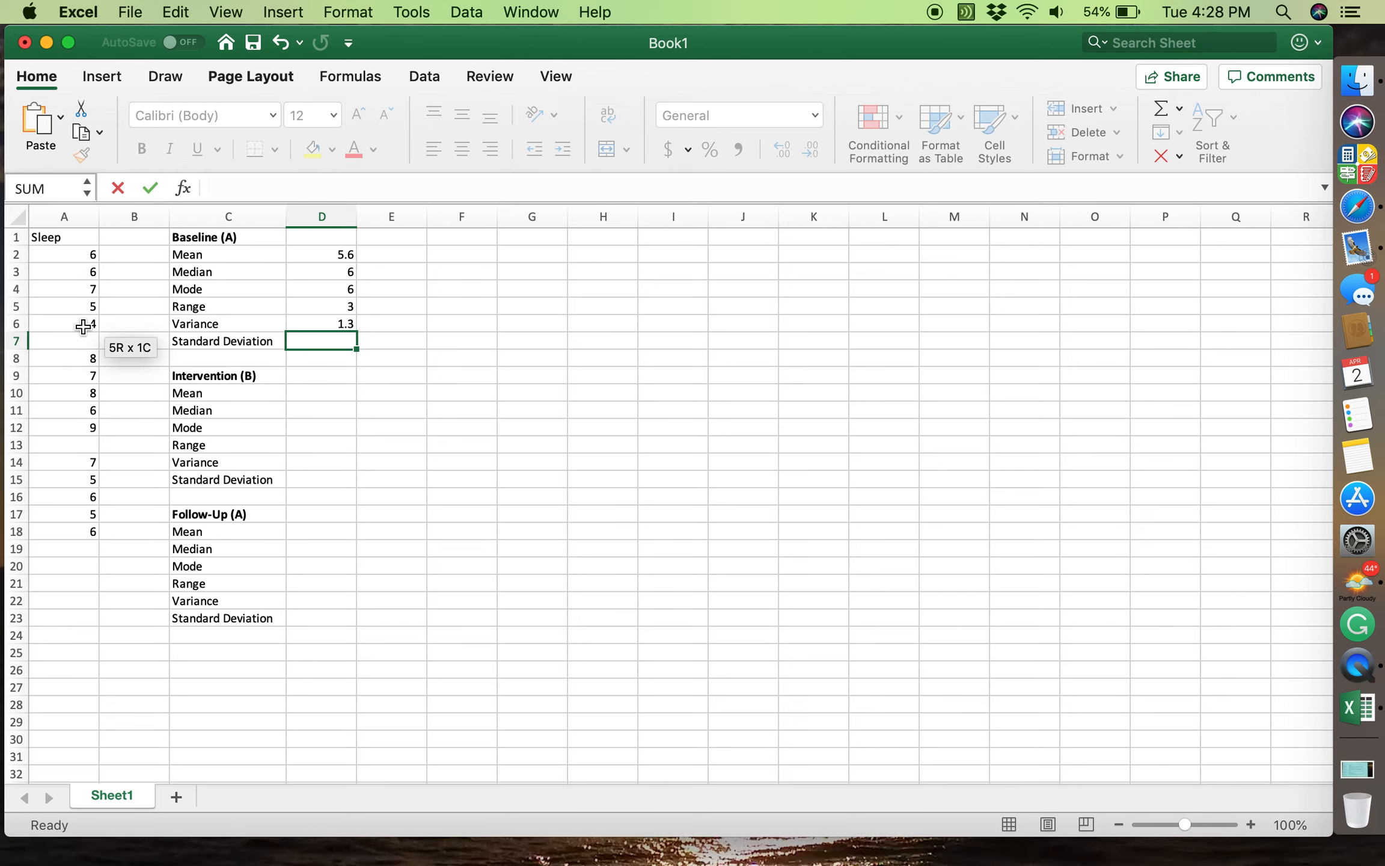
# Examine the finished sample variance formula and its result in cell D6.
pyautogui.press('Up')
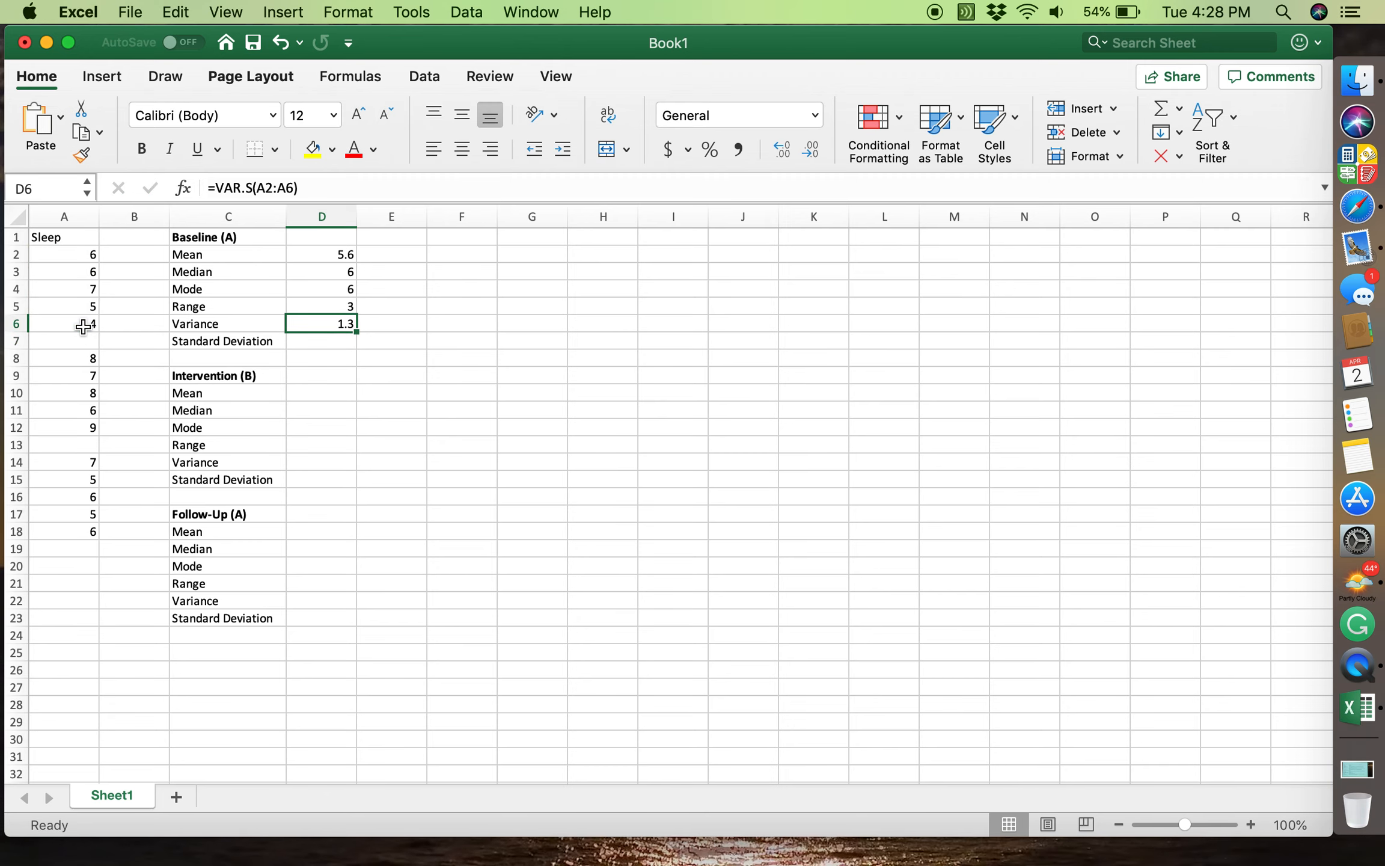
pyautogui.press('Return')
pyautogui.press('Up')
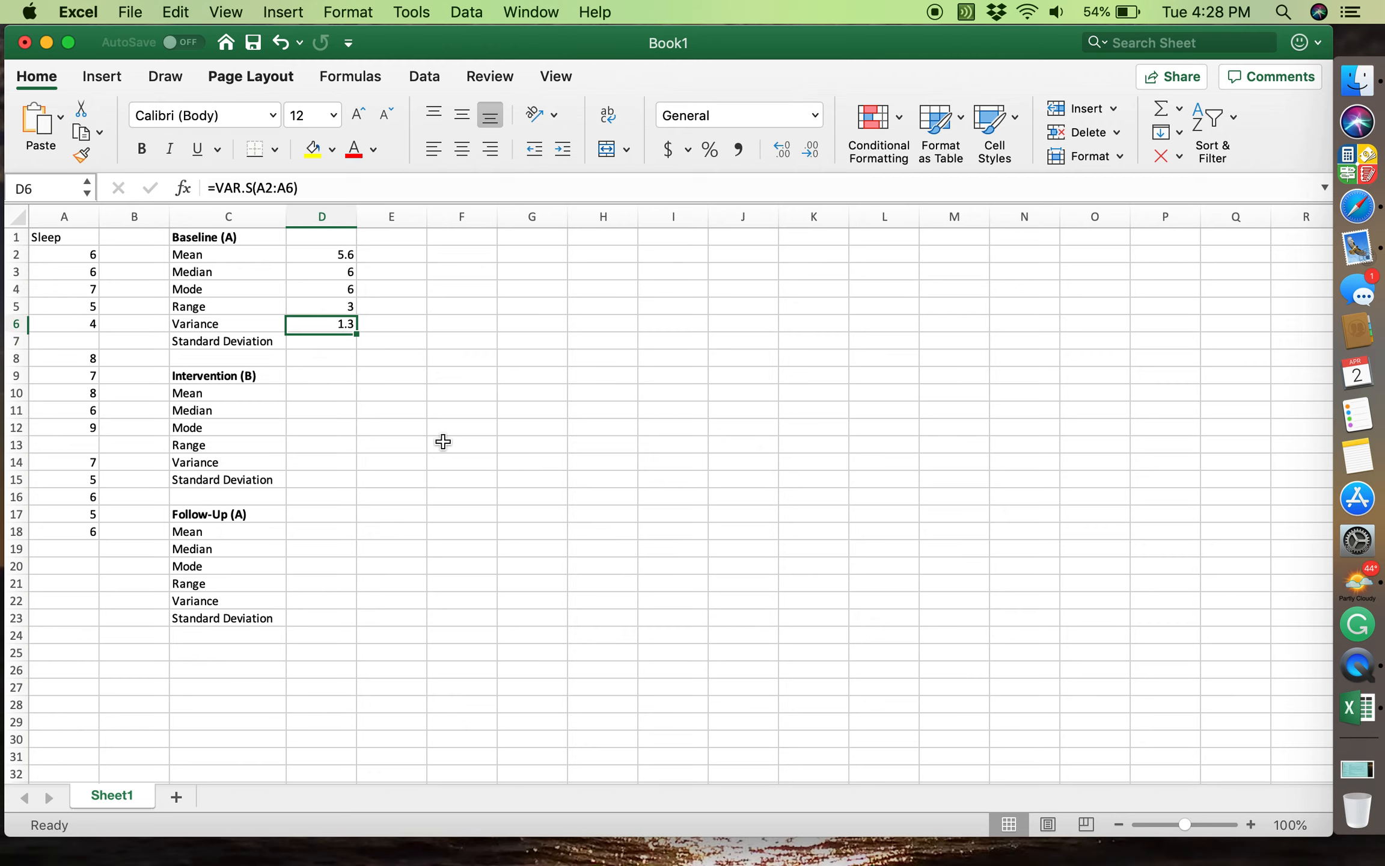
pyautogui.press('Return')
pyautogui.press('Up')
pyautogui.press('Return')
pyautogui.press('Up')
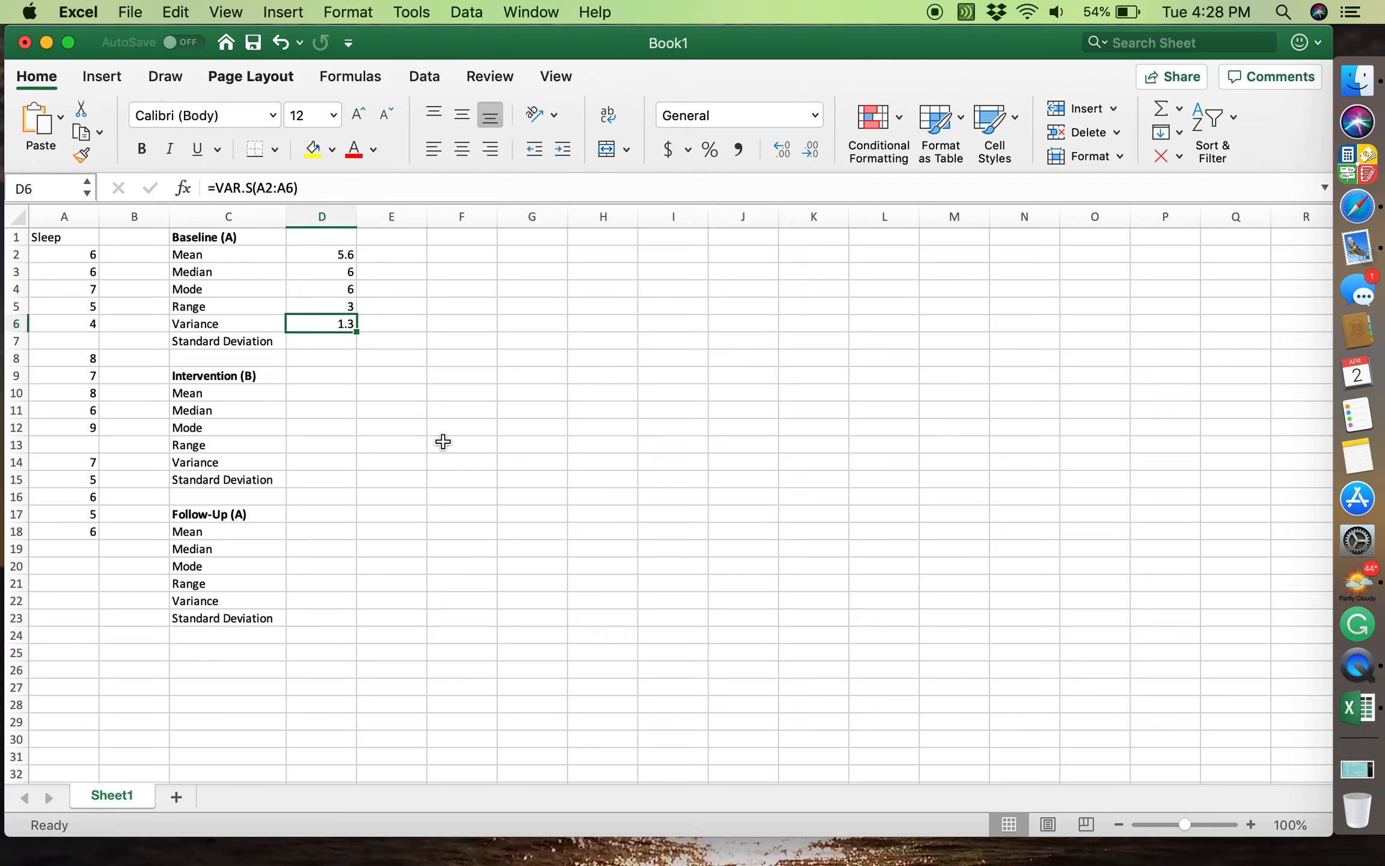
pyautogui.press('Return')
pyautogui.press('Up')
# Calculate the baseline sample standard deviation in cell D7 with =stdev.s(A2:A6).
pyautogui.press('Down')
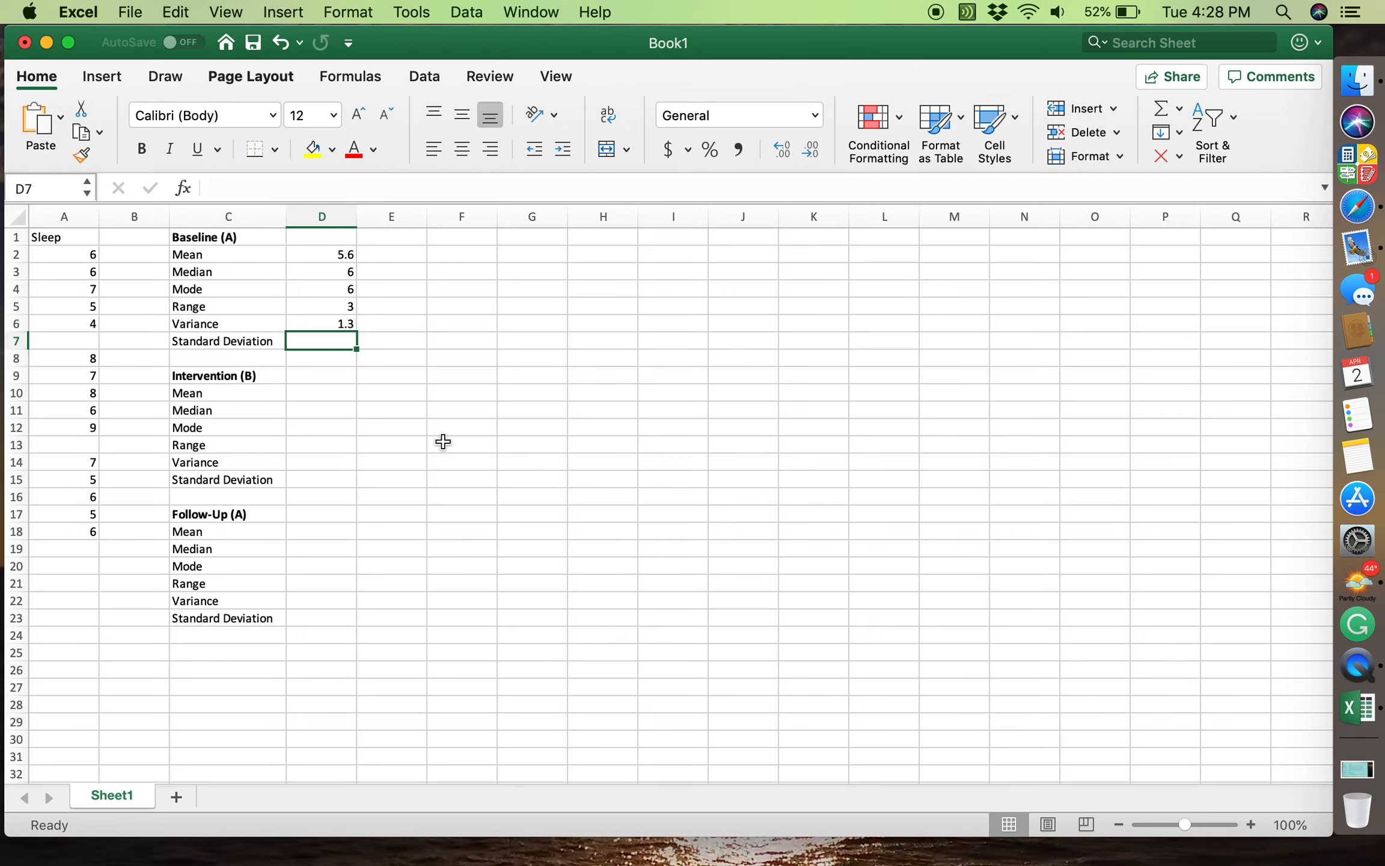
pyautogui.write('=')
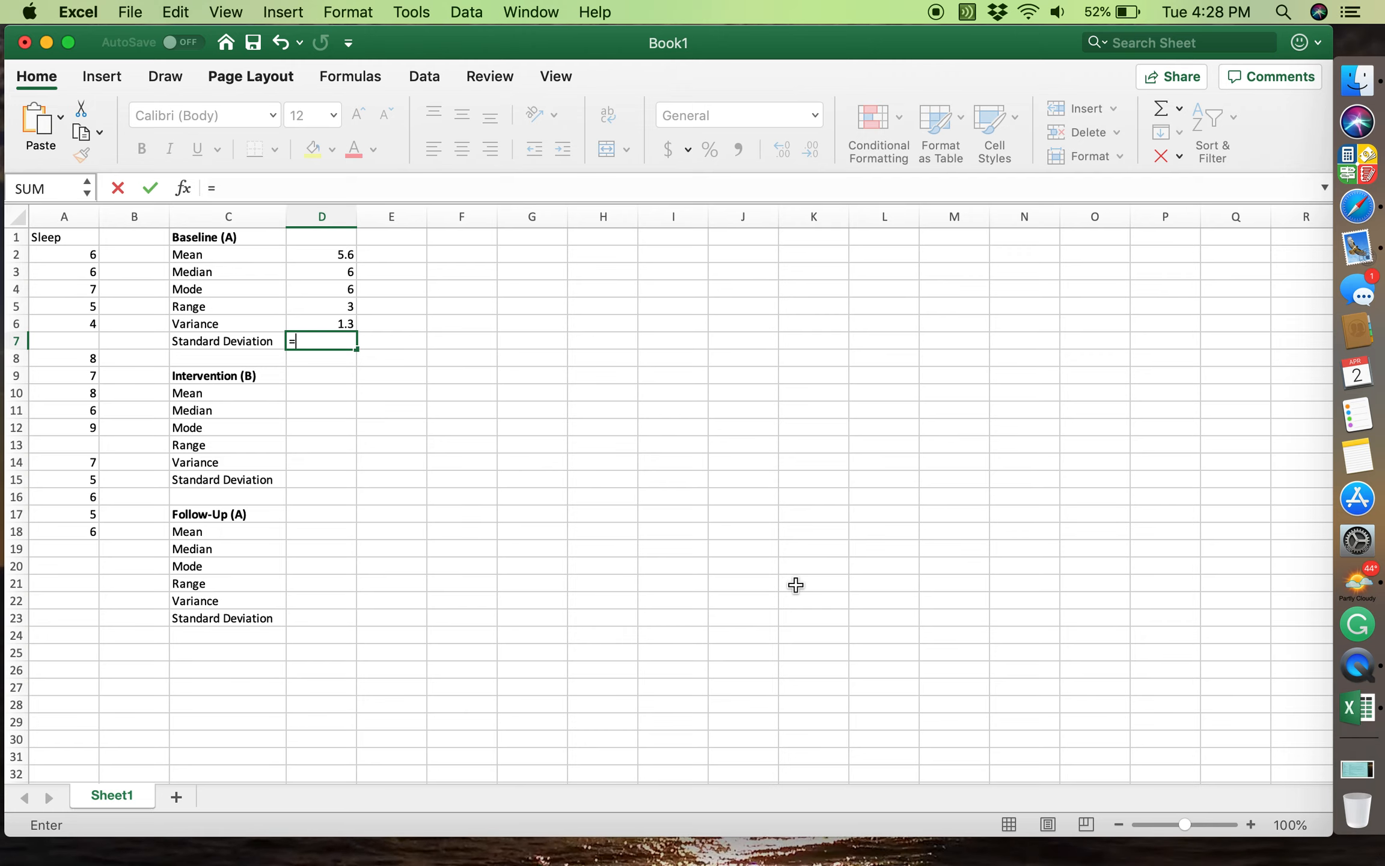
pyautogui.write('s')
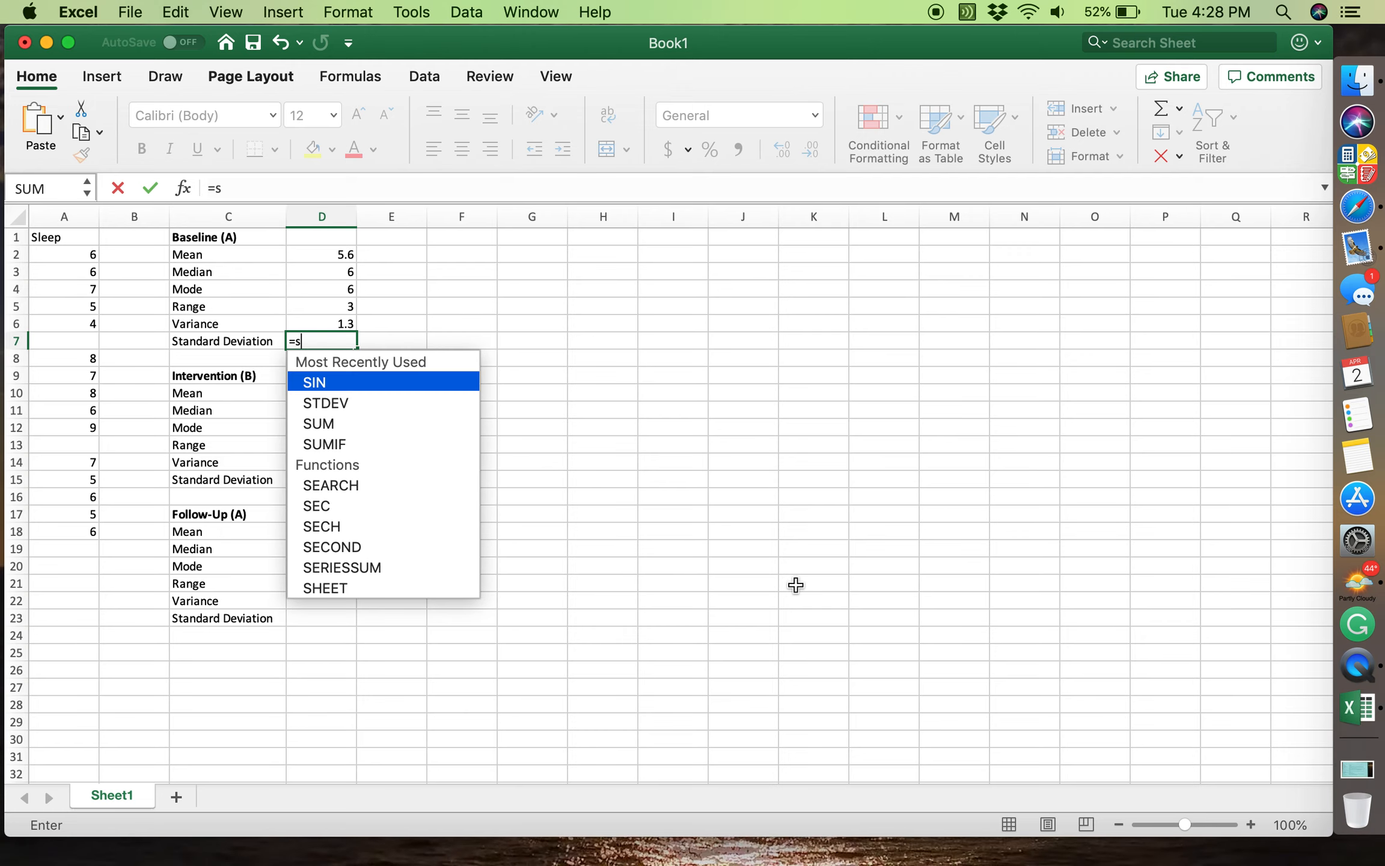
pyautogui.write('tdev')
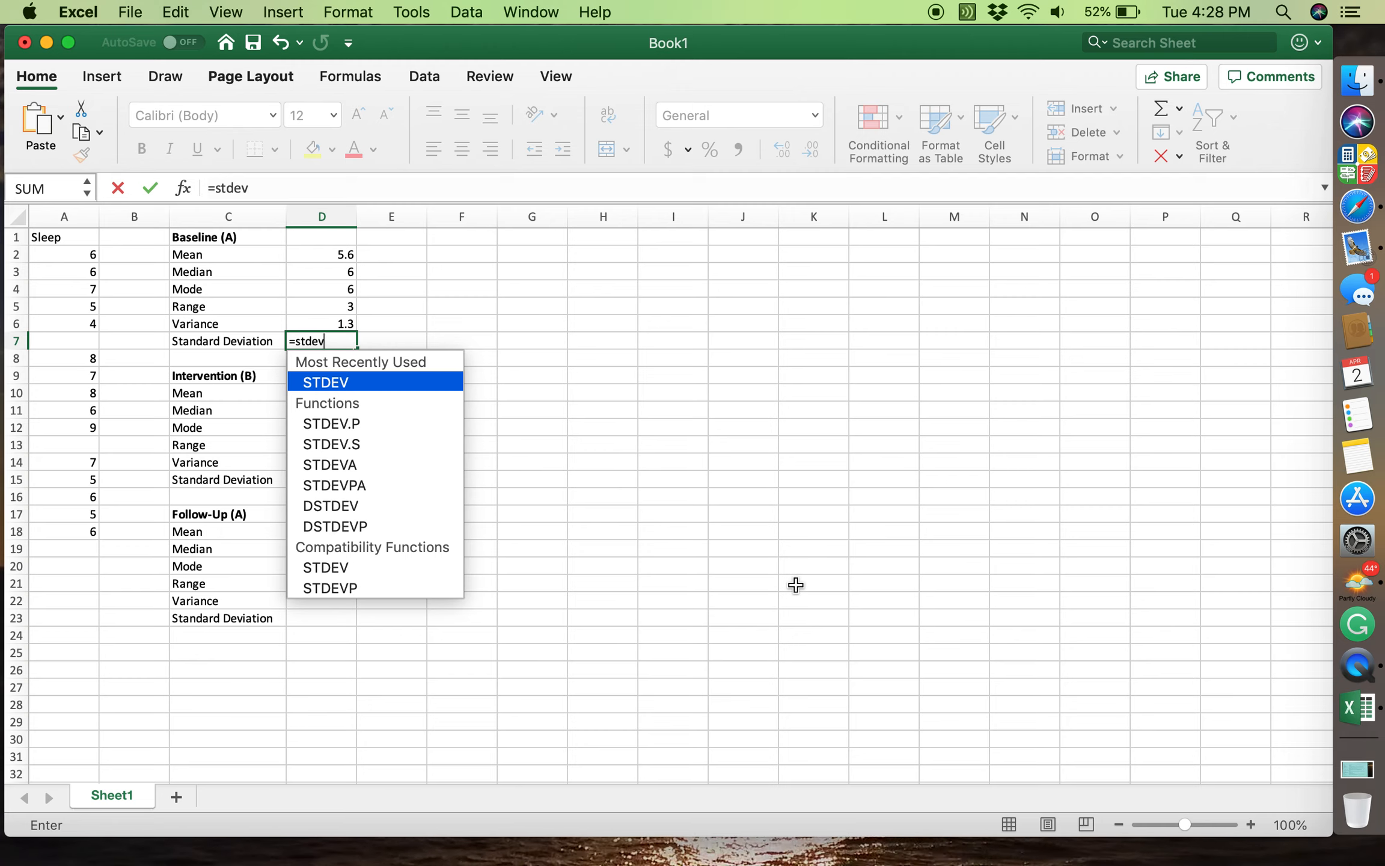
pyautogui.write('.')
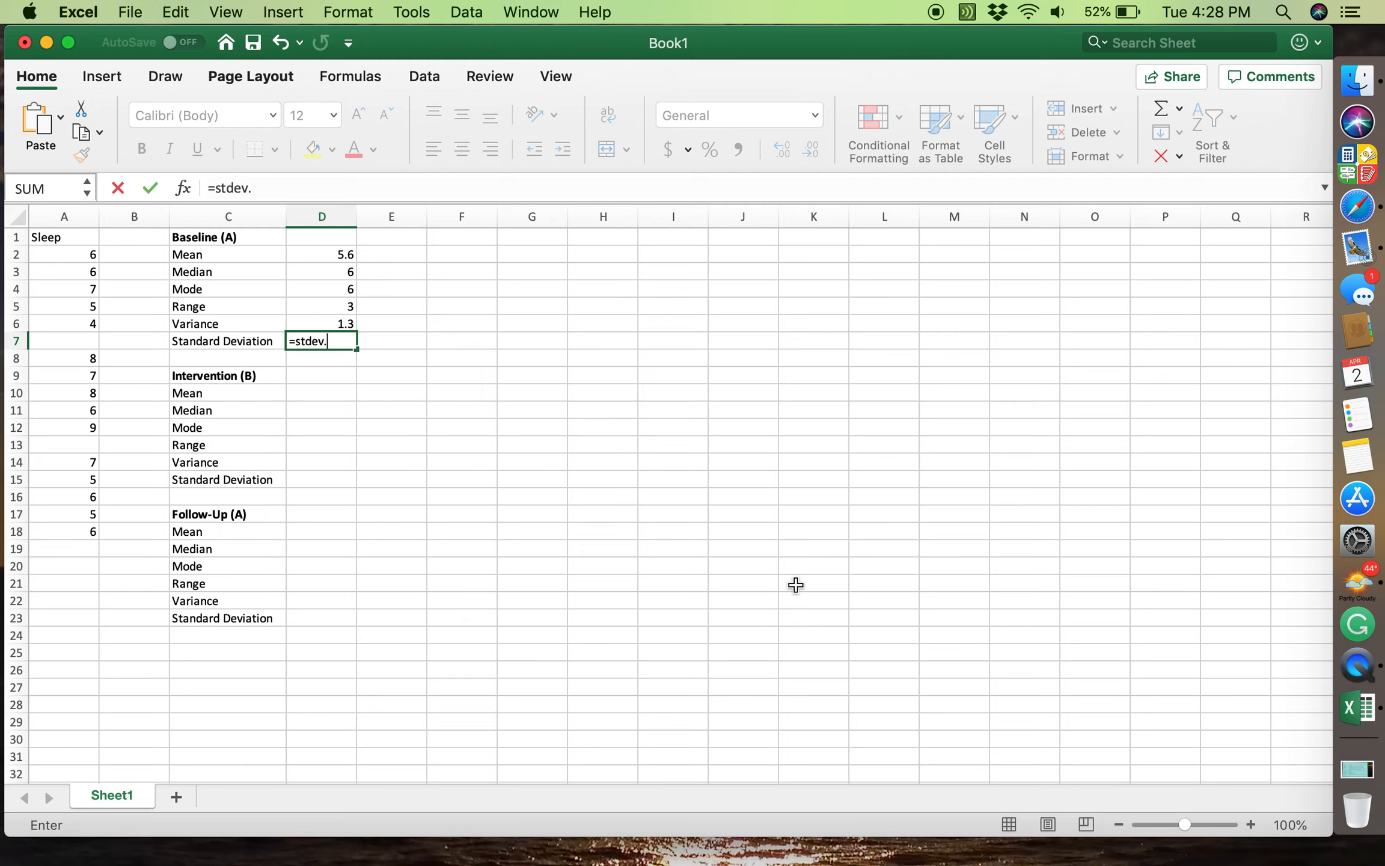
pyautogui.write('s(')
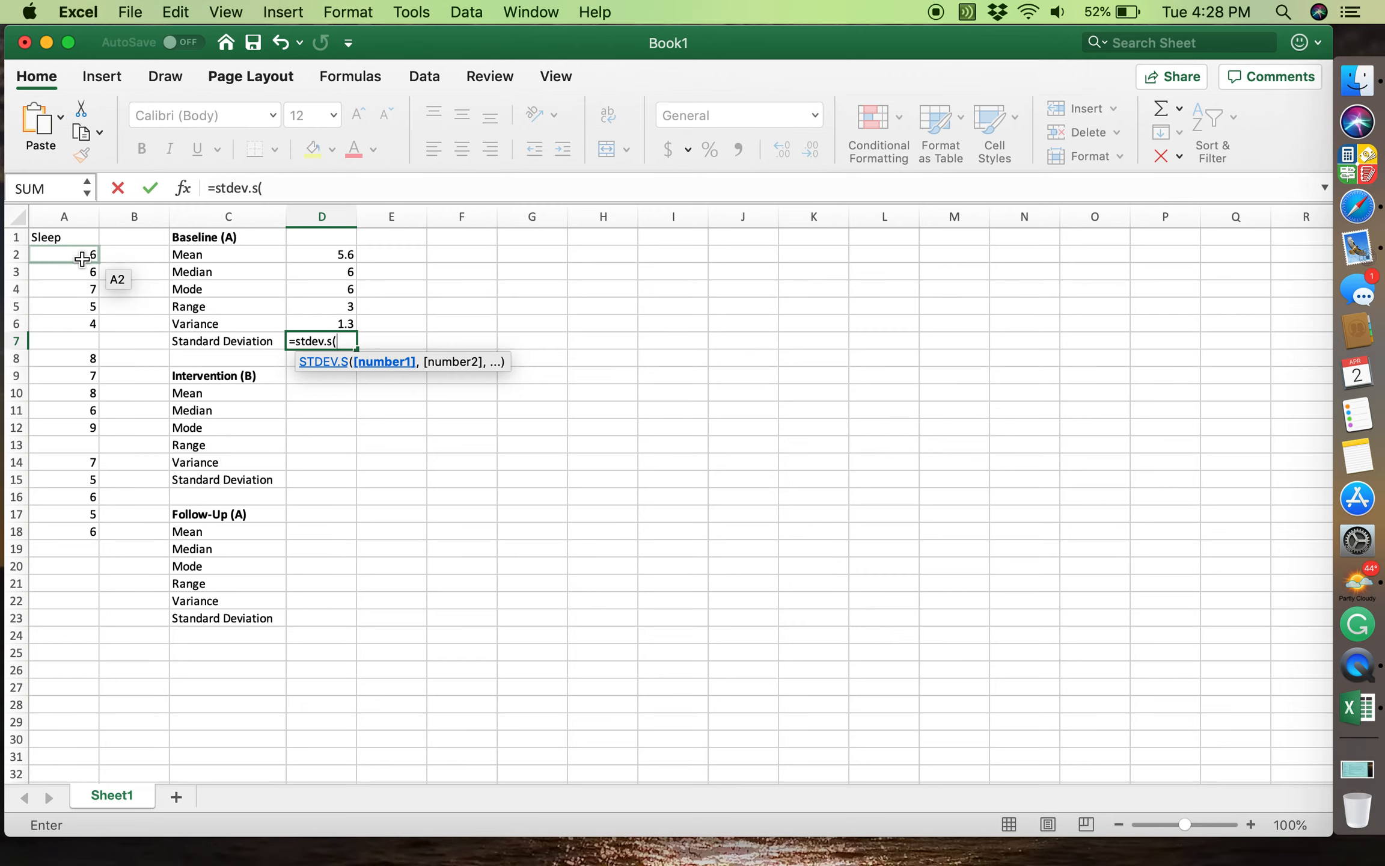
pyautogui.moveTo(82, 259); pyautogui.dragTo(83, 323)
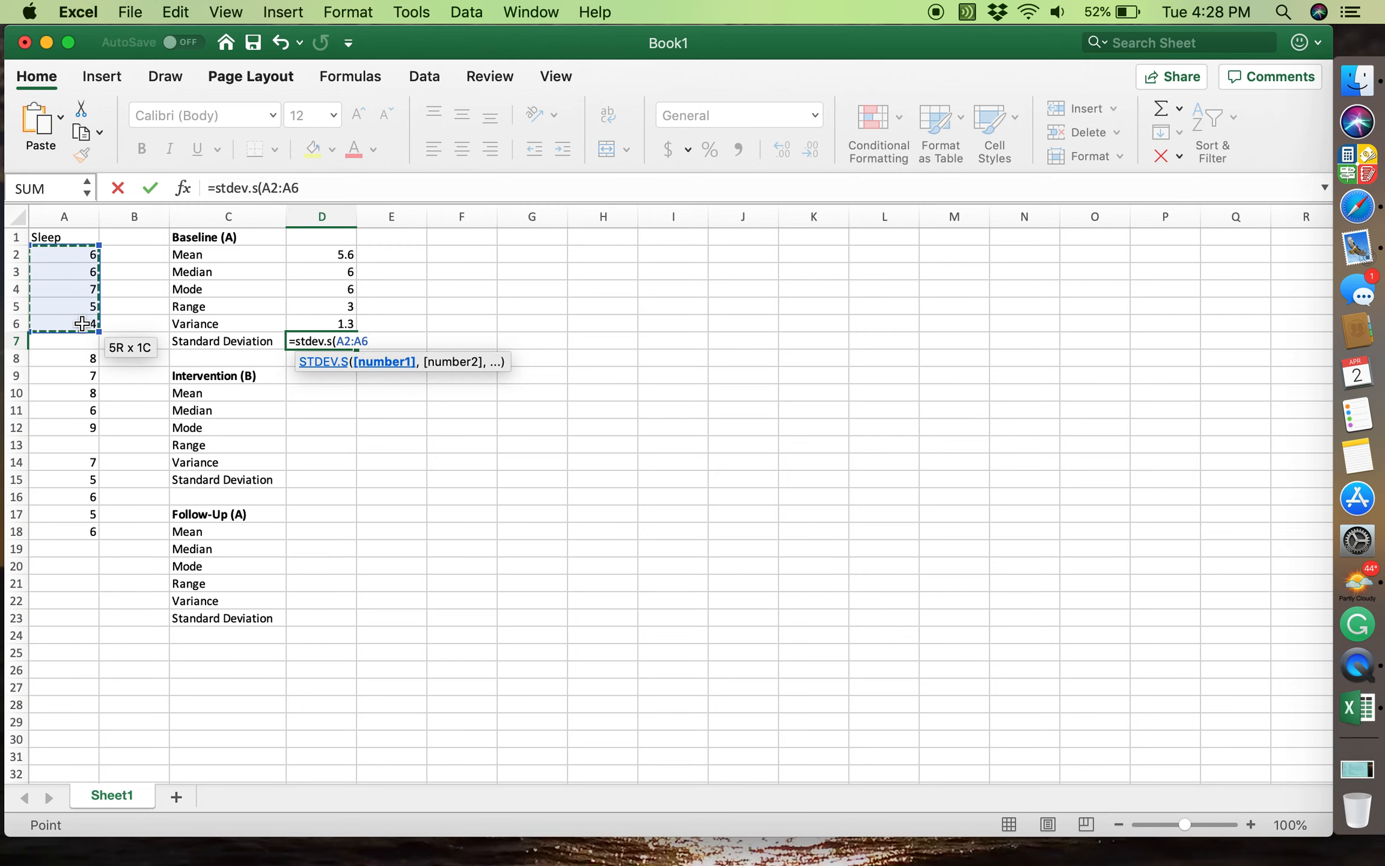
pyautogui.write(')')
pyautogui.press('Return')
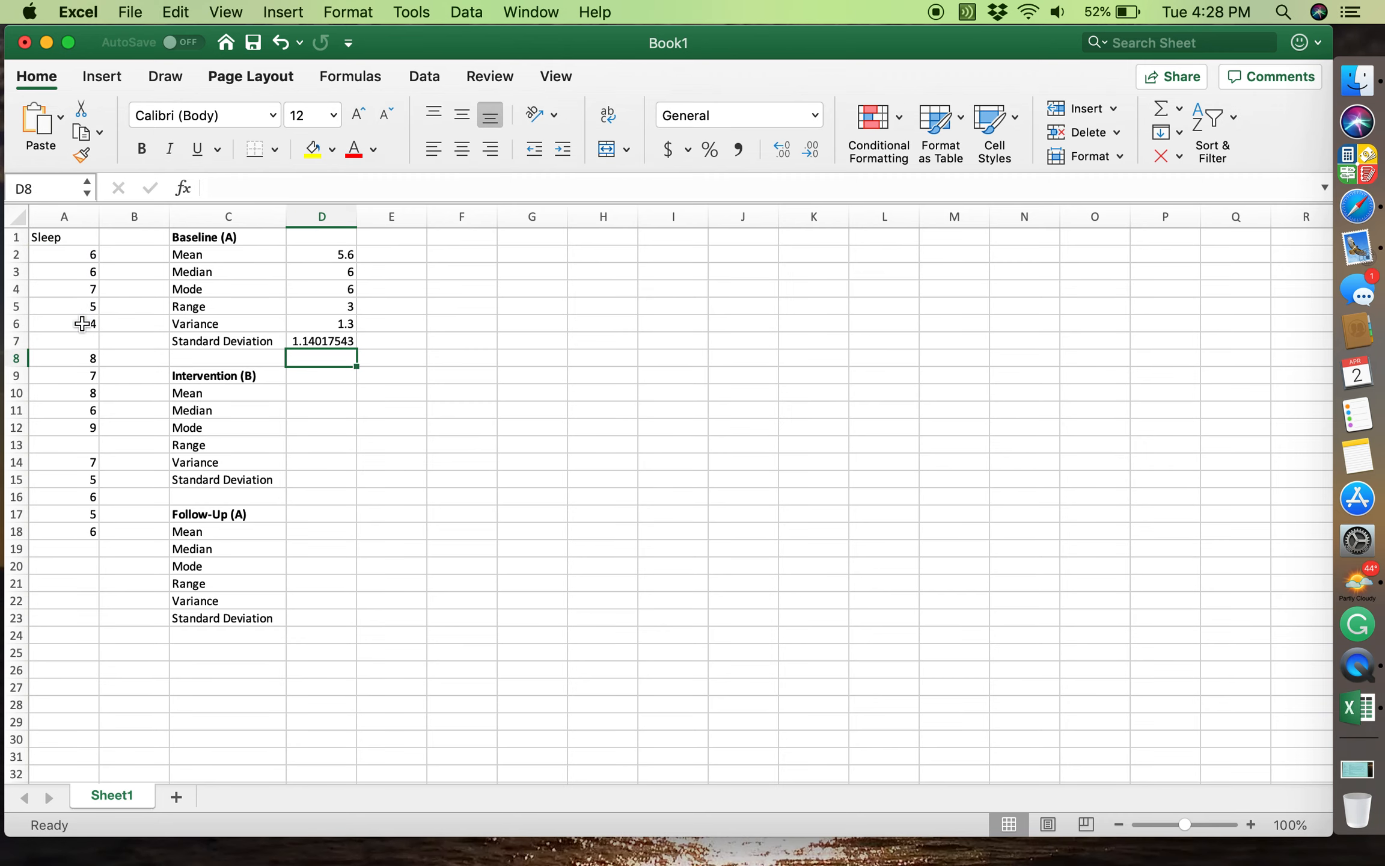
# Review the baseline statistics formulas and results in cells D2 to D7, comparing the variance with the standard deviation.
pyautogui.press('Up')
pyautogui.press('Up')
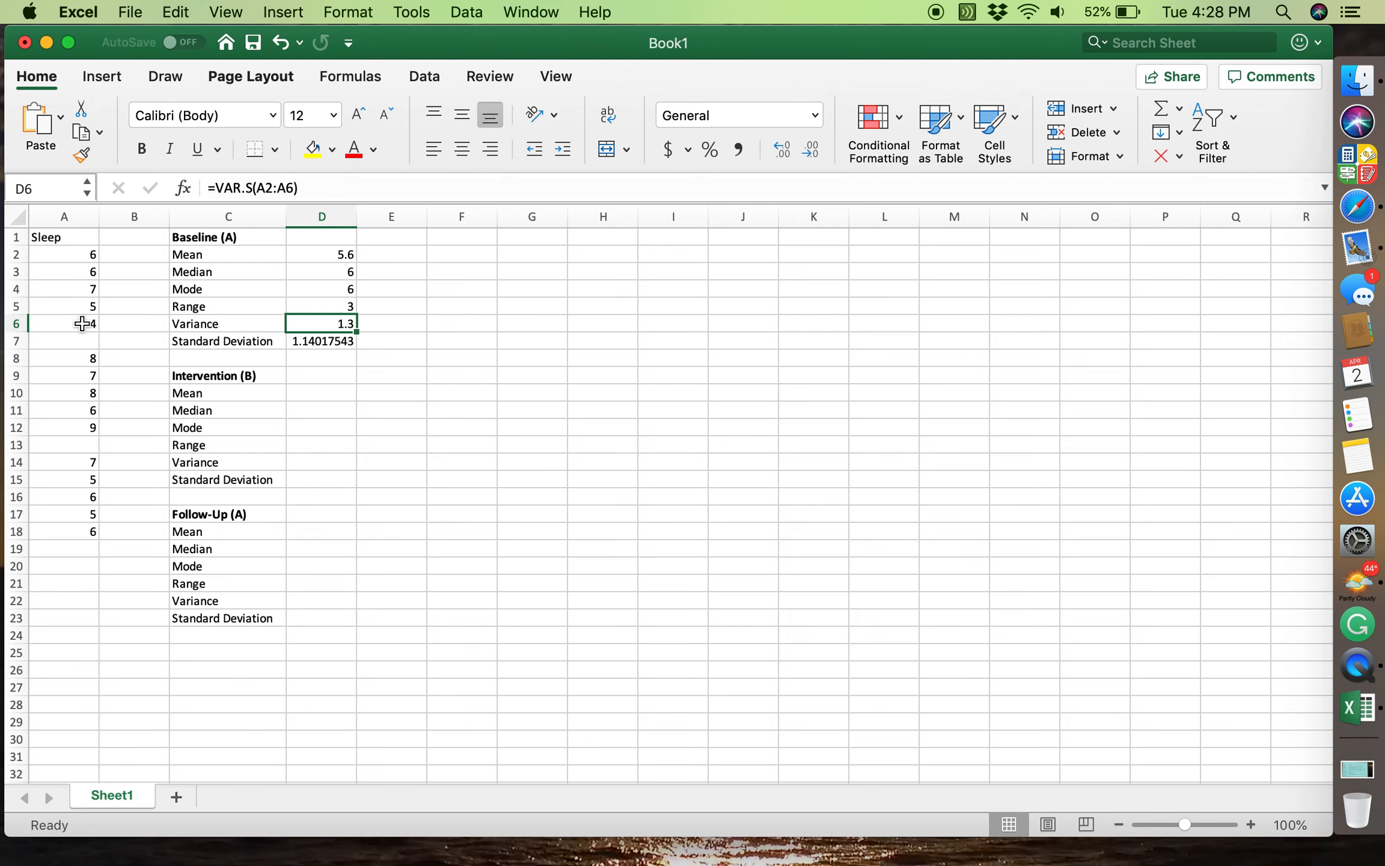
pyautogui.press('Down')
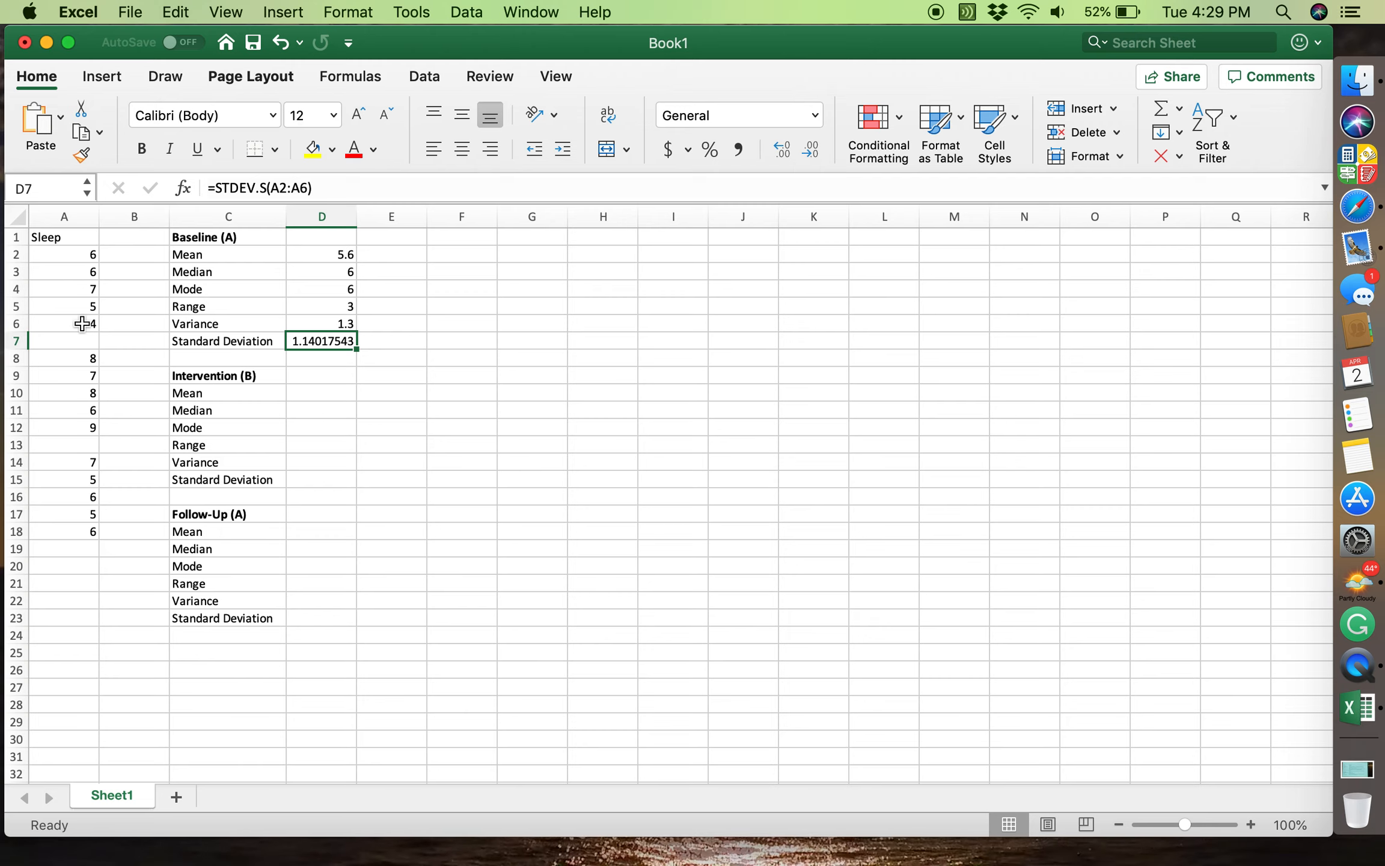
pyautogui.press('Down')
pyautogui.press('Up')
pyautogui.press('Up')
pyautogui.press('Up')
pyautogui.press('Up')
pyautogui.press('Up')
pyautogui.press('Up')
pyautogui.press('Up')
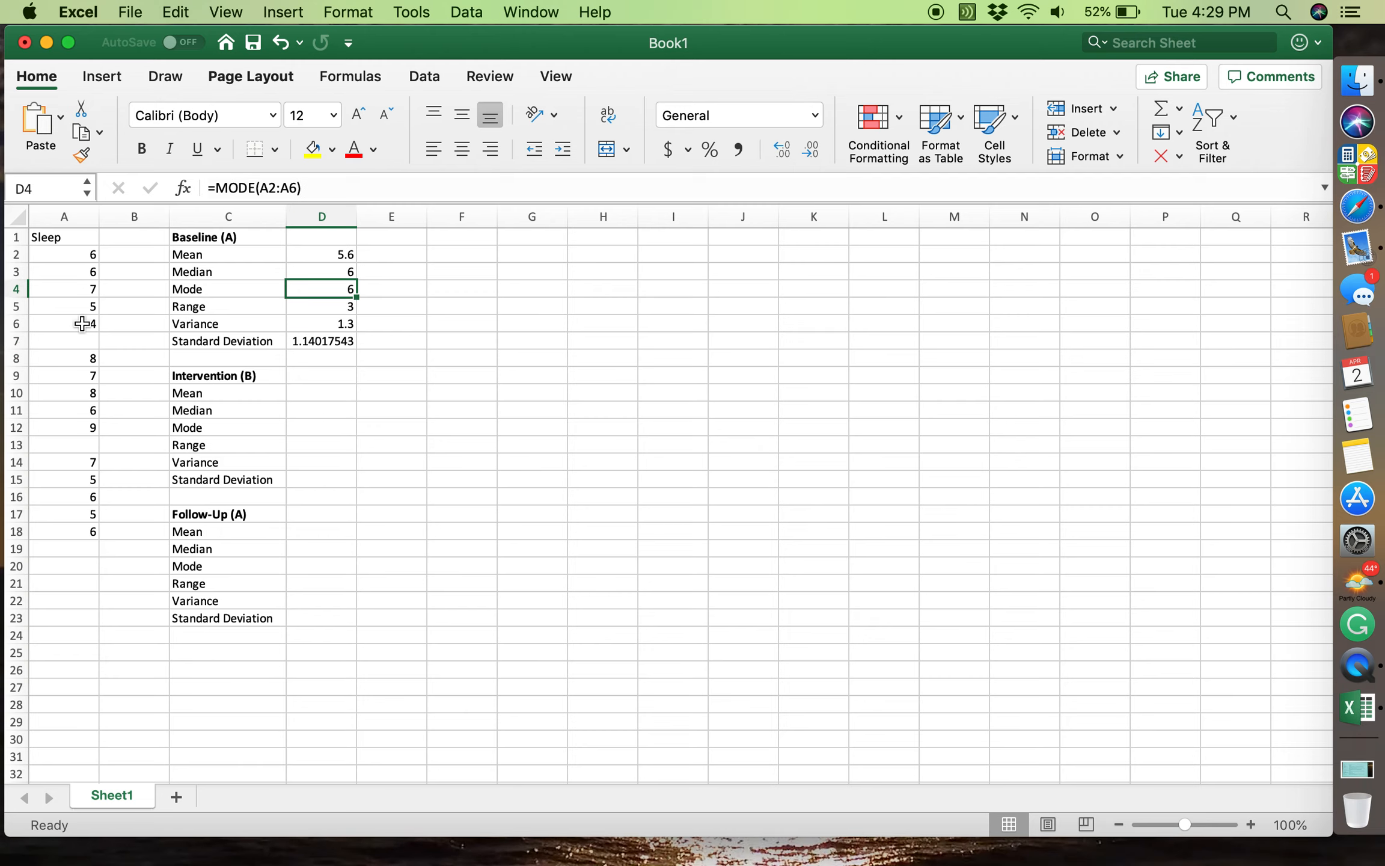
pyautogui.press('Down')
pyautogui.press('Down')
pyautogui.press('Down')
pyautogui.press('Down')
pyautogui.press('Down')
pyautogui.press('Down')
pyautogui.press('Down')
pyautogui.press('Down')
pyautogui.press('Down')
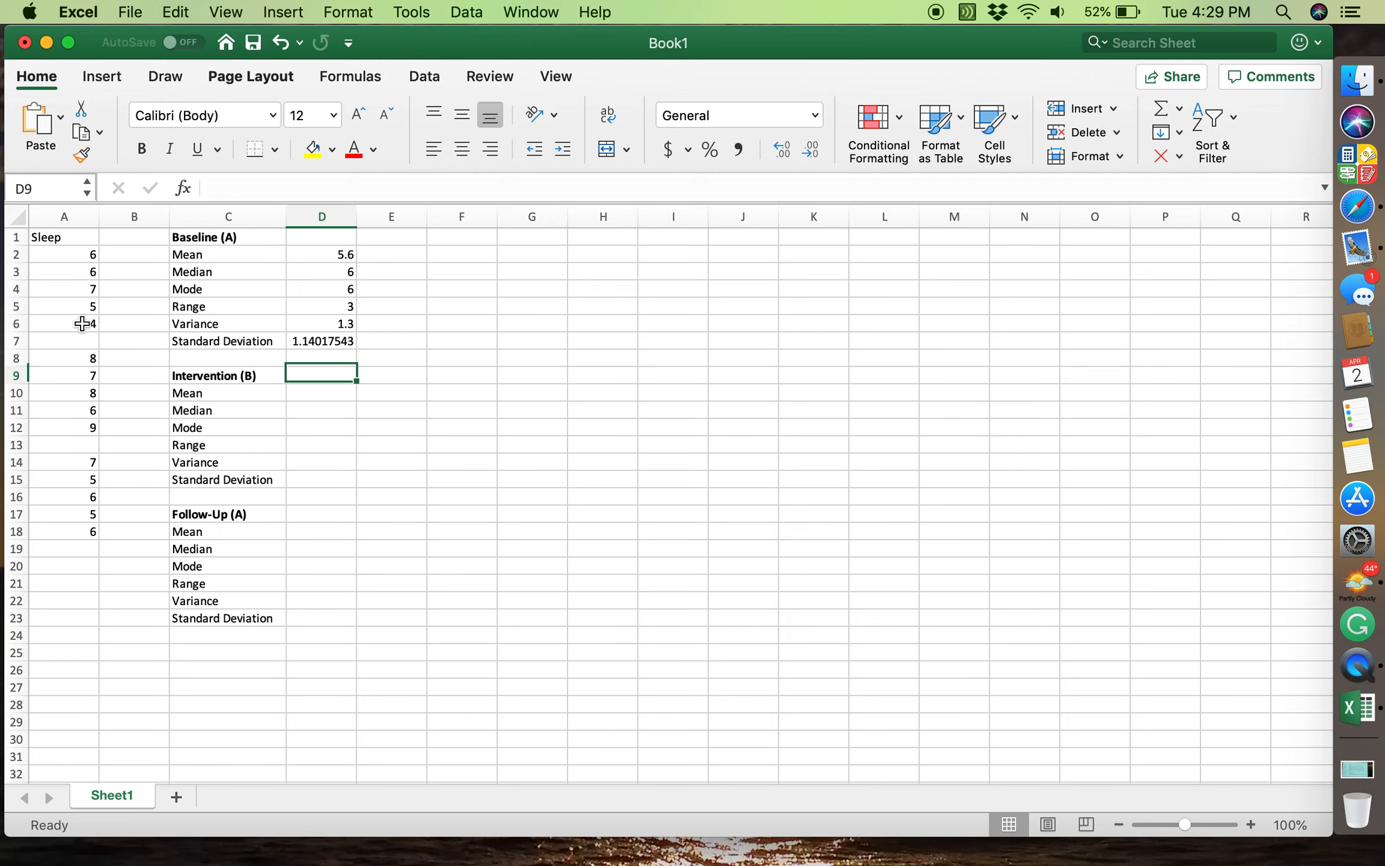
pyautogui.press('Up')
pyautogui.press('Up')
pyautogui.press('Up')
pyautogui.press('Up')
pyautogui.press('Up')
pyautogui.press('Up')
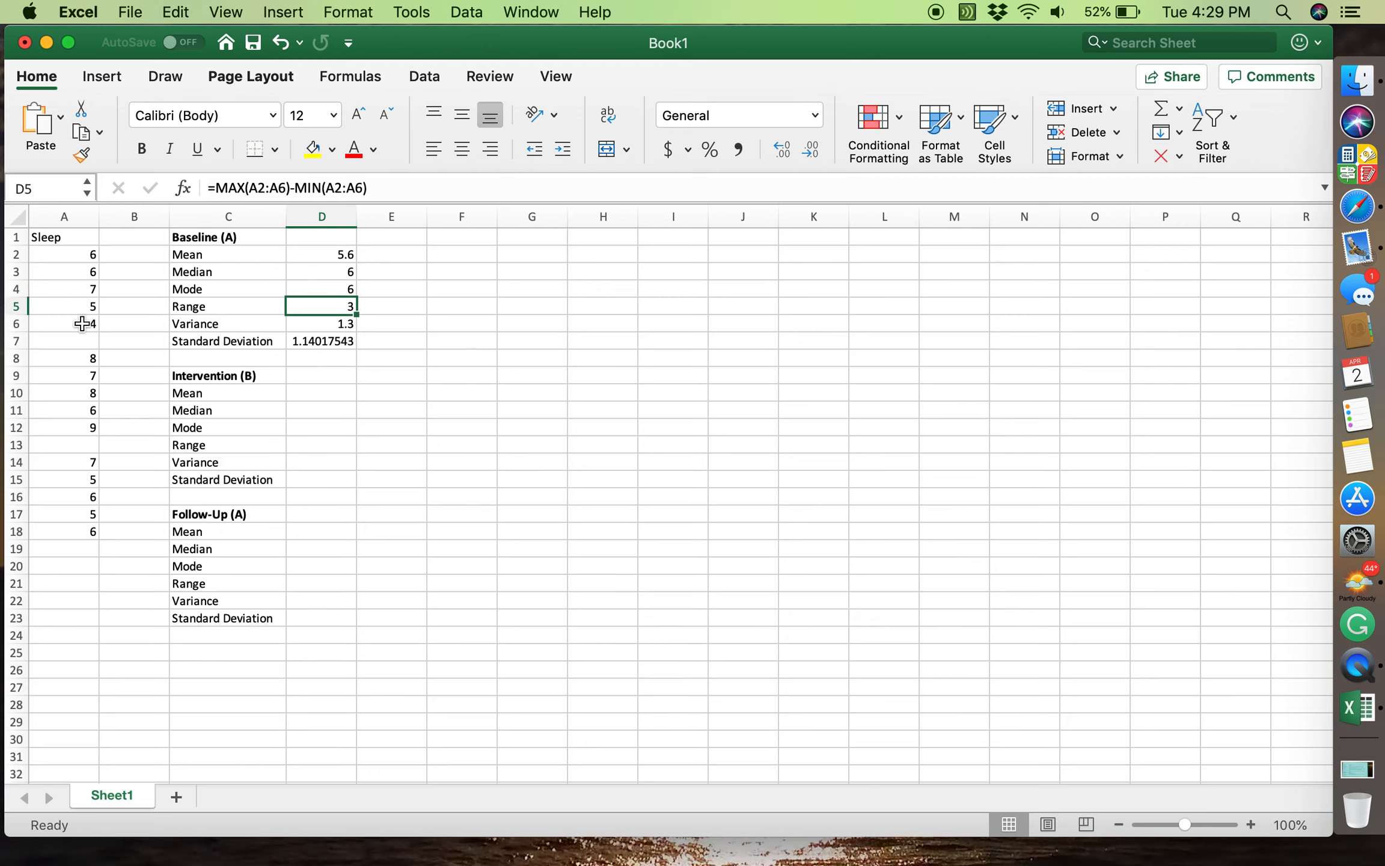
pyautogui.press('Up')
pyautogui.press('Up')
pyautogui.press('Up')
pyautogui.press('Down')
pyautogui.press('Down')
pyautogui.press('Down')
pyautogui.press('Down')
pyautogui.press('Down')
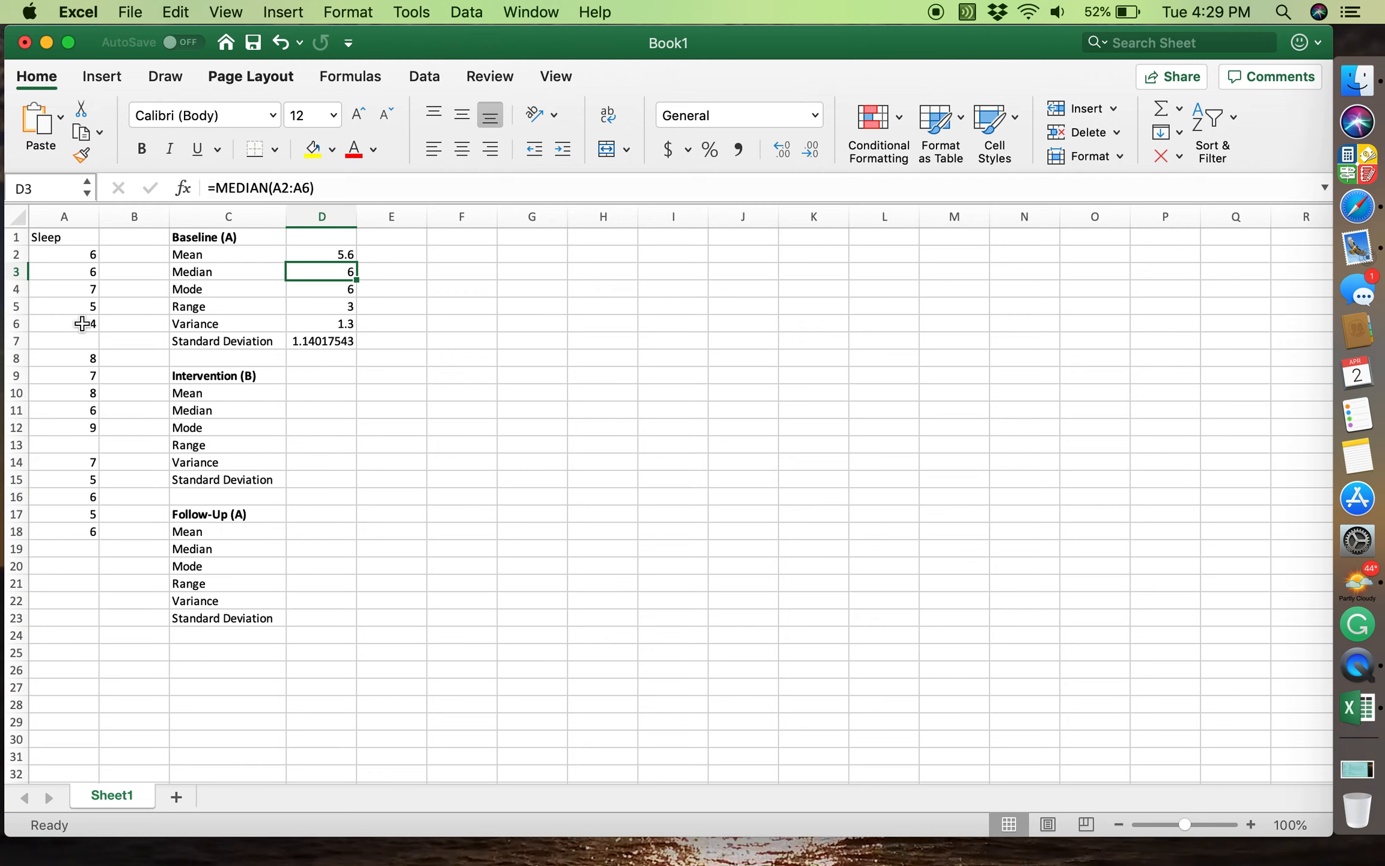
# Calculate the intervention mean in cell D10 with =average(A8:A12) and check the entered formula.
pyautogui.press('Down')
pyautogui.press('Down')
pyautogui.press('Down')
pyautogui.press('Down')
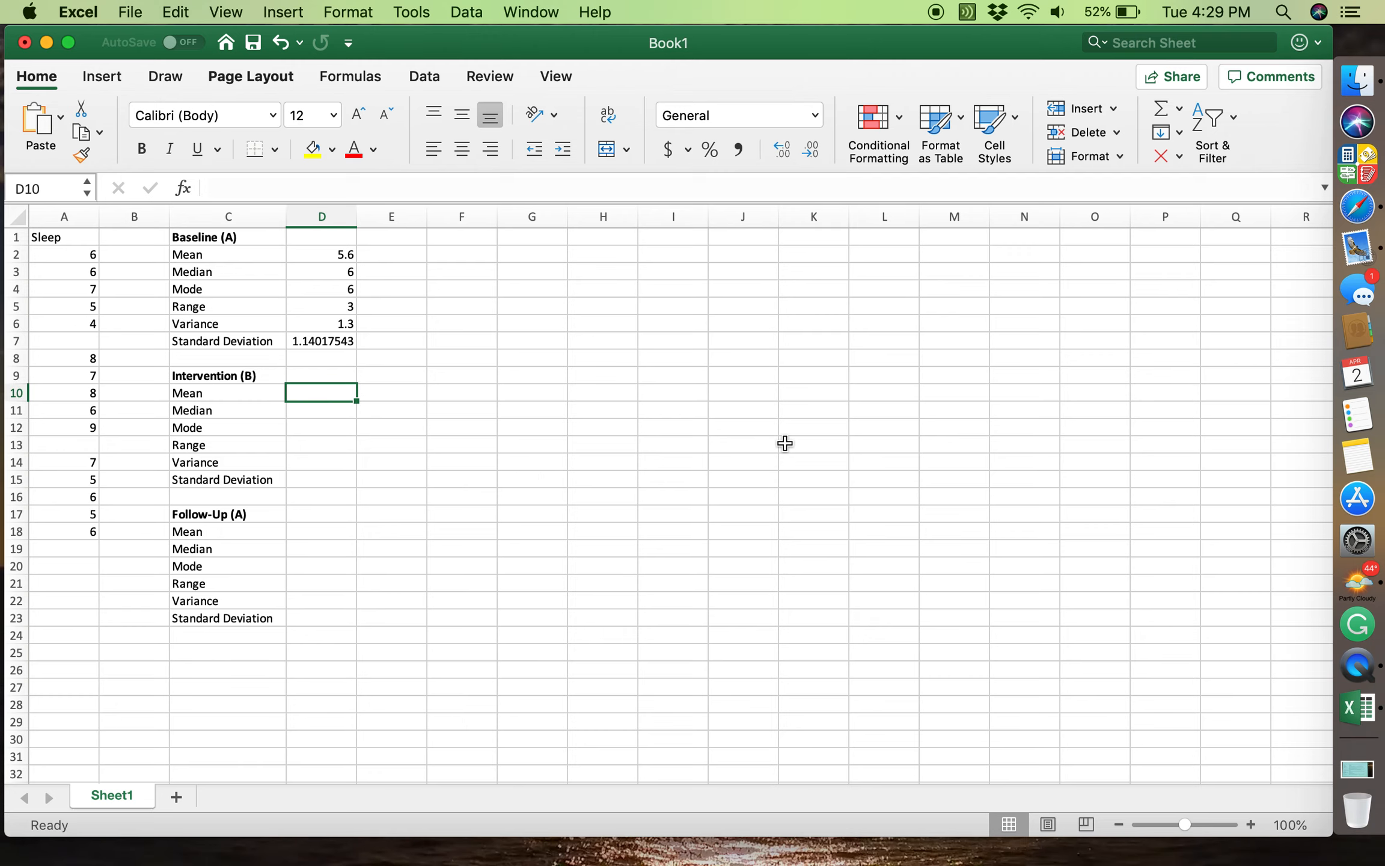
pyautogui.write('=')
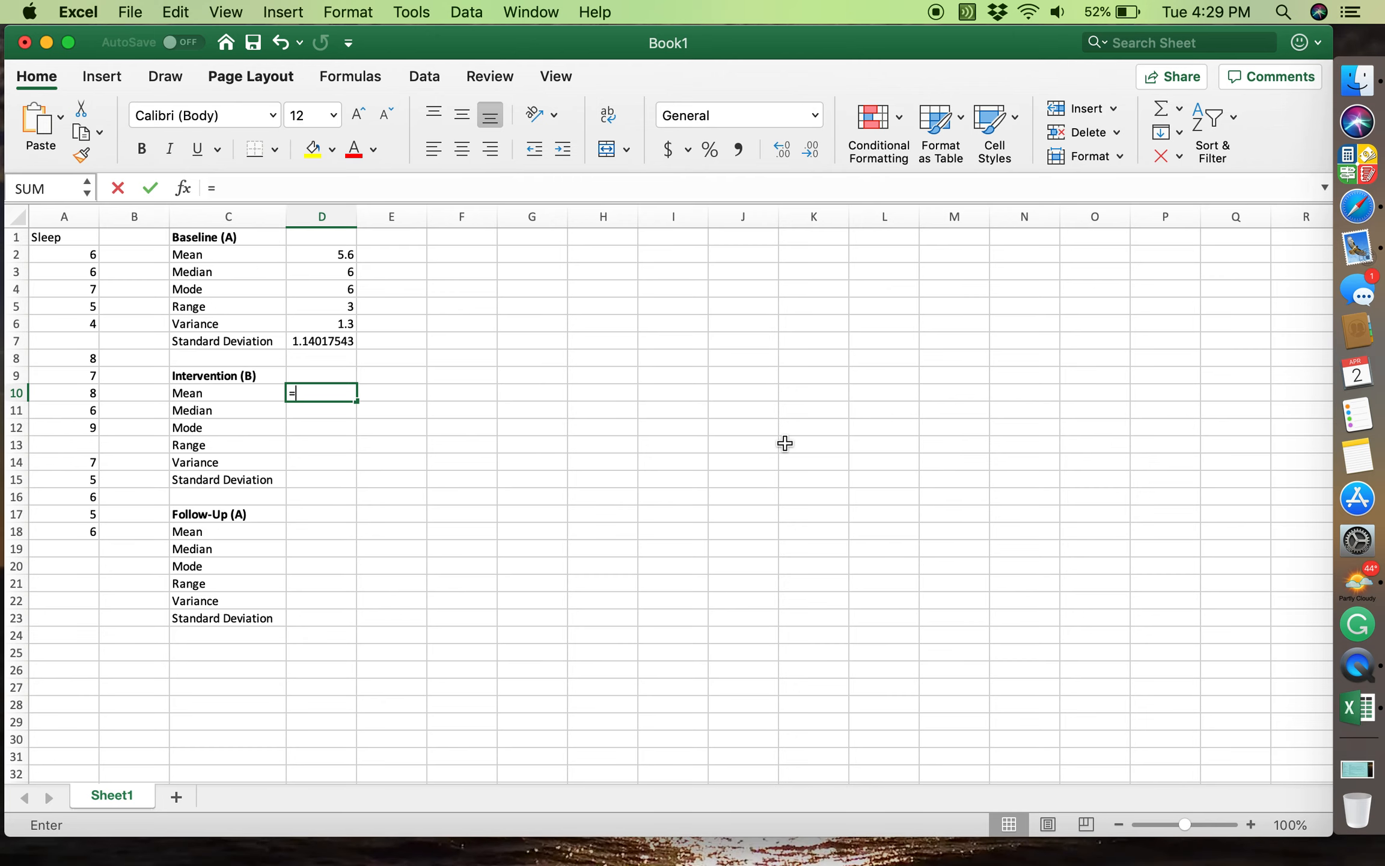
pyautogui.write('a')
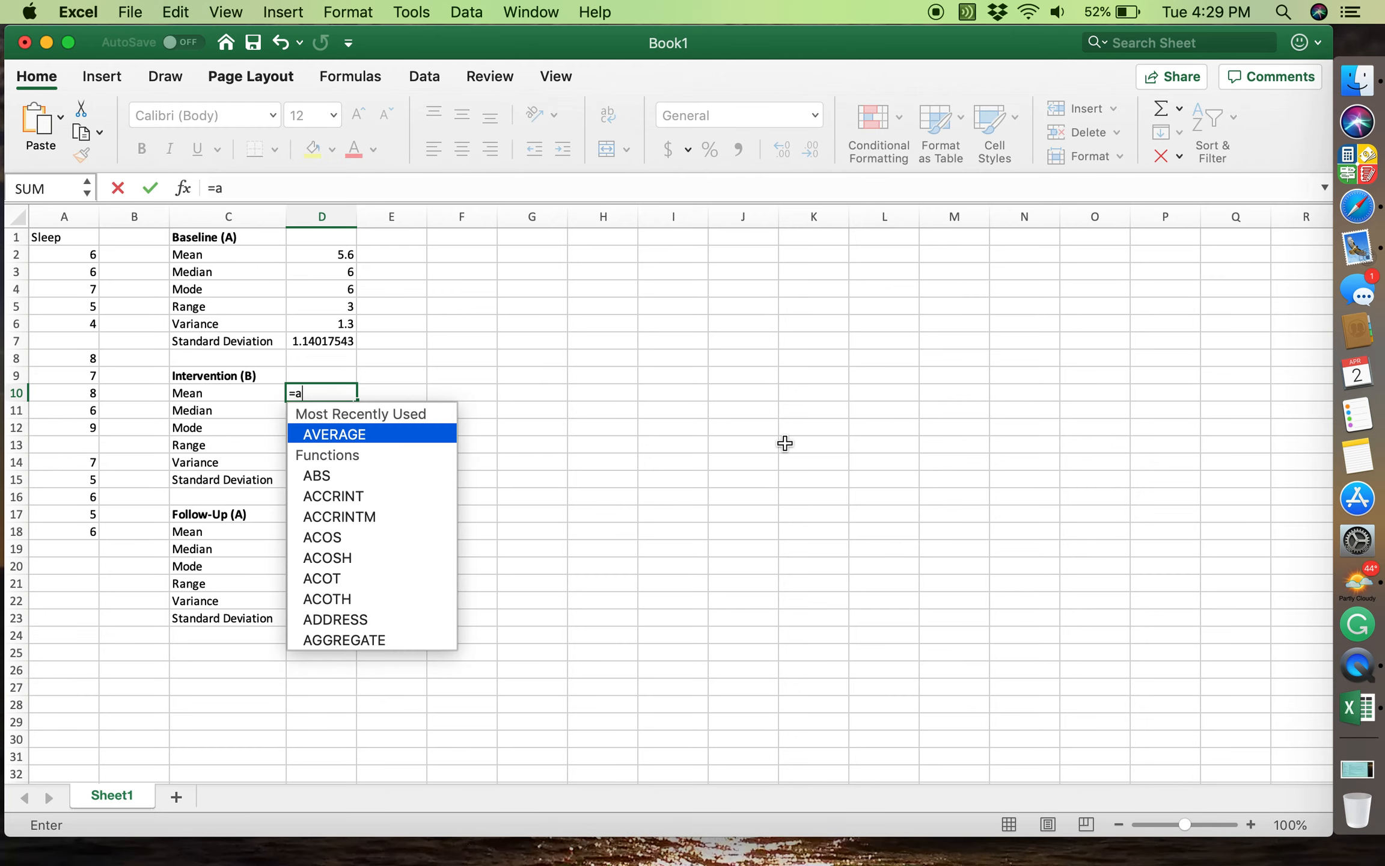
pyautogui.write('verage')
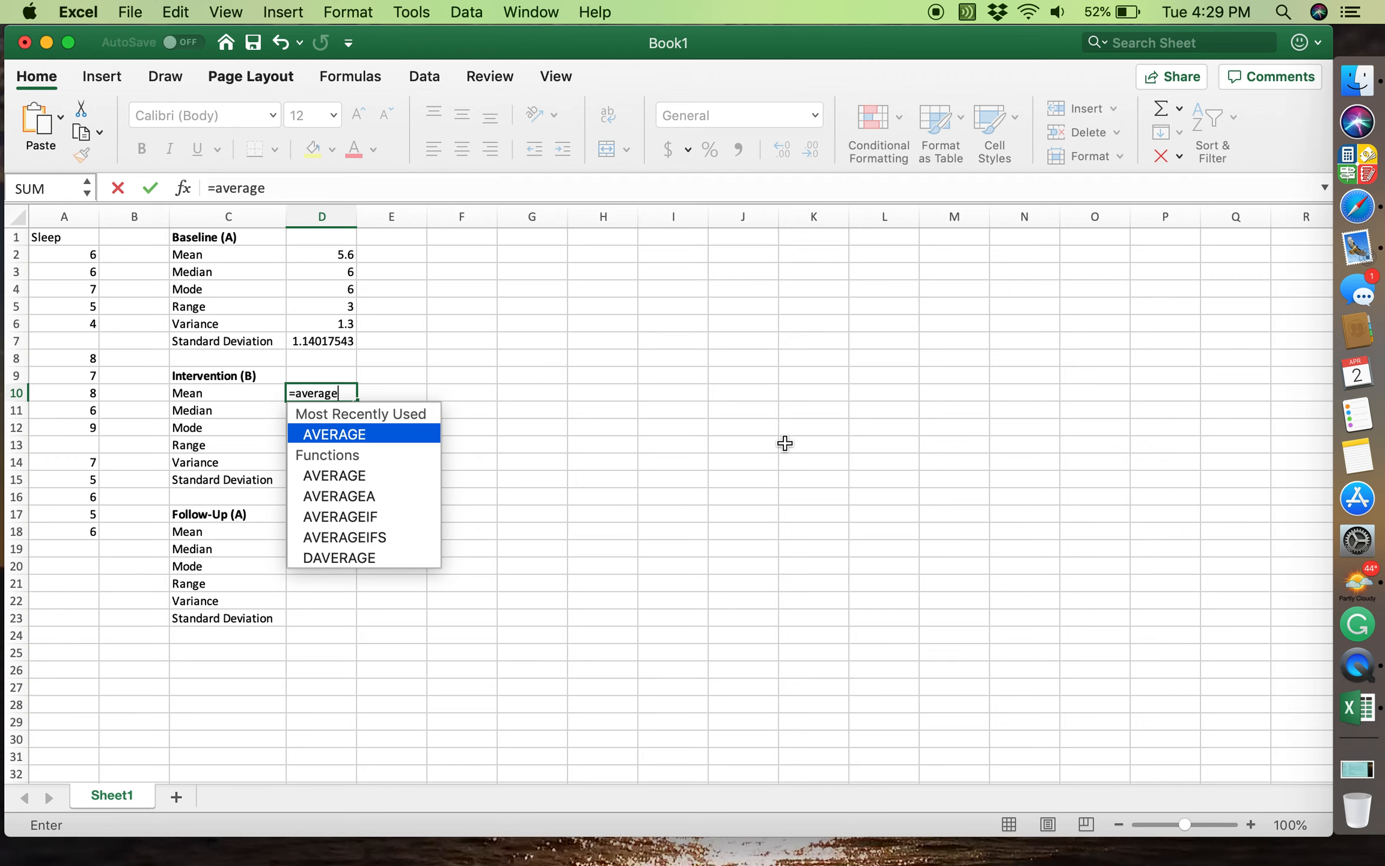
pyautogui.write('(')
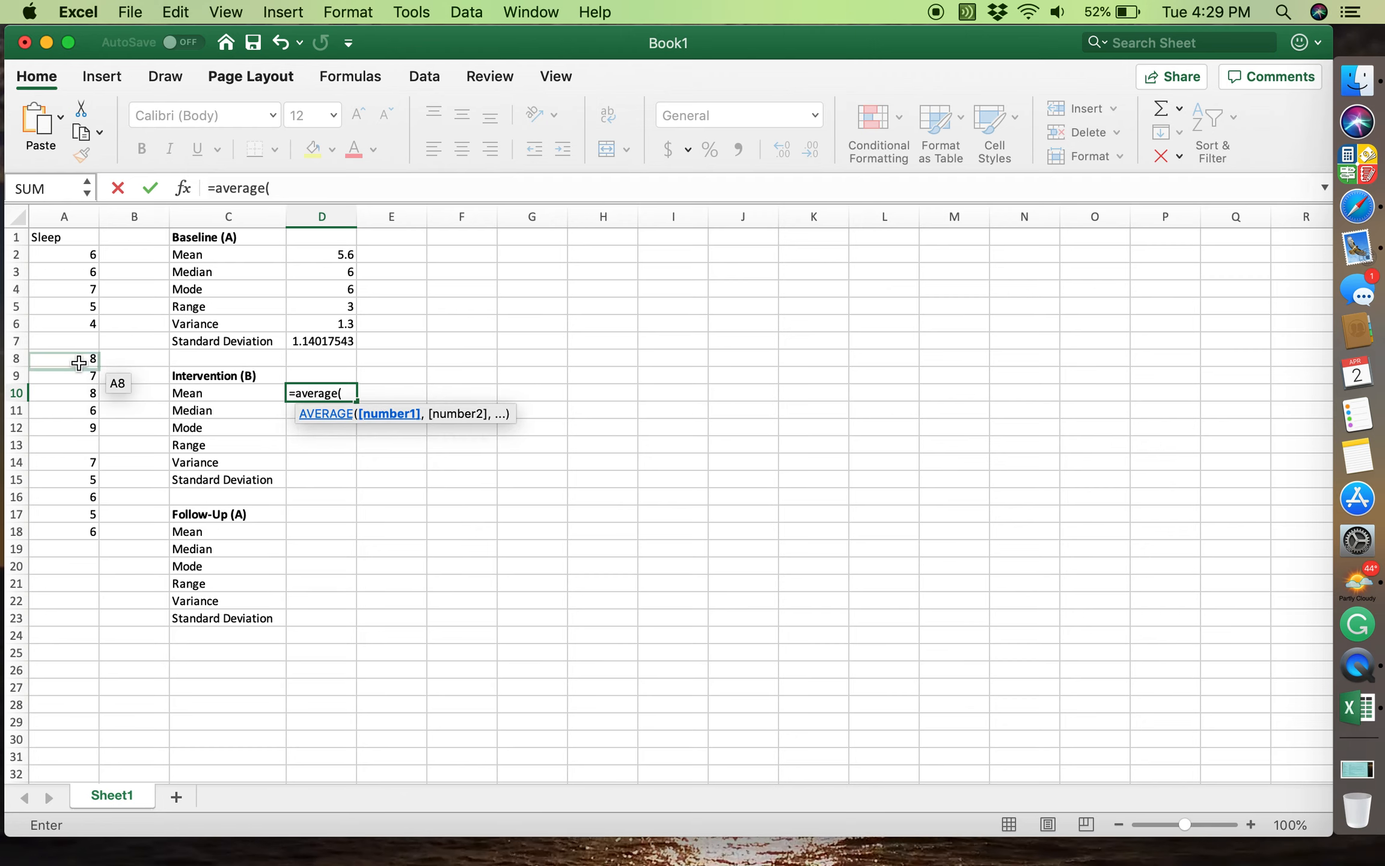
pyautogui.moveTo(77, 361); pyautogui.dragTo(79, 427)
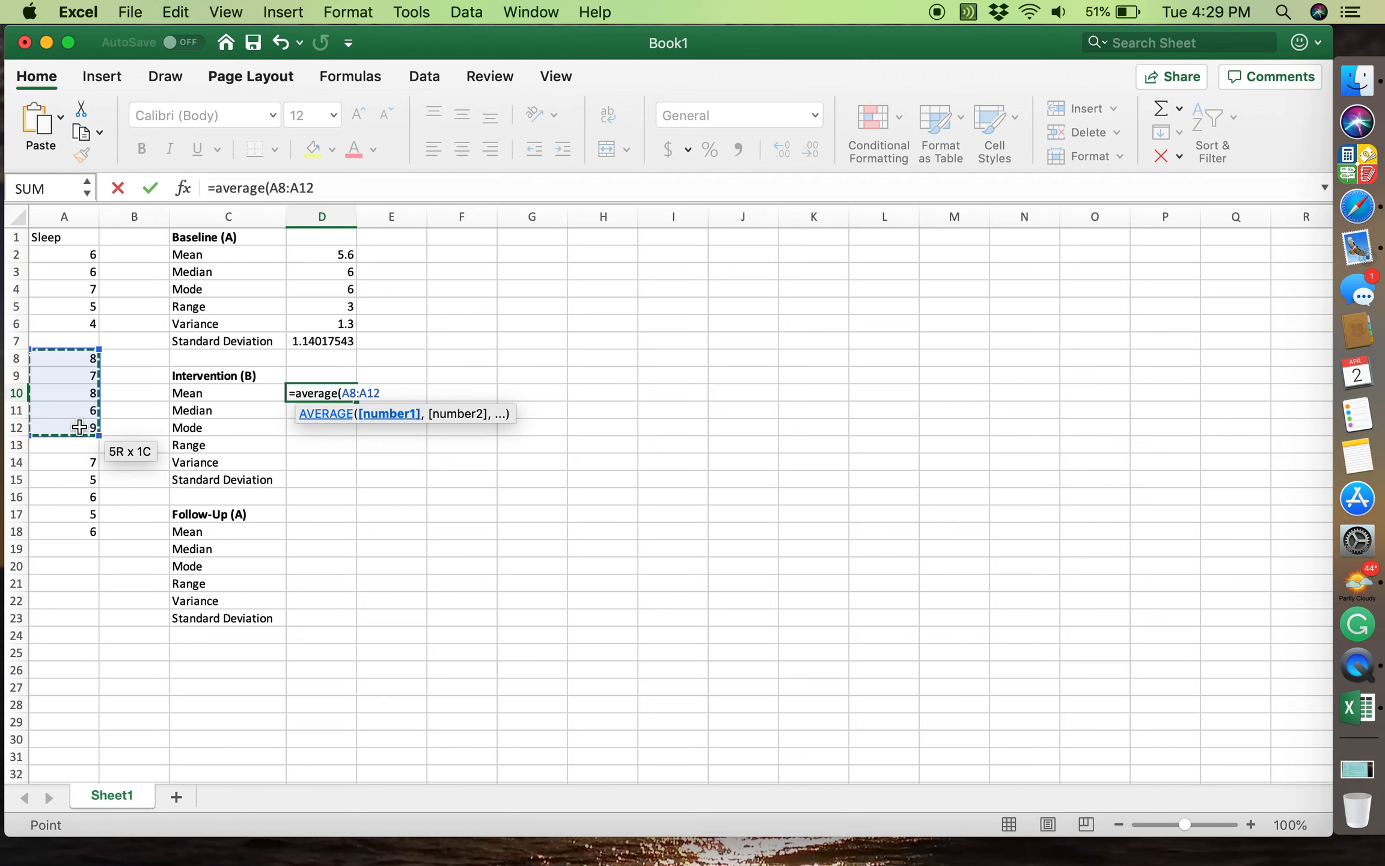
pyautogui.write(')')
pyautogui.press('Return')
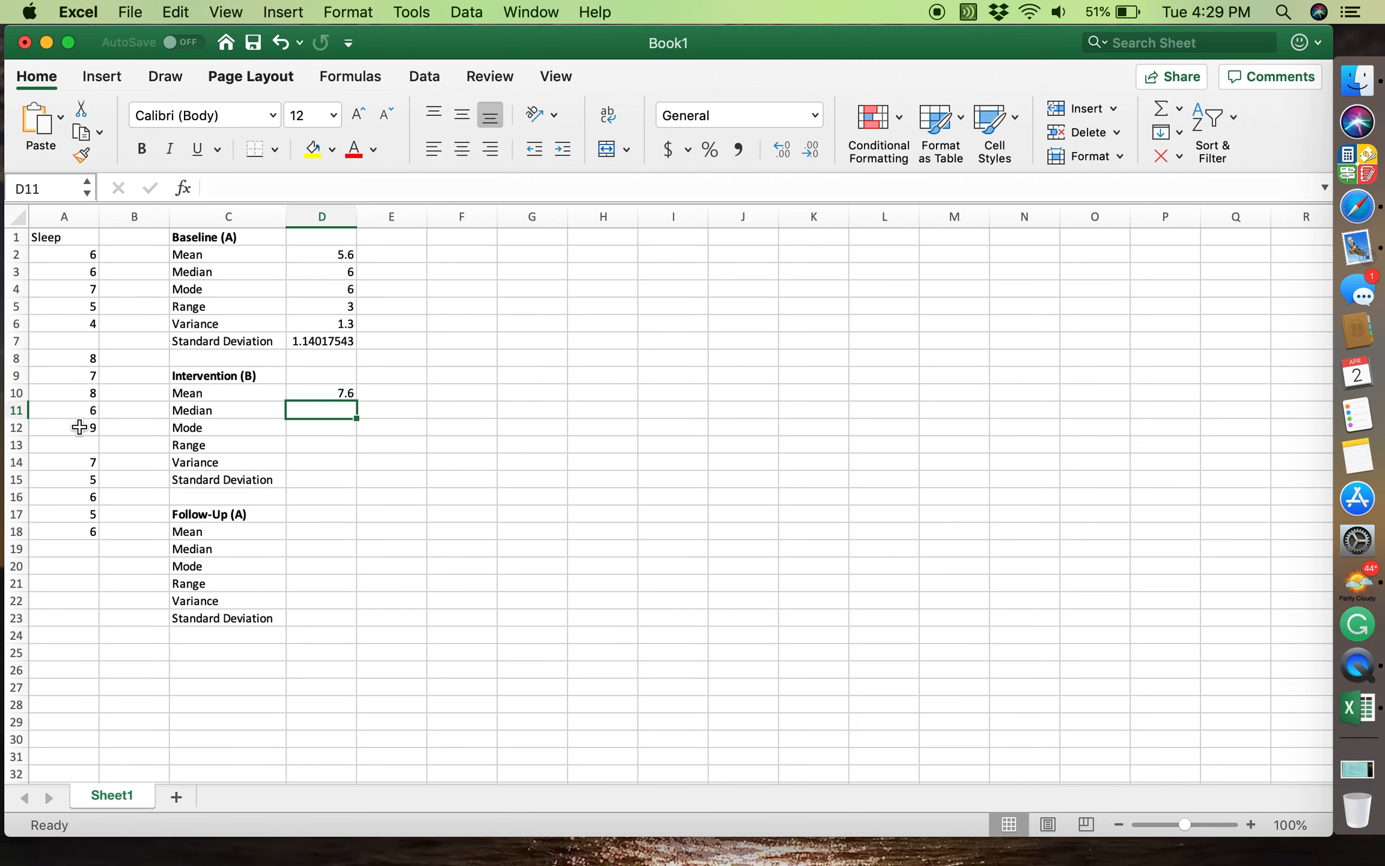
pyautogui.press('Up')
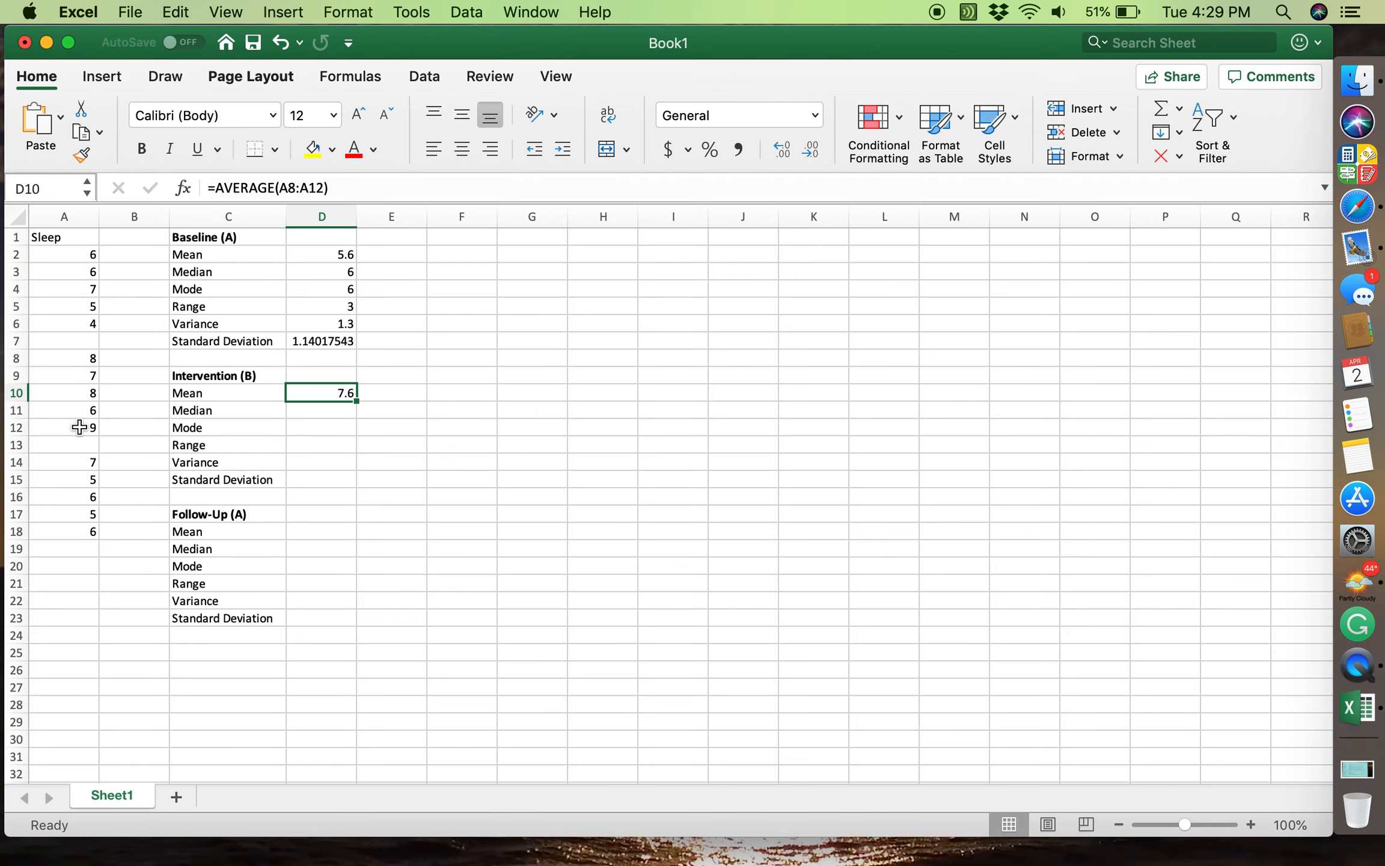
# Calculate the intervention median in cell D11 with =median(A8:A12) and check the entered formula.
pyautogui.press('Down')
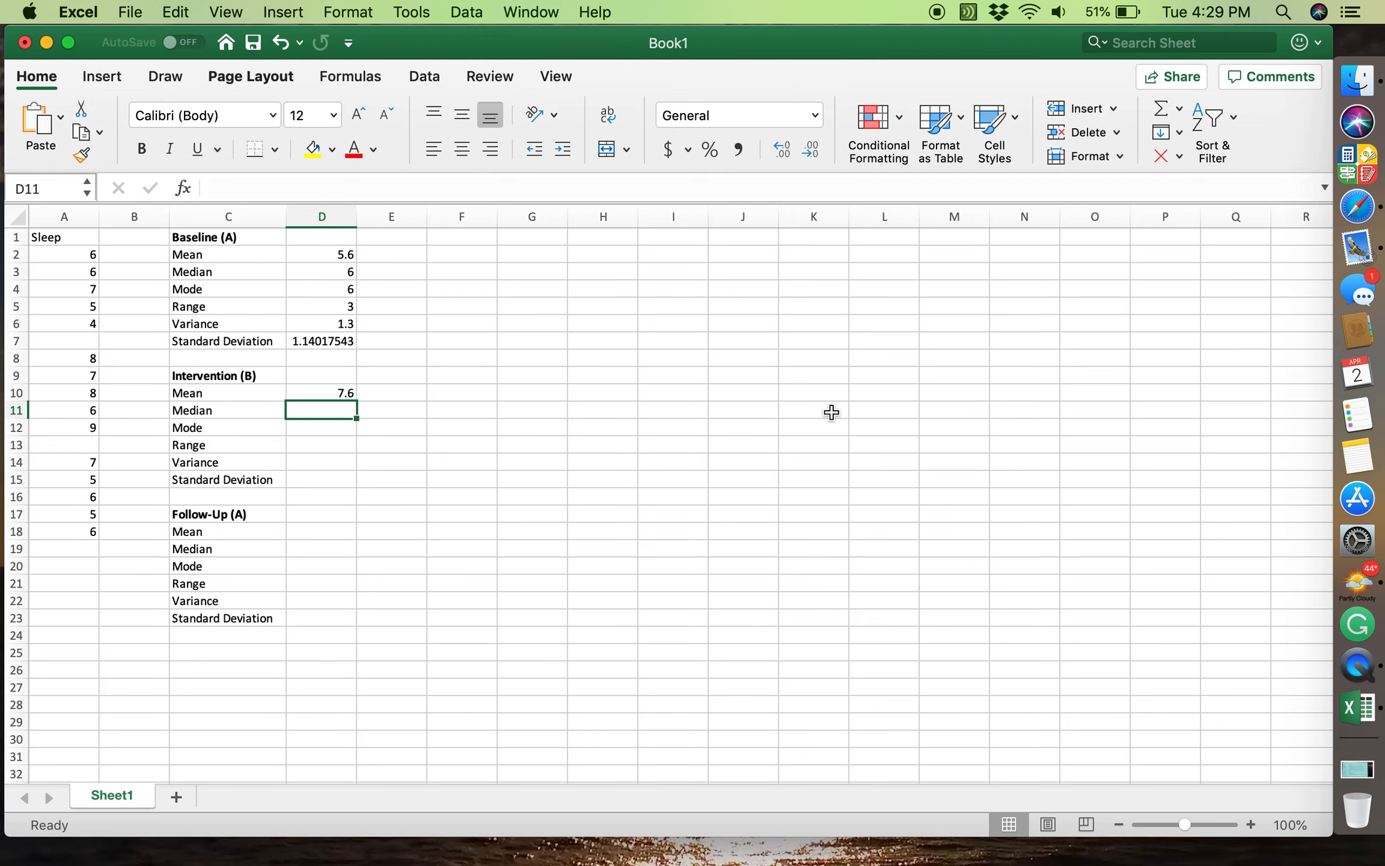
pyautogui.write('=me')
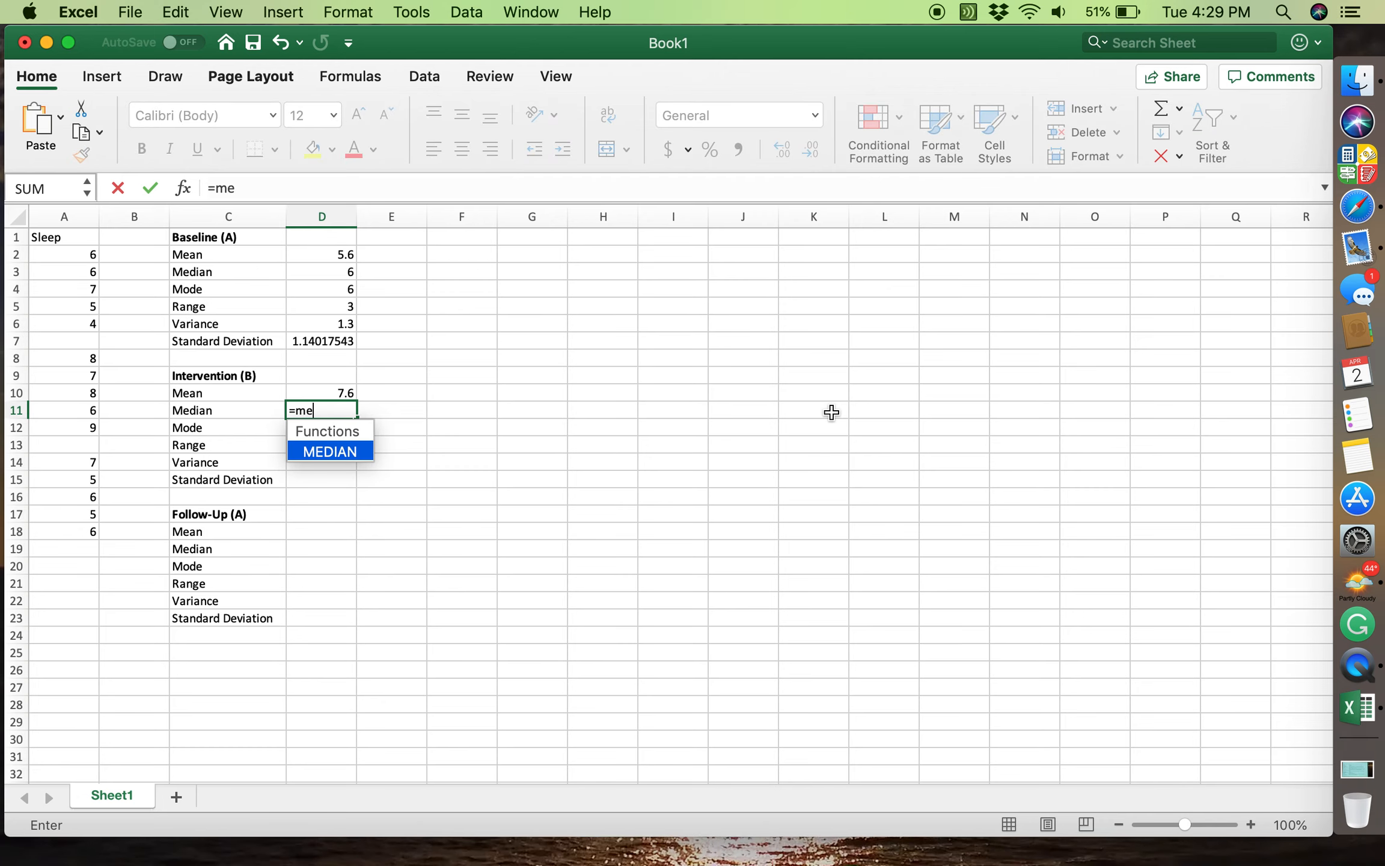
pyautogui.write('dian(')
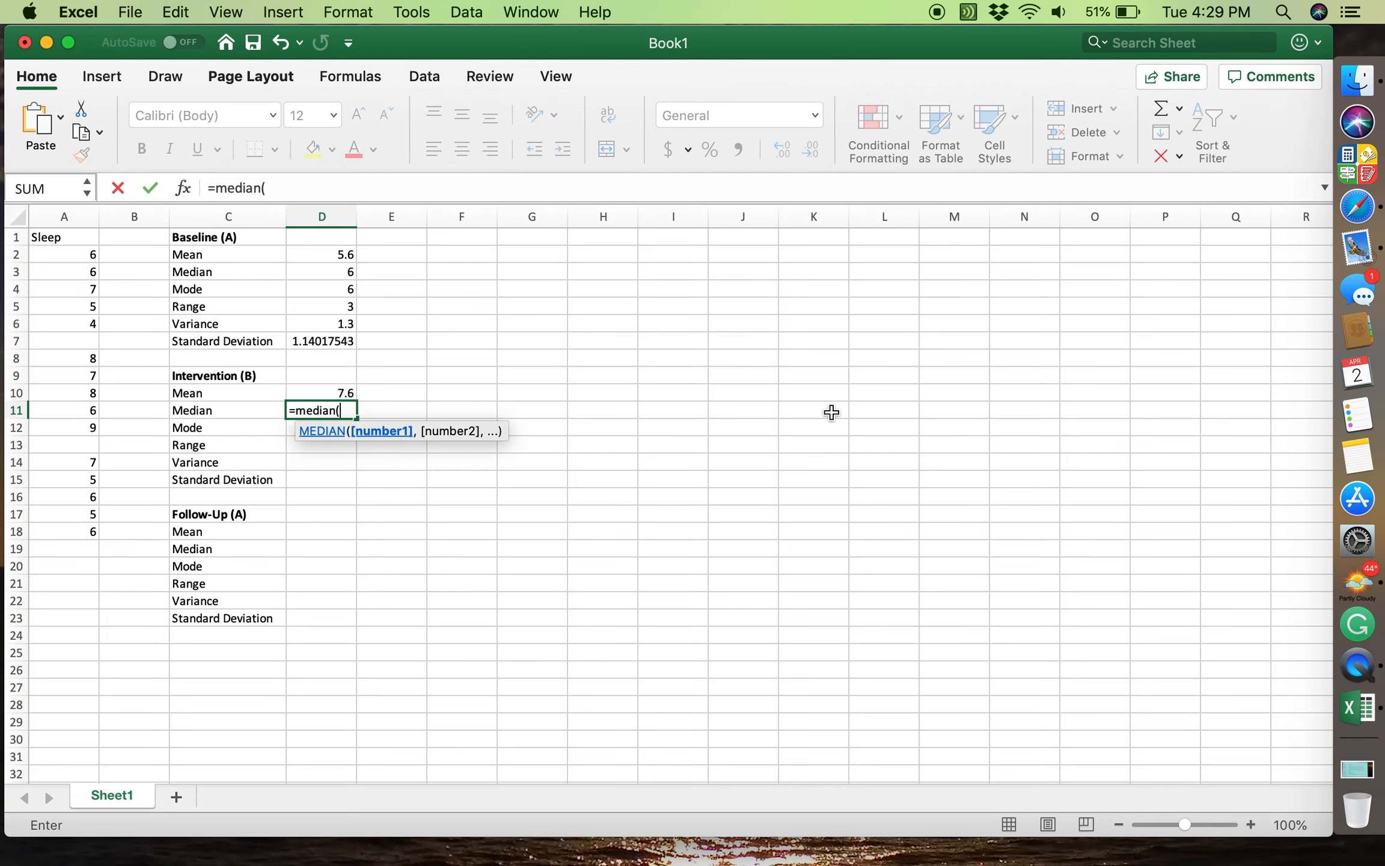
pyautogui.moveTo(90, 361); pyautogui.dragTo(86, 429)
pyautogui.write(')')
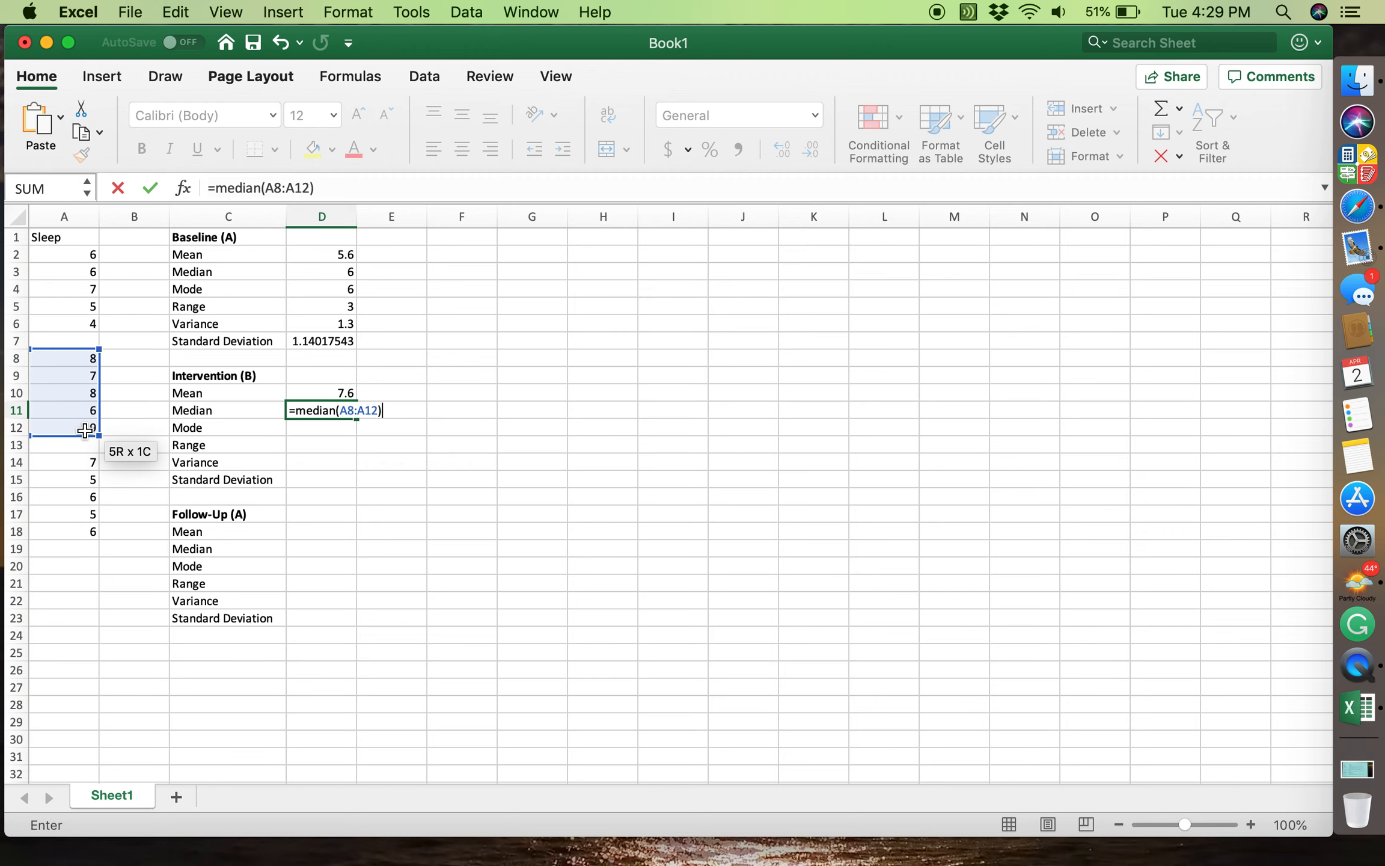
pyautogui.press('Return')
pyautogui.press('Up')
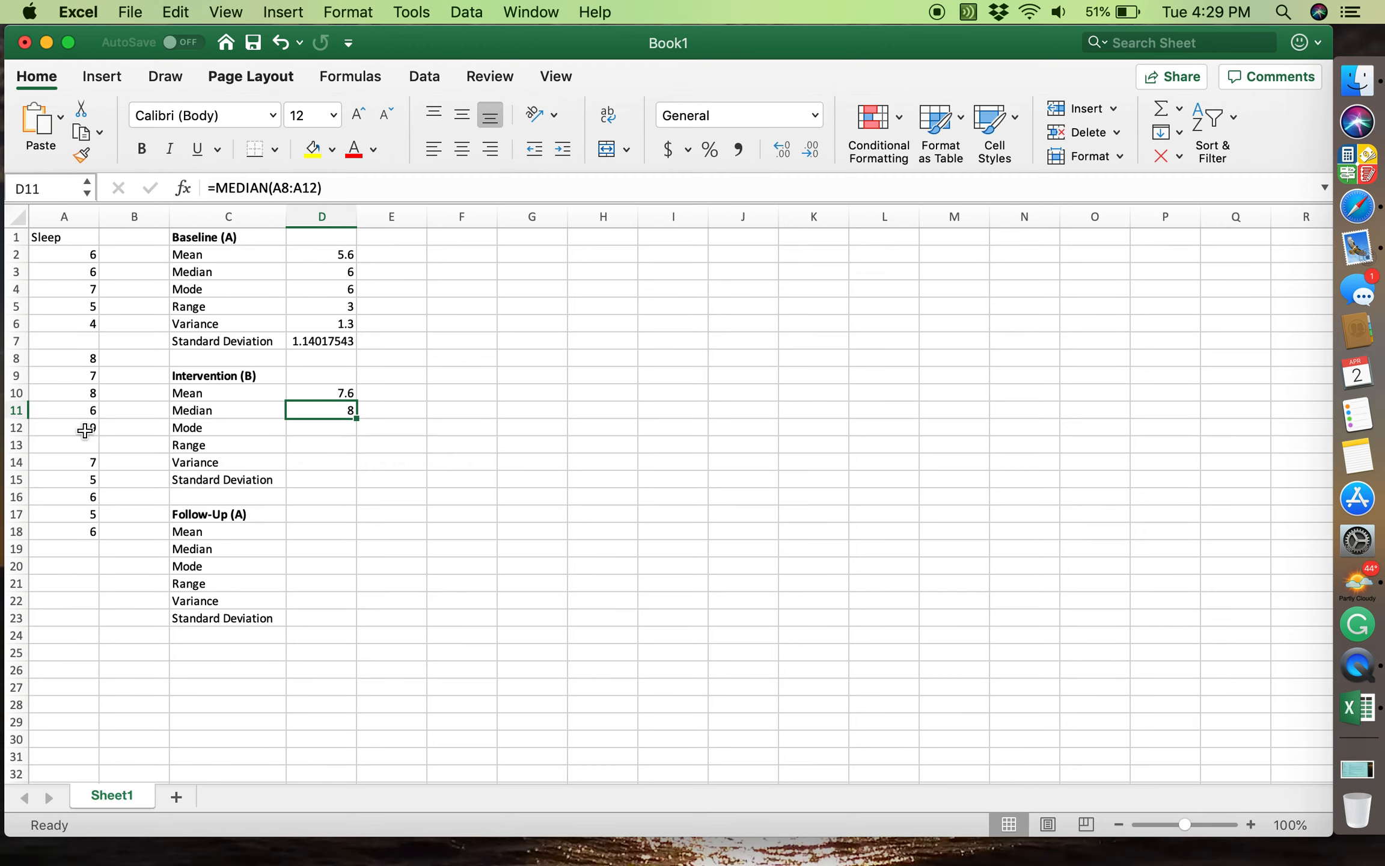
# Calculate the intervention mode in cell D12 with =mode(A8:A12) and check the entered formula.
pyautogui.press('Down')
pyautogui.write('=mode(')
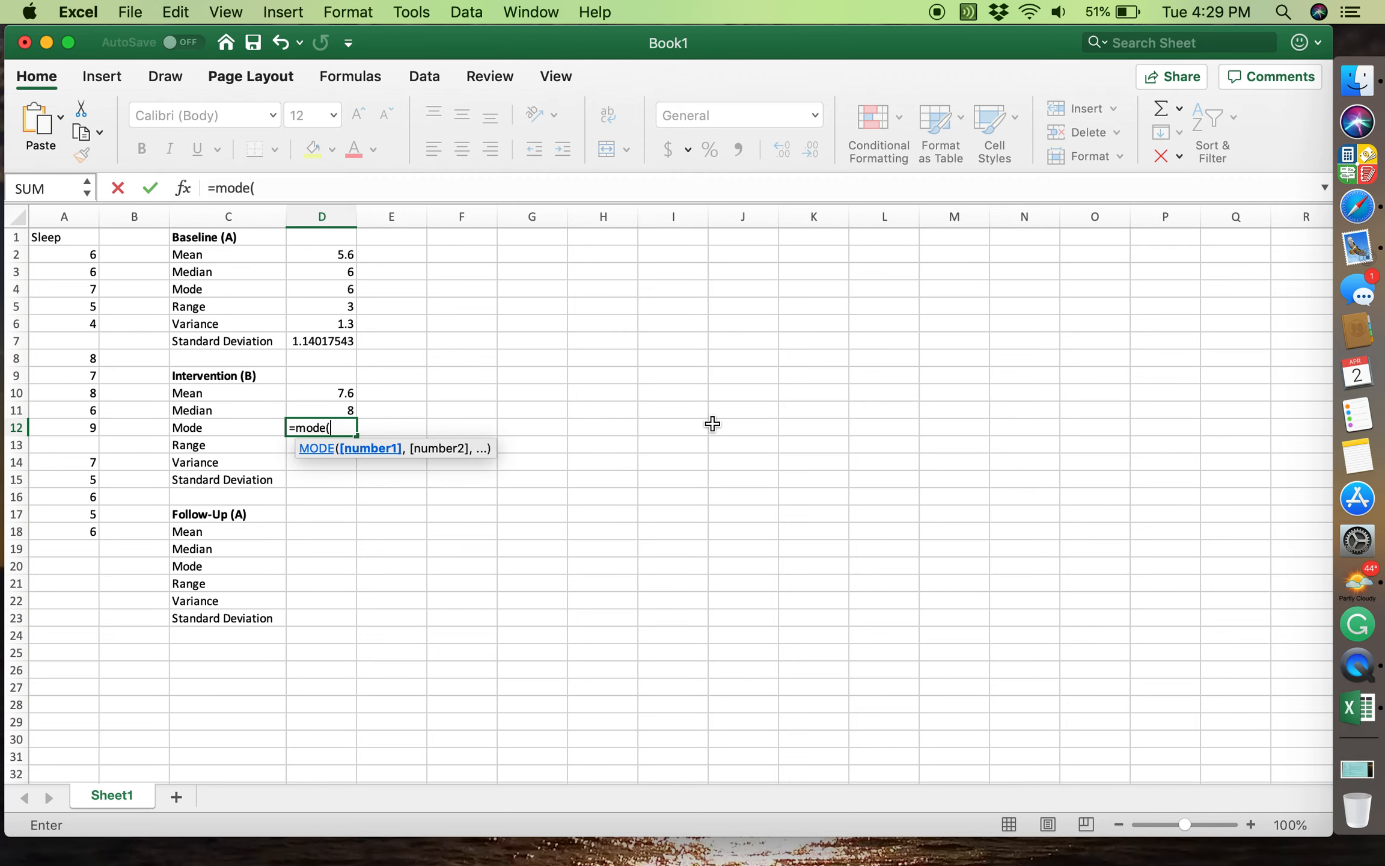
pyautogui.moveTo(90, 359); pyautogui.dragTo(80, 426)
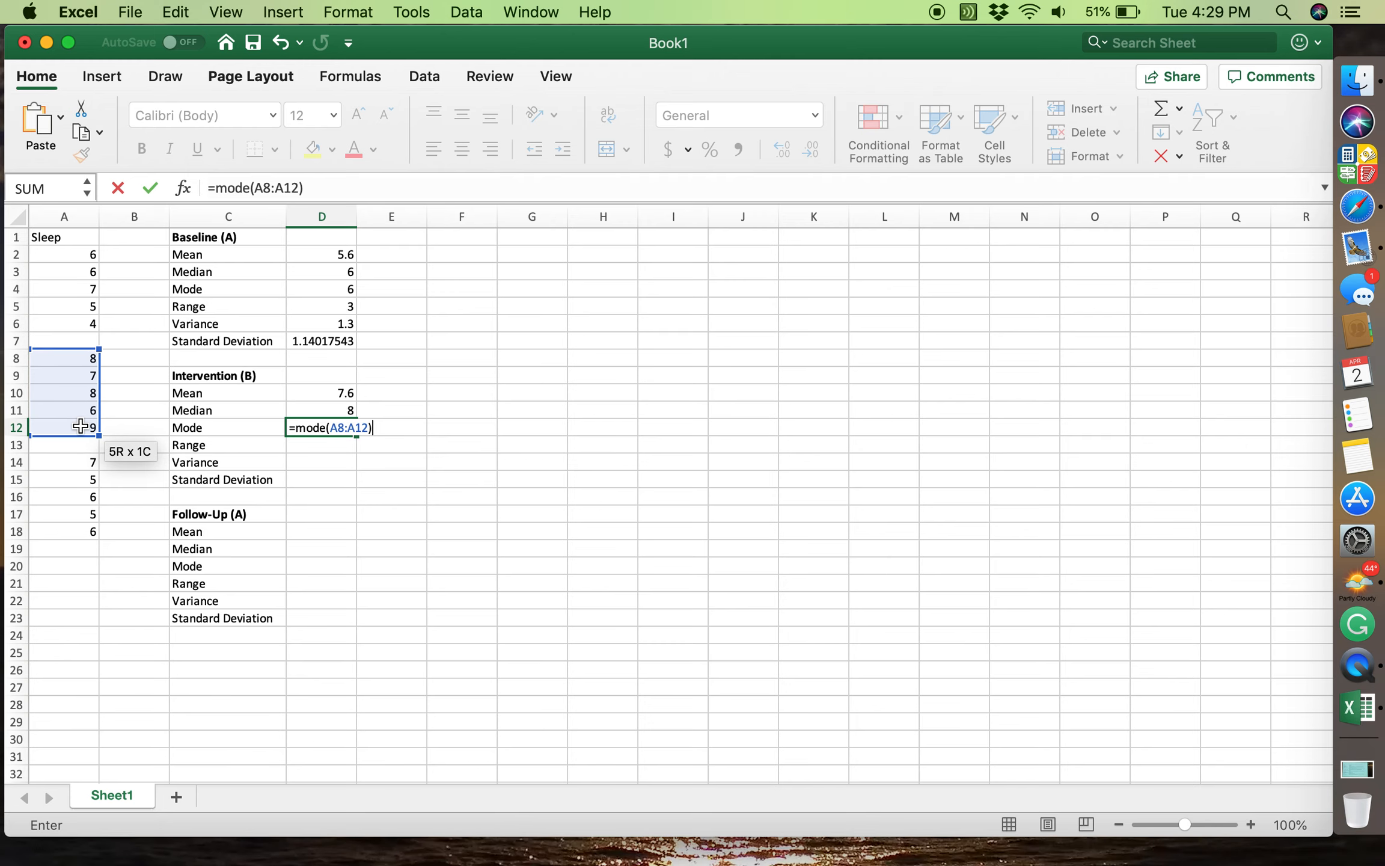
pyautogui.press('Return')
pyautogui.press('Up')
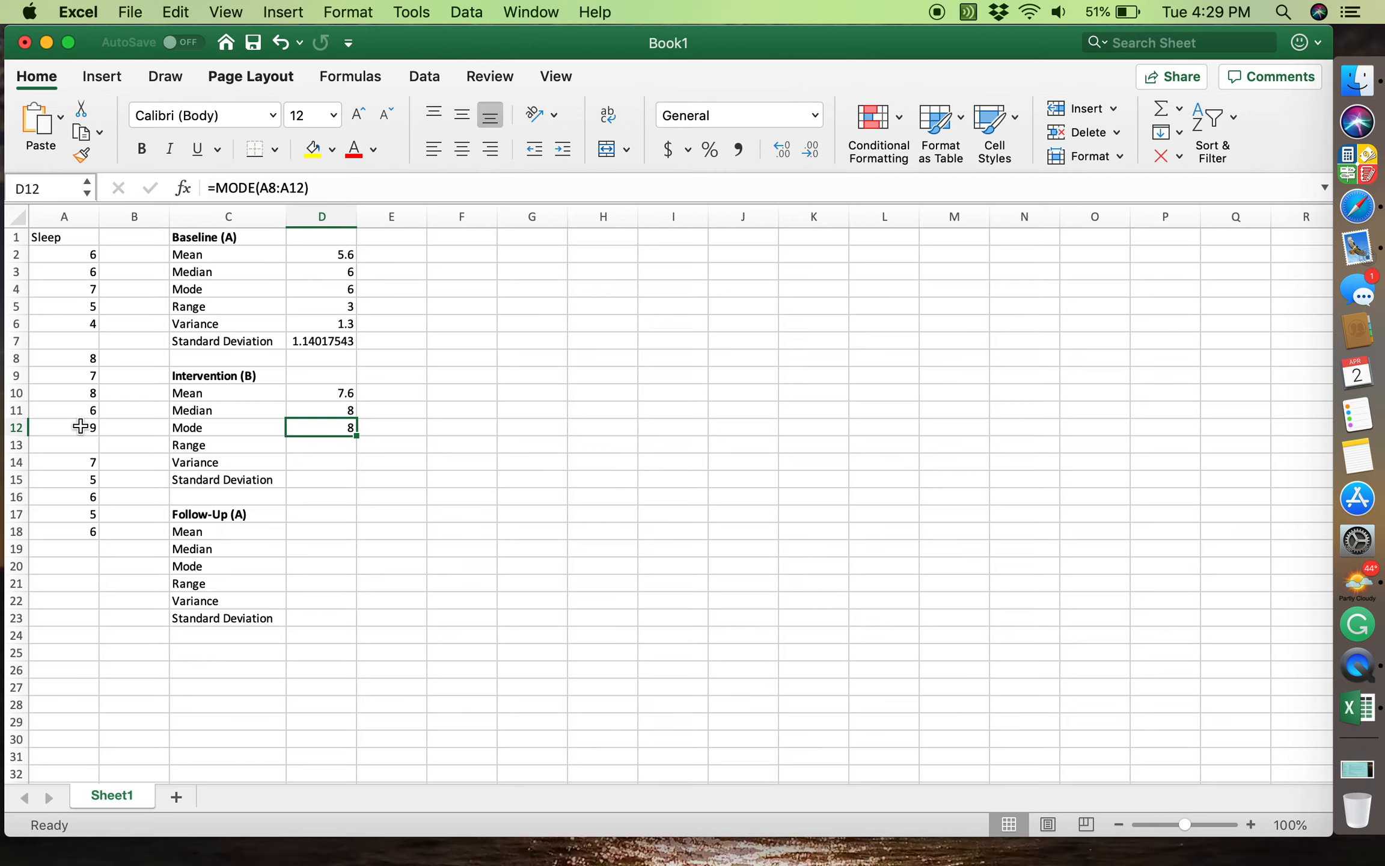
# Calculate the intervention range in cell D13 with =MAX(A8:A12)-MIN(A8:A12) and check the entered formula.
pyautogui.press('Left')
pyautogui.press('Up')
pyautogui.press('Up')
pyautogui.press('Down')
pyautogui.press('Down')
pyautogui.press('Down')
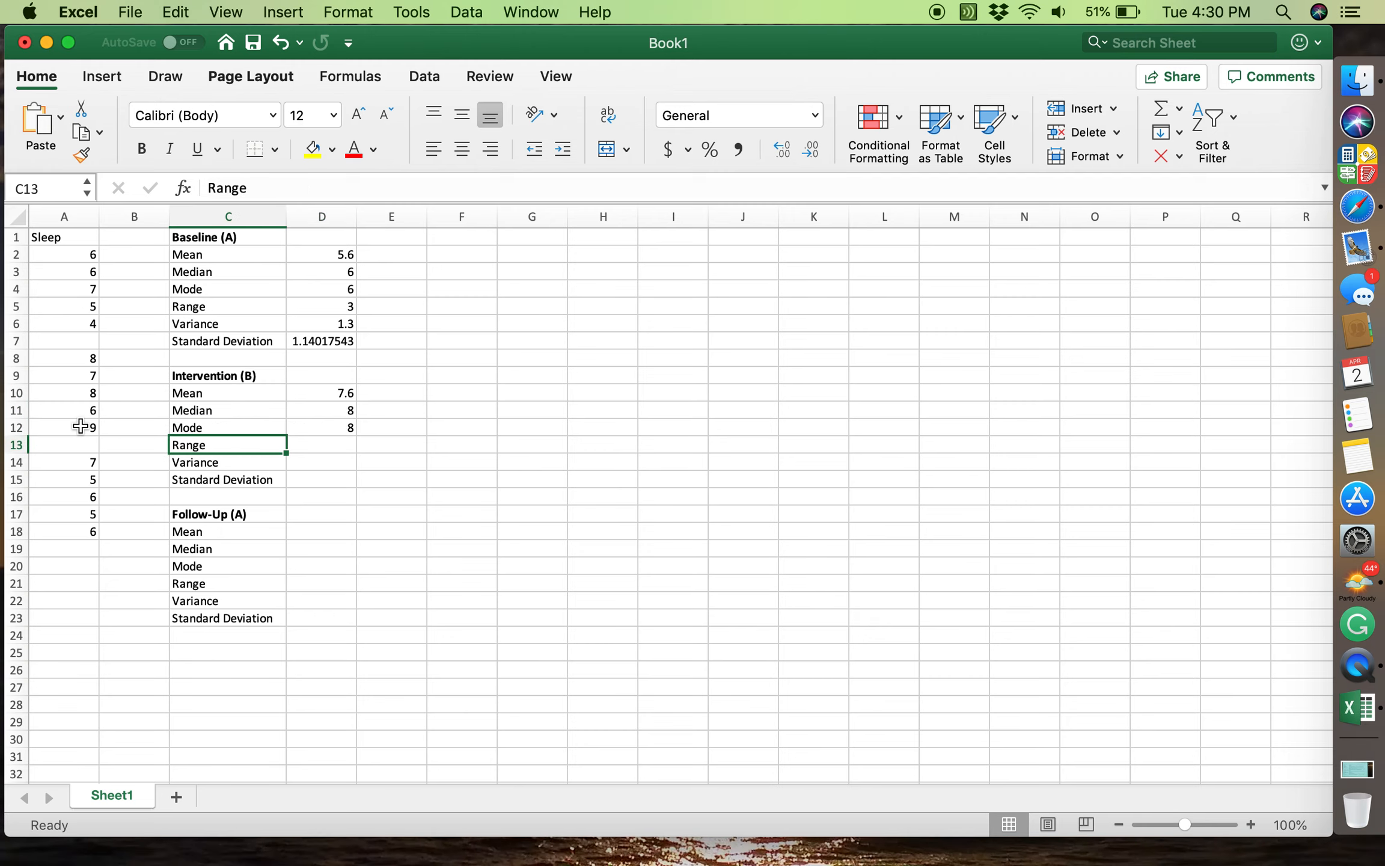
pyautogui.press('Right')
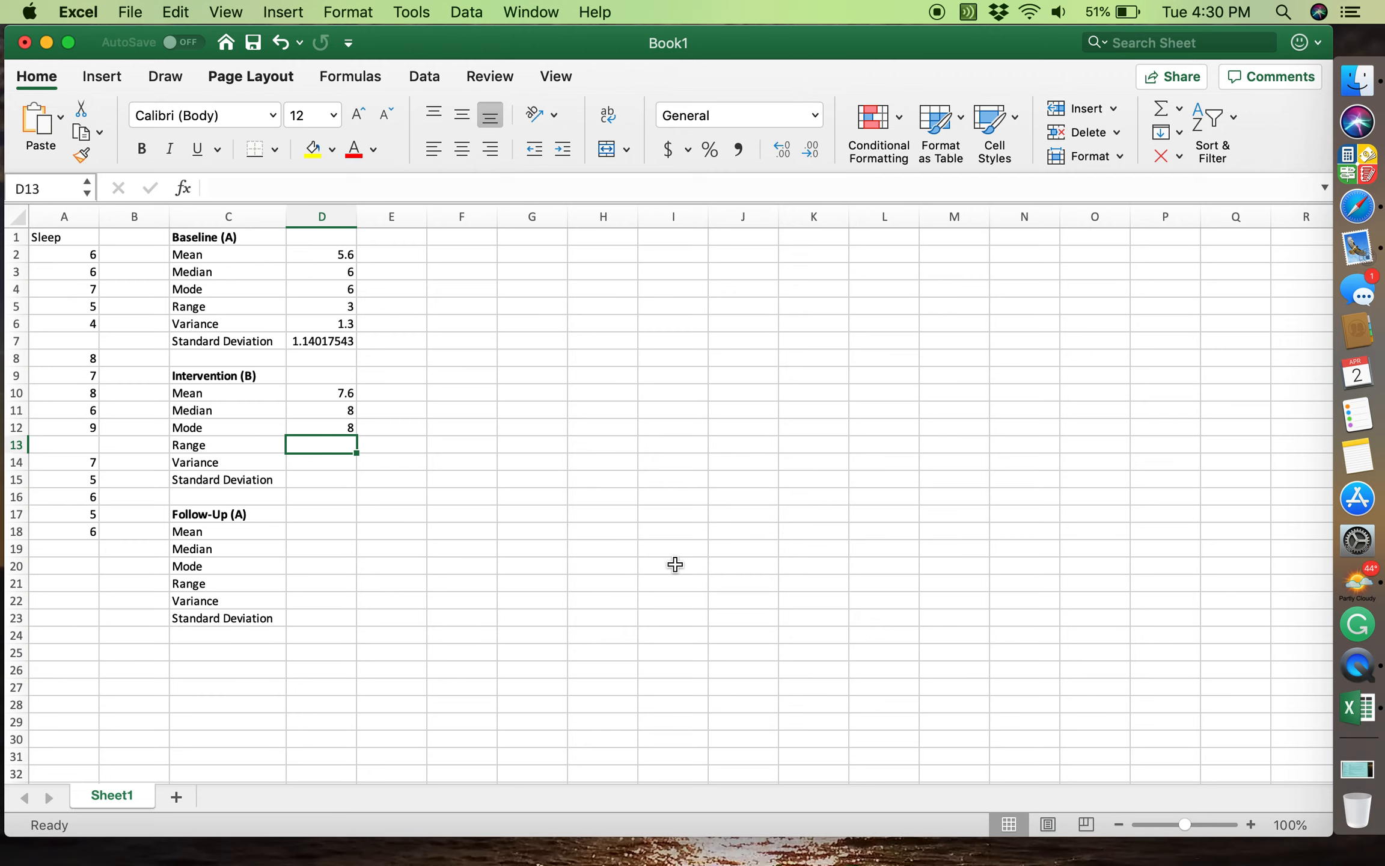
pyautogui.write('=MAX(')
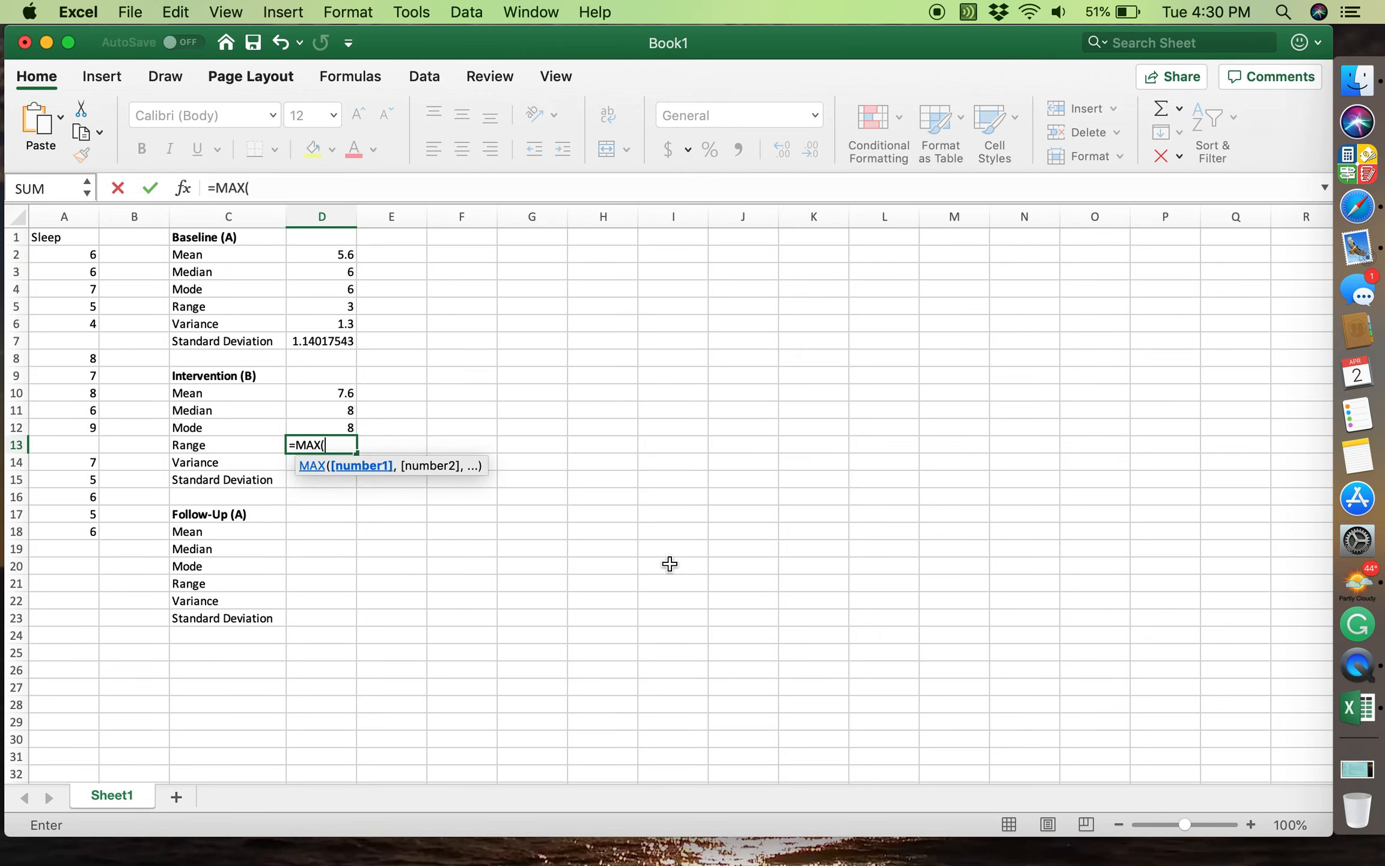
pyautogui.moveTo(86, 358); pyautogui.dragTo(83, 433)
pyautogui.write(')')
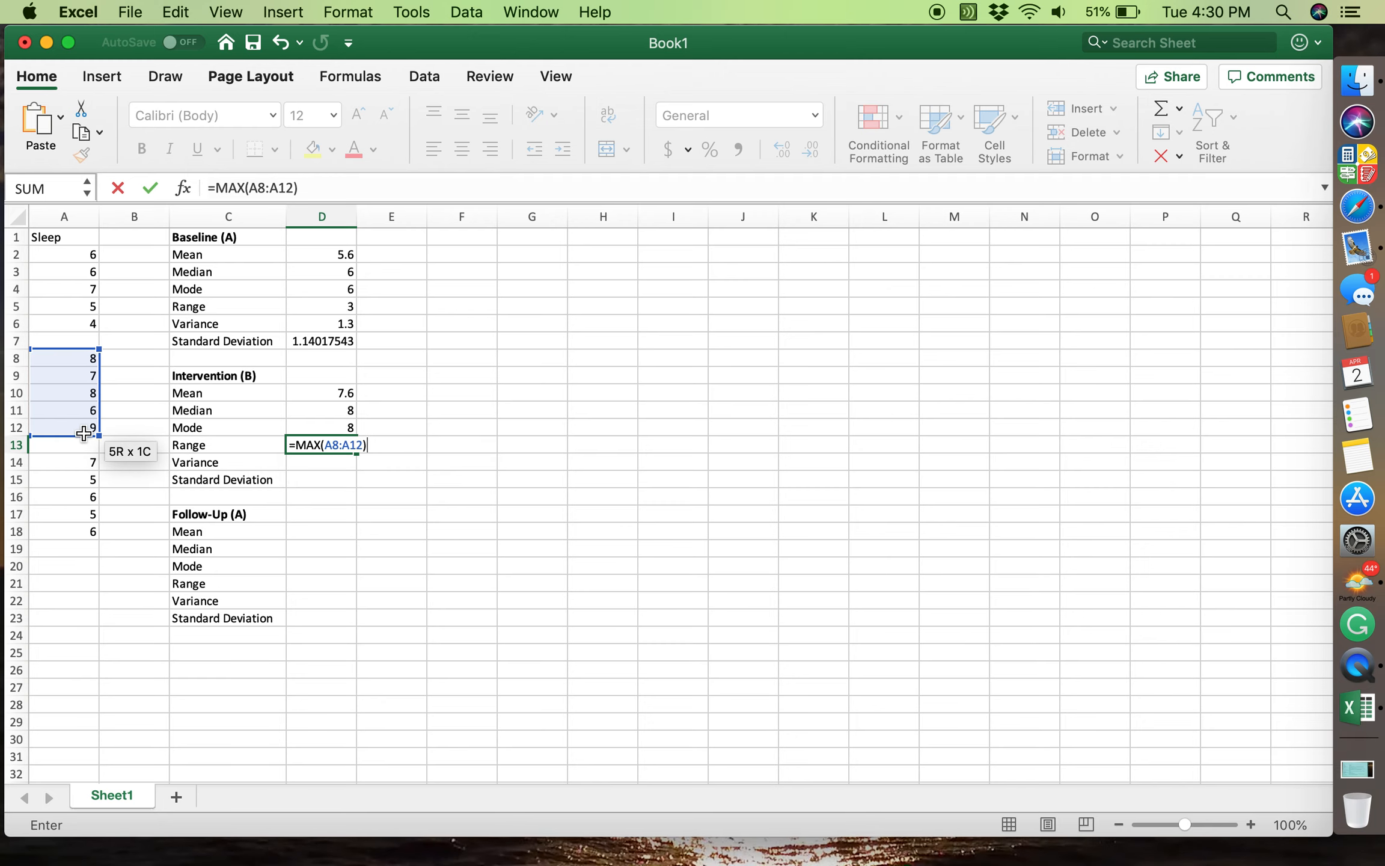
pyautogui.write('-MIN')
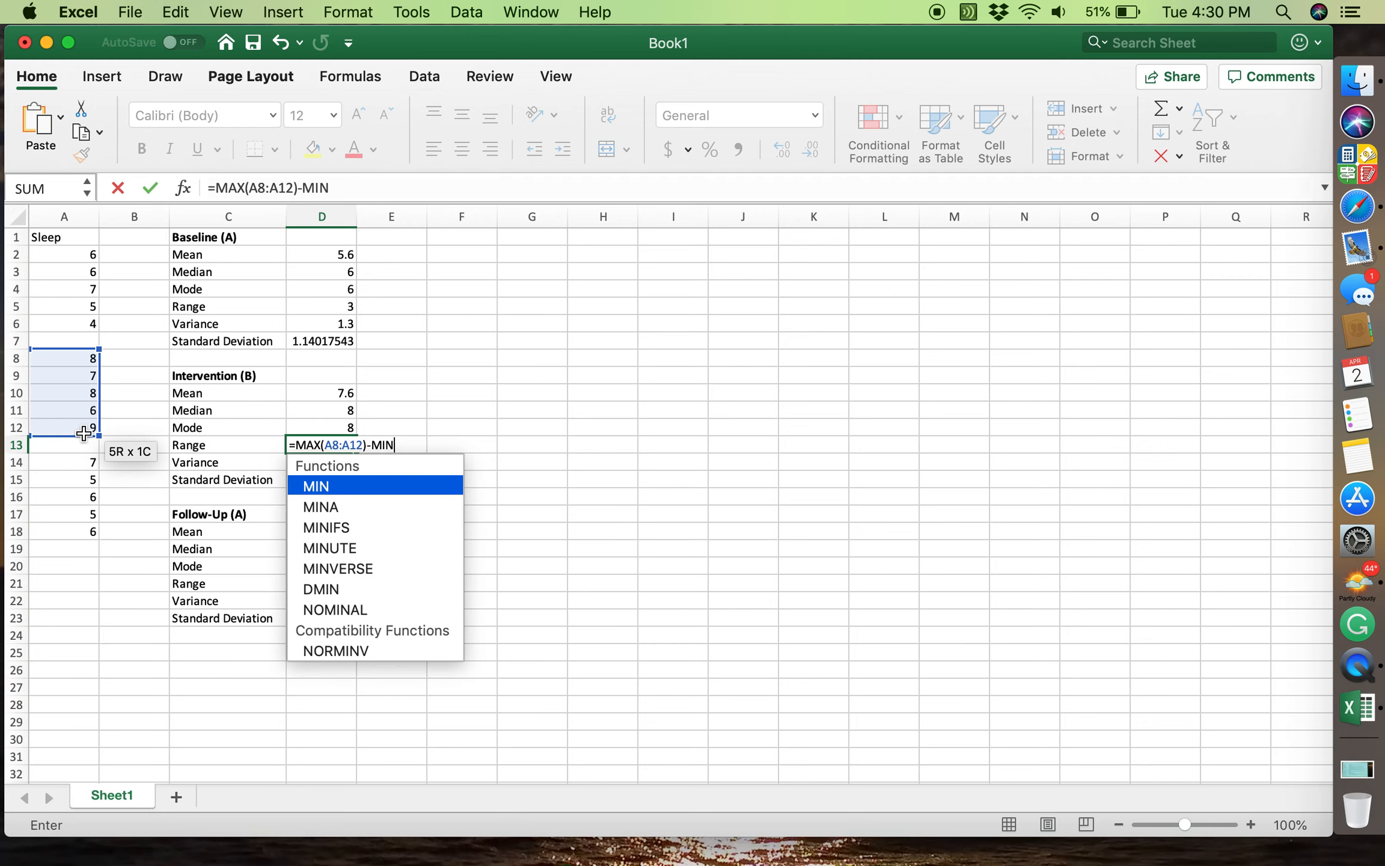
pyautogui.write('(')
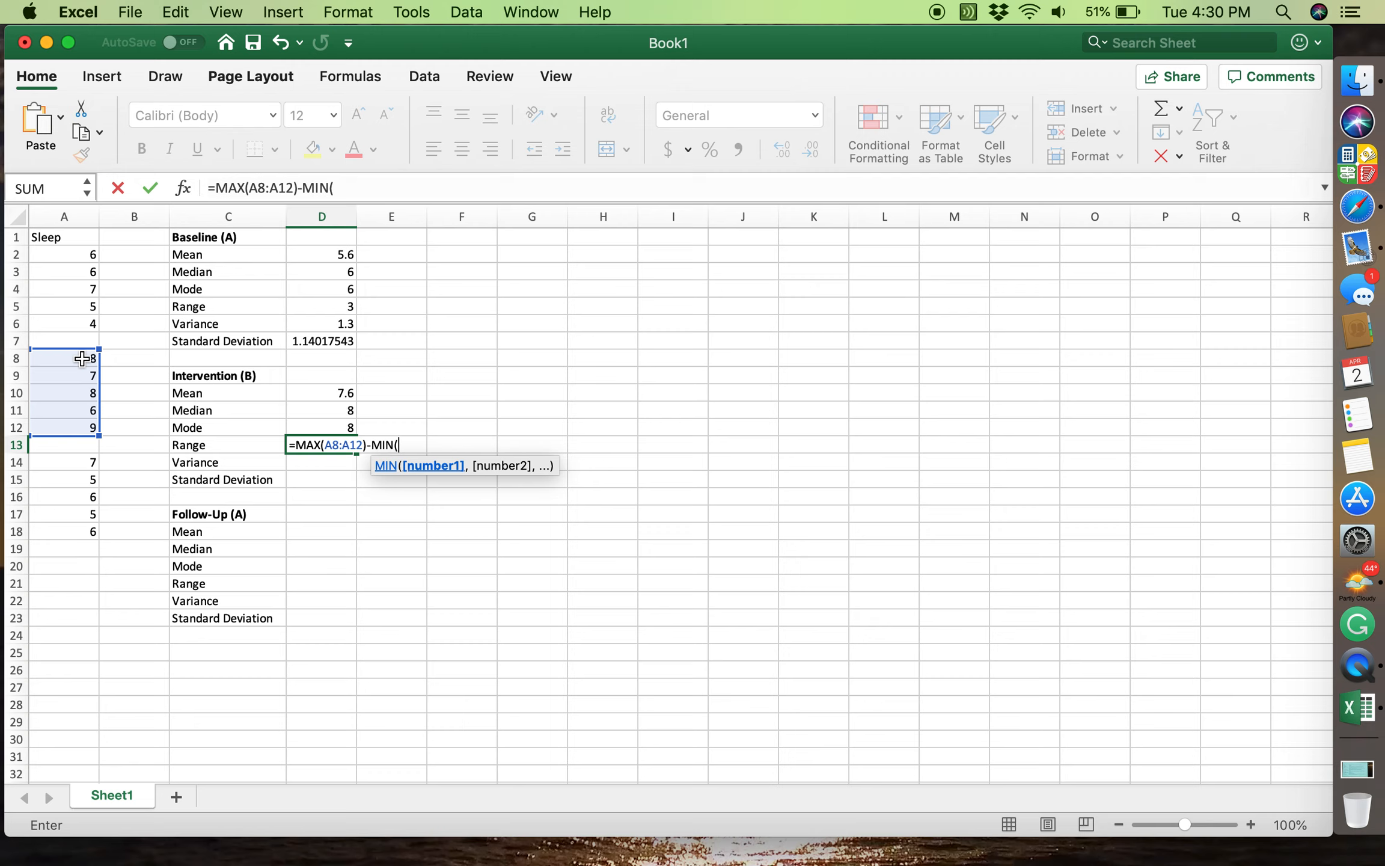
pyautogui.moveTo(82, 359); pyautogui.dragTo(80, 427)
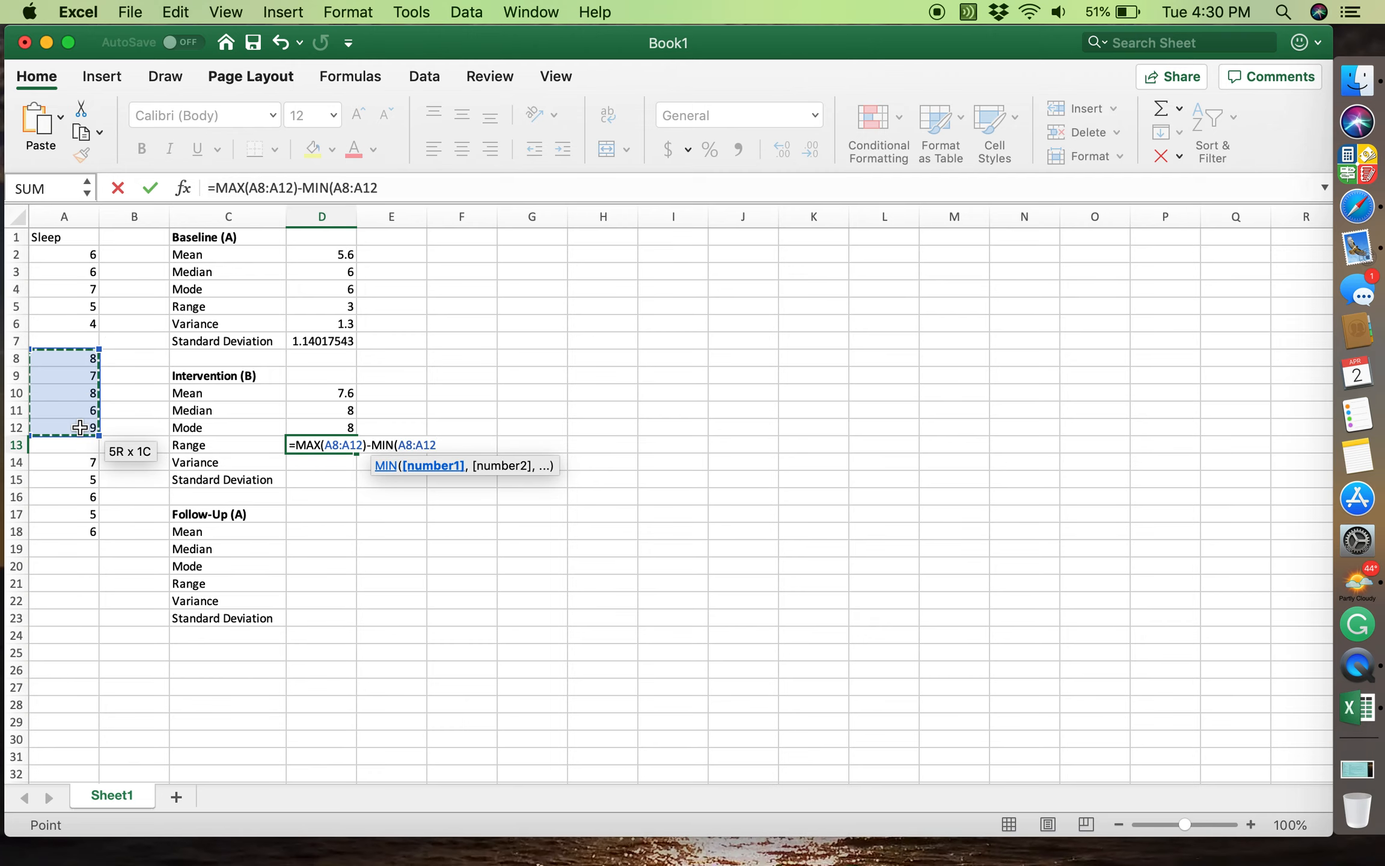
pyautogui.write(')')
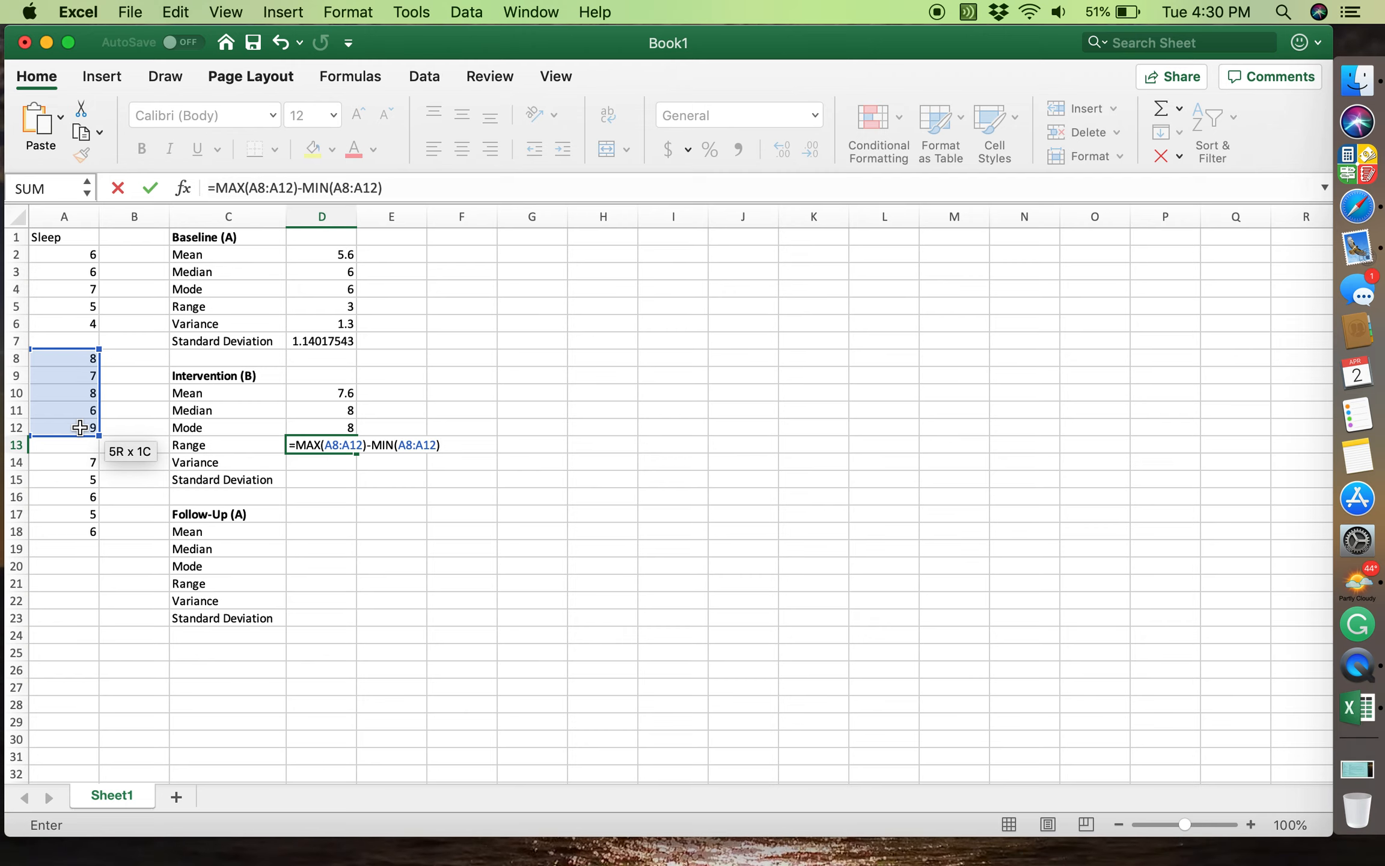
pyautogui.press('Return')
pyautogui.press('Up')
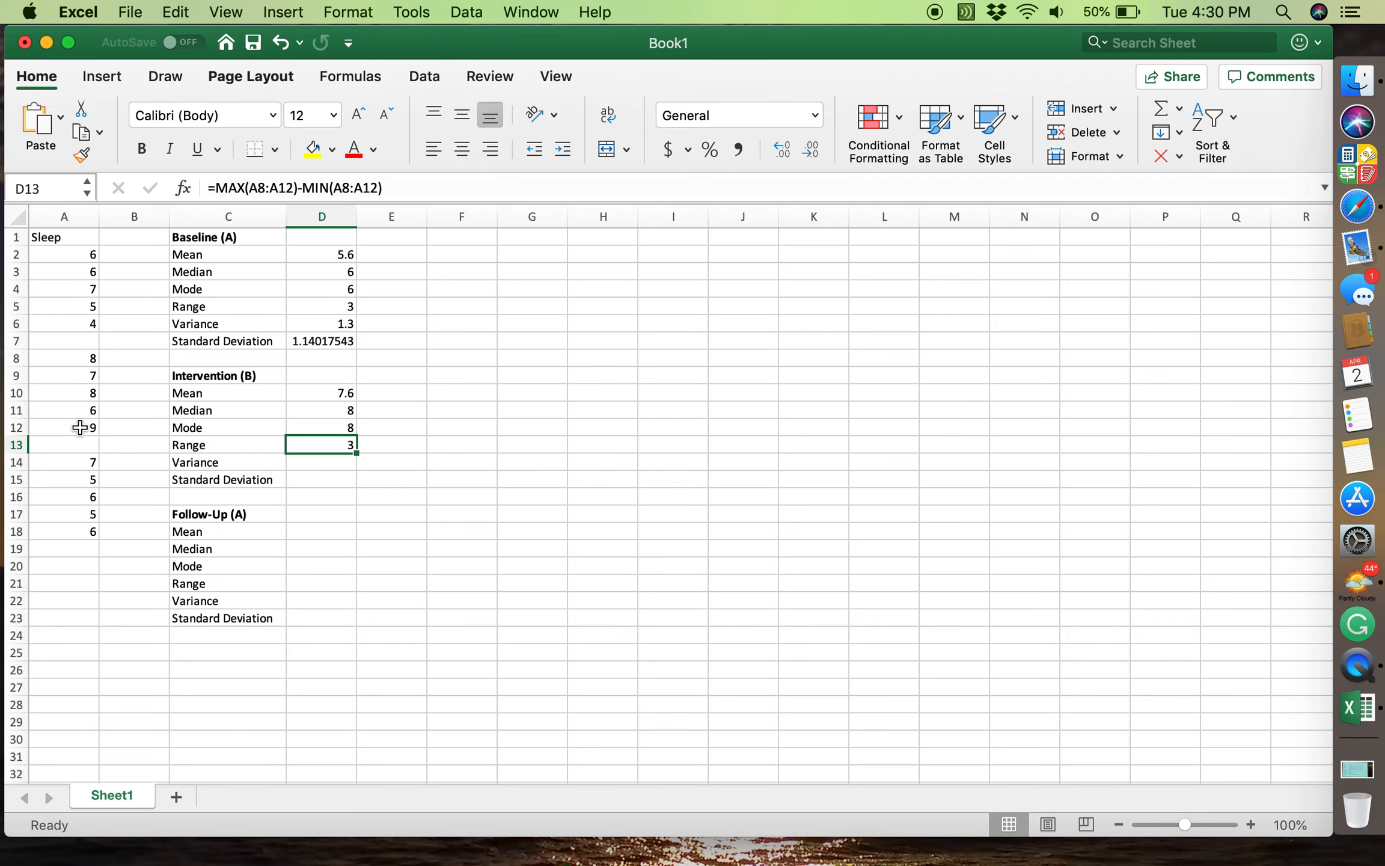
# Calculate the intervention variance in cell D14 with =var.s(A8:A12) and check the entered formula.
pyautogui.press('Down')
pyautogui.write('=')
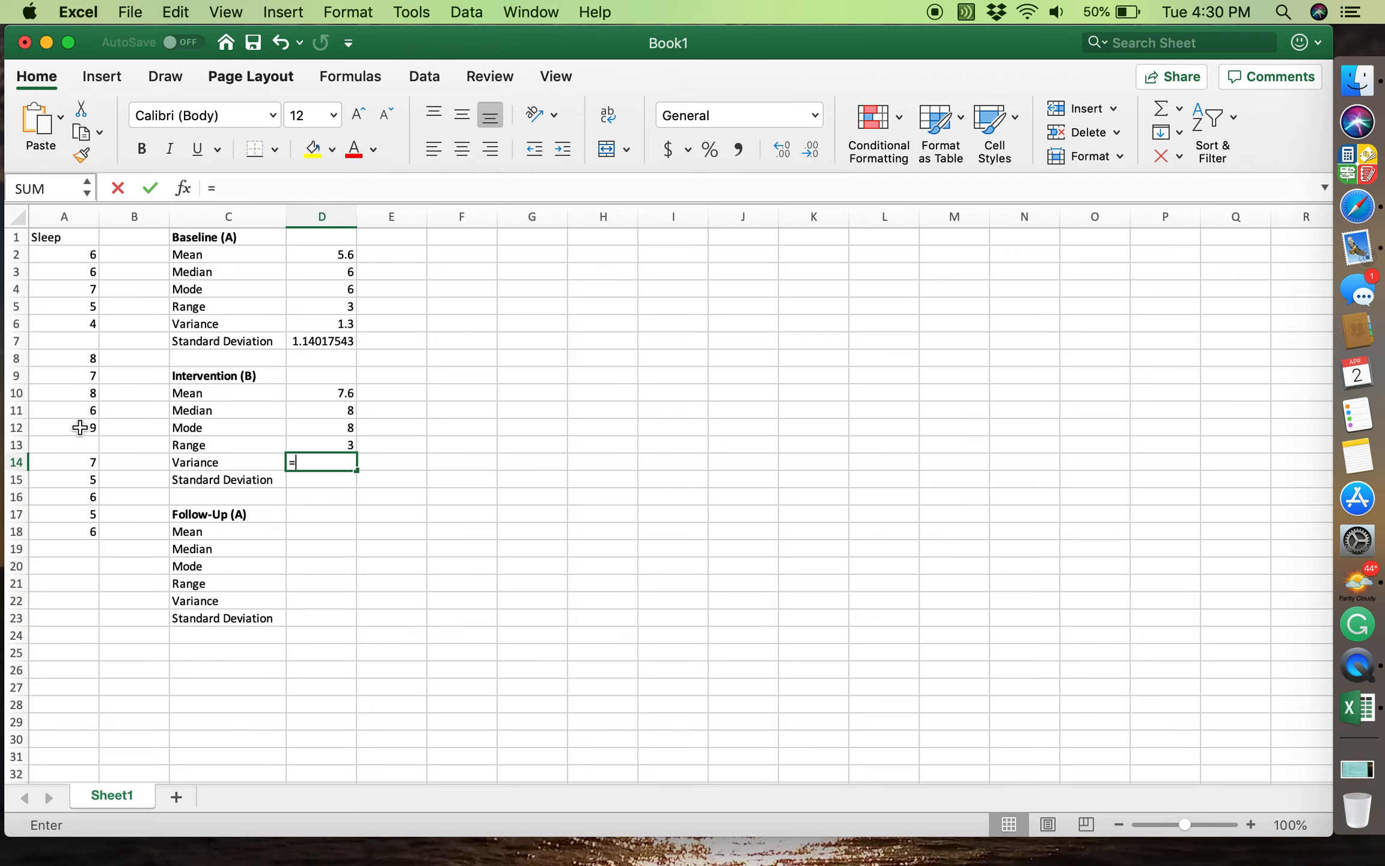
pyautogui.write('var.s')
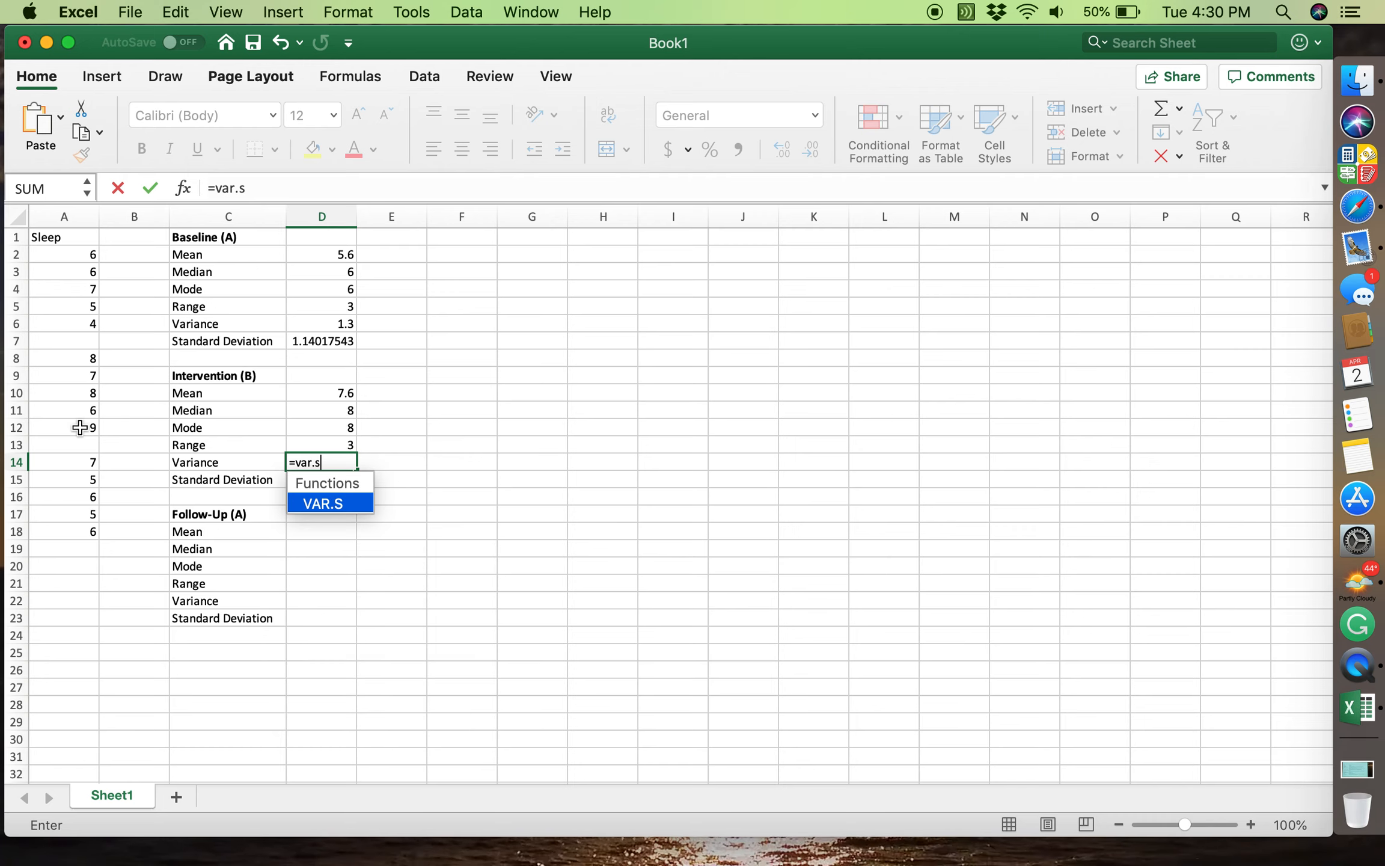
pyautogui.write('(')
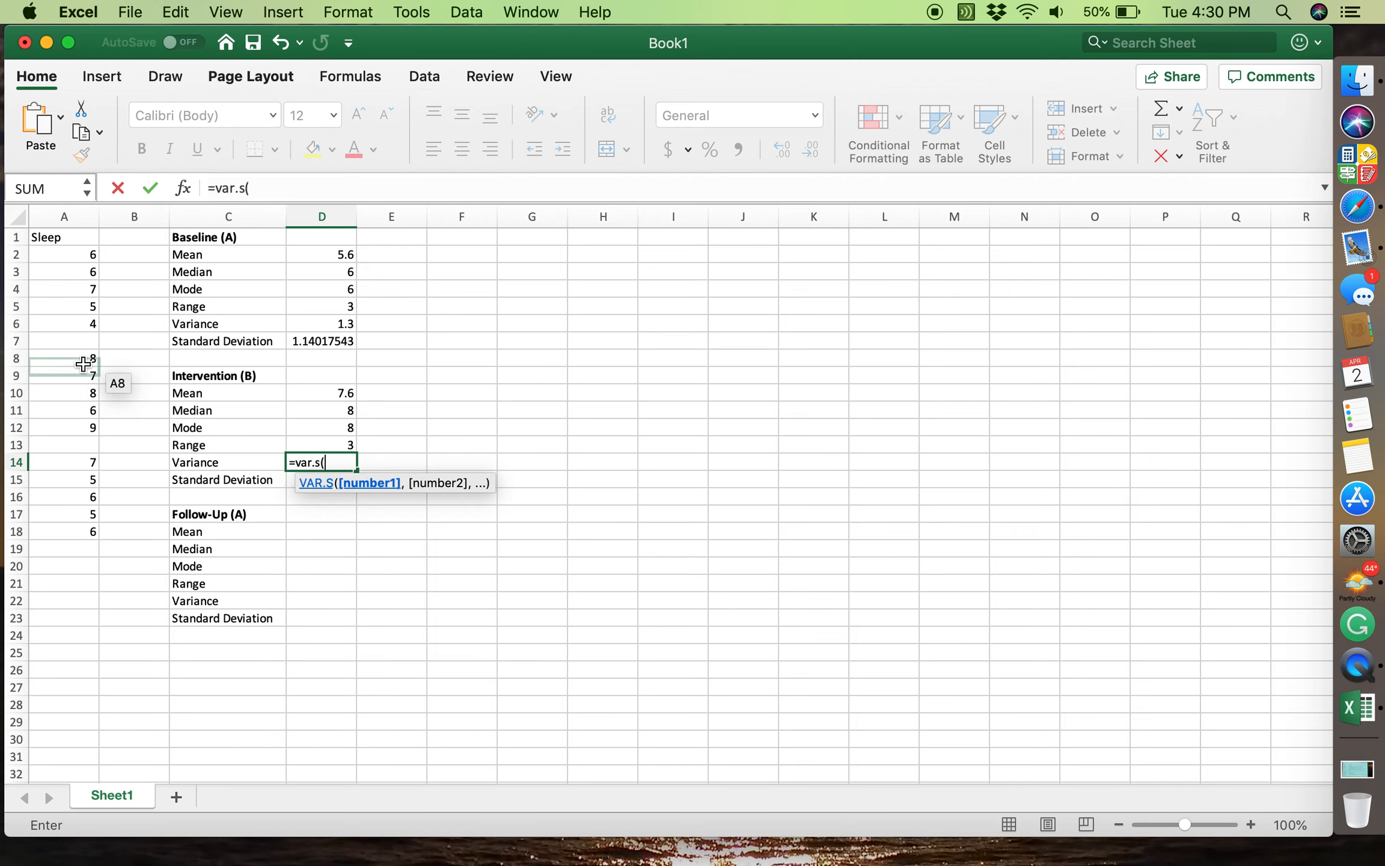
pyautogui.moveTo(84, 357); pyautogui.dragTo(83, 428)
pyautogui.write(')')
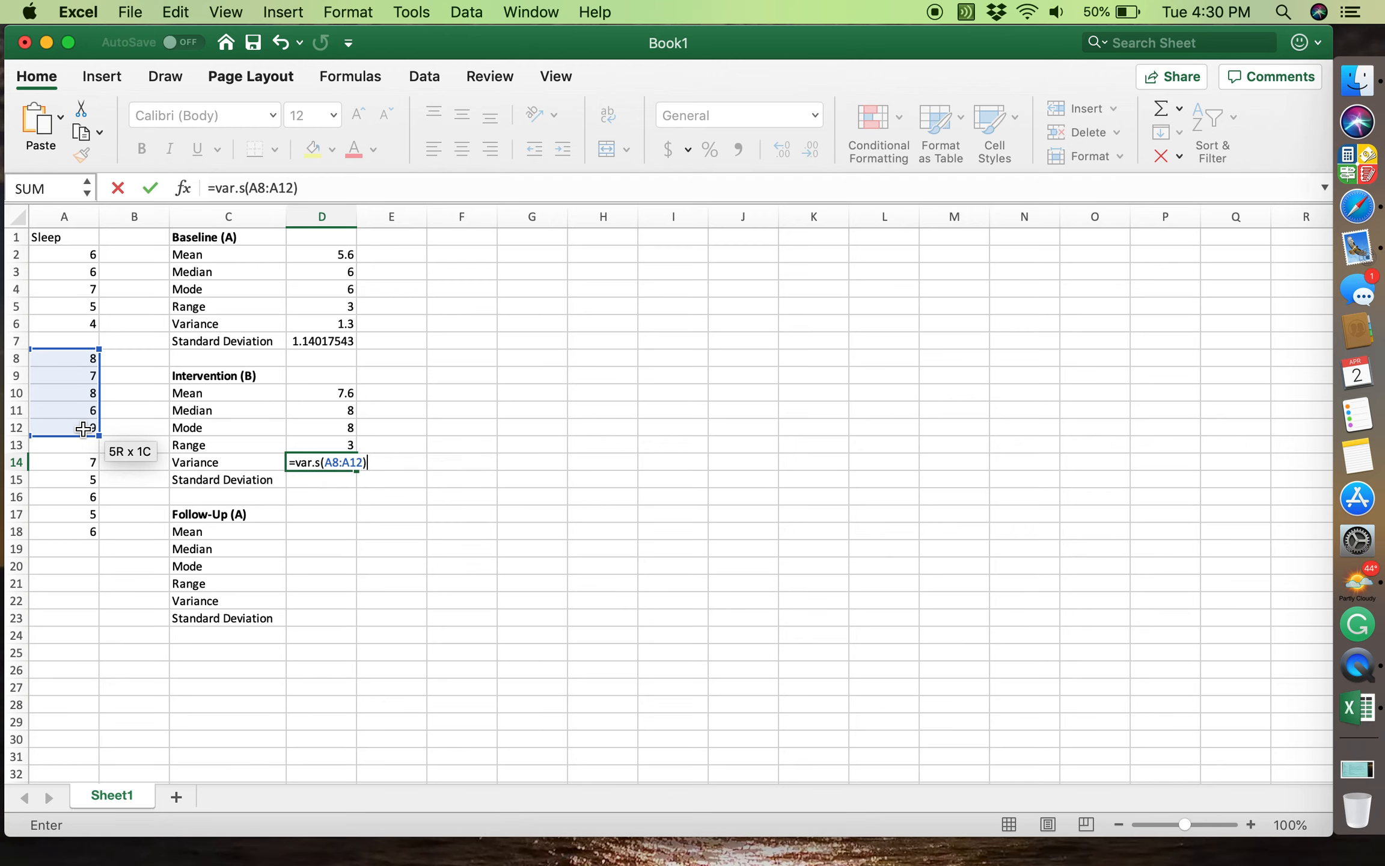
pyautogui.press('Return')
pyautogui.press('Up')
# Calculate the intervention standard deviation in cell D15 with =stdev.s(A8:A12) and check the entered formula.
pyautogui.press('Down')
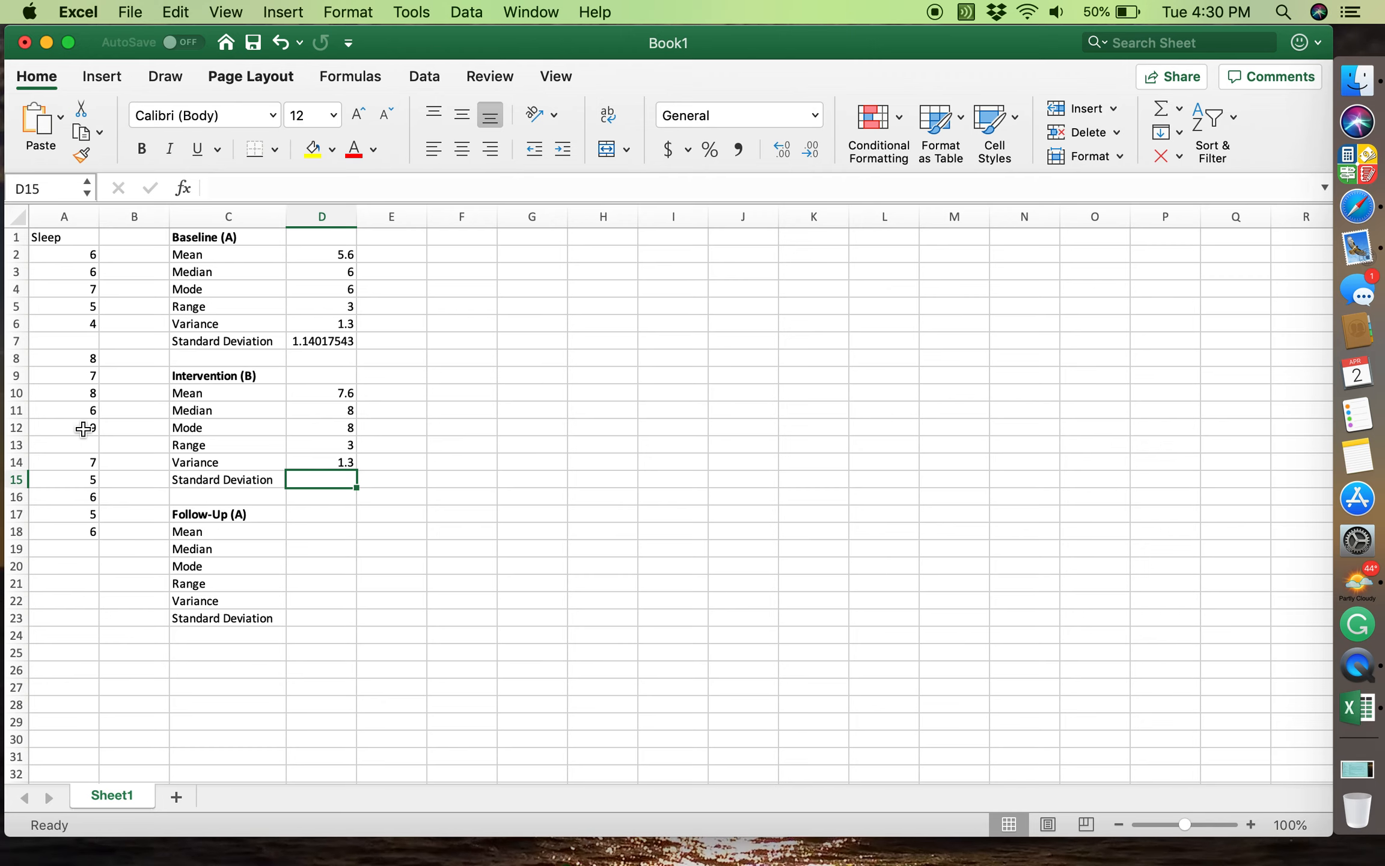
pyautogui.write('-s')
pyautogui.press('BackSpace')
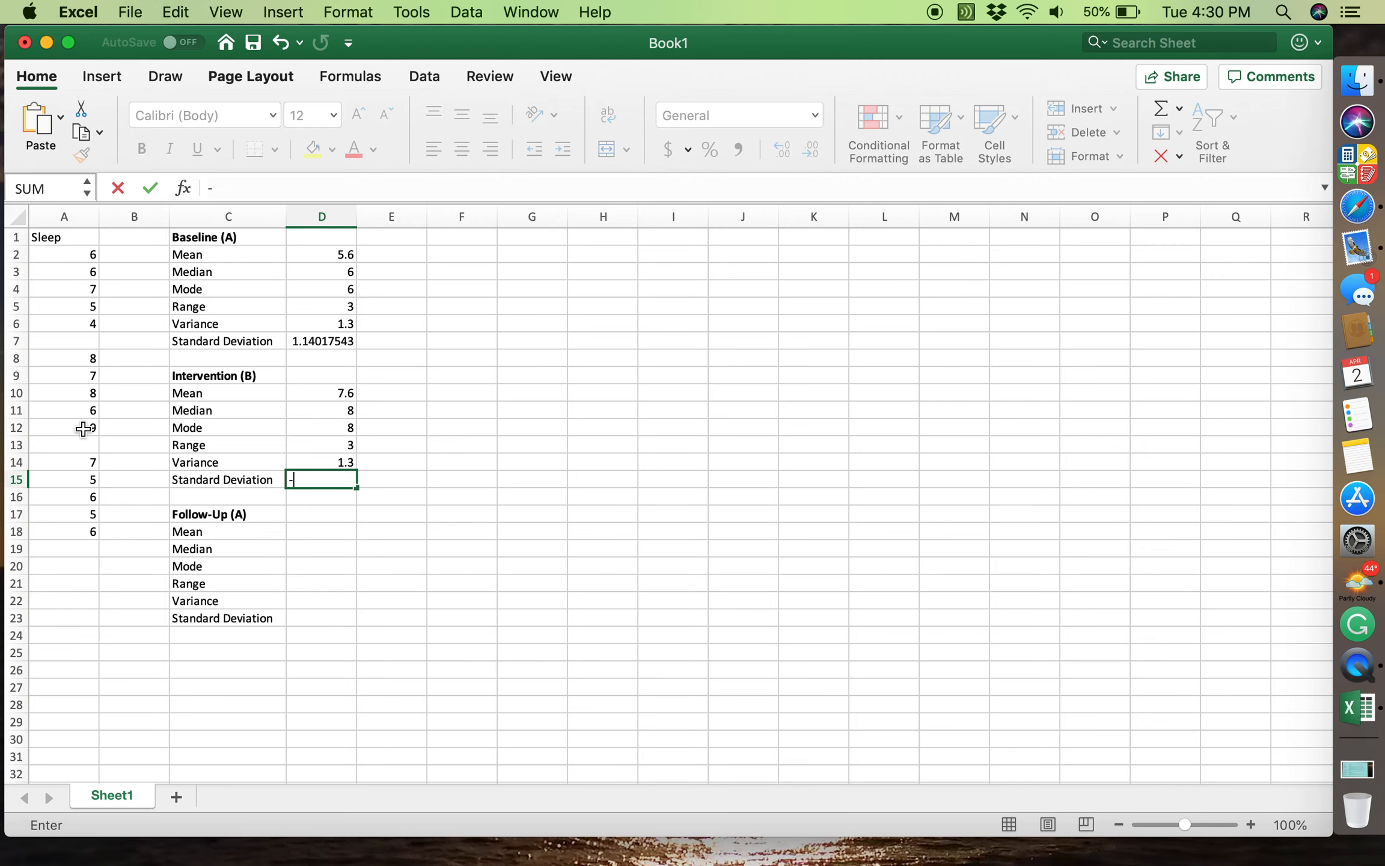
pyautogui.write('=stde')
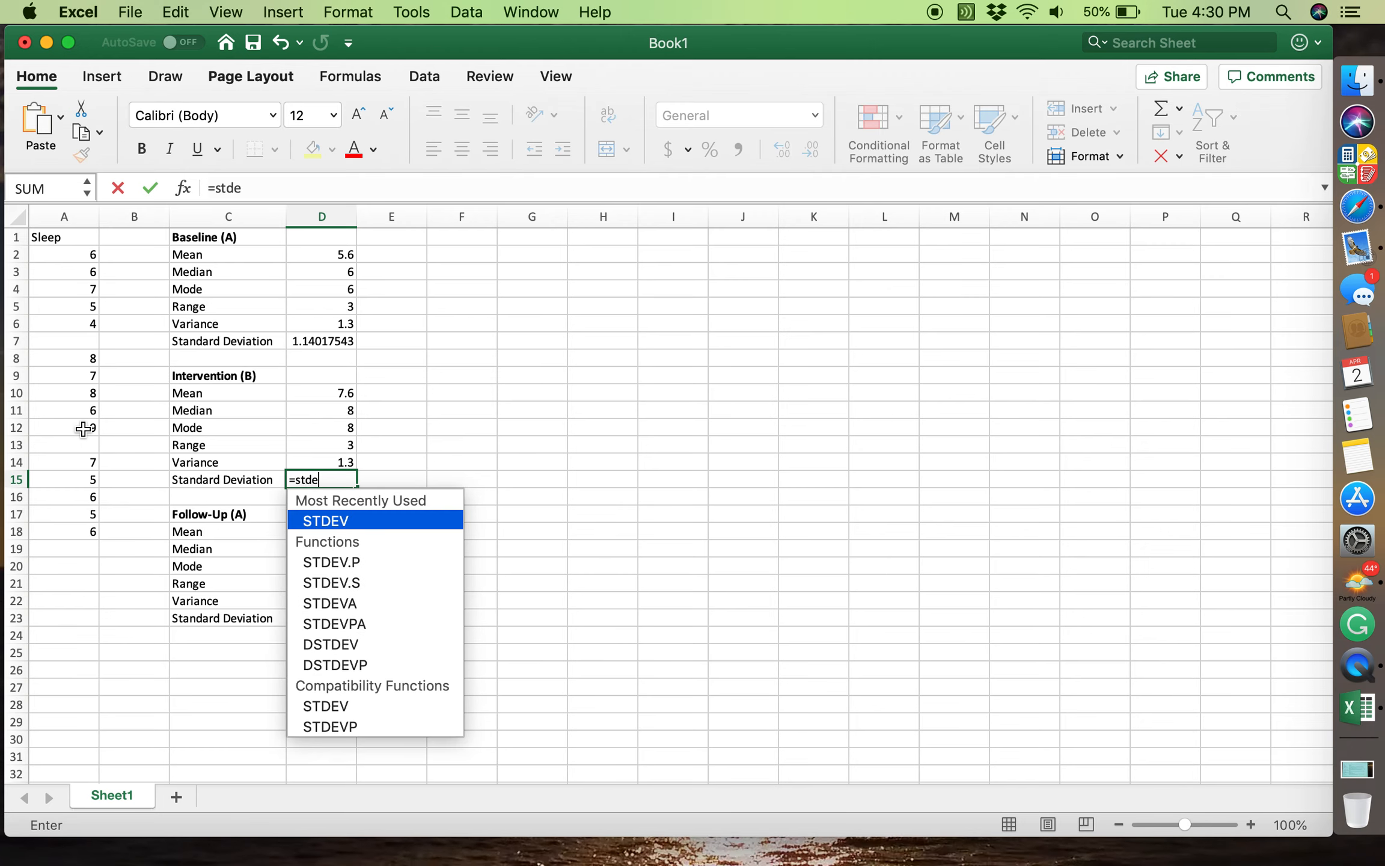
pyautogui.write('v.s(')
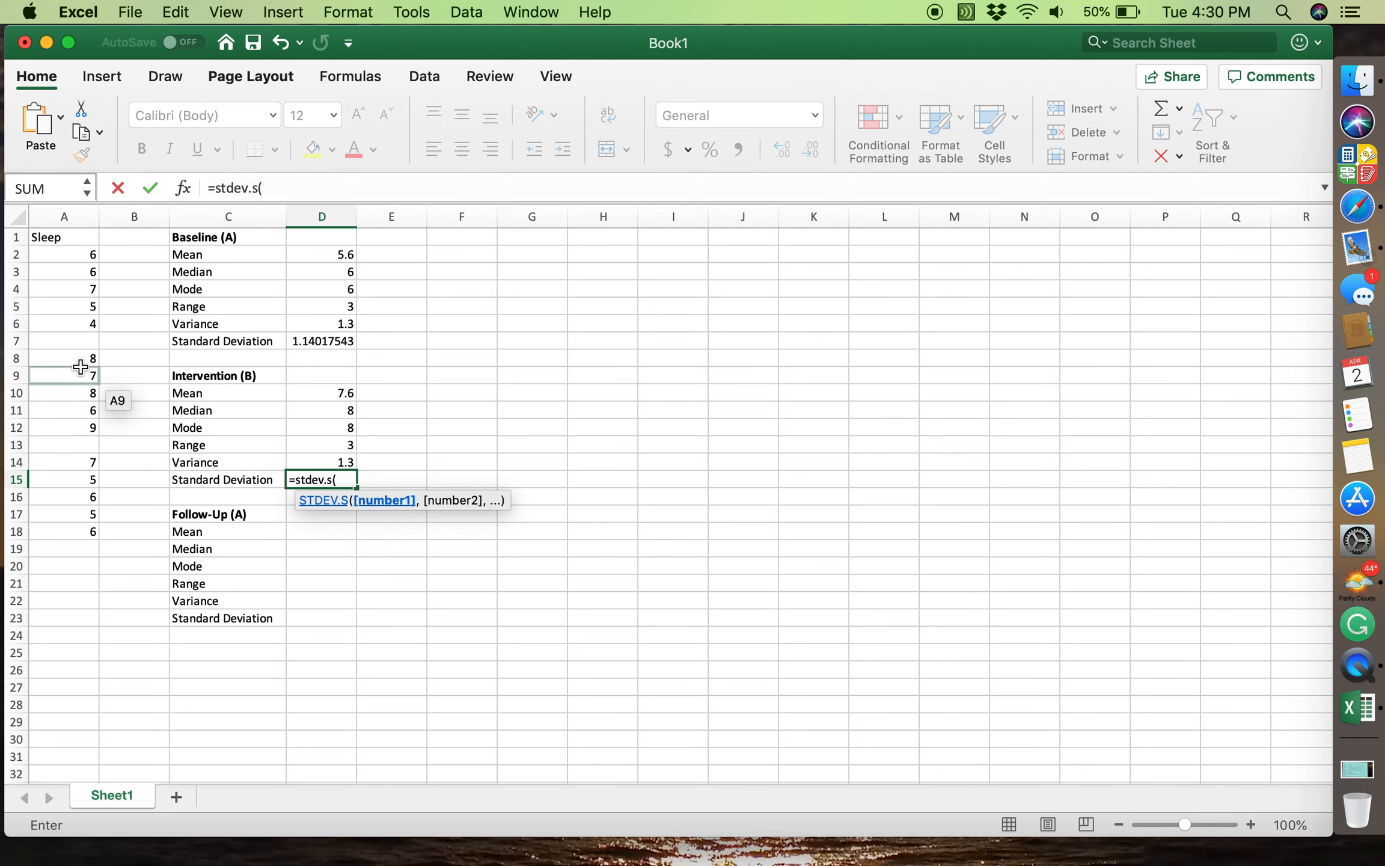
pyautogui.moveTo(86, 361); pyautogui.dragTo(82, 424)
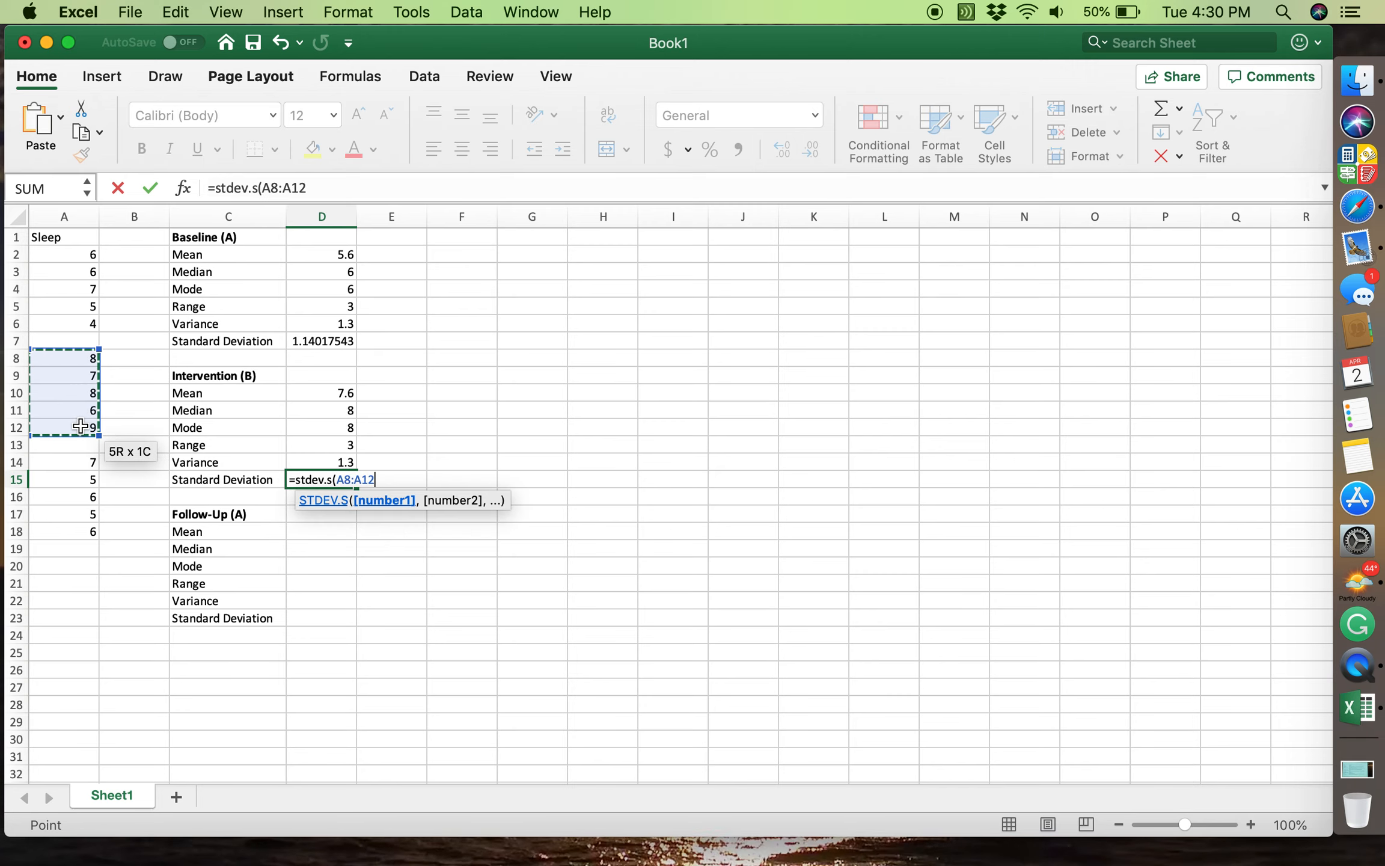
pyautogui.write(')')
pyautogui.press('Return')
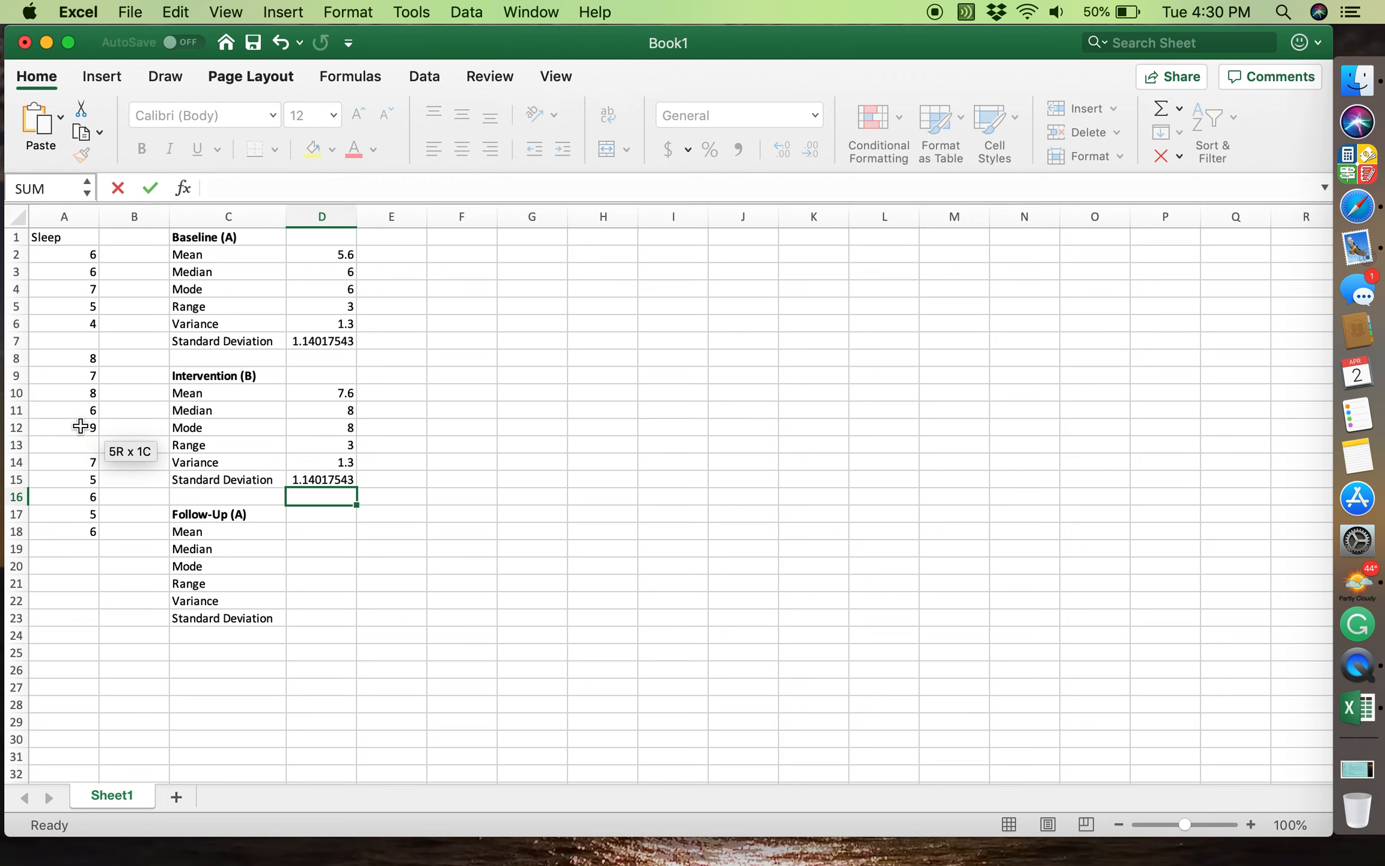
pyautogui.press('Up')
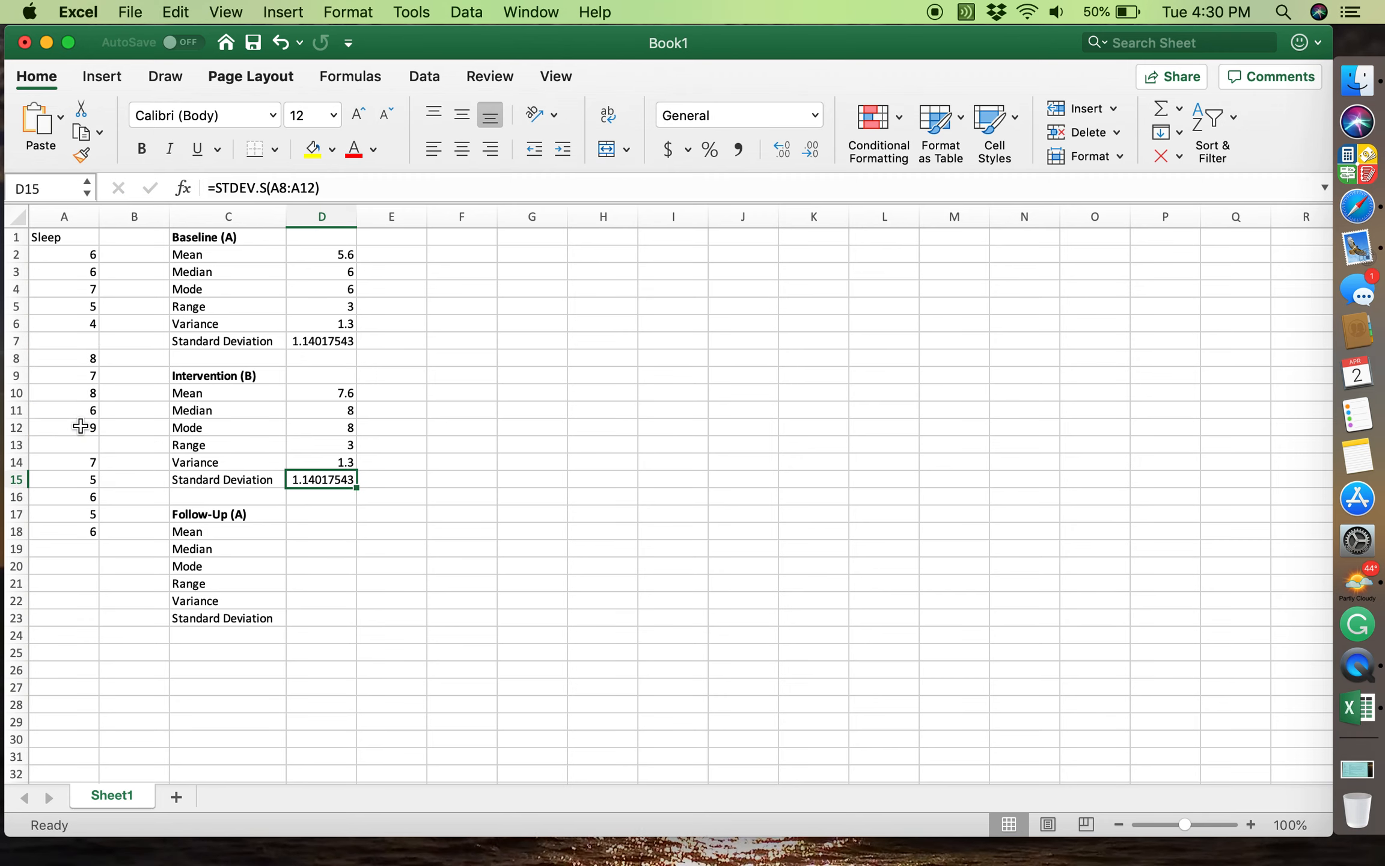
# Review the Baseline and Intervention results in column D, comparing their variances and standard deviations and the formulas behind them.
pyautogui.press('Up')
pyautogui.press('Up')
pyautogui.press('Up')
pyautogui.press('Up')
pyautogui.press('Up')
pyautogui.press('Up')
pyautogui.press('Up')
pyautogui.press('Up')
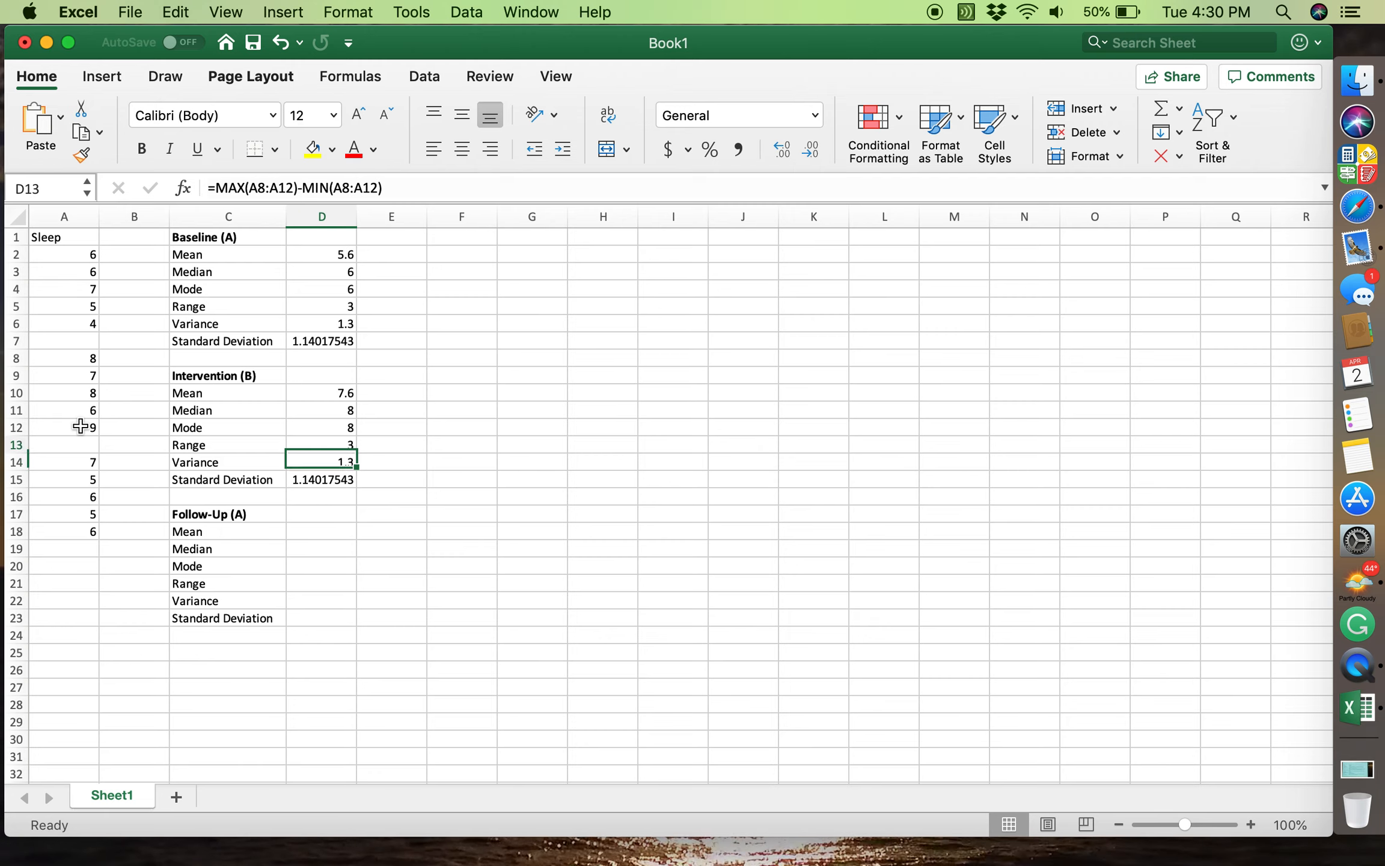
pyautogui.press('Down')
pyautogui.press('Down')
pyautogui.press('Down')
pyautogui.press('Down')
pyautogui.press('Down')
pyautogui.press('Down')
pyautogui.press('Down')
pyautogui.press('Down')
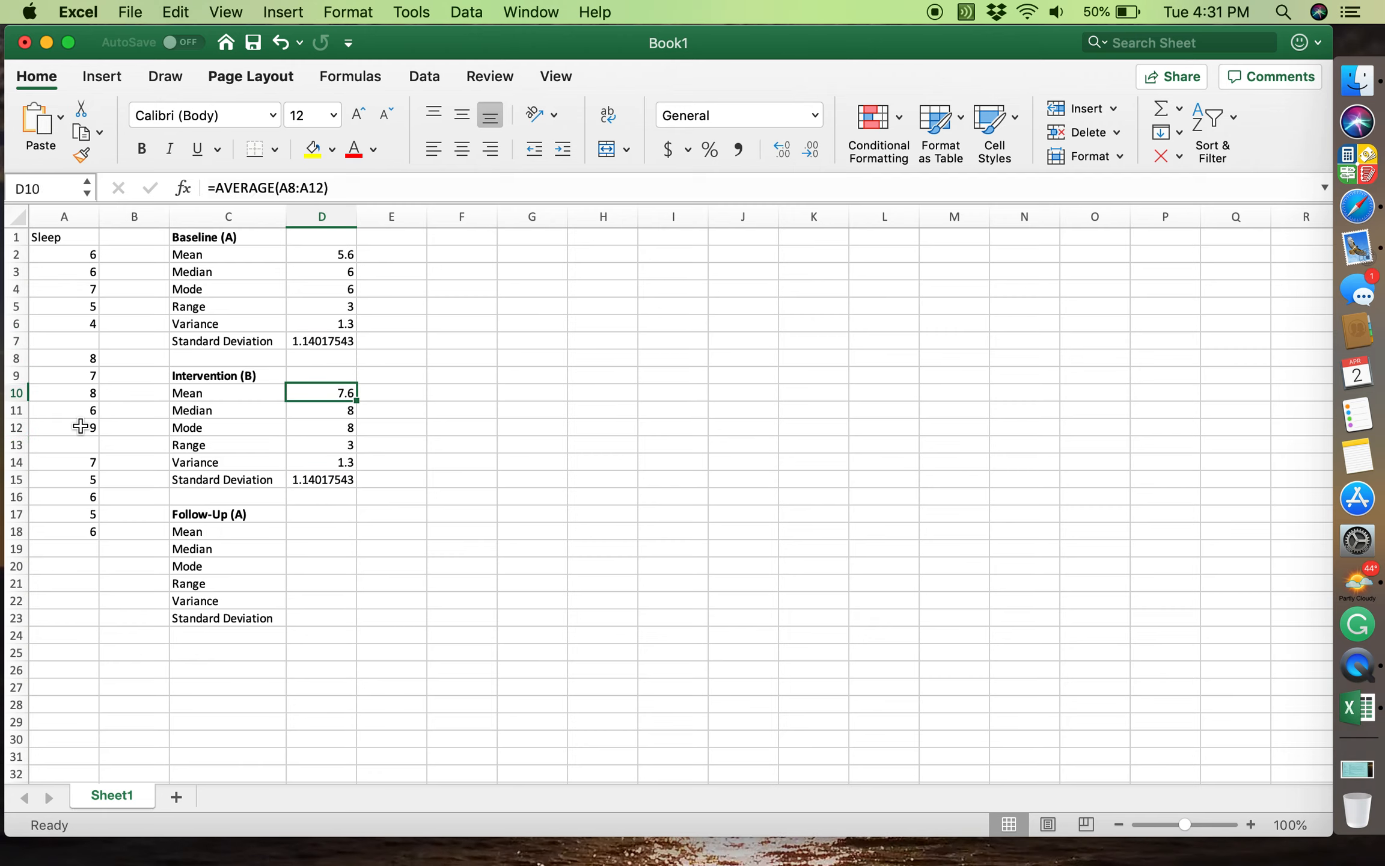
pyautogui.press('Up')
pyautogui.press('Up')
pyautogui.press('Up')
pyautogui.press('Up')
pyautogui.press('Up')
pyautogui.press('Up')
pyautogui.press('Up')
pyautogui.press('Up')
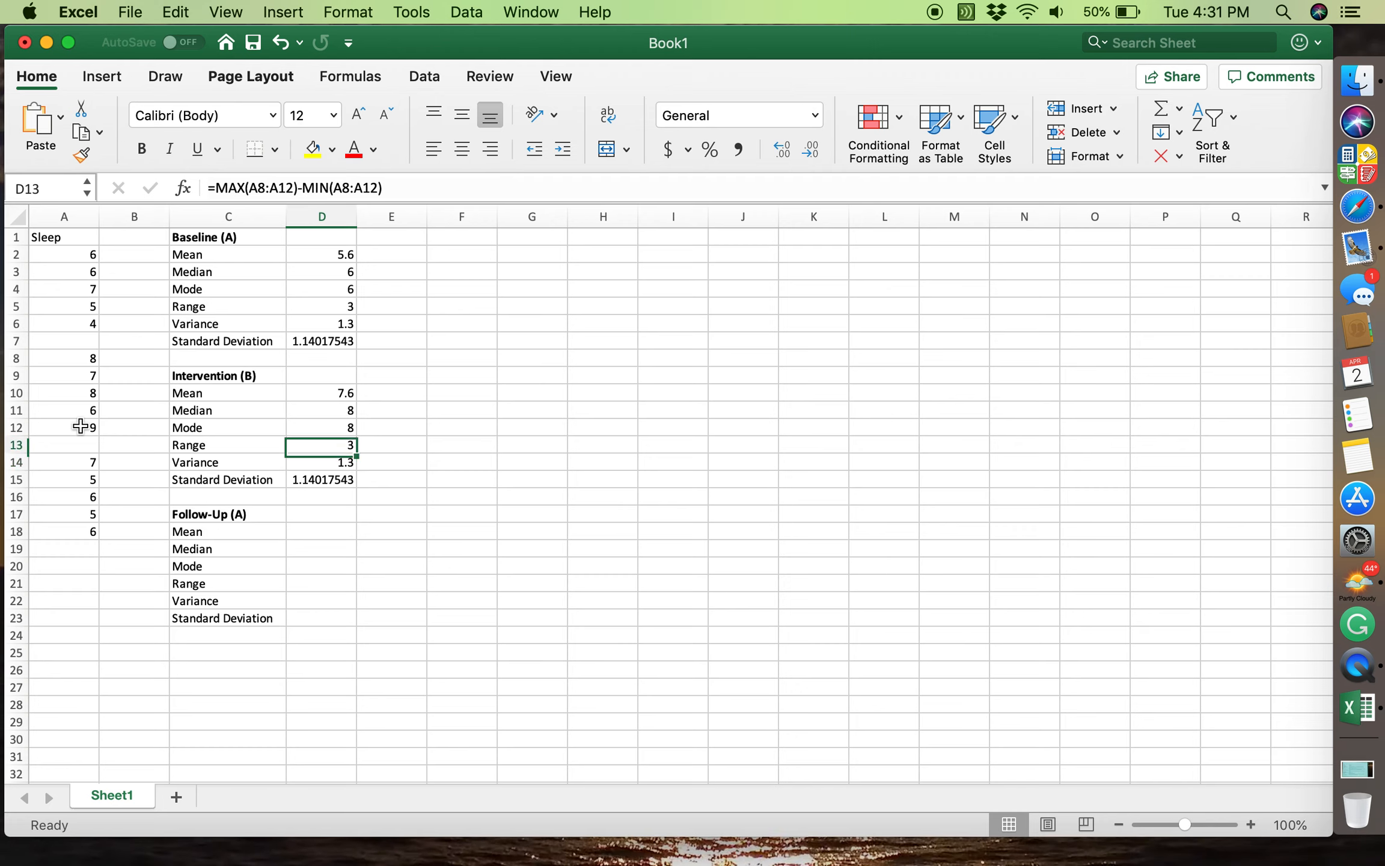
pyautogui.press('Down')
pyautogui.press('Down')
pyautogui.press('Down')
pyautogui.press('Down')
pyautogui.press('Down')
pyautogui.press('Down')
pyautogui.press('Down')
pyautogui.press('Down')
pyautogui.press('Down')
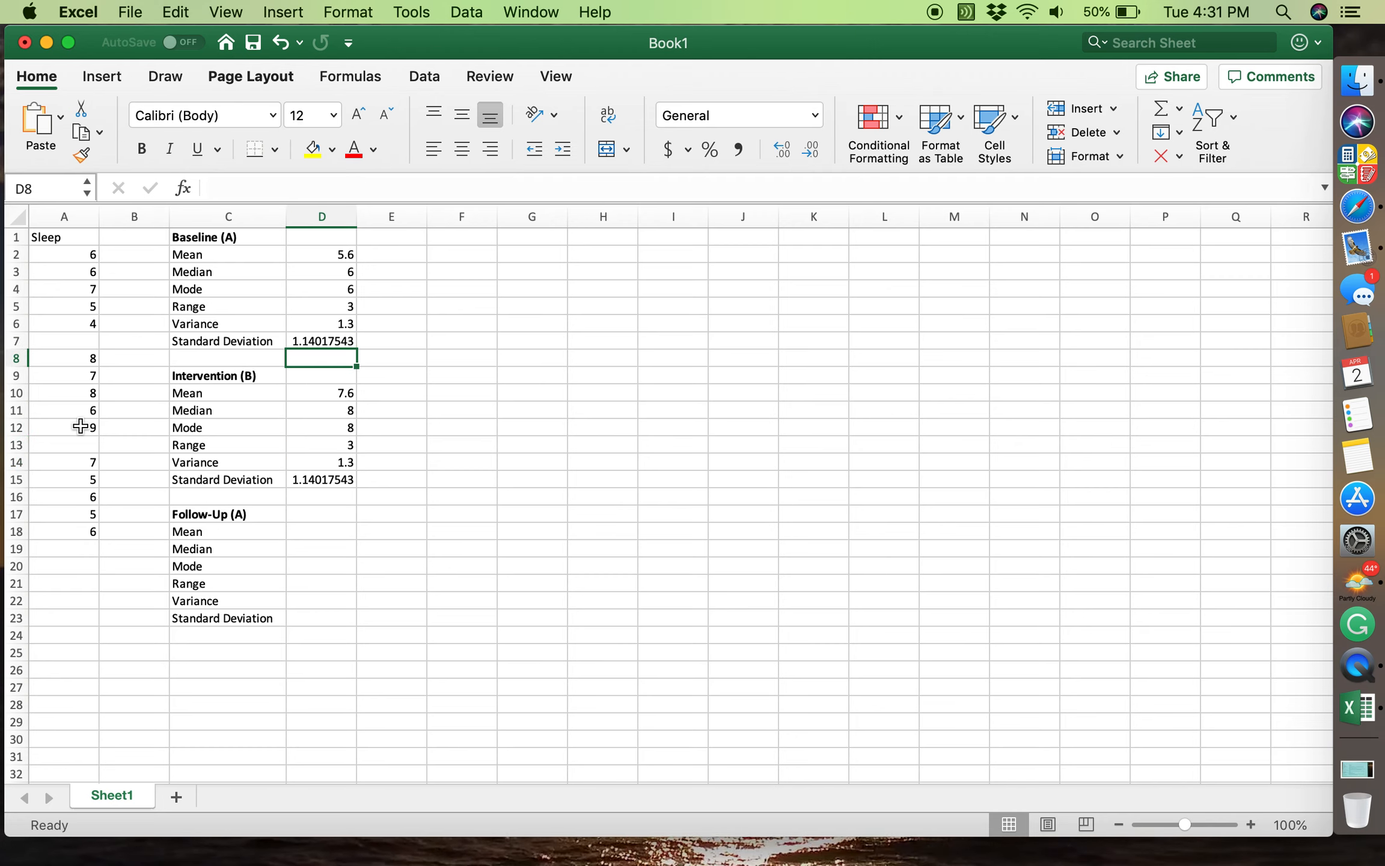
pyautogui.press('Down')
pyautogui.press('Down')
pyautogui.press('Up')
pyautogui.press('Up')
pyautogui.press('Down')
pyautogui.press('Down')
pyautogui.press('Down')
pyautogui.press('Up')
pyautogui.press('Up')
pyautogui.press('Up')
pyautogui.press('Up')
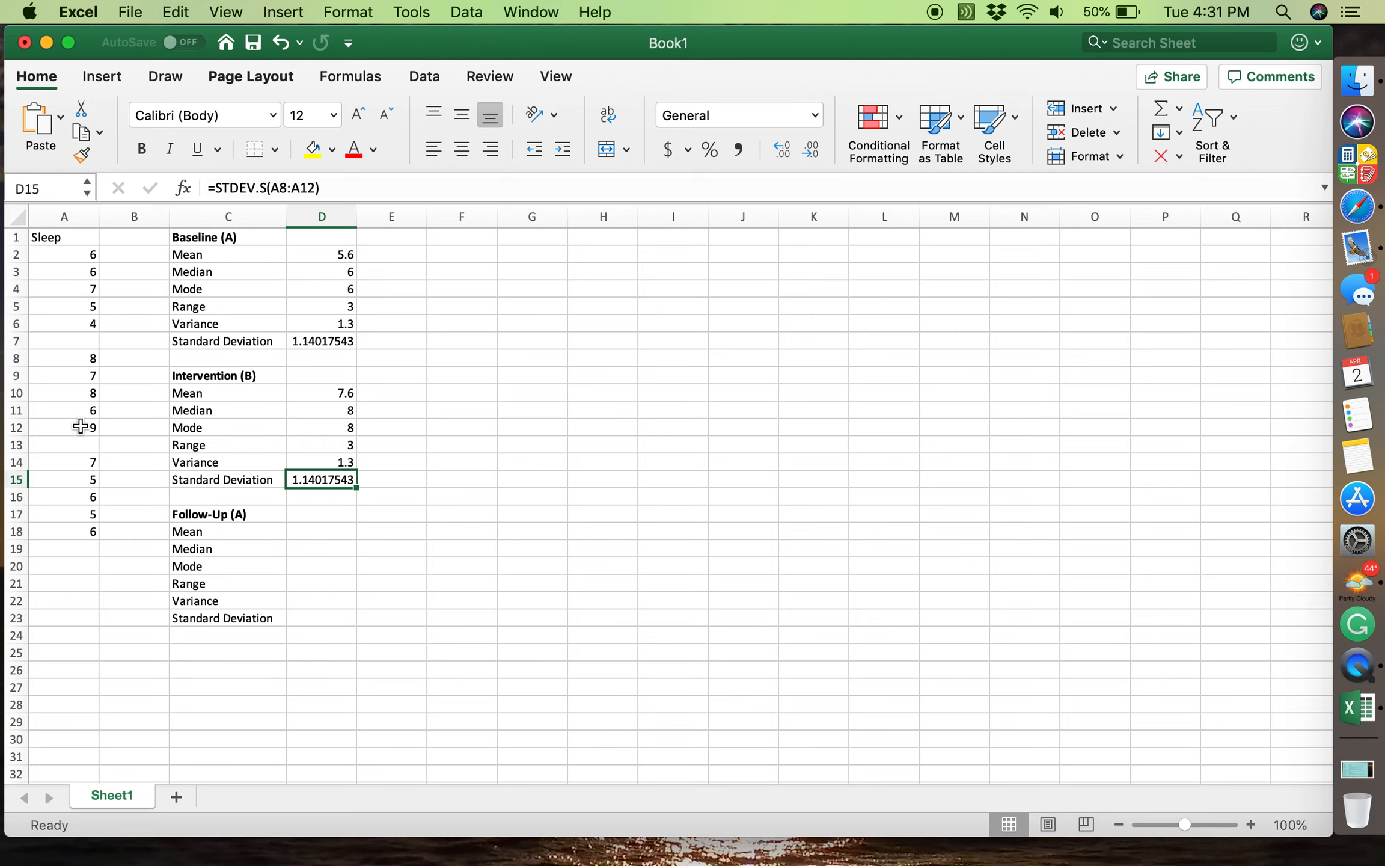
pyautogui.press('Up')
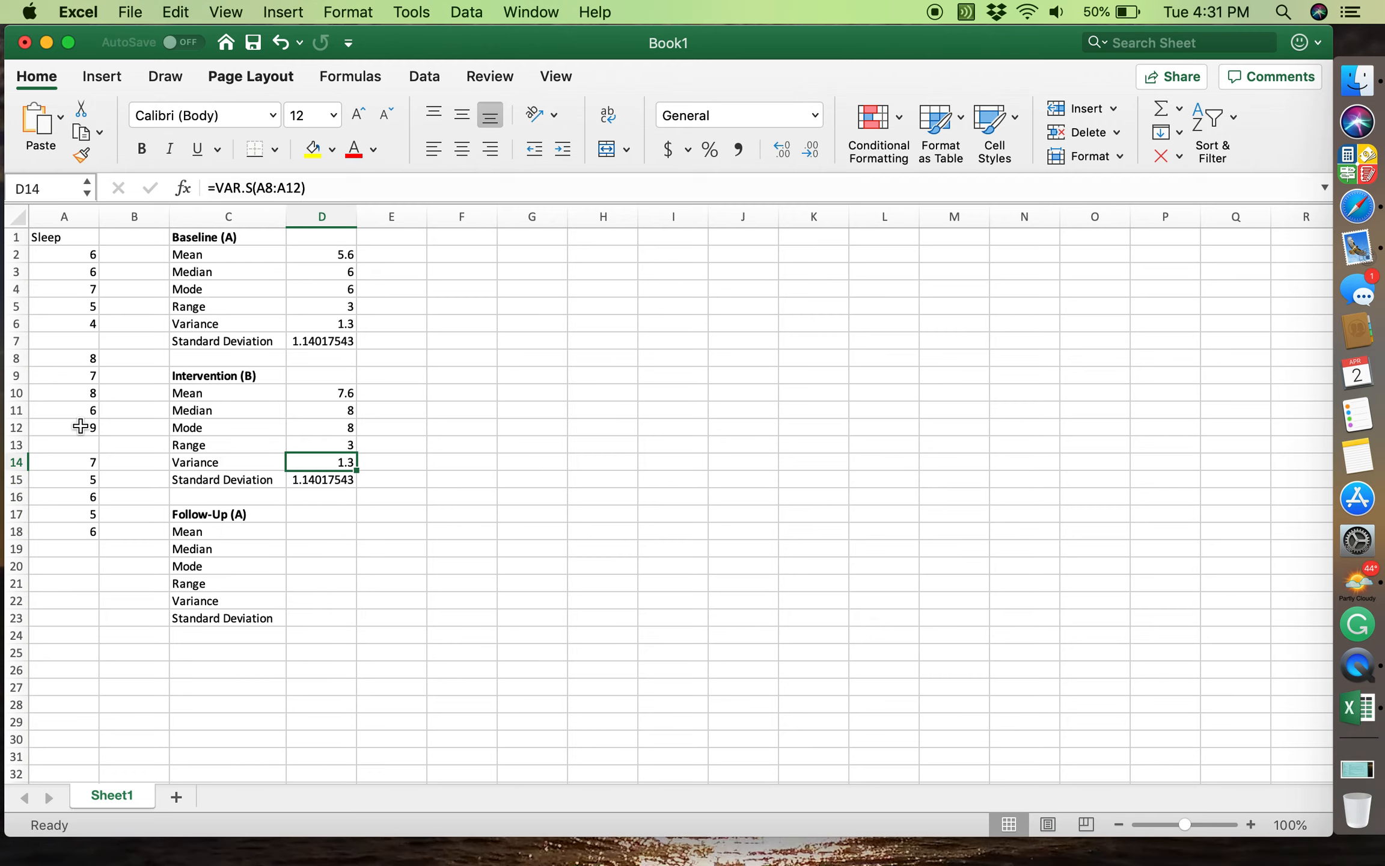
pyautogui.press('Down')
pyautogui.press('Down')
pyautogui.press('Down')
pyautogui.press('Down')
pyautogui.press('Up')
pyautogui.press('Up')
pyautogui.press('Up')
# Calculate the follow-up mean in cell D18 with =average(A14:A18) and check the entered formula.
pyautogui.press('Down')
pyautogui.press('Down')
pyautogui.press('Down')
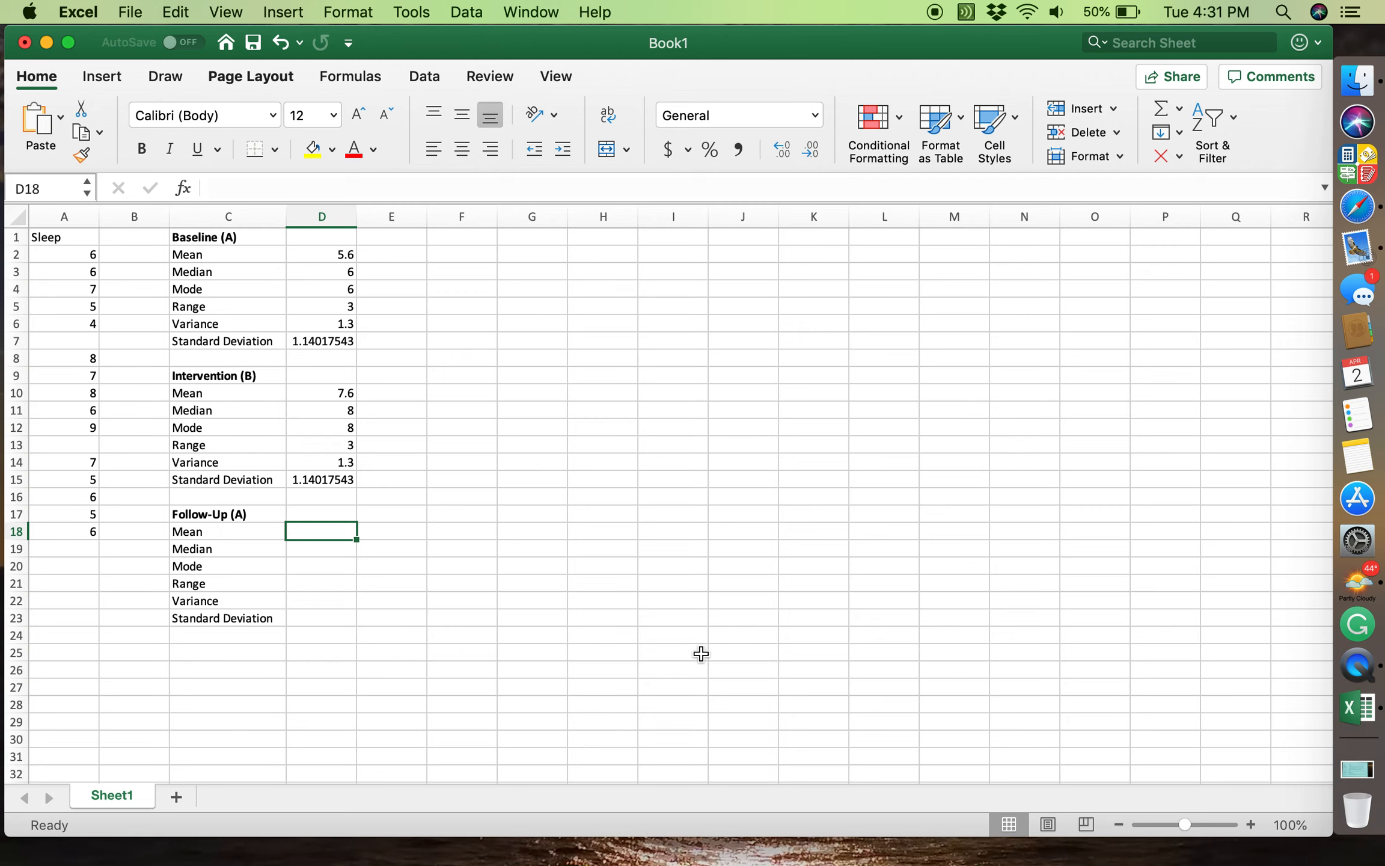
pyautogui.write('=')
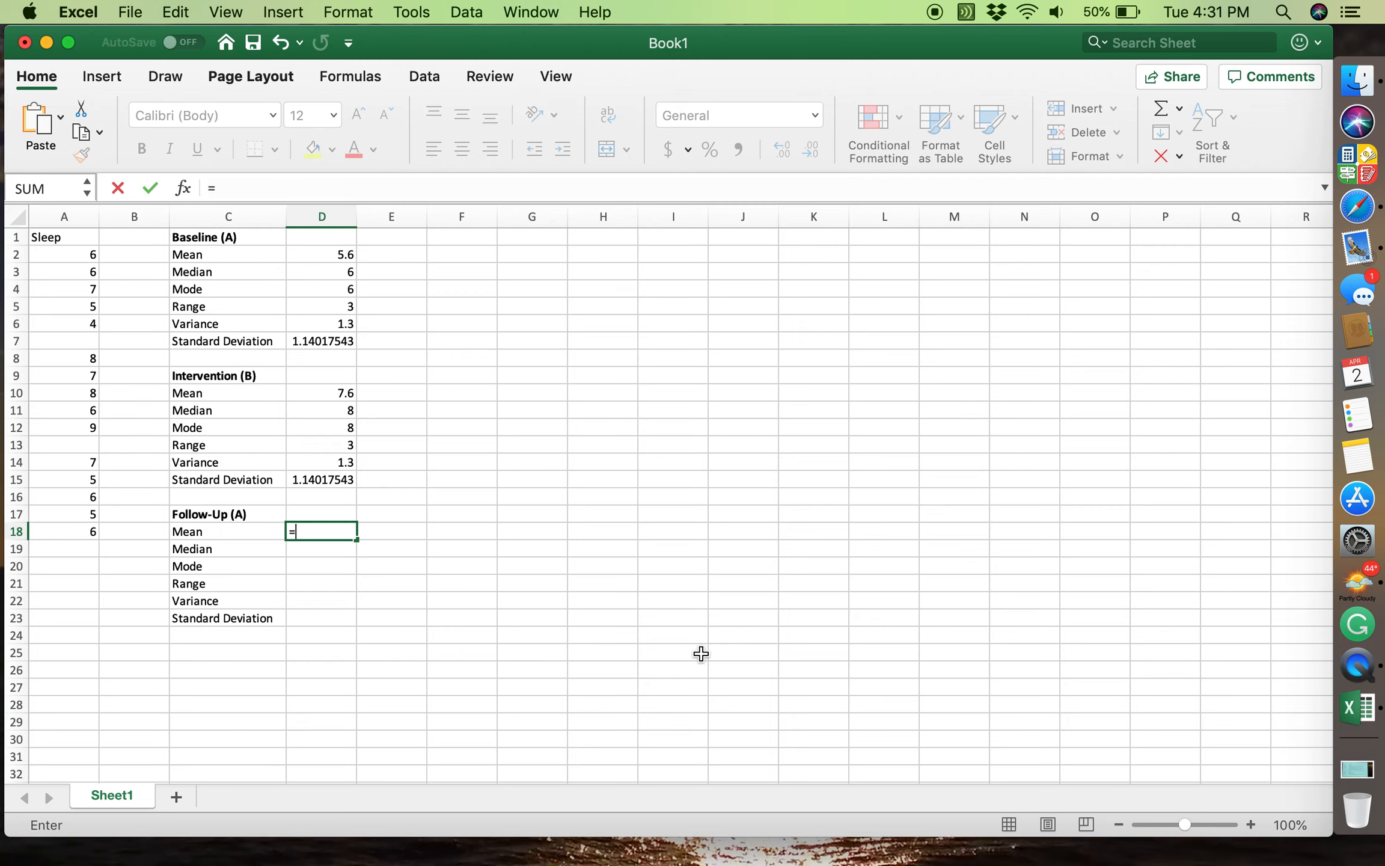
pyautogui.write('average(')
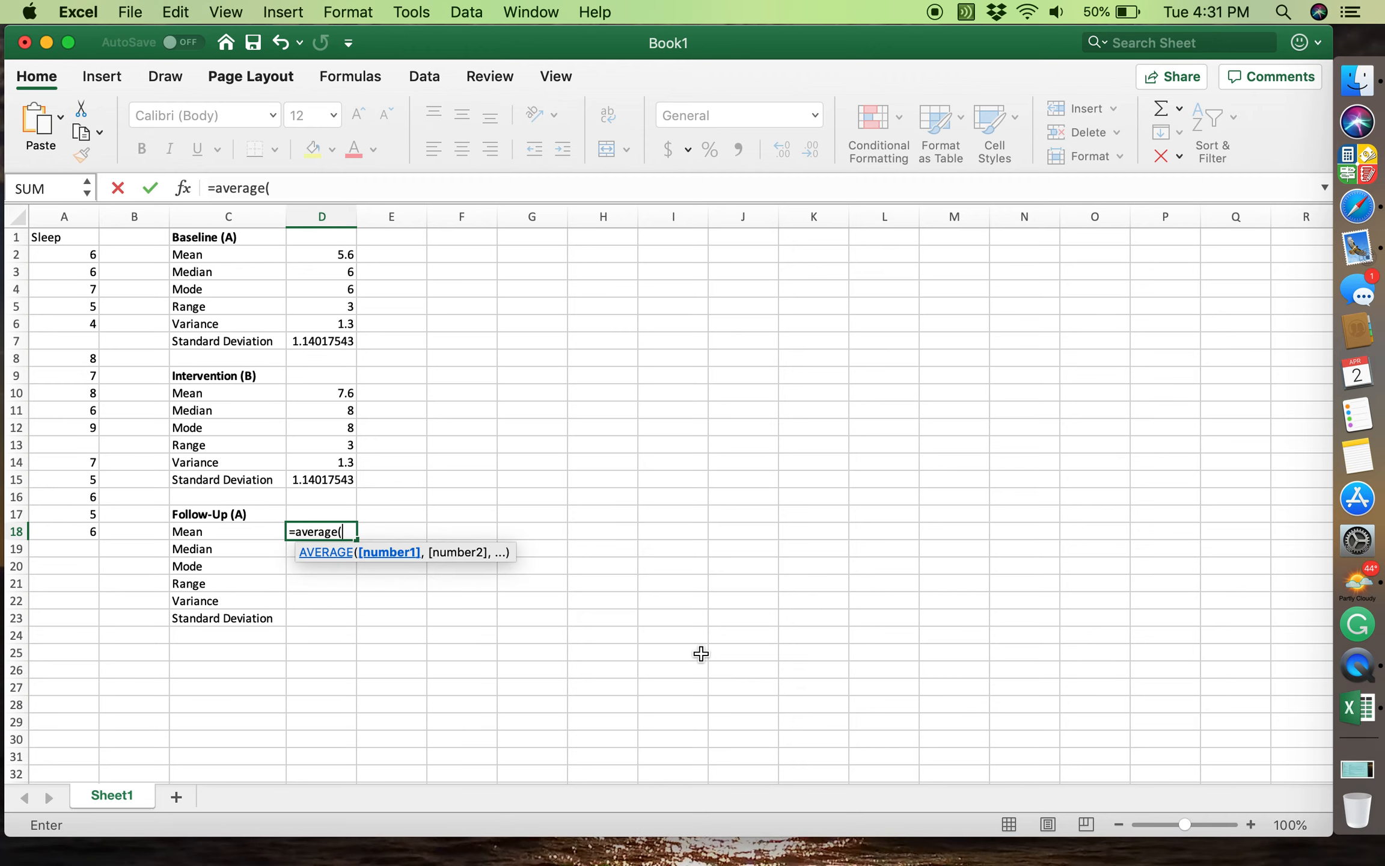
pyautogui.moveTo(84, 461); pyautogui.dragTo(80, 532)
pyautogui.write(')')
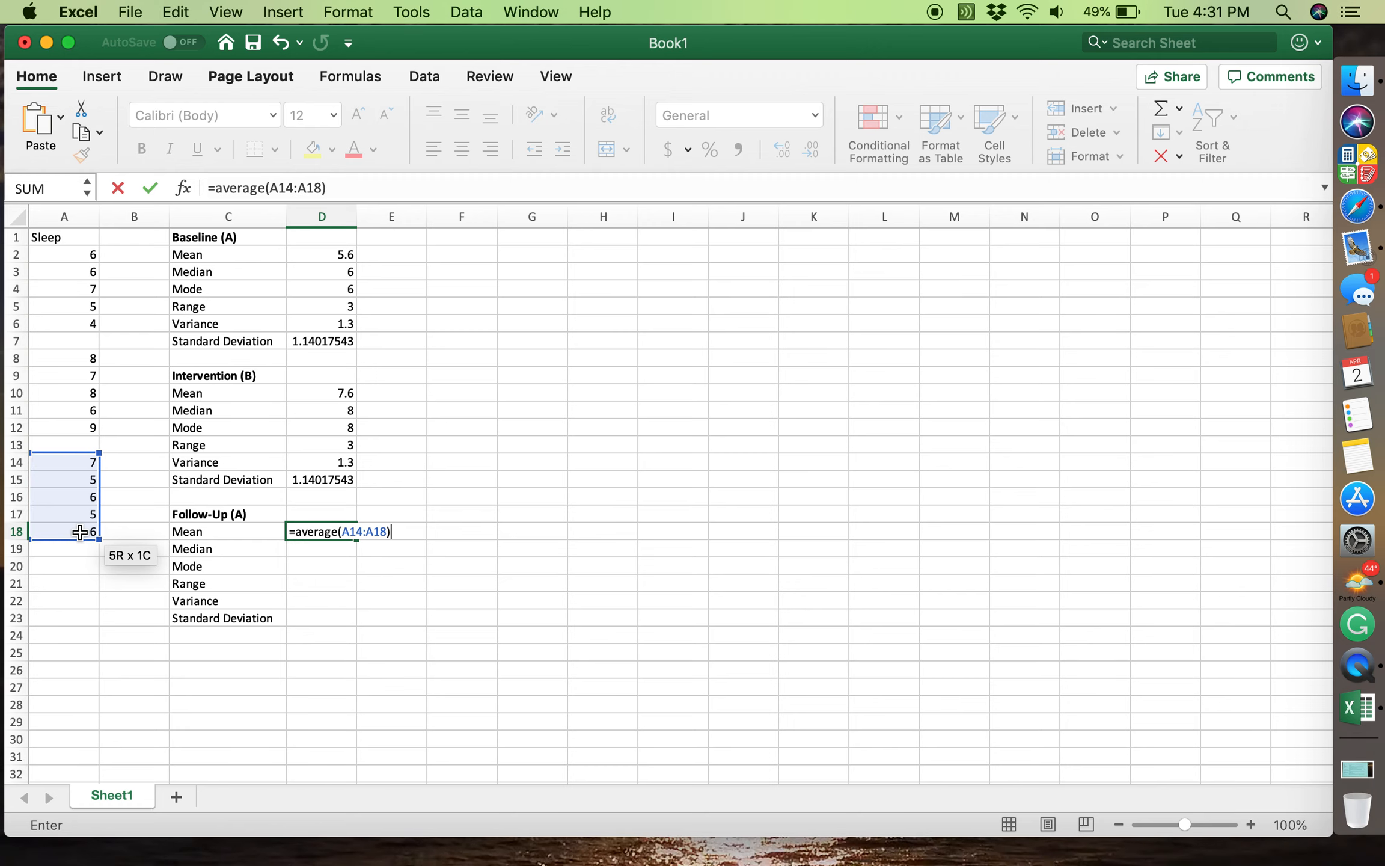
pyautogui.press('Return')
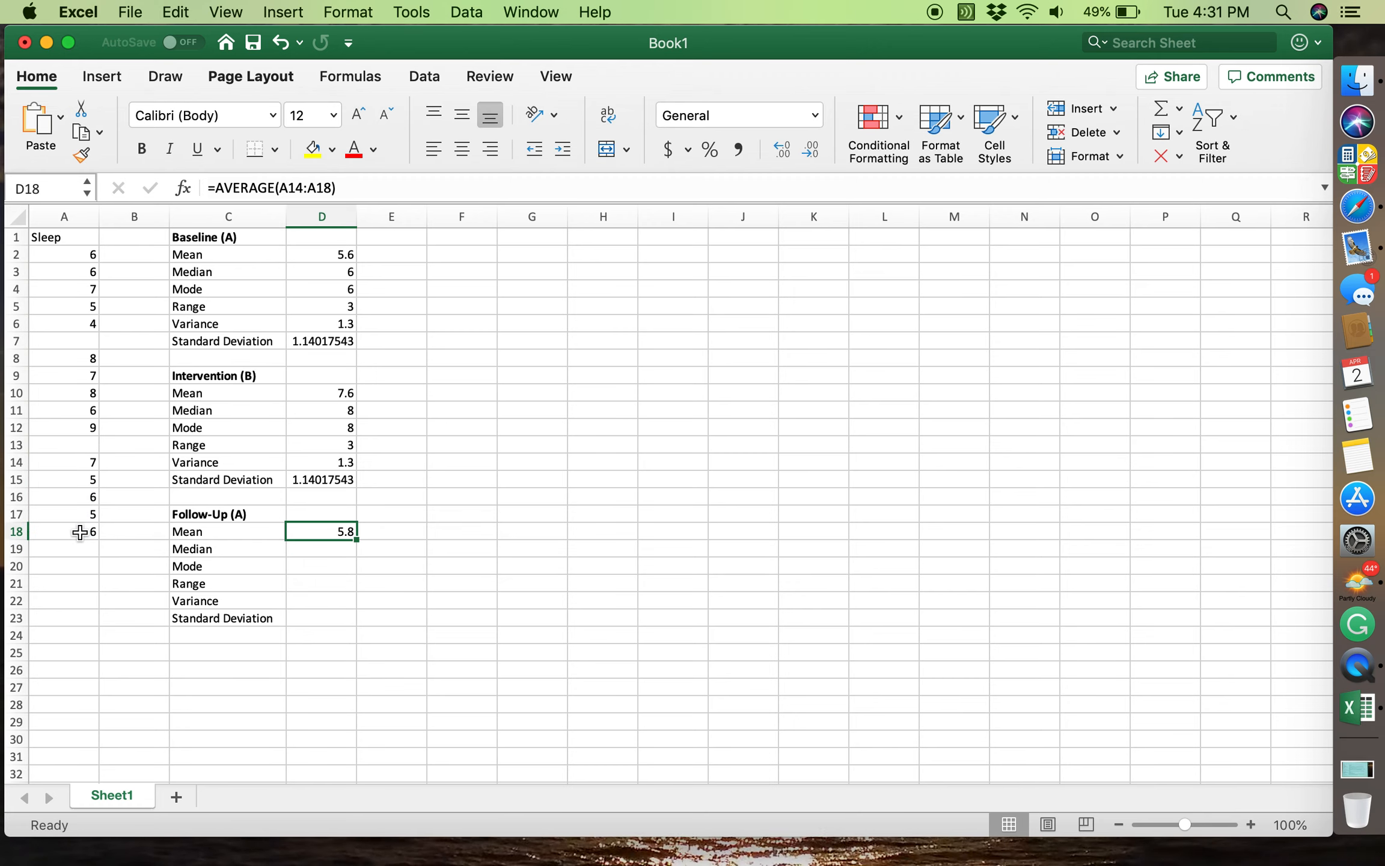
# Calculate the follow-up median in cell D19 with =median(A14:A18) and check the entered formula.
pyautogui.press('Down')
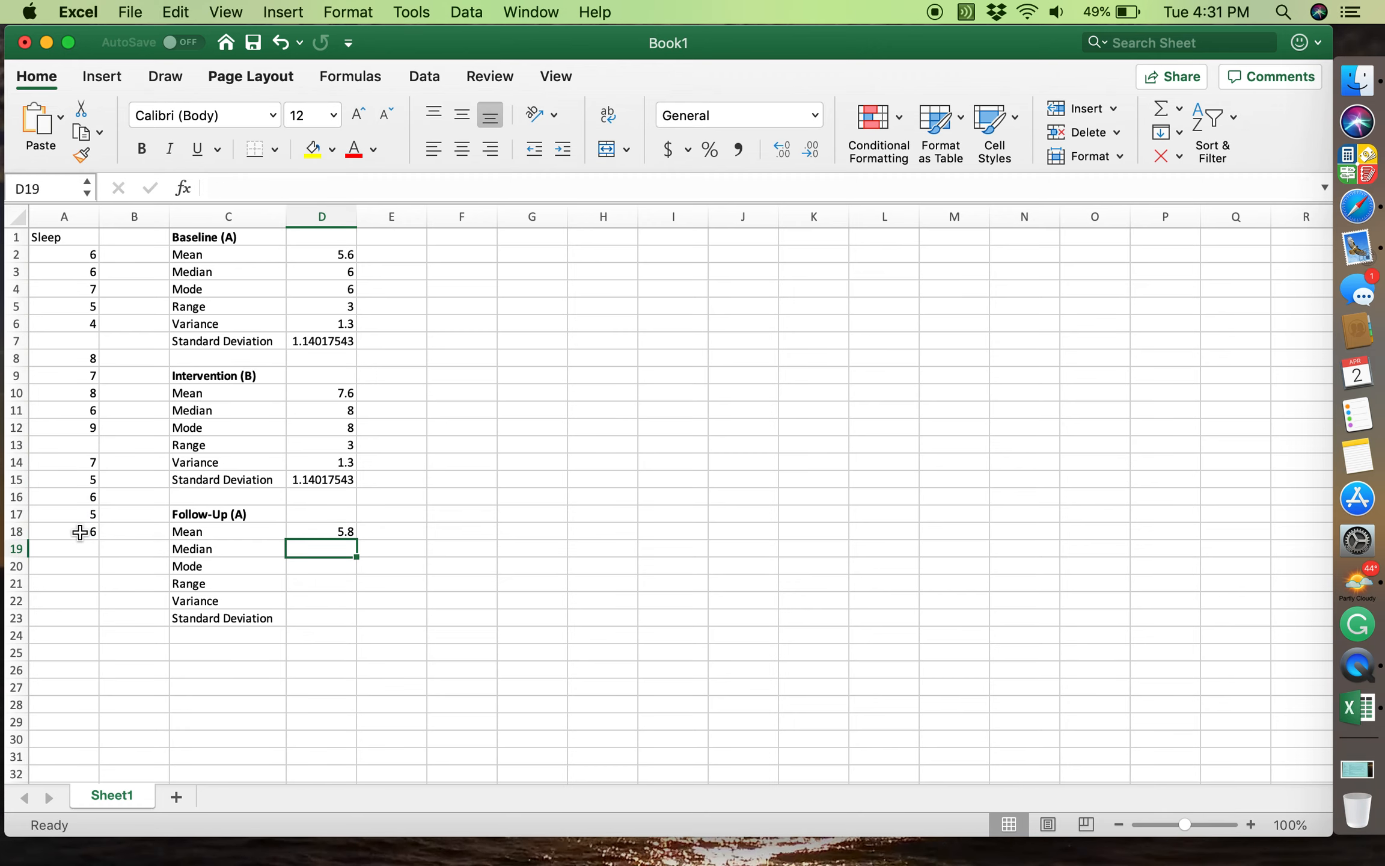
pyautogui.write('=m')
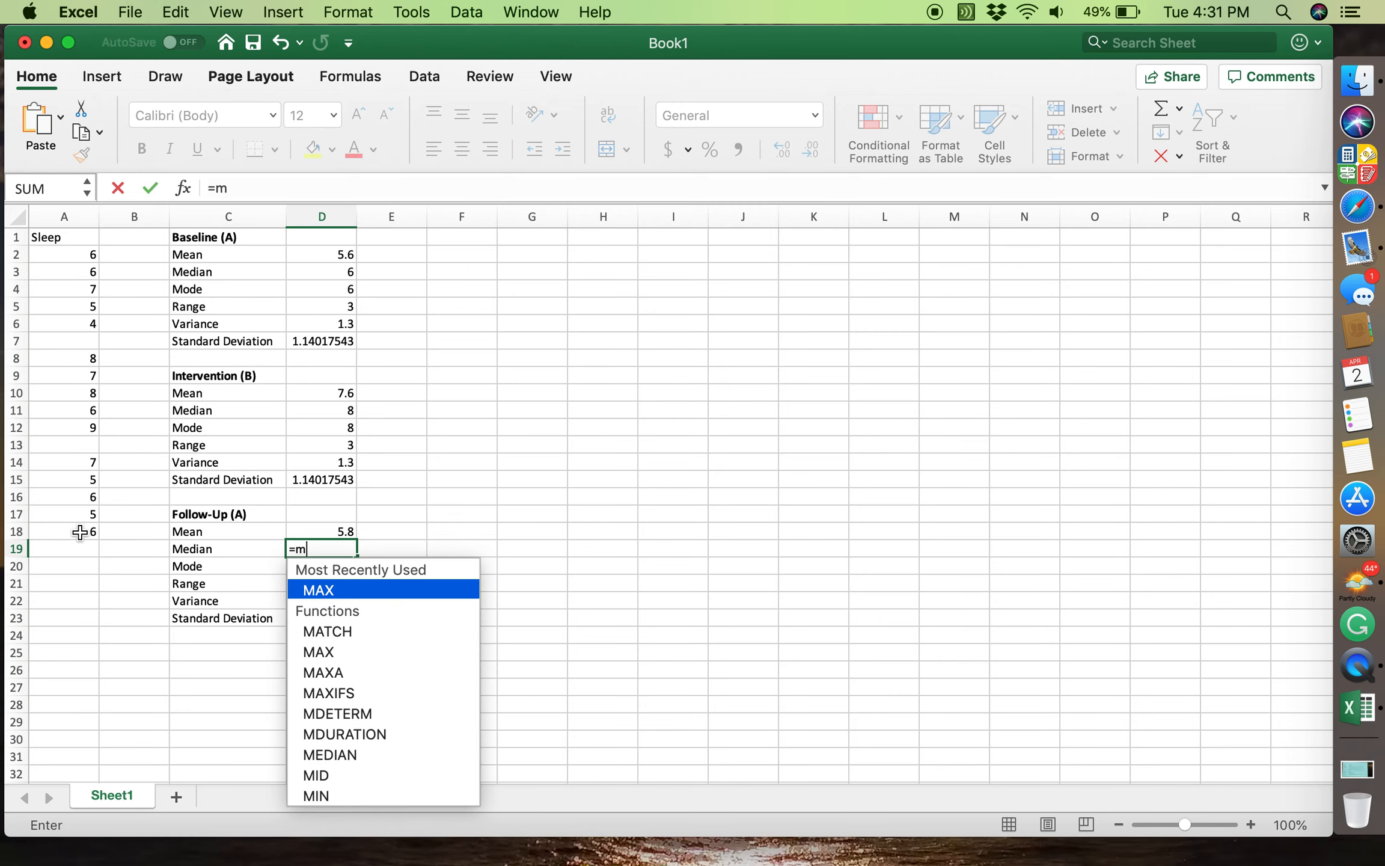
pyautogui.write('edian(')
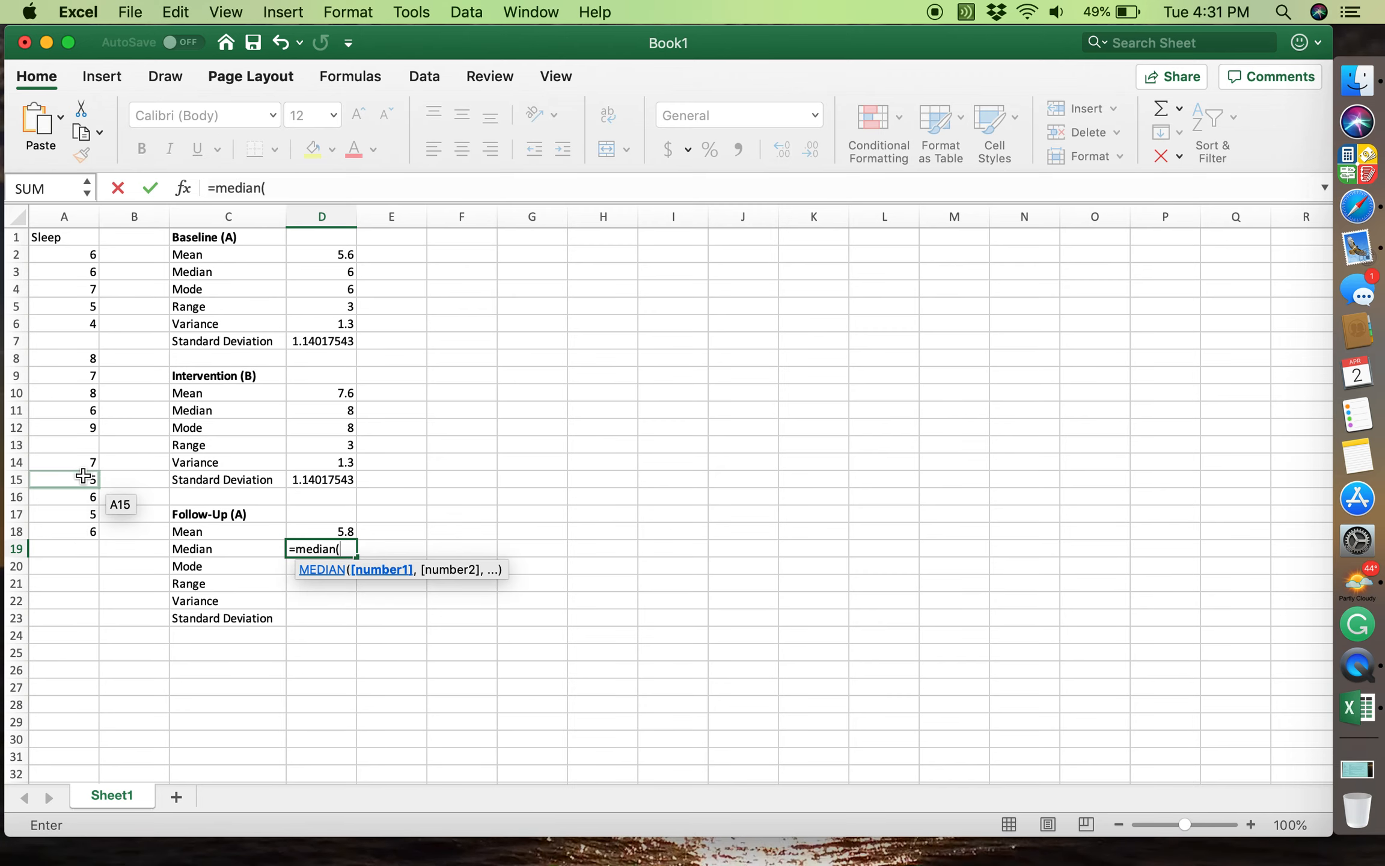
pyautogui.moveTo(85, 464); pyautogui.dragTo(83, 530)
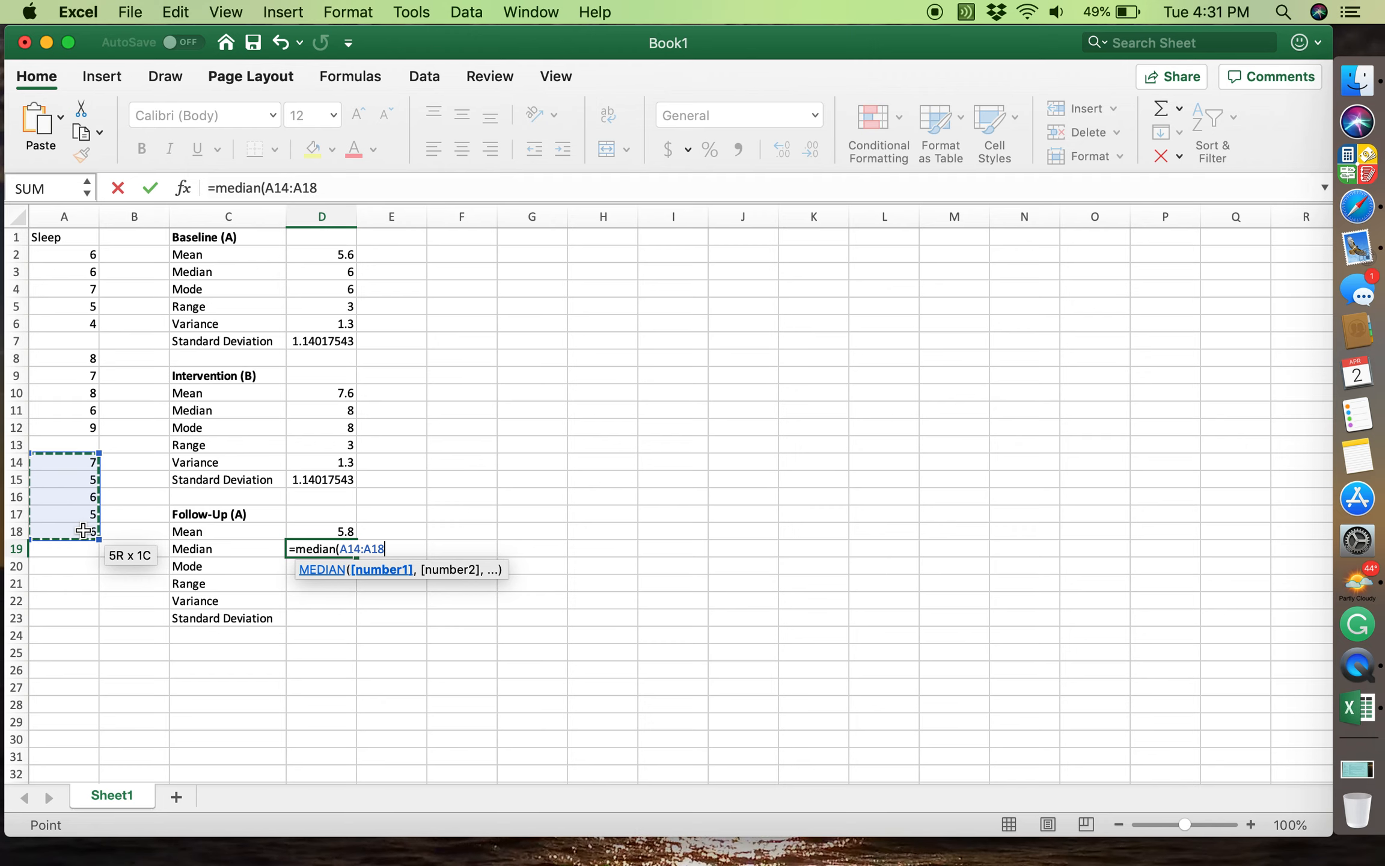
pyautogui.write(')')
pyautogui.press('Return')
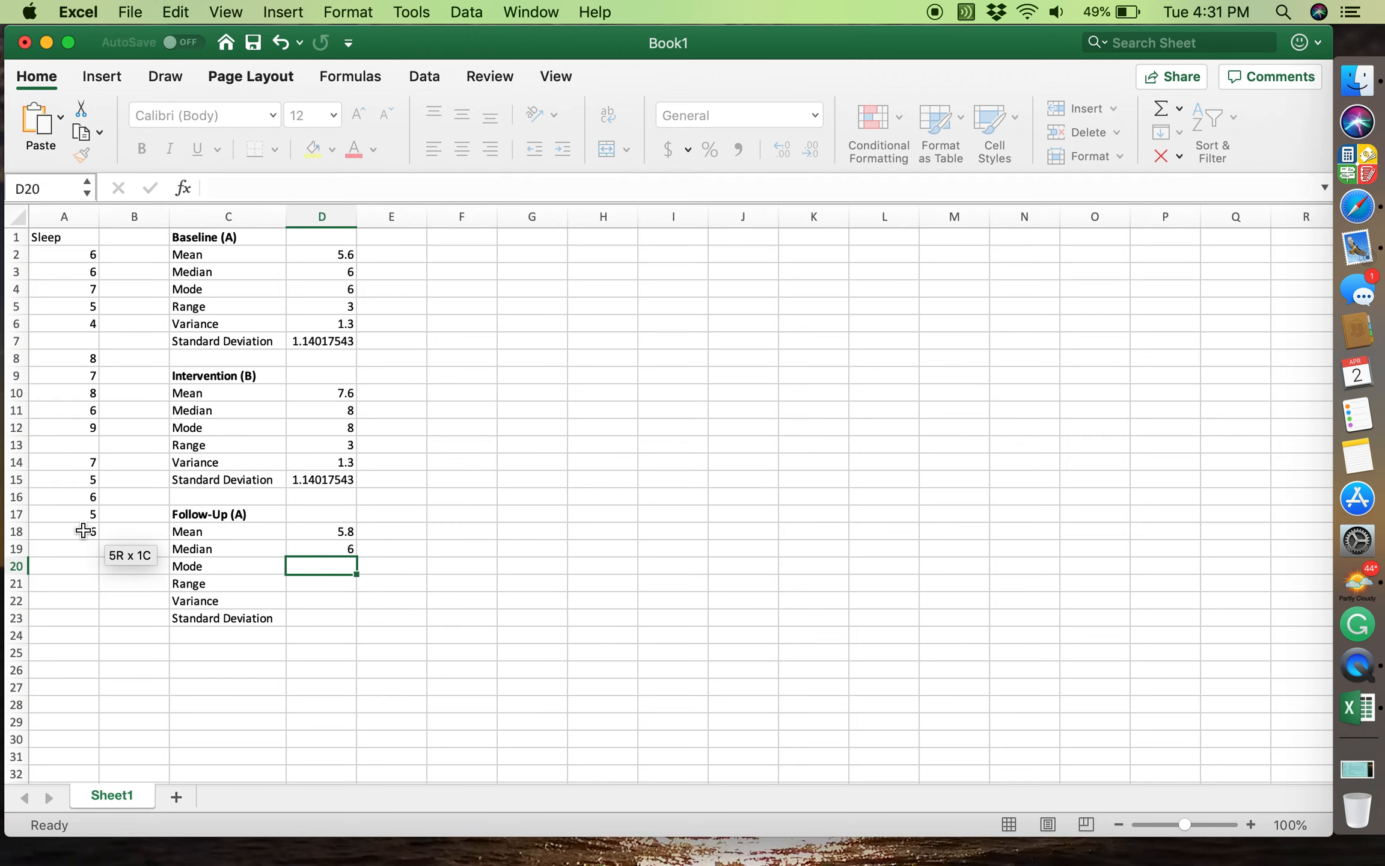
pyautogui.press('Up')
# Calculate the follow-up mode in cell D20 with =mode(A14:A18) and check the entered formula.
pyautogui.press('Down')
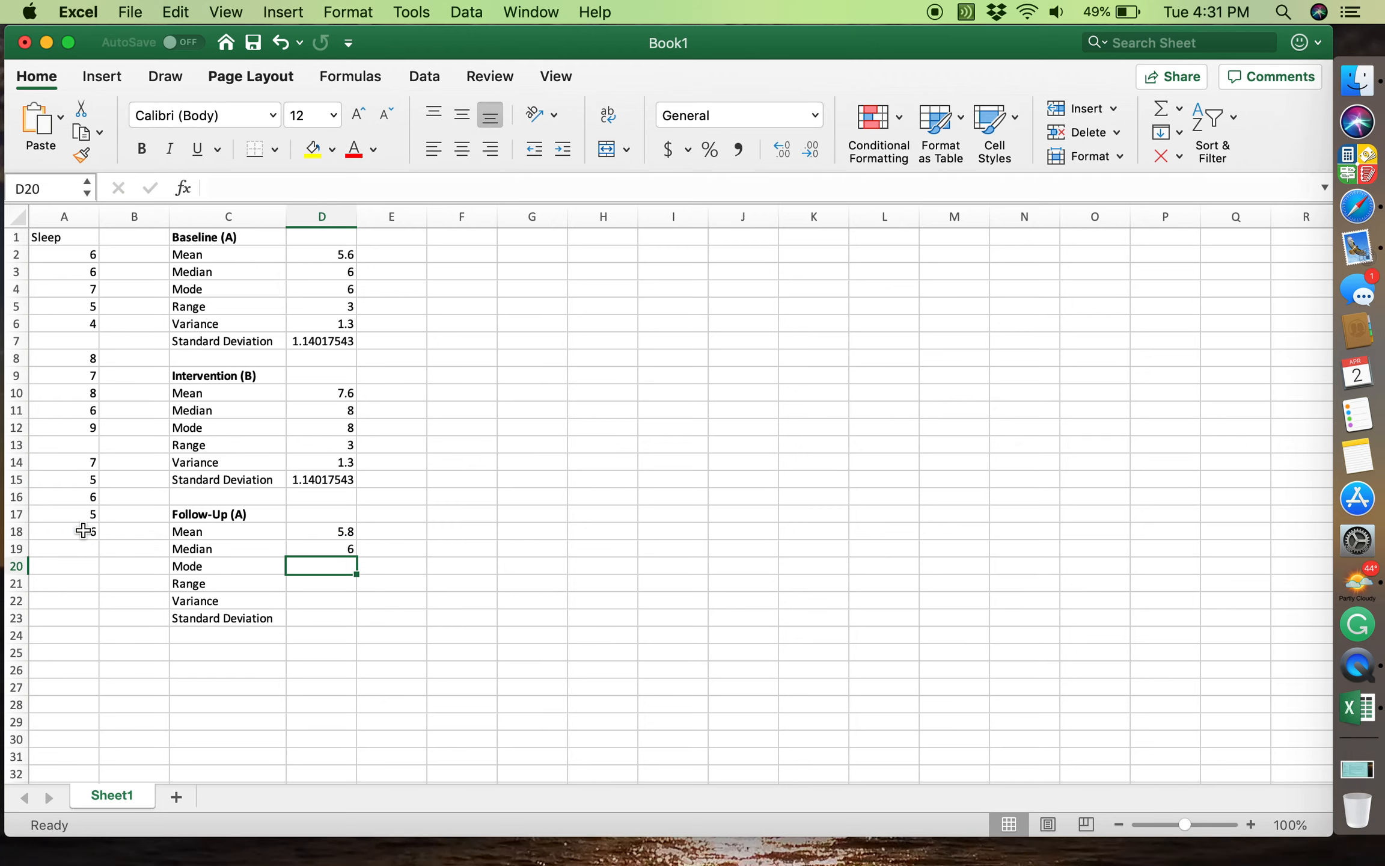
pyautogui.write('=mode(')
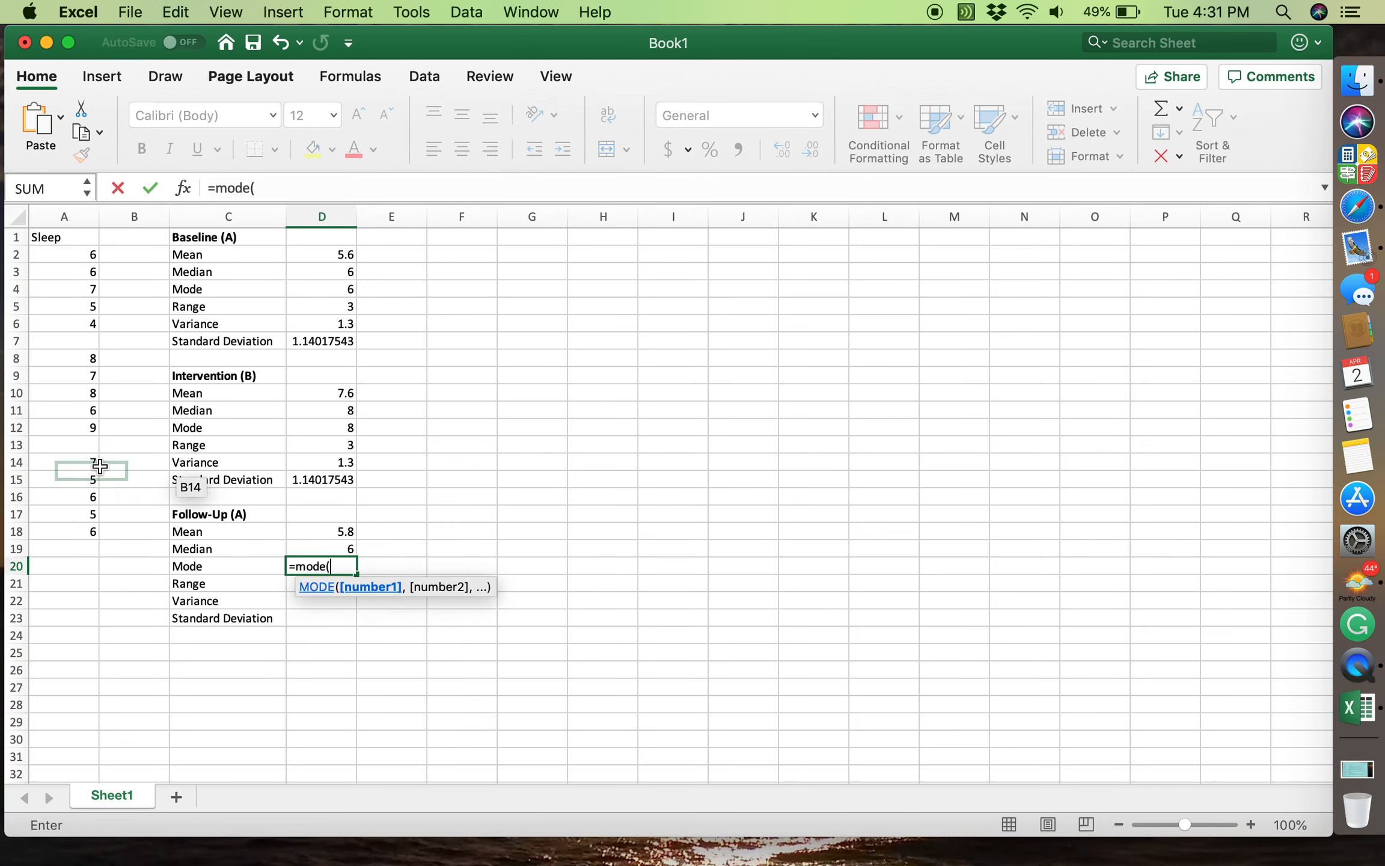
pyautogui.moveTo(77, 465); pyautogui.dragTo(77, 532)
pyautogui.write(')')
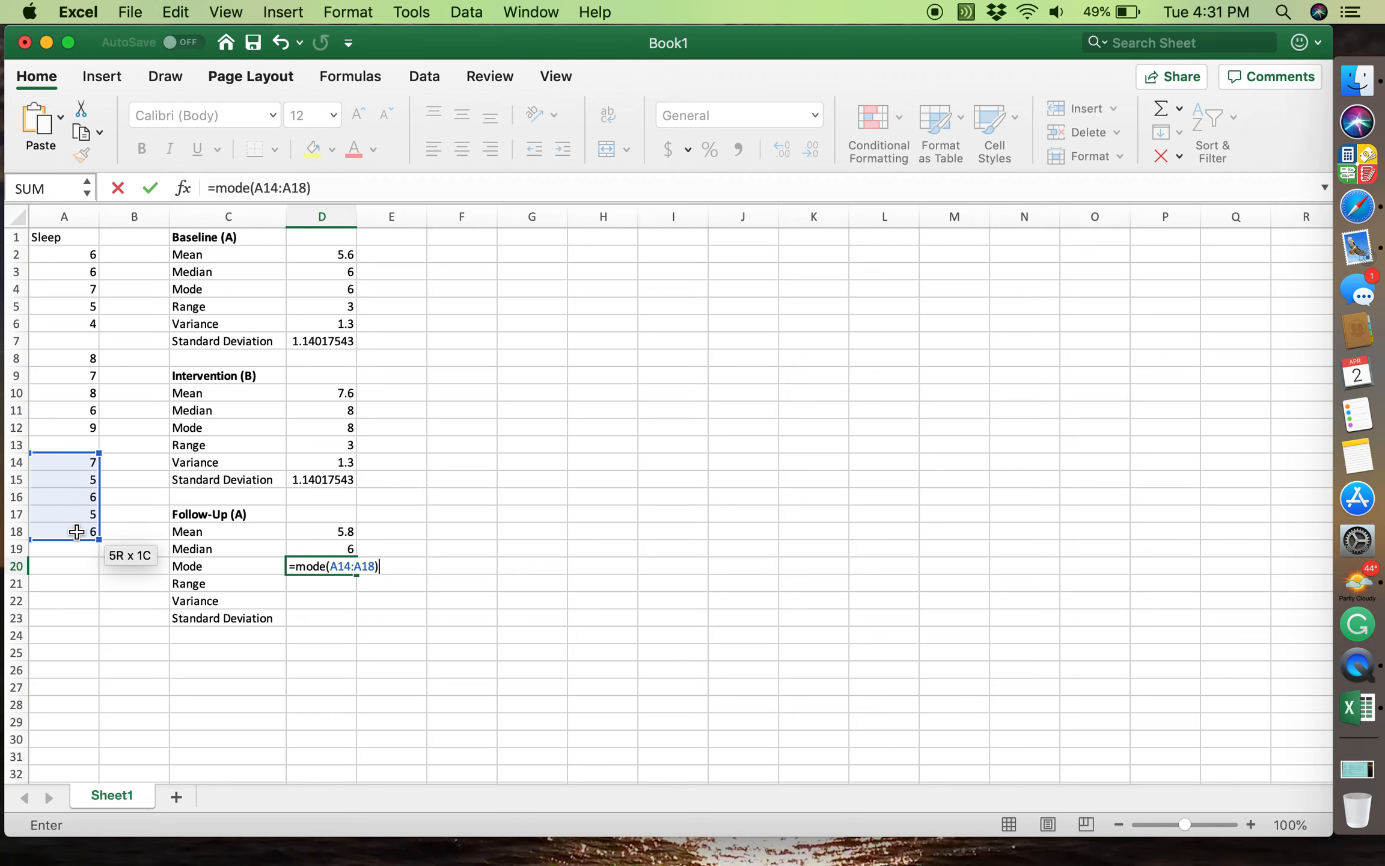
pyautogui.press('Return')
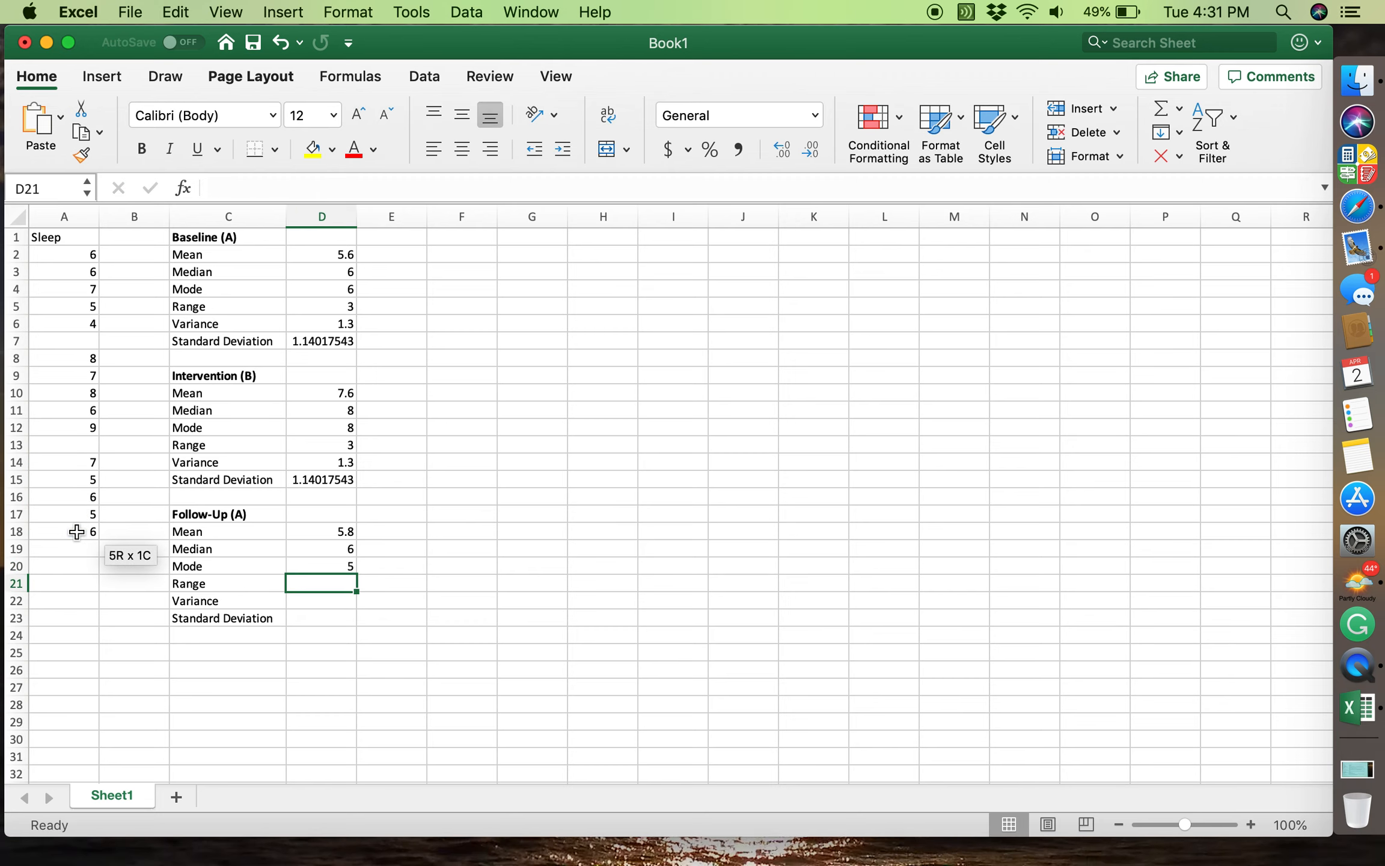
pyautogui.press('Up')
# Calculate the follow-up range in cell D21 with =MAX(A14:A18)-MIN(A14:A18) and check the entered formula.
pyautogui.press('Down')
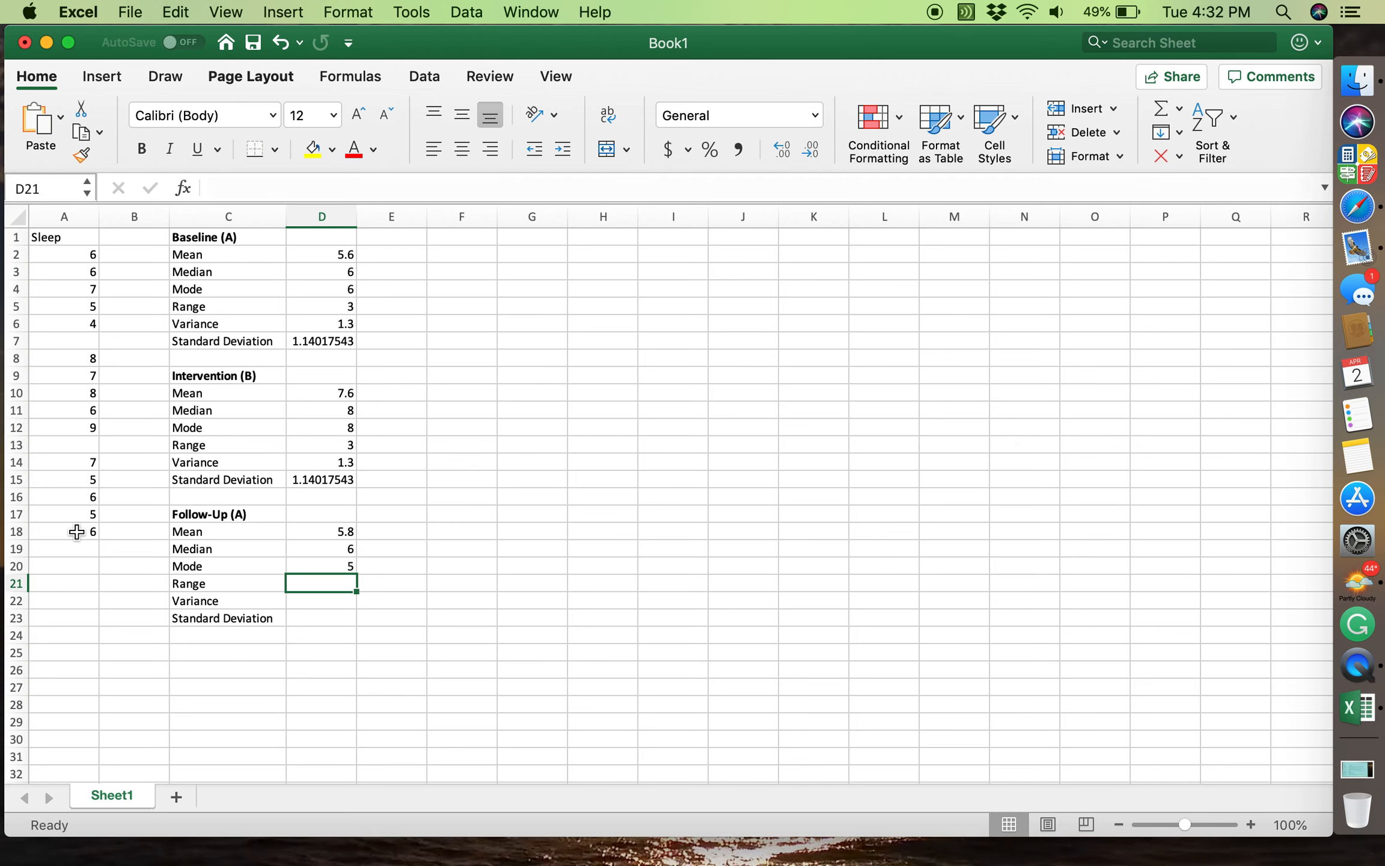
pyautogui.write('=MAX(')
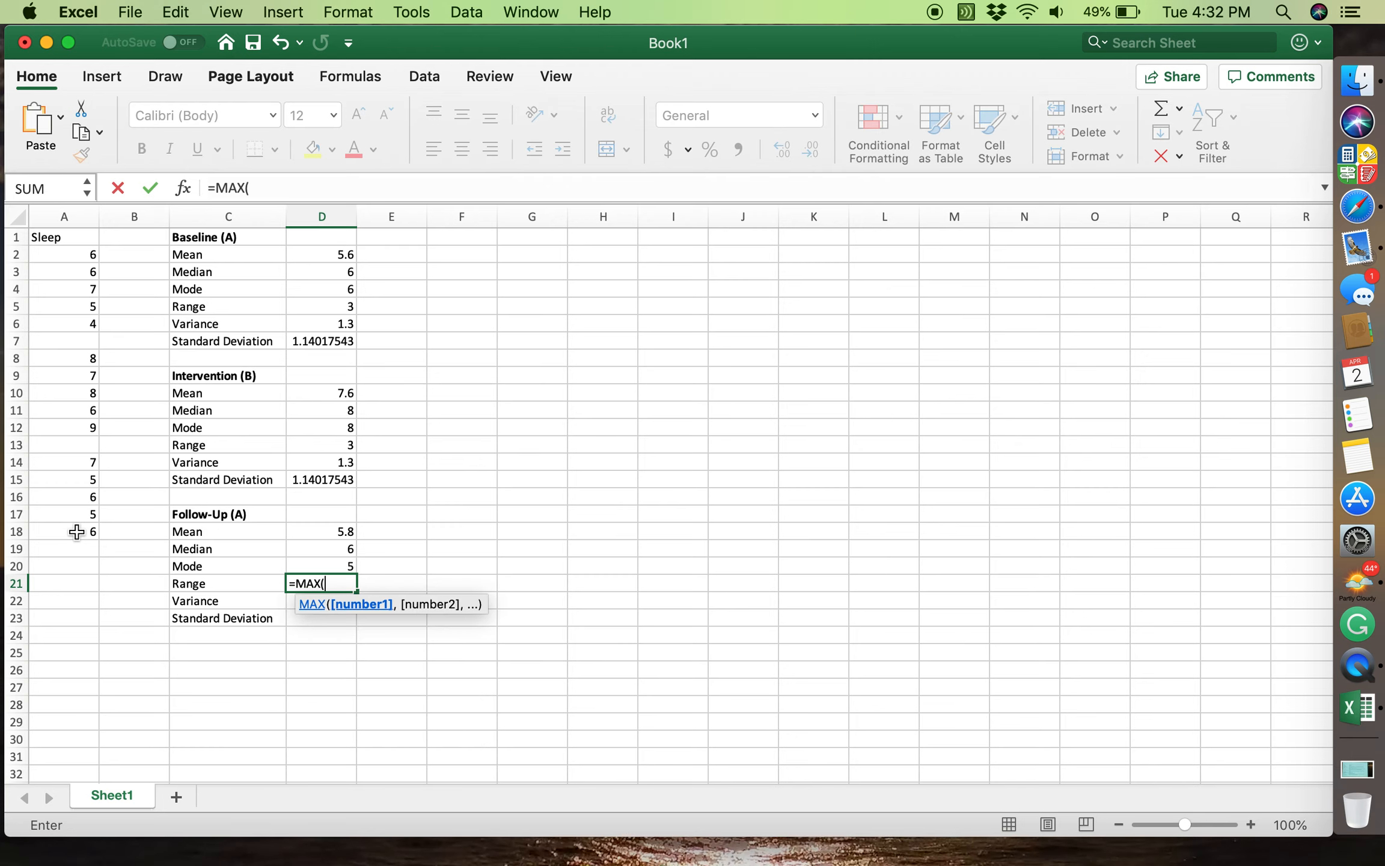
pyautogui.moveTo(92, 460); pyautogui.dragTo(86, 532)
pyautogui.write(')-MIN')
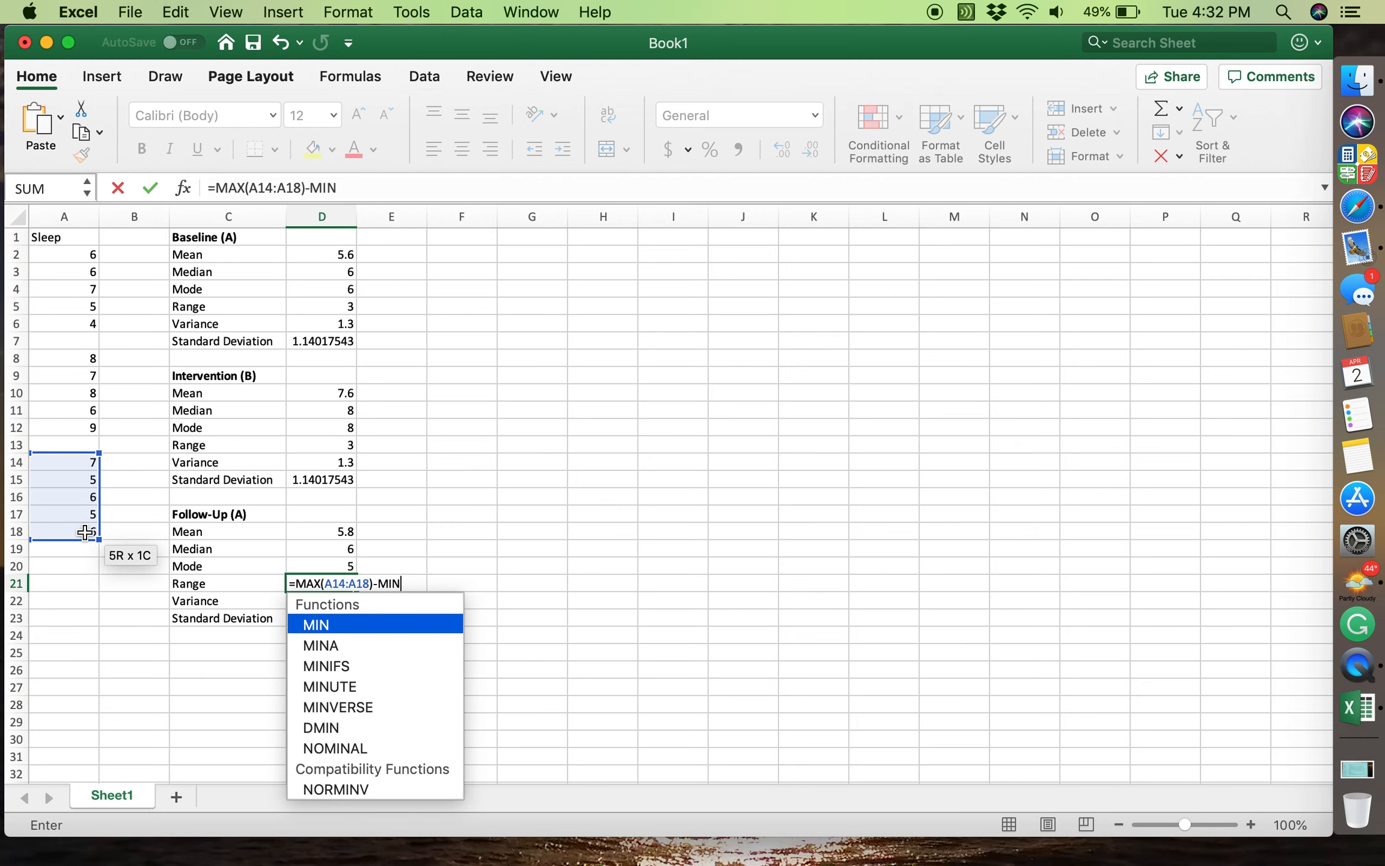
pyautogui.write('(')
pyautogui.moveTo(83, 461); pyautogui.dragTo(84, 529)
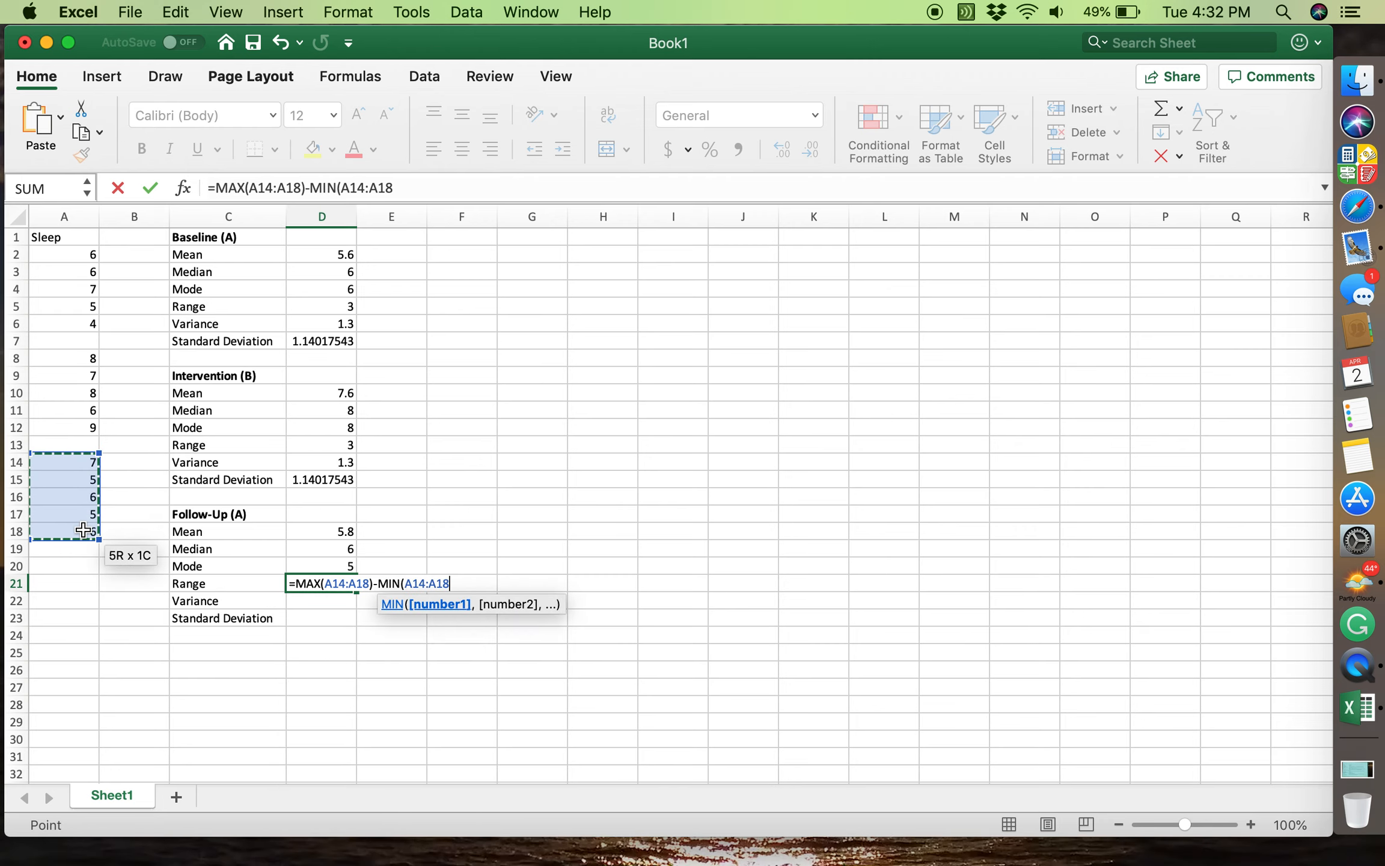
pyautogui.write(')')
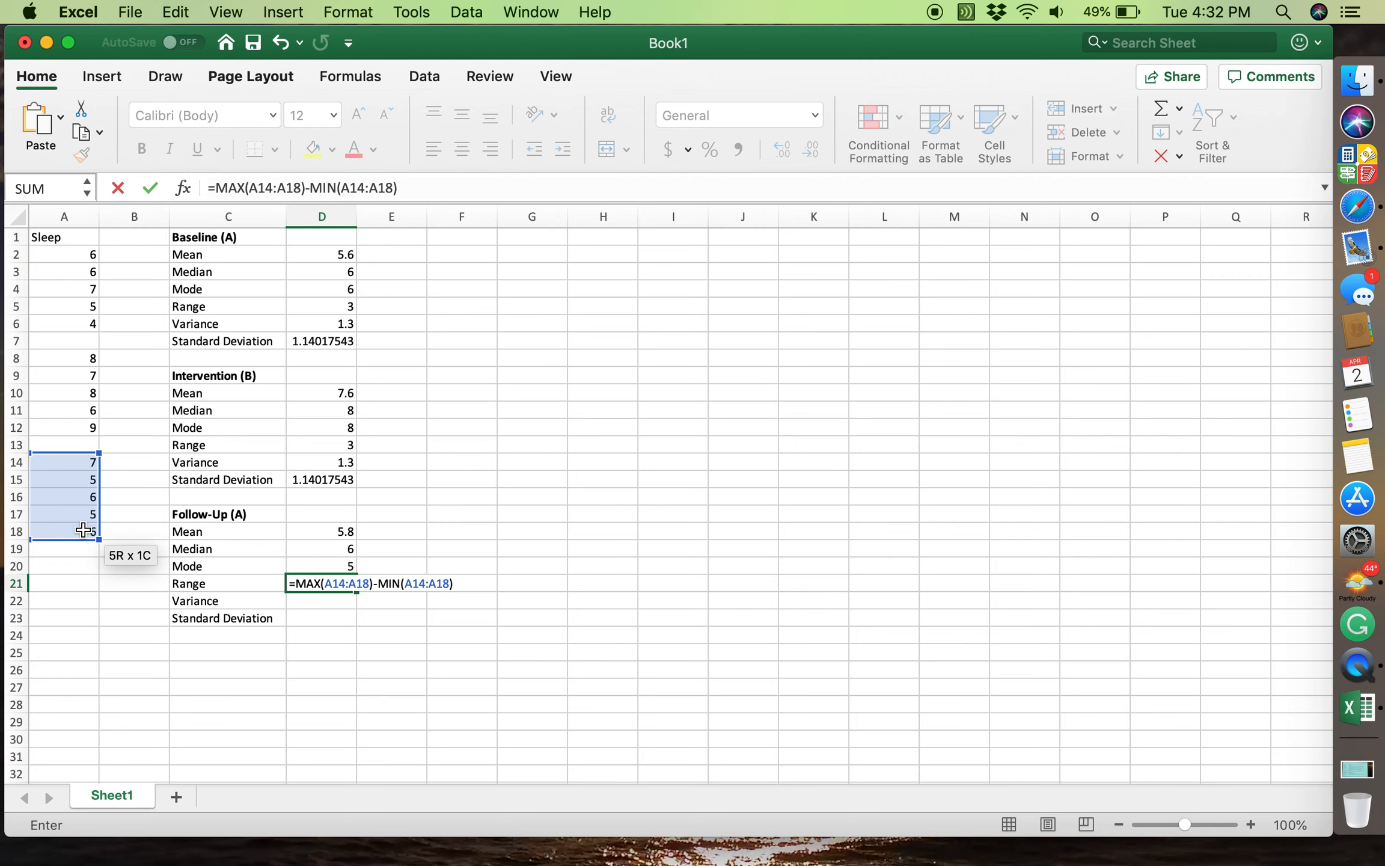
pyautogui.press('Return')
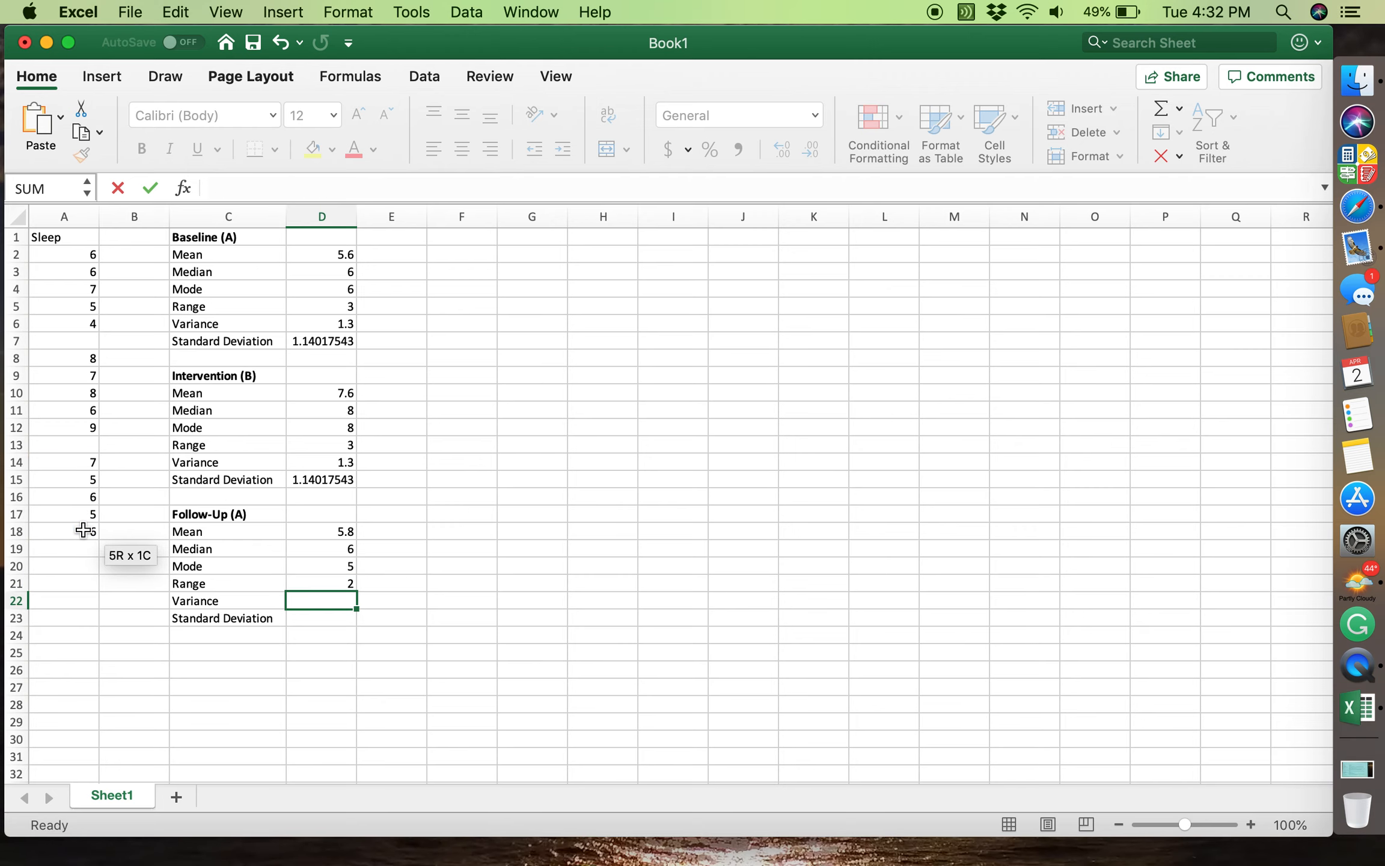
pyautogui.press('Up')
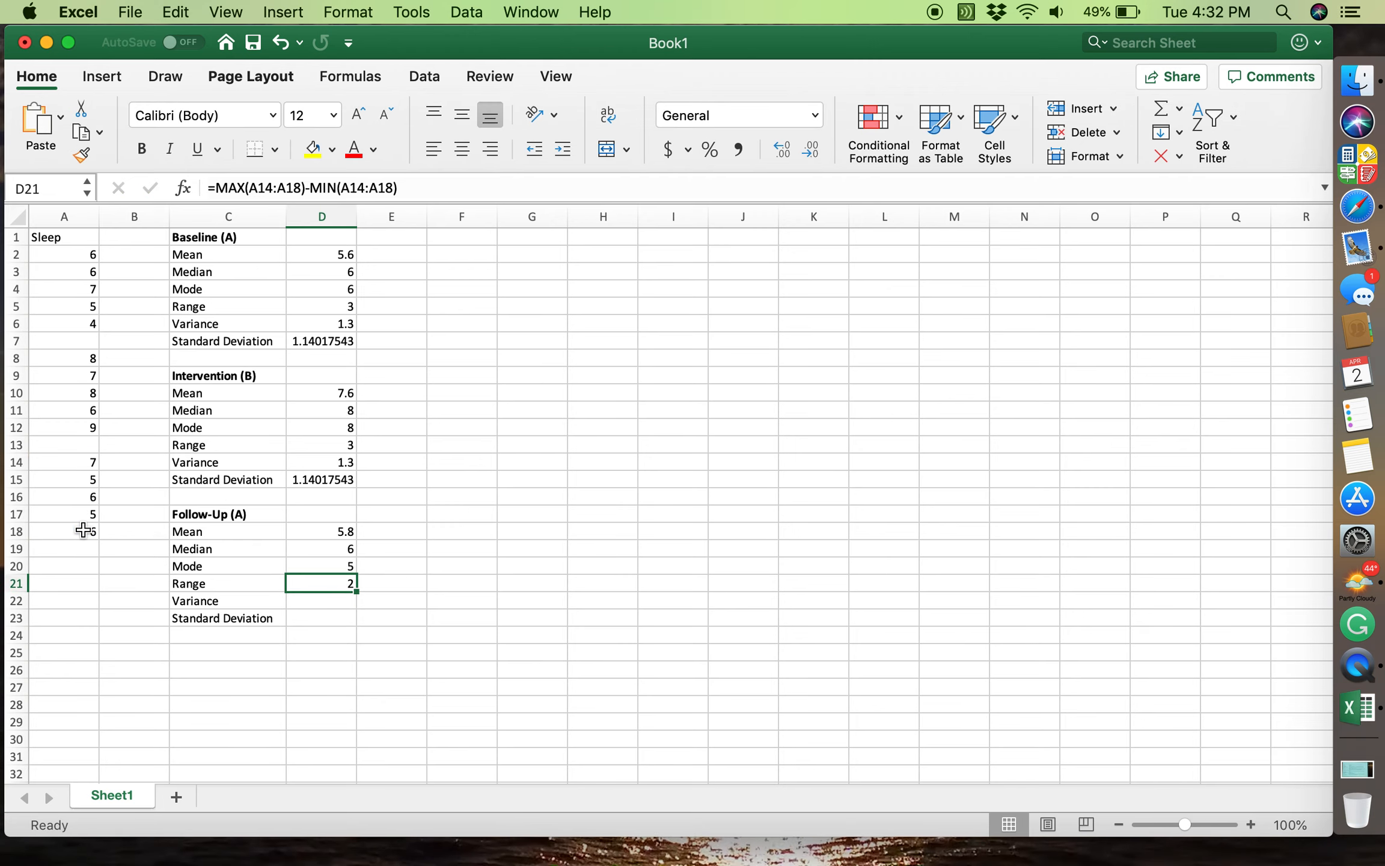
# Calculate the follow-up sample variance in cell D22 with =var.s(A14:A18) and check the entered formula.
pyautogui.press('Down')
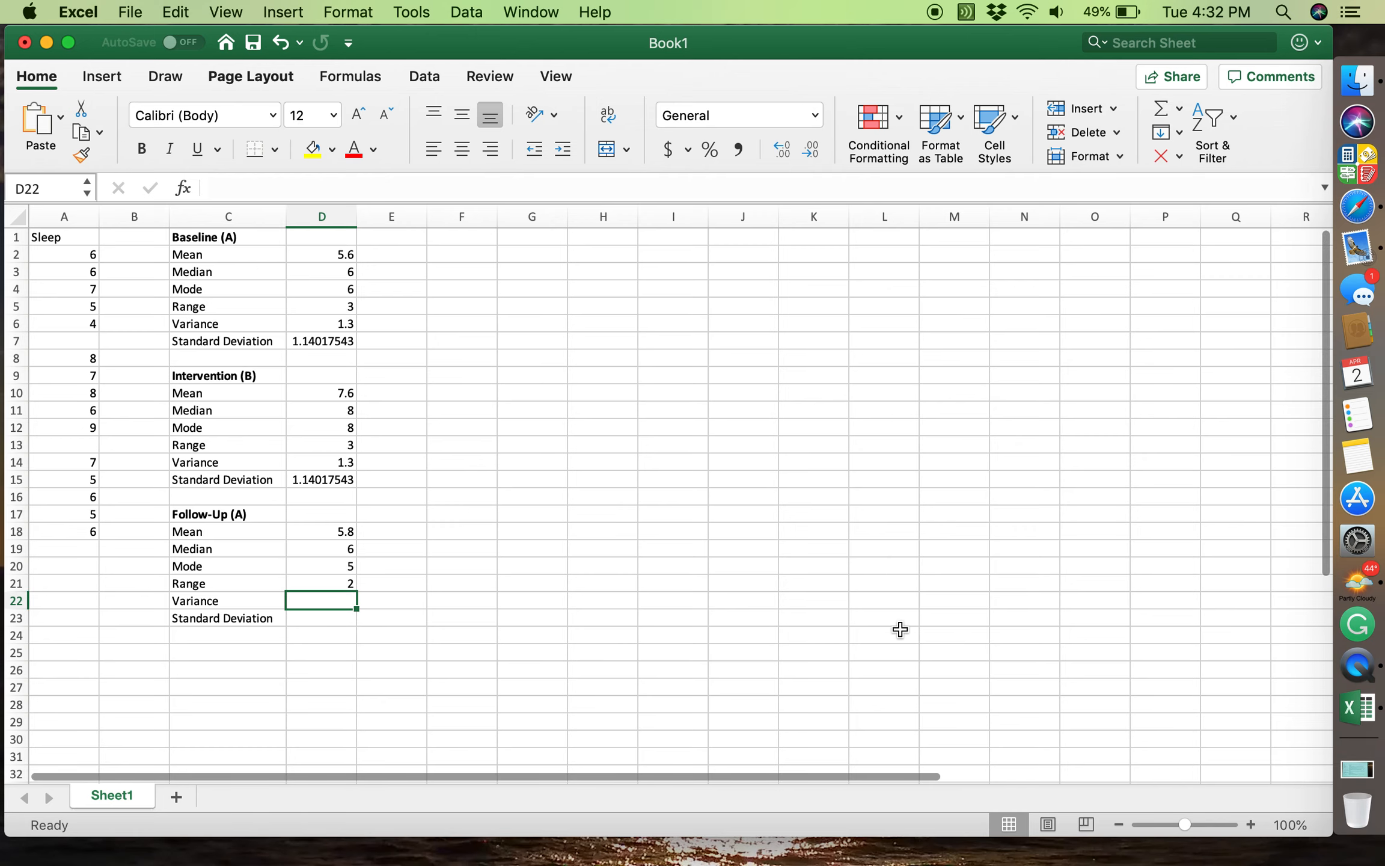
pyautogui.write('=')
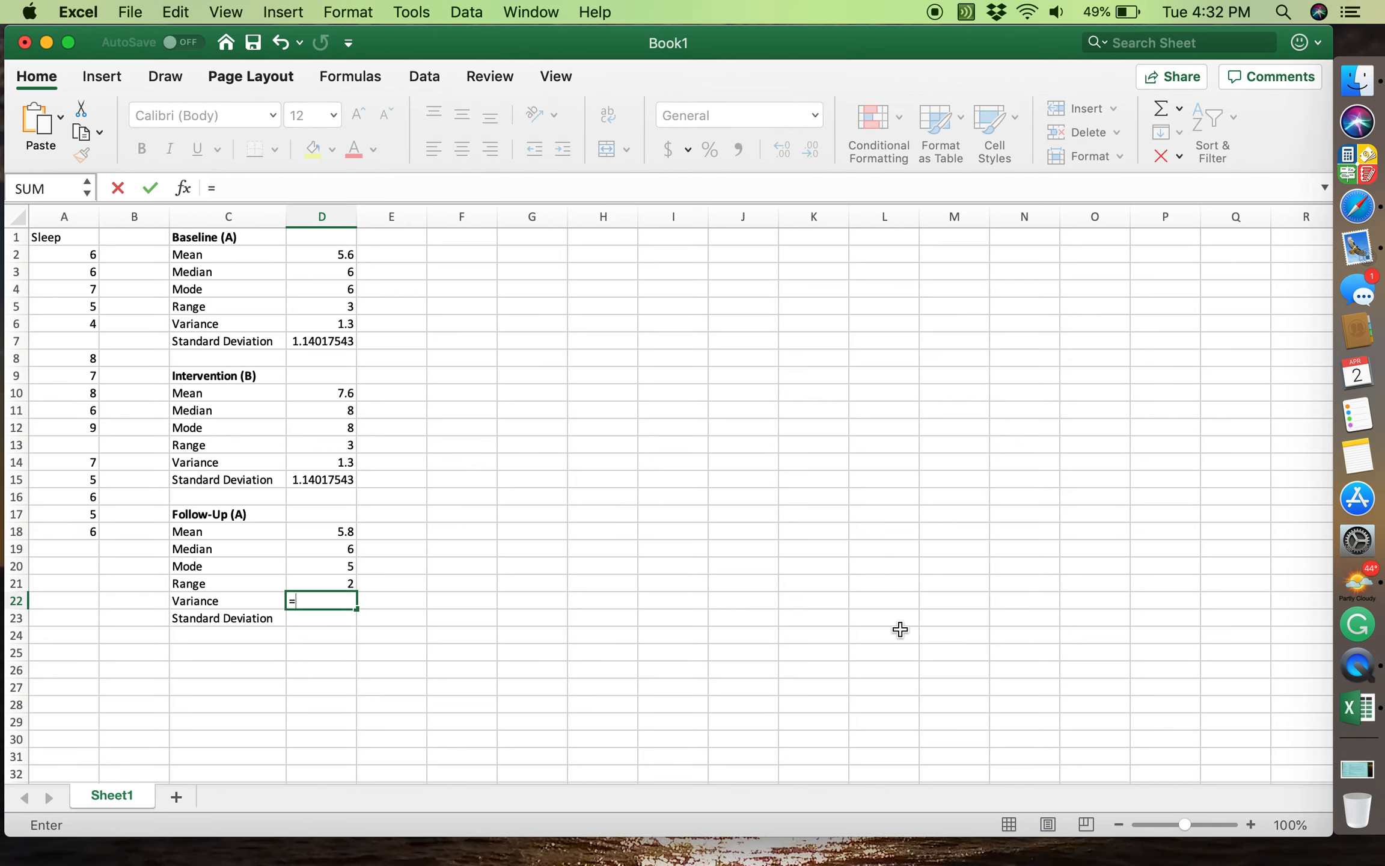
pyautogui.write('var.')
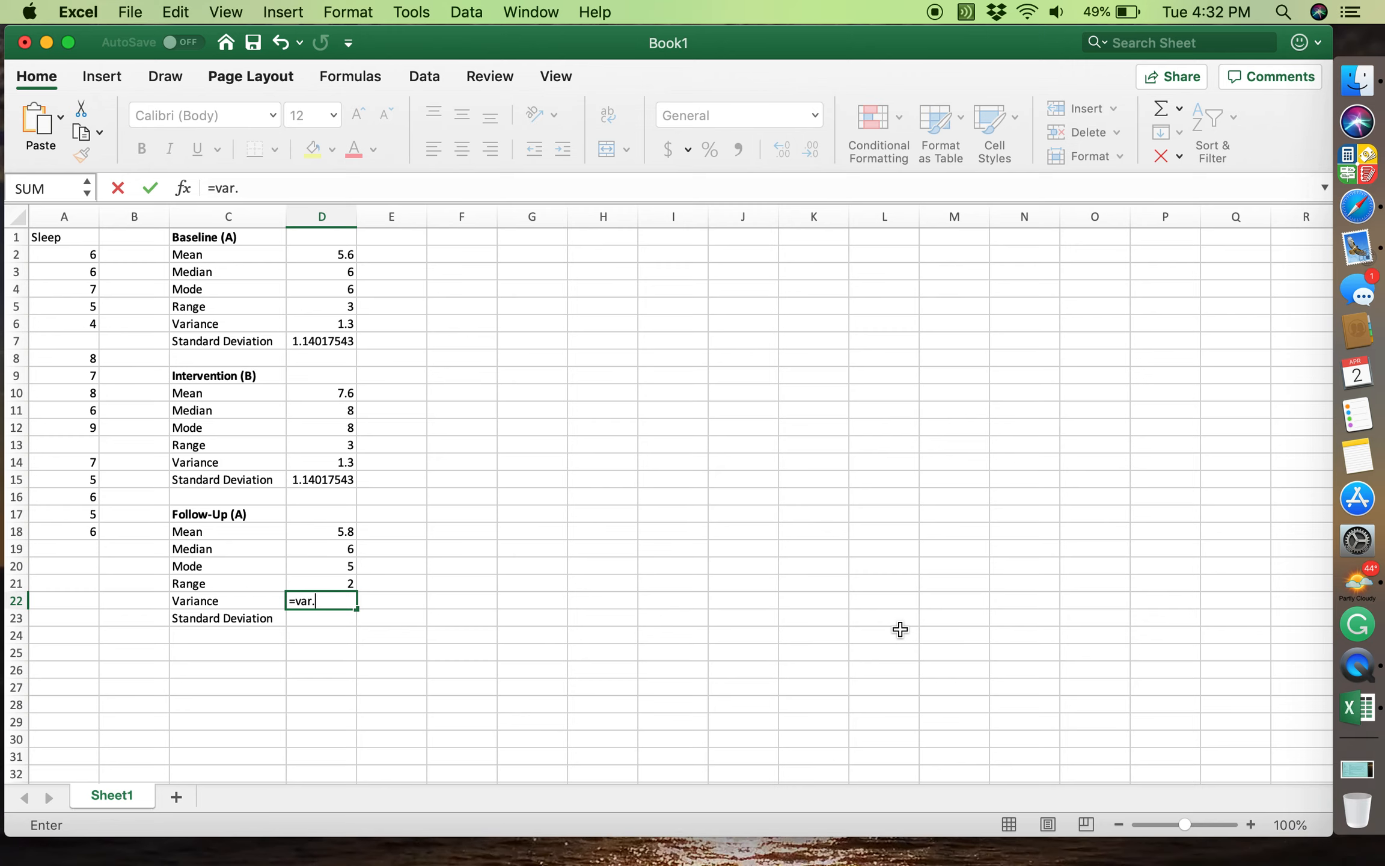
pyautogui.write('s(')
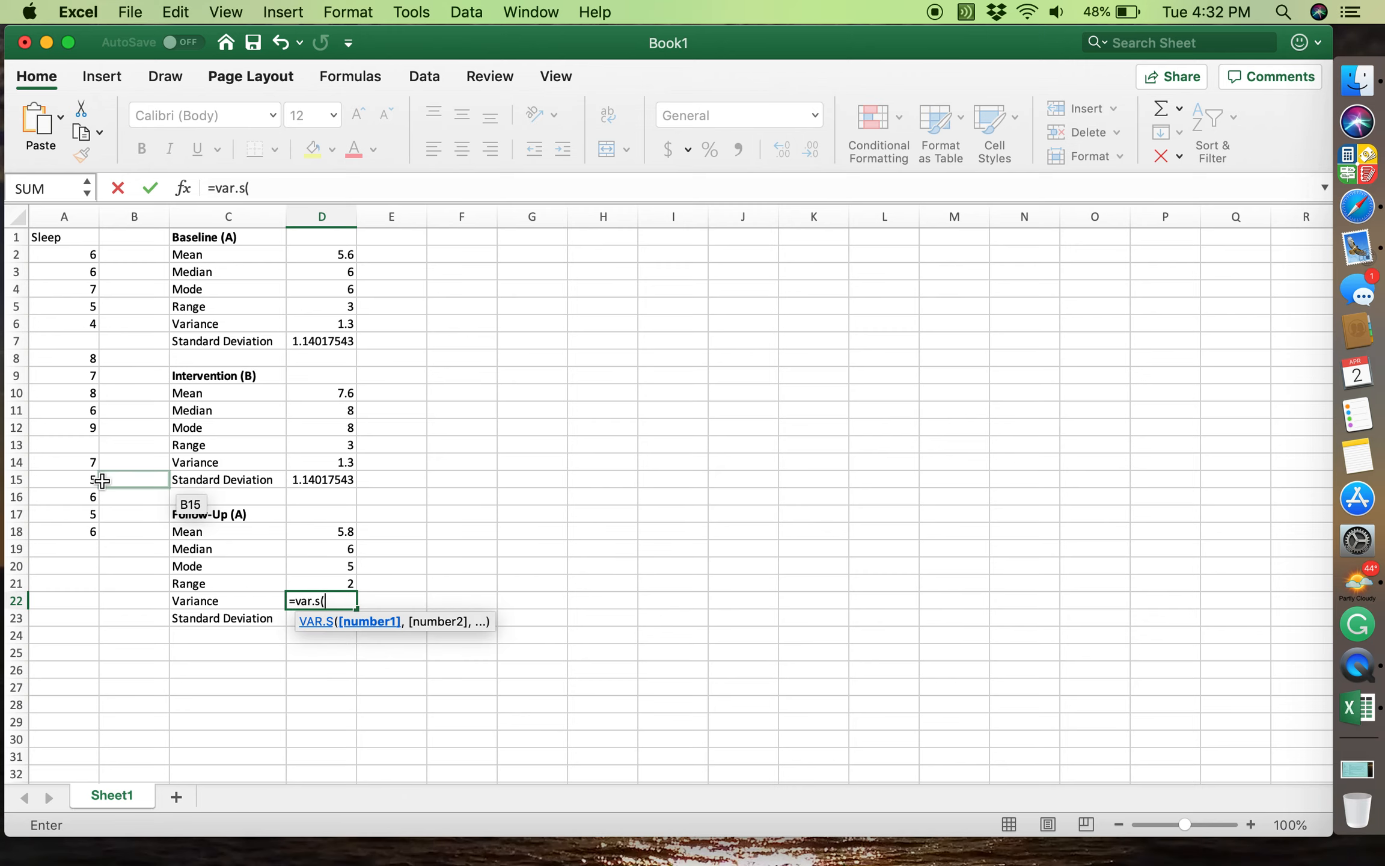
pyautogui.moveTo(86, 462); pyautogui.dragTo(81, 532)
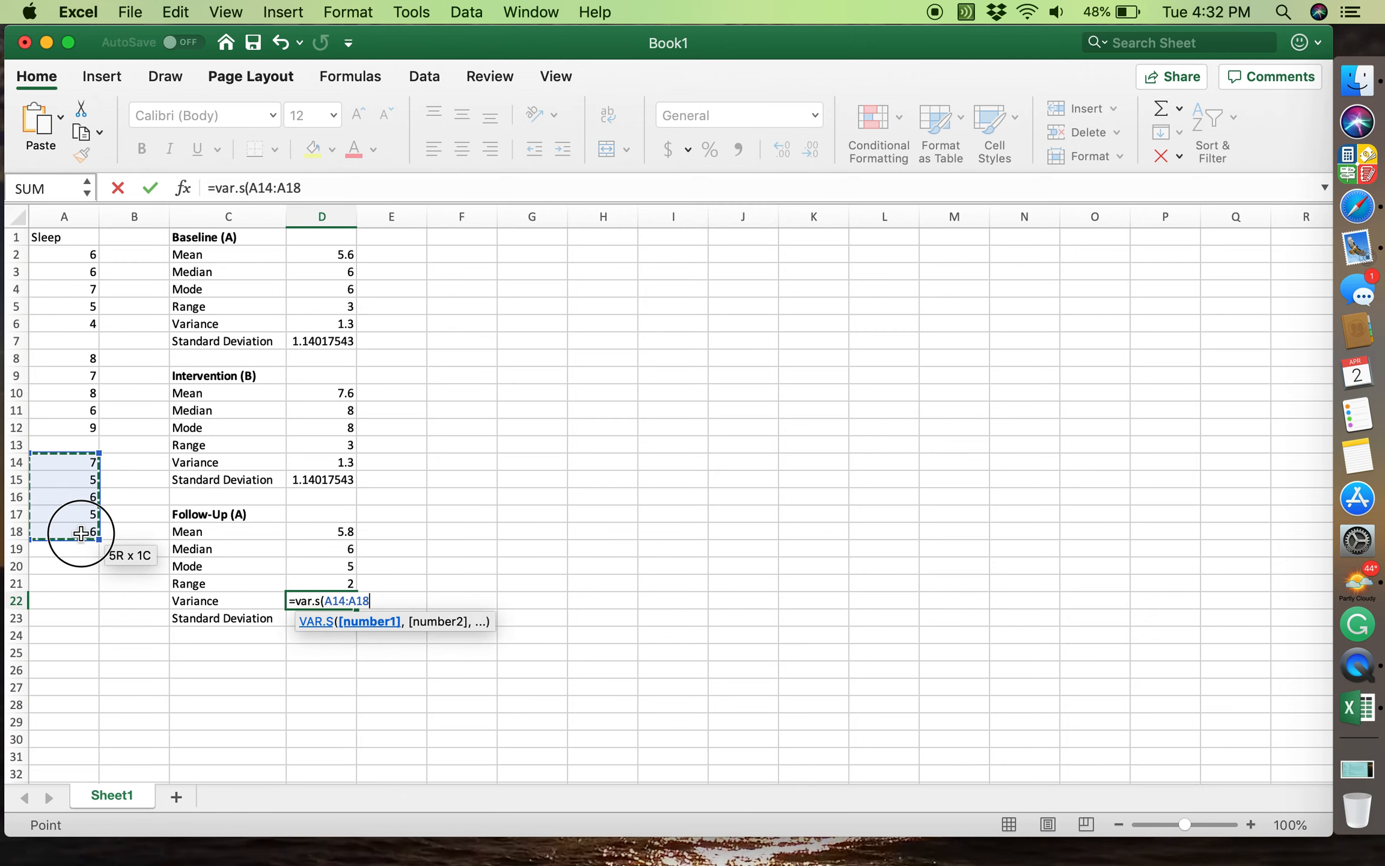
pyautogui.write(')')
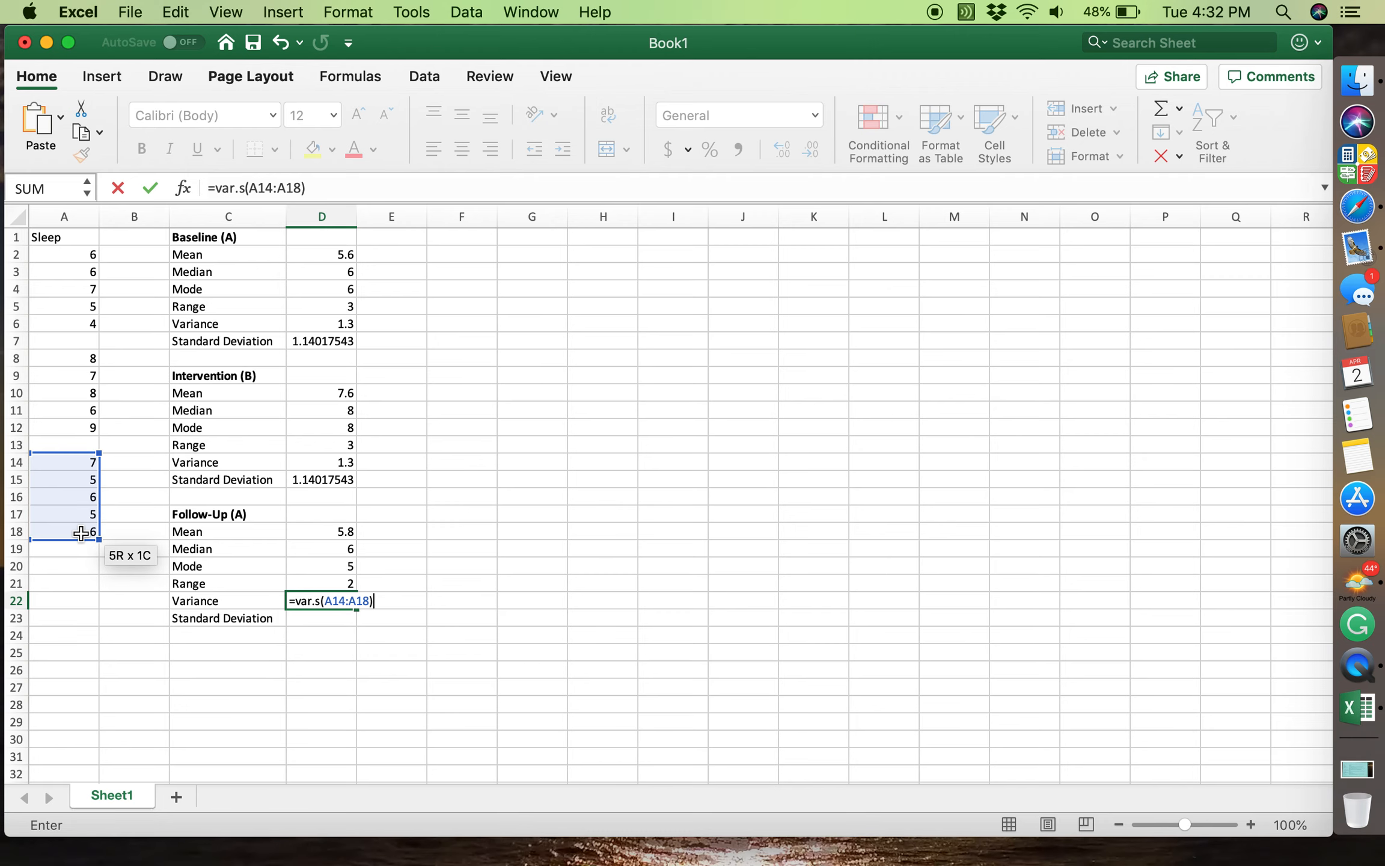
pyautogui.press('Return')
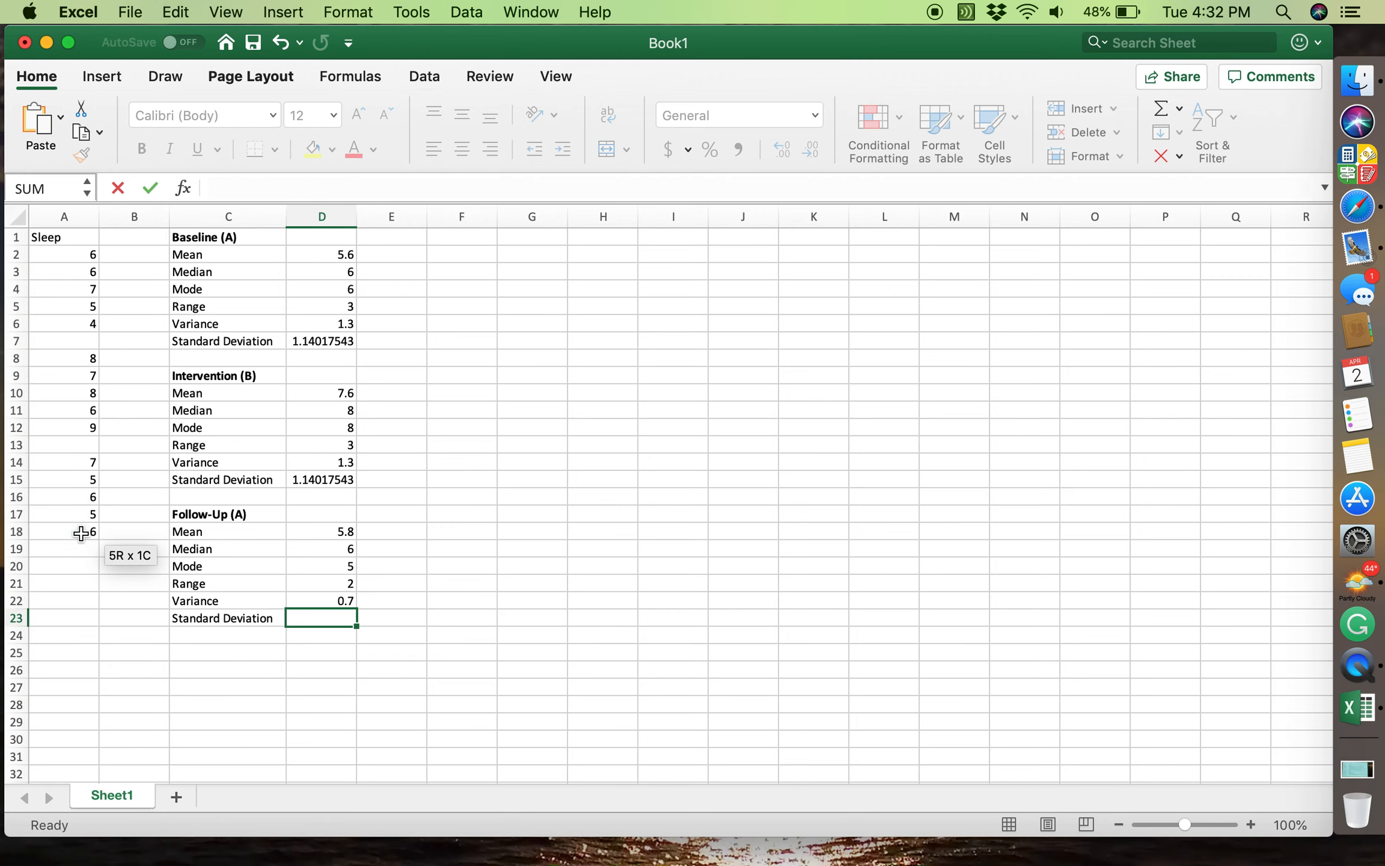
pyautogui.press('Up')
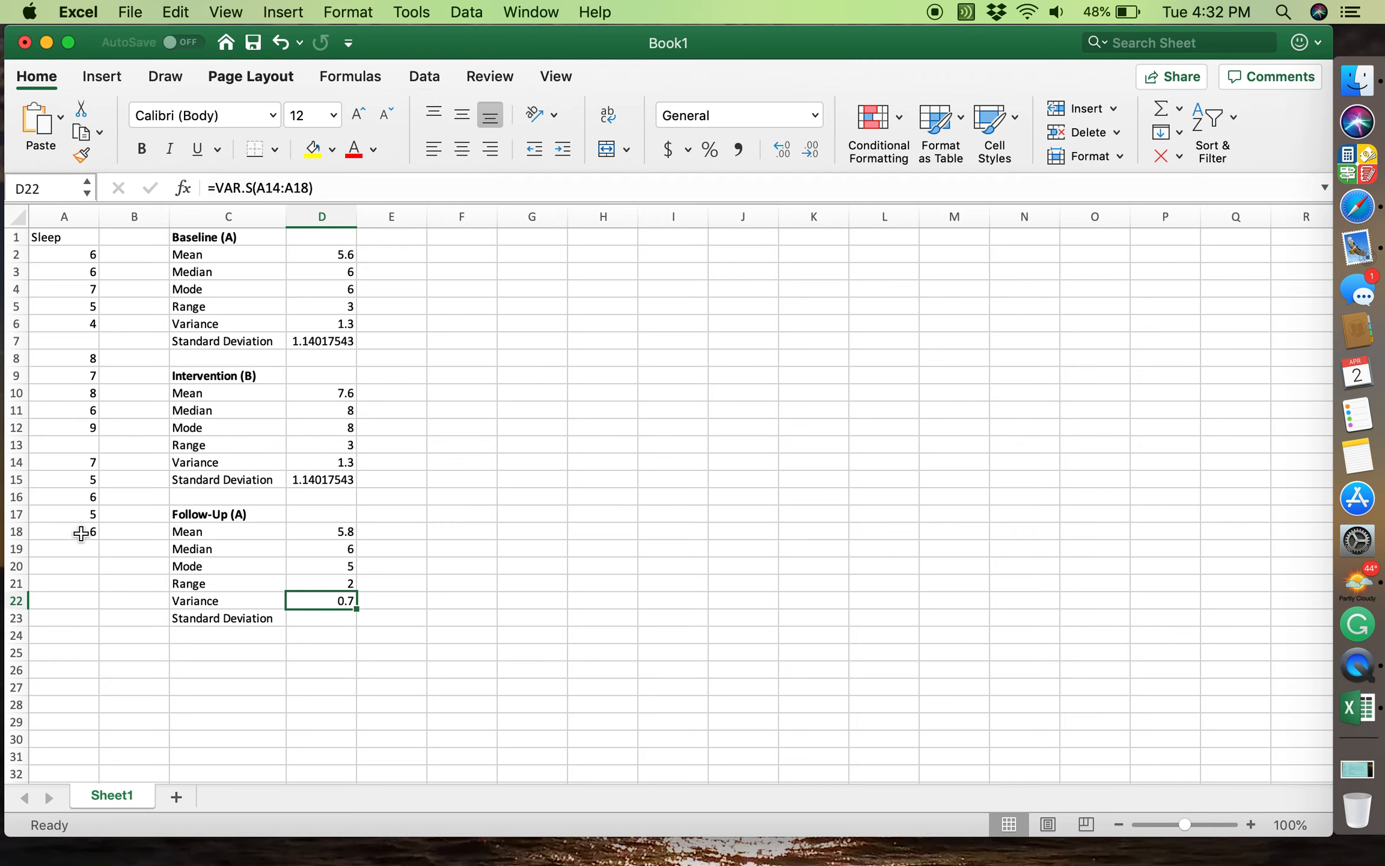
# Calculate the follow-up sample standard deviation in cell D23 with =stdev.s(A14:A18).
pyautogui.press('Down')
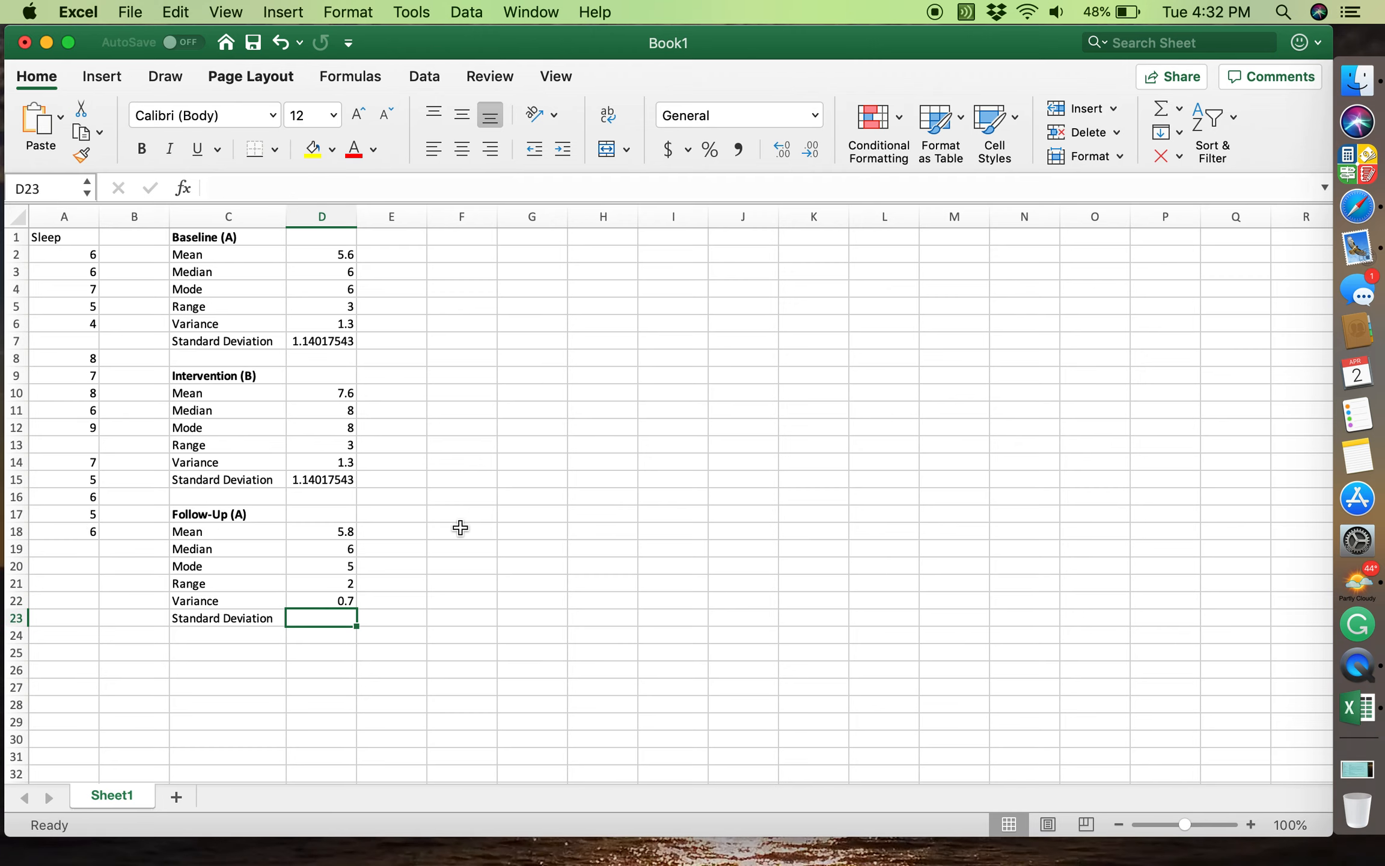
pyautogui.write('=')
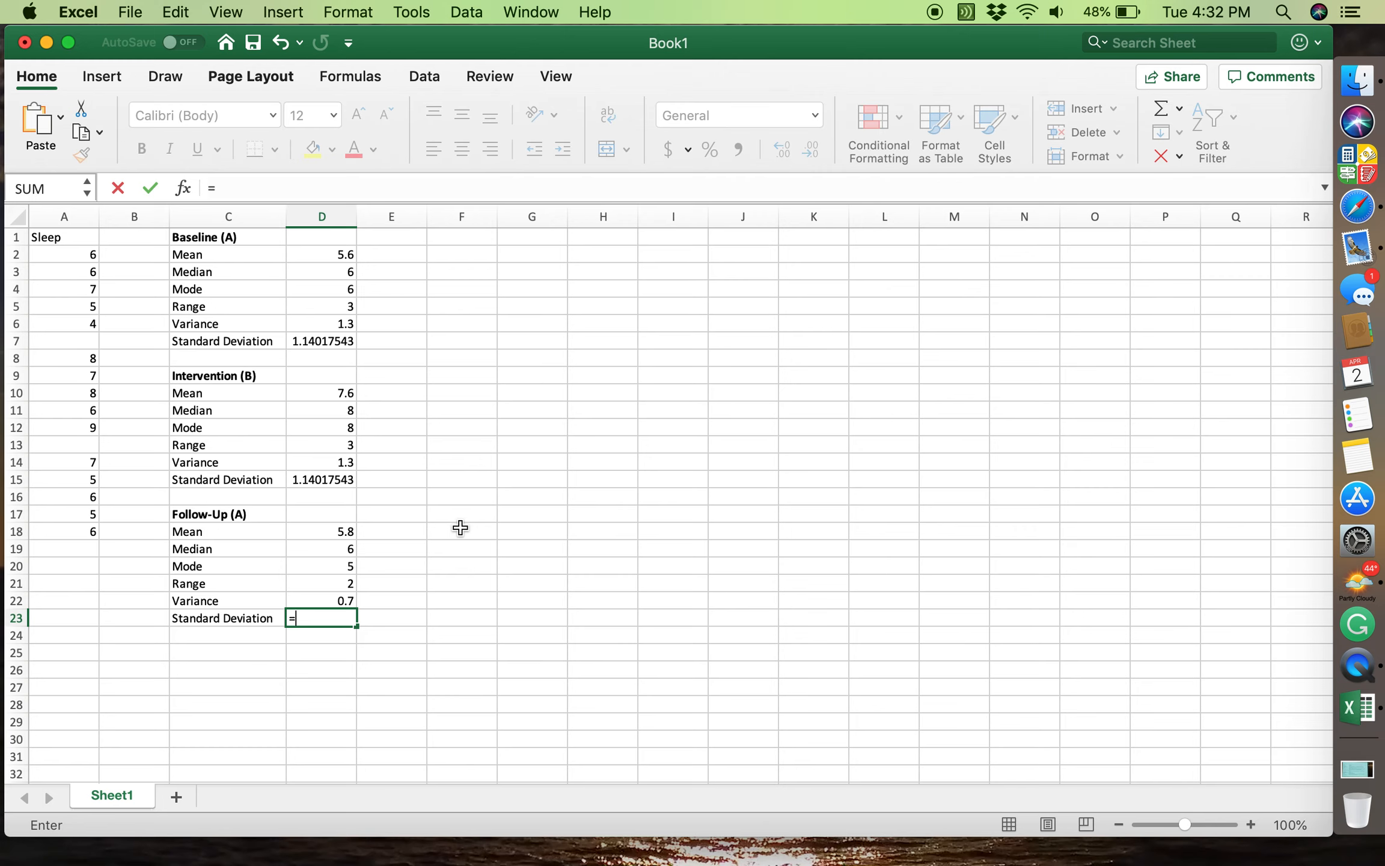
pyautogui.write('stdev.s')
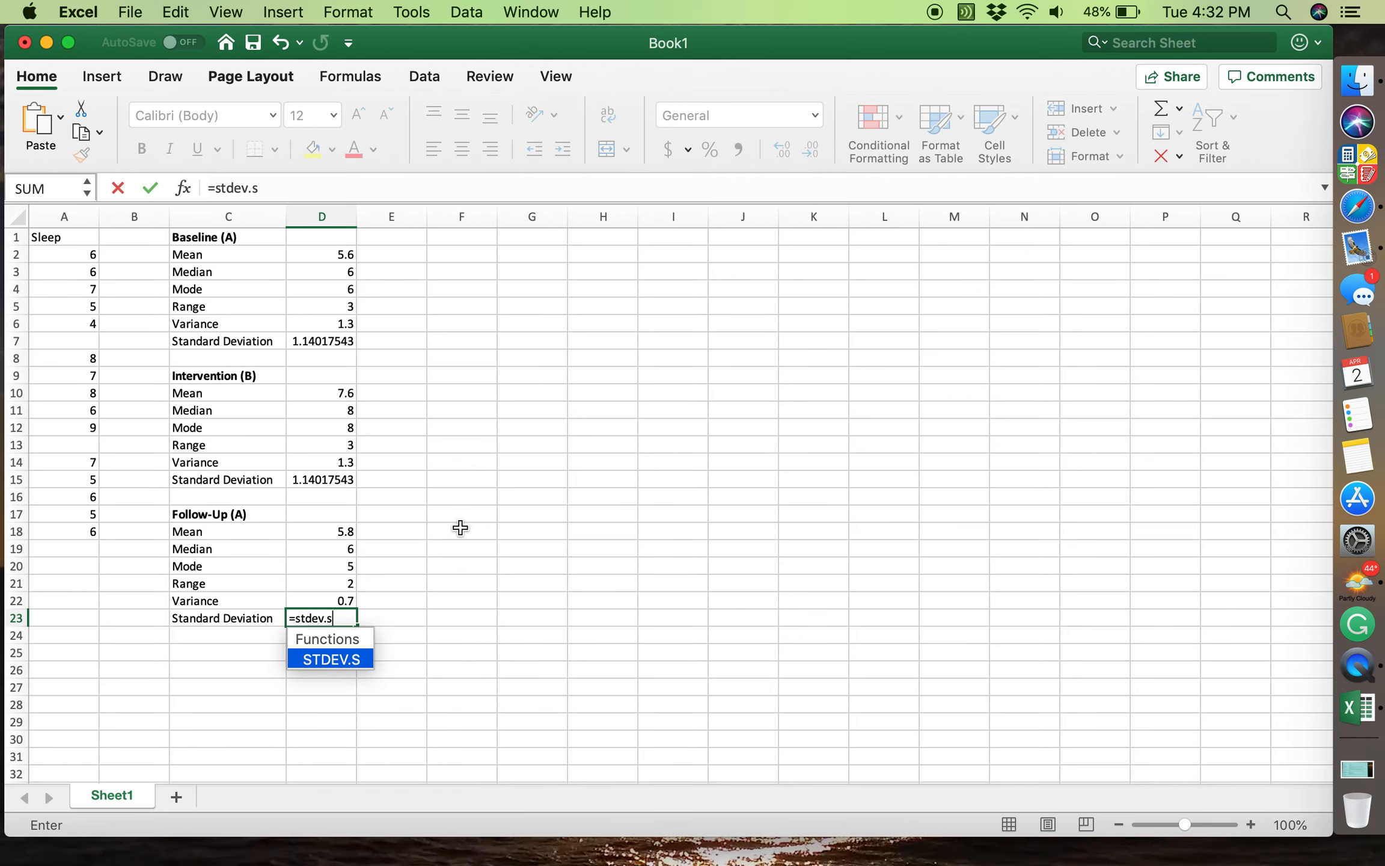
pyautogui.write('(')
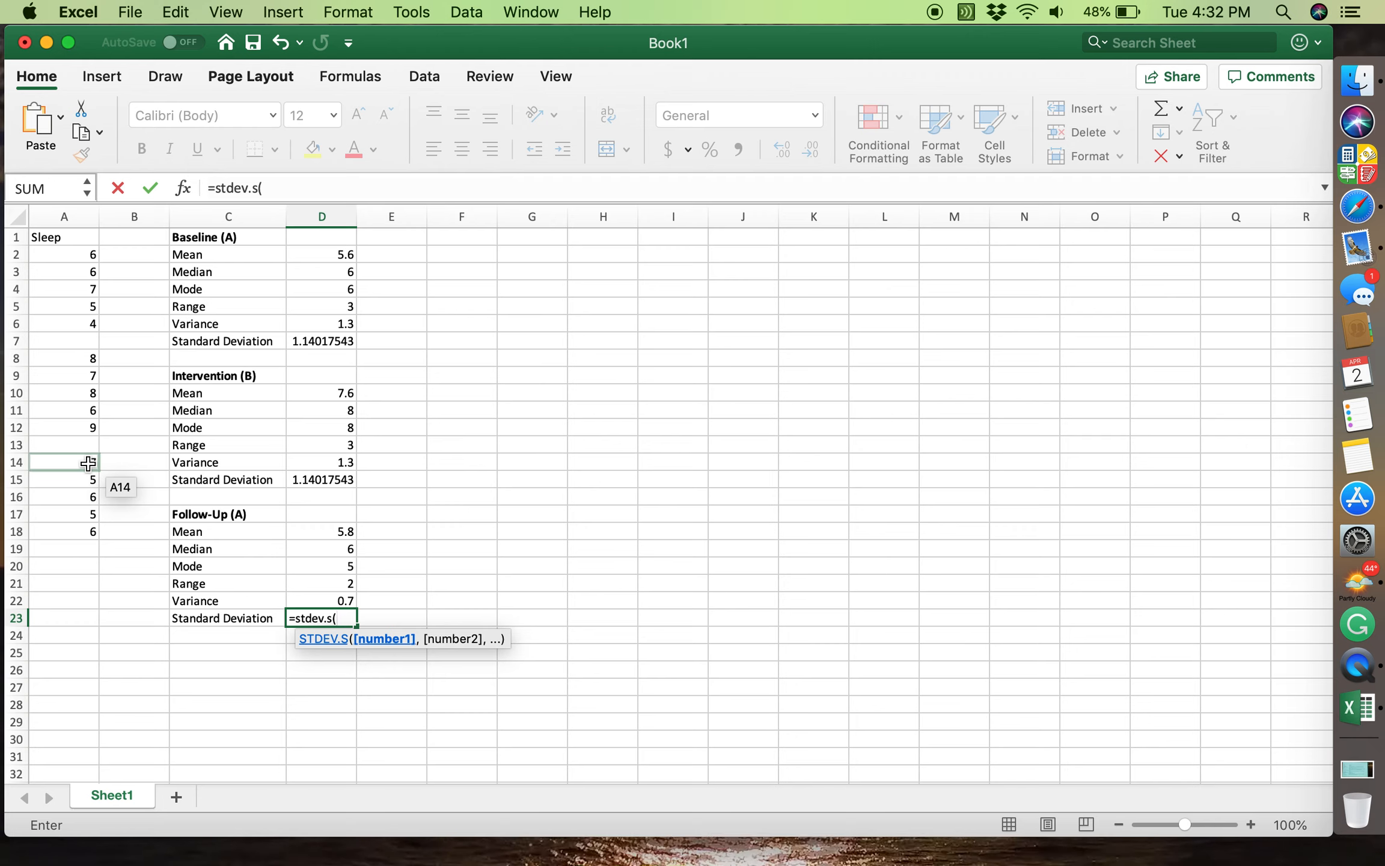
pyautogui.moveTo(91, 462); pyautogui.dragTo(88, 534)
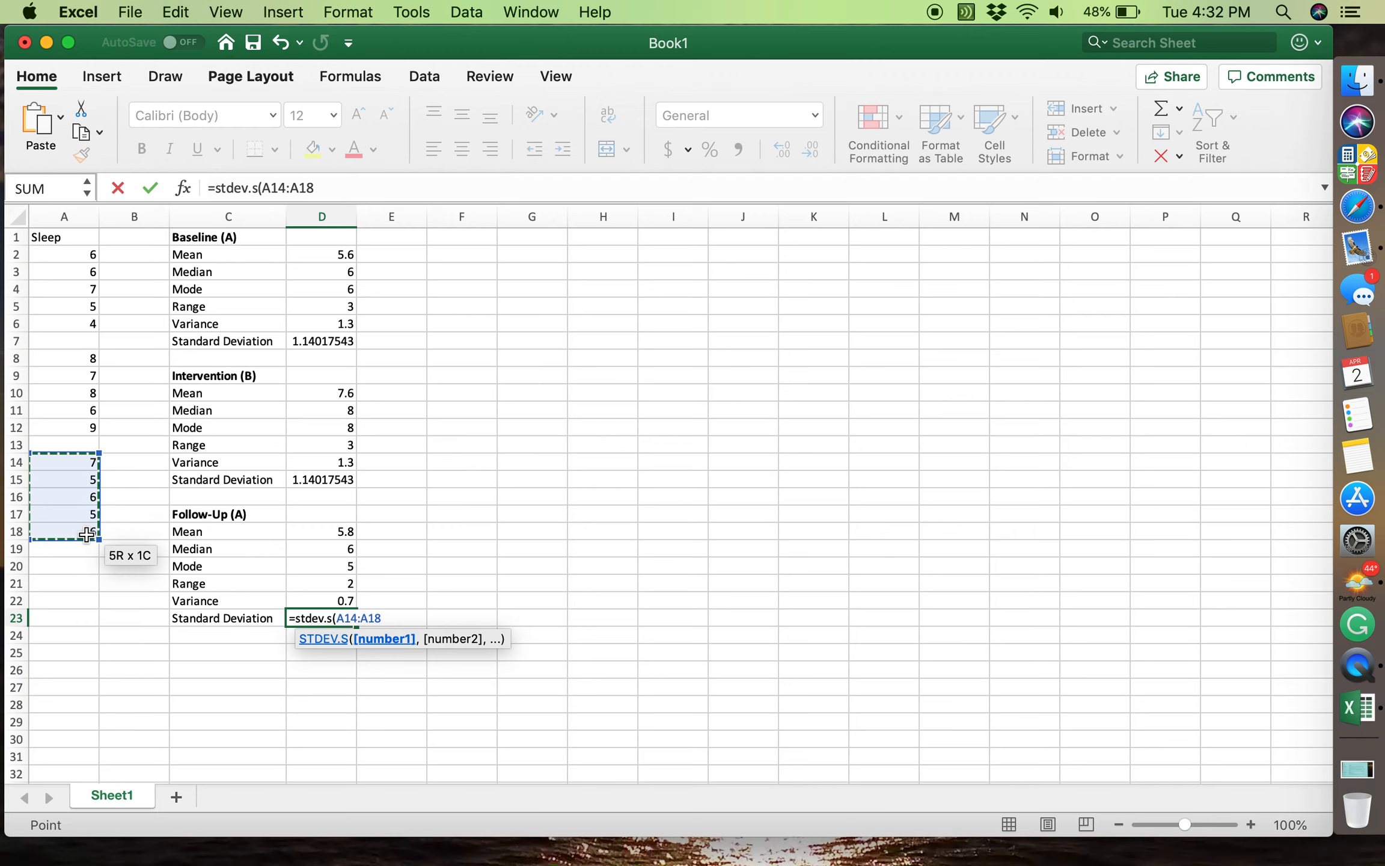
pyautogui.write(')')
pyautogui.press('Return')
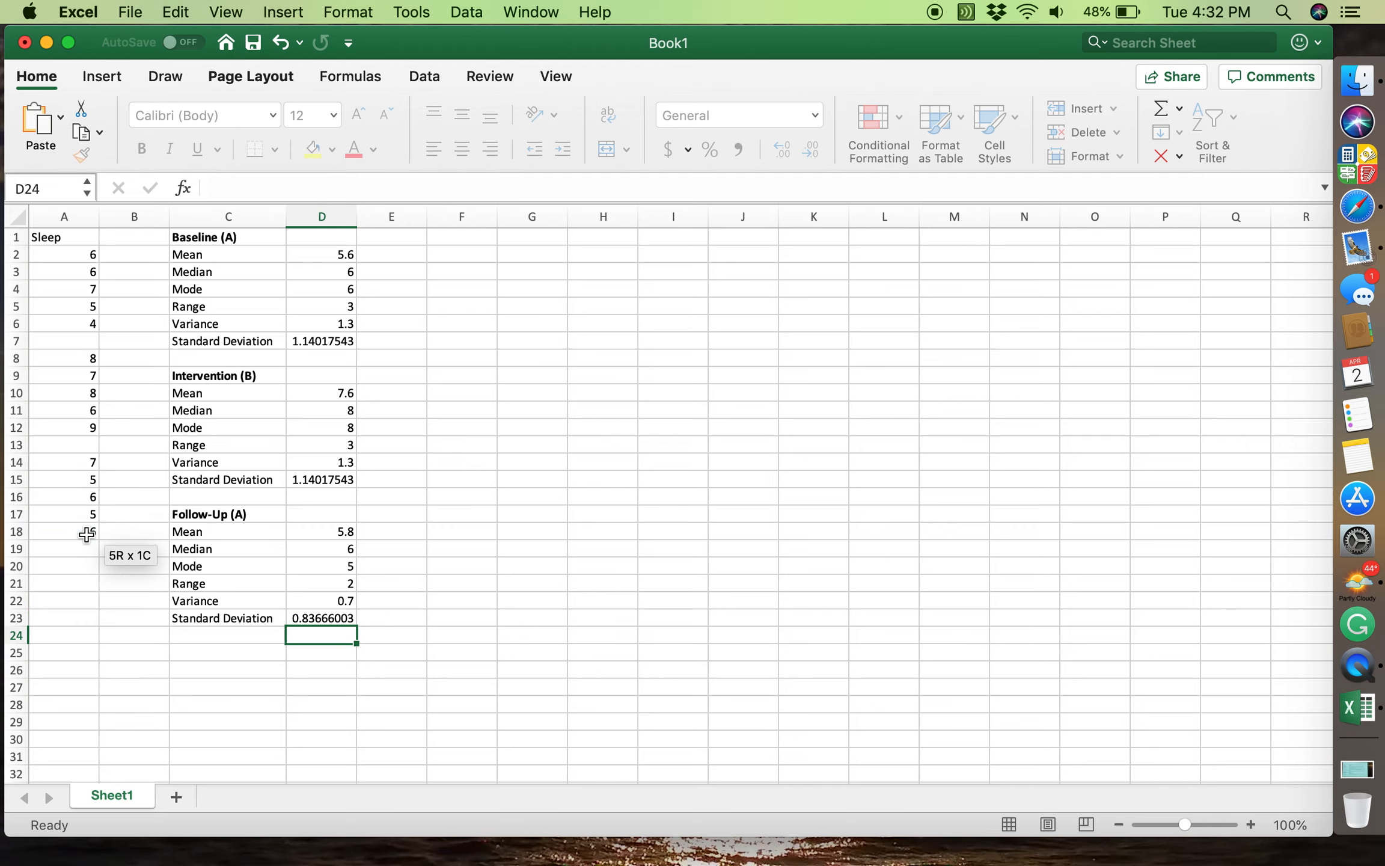
# Compare the mean, median, mode, range, variance and standard deviation across the Baseline, Intervention and Follow-Up phases in column D.
pyautogui.press('Up')
pyautogui.press('Up')
pyautogui.press('Up')
pyautogui.press('Up')
pyautogui.press('Up')
pyautogui.press('Up')
pyautogui.press('Up')
pyautogui.press('Up')
pyautogui.press('Up')
pyautogui.press('Up')
pyautogui.press('Up')
pyautogui.press('Up')
pyautogui.press('Up')
pyautogui.press('Up')
pyautogui.press('Up')
pyautogui.press('Up')
pyautogui.press('Up')
pyautogui.press('Up')
pyautogui.press('Up')
pyautogui.press('Up')
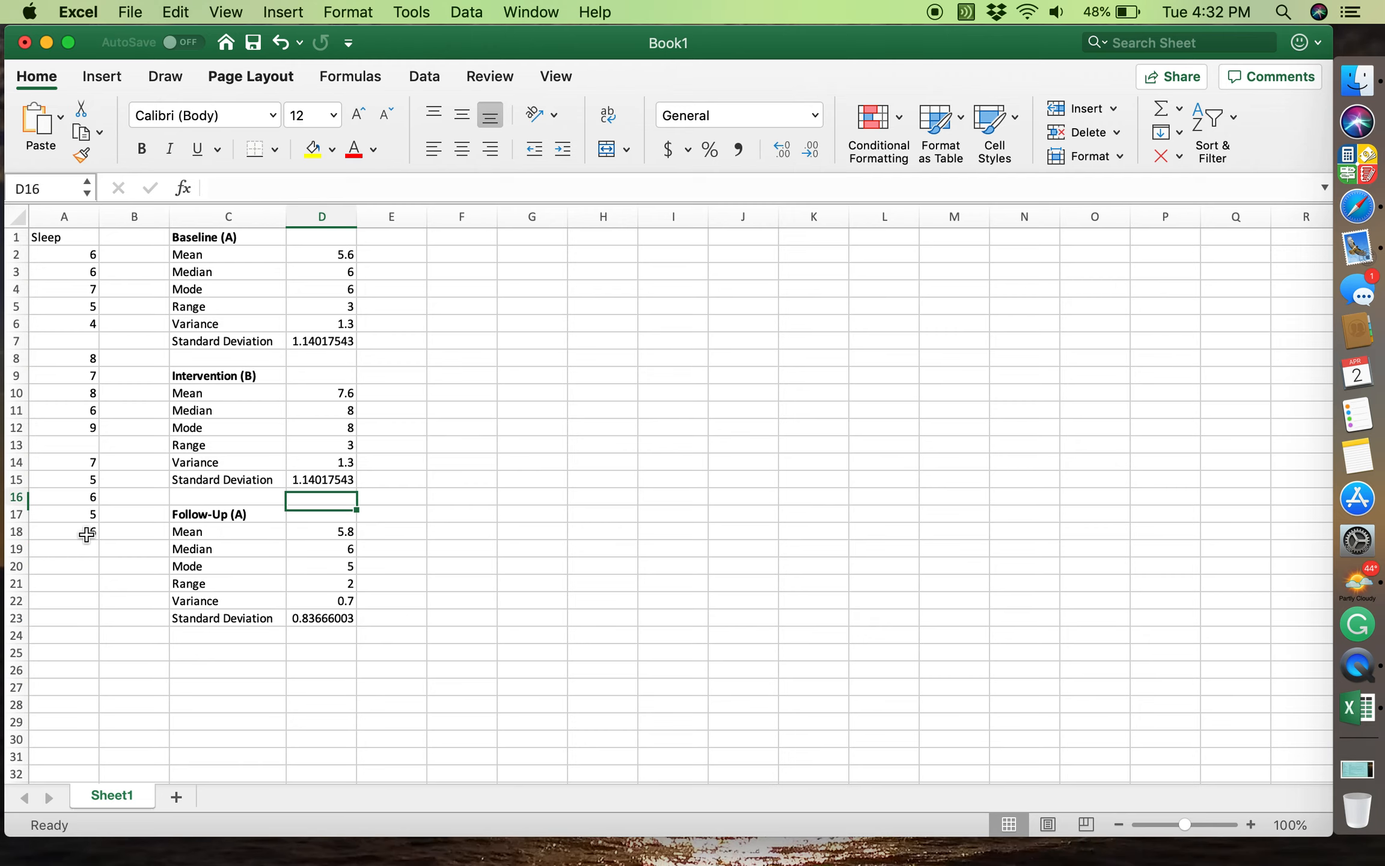
pyautogui.press('Up')
pyautogui.press('Up')
pyautogui.press('Up')
pyautogui.press('Left')
pyautogui.press('Right')
pyautogui.press('Down')
pyautogui.press('Left')
pyautogui.press('Right')
pyautogui.press('Left')
pyautogui.press('Right')
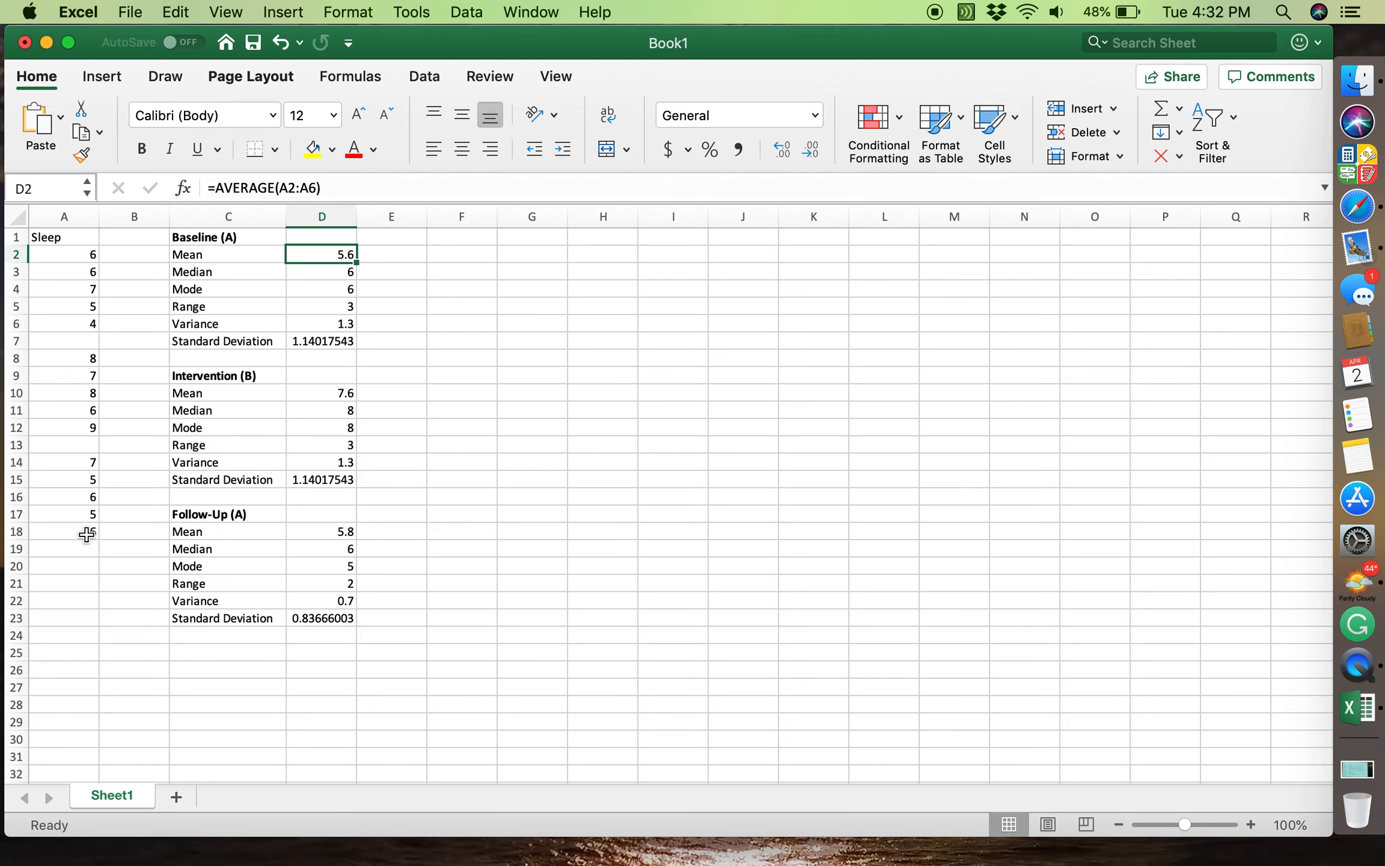
pyautogui.press('Down')
pyautogui.press('Down')
pyautogui.press('Down')
pyautogui.press('Up')
pyautogui.press('Up')
pyautogui.press('Up')
pyautogui.press('Down')
pyautogui.press('Down')
pyautogui.press('Down')
pyautogui.press('Down')
pyautogui.press('Down')
pyautogui.press('Down')
pyautogui.press('Down')
pyautogui.press('Down')
pyautogui.press('Up')
pyautogui.press('Up')
pyautogui.press('Up')
pyautogui.press('Up')
pyautogui.press('Up')
pyautogui.press('Up')
pyautogui.press('Up')
pyautogui.press('Up')
pyautogui.press('Down')
pyautogui.press('Down')
pyautogui.press('Down')
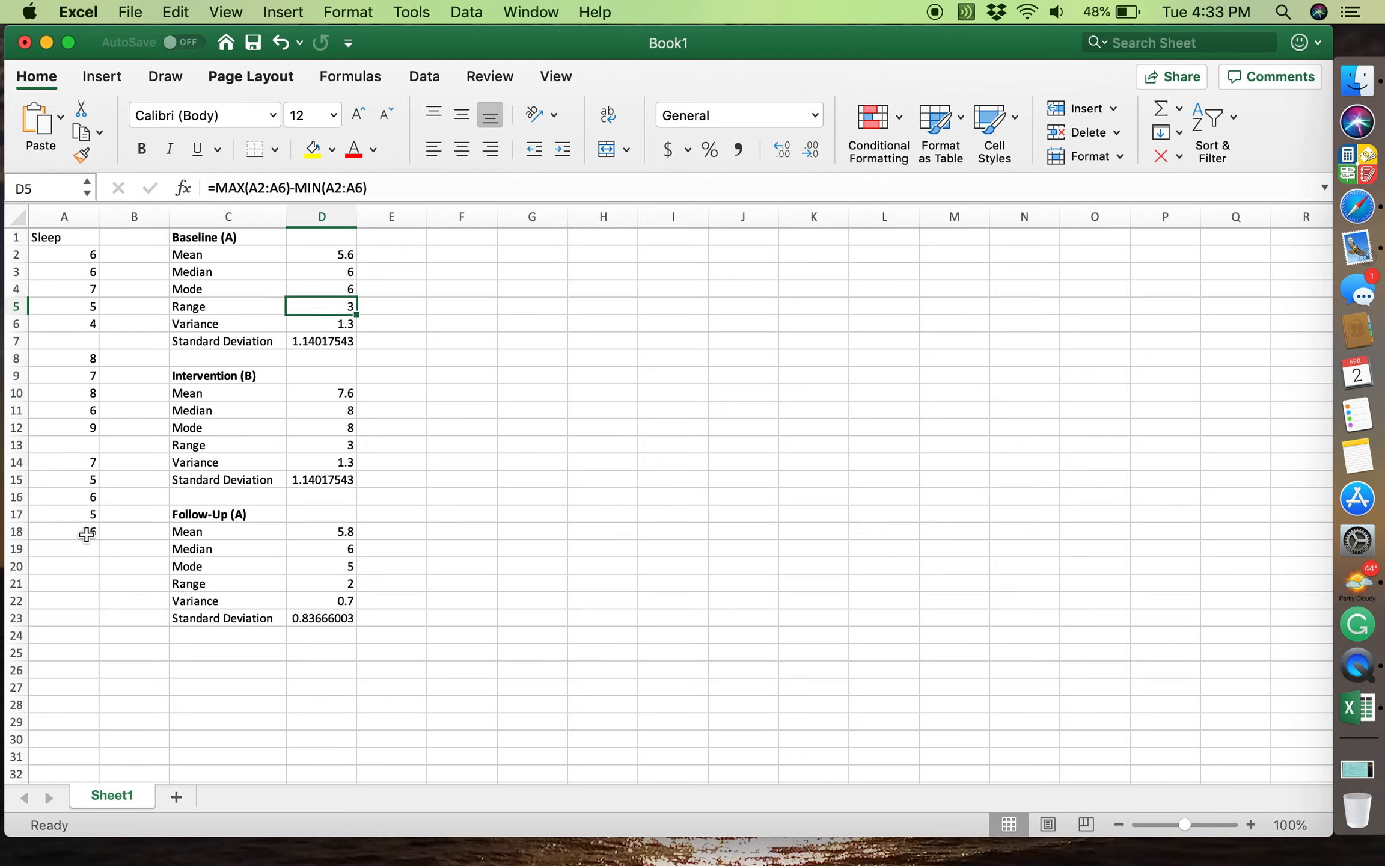
pyautogui.press('Down')
pyautogui.press('Down')
pyautogui.press('Down')
pyautogui.press('Down')
pyautogui.press('Down')
pyautogui.press('Down')
pyautogui.press('Down')
pyautogui.press('Down')
pyautogui.press('Down')
pyautogui.press('Down')
pyautogui.press('Up')
pyautogui.press('Up')
pyautogui.press('Up')
pyautogui.press('Up')
pyautogui.press('Up')
pyautogui.press('Up')
pyautogui.press('Up')
pyautogui.press('Up')
pyautogui.press('Up')
pyautogui.press('Up')
pyautogui.press('Down')
pyautogui.press('Down')
pyautogui.press('Down')
pyautogui.press('Down')
pyautogui.press('Down')
pyautogui.press('Down')
pyautogui.press('Down')
pyautogui.press('Down')
pyautogui.press('Down')
pyautogui.press('Down')
pyautogui.press('Down')
pyautogui.press('Down')
pyautogui.press('Down')
pyautogui.press('Down')
pyautogui.press('Down')
pyautogui.press('Down')
pyautogui.press('Up')
pyautogui.press('Up')
pyautogui.press('Up')
pyautogui.press('Up')
pyautogui.press('Up')
pyautogui.press('Up')
pyautogui.press('Up')
pyautogui.press('Up')
pyautogui.press('Up')
pyautogui.press('Up')
pyautogui.press('Up')
pyautogui.press('Up')
pyautogui.press('Up')
pyautogui.press('Up')
pyautogui.press('Up')
pyautogui.press('Up')
pyautogui.press('Up')
pyautogui.press('Up')
pyautogui.press('Up')
pyautogui.press('Up')
pyautogui.press('Down')
pyautogui.press('Down')
pyautogui.press('Down')
pyautogui.press('Down')
pyautogui.press('Down')
pyautogui.press('Down')
pyautogui.press('Down')
pyautogui.press('Down')
pyautogui.press('Down')
pyautogui.press('Down')
pyautogui.press('Down')
pyautogui.press('Down')
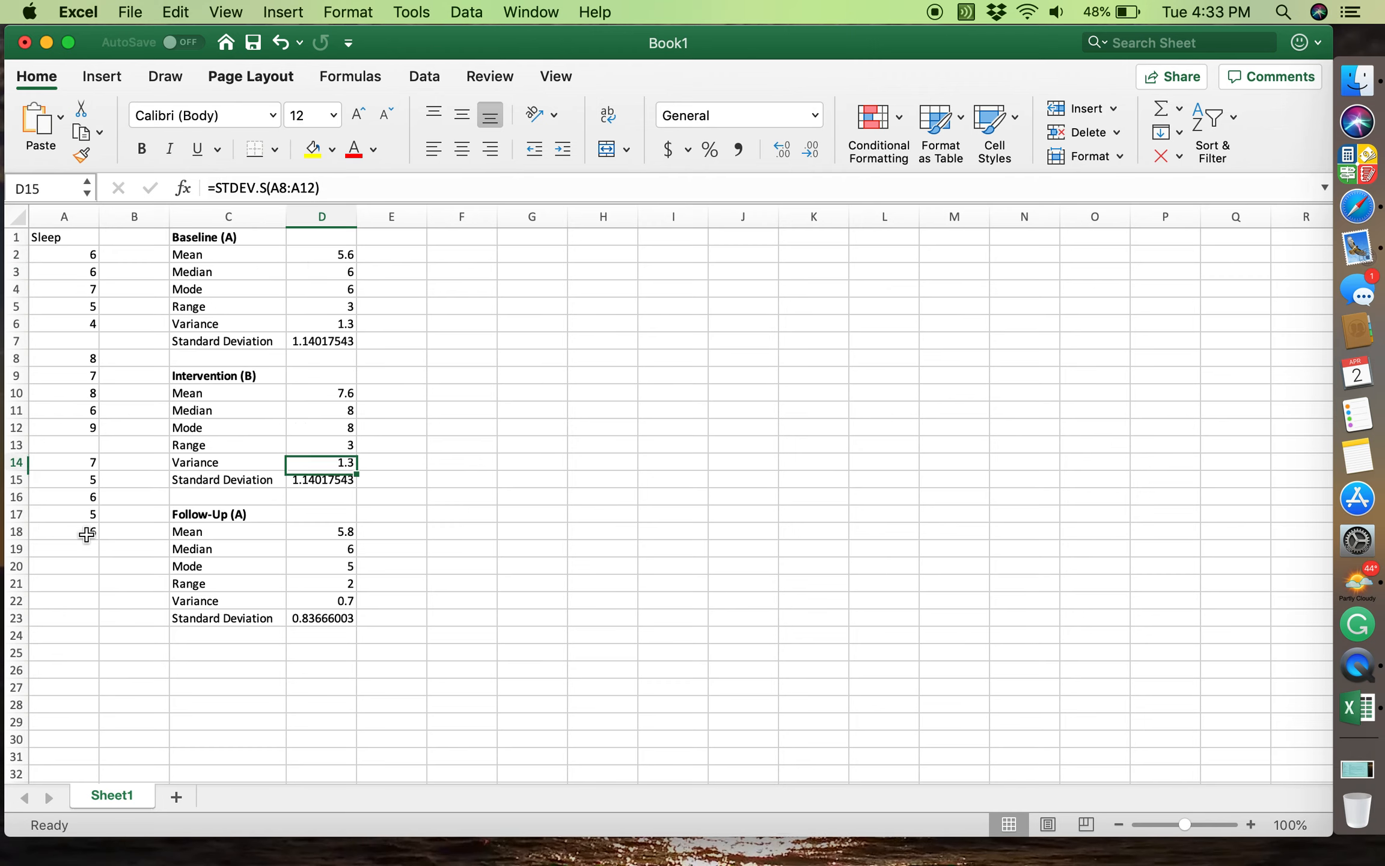
pyautogui.press('Up')
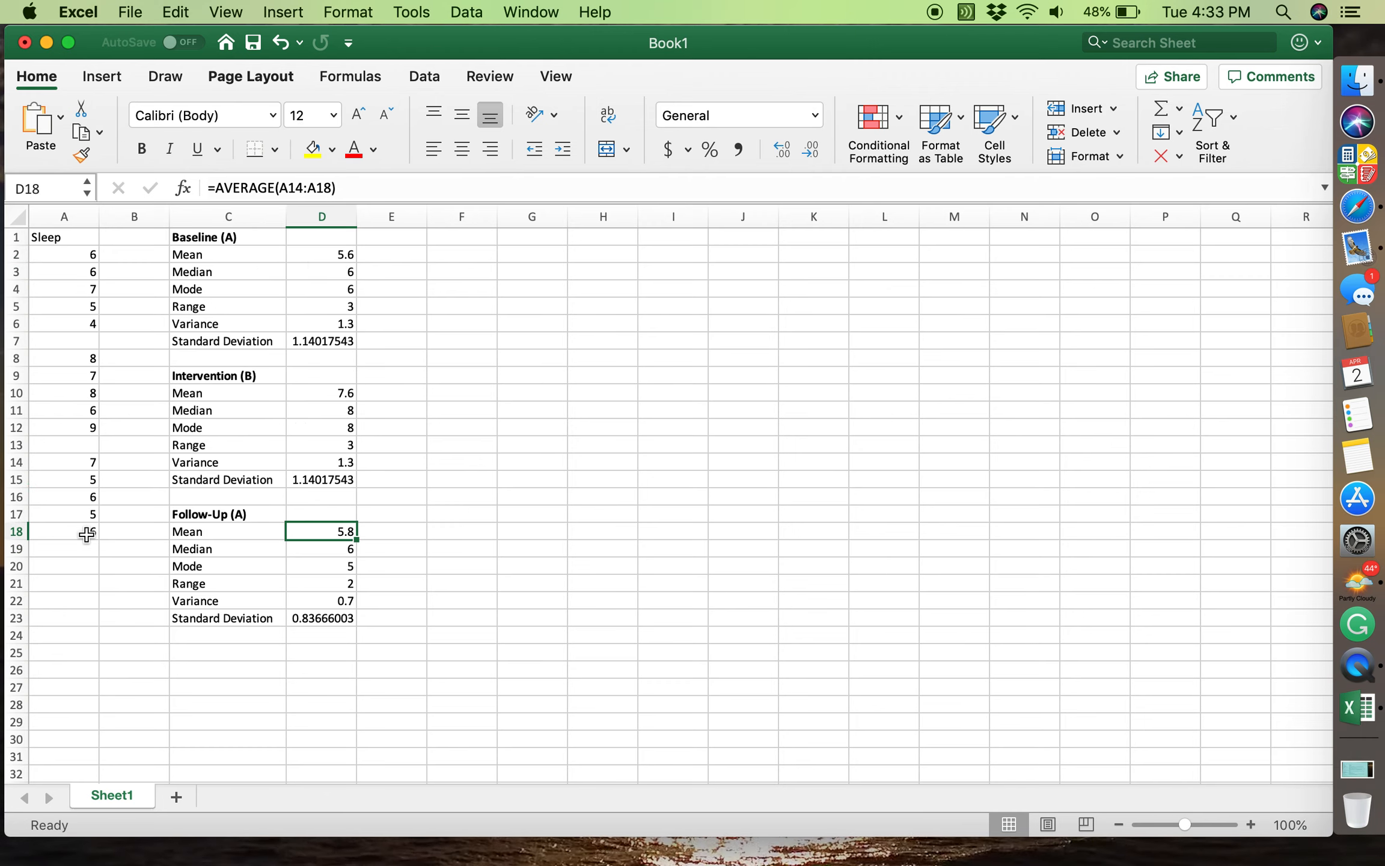
pyautogui.click(325, 256)
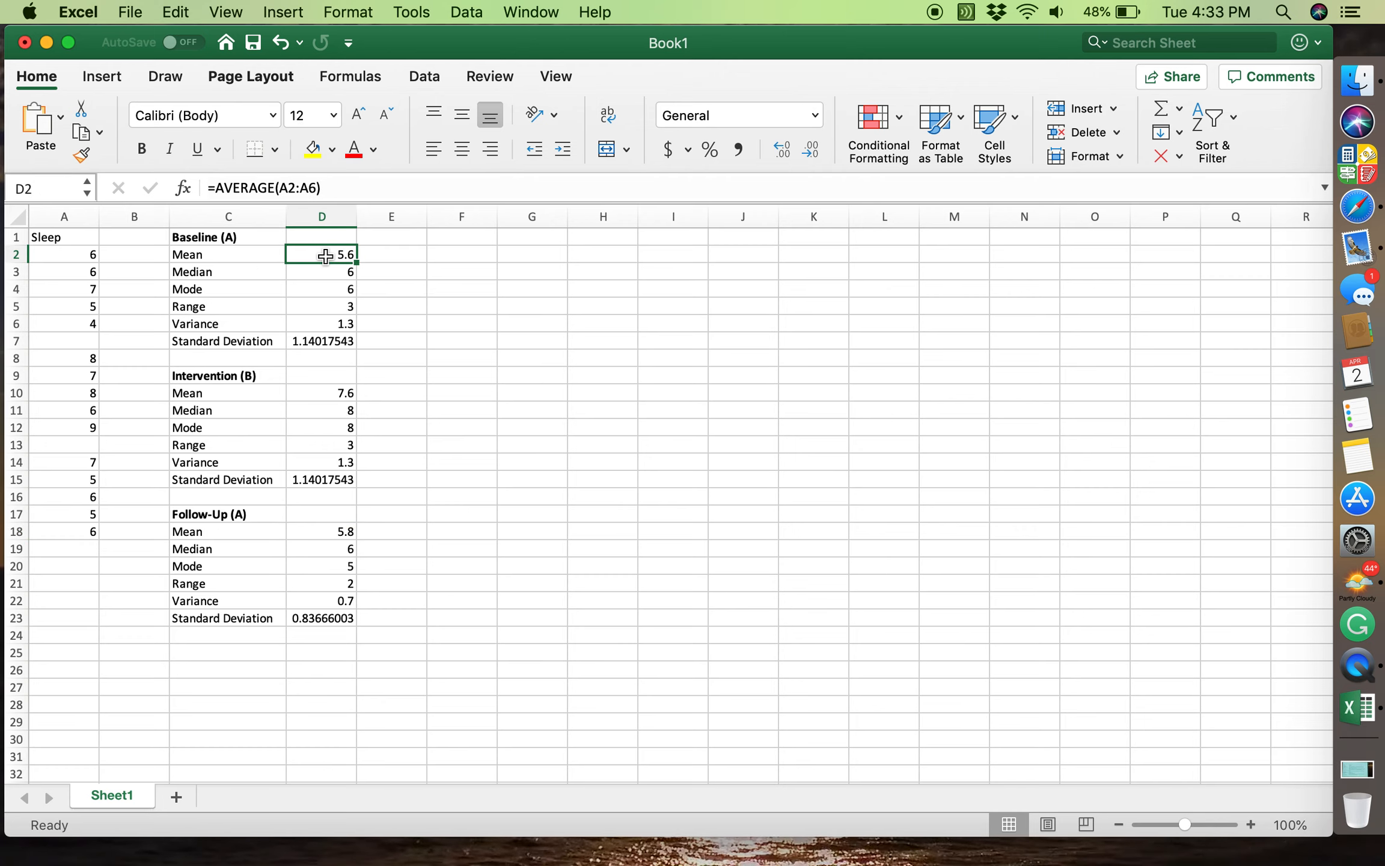
pyautogui.click(319, 532)
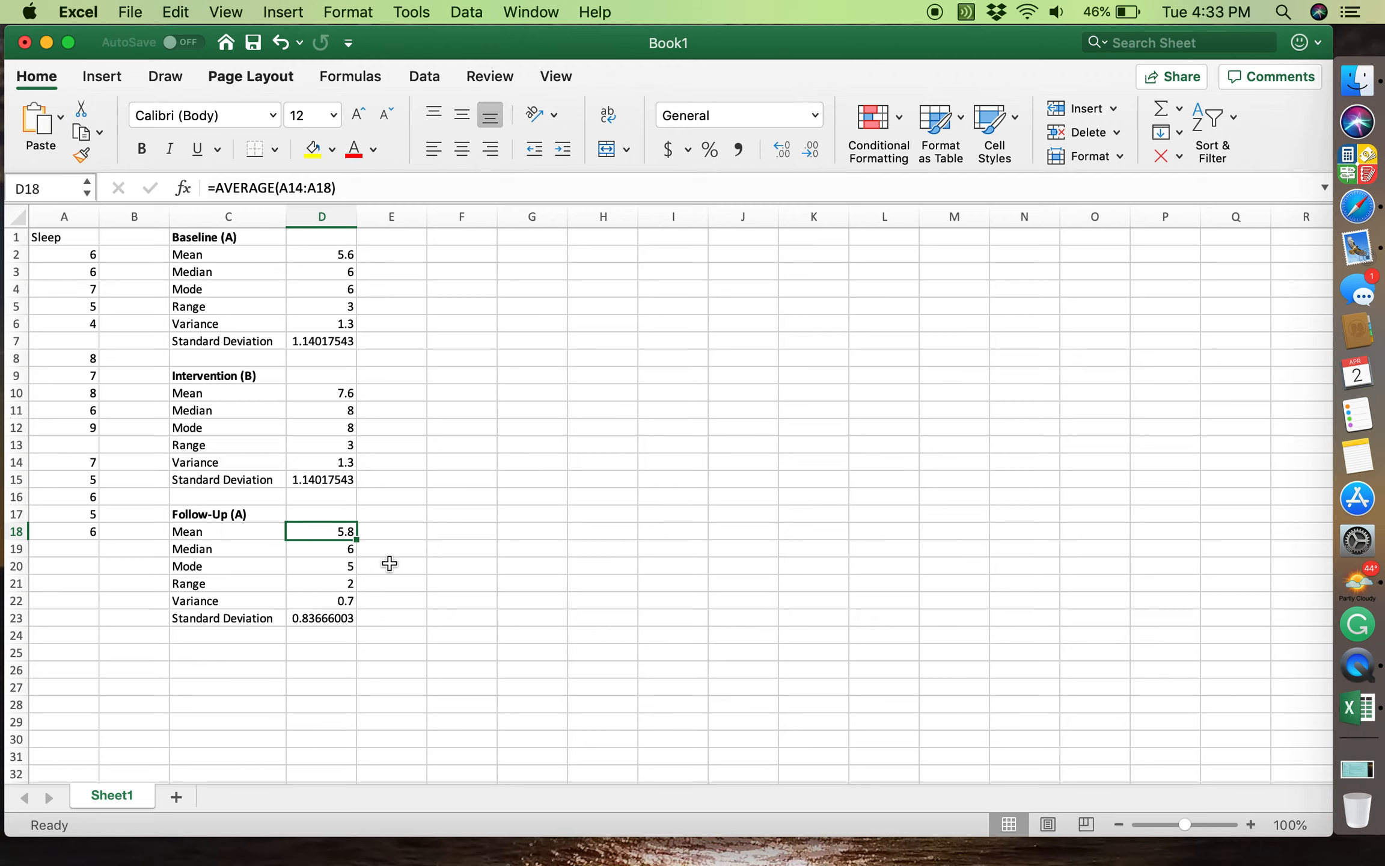
pyautogui.click(66, 233)
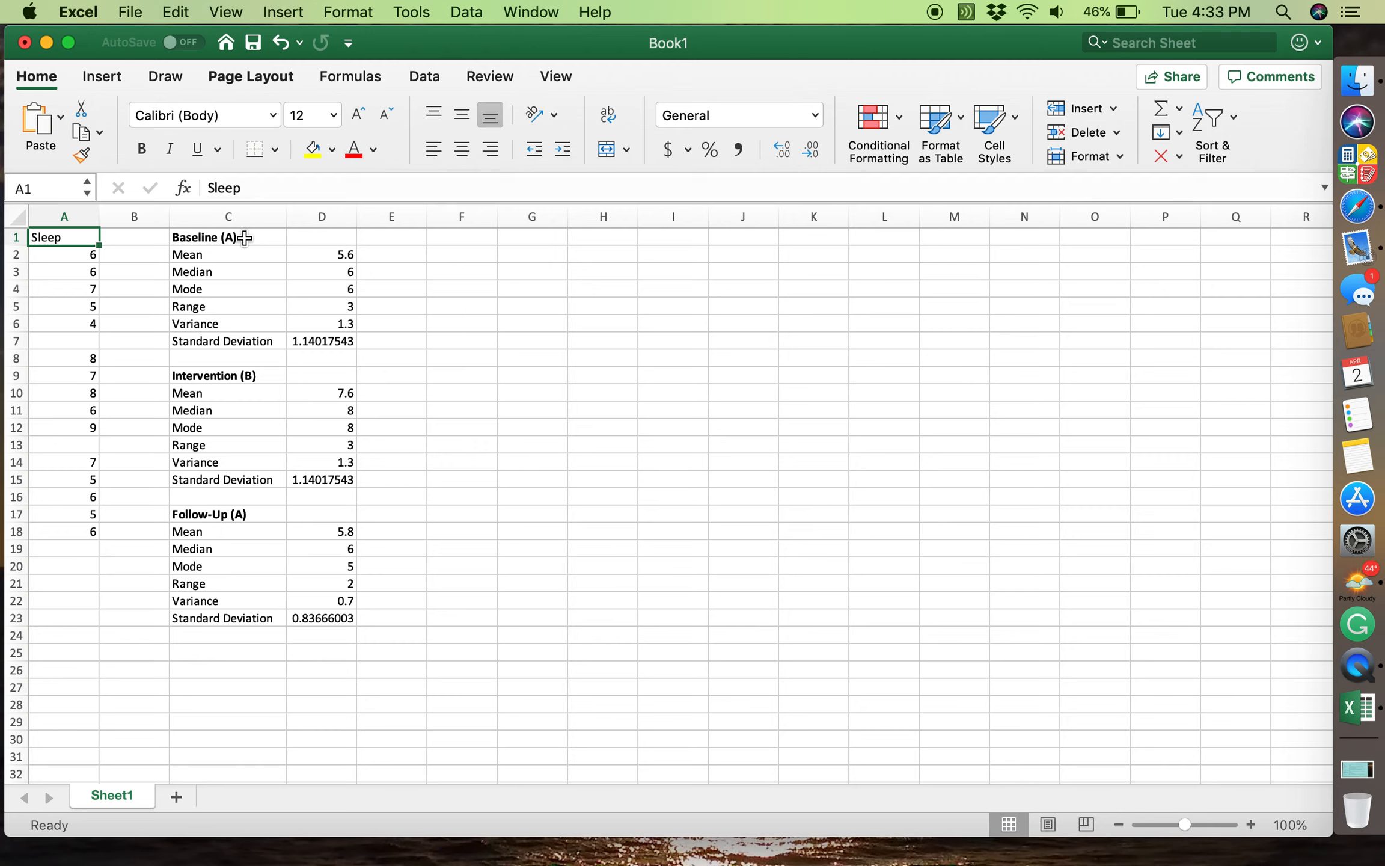
pyautogui.press('Right')
pyautogui.press('Right')
pyautogui.press('Right')
pyautogui.press('Left')
pyautogui.press('Left')
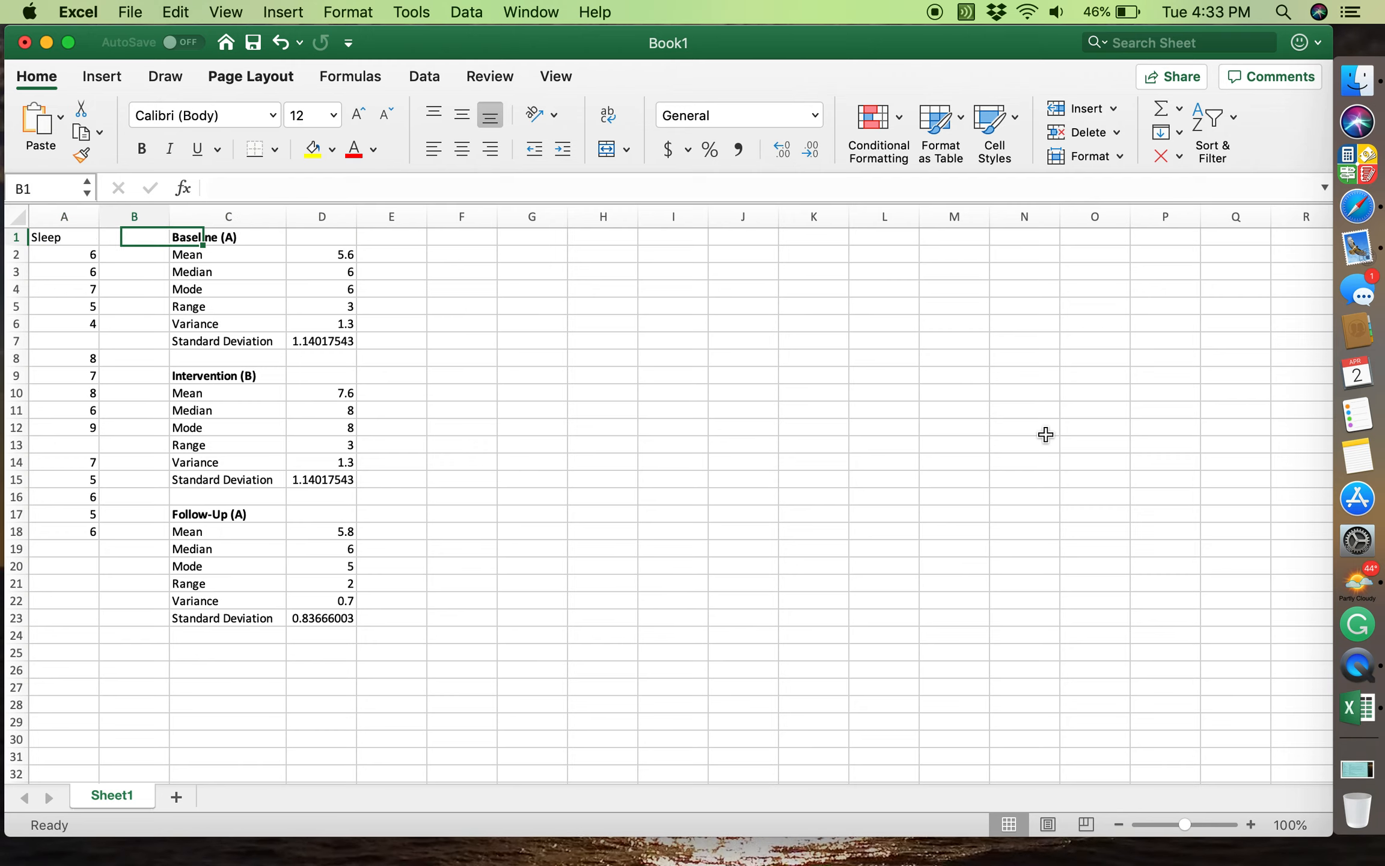
pyautogui.press('Left')
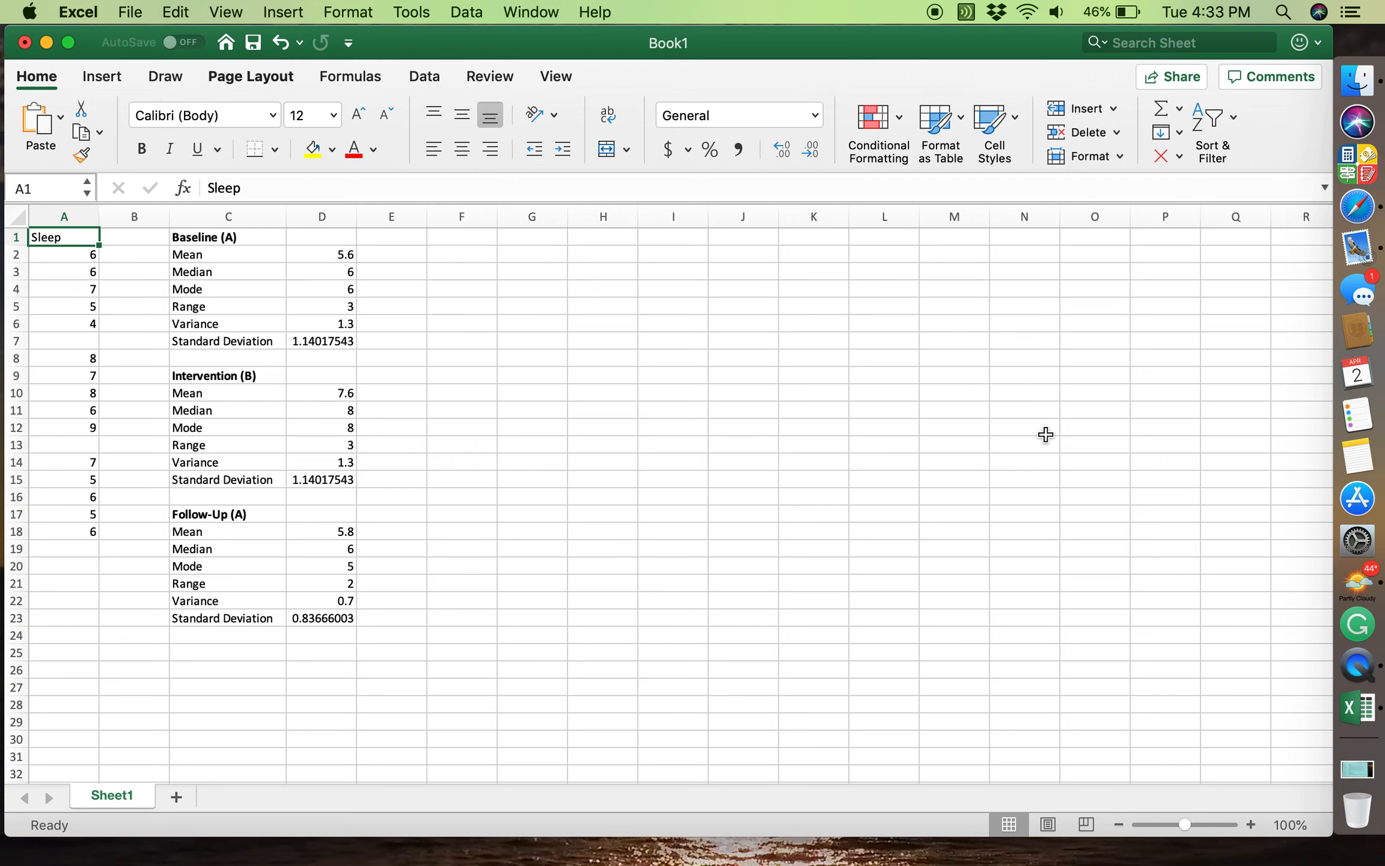
pyautogui.press('Right')
pyautogui.press('Right')
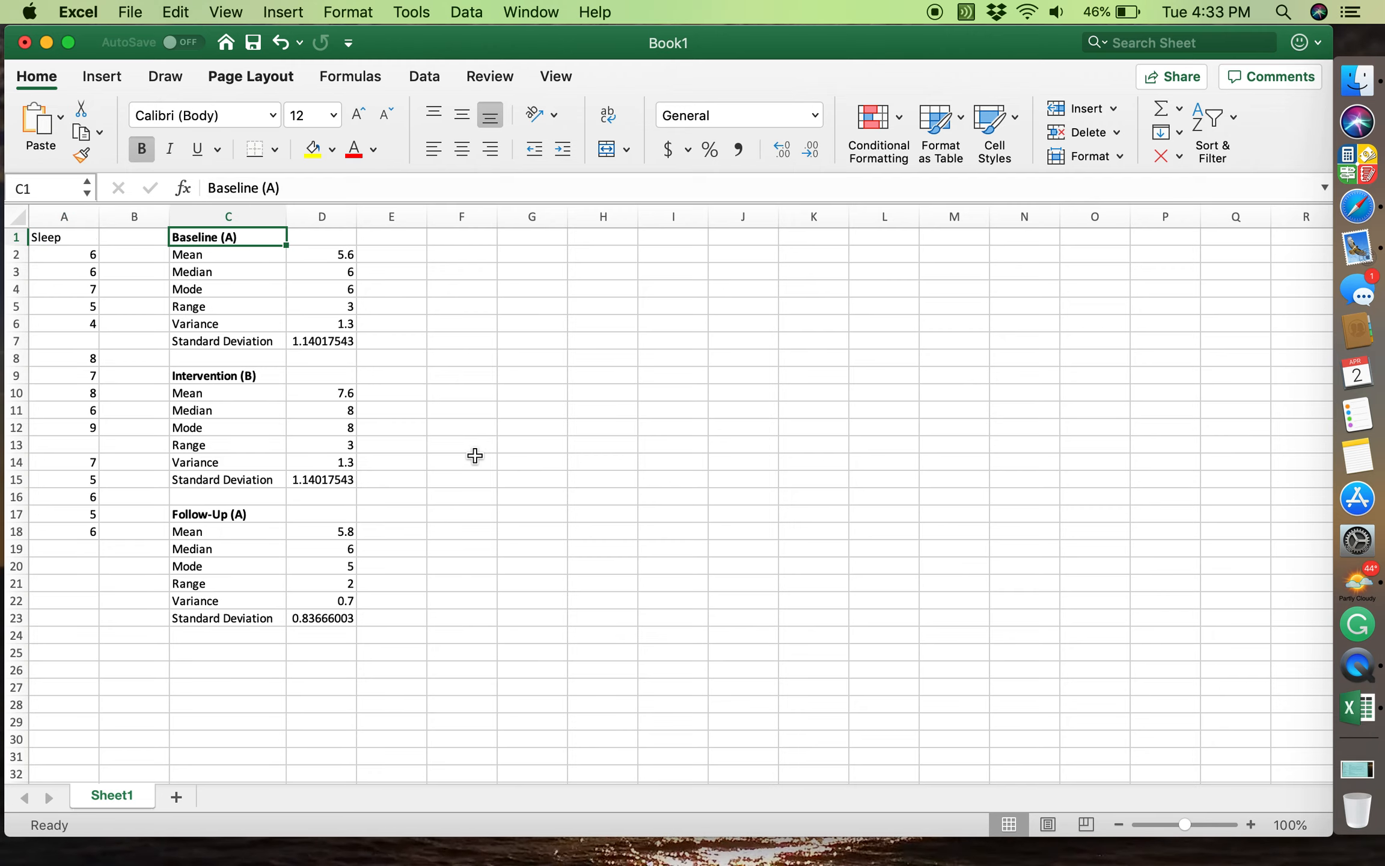
# Review the Baseline (A), Intervention (B) and Follow-Up (A) statistics blocks in order, then return to the Baseline heading.
pyautogui.press('Down')
pyautogui.press('Down')
pyautogui.press('Down')
pyautogui.press('Down')
pyautogui.press('Down')
pyautogui.press('Down')
pyautogui.press('Down')
pyautogui.press('Down')
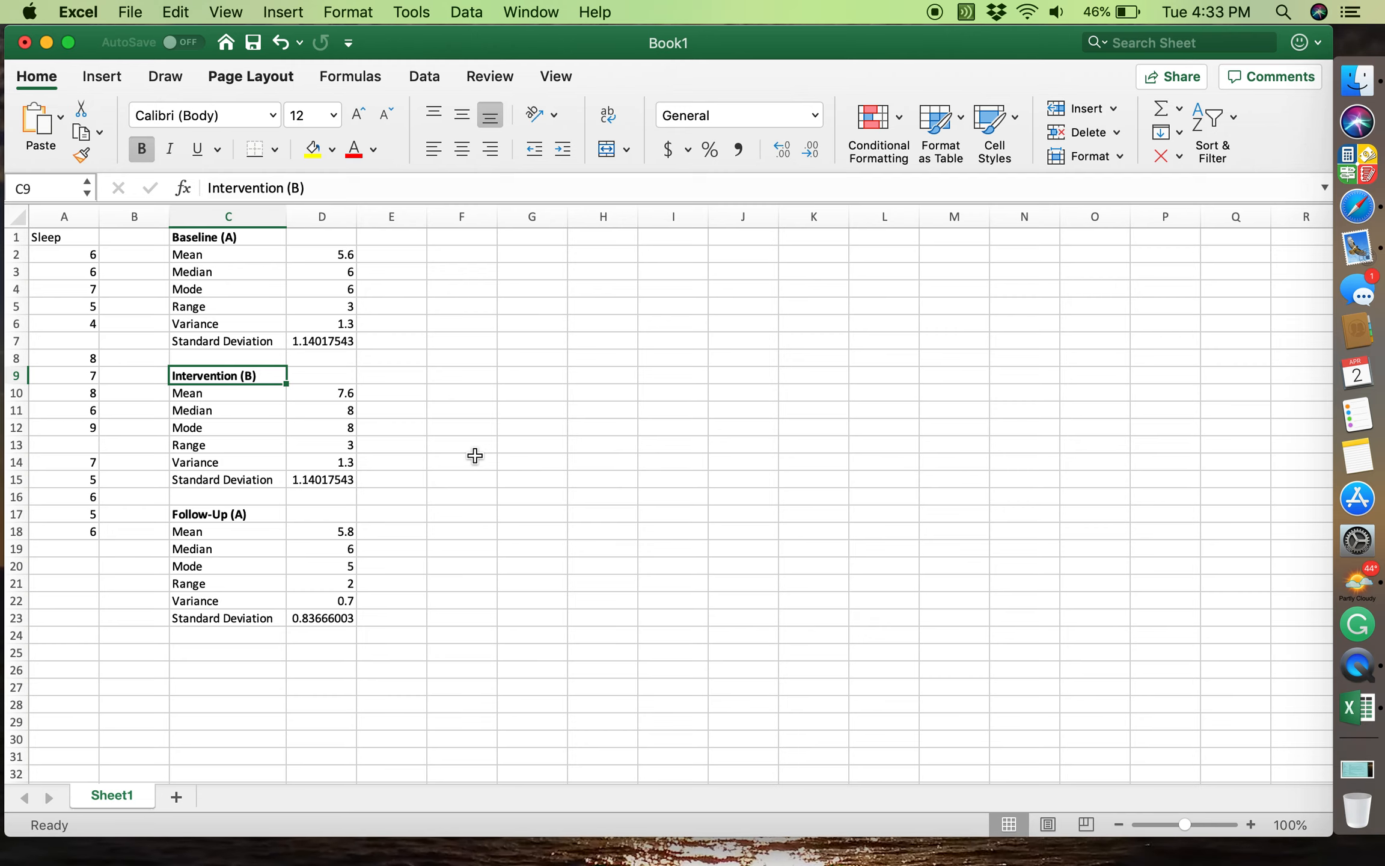
pyautogui.press('Down')
pyautogui.press('Down')
pyautogui.press('Down')
pyautogui.press('Down')
pyautogui.press('Down')
pyautogui.press('Down')
pyautogui.press('Down')
pyautogui.press('Down')
pyautogui.press('Down')
pyautogui.press('Up')
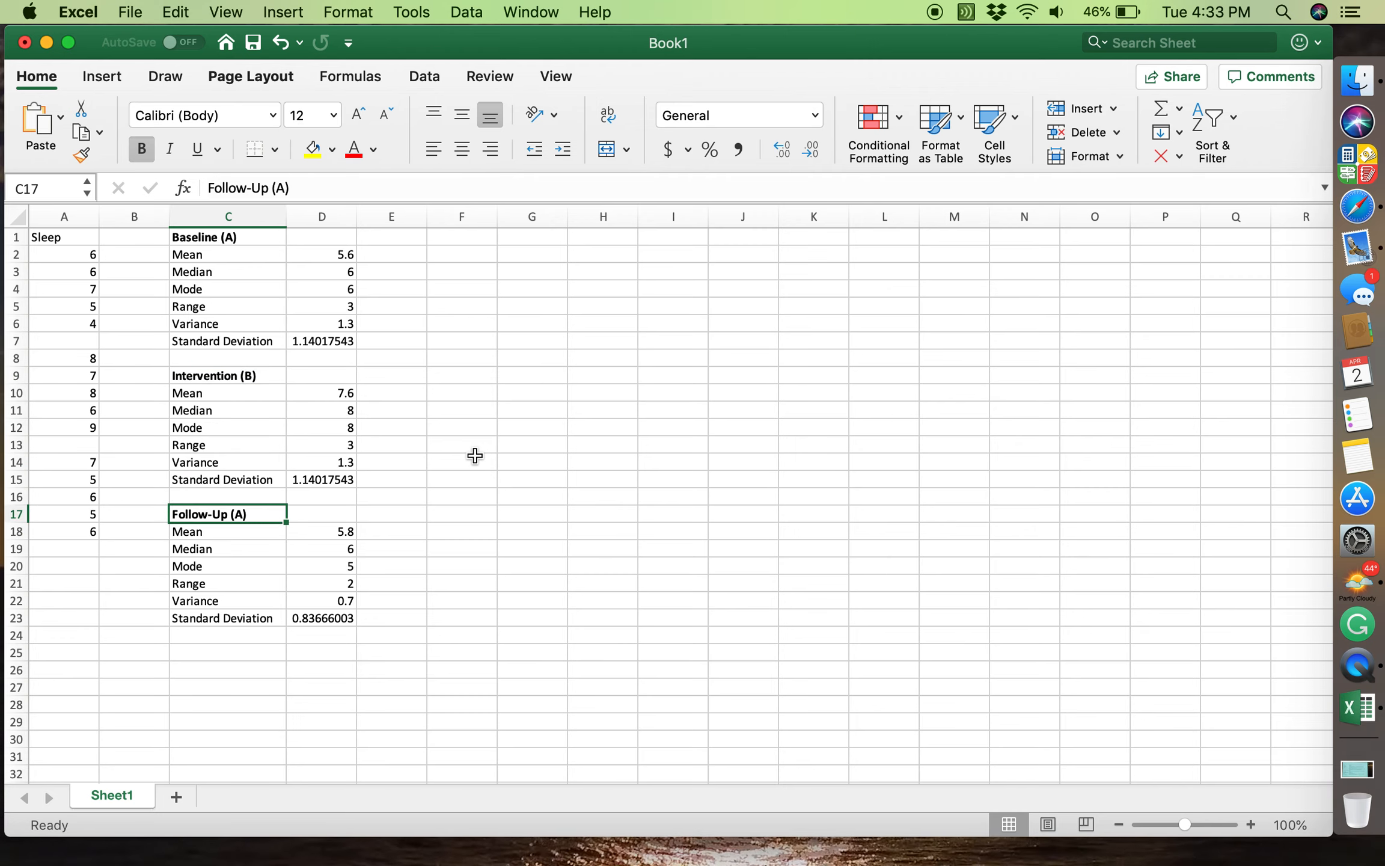
pyautogui.press('Up')
pyautogui.press('Up')
pyautogui.press('Up')
pyautogui.press('Up')
pyautogui.press('Up')
pyautogui.press('Up')
pyautogui.press('Up')
pyautogui.press('Up')
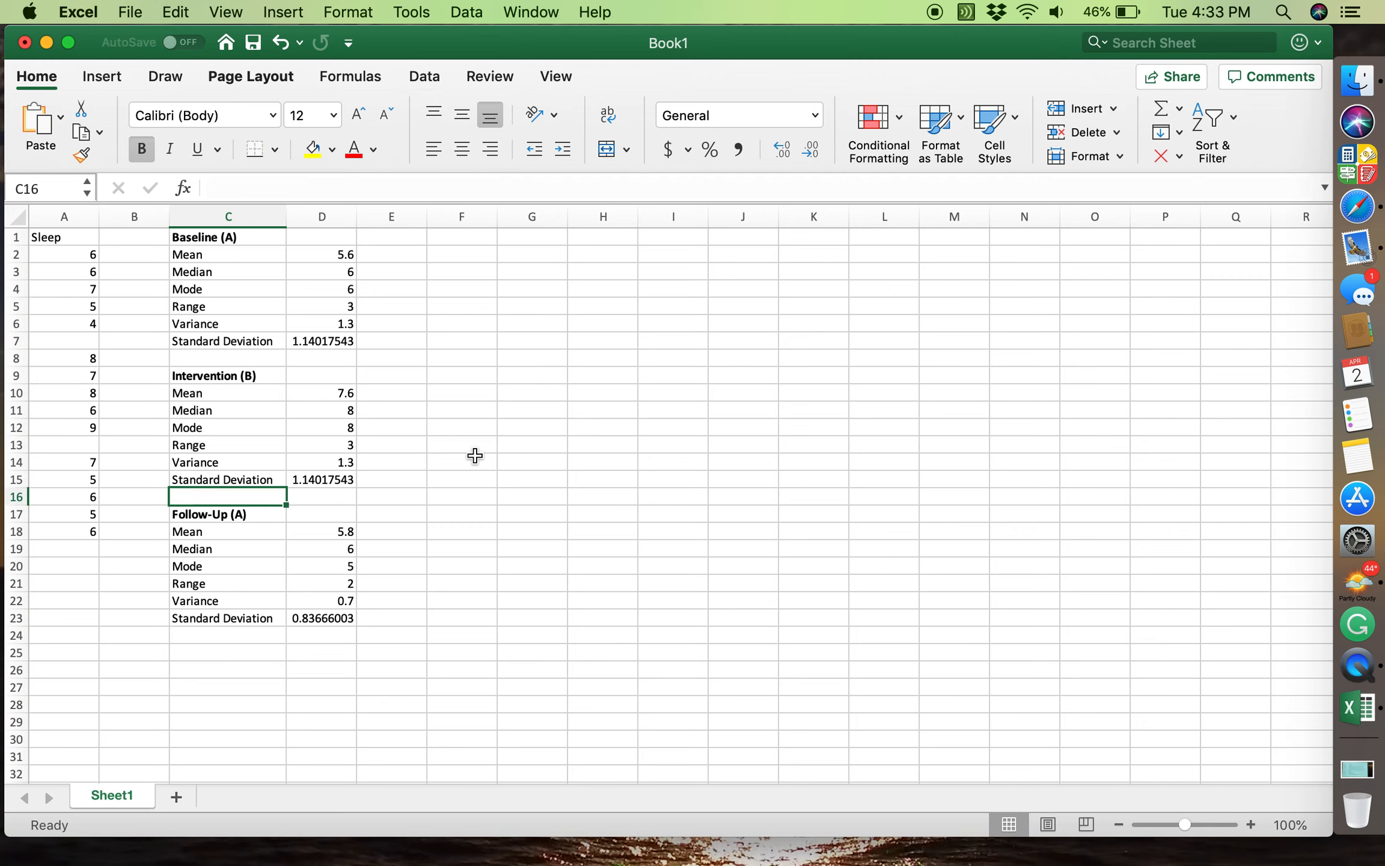
pyautogui.press('Up')
pyautogui.press('Up')
pyautogui.press('Up')
pyautogui.press('Up')
pyautogui.press('Up')
pyautogui.press('Up')
pyautogui.press('Up')
pyautogui.press('Up')
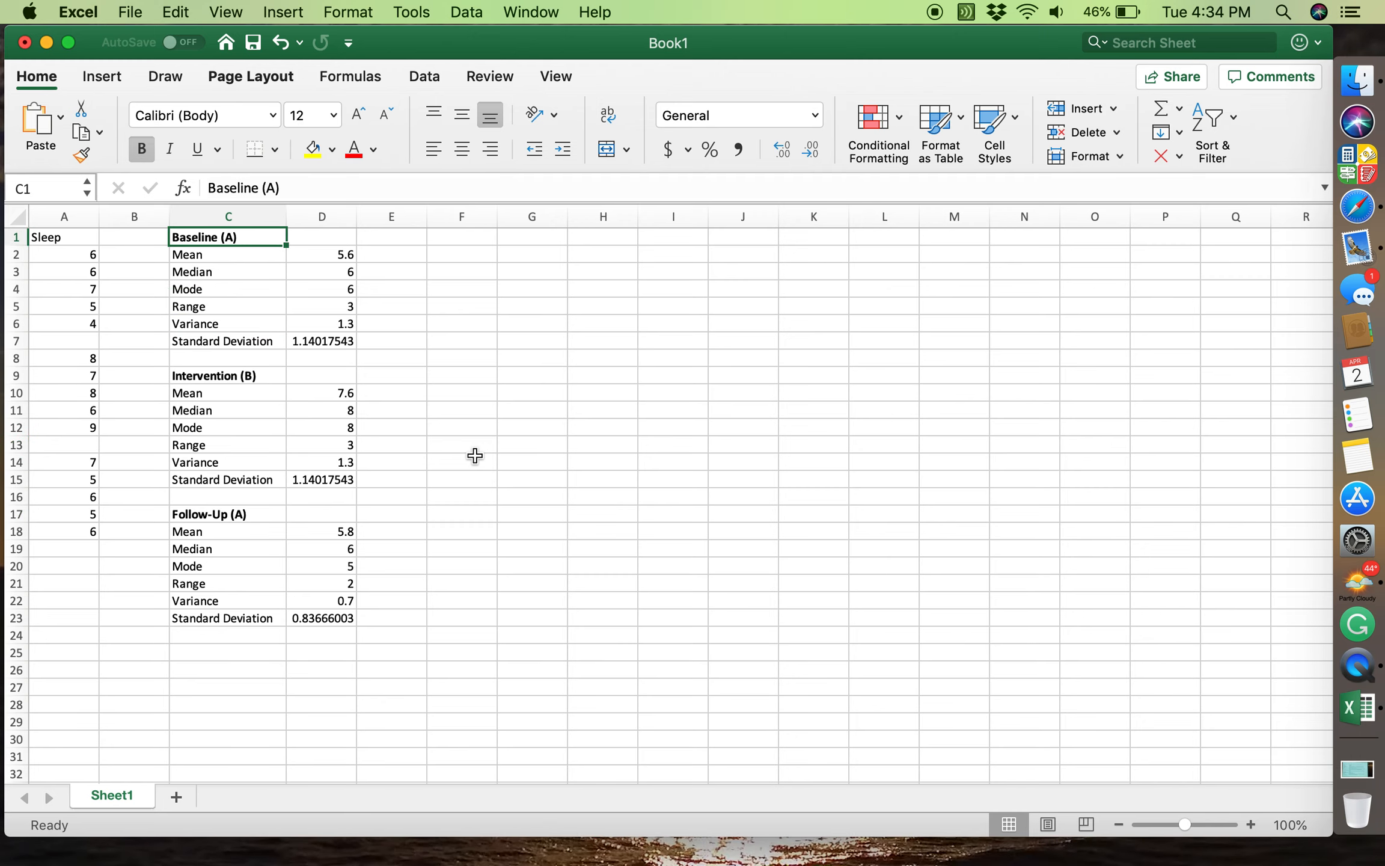
# Compare the Baseline (A) block with the Follow-Up (A) block in columns C and D.
pyautogui.press('Down')
pyautogui.press('Down')
pyautogui.press('Down')
pyautogui.press('Down')
pyautogui.press('Down')
pyautogui.press('Down')
pyautogui.press('Down')
pyautogui.press('Down')
pyautogui.press('Down')
pyautogui.press('Down')
pyautogui.press('Down')
pyautogui.press('Down')
pyautogui.press('Down')
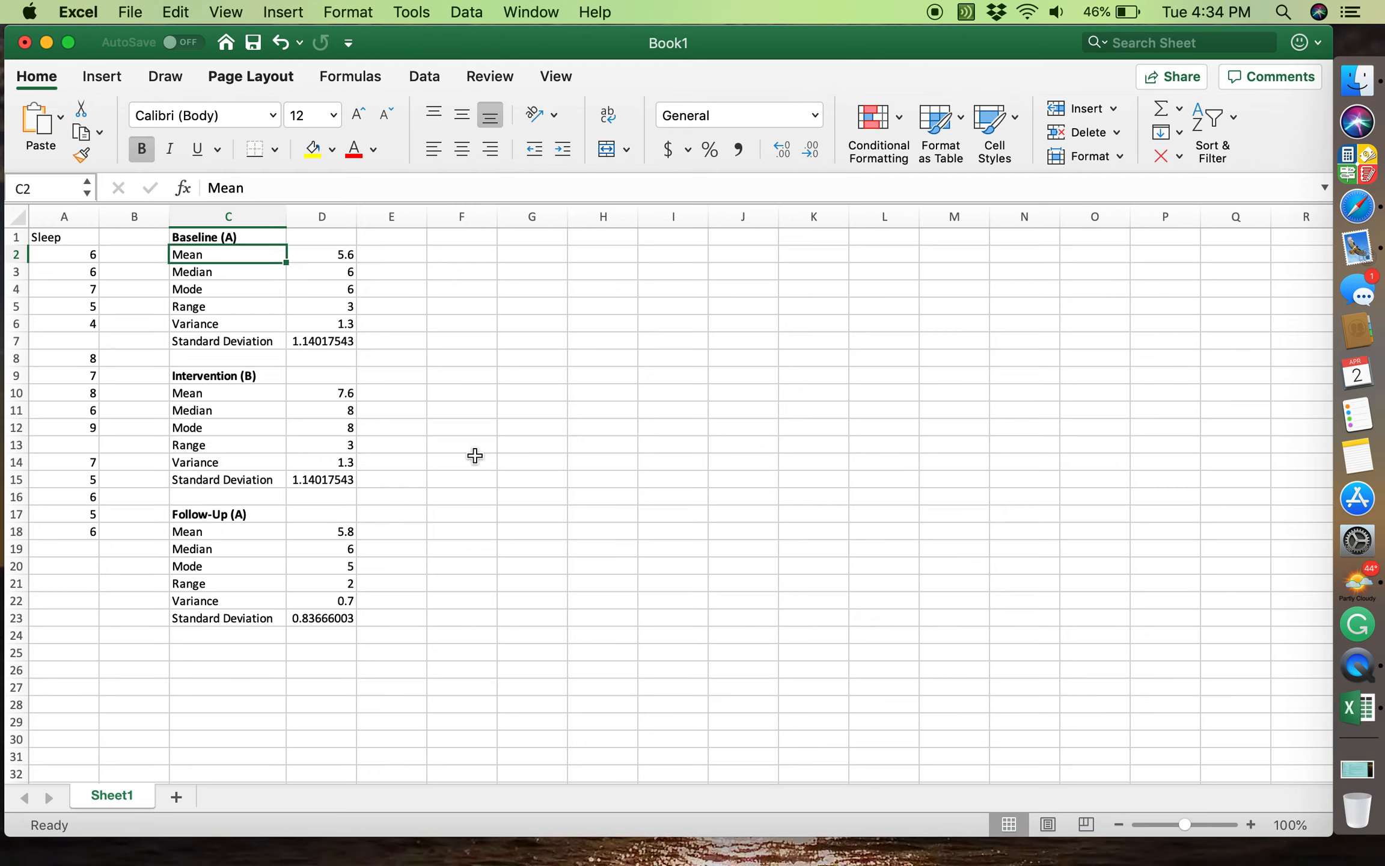
pyautogui.press('Down')
pyautogui.press('Down')
pyautogui.press('Down')
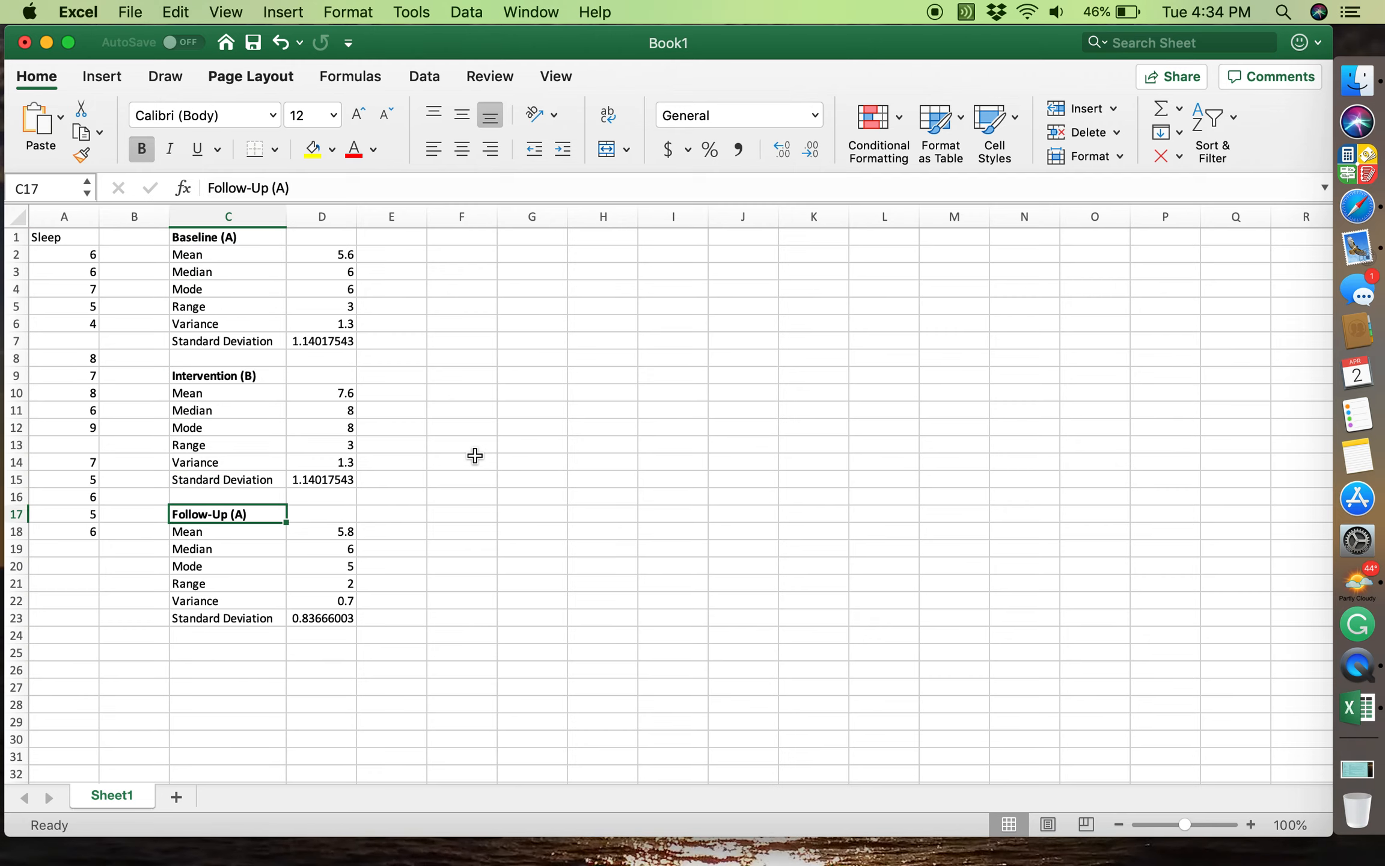
pyautogui.press('Up')
pyautogui.press('Up')
pyautogui.press('Up')
pyautogui.press('Up')
pyautogui.press('Up')
pyautogui.press('Up')
pyautogui.press('Up')
pyautogui.press('Up')
pyautogui.press('Up')
pyautogui.press('Up')
pyautogui.press('Up')
pyautogui.press('Up')
pyautogui.press('Up')
pyautogui.press('Up')
pyautogui.press('Up')
pyautogui.press('Up')
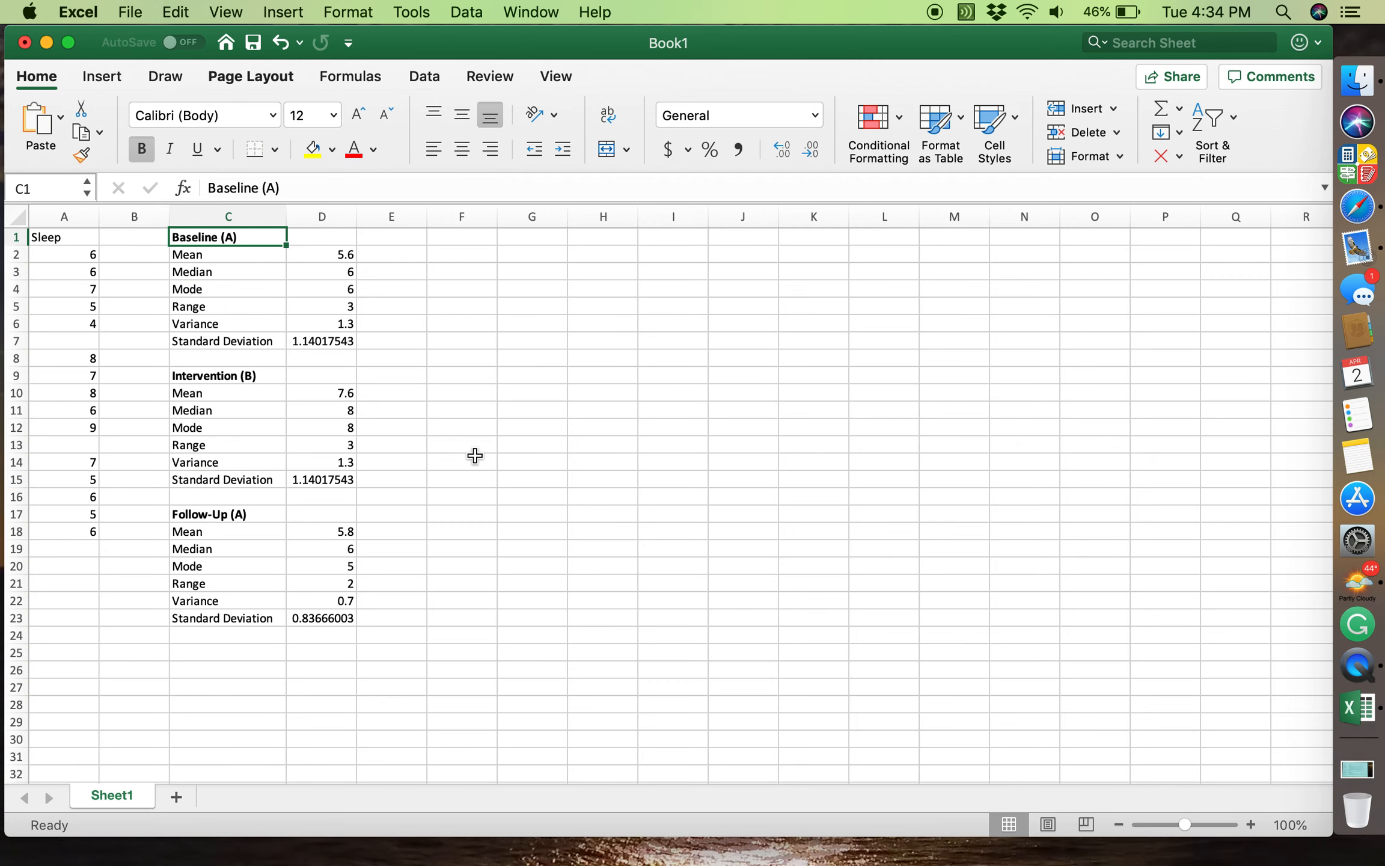
pyautogui.press('Down')
pyautogui.press('Down')
pyautogui.press('Down')
pyautogui.press('Down')
pyautogui.press('Down')
pyautogui.press('Down')
pyautogui.press('Down')
pyautogui.press('Down')
pyautogui.press('Down')
pyautogui.press('Down')
pyautogui.press('Down')
pyautogui.press('Down')
pyautogui.press('Down')
pyautogui.press('Down')
pyautogui.press('Down')
pyautogui.press('Down')
pyautogui.press('Down')
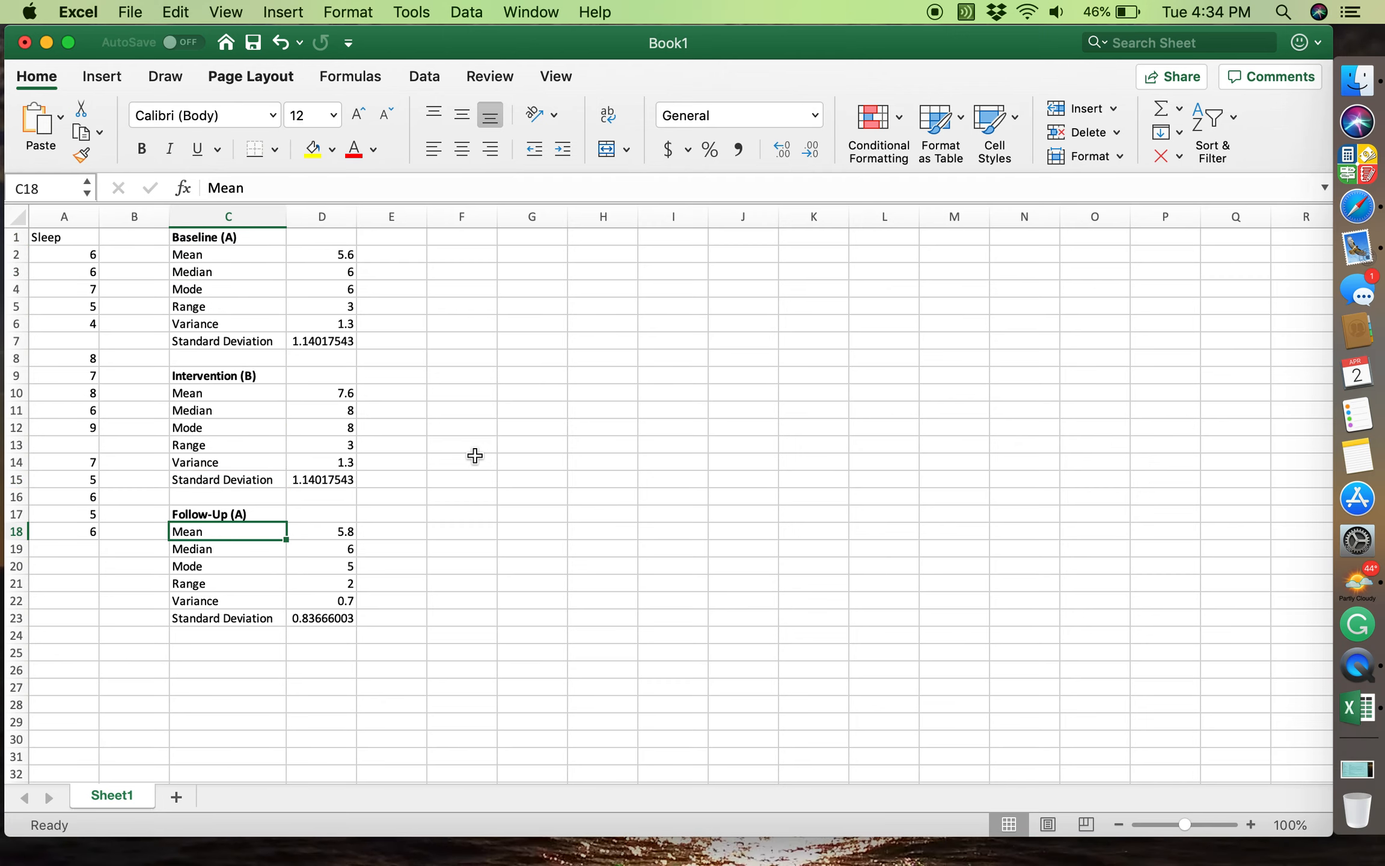
pyautogui.press('Up')
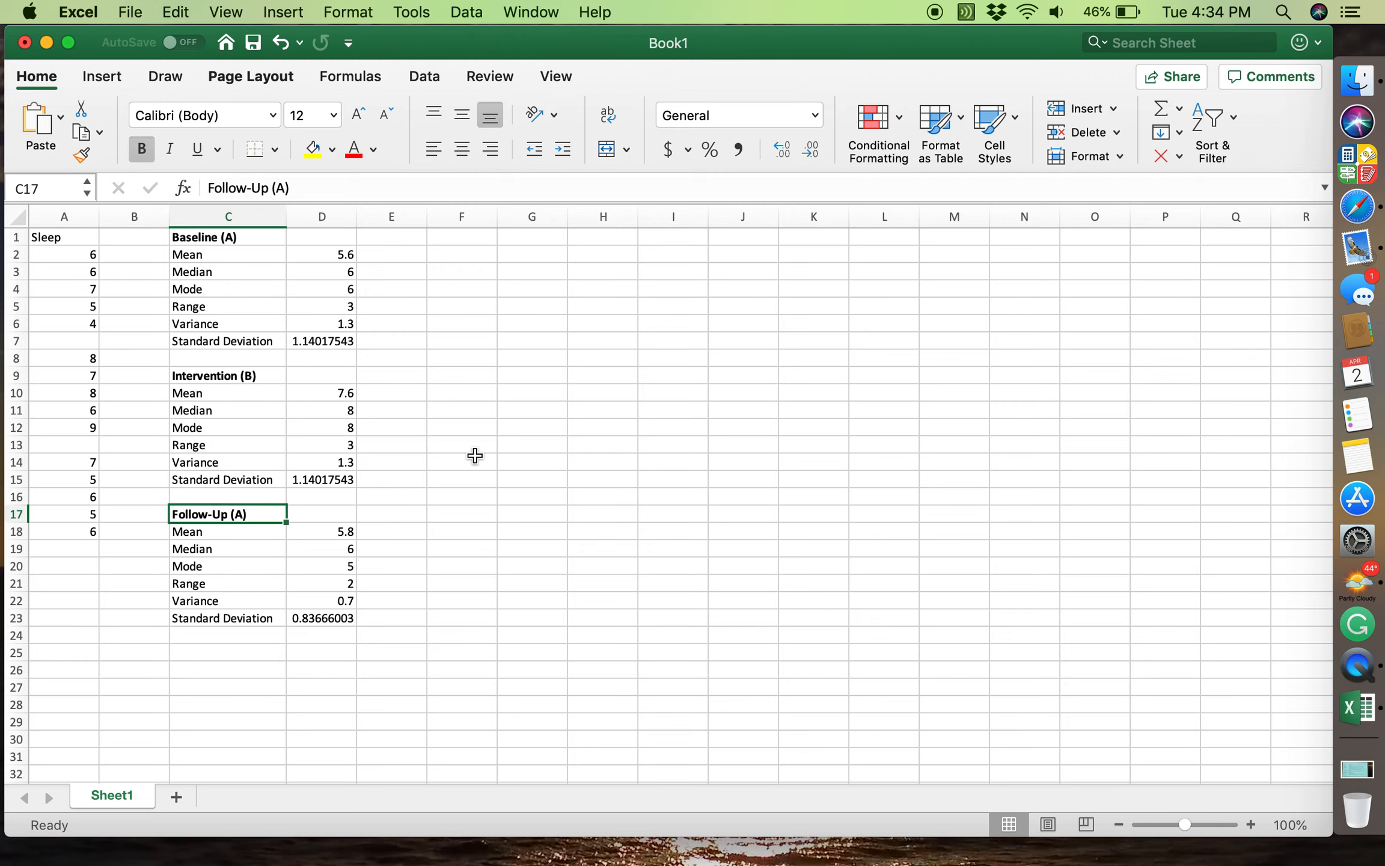
pyautogui.press('Down')
pyautogui.press('Up')
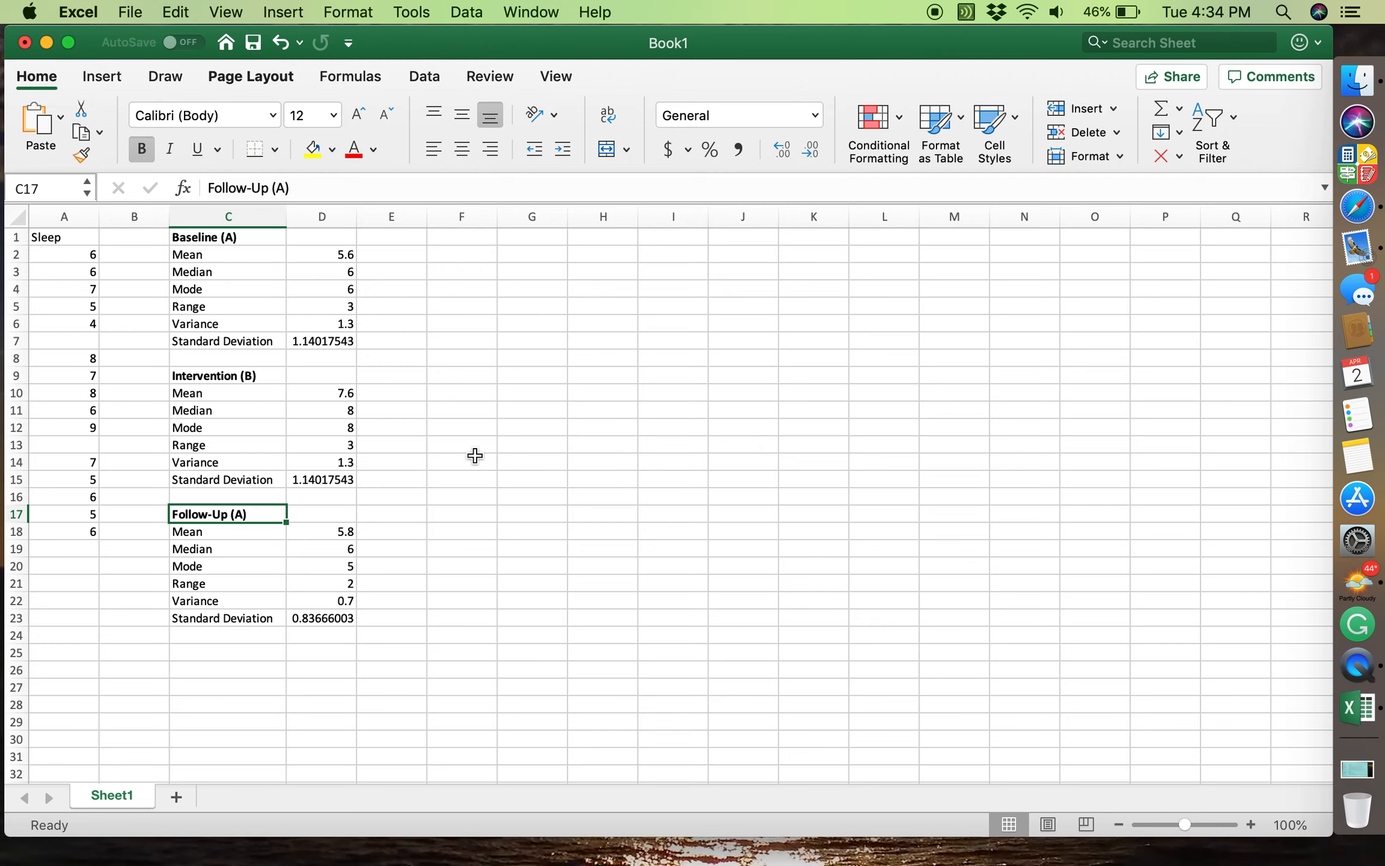
# Go back through the Intervention (B) block to the Baseline (A) heading to compare the phases in reverse order.
pyautogui.press('Up')
pyautogui.press('Up')
pyautogui.press('Up')
pyautogui.press('Up')
pyautogui.press('Up')
pyautogui.press('Up')
pyautogui.press('Up')
pyautogui.press('Up')
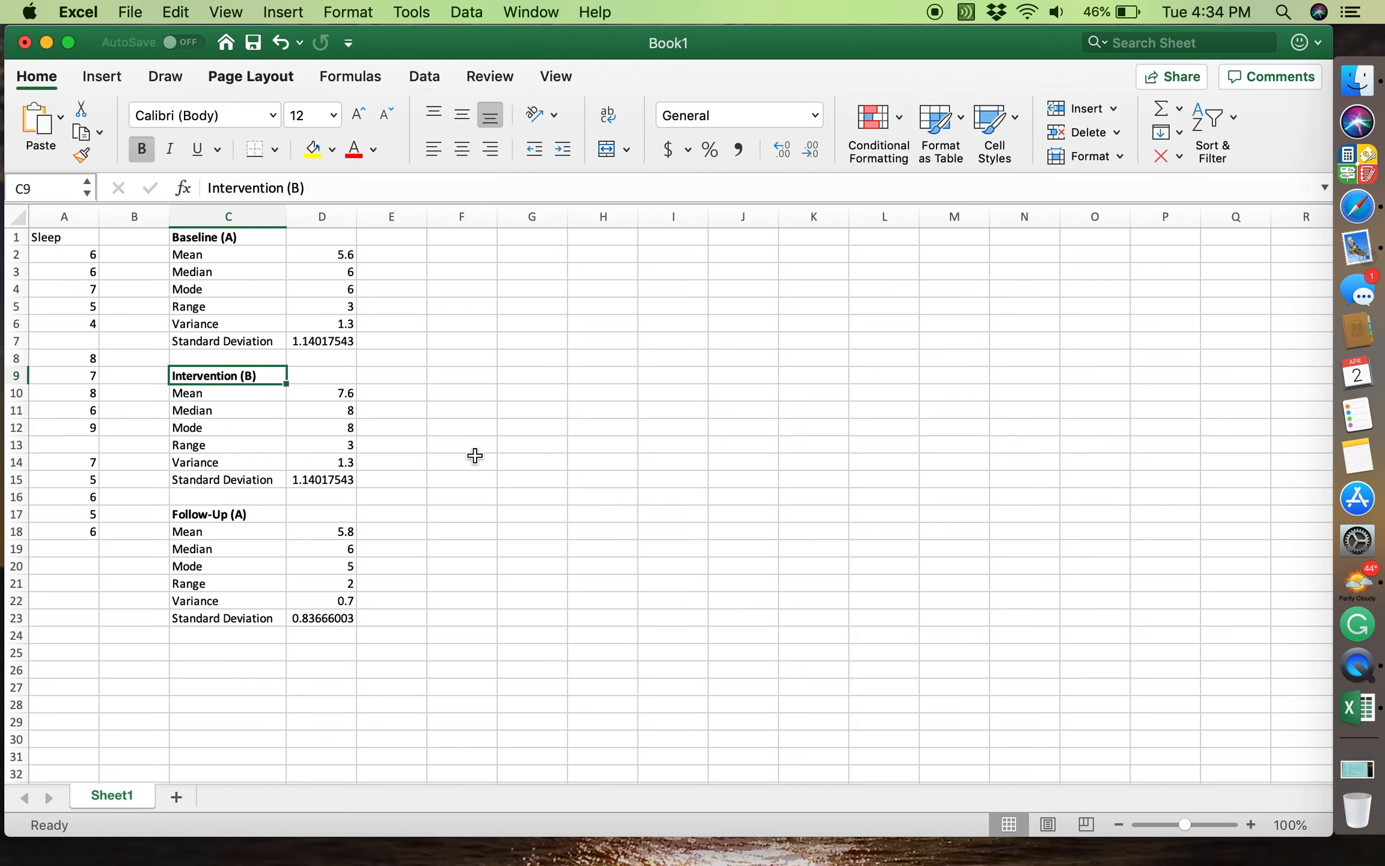
pyautogui.press('Up')
pyautogui.press('Up')
pyautogui.press('Up')
pyautogui.press('Up')
pyautogui.press('Up')
pyautogui.press('Up')
pyautogui.press('Up')
pyautogui.press('Up')
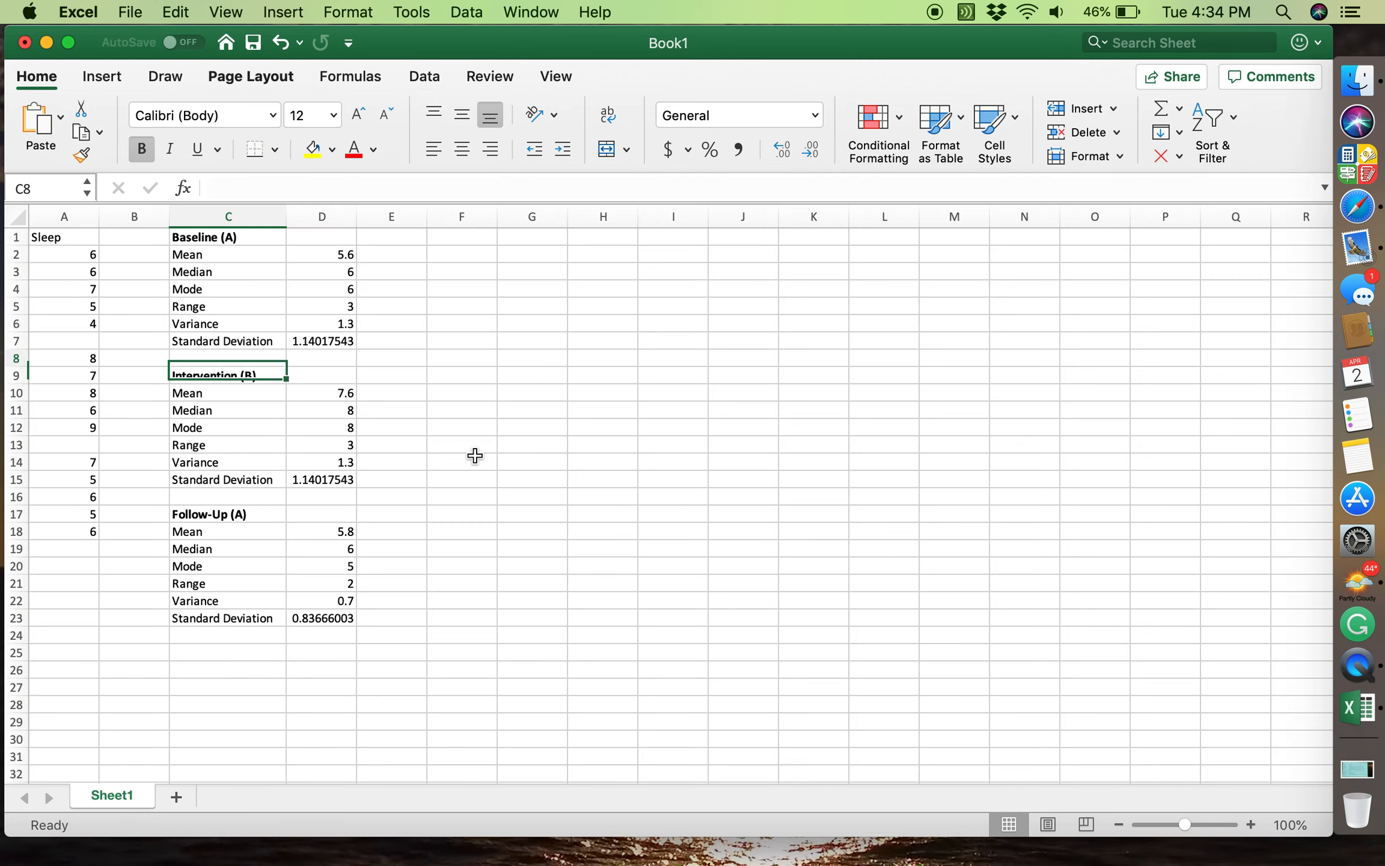
pyautogui.press('Left')
pyautogui.press('Left')
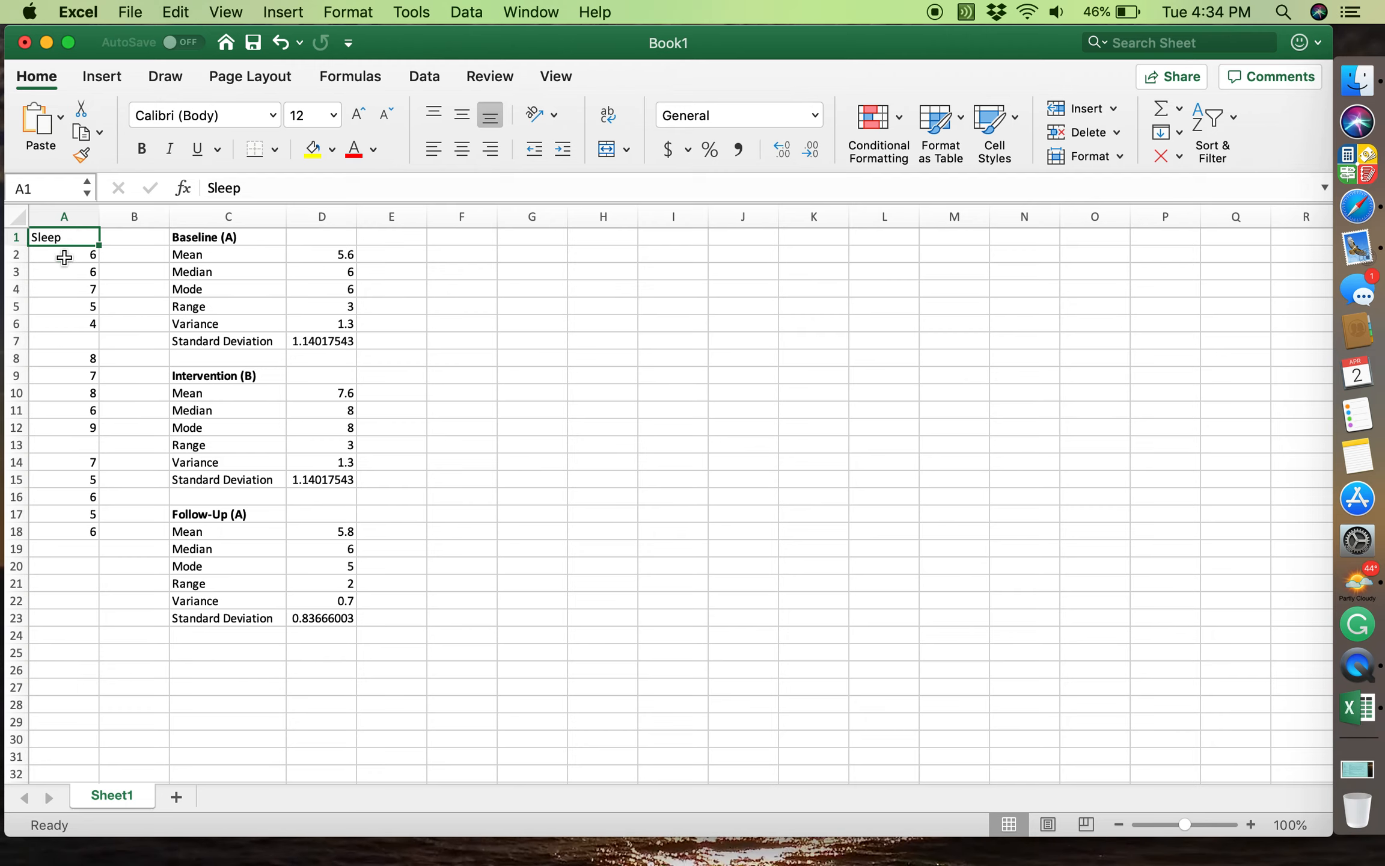
pyautogui.moveTo(76, 237); pyautogui.dragTo(82, 532)
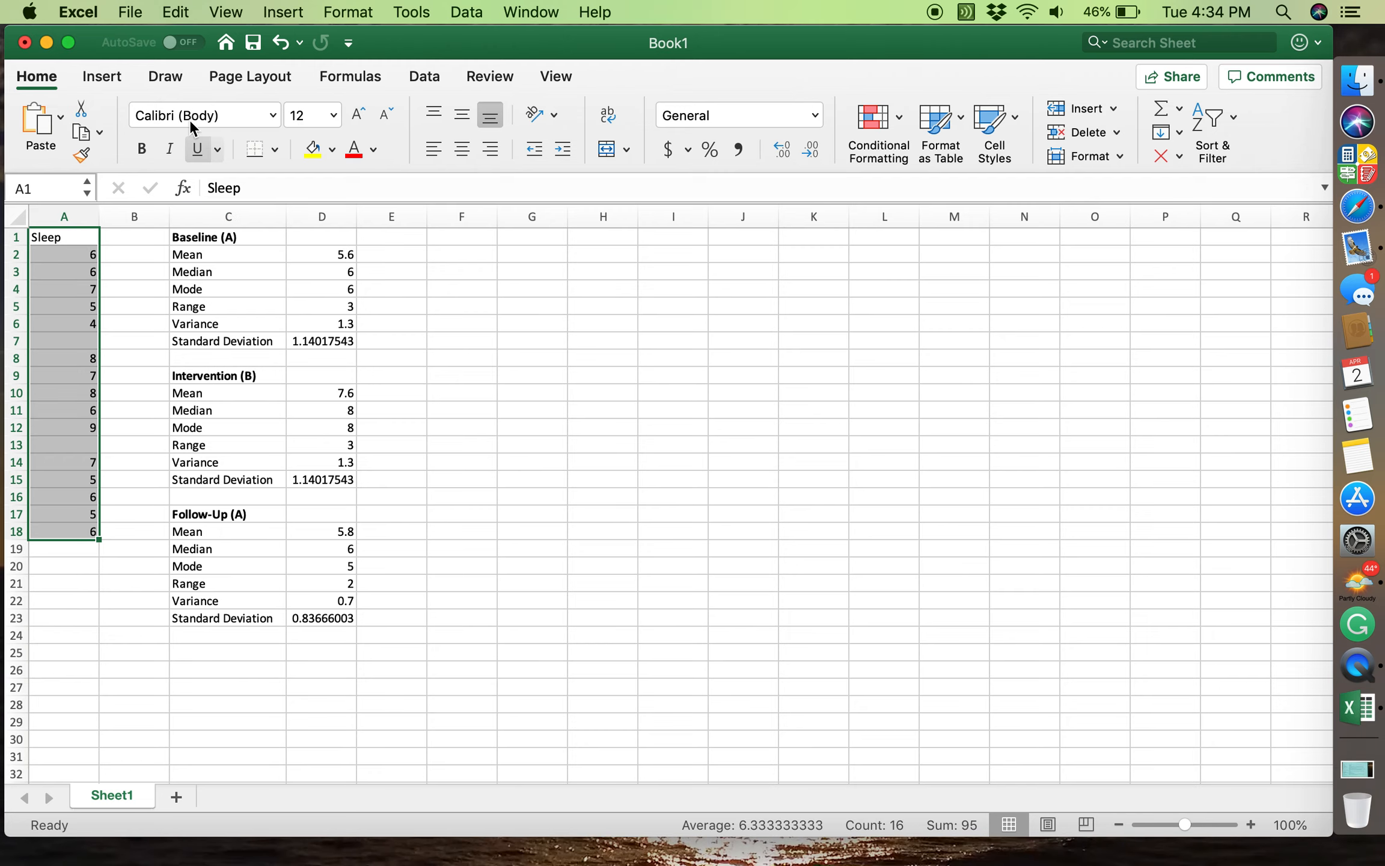
pyautogui.click(118, 82)
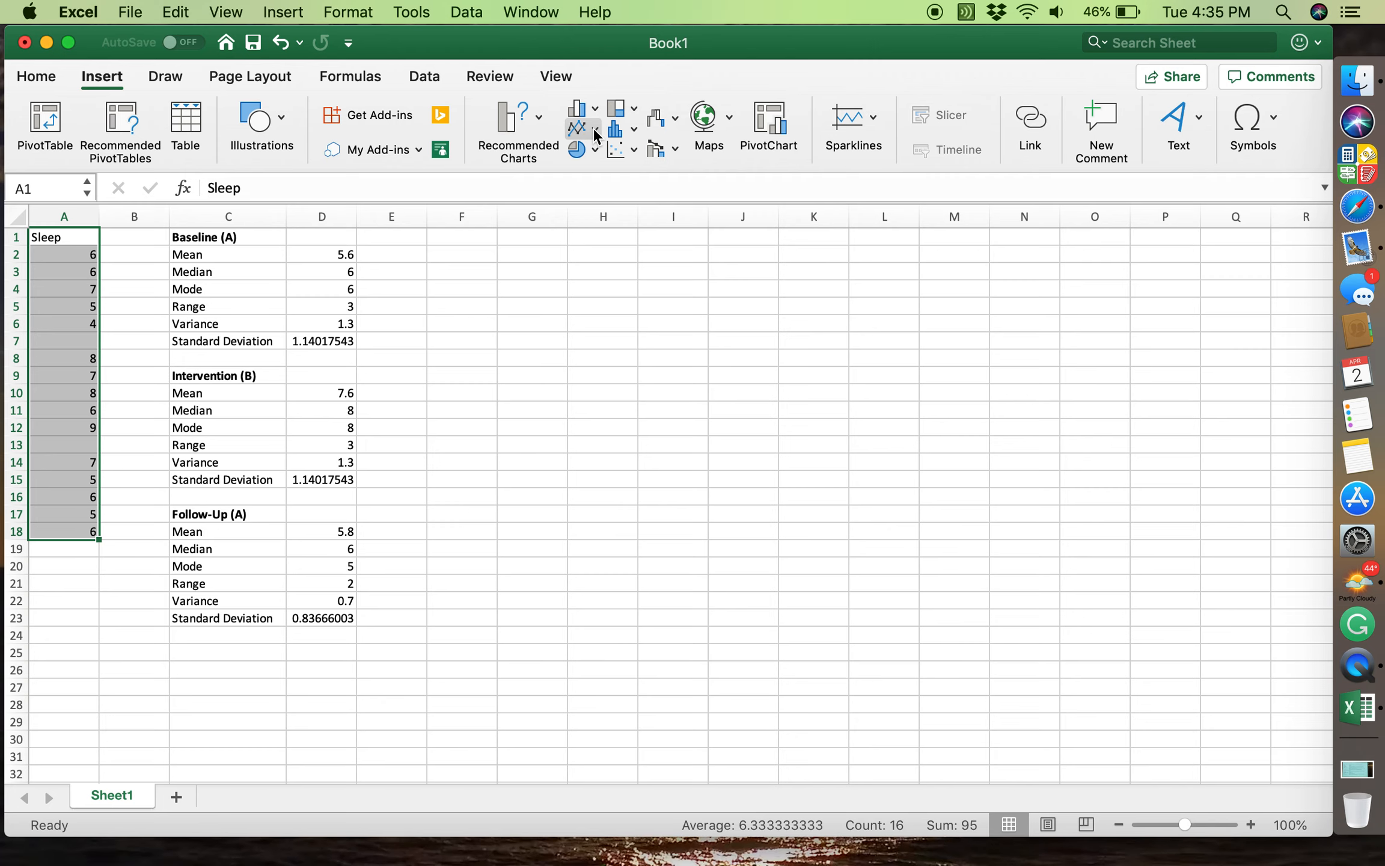
pyautogui.click(45, 81)
pyautogui.click(82, 237)
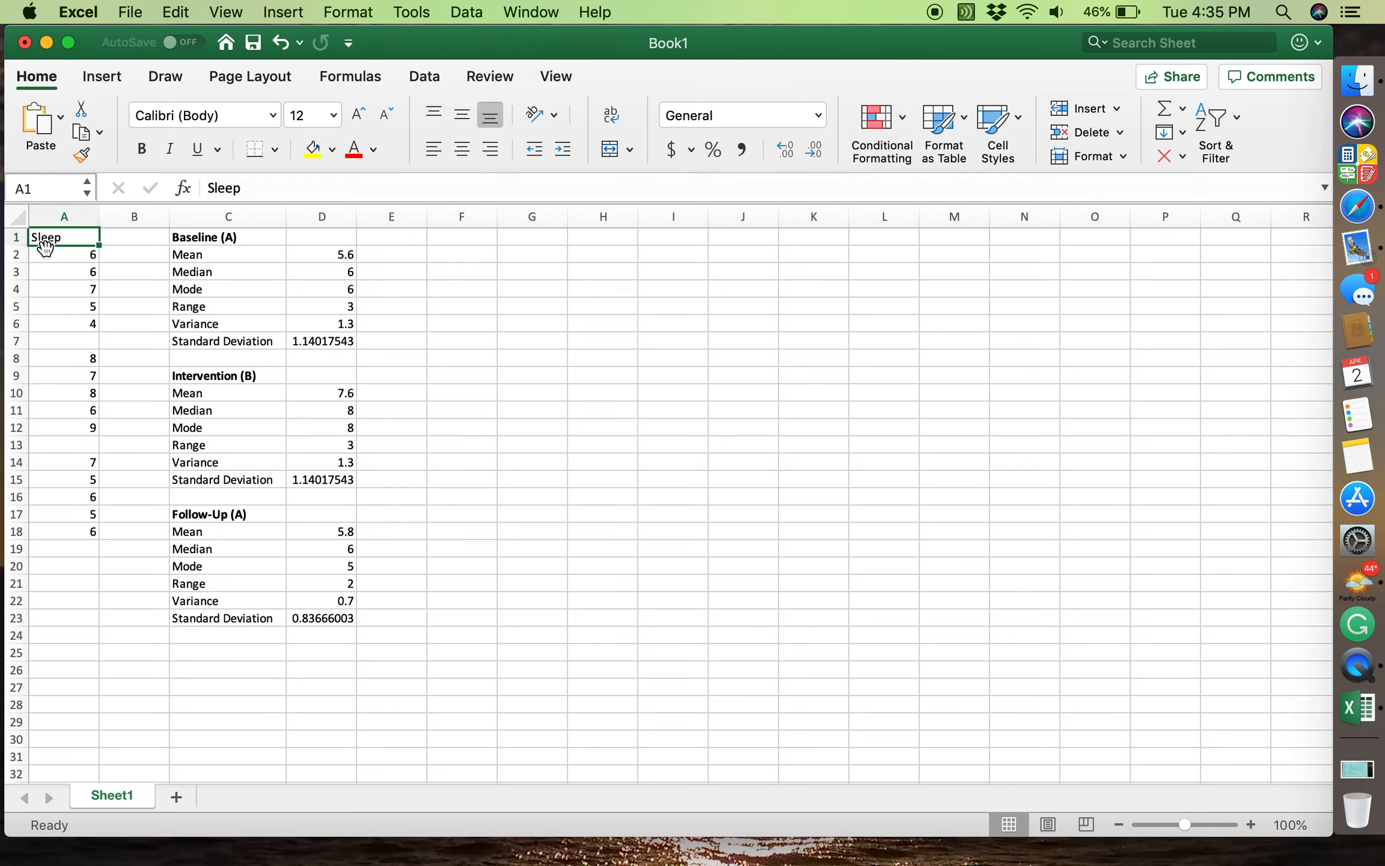
# Insert a basic 2-D line chart from the Sleep data in A1:A18.
pyautogui.click(80, 235)
pyautogui.moveTo(80, 235); pyautogui.dragTo(84, 530)
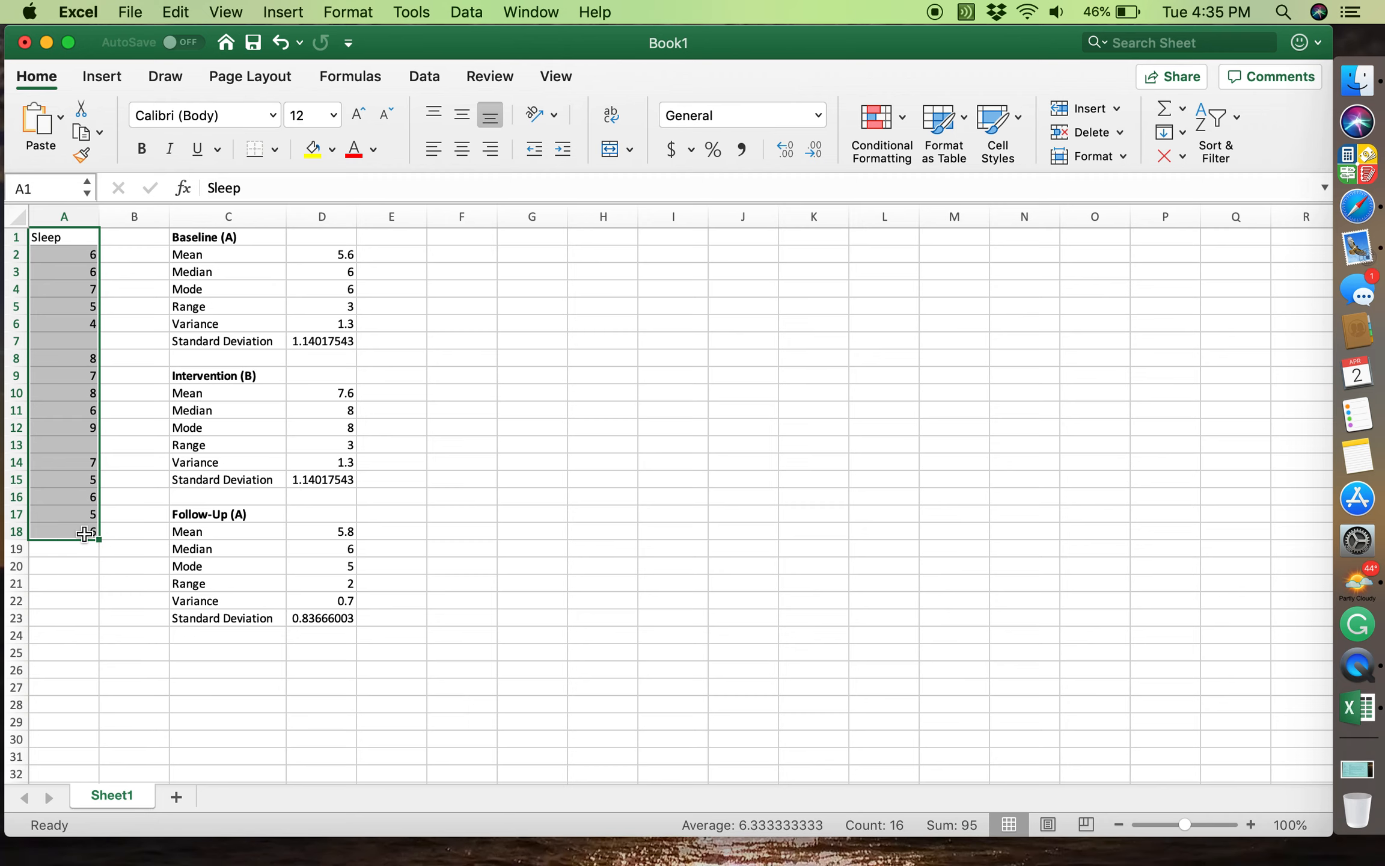
pyautogui.click(114, 80)
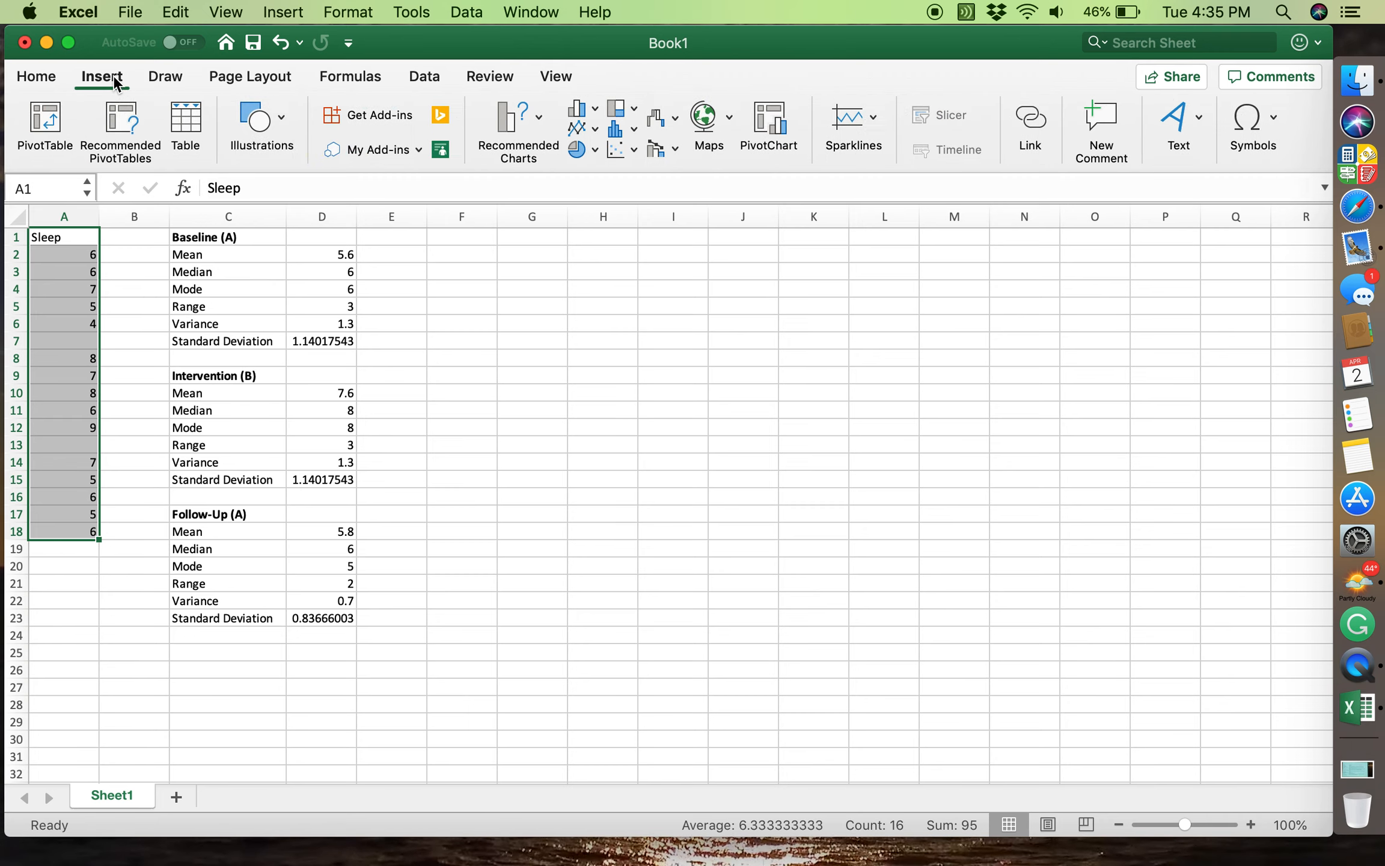
pyautogui.click(582, 127)
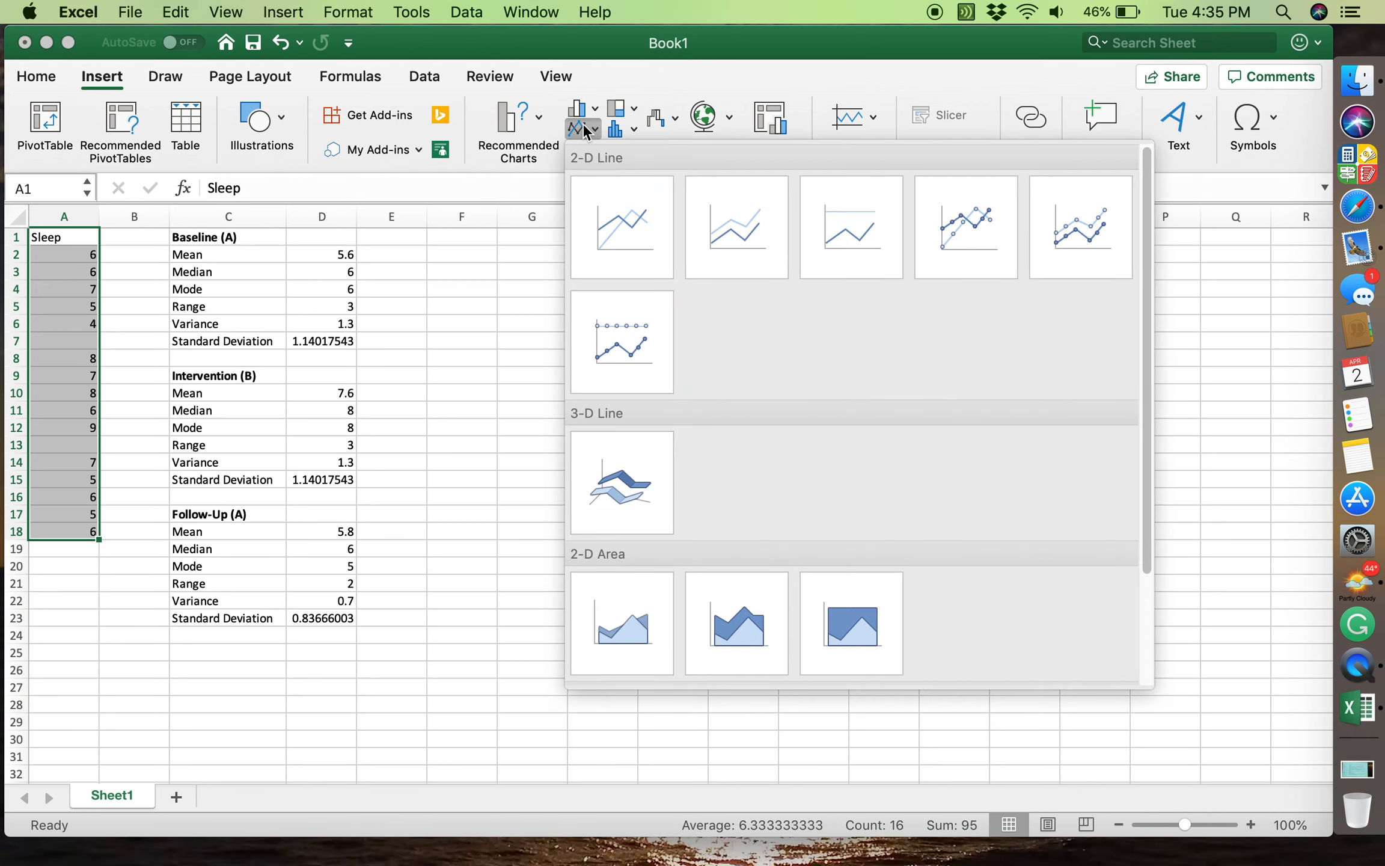
pyautogui.click(621, 235)
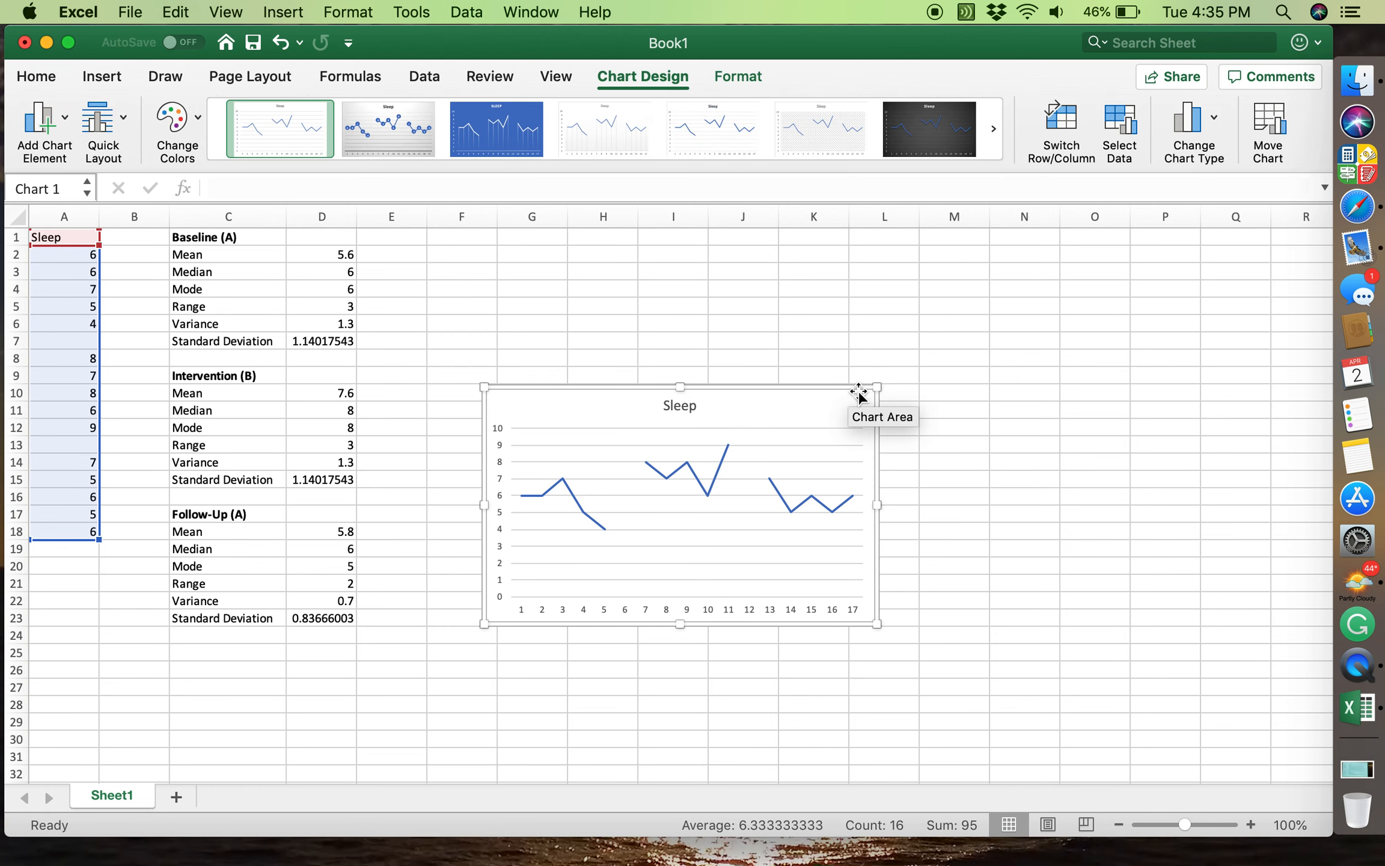
# Enlarge the Sleep chart to span from about column E to column N and rows 2 to 27.
pyautogui.moveTo(876, 385); pyautogui.dragTo(999, 243)
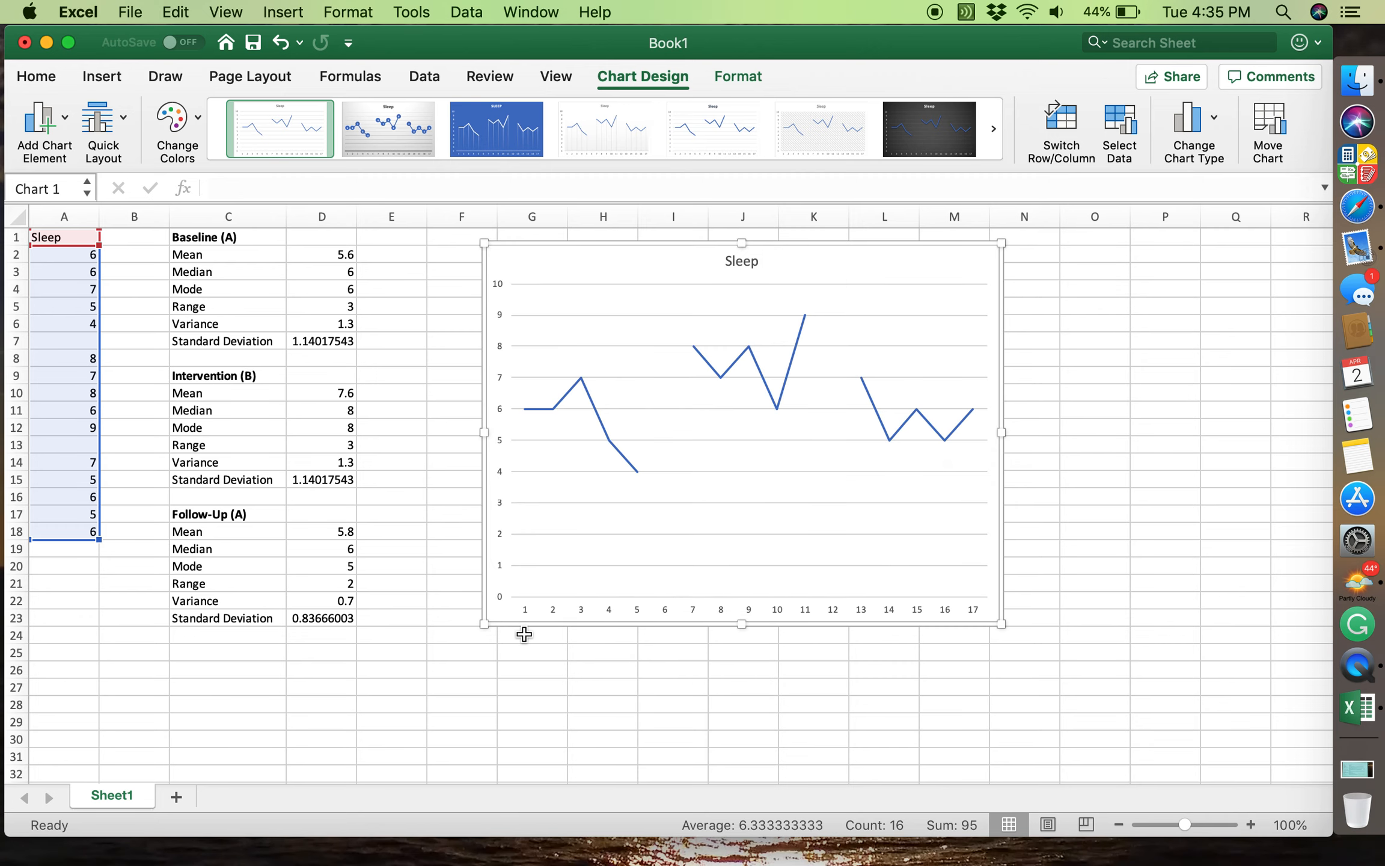
pyautogui.moveTo(486, 627); pyautogui.dragTo(406, 676)
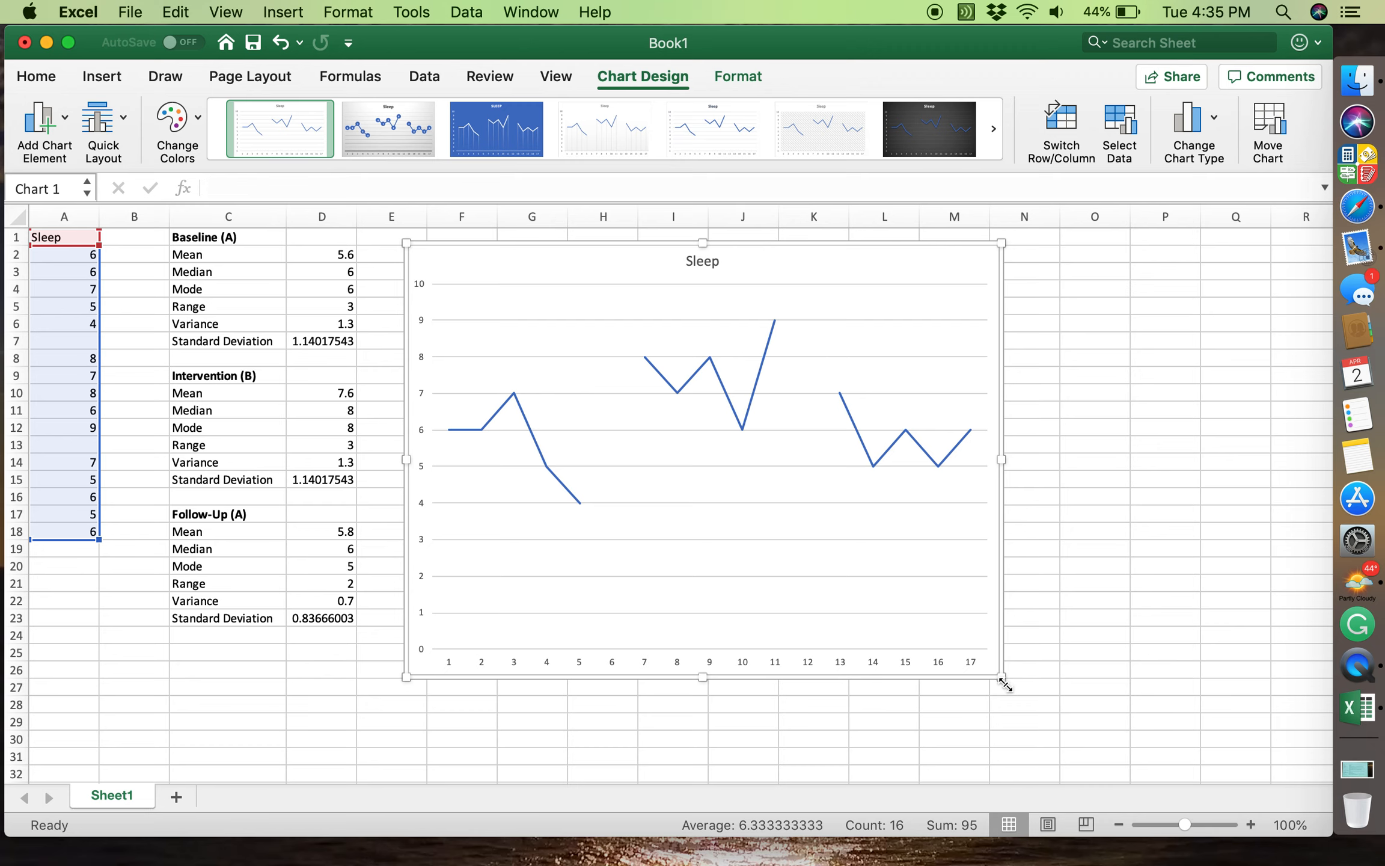
pyautogui.moveTo(999, 675); pyautogui.dragTo(1064, 700)
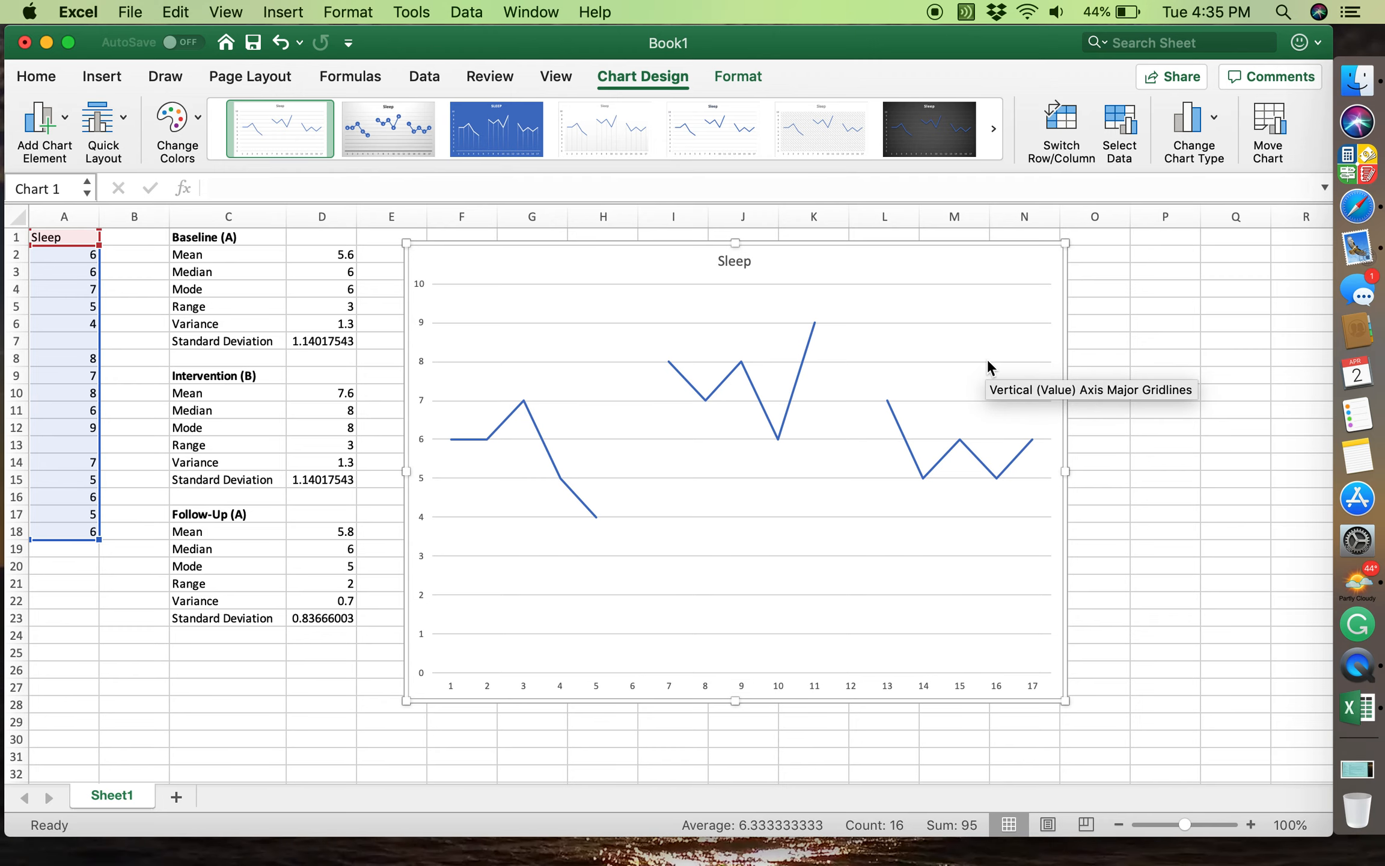
# Delete the horizontal major gridlines from the Sleep chart.
pyautogui.click(965, 325)
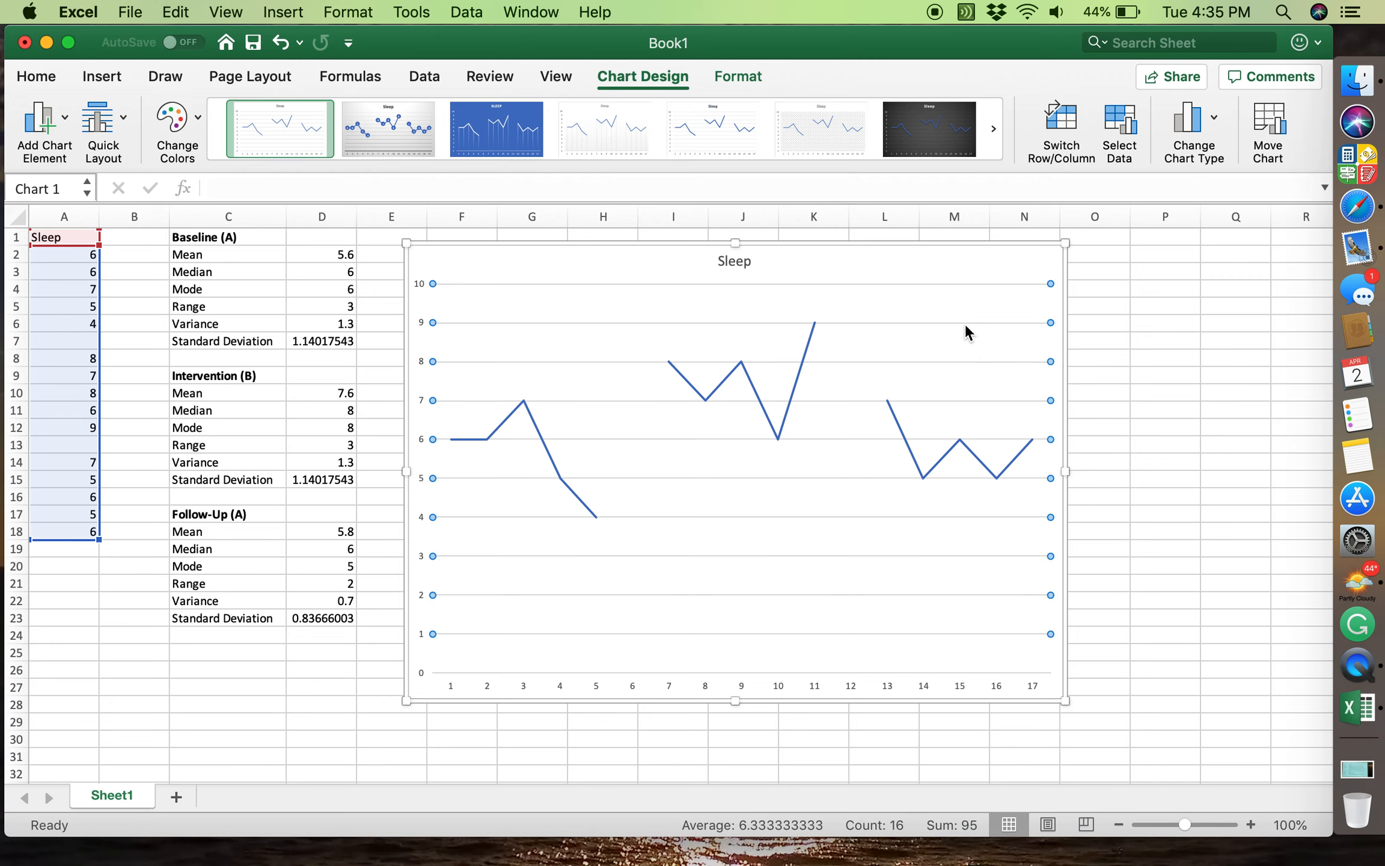
pyautogui.click(958, 303)
pyautogui.click(978, 272)
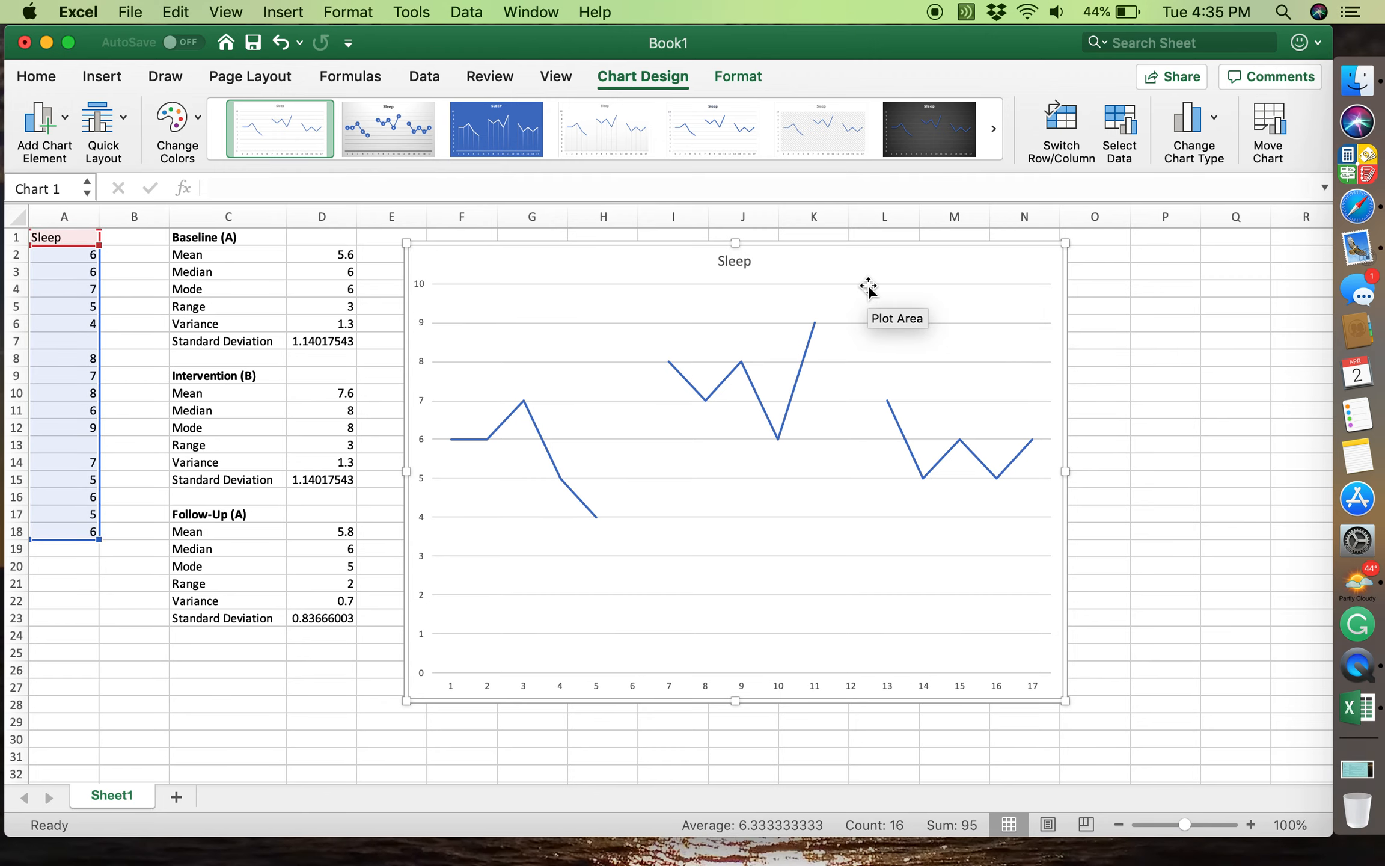
pyautogui.click(987, 322)
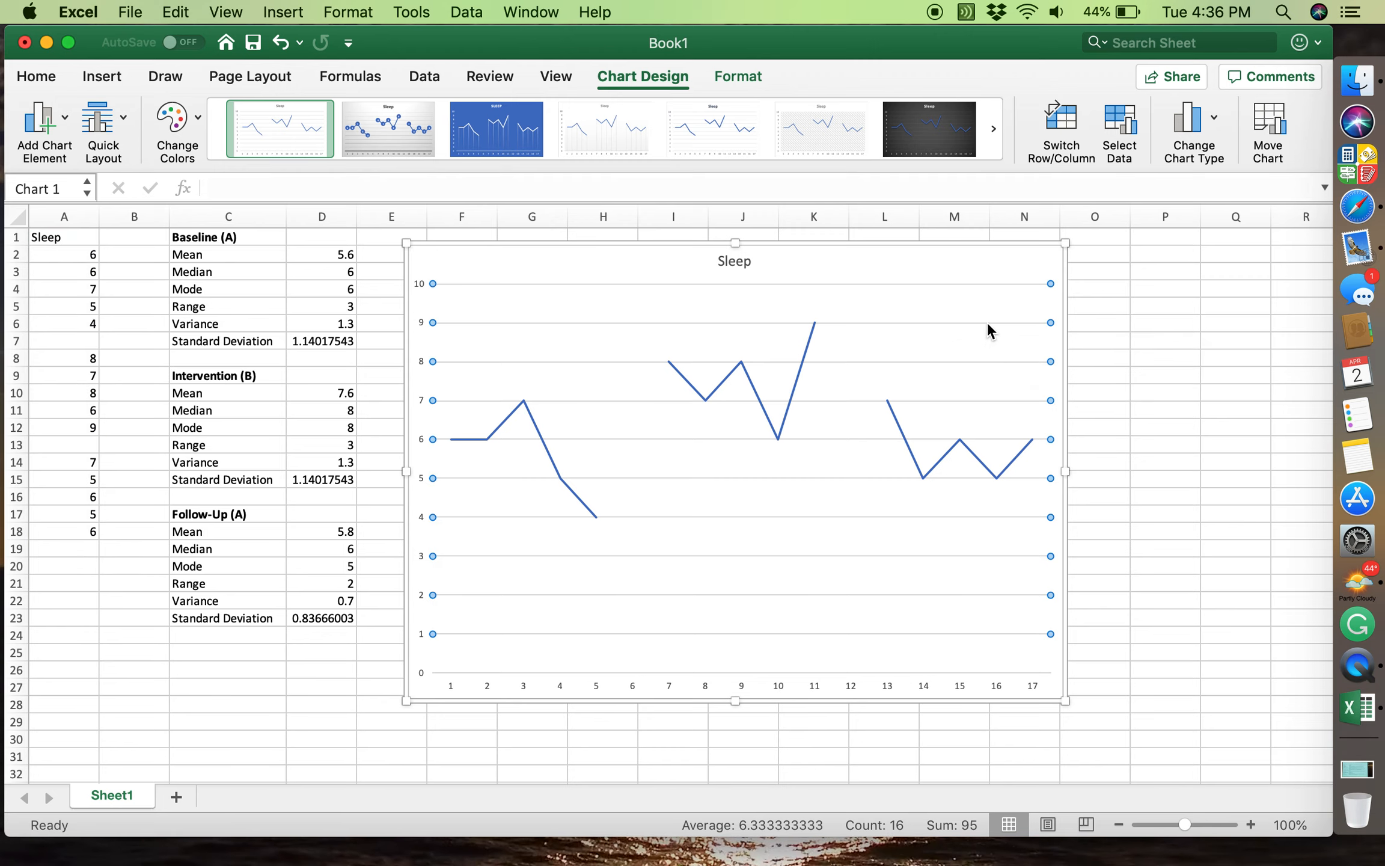
pyautogui.press('Delete')
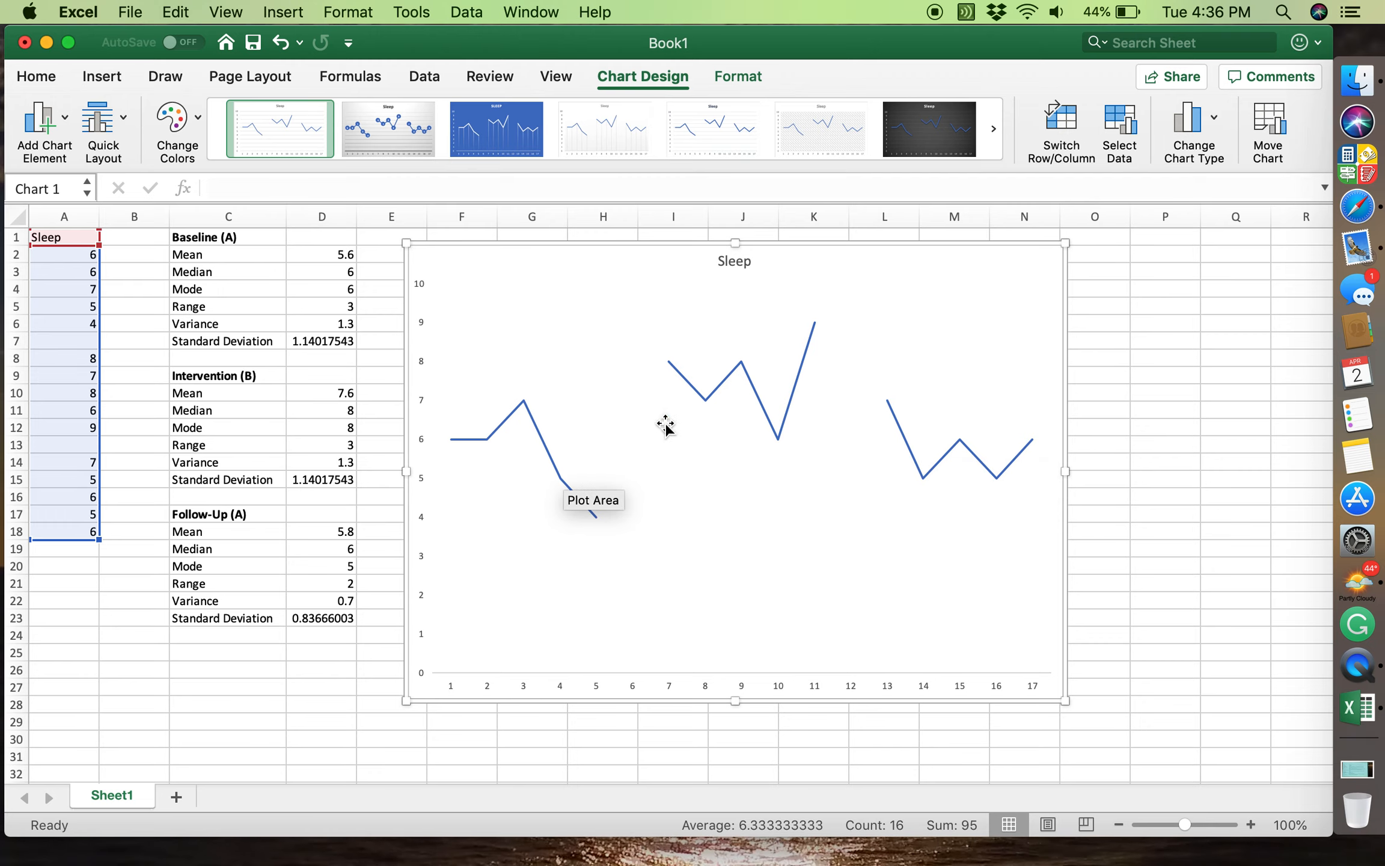
# Add data labels to the Sleep line series and deselect the series.
pyautogui.moveTo(755, 399)
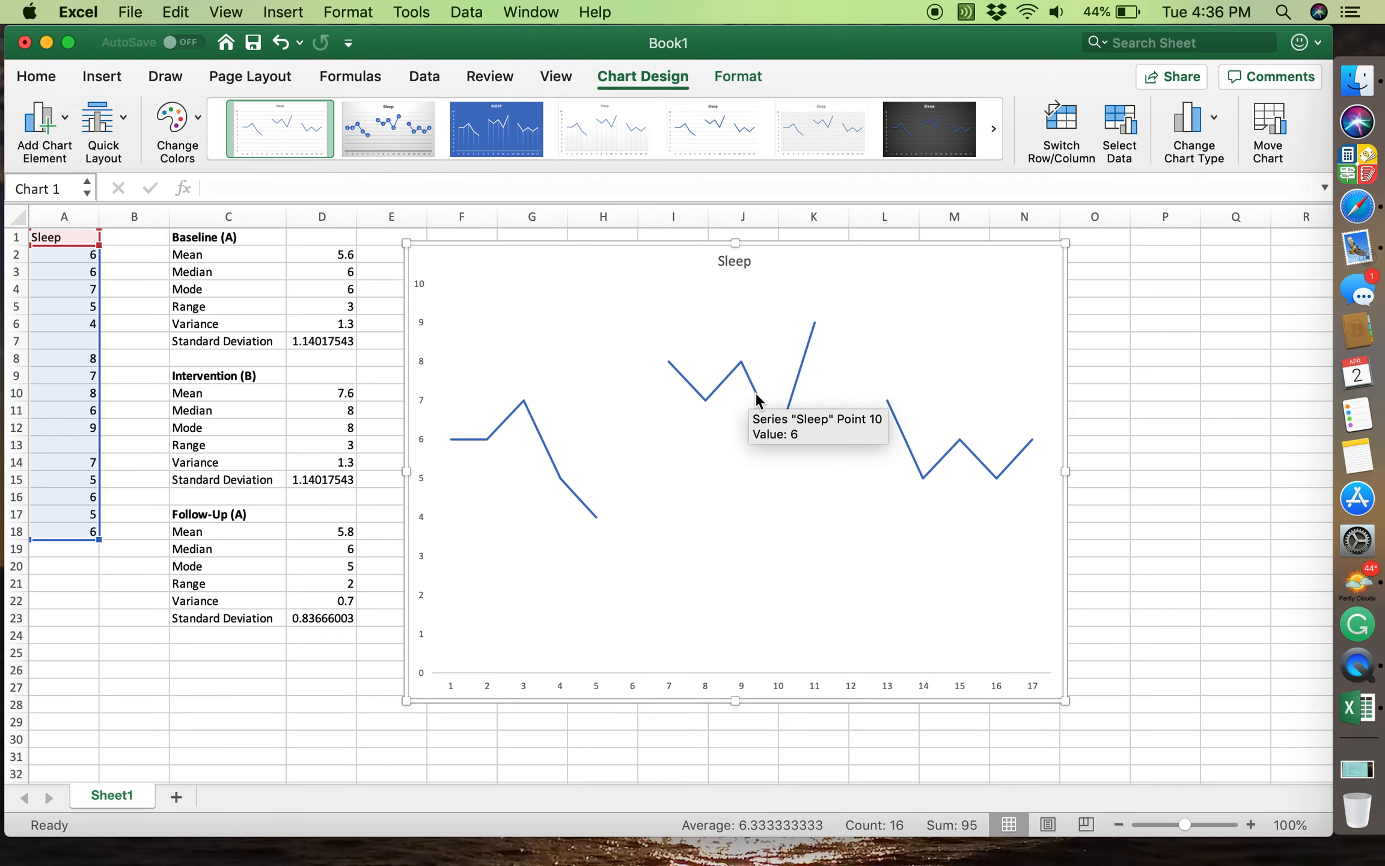
pyautogui.rightClick(755, 394)
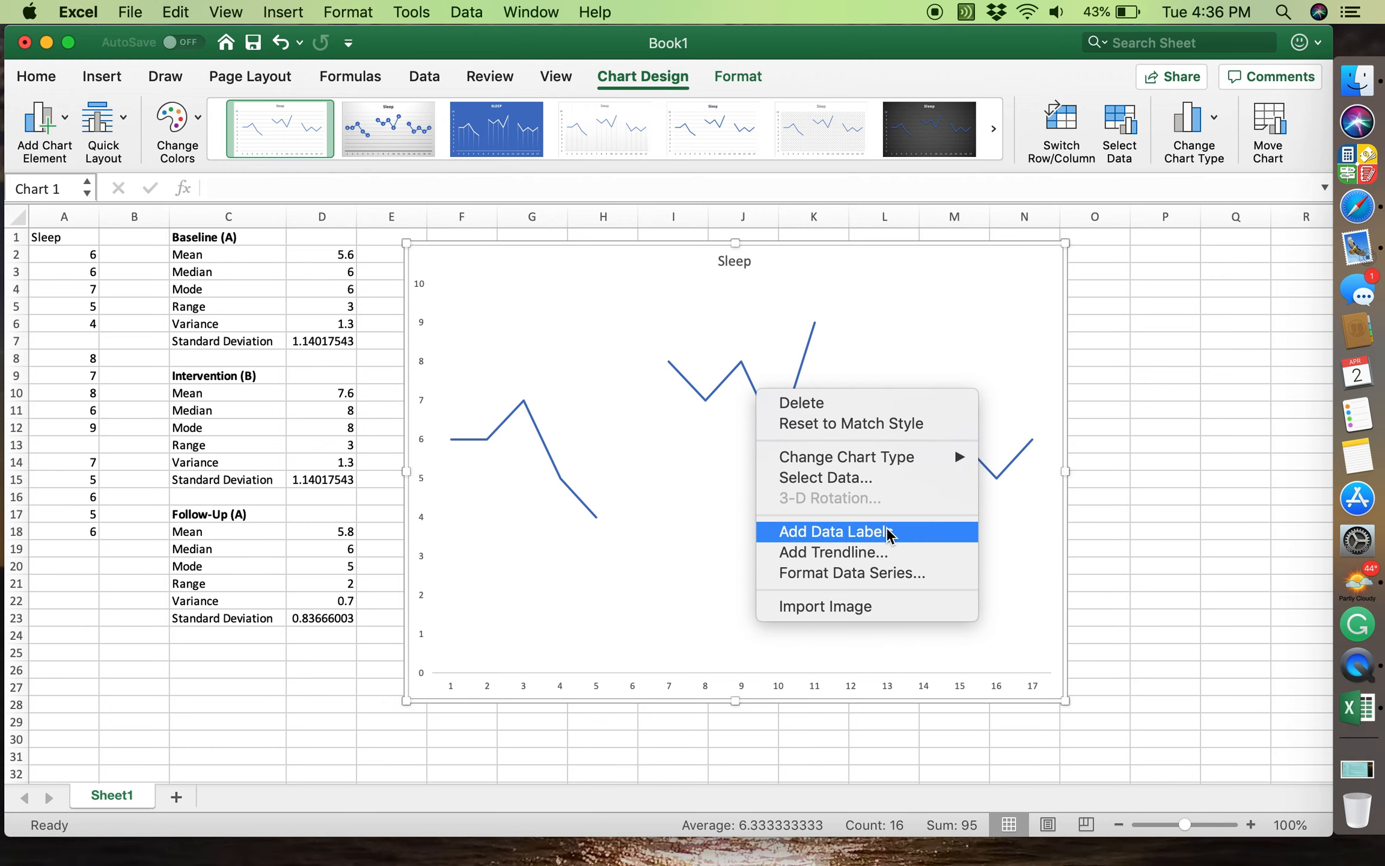
pyautogui.click(732, 359)
pyautogui.click(742, 479)
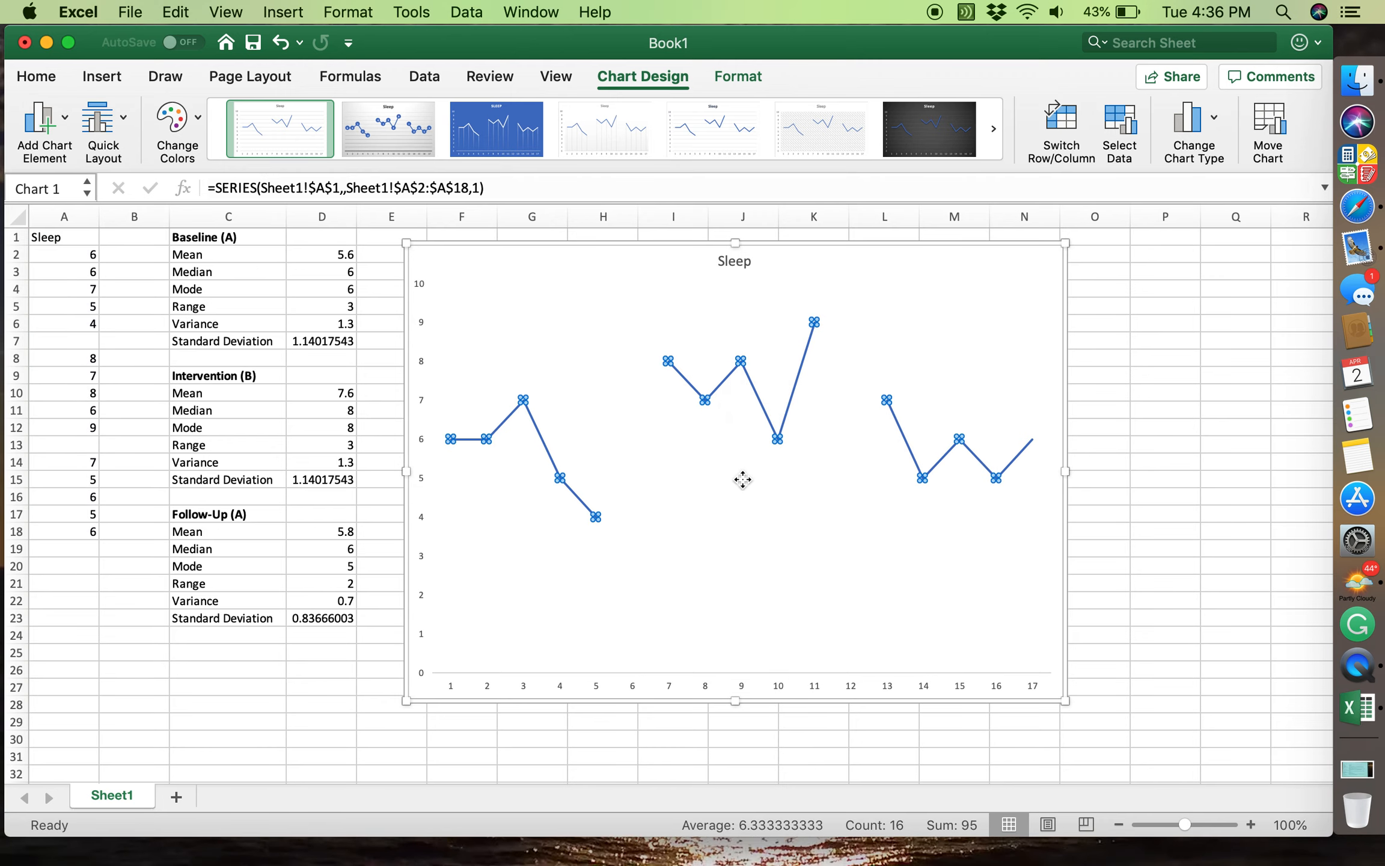
pyautogui.rightClick(755, 393)
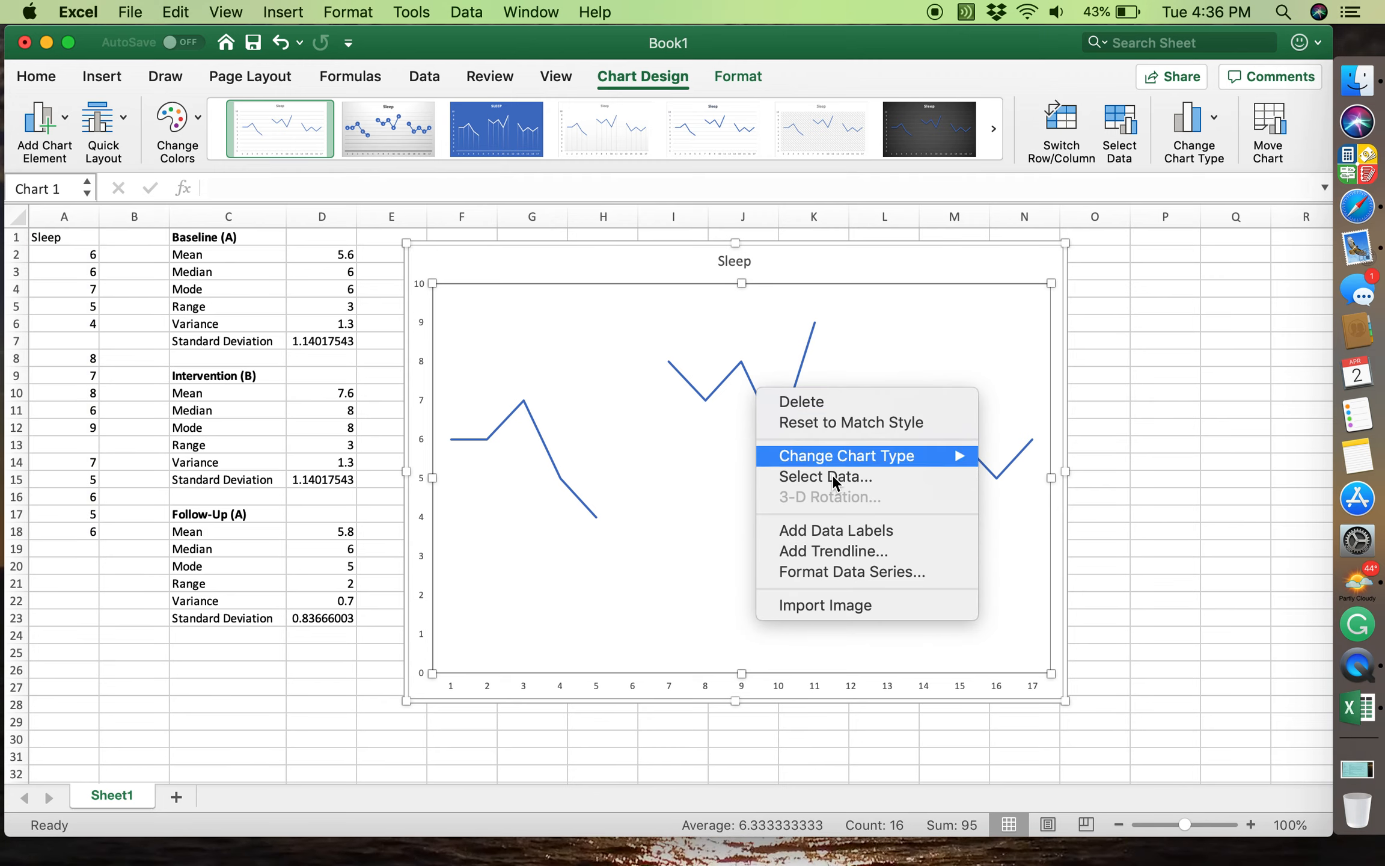
pyautogui.click(876, 531)
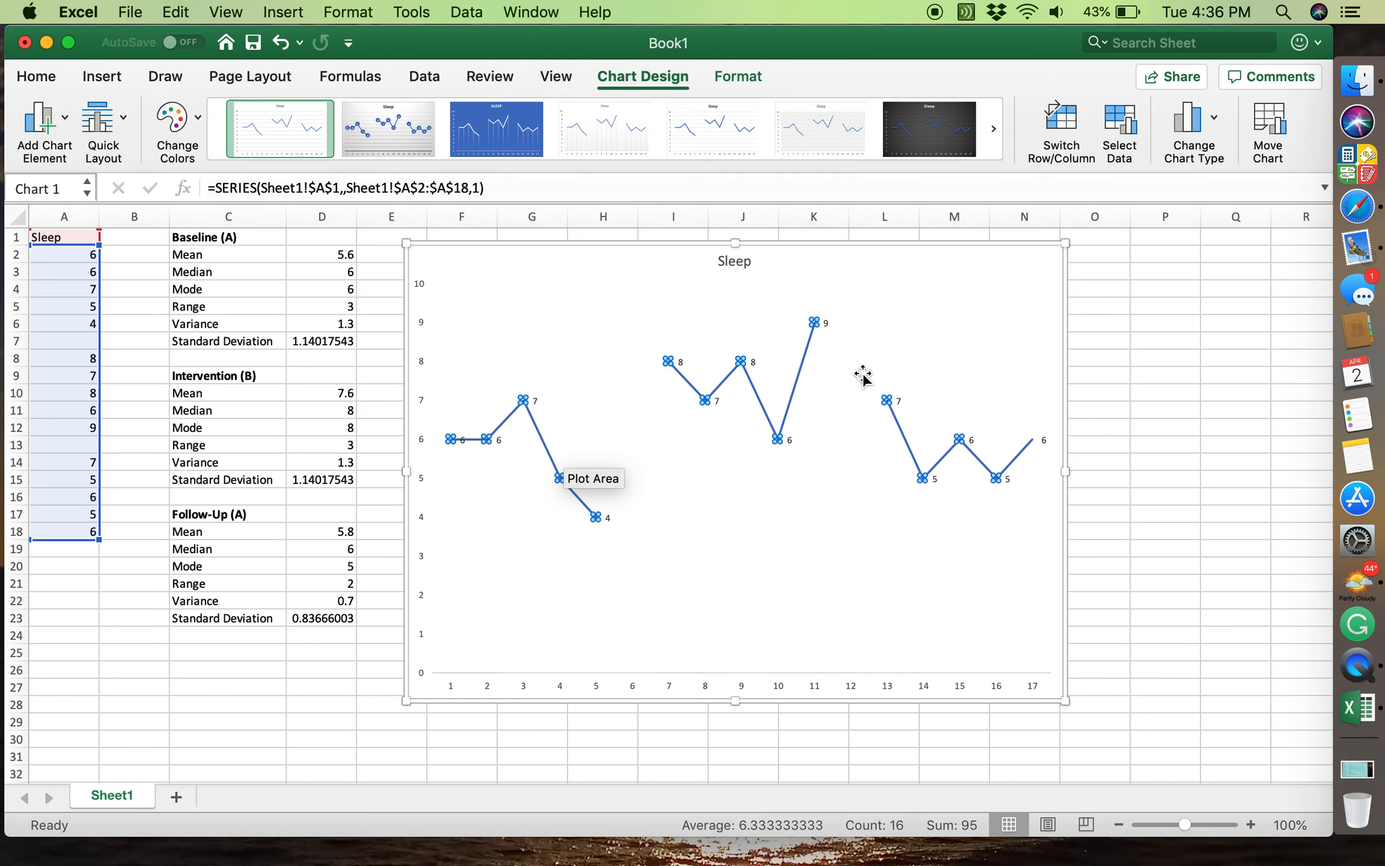
pyautogui.click(836, 497)
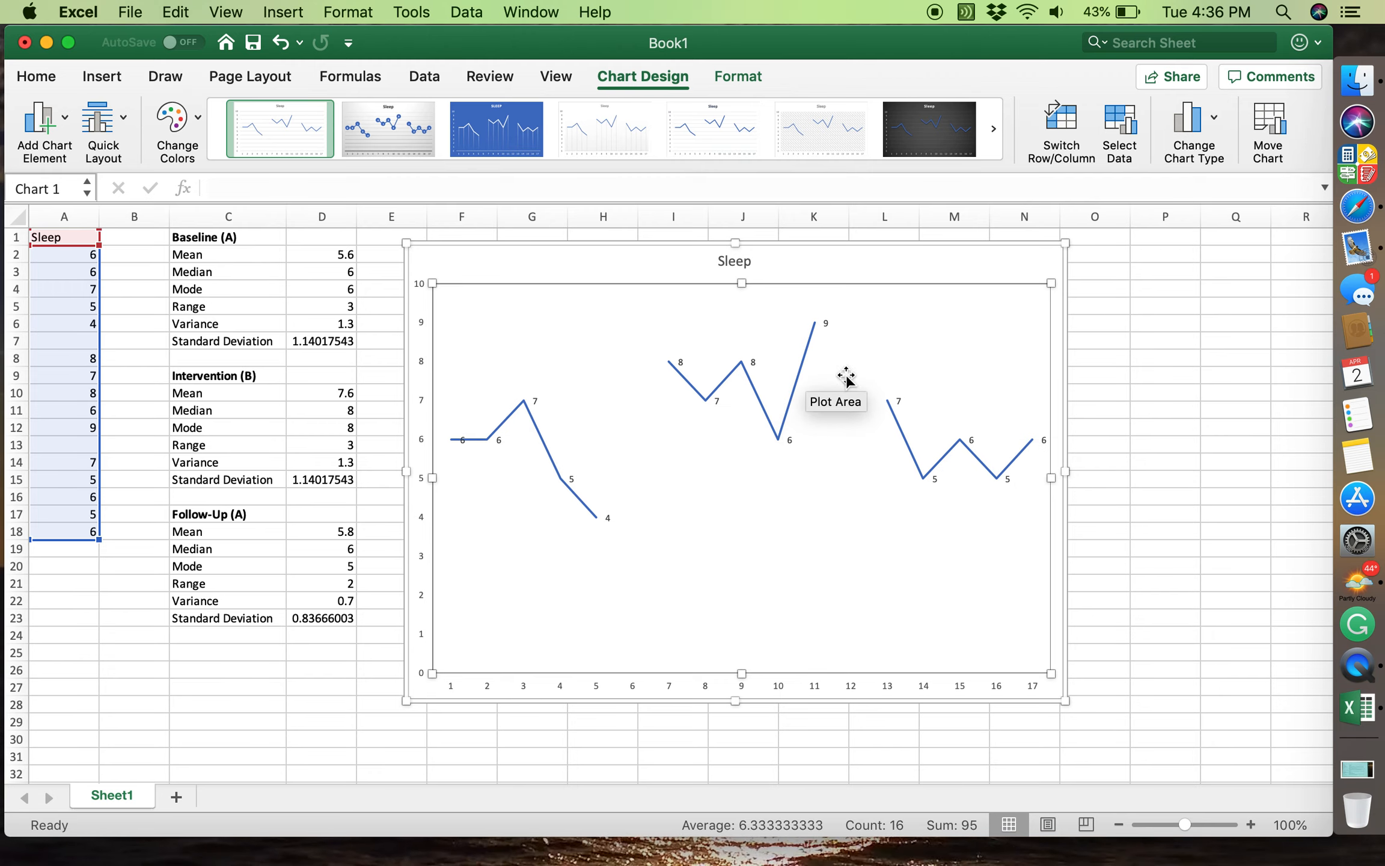
# Add a linear trendline to the Sleep line series.
pyautogui.rightClick(761, 404)
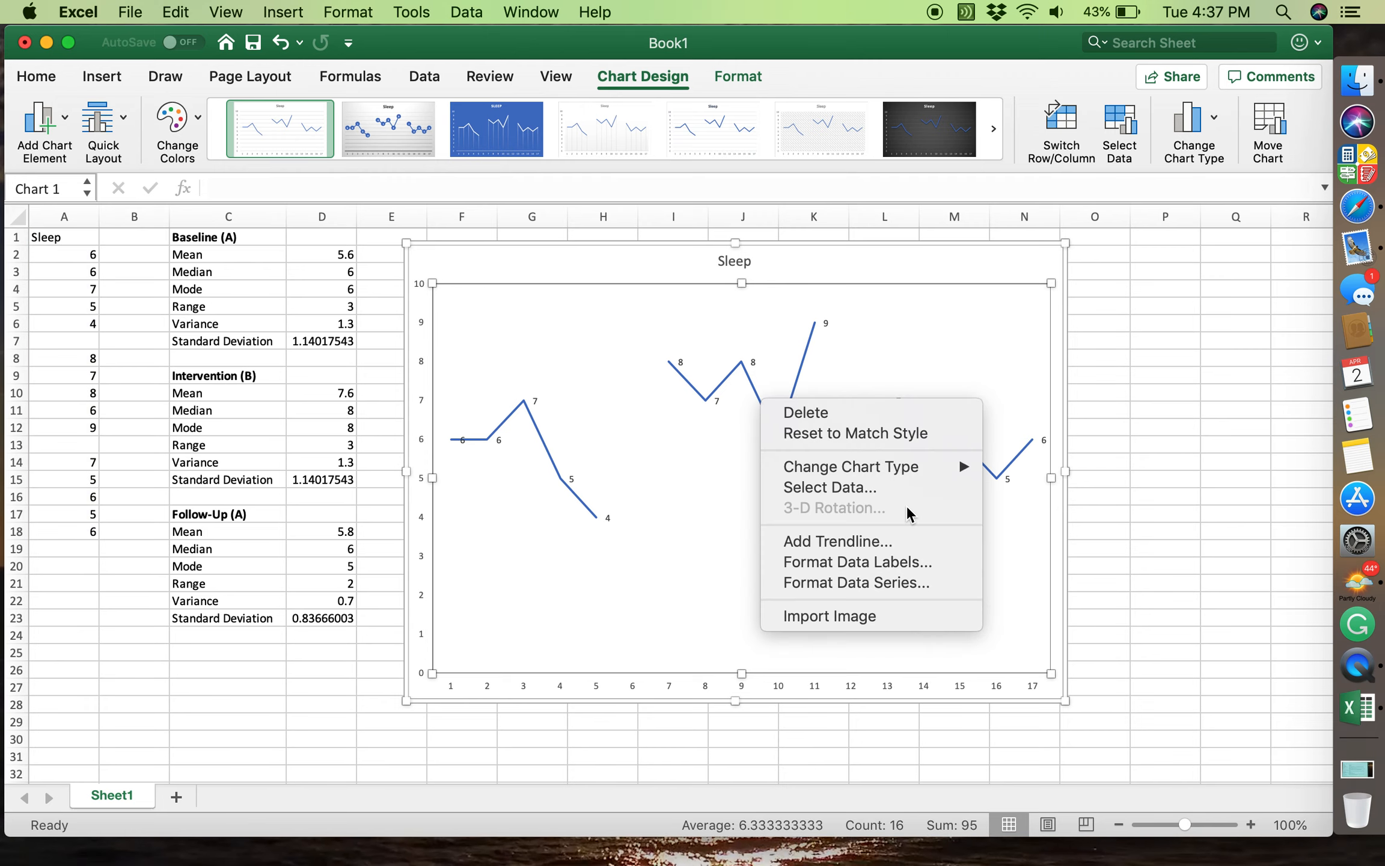
pyautogui.click(867, 541)
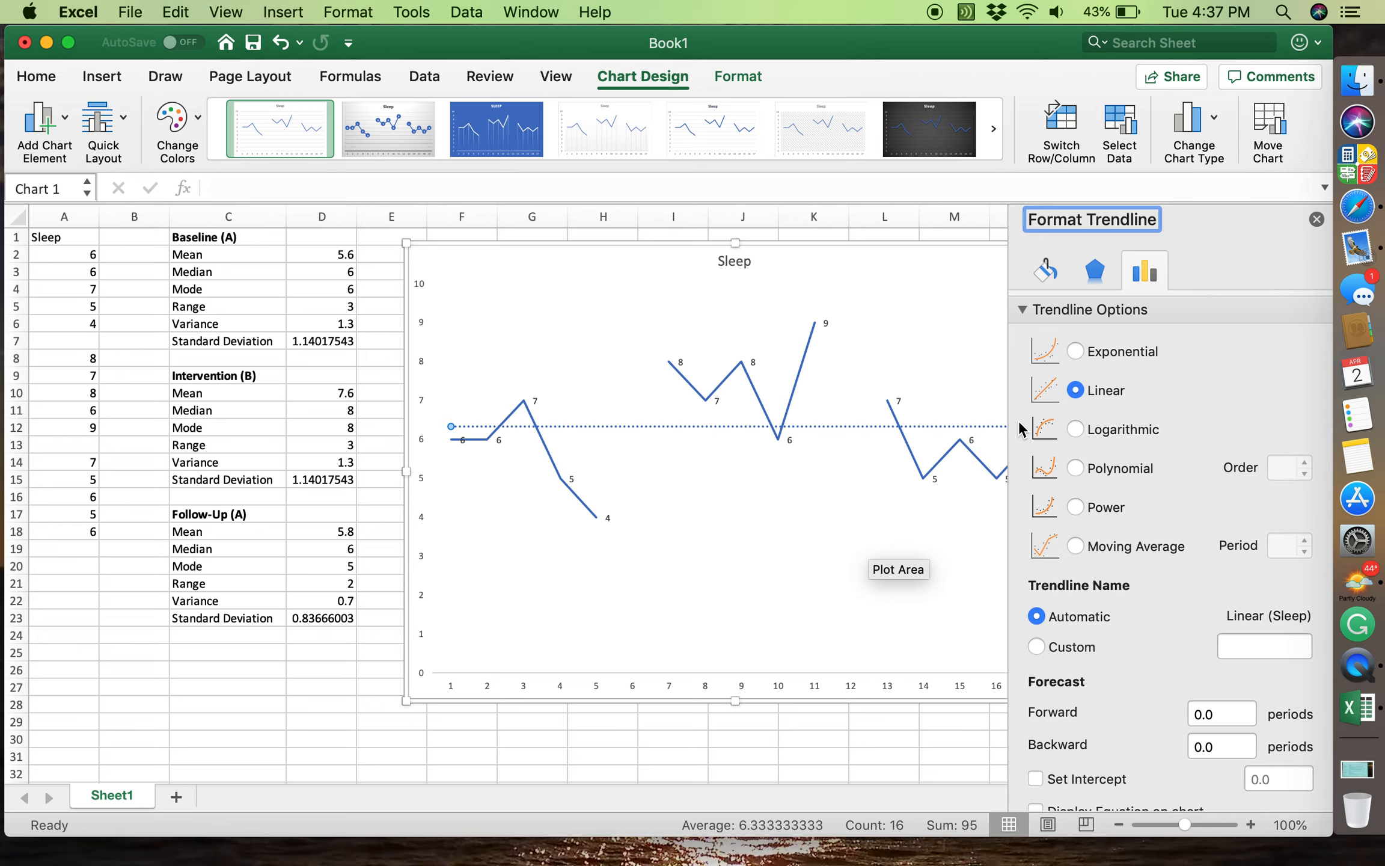
# Review the linear trendline options and close the trendline formatting settings.
pyautogui.scroll(-3, 1217, 498)
pyautogui.scroll(3, 1217, 498)
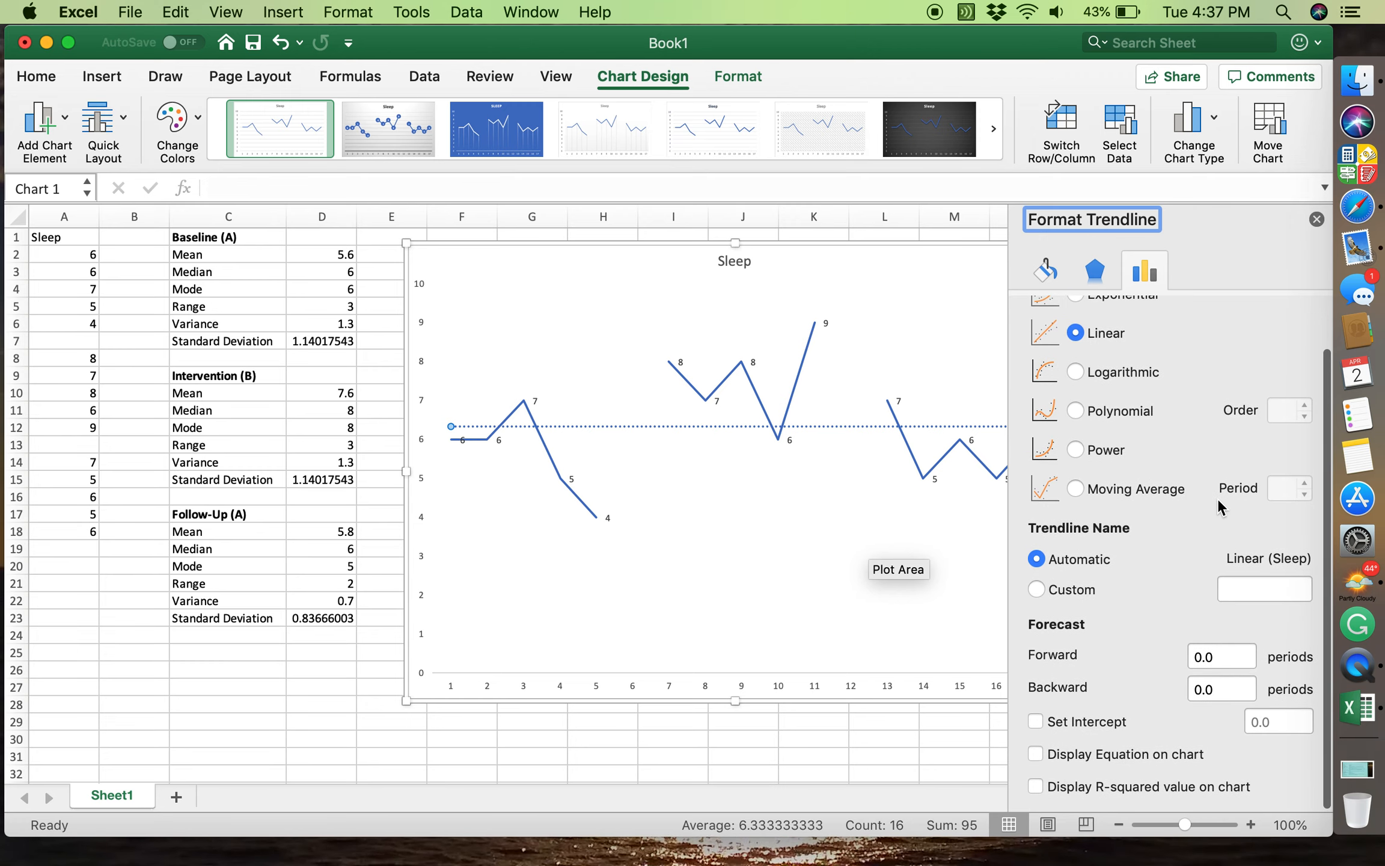
pyautogui.click(1316, 219)
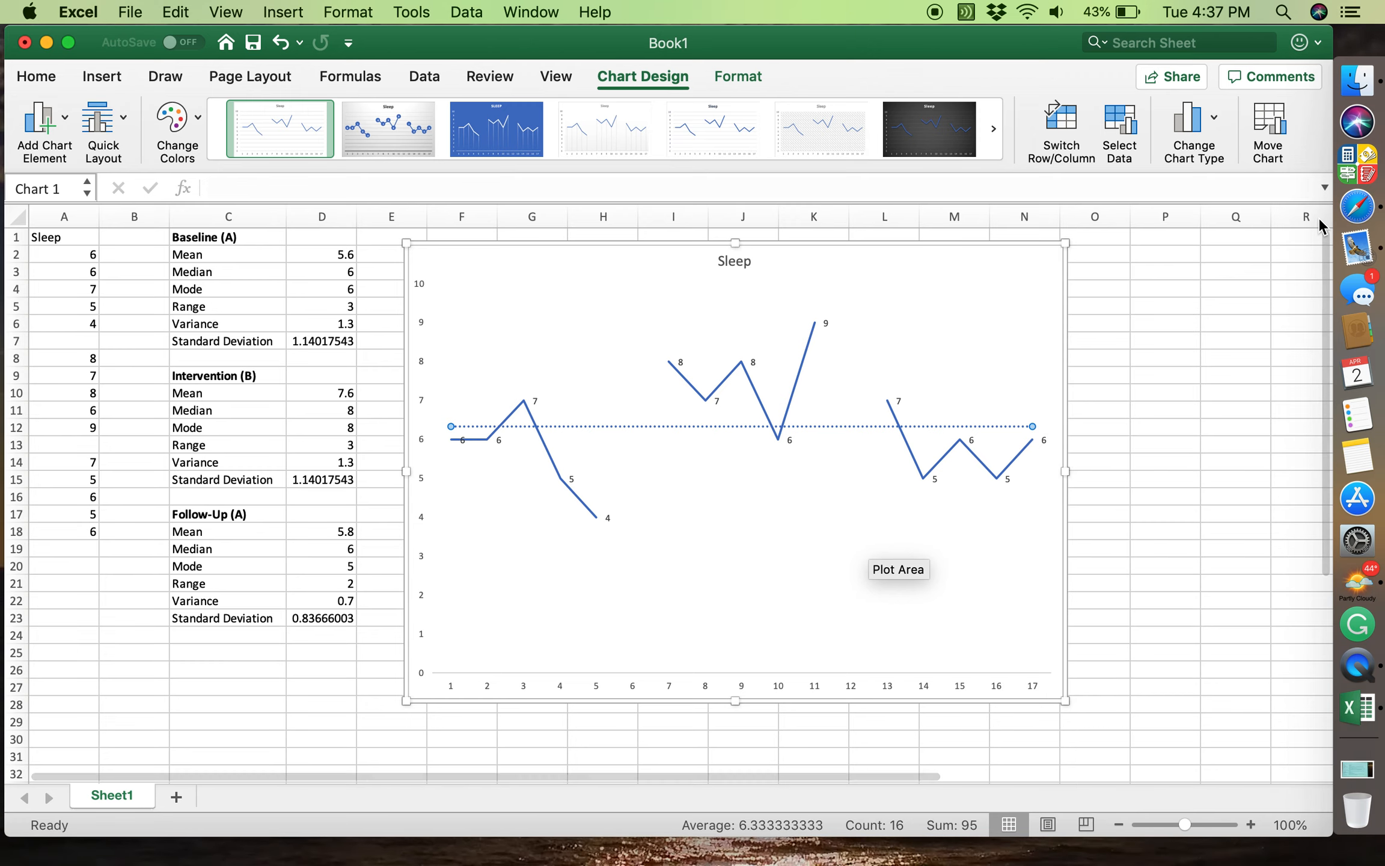
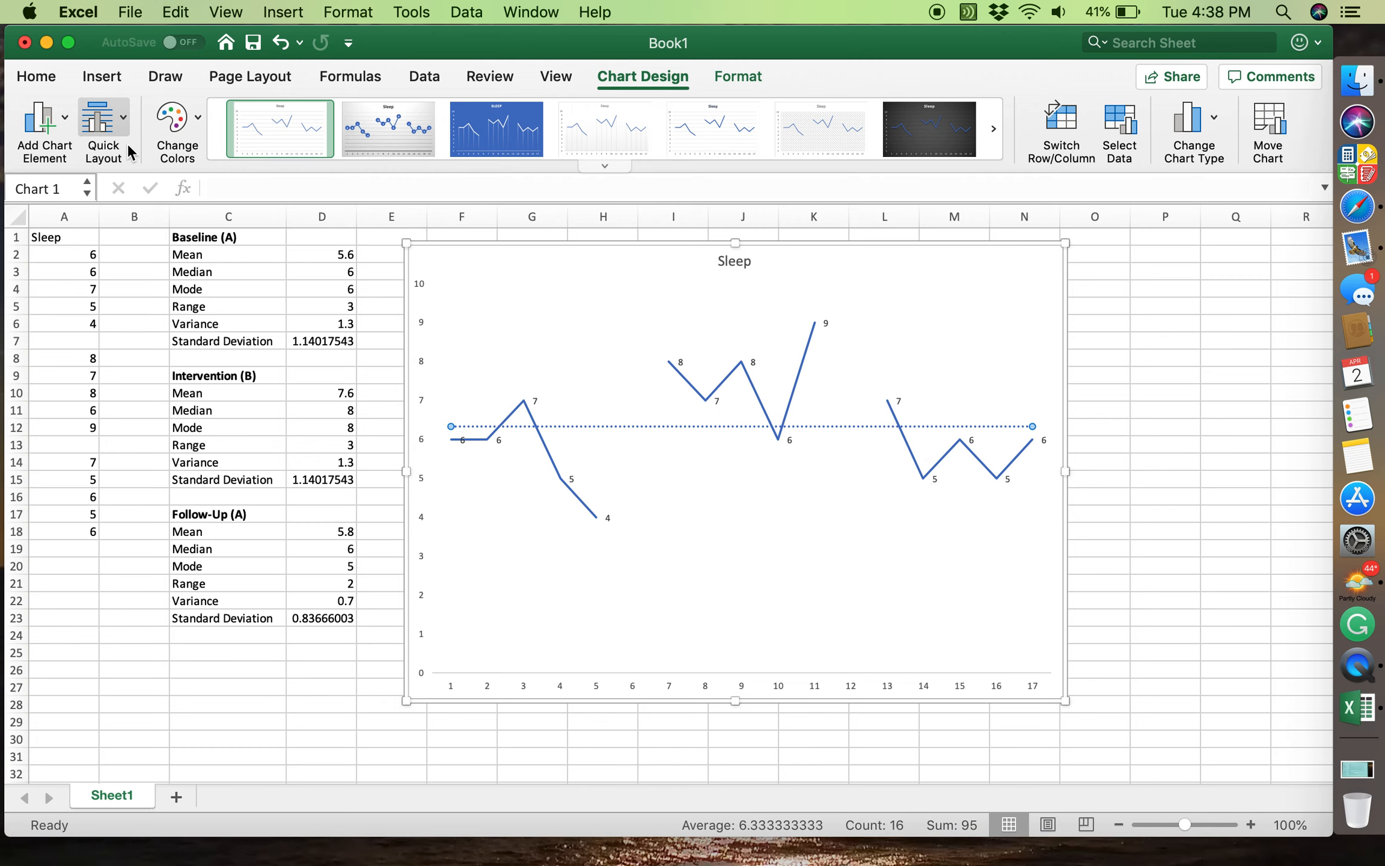
# Draw a vertical straight line about 5.04" tall on the Sleep chart between categories 6 and 7, separating the Baseline and Intervention data.
pyautogui.click(110, 80)
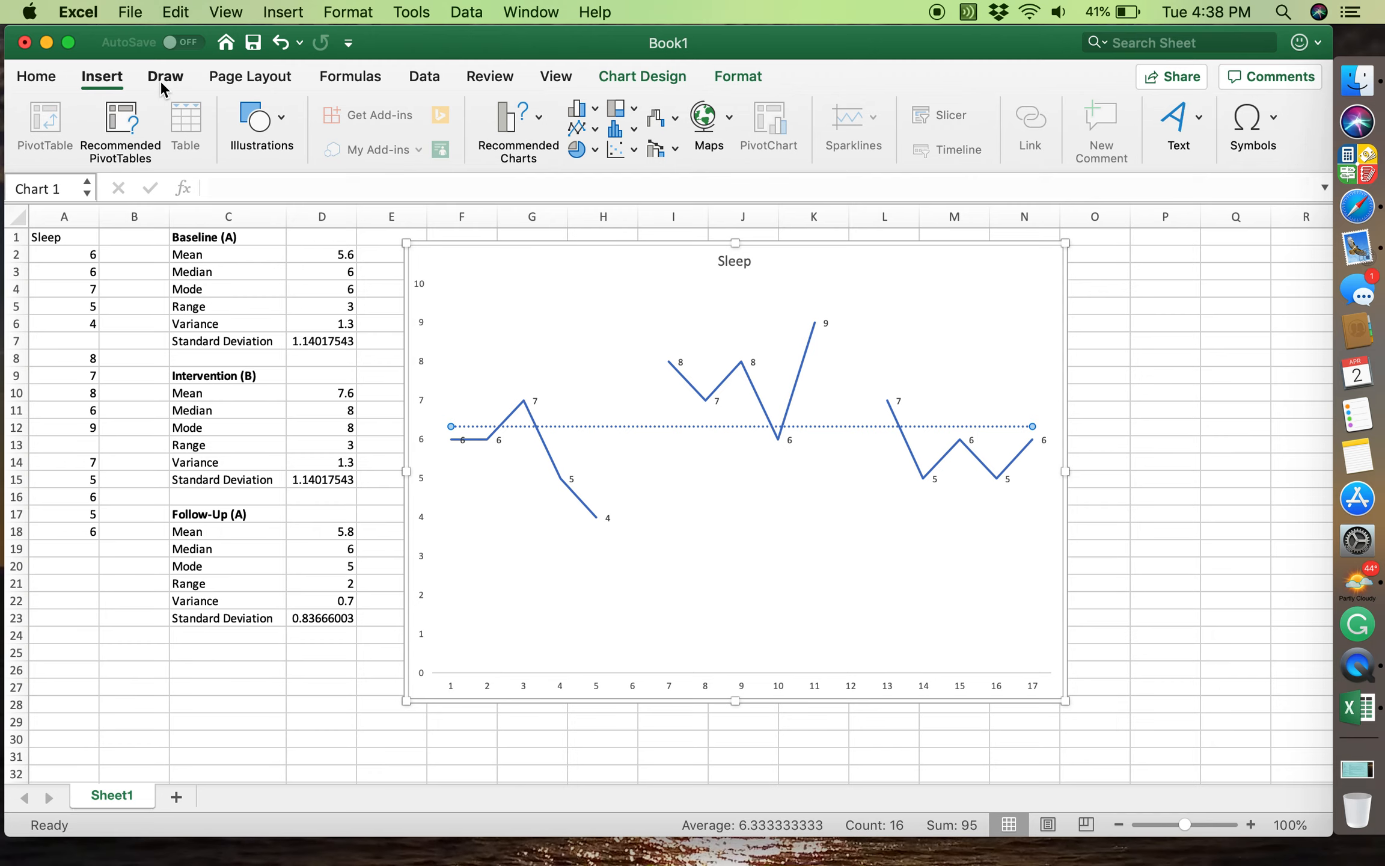
pyautogui.click(181, 84)
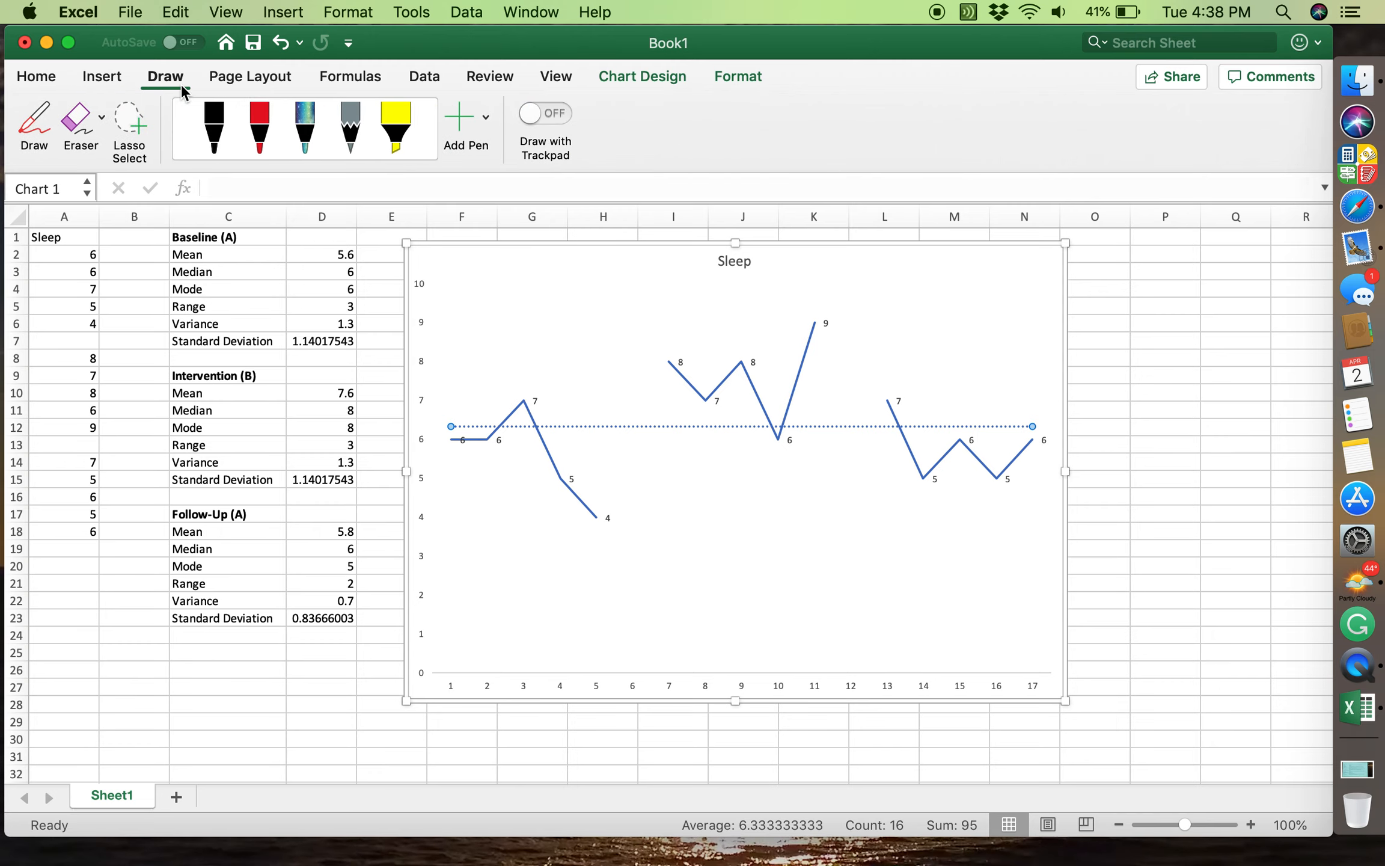
pyautogui.click(101, 78)
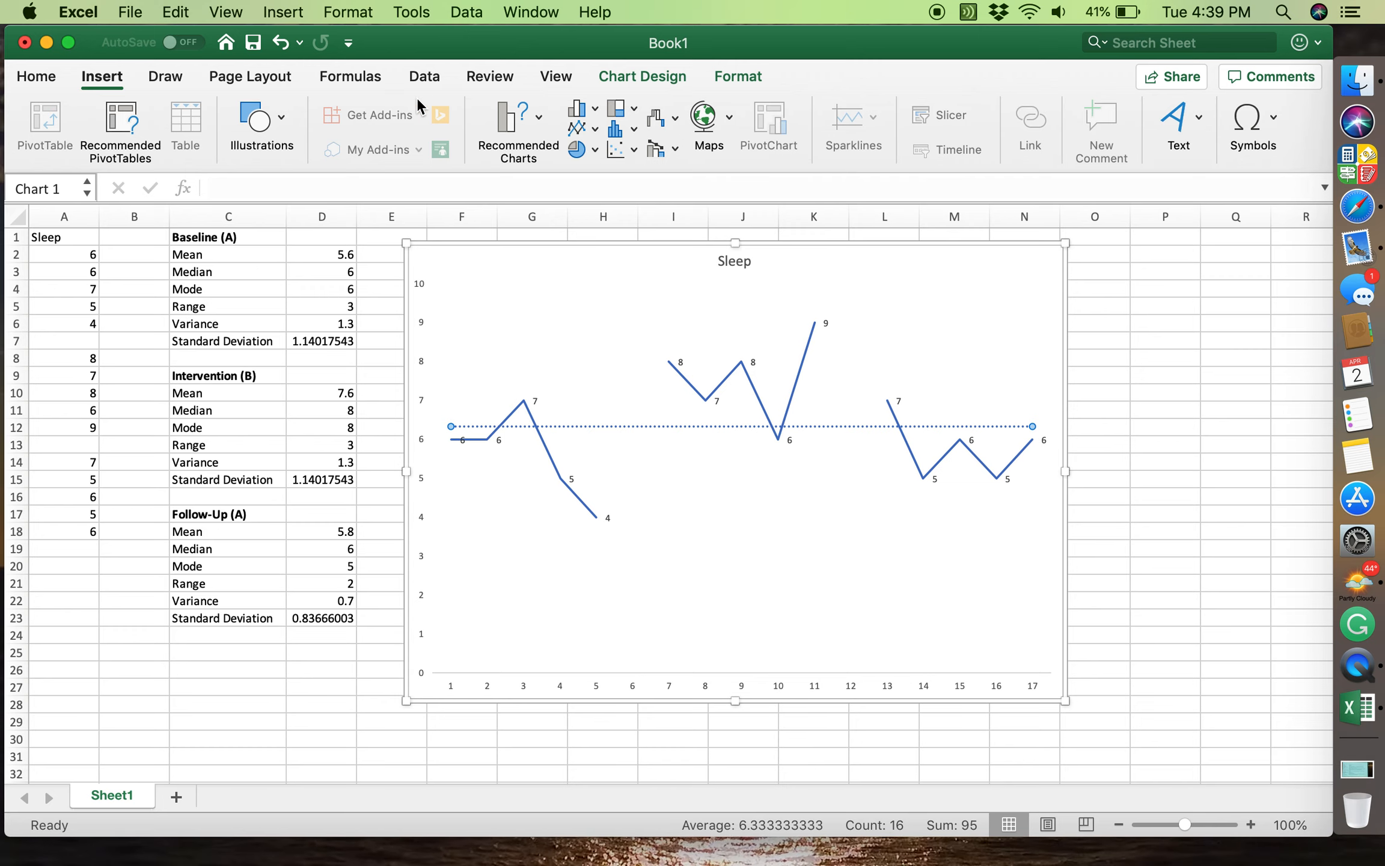
pyautogui.click(286, 117)
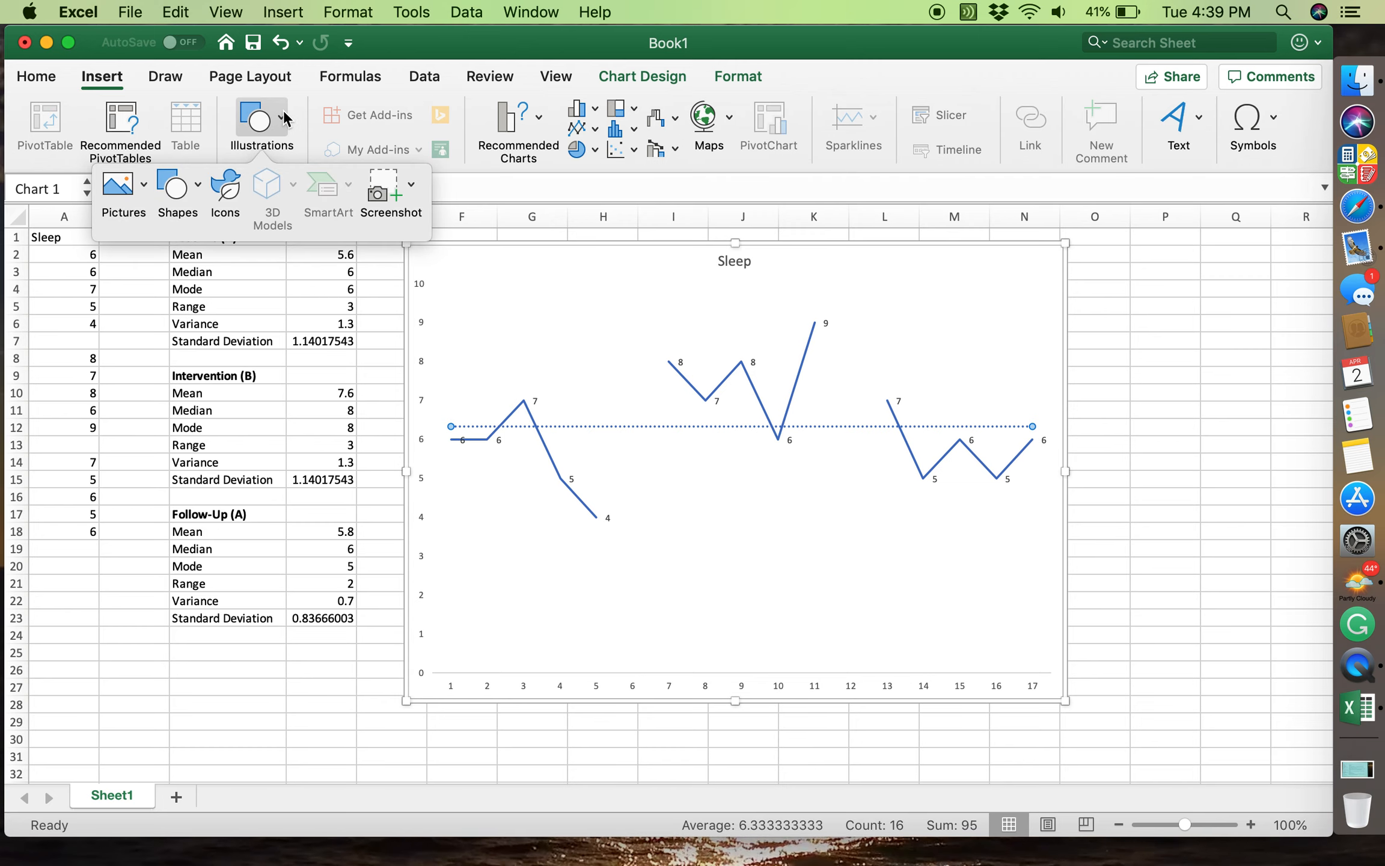
pyautogui.click(202, 191)
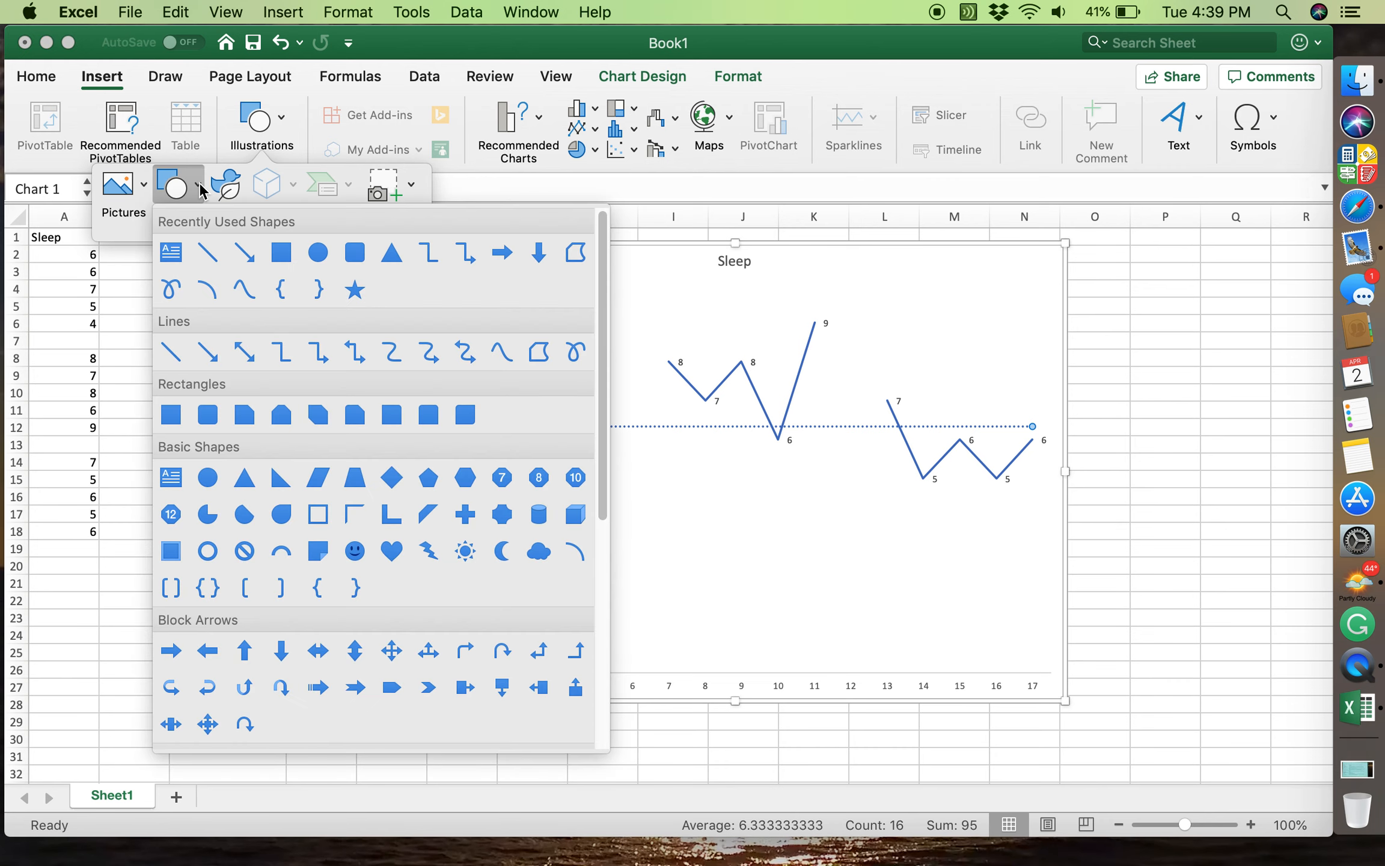
pyautogui.click(213, 254)
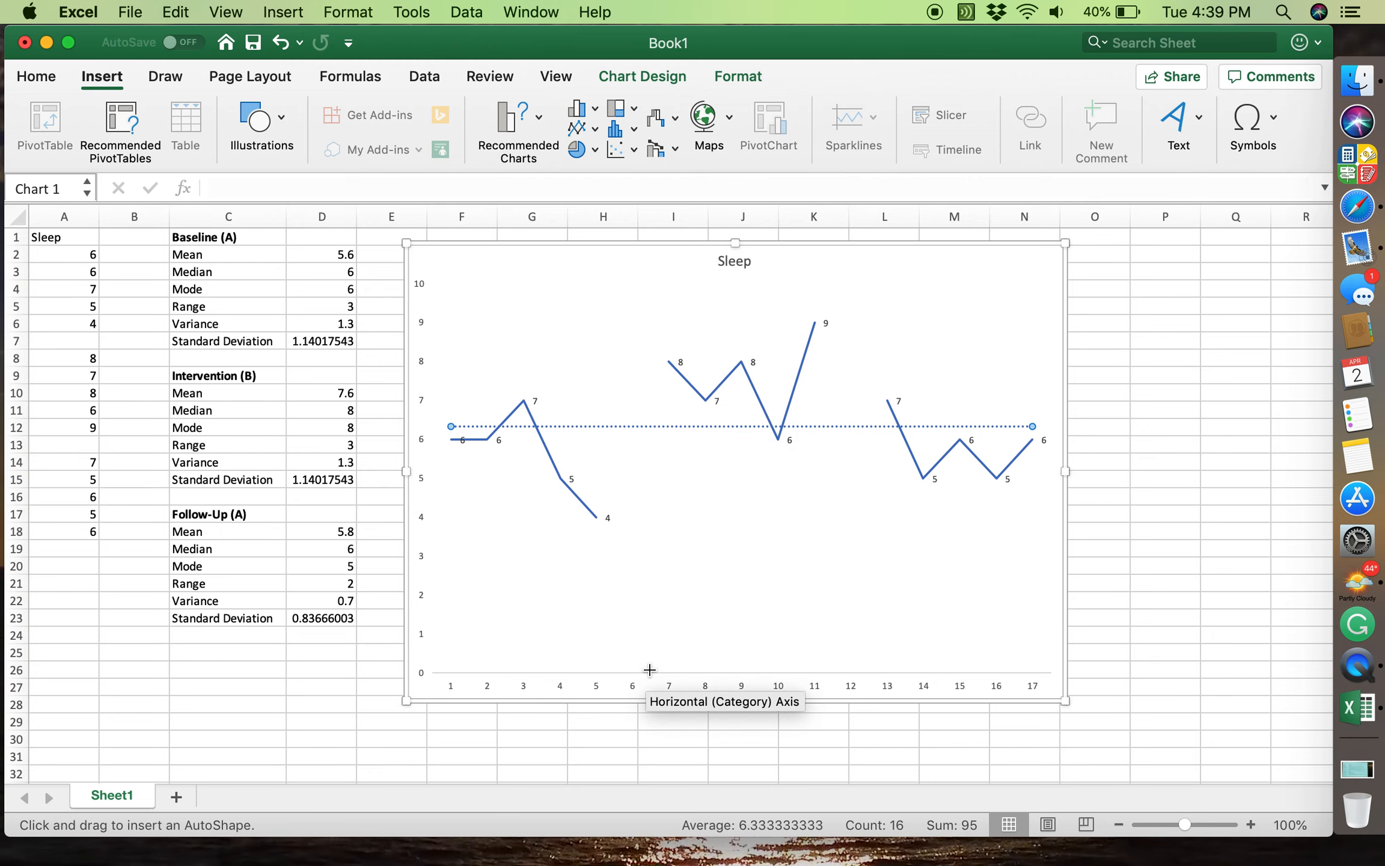
pyautogui.moveTo(649, 670)
pyautogui.mouseDown()
pyautogui.moveTo(662, 449)
pyautogui.moveTo(641, 349)
pyautogui.moveTo(667, 279)
pyautogui.mouseUp()
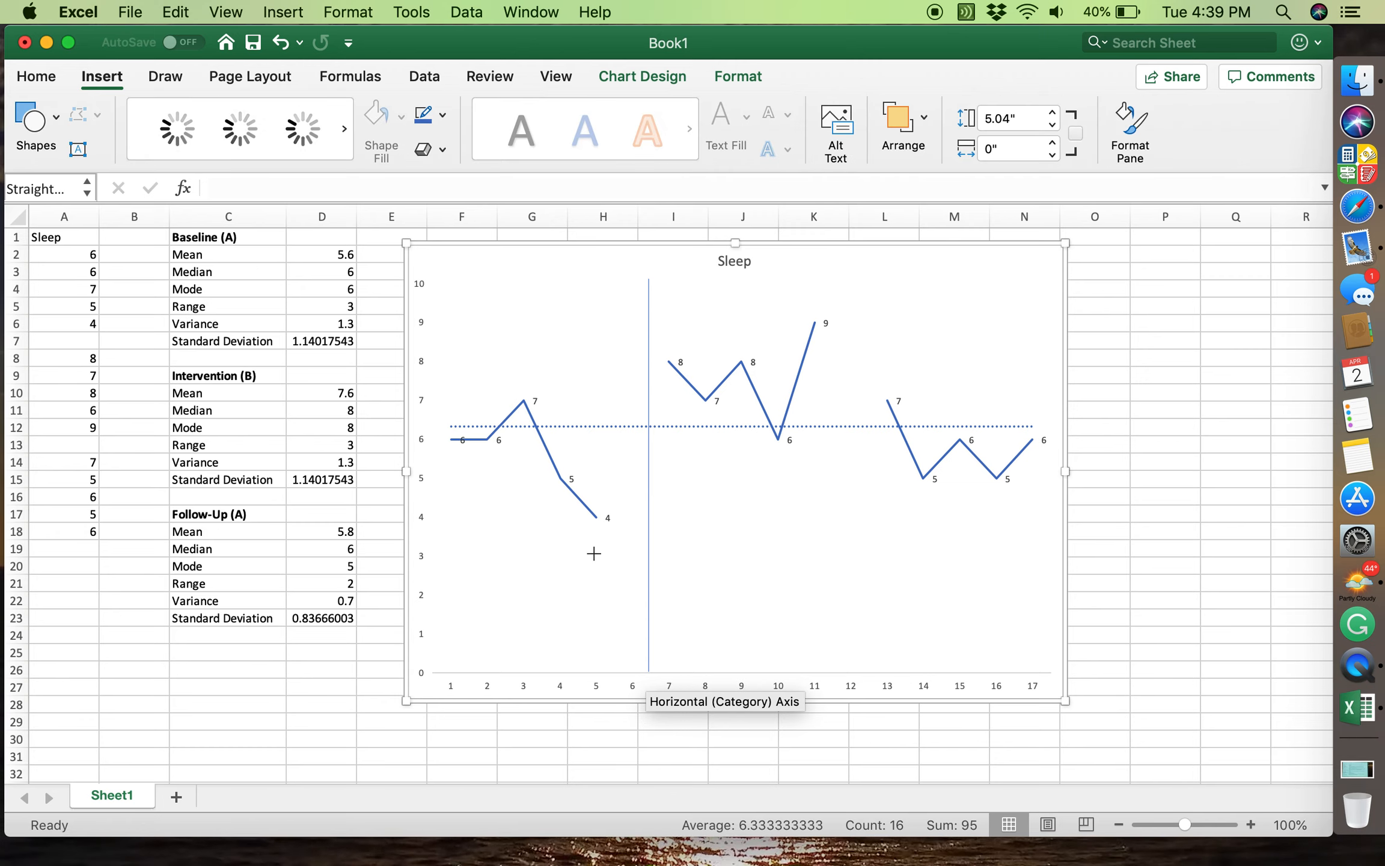
pyautogui.click(646, 350)
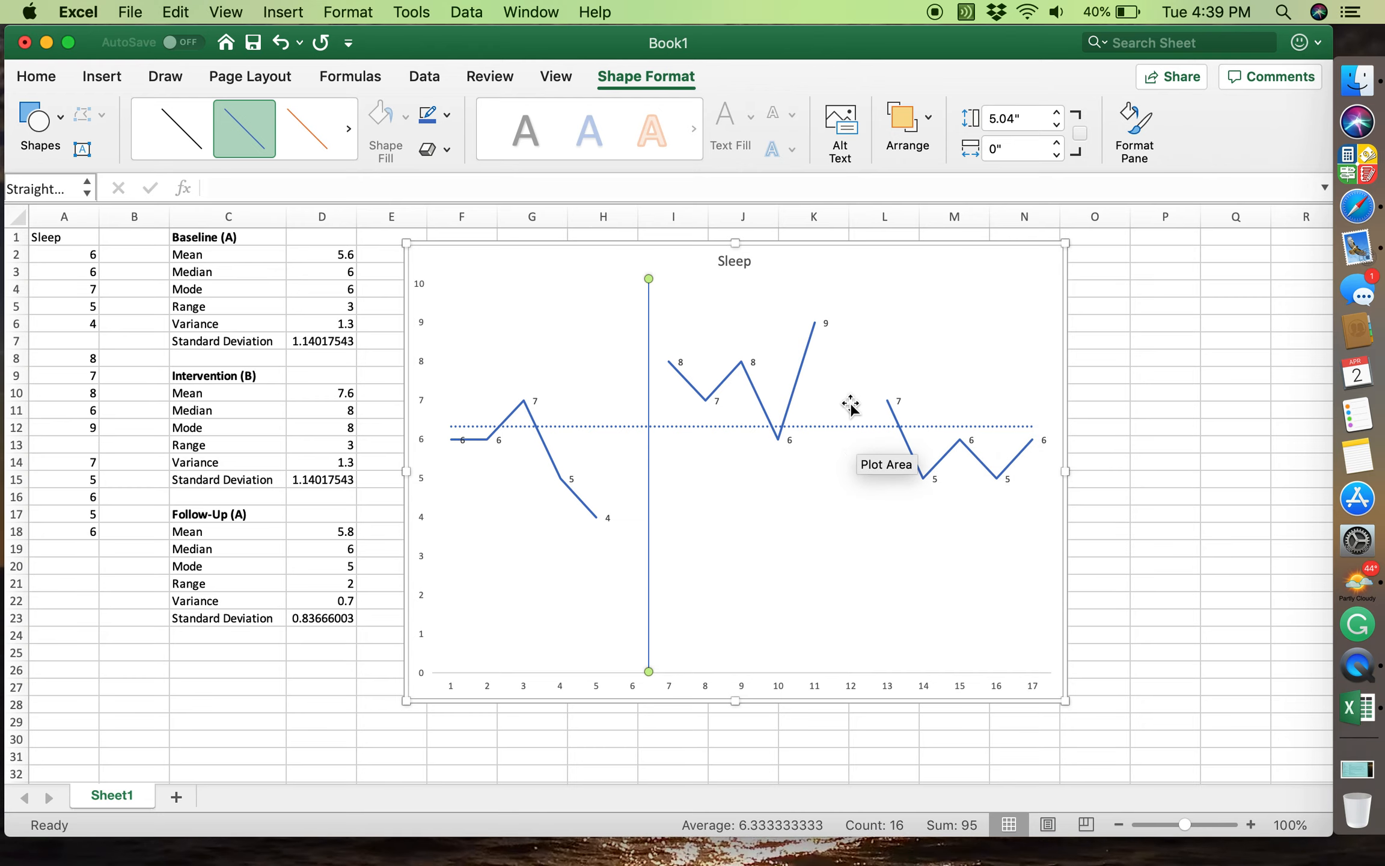
pyautogui.click(1025, 305)
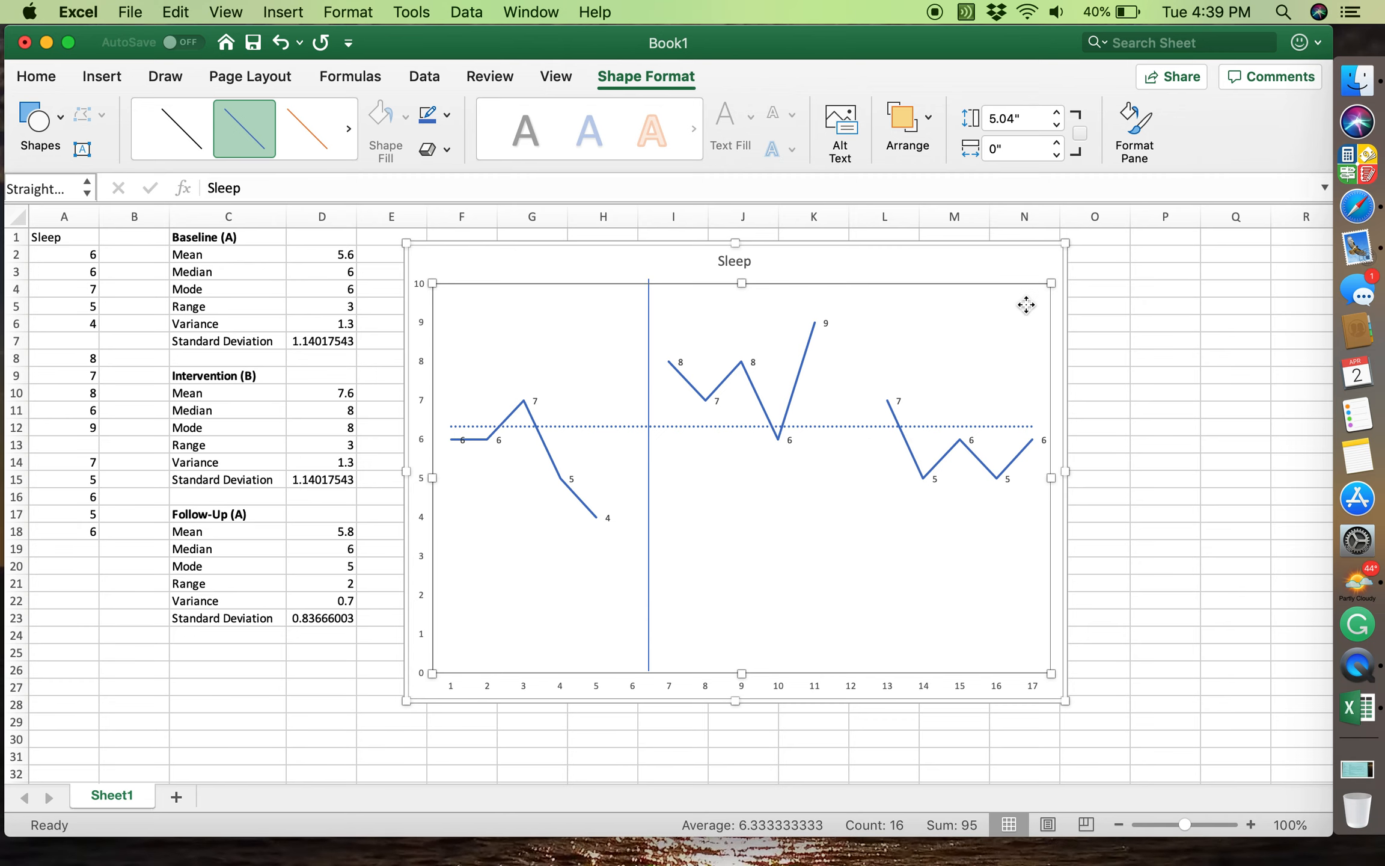
pyautogui.click(997, 258)
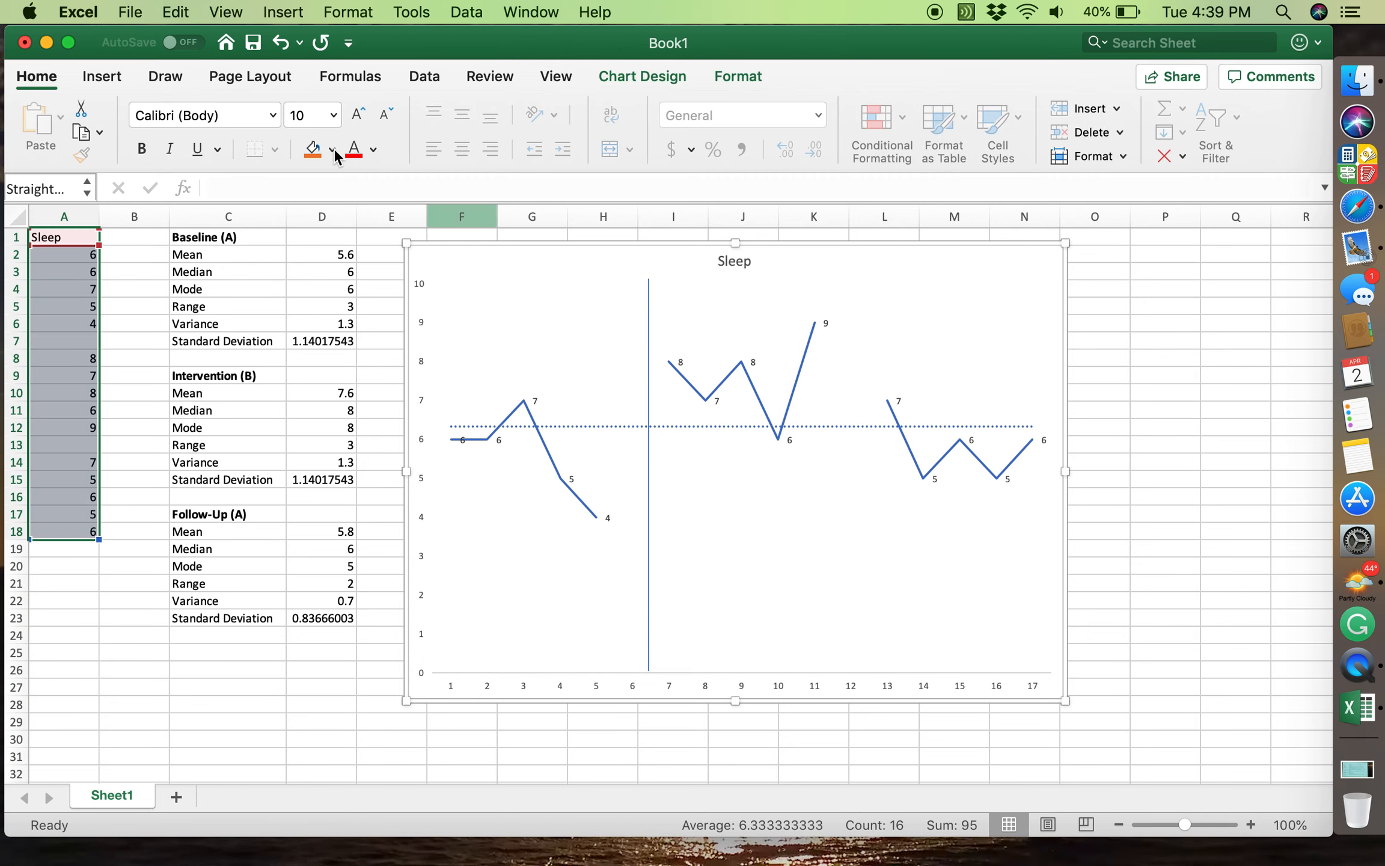
# Draw a second vertical straight line about 5.15" tall between categories 12 and 13, separating the Intervention and Follow-Up data.
pyautogui.click(102, 76)
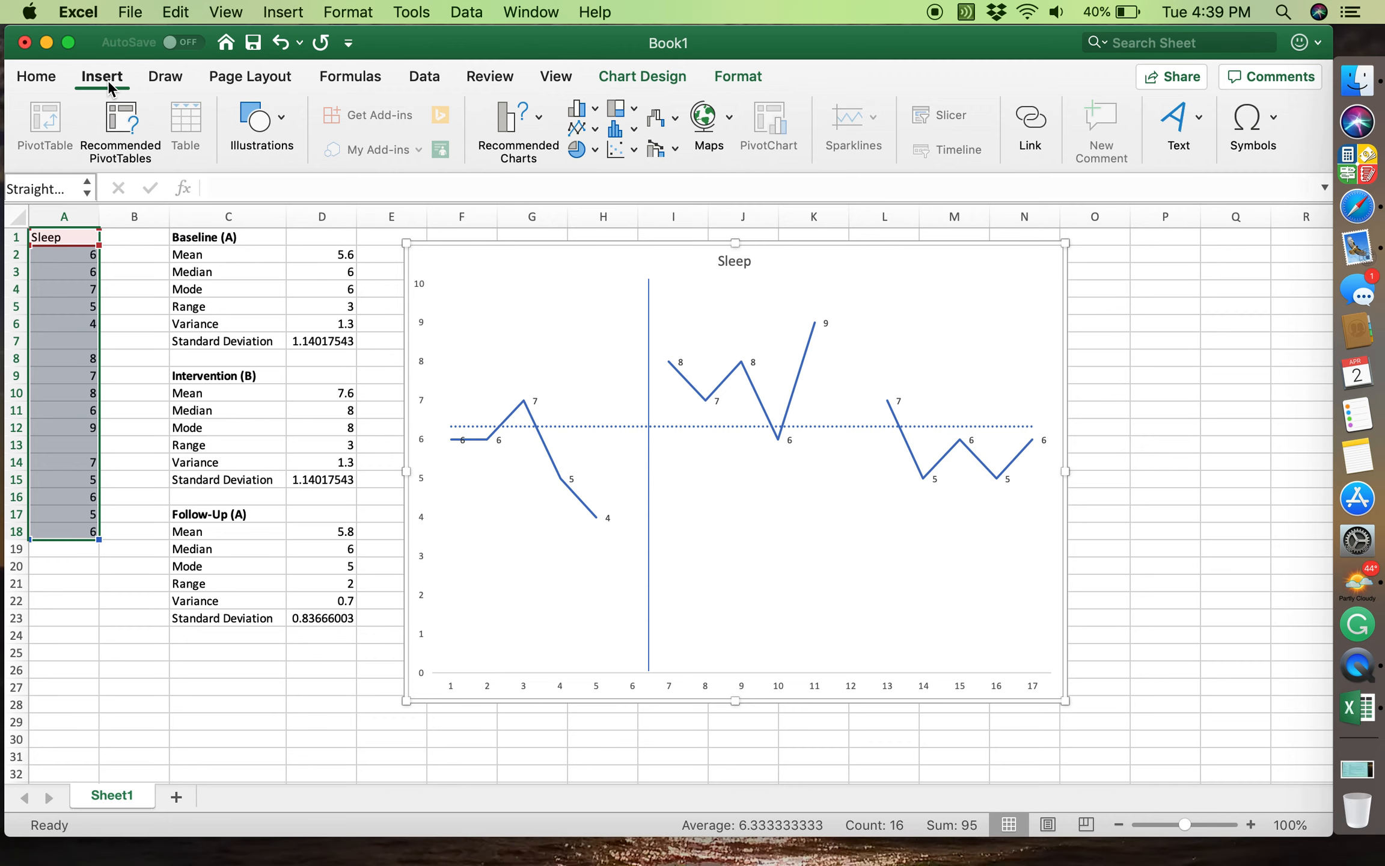
pyautogui.click(241, 151)
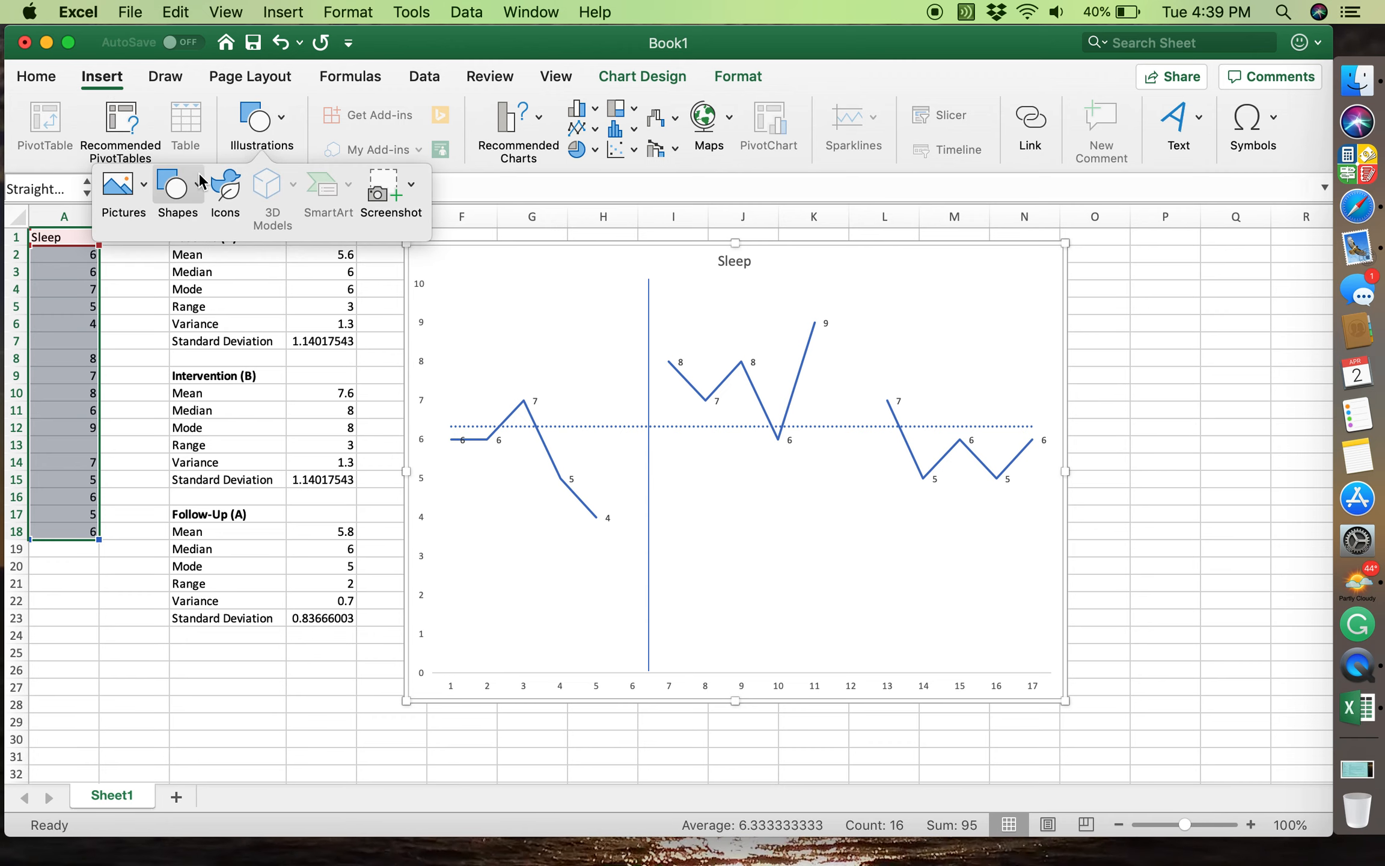
pyautogui.click(199, 191)
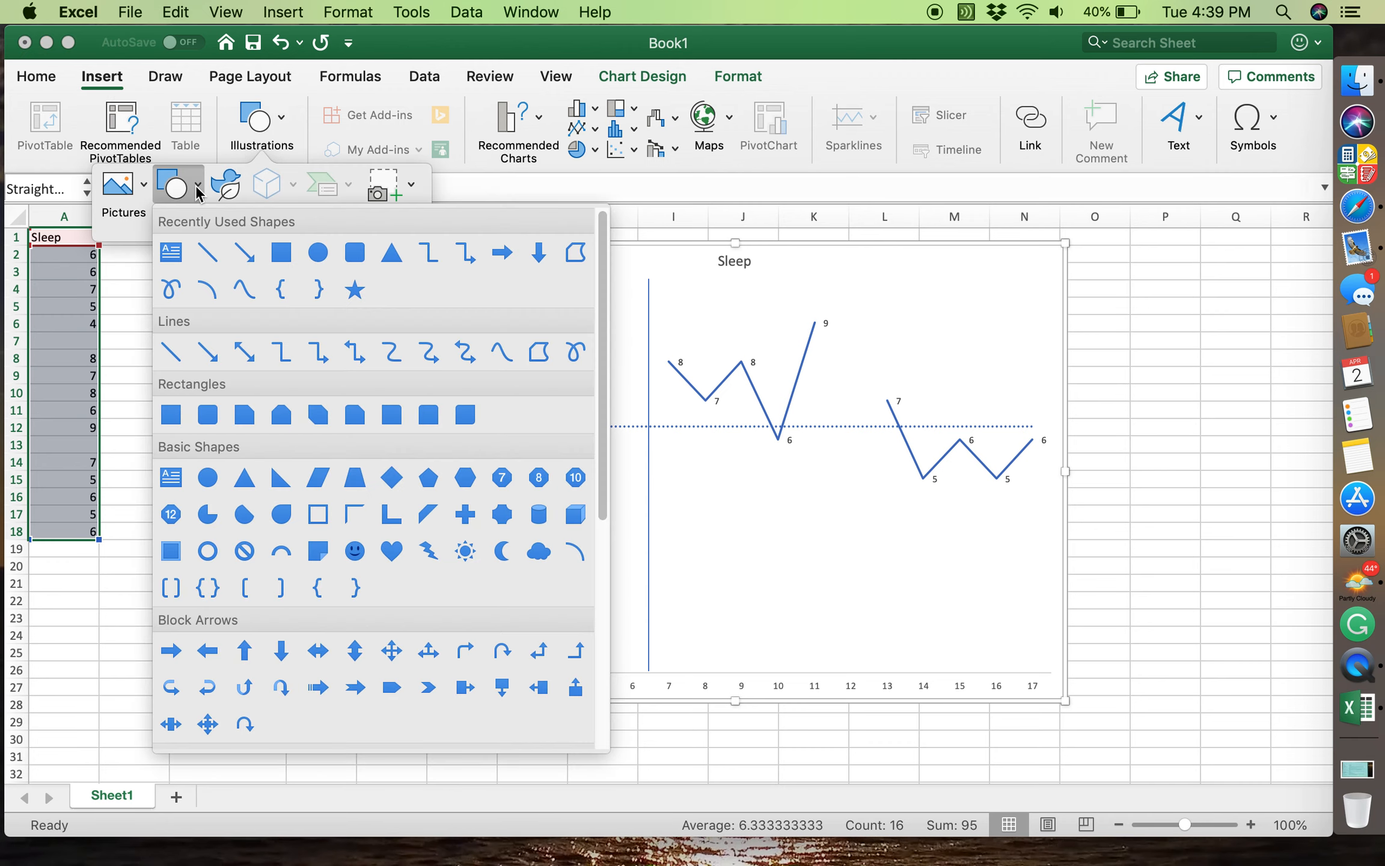
pyautogui.click(208, 257)
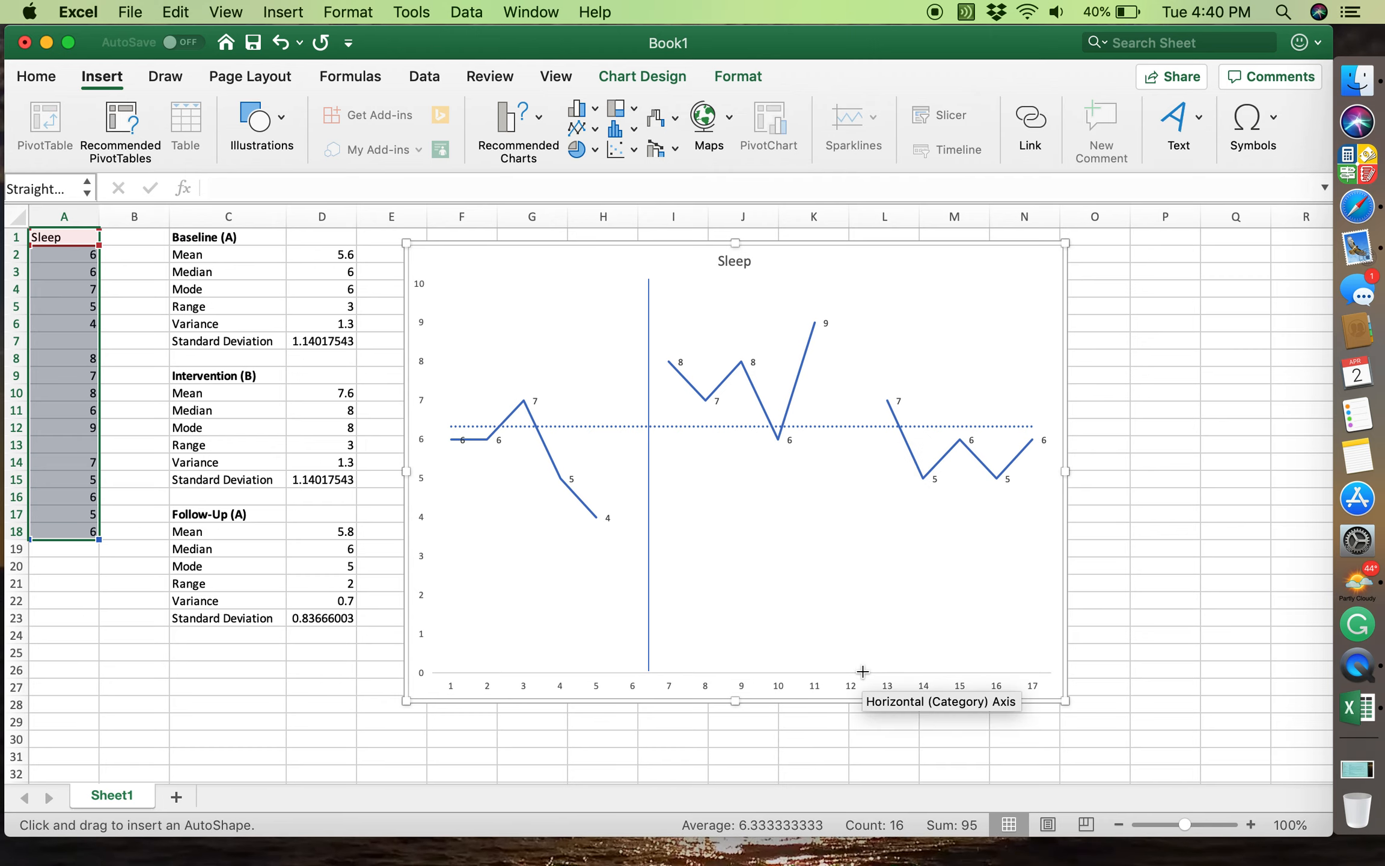
pyautogui.moveTo(866, 671); pyautogui.dragTo(851, 270)
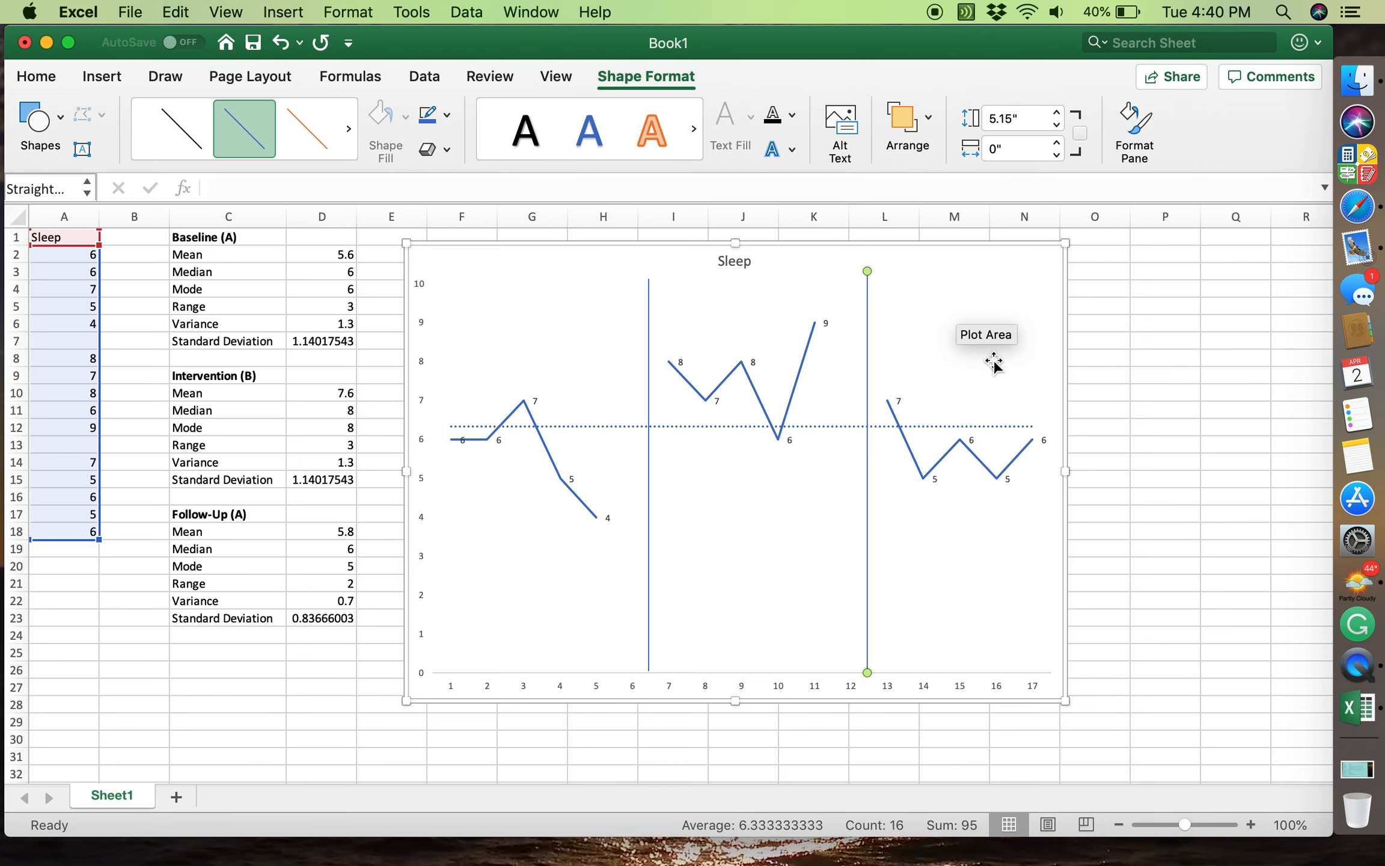
pyautogui.click(1026, 390)
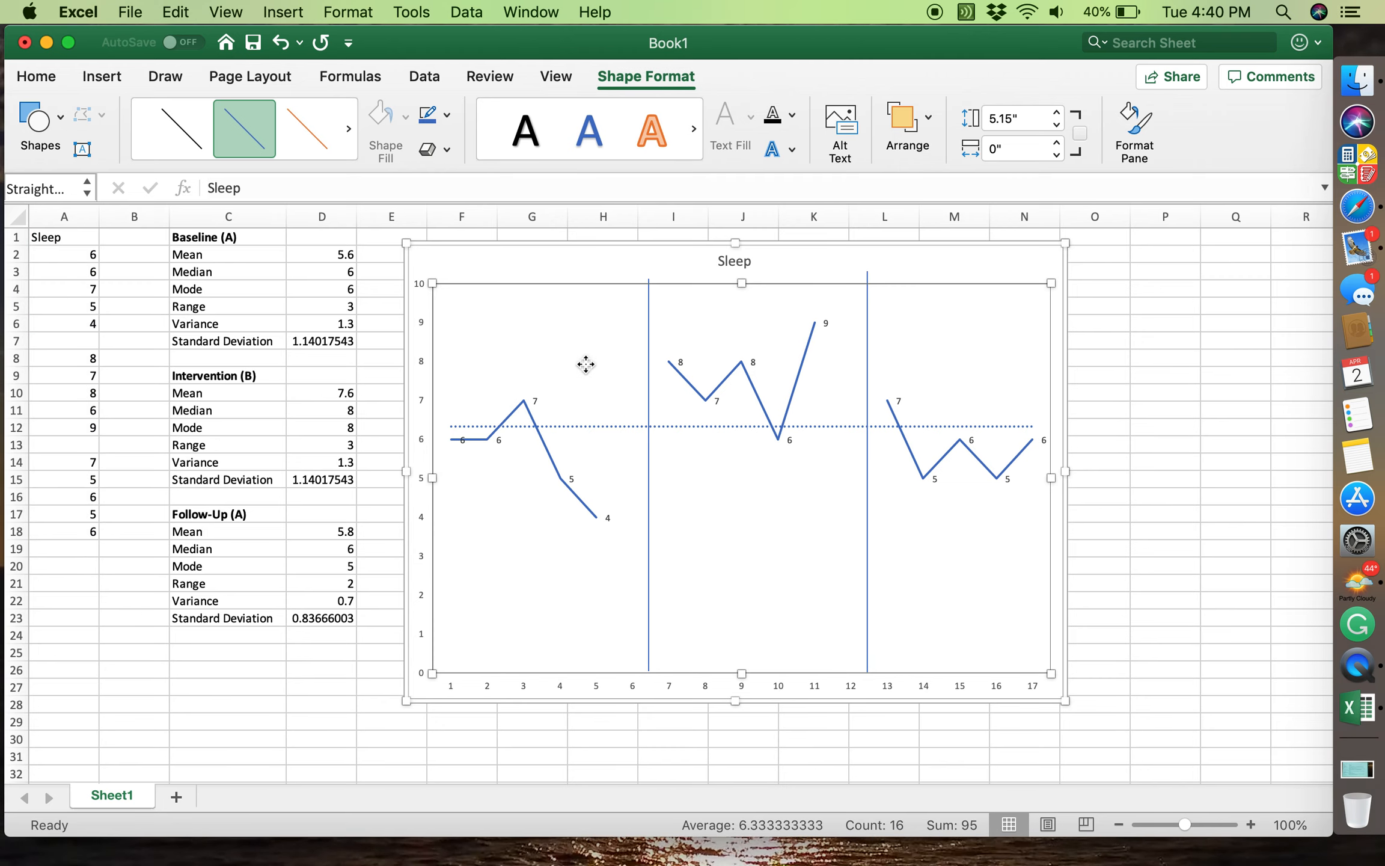
pyautogui.click(556, 269)
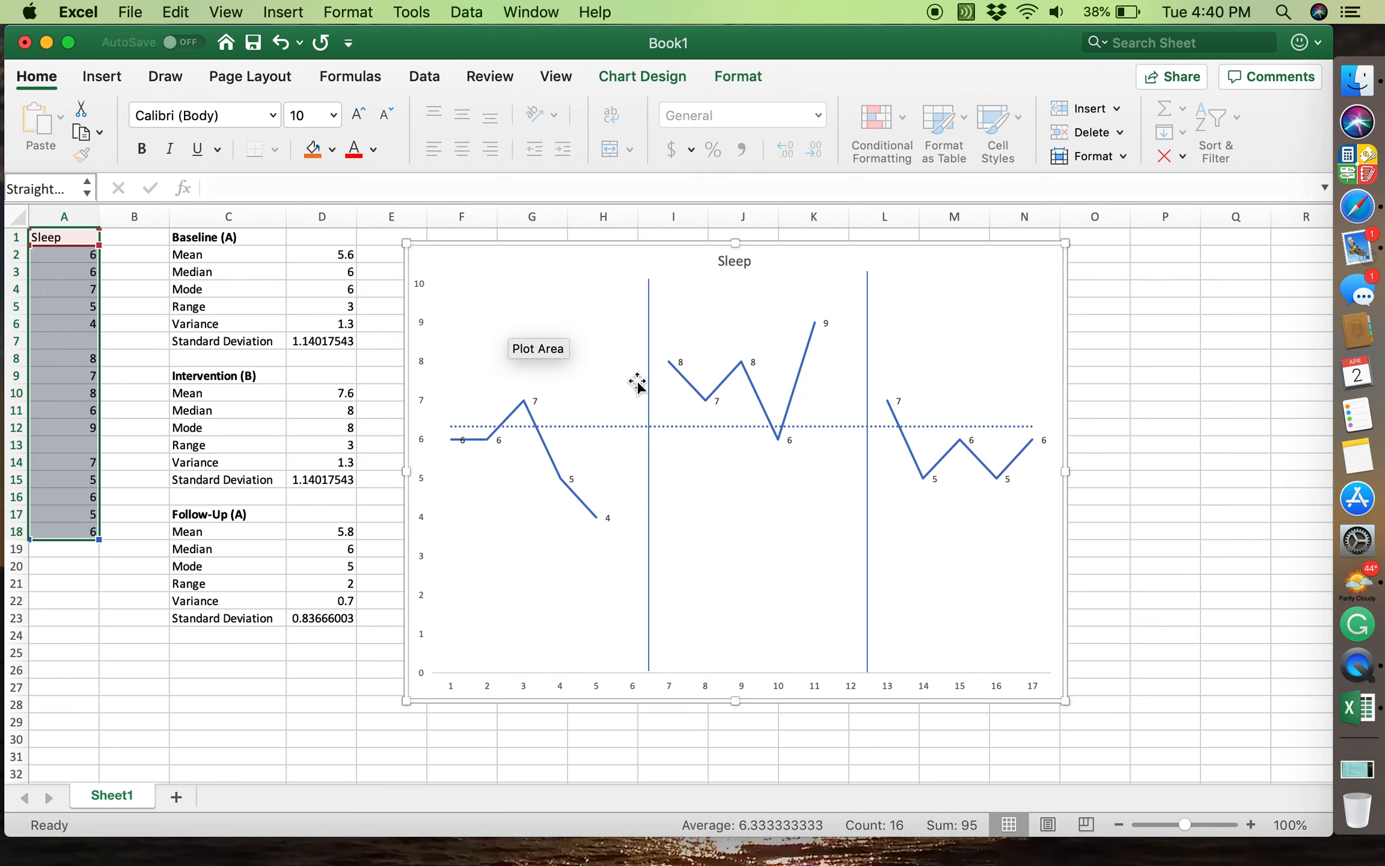
# Add a text box reading "A" above the Baseline data in the Sleep chart and deselect it.
pyautogui.click(111, 79)
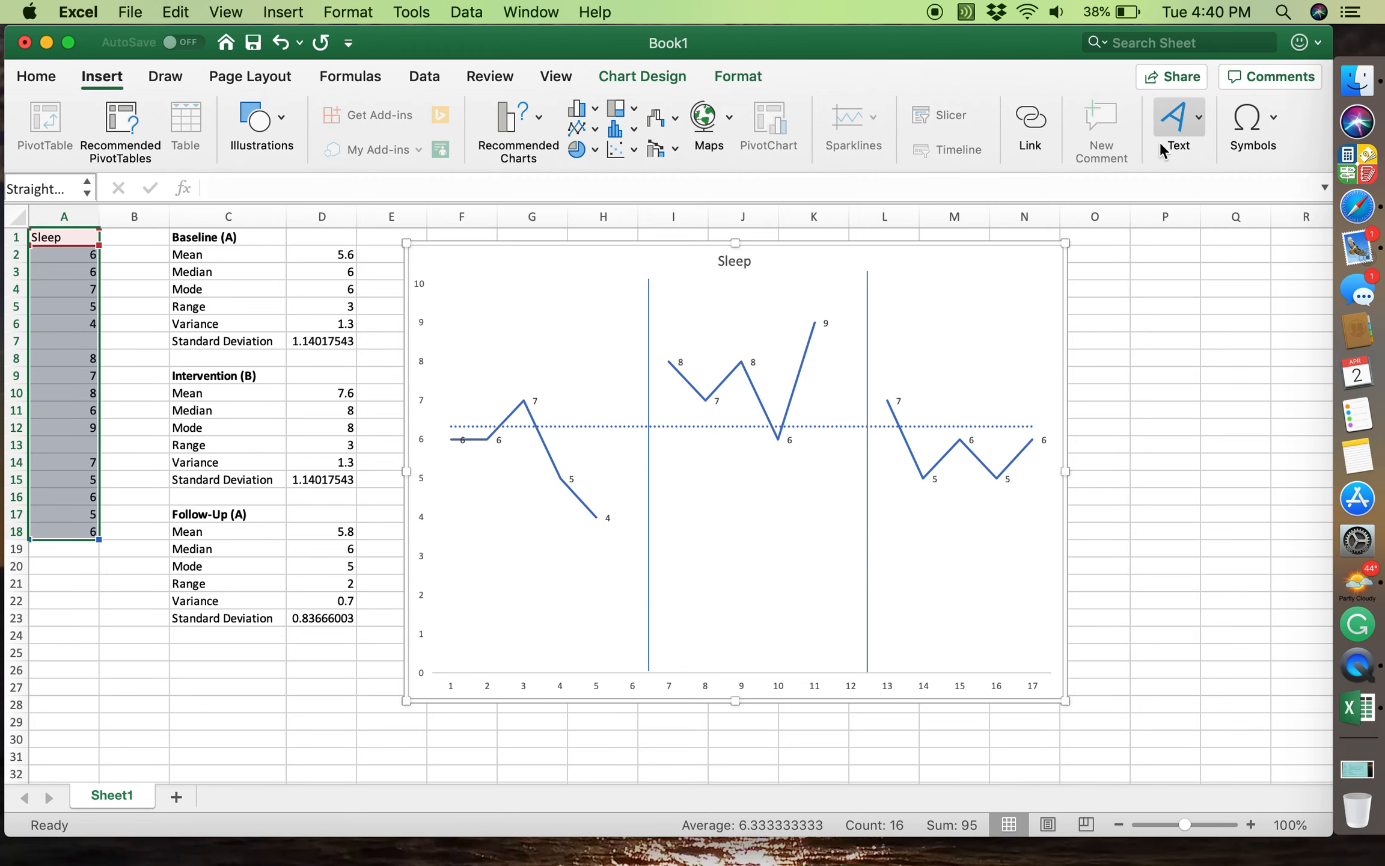
pyautogui.click(1191, 127)
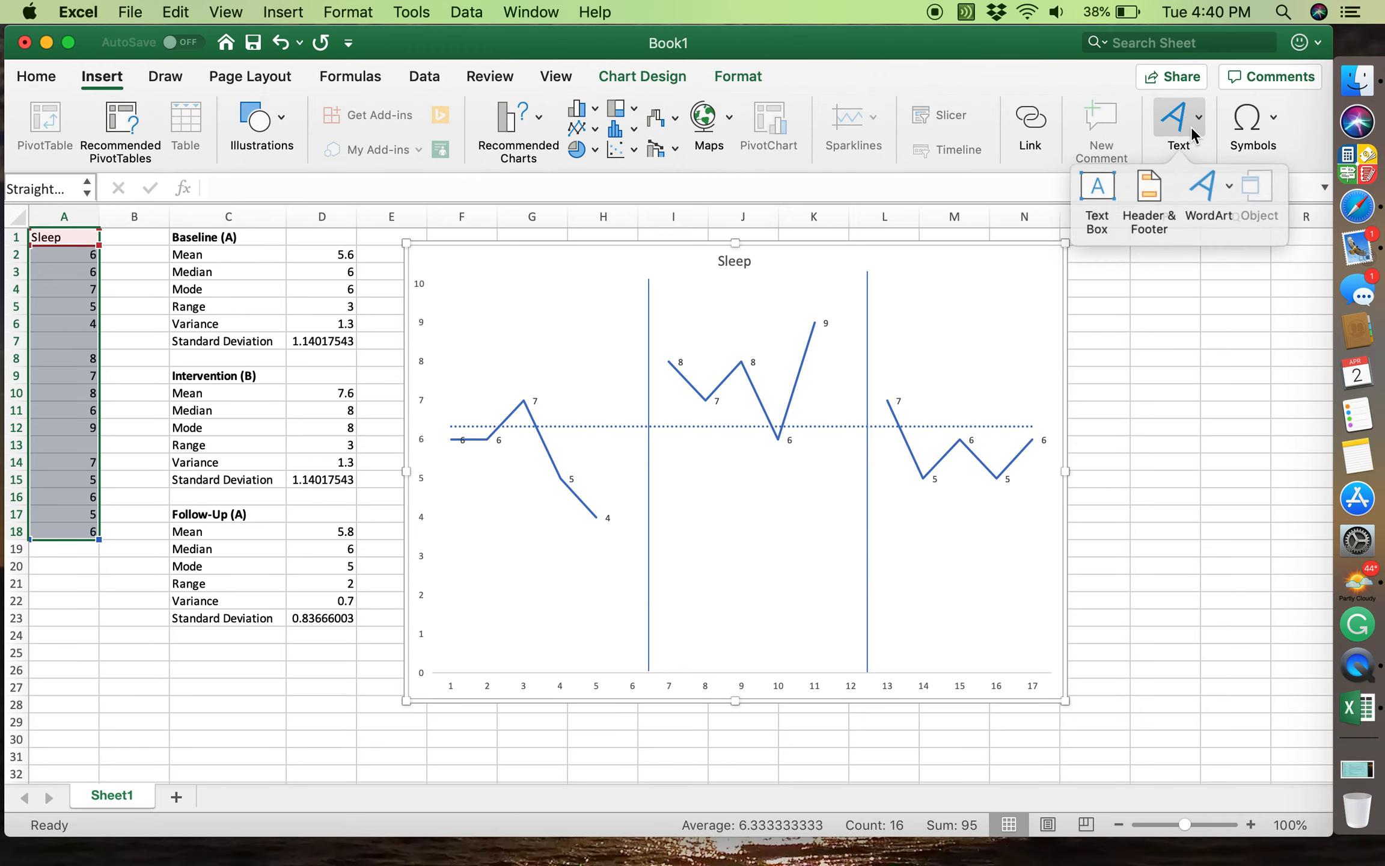
pyautogui.click(1106, 184)
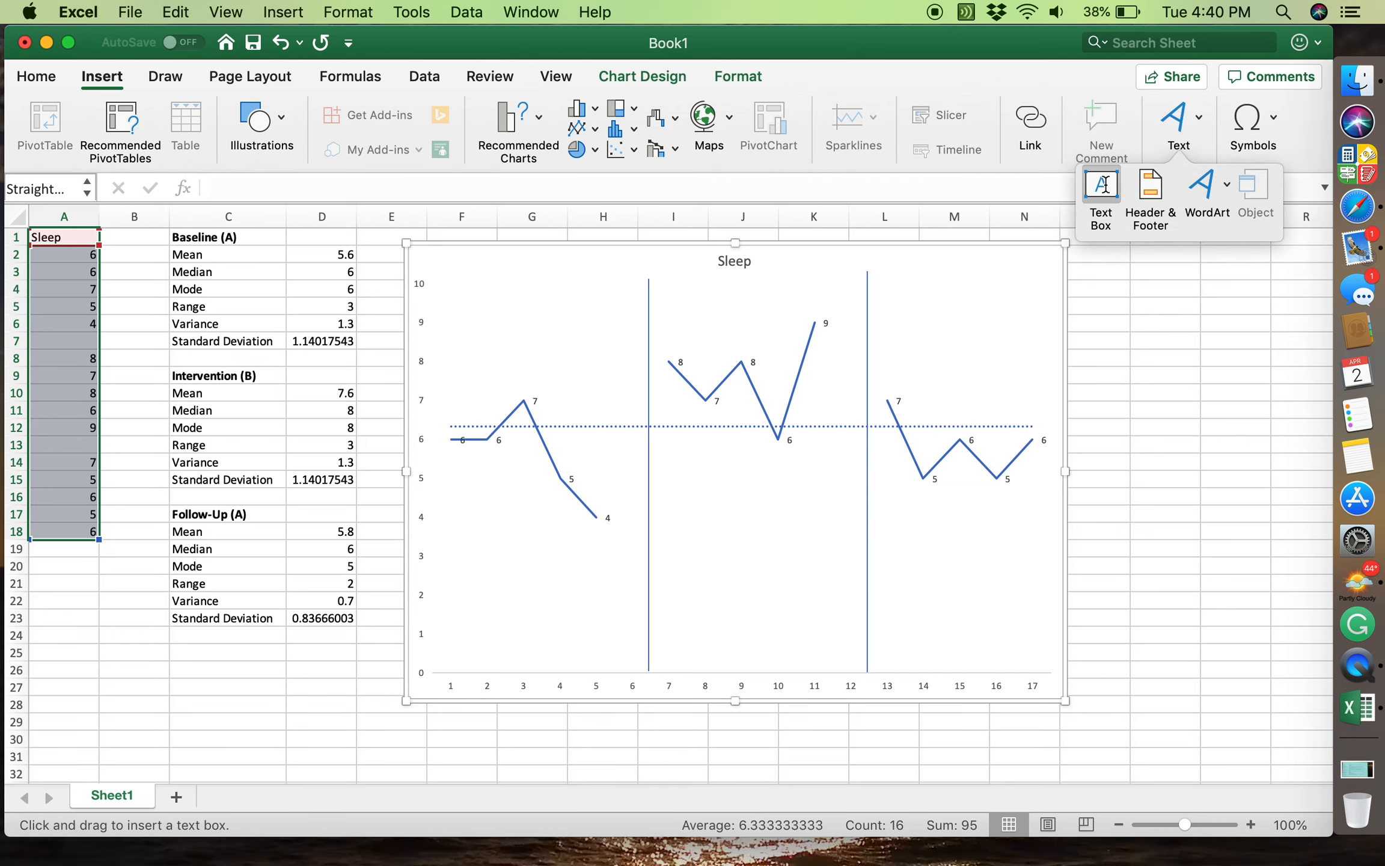
pyautogui.click(515, 305)
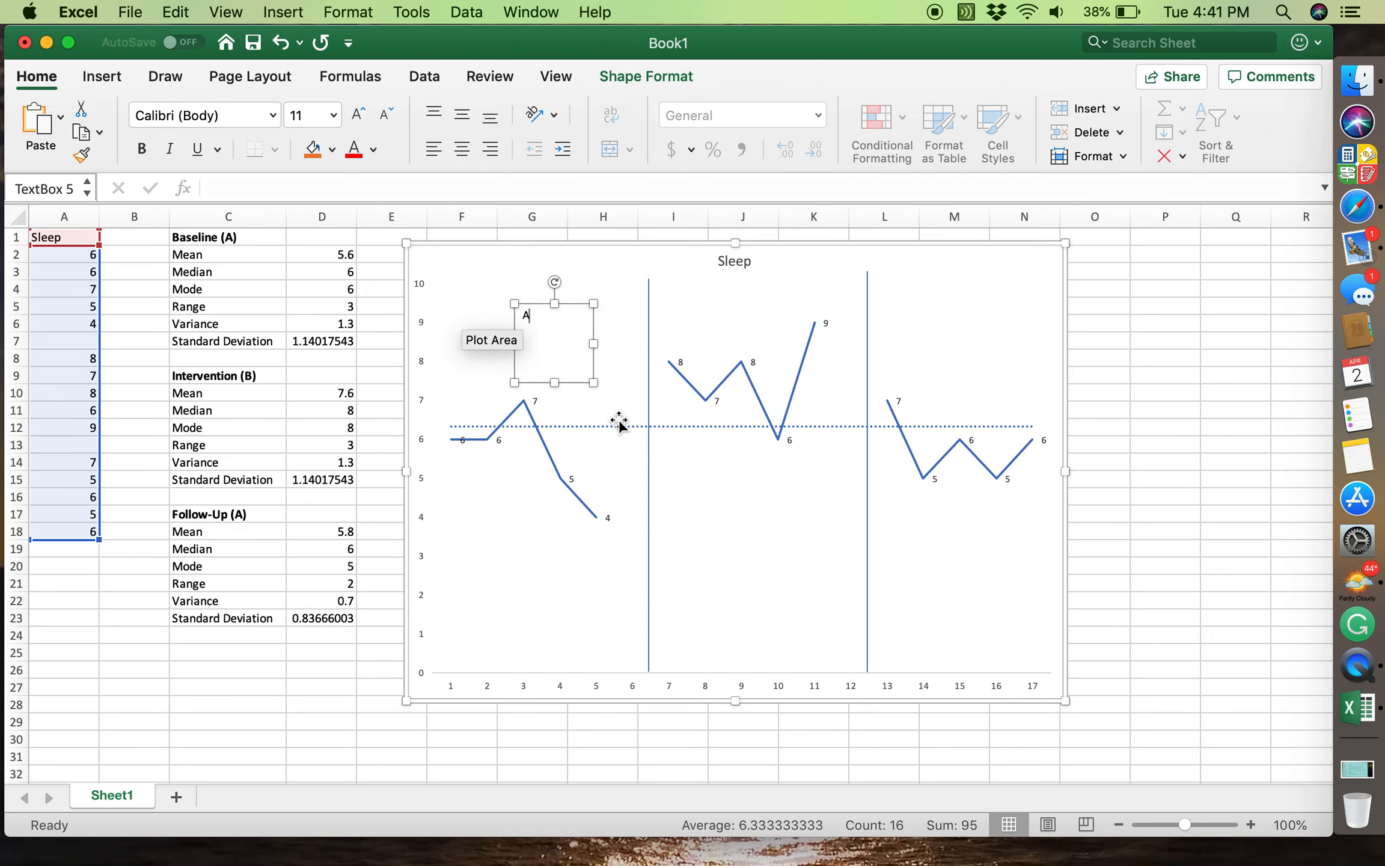
pyautogui.click(742, 516)
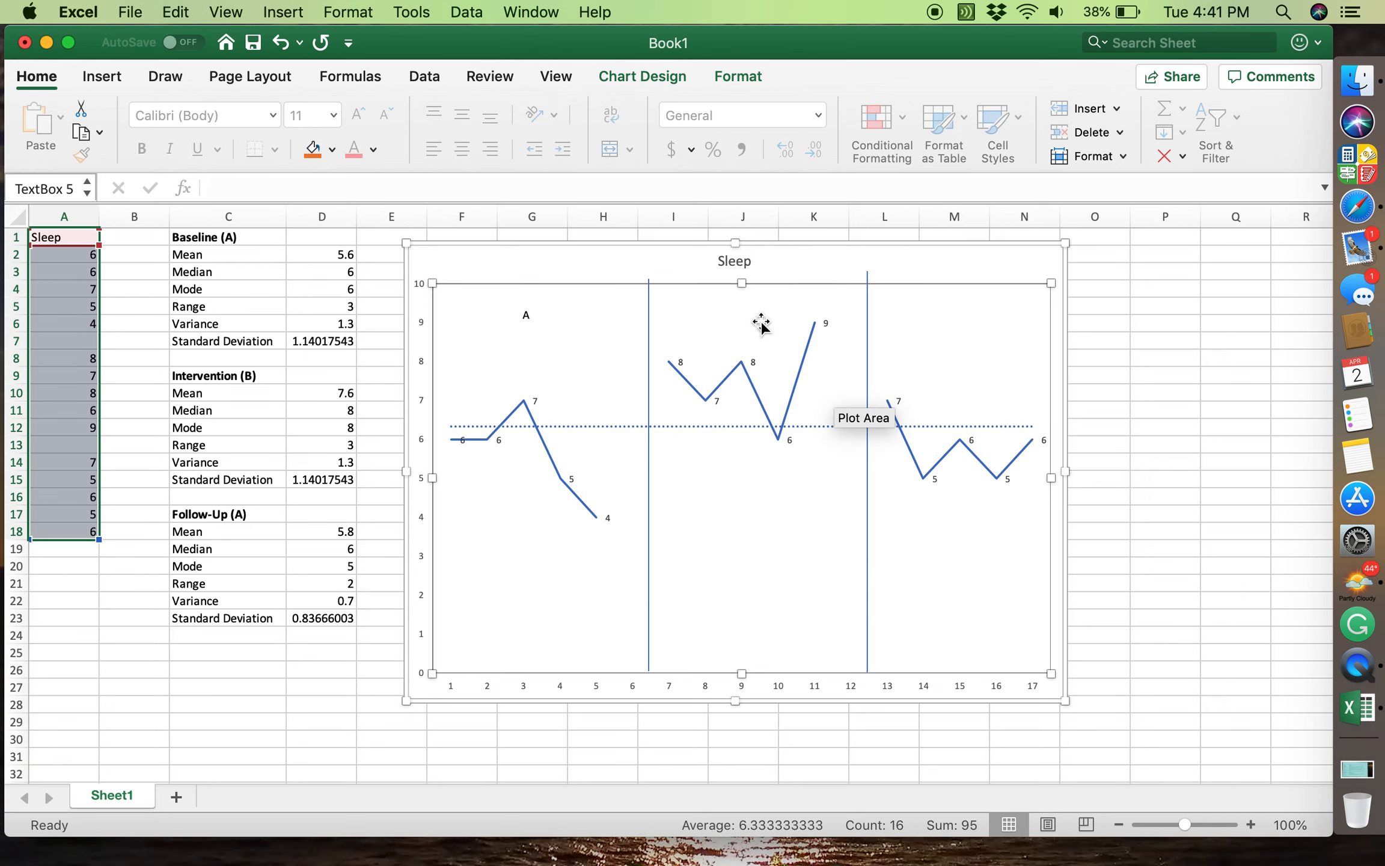
pyautogui.click(944, 270)
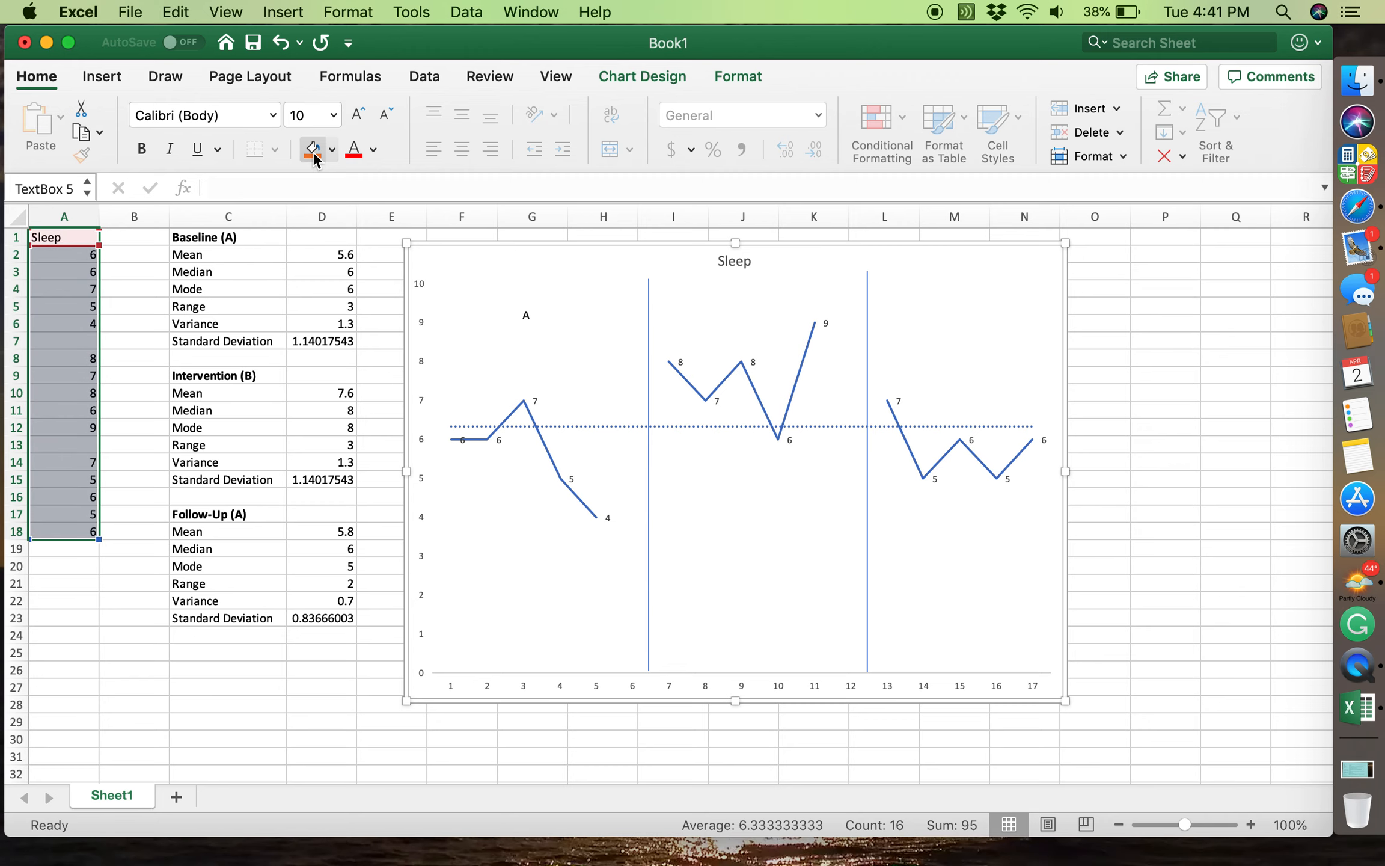
# Add a text box reading "B" above the Intervention data, between the two vertical lines.
pyautogui.click(102, 76)
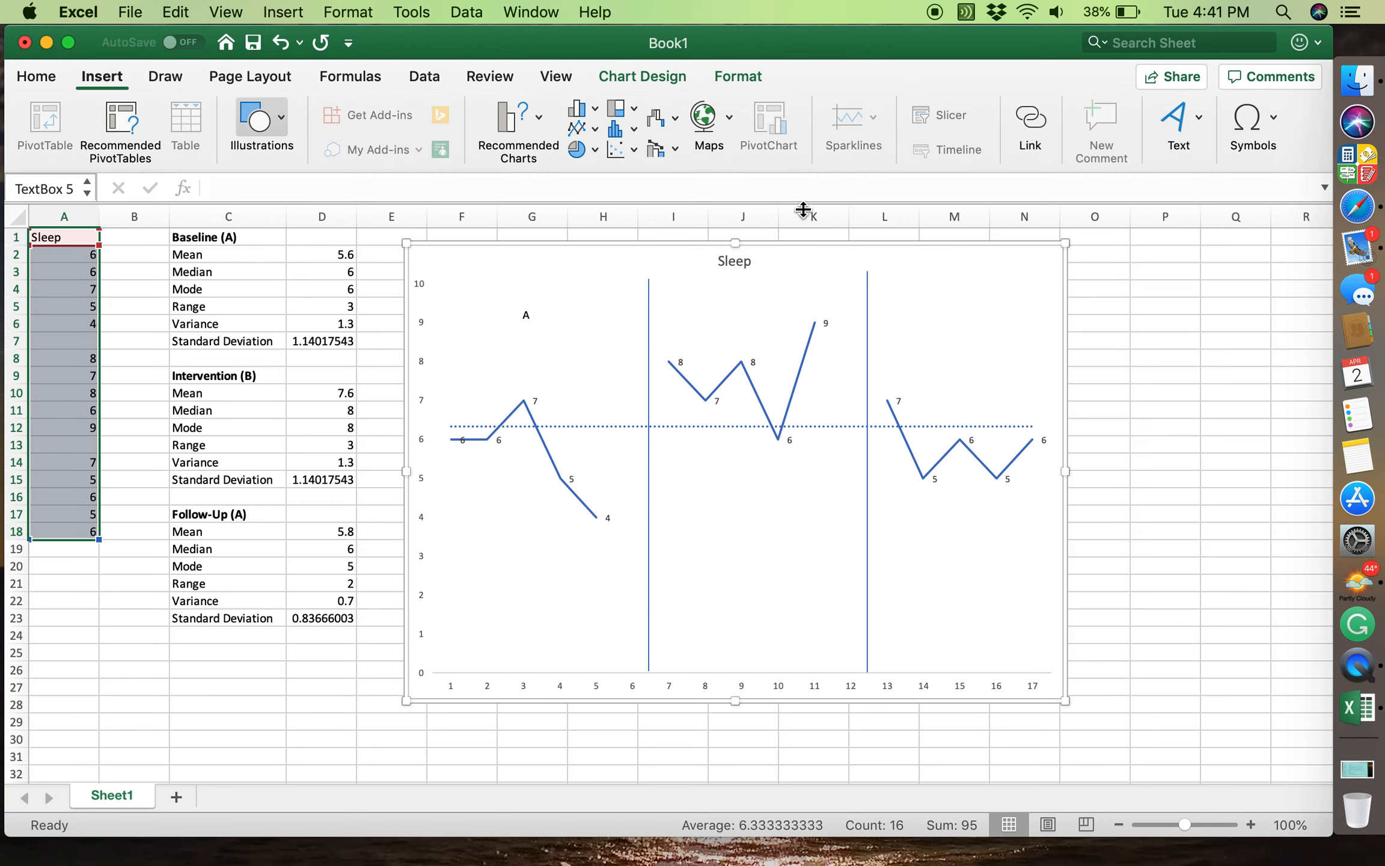
pyautogui.click(1200, 123)
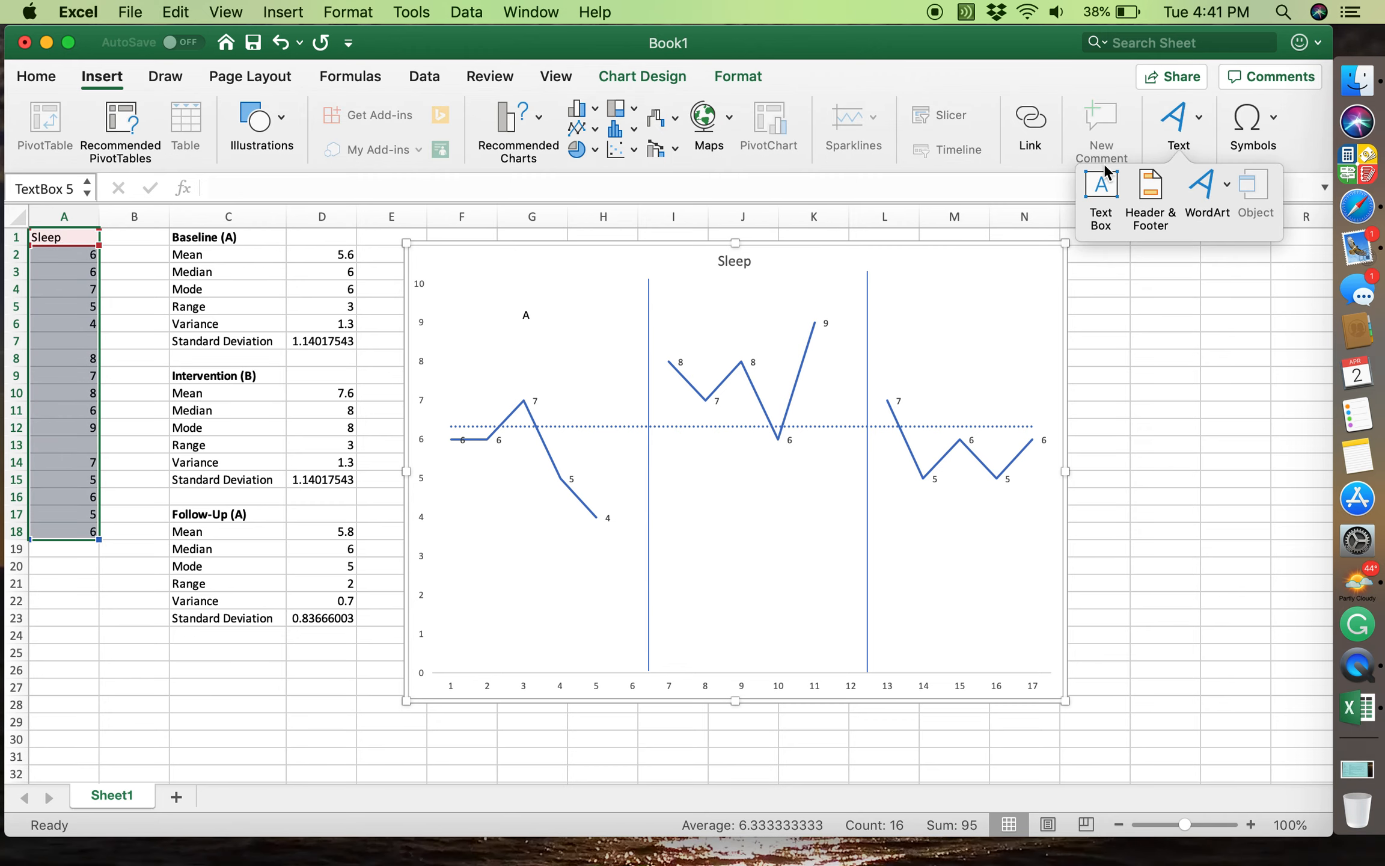
pyautogui.click(1102, 190)
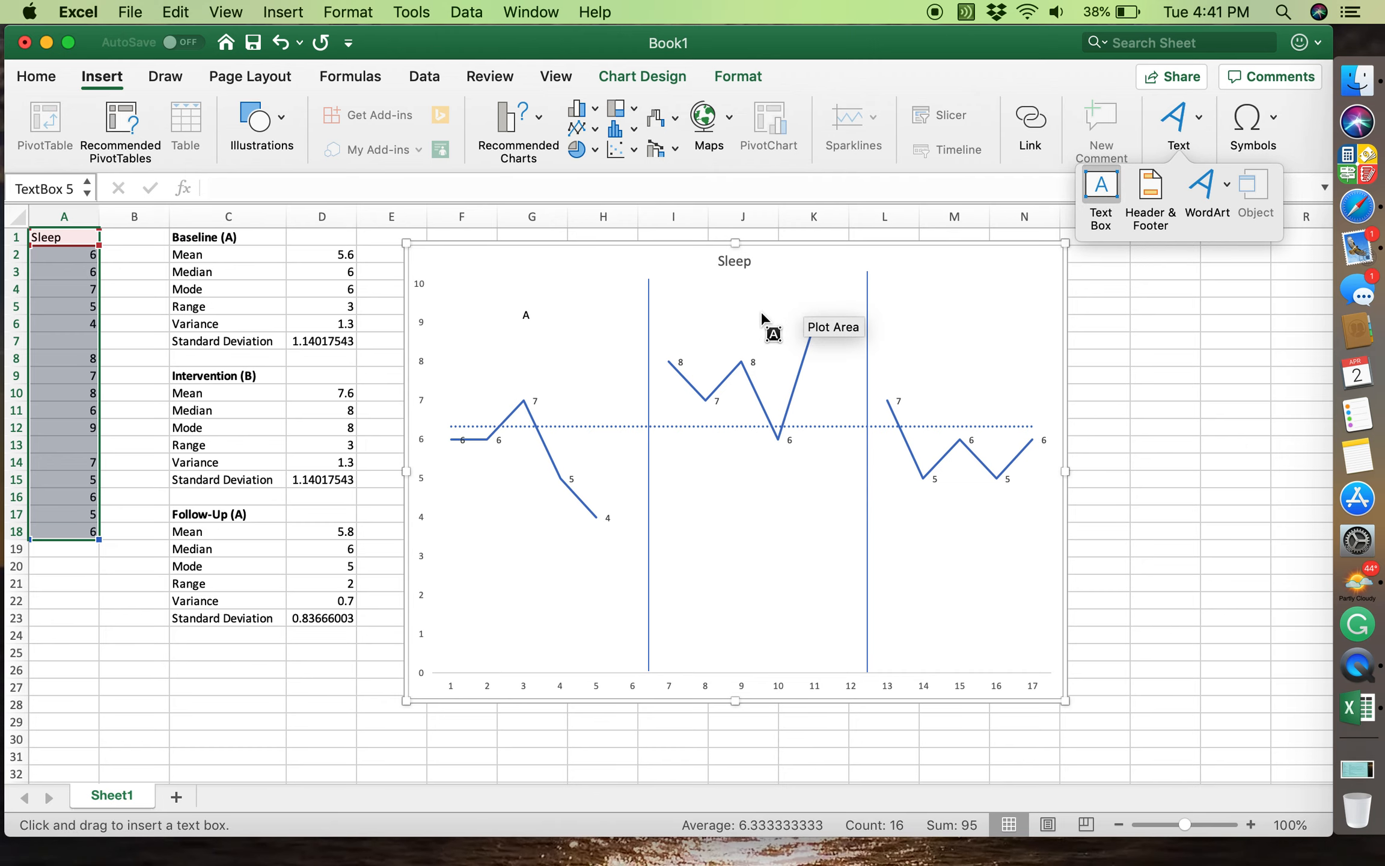
pyautogui.moveTo(760, 315); pyautogui.dragTo(839, 392)
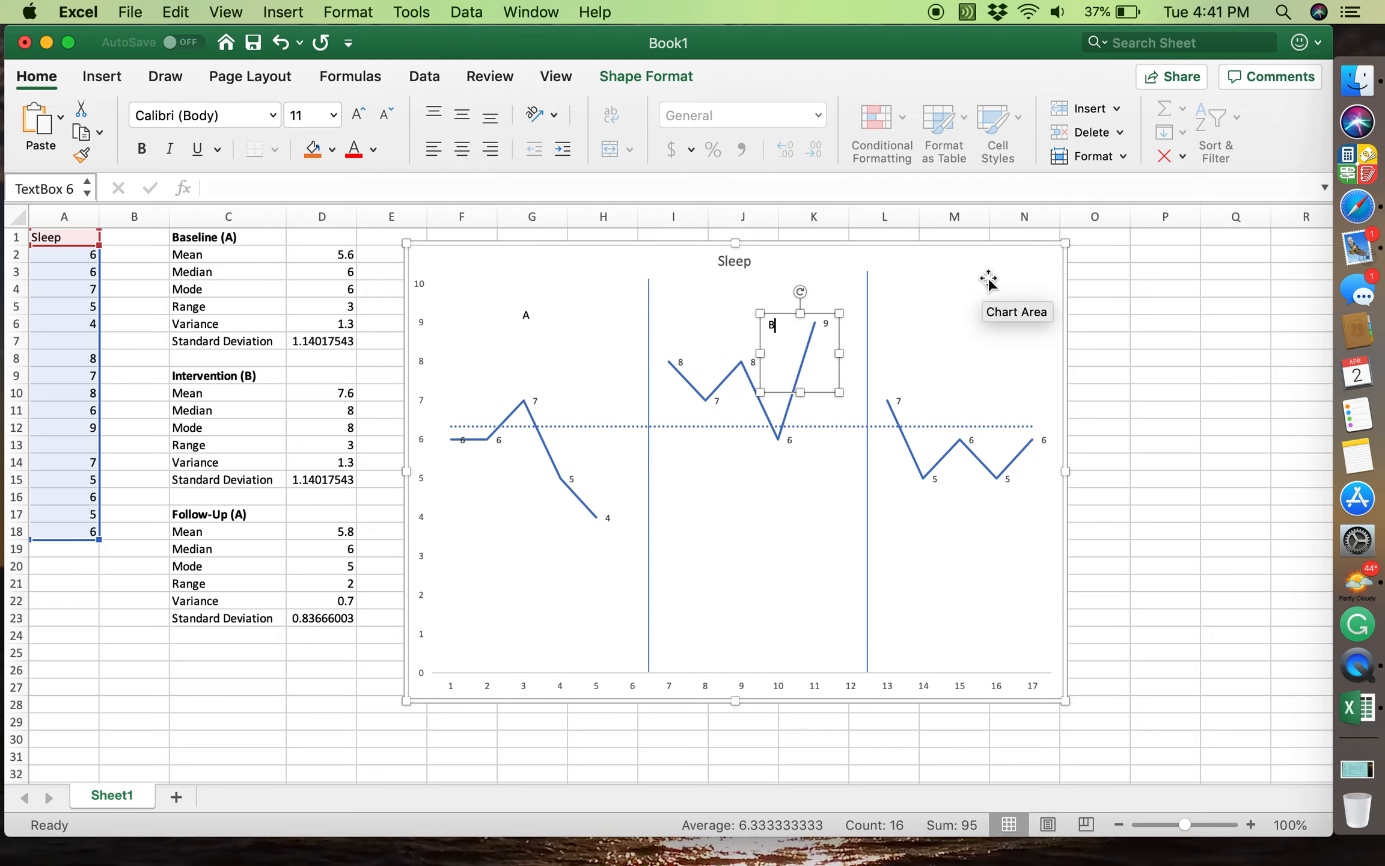
pyautogui.click(836, 265)
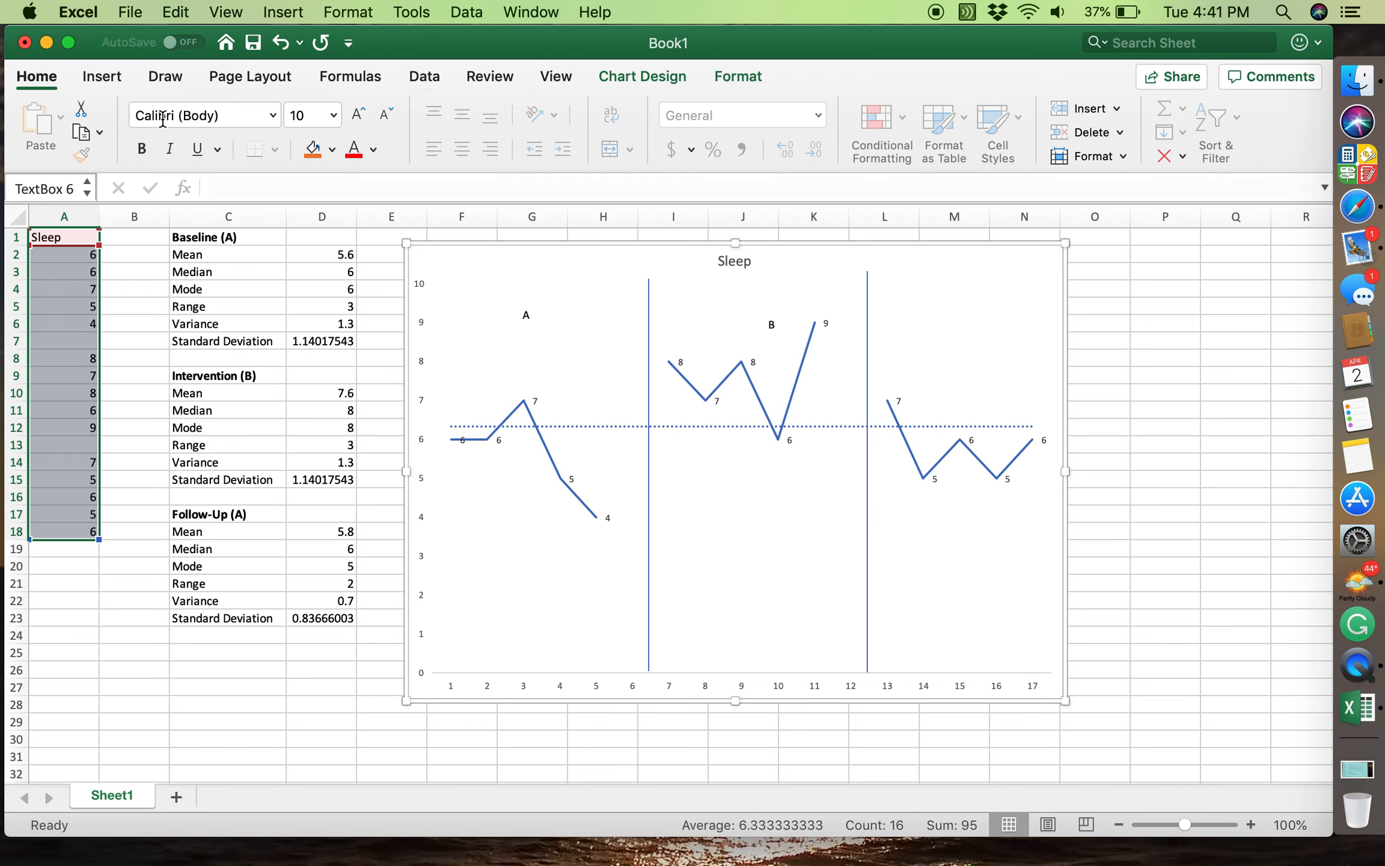
# Add a text box reading "A" above the Follow-Up data, beyond the second vertical line.
pyautogui.click(102, 76)
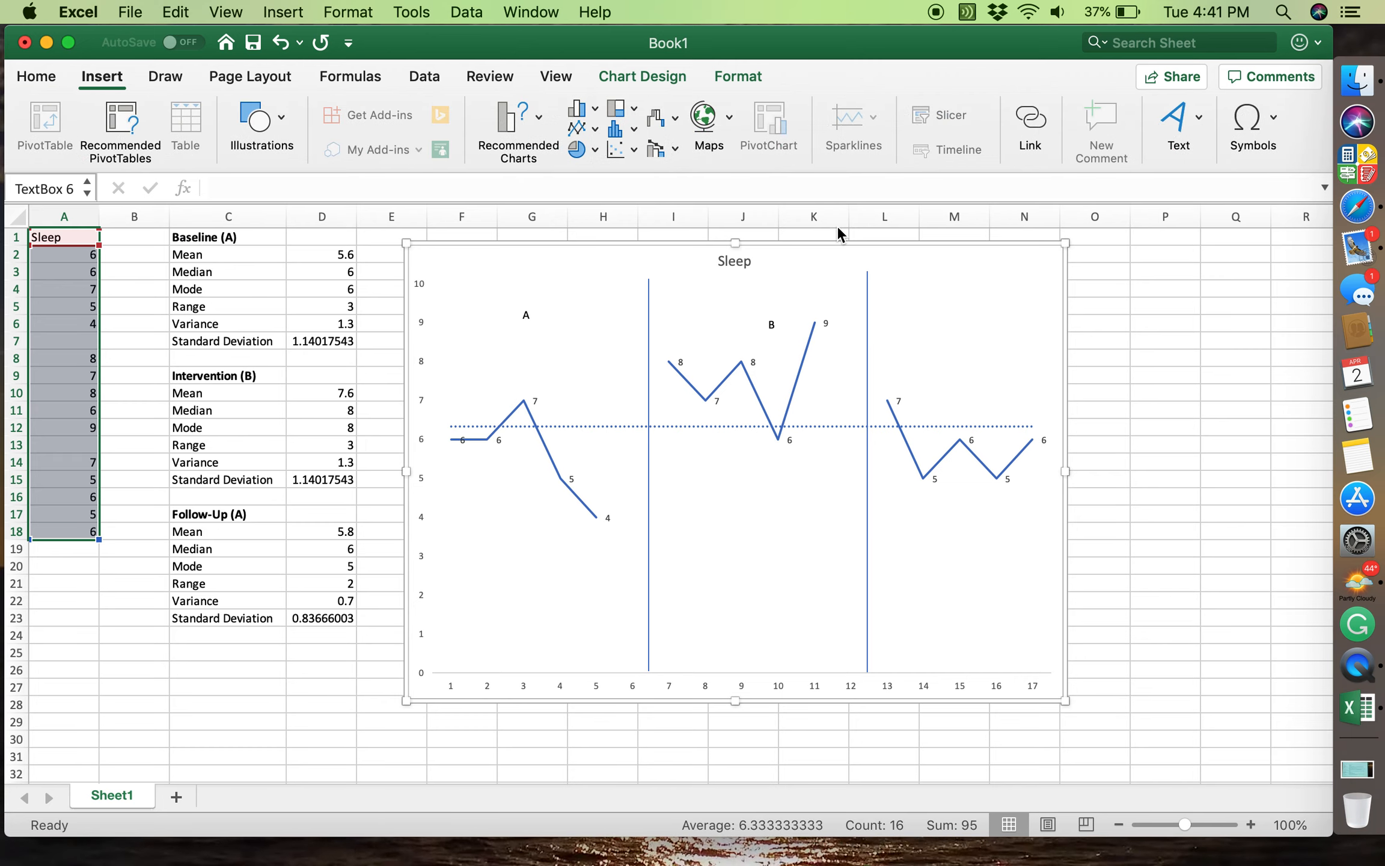
pyautogui.click(1195, 133)
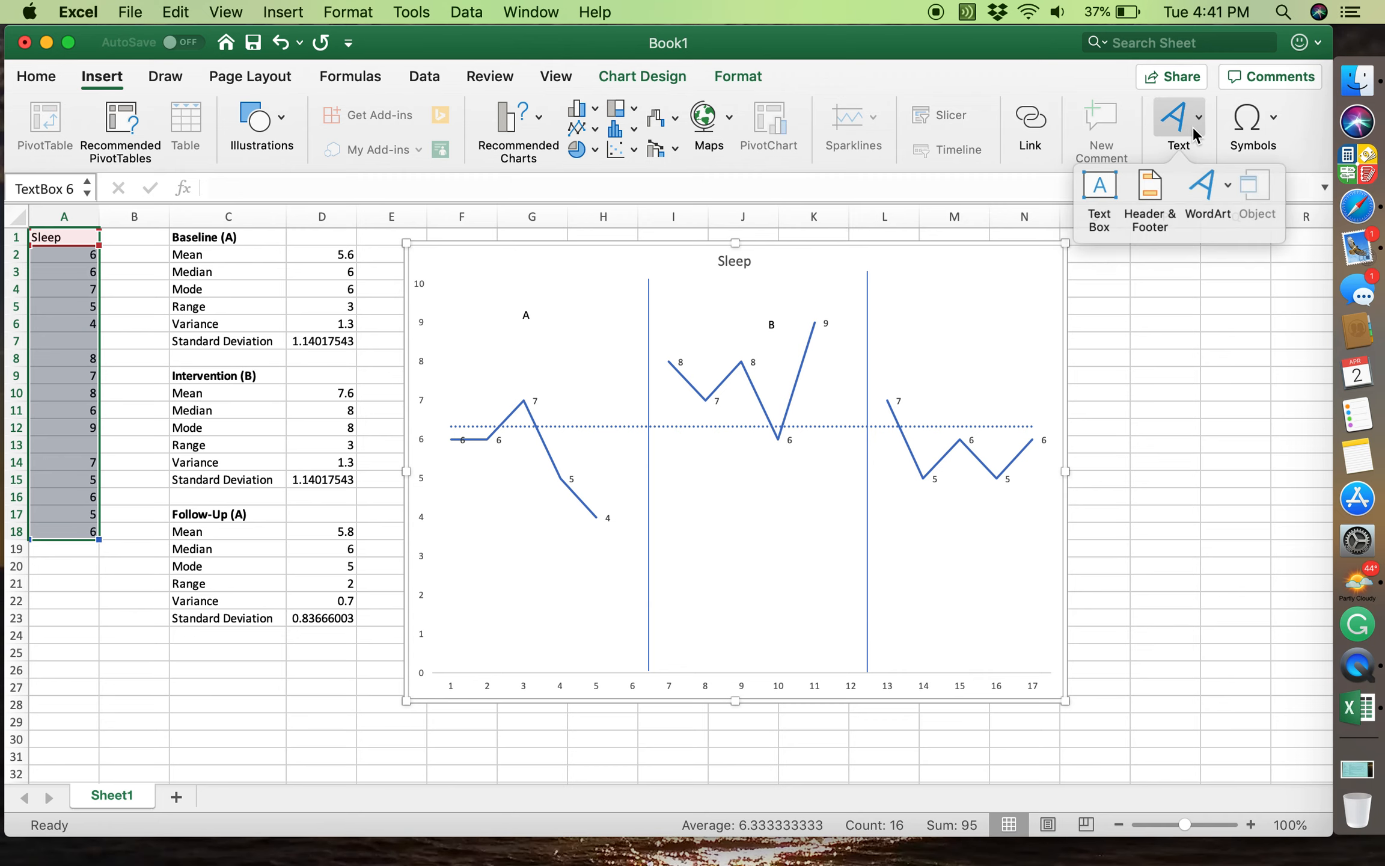
pyautogui.click(1101, 180)
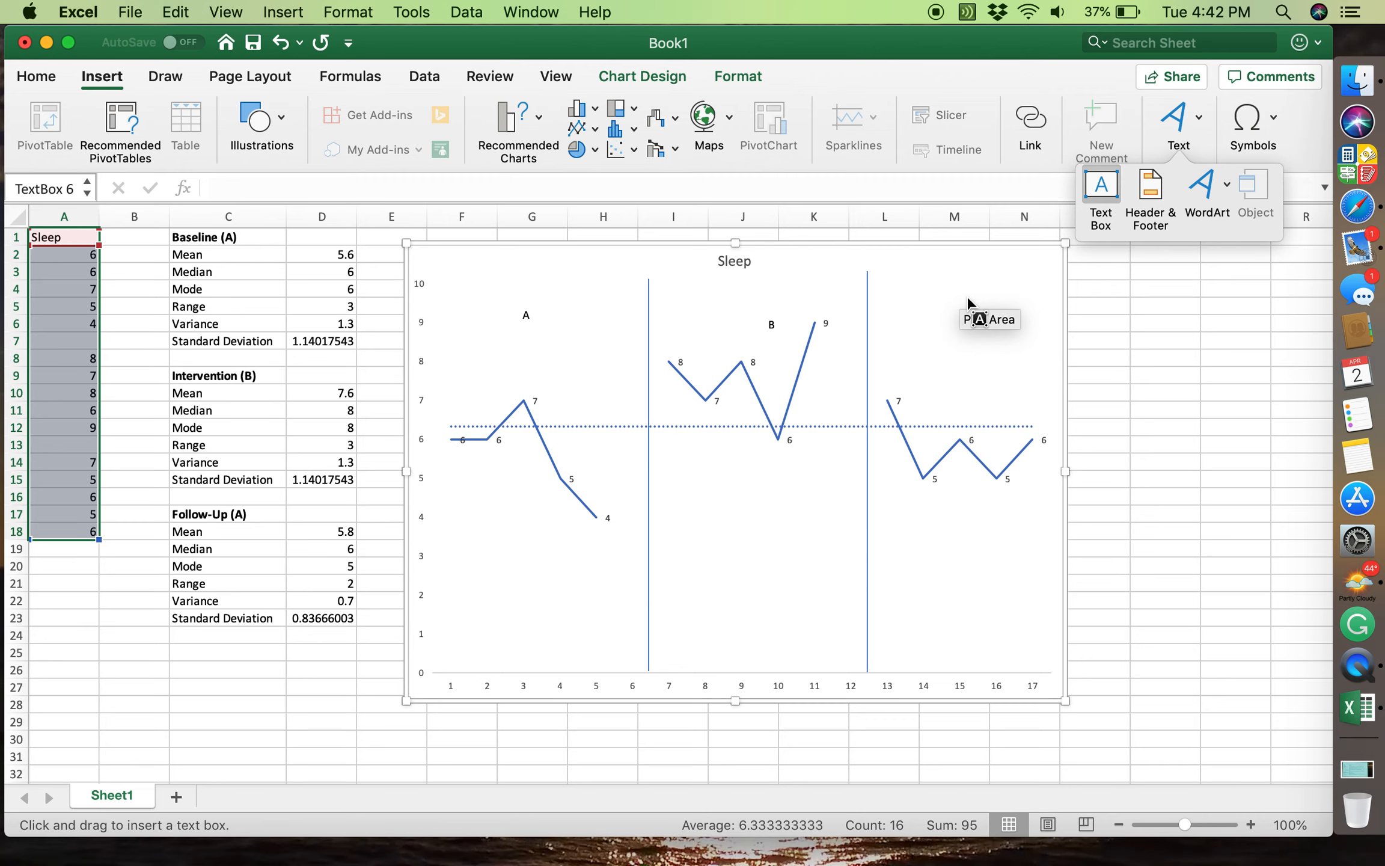
pyautogui.moveTo(967, 299); pyautogui.dragTo(1045, 376)
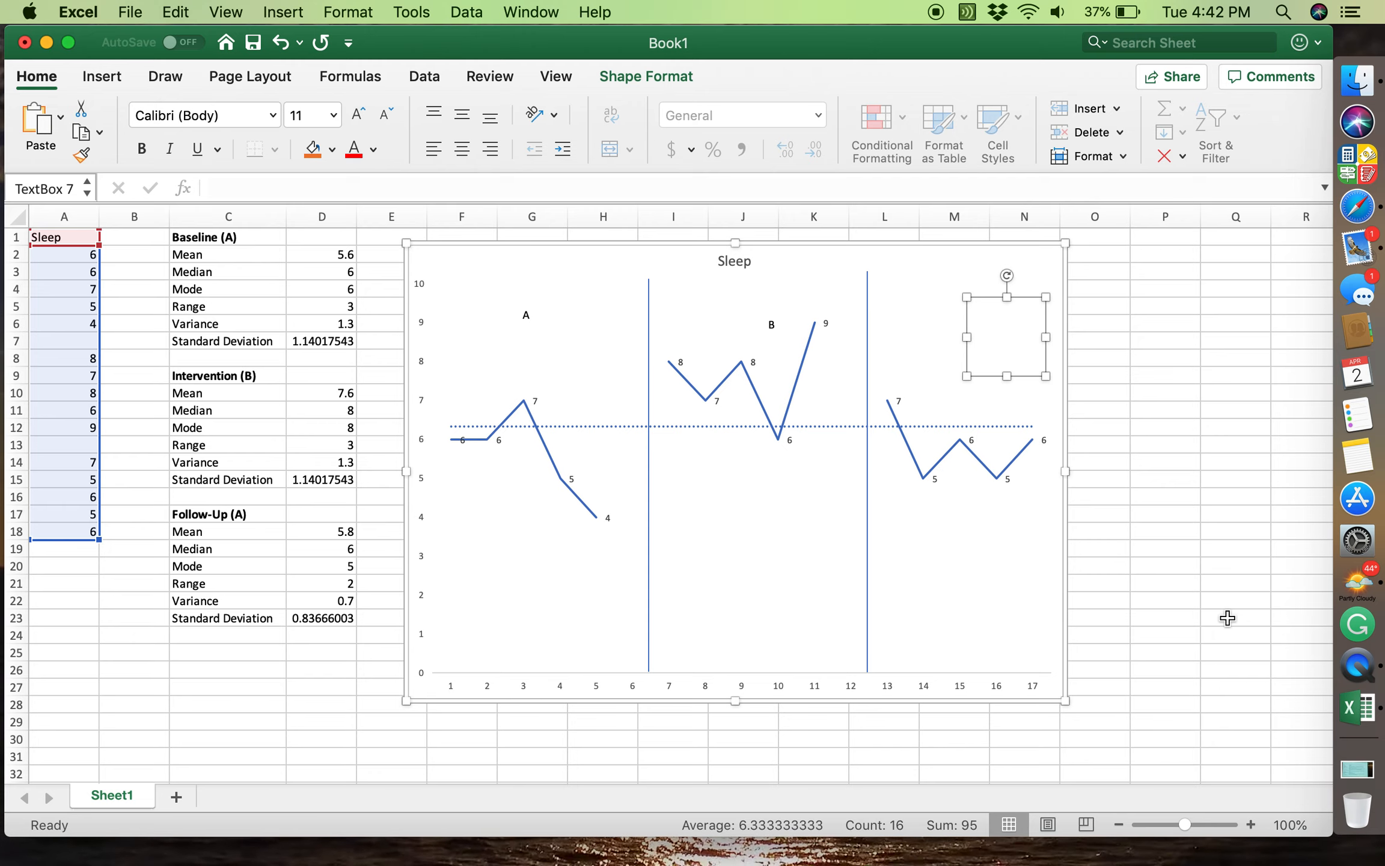
pyautogui.click(888, 281)
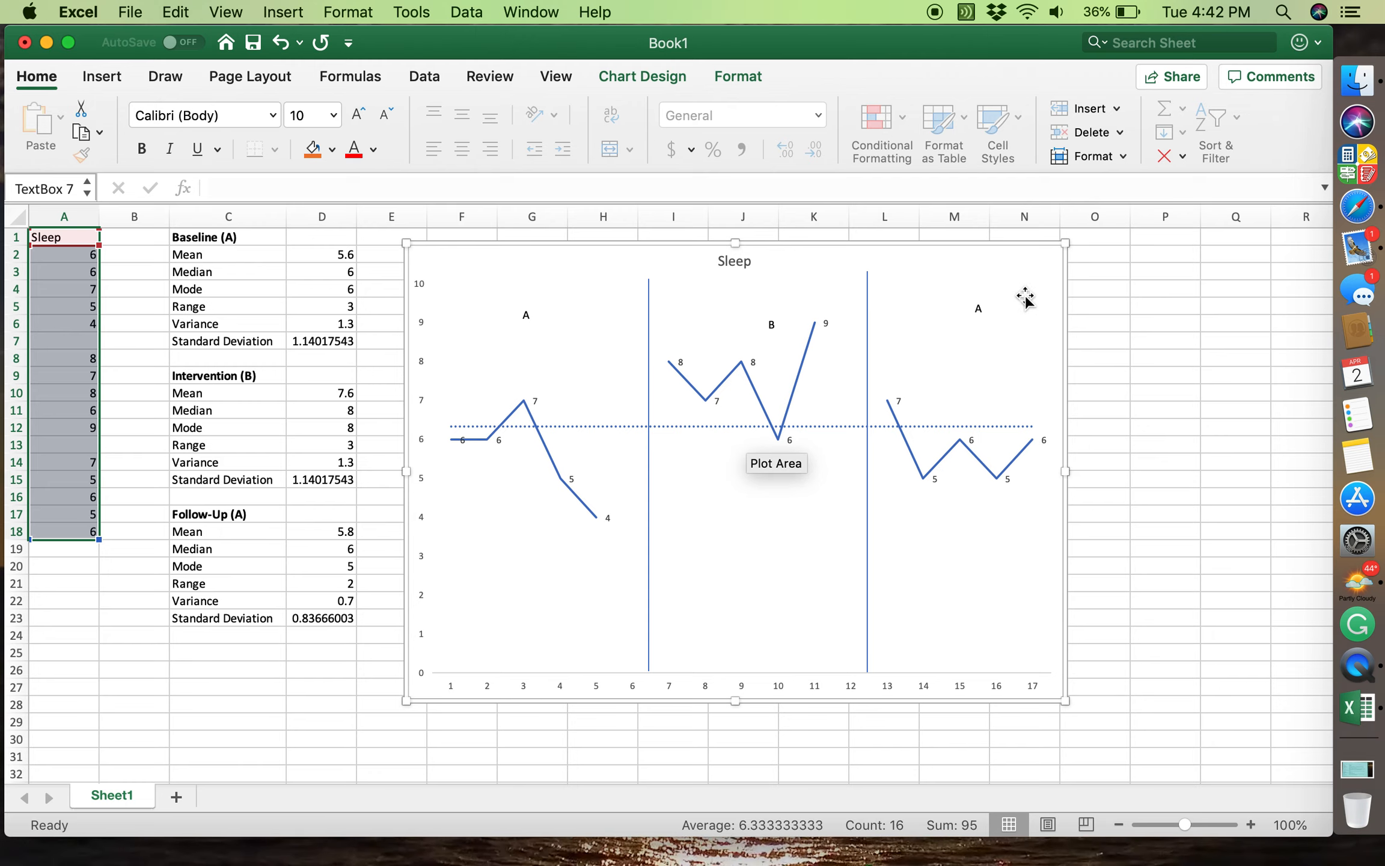
pyautogui.moveTo(885, 412)
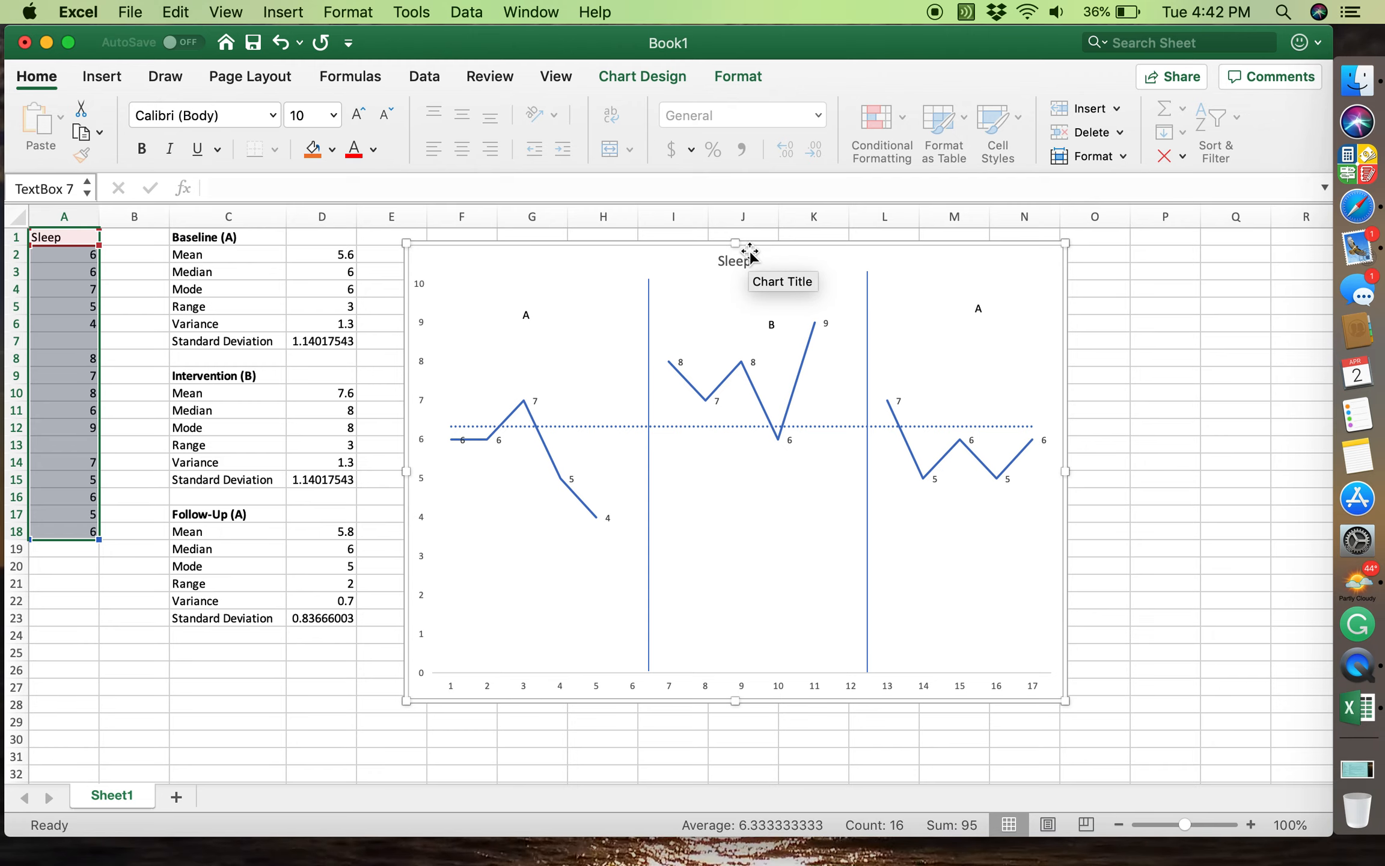
pyautogui.moveTo(726, 394)
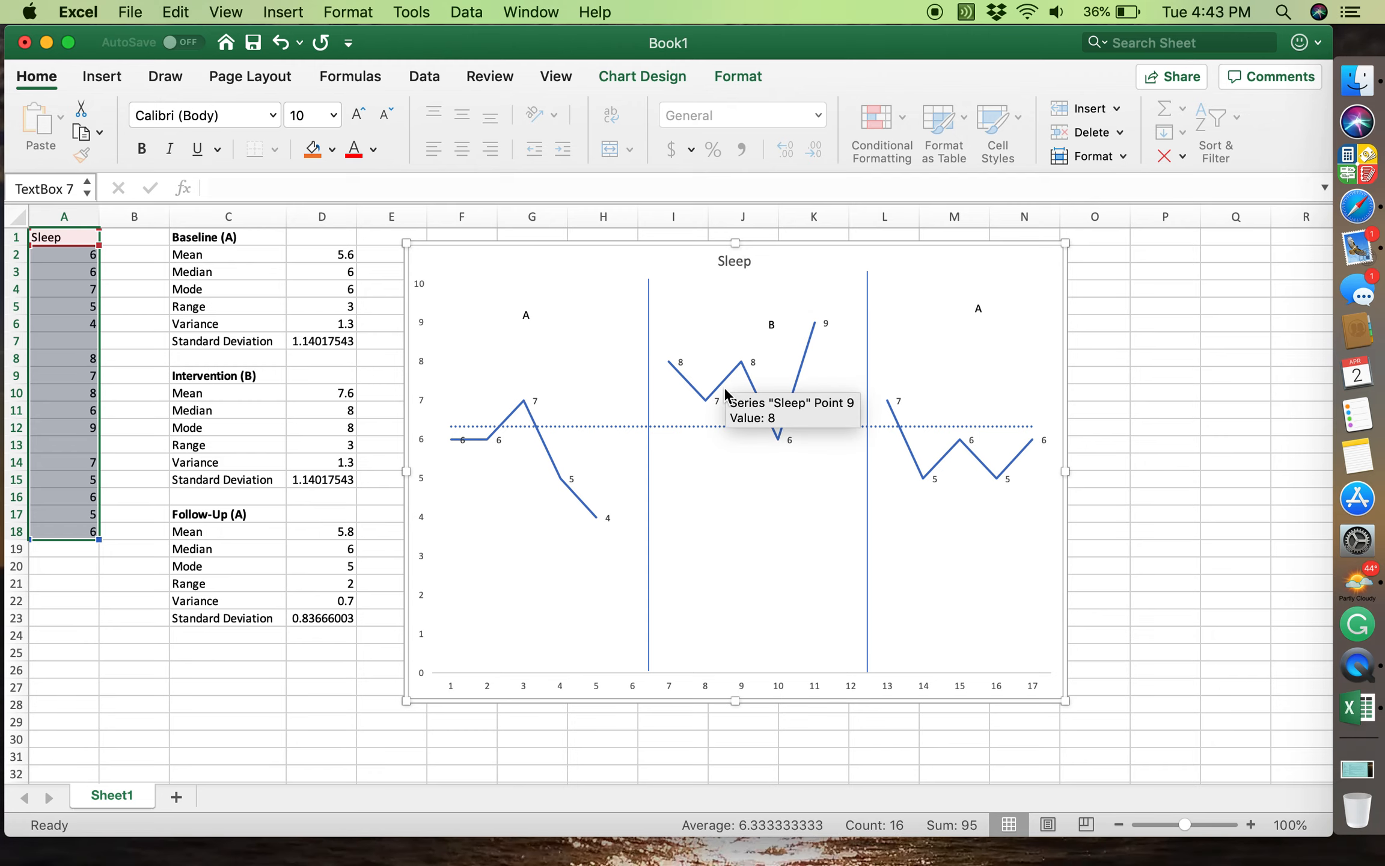